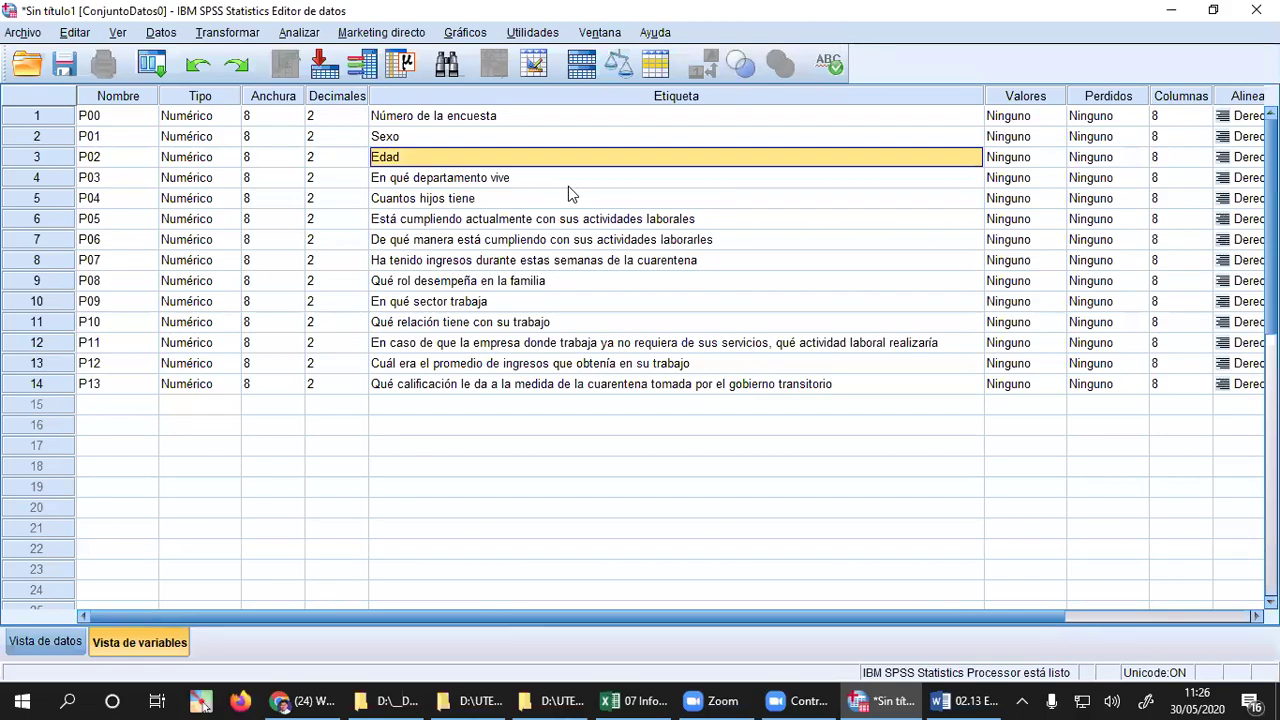
# - Review the labels of the survey variables from P02 to P13 in the variable list
pyautogui.press('Down')
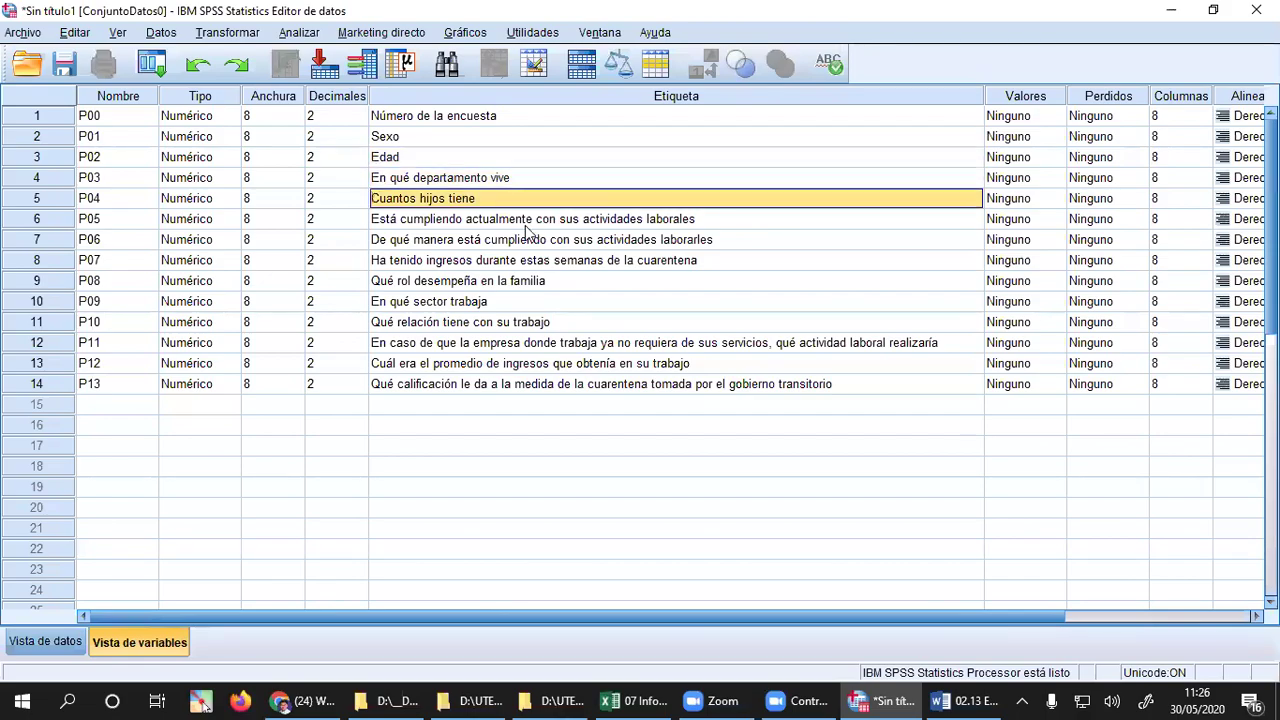
pyautogui.press('Down')
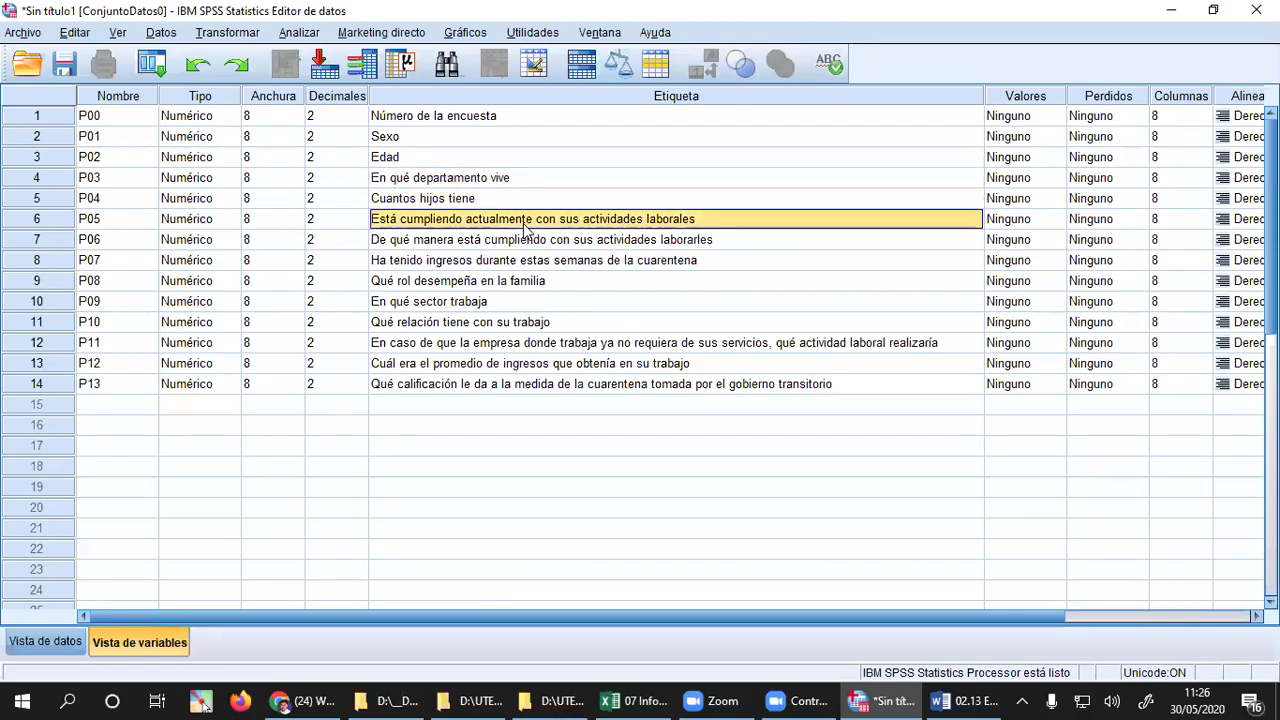
pyautogui.press('Down')
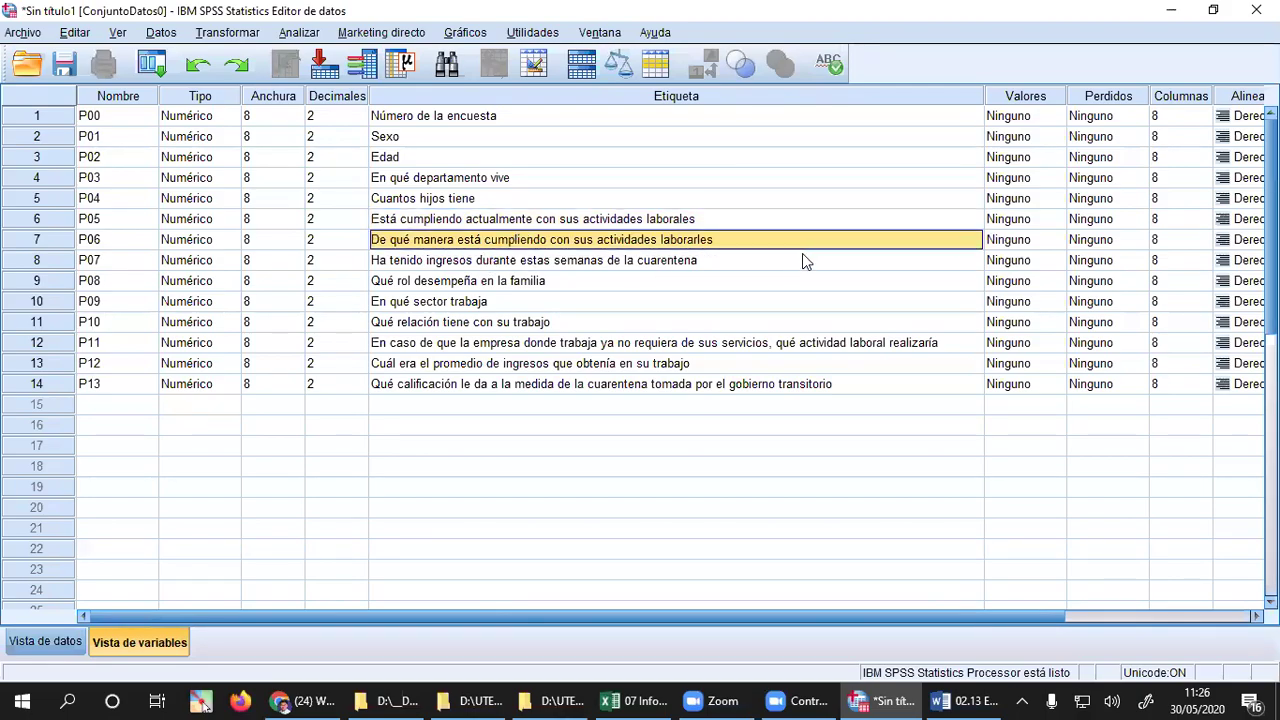
pyautogui.press('Down')
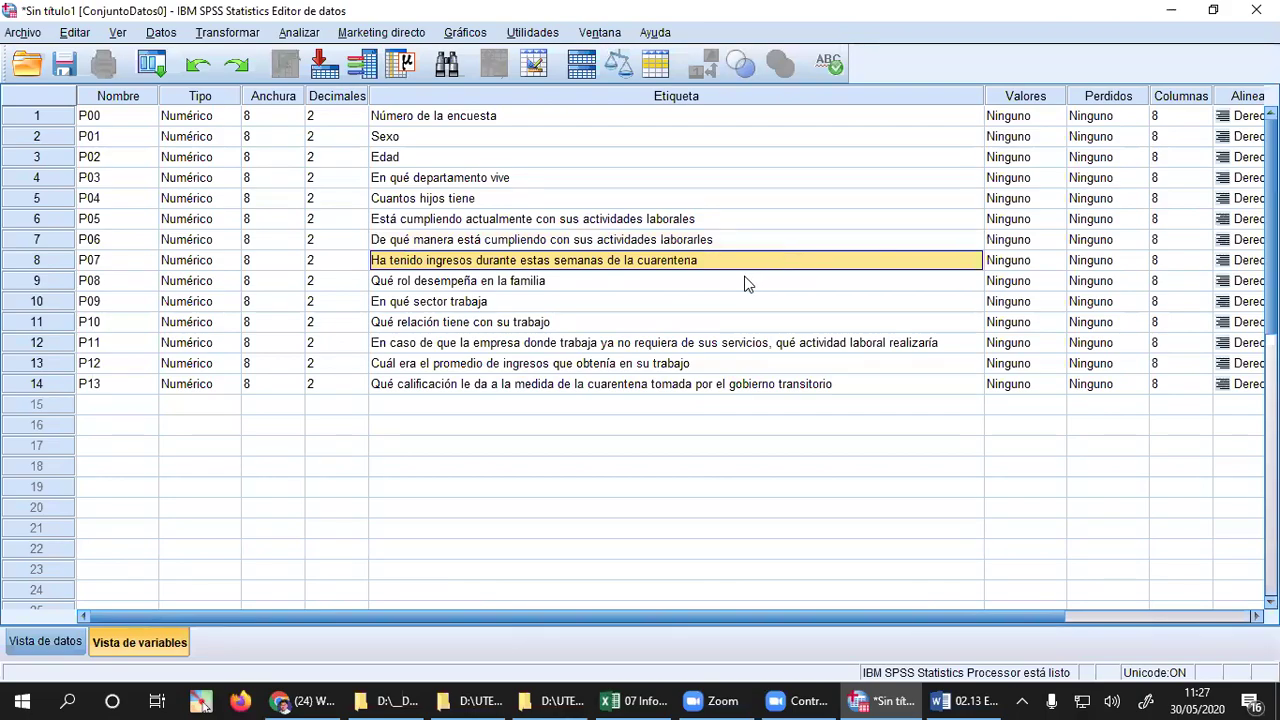
pyautogui.click(744, 284)
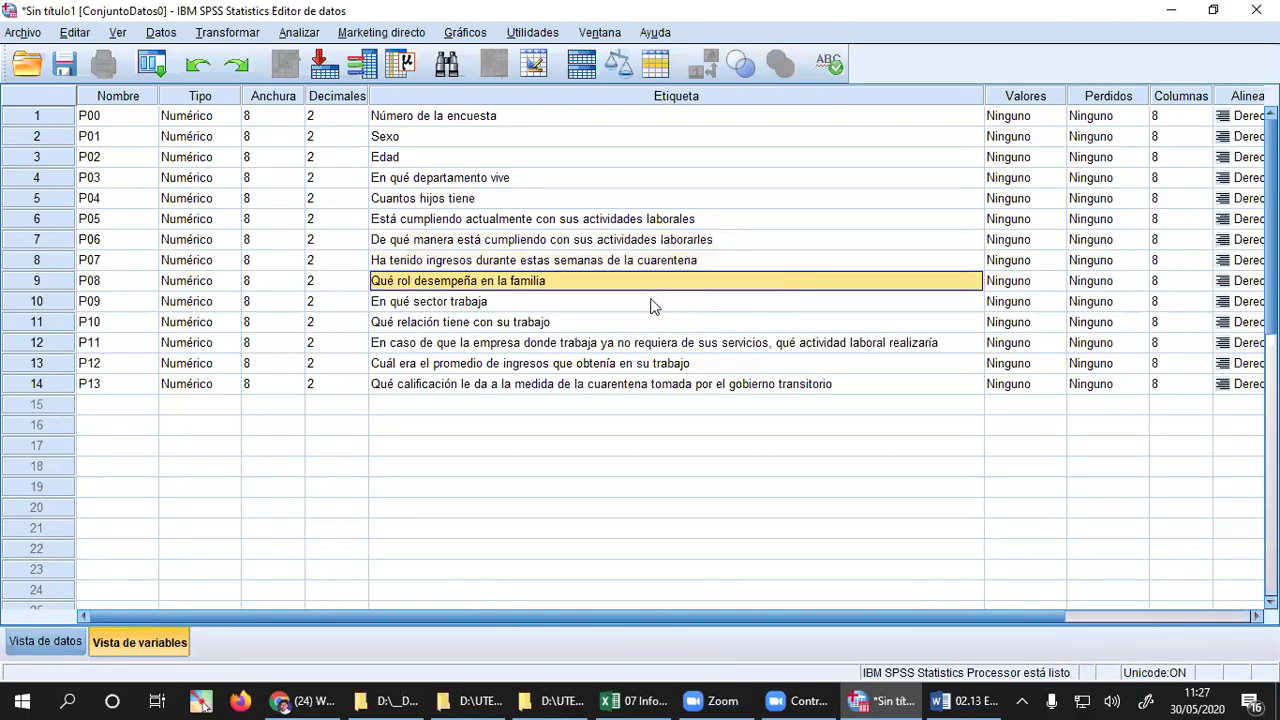
pyautogui.click(688, 302)
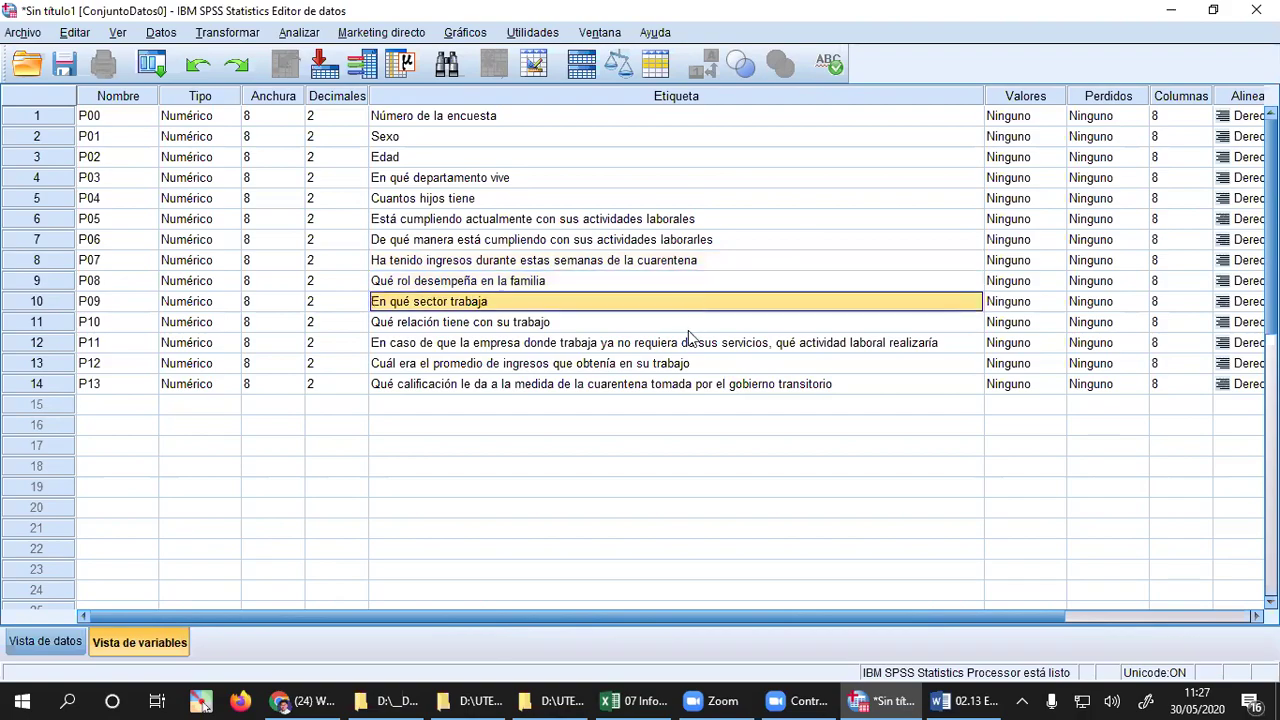
pyautogui.click(600, 321)
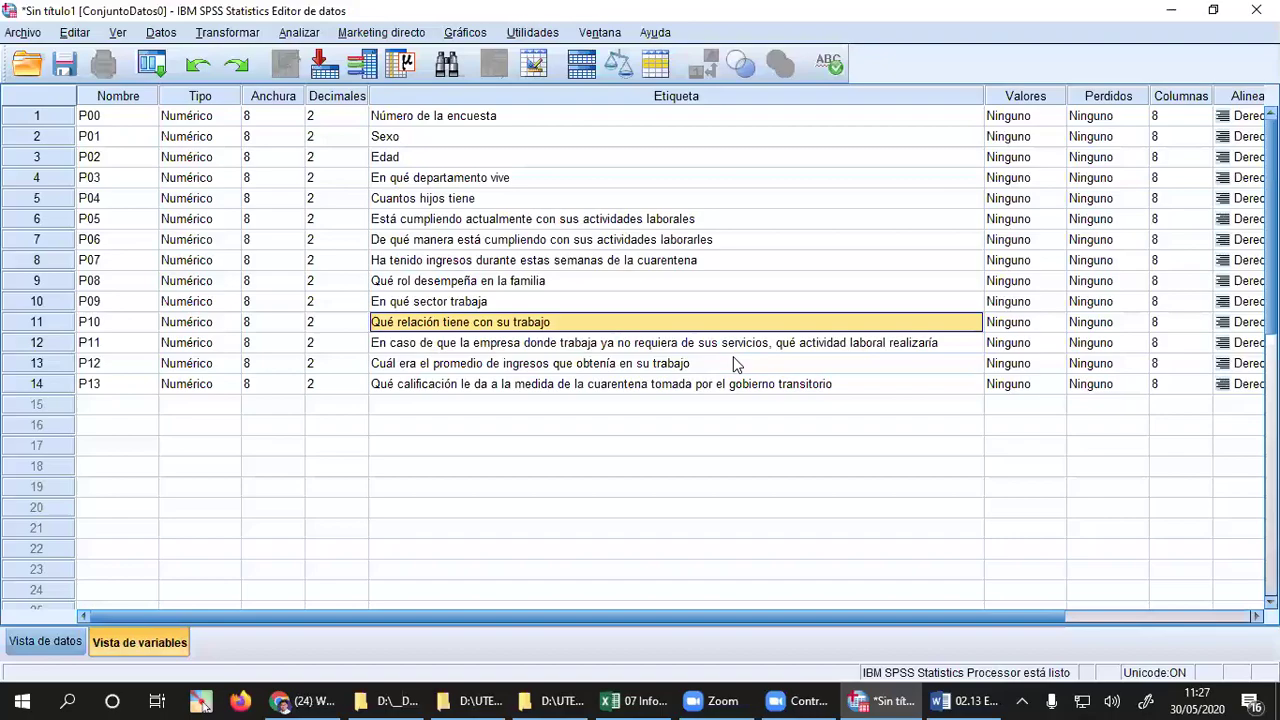
pyautogui.click(684, 347)
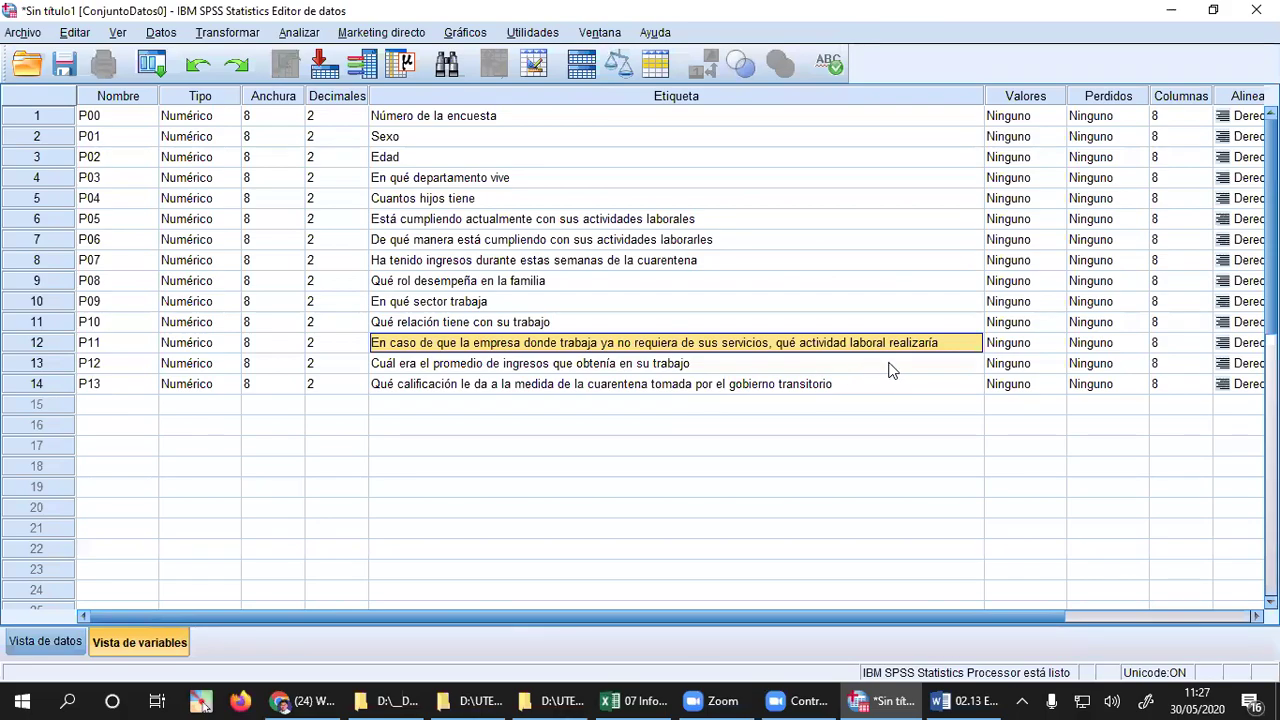
pyautogui.click(745, 364)
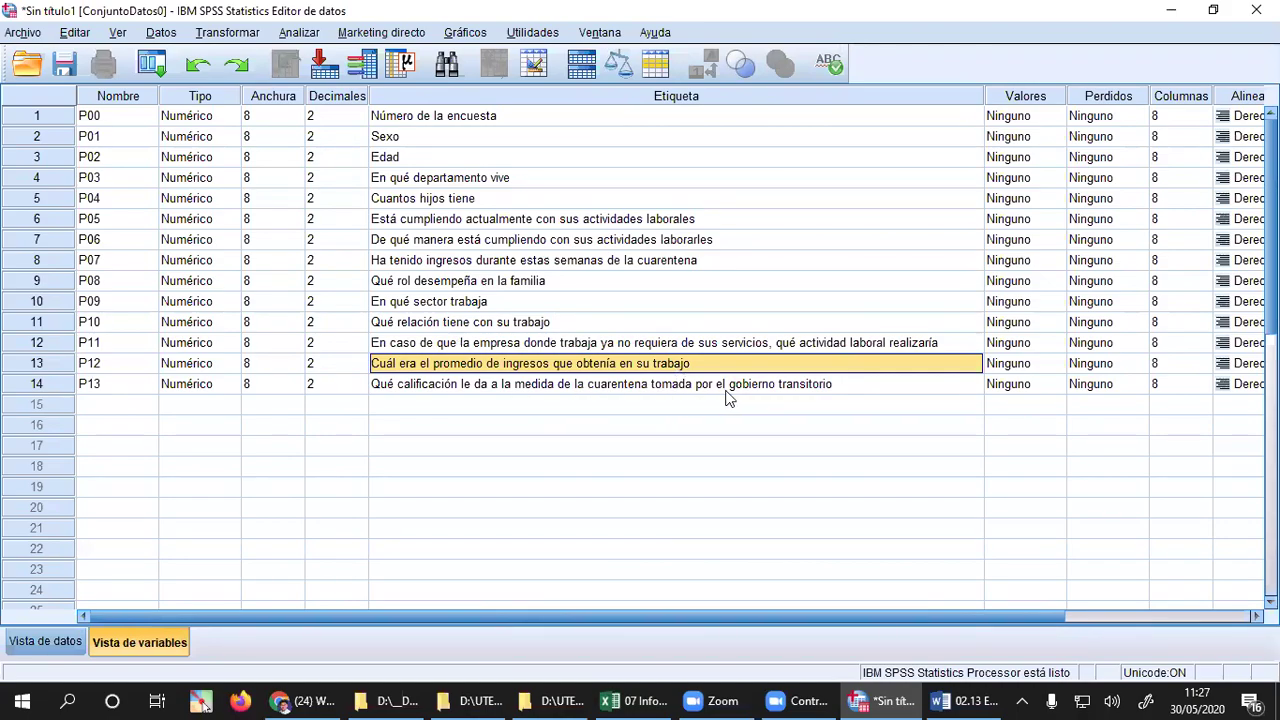
pyautogui.click(595, 404)
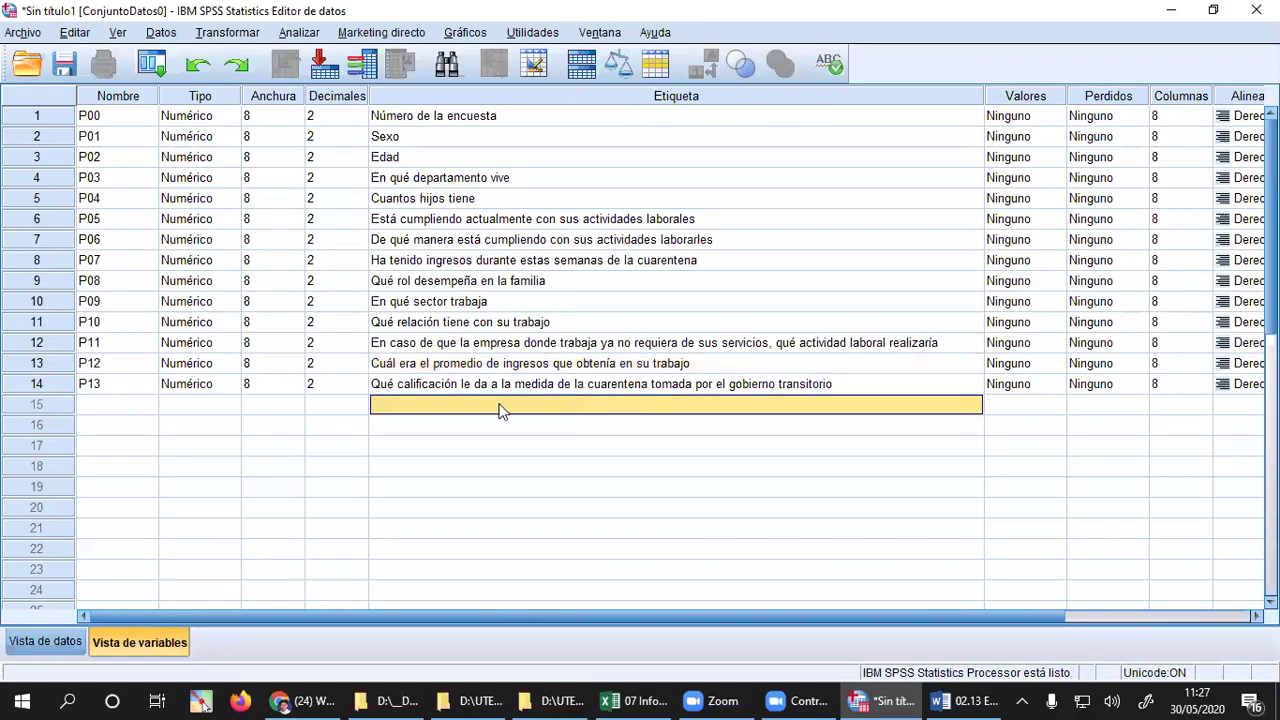
pyautogui.click(114, 408)
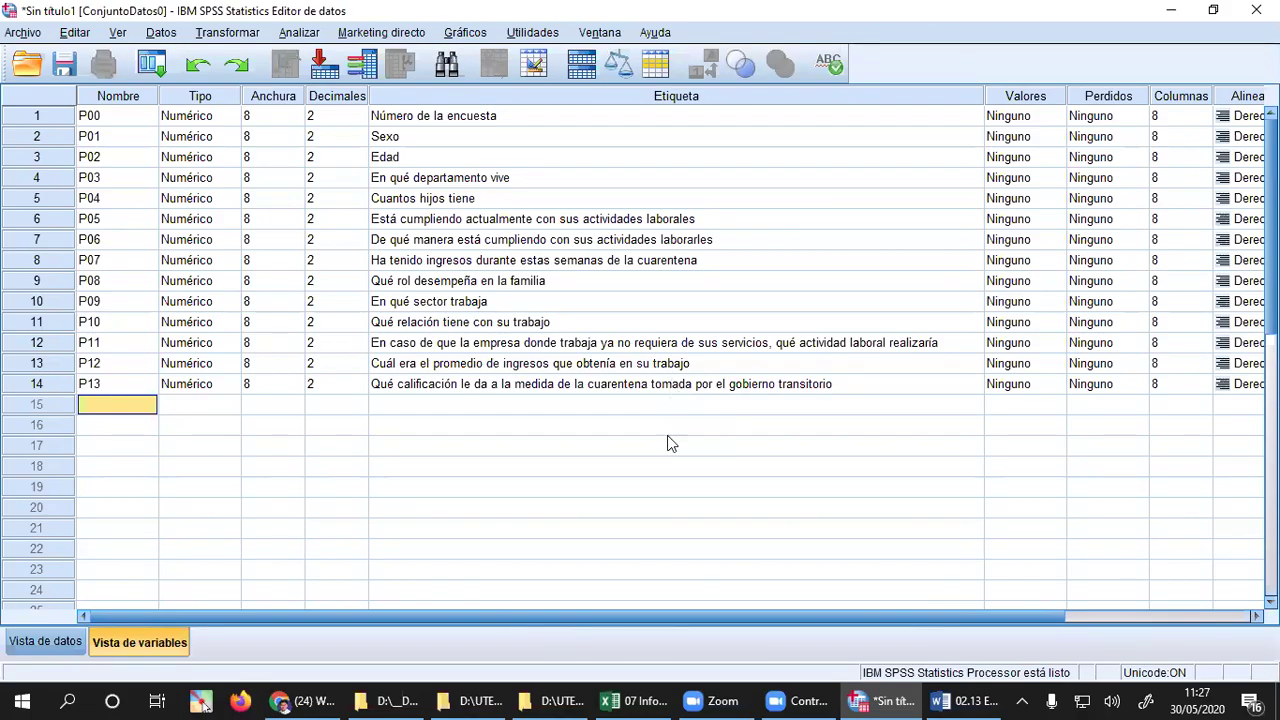
# - Switch to the Word survey document and examine the first paragraph under Objetivo, including its key terms on family economy and strategies
pyautogui.click(967, 701)
pyautogui.scroll(10, 520, 366)
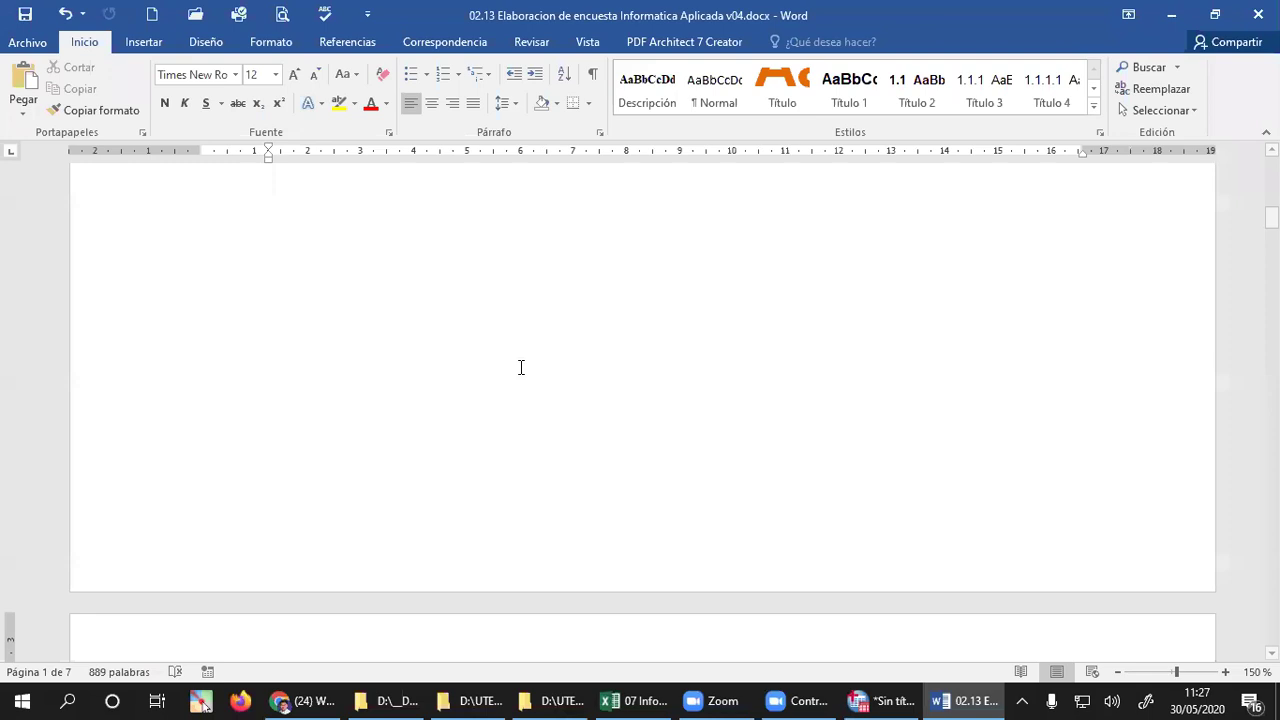
pyautogui.scroll(1, 520, 366)
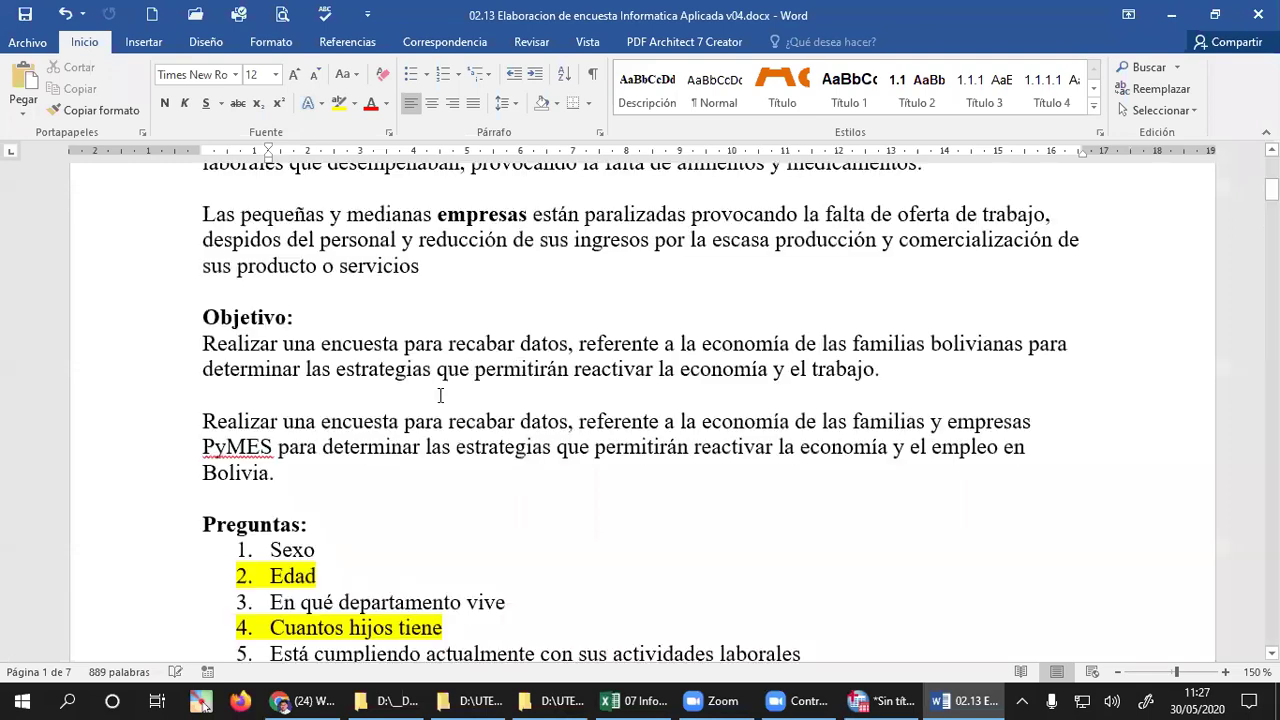
pyautogui.scroll(1, 440, 396)
pyautogui.scroll(-3, 355, 290)
pyautogui.tripleClick(355, 288)
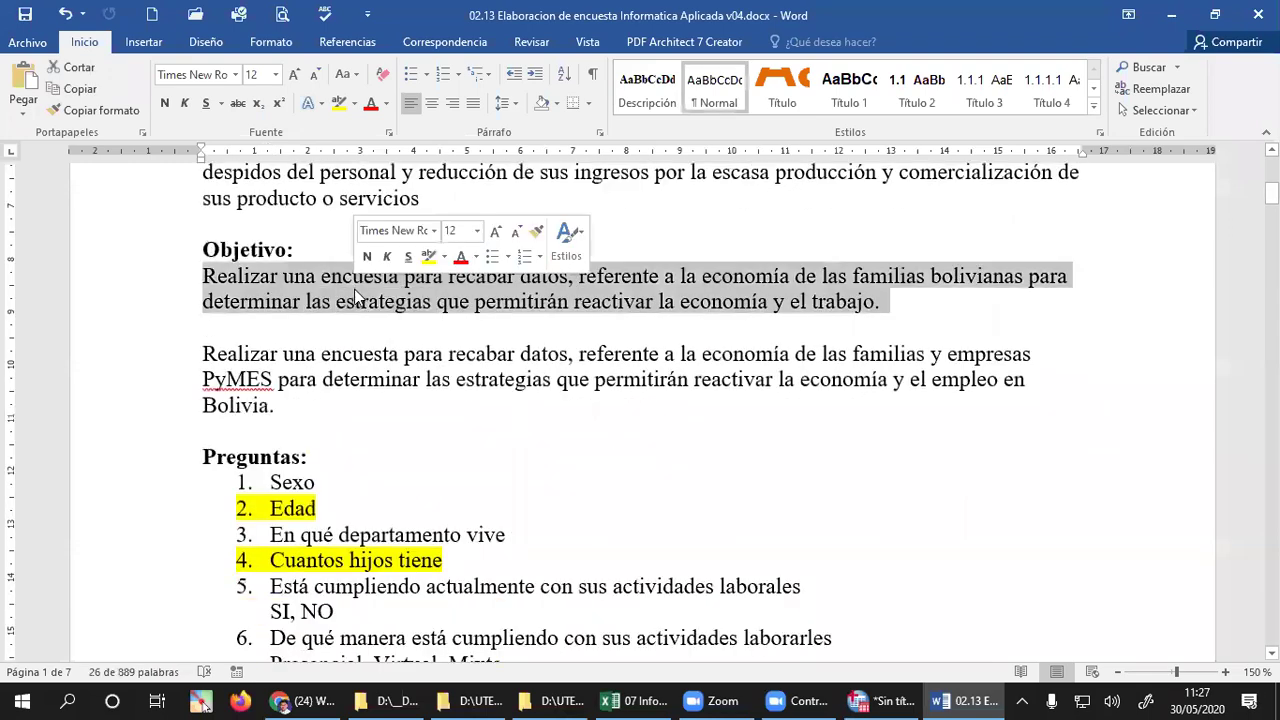
pyautogui.click(433, 302)
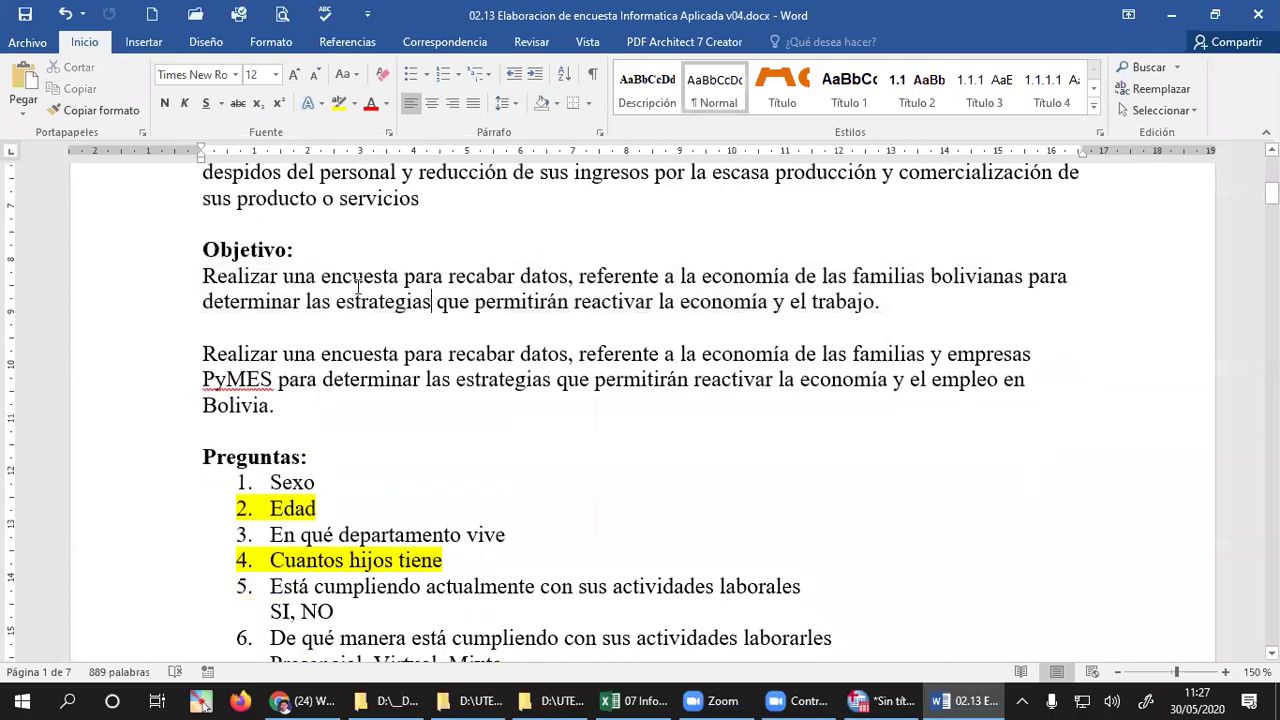
pyautogui.doubleClick(494, 278)
pyautogui.doubleClick(551, 277)
pyautogui.doubleClick(610, 277)
pyautogui.doubleClick(733, 277)
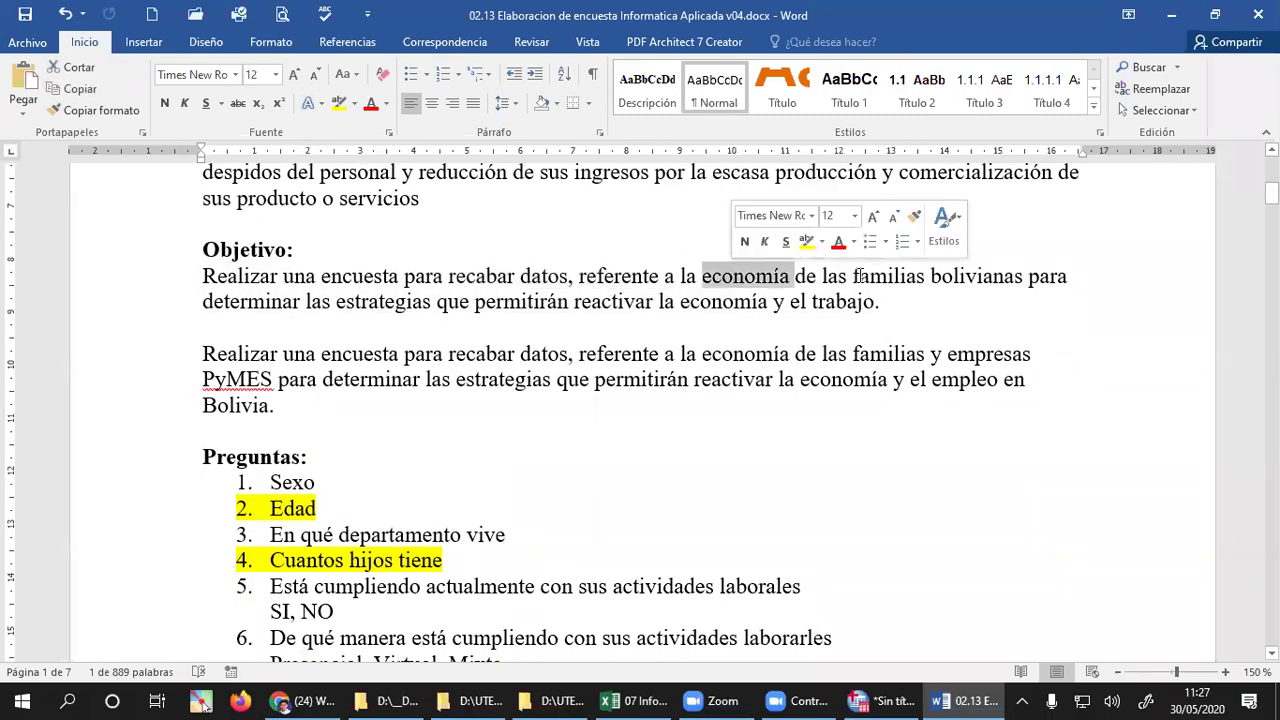
pyautogui.click(993, 279)
pyautogui.doubleClick(993, 279)
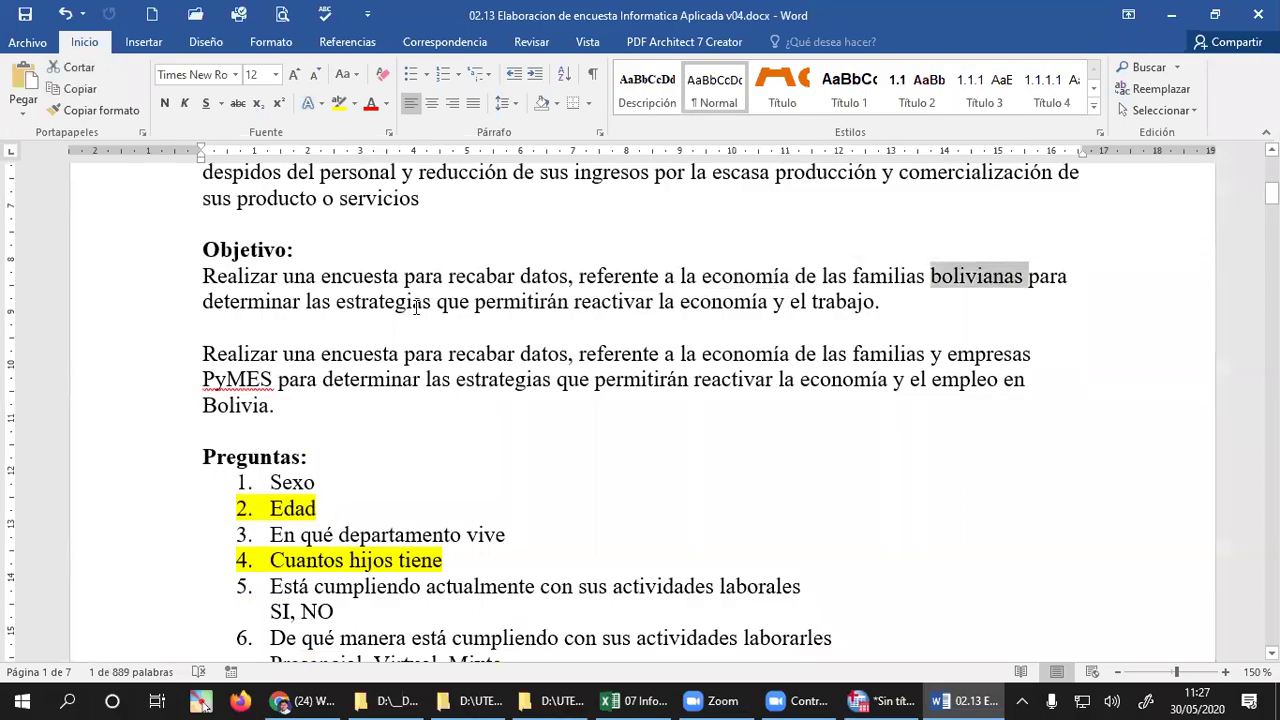
pyautogui.doubleClick(416, 303)
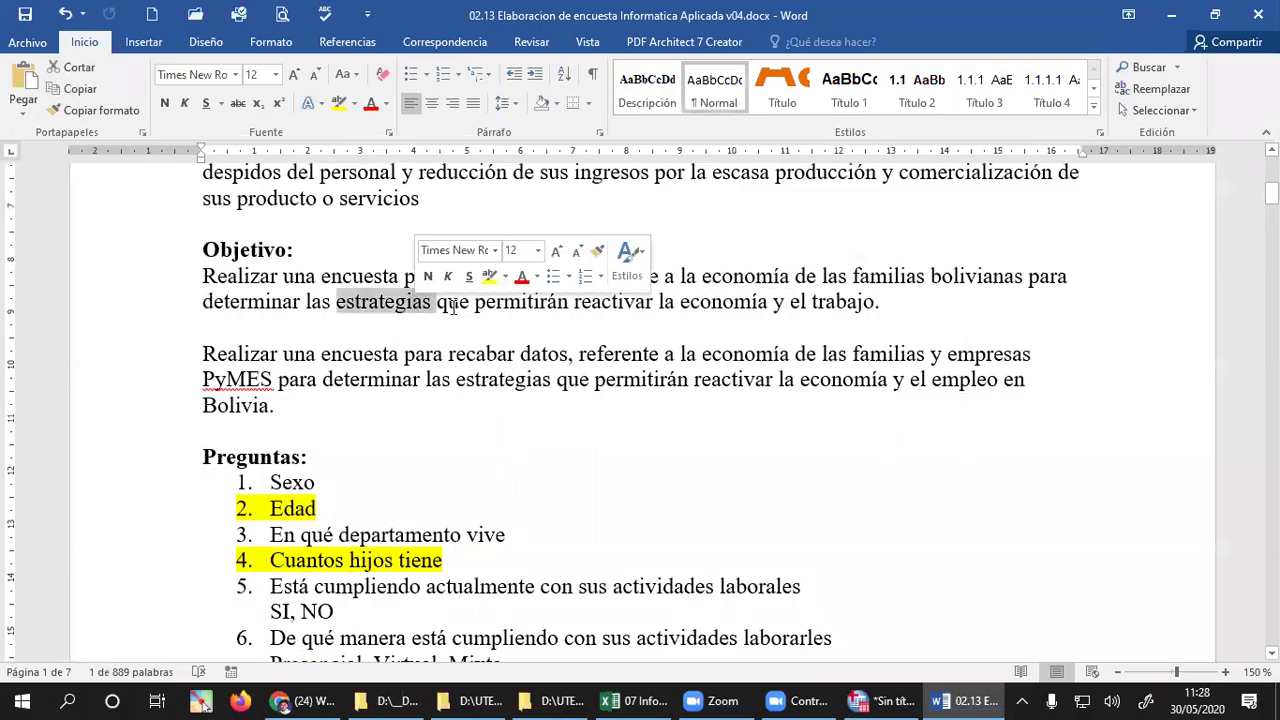
pyautogui.doubleClick(709, 302)
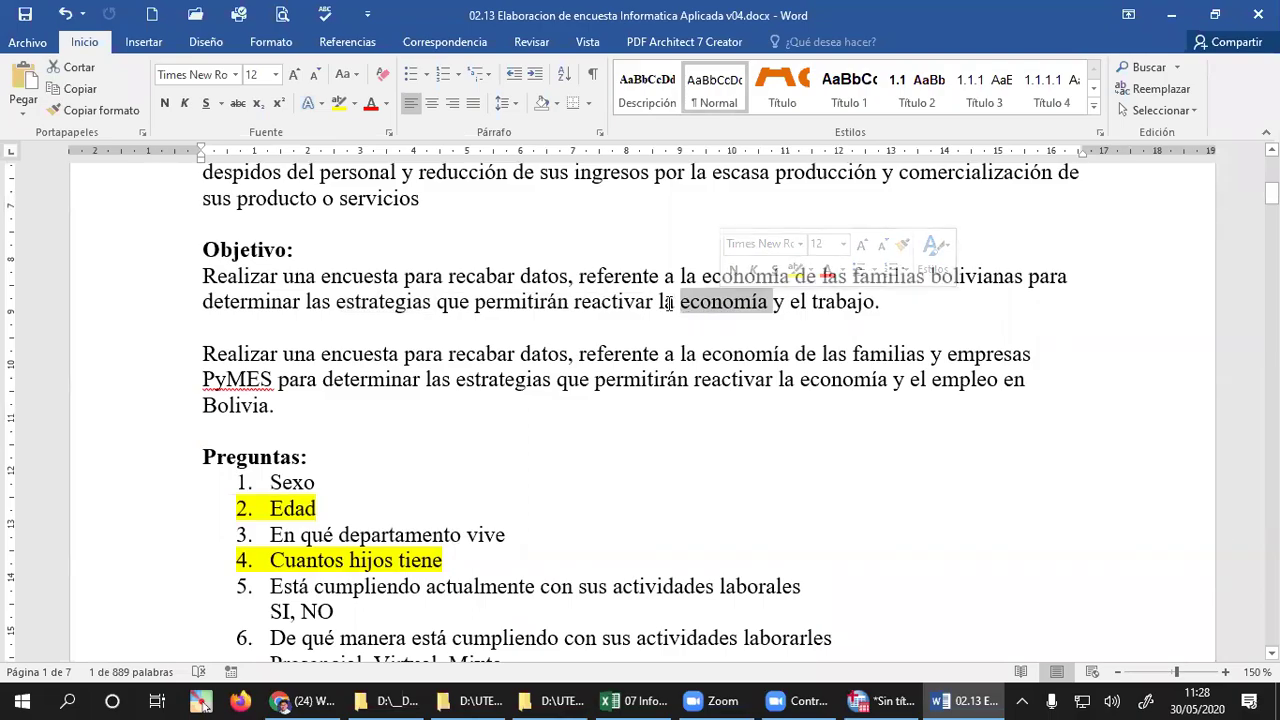
pyautogui.click(700, 302)
pyautogui.tripleClick(830, 303)
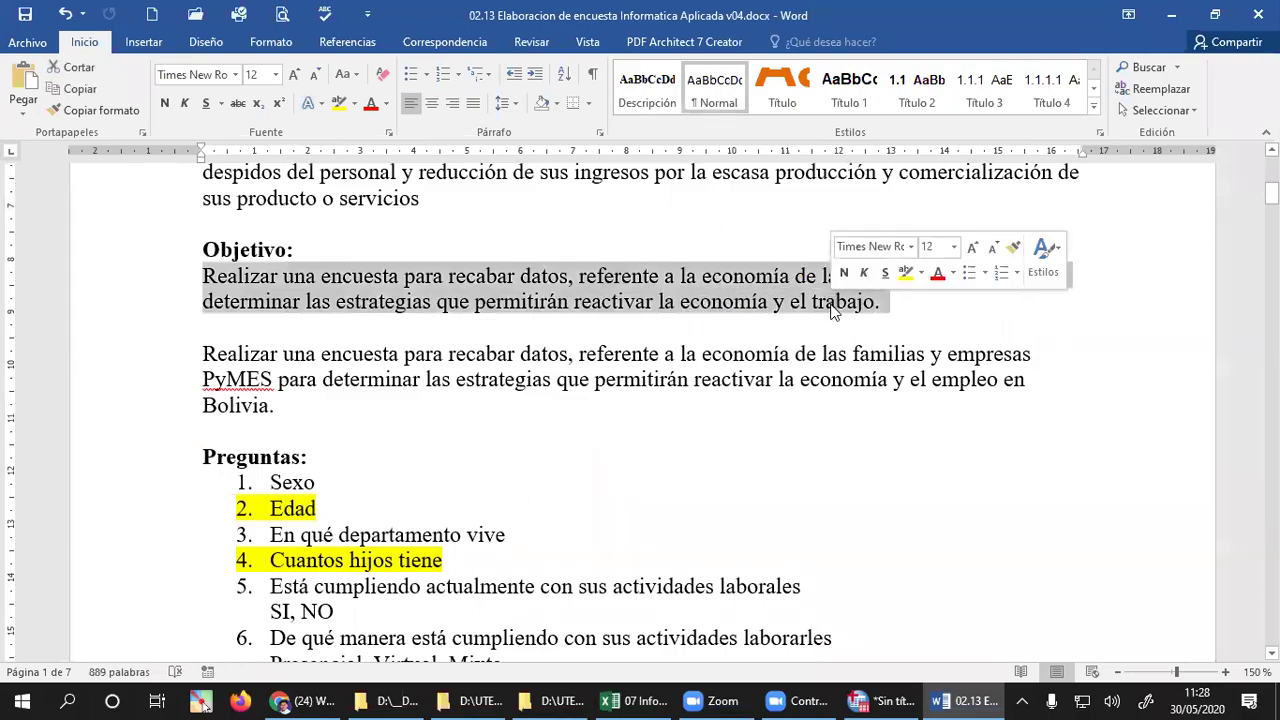
pyautogui.click(506, 311)
pyautogui.click(630, 310)
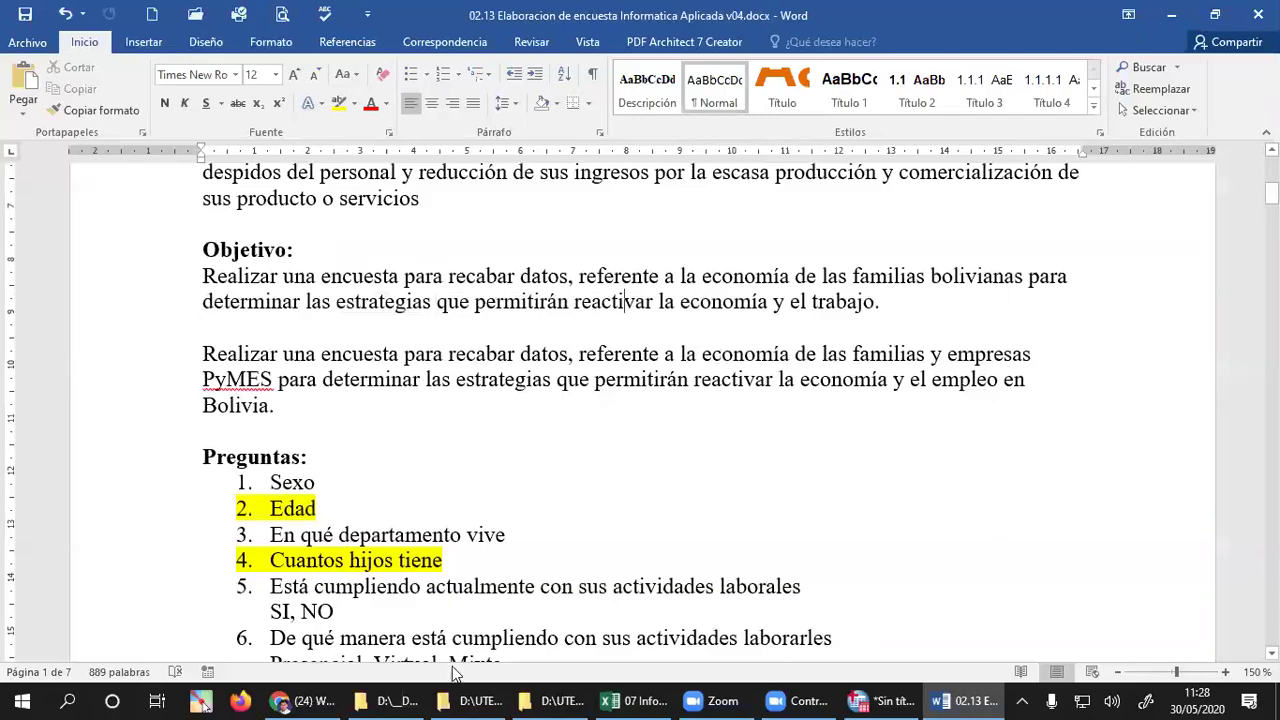
# - Switch back to SPSS and set variable P00's numeric type to a width of 2 with 0 decimal places
pyautogui.click(880, 700)
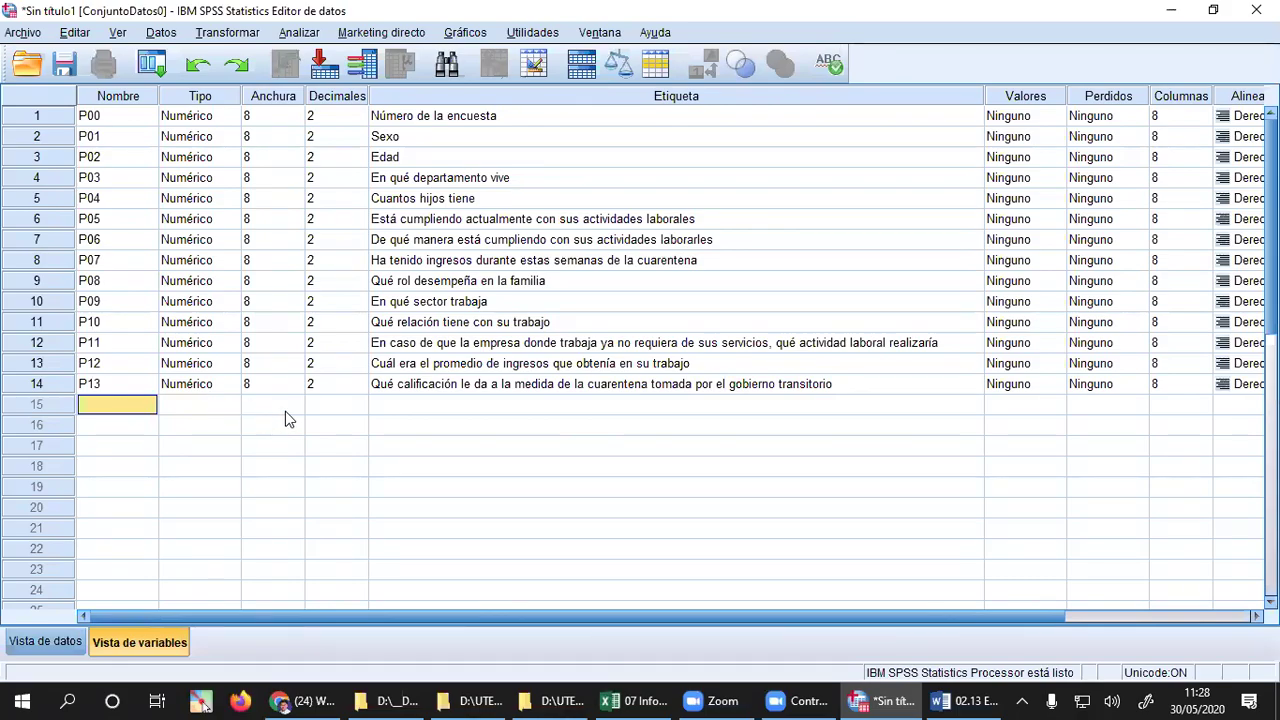
pyautogui.click(186, 408)
pyautogui.click(128, 414)
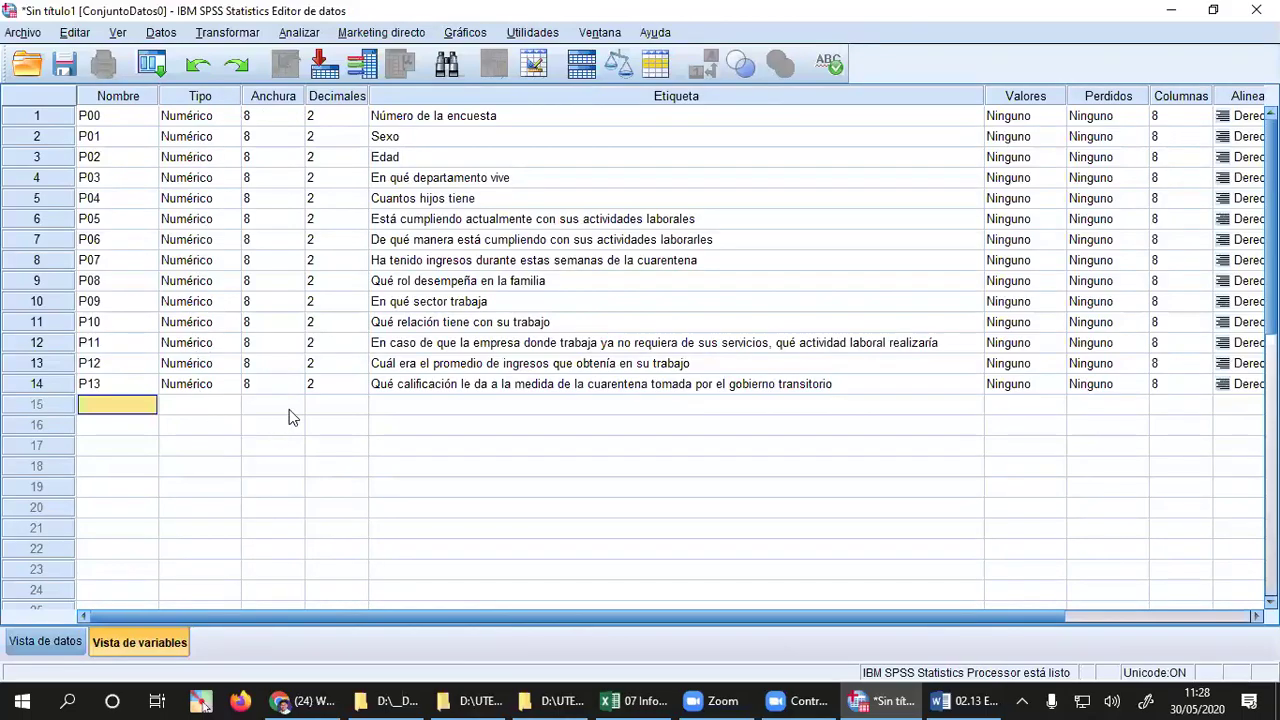
pyautogui.click(197, 120)
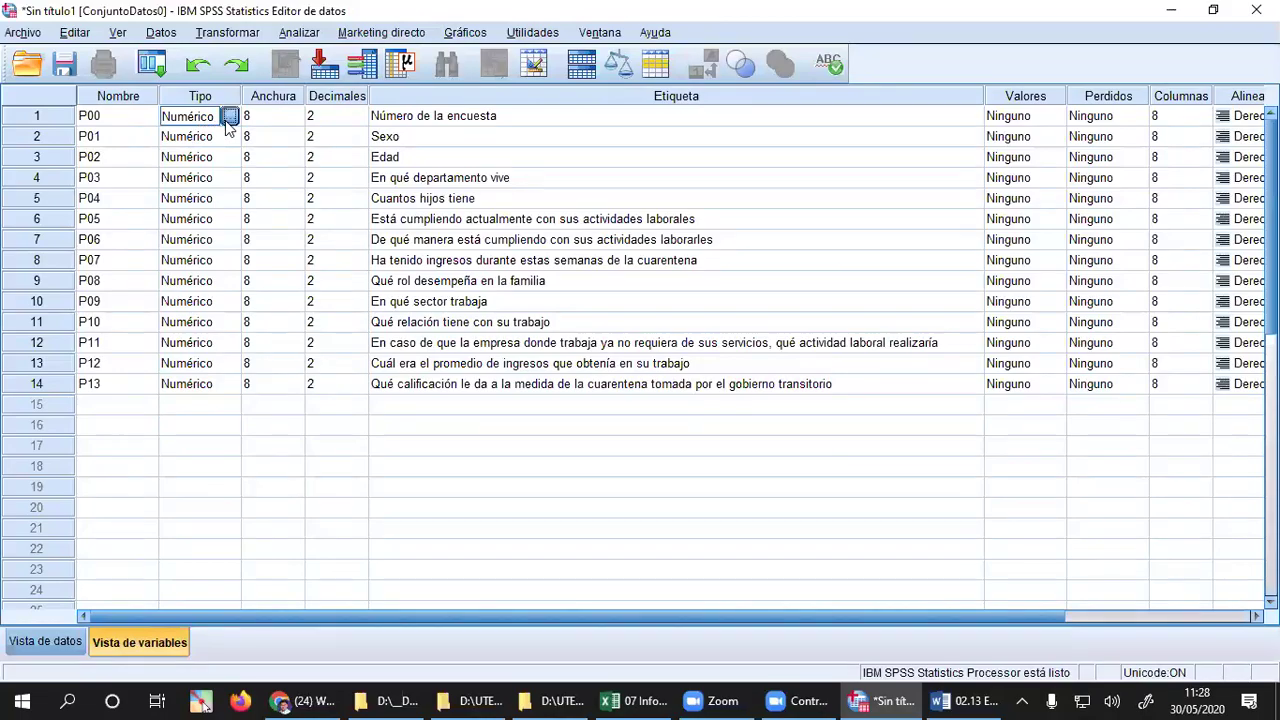
pyautogui.click(228, 118)
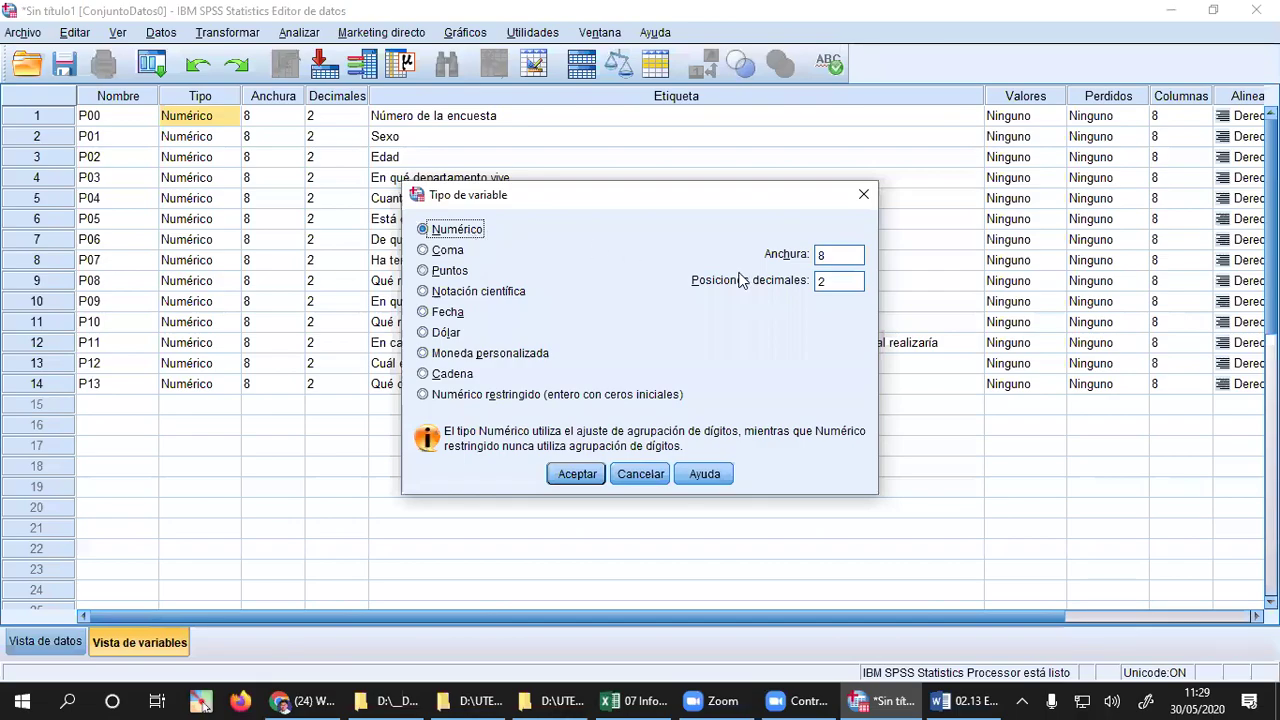
pyautogui.click(841, 260)
pyautogui.moveTo(825, 255); pyautogui.dragTo(776, 257)
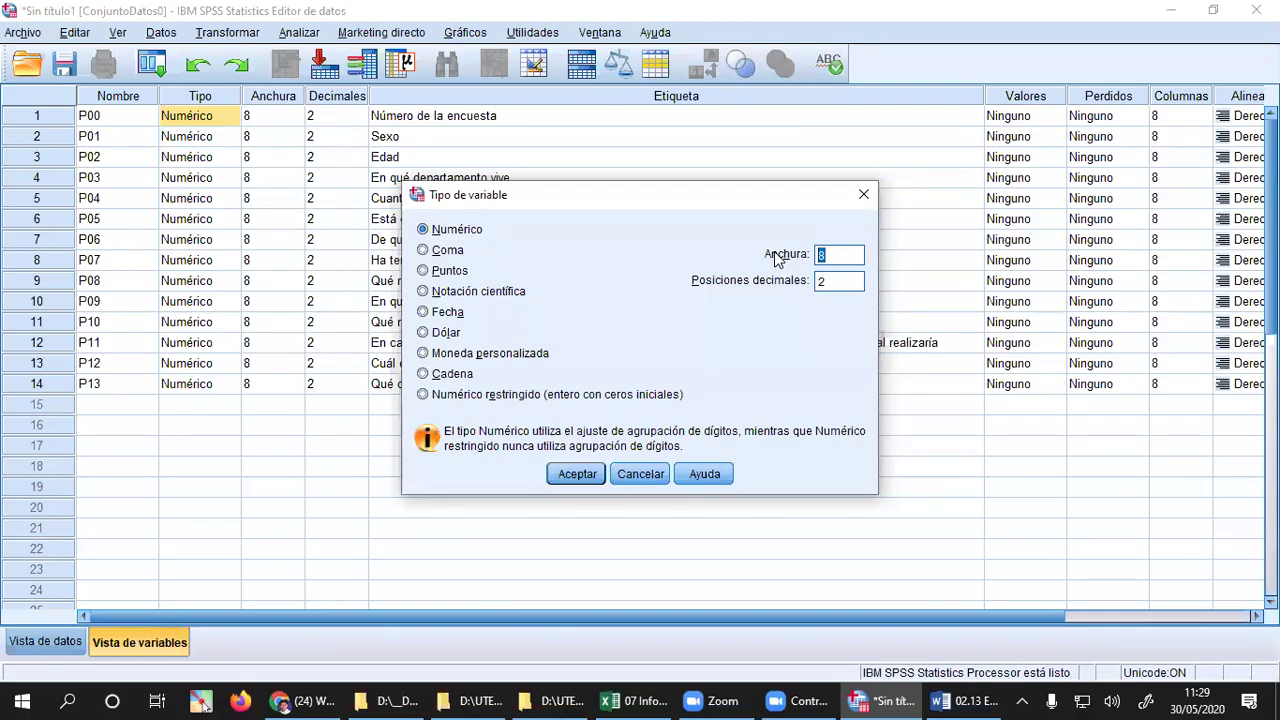
pyautogui.click(826, 281)
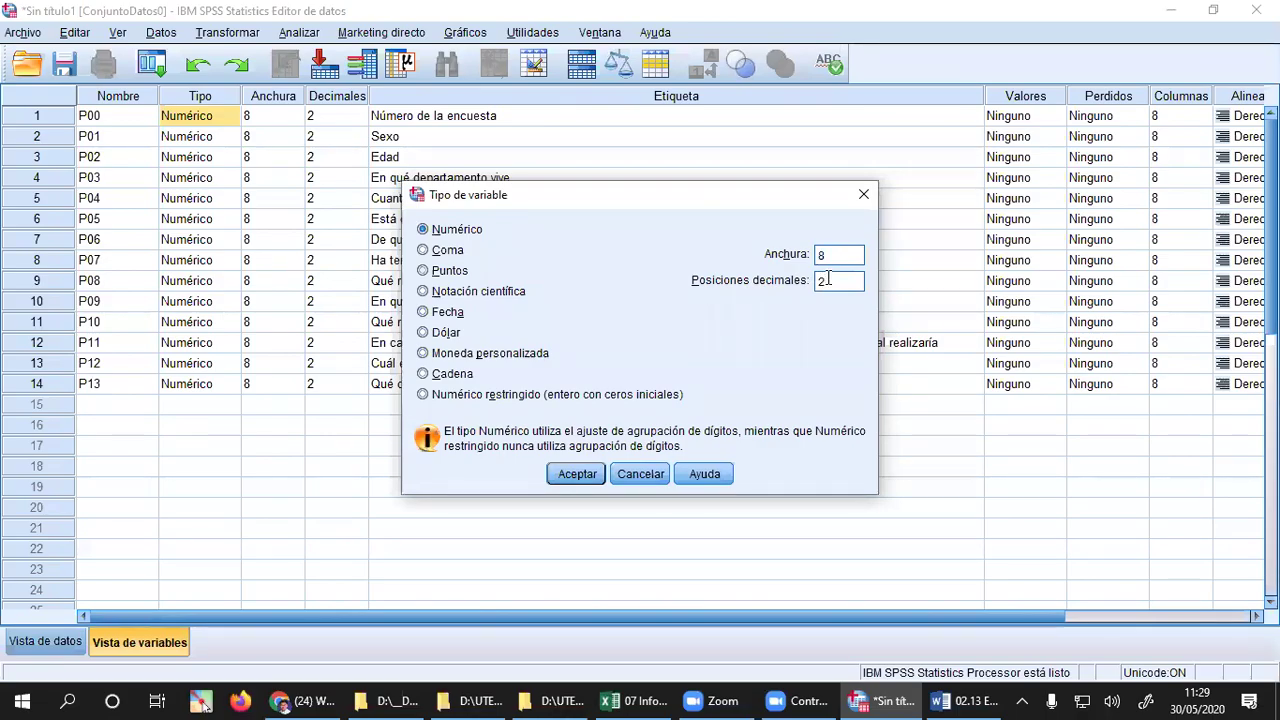
pyautogui.doubleClick(820, 281)
pyautogui.doubleClick(826, 257)
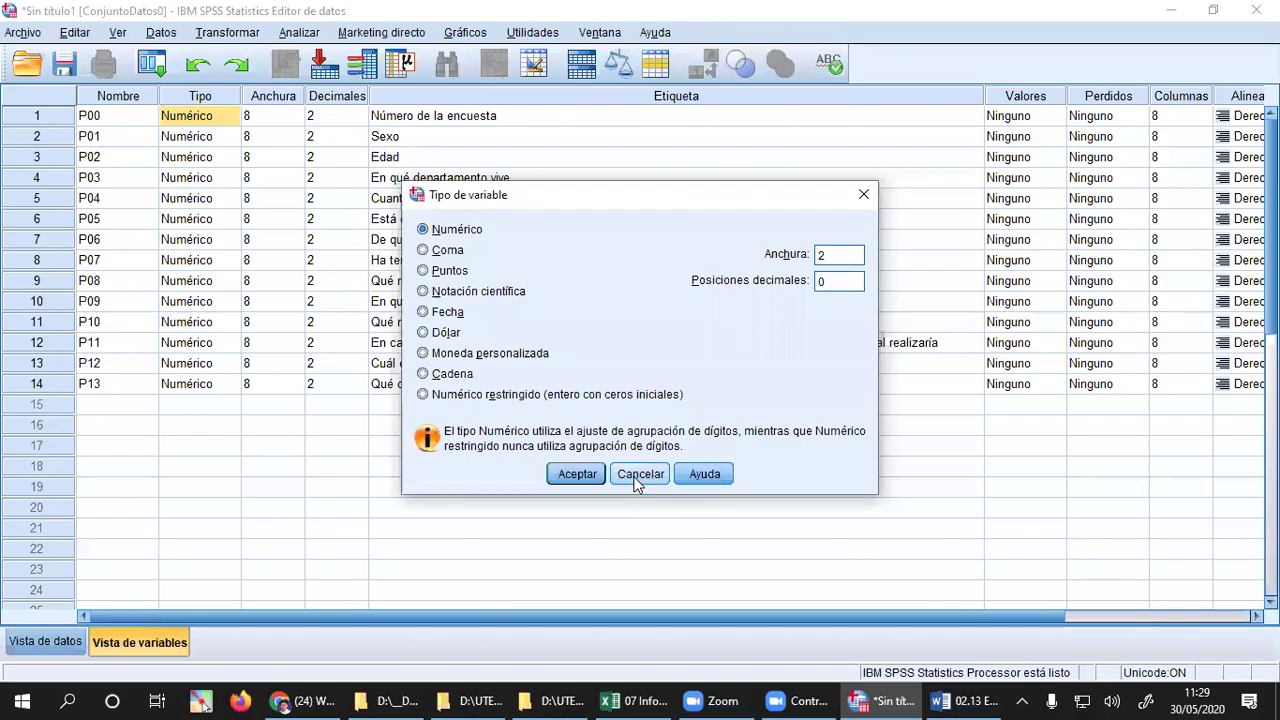
pyautogui.click(575, 475)
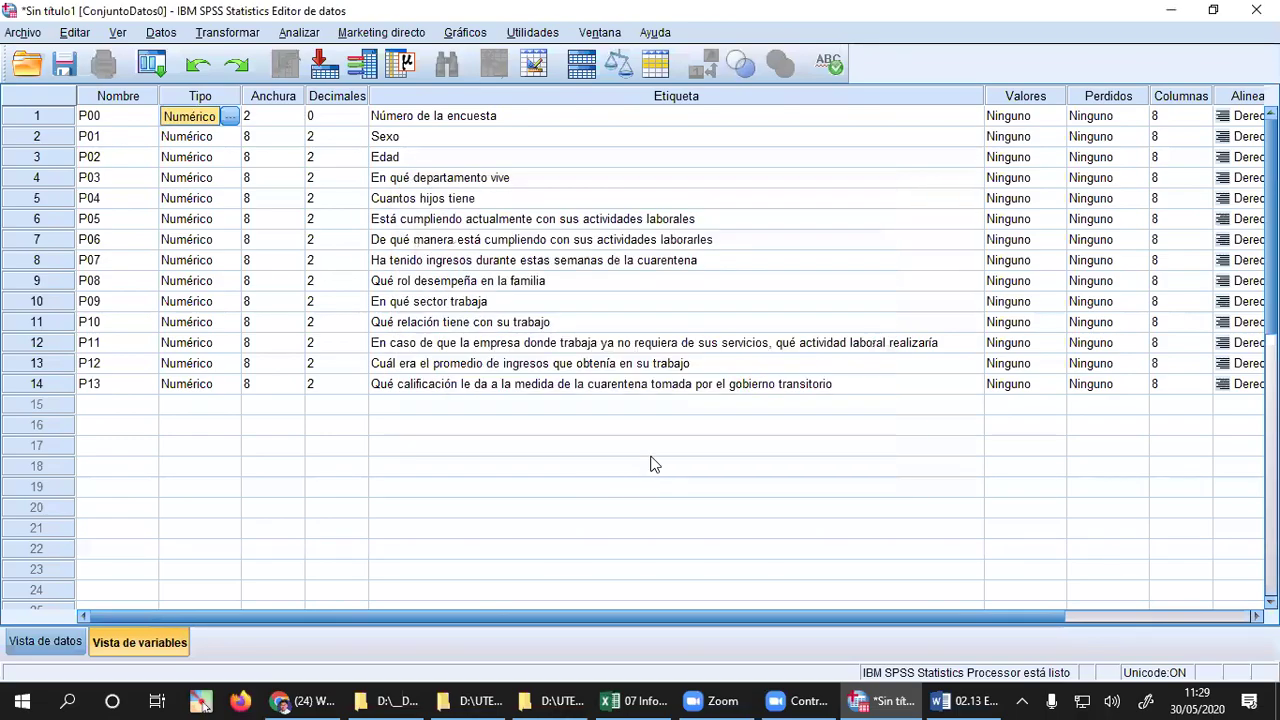
# - Set variable P01 (Sexo) to 0 decimals and a width of 1
pyautogui.click(201, 143)
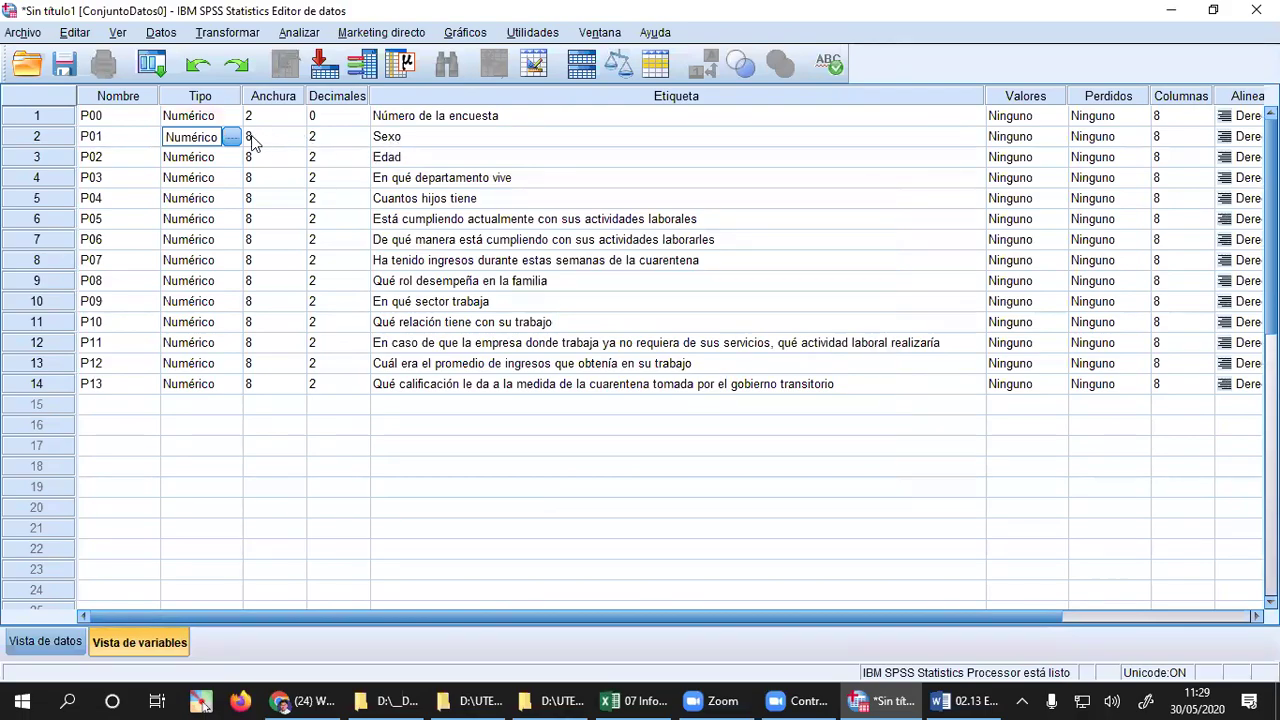
pyautogui.click(342, 140)
pyautogui.click(361, 146)
pyautogui.click(263, 137)
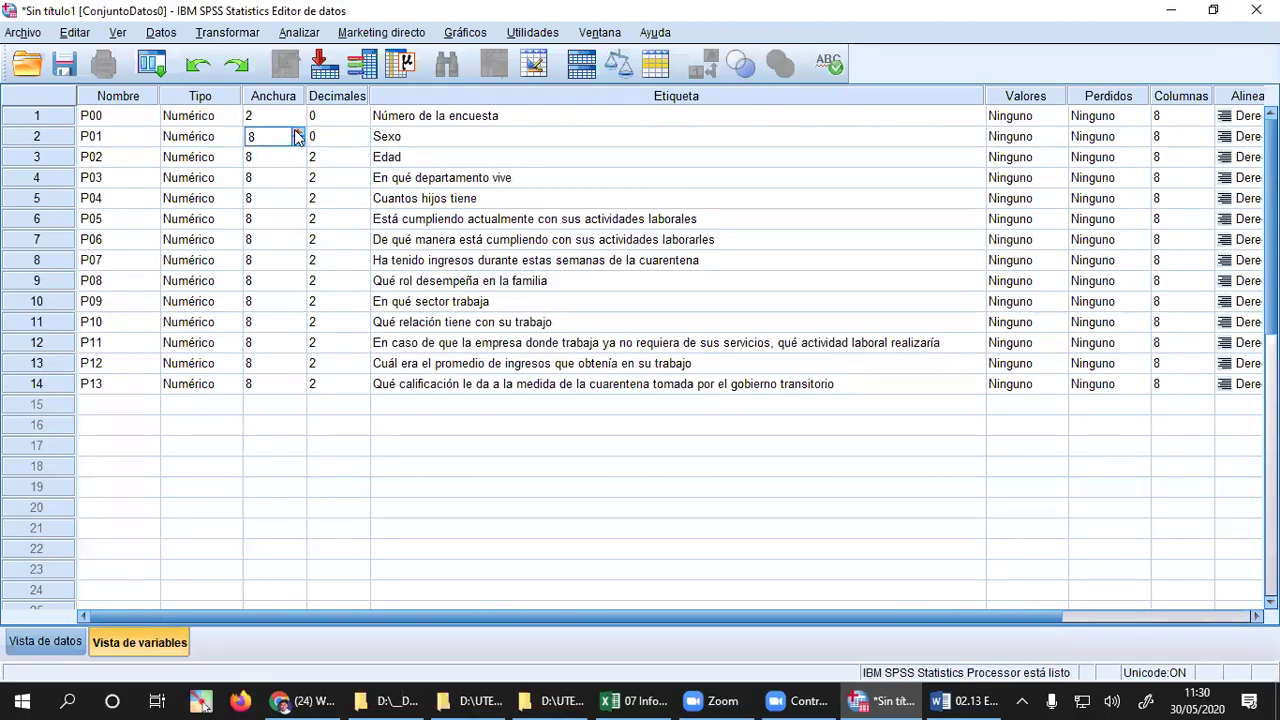
pyautogui.click(297, 132)
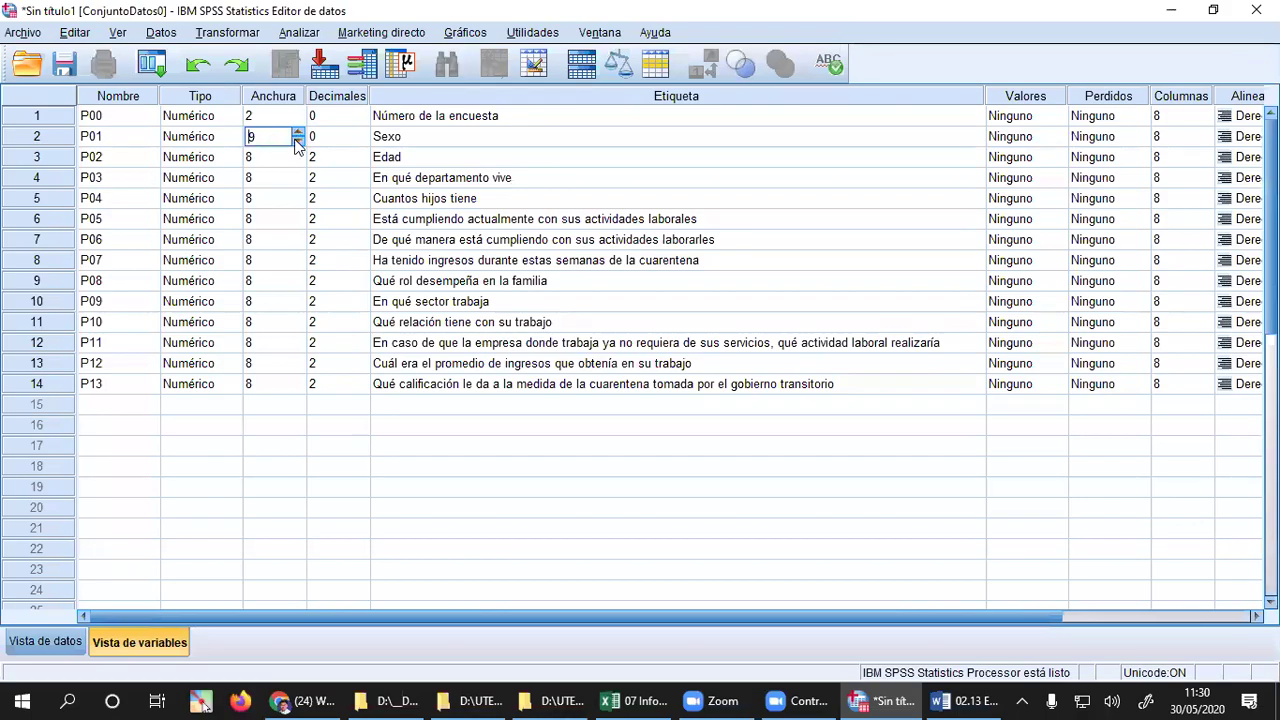
pyautogui.click(228, 145)
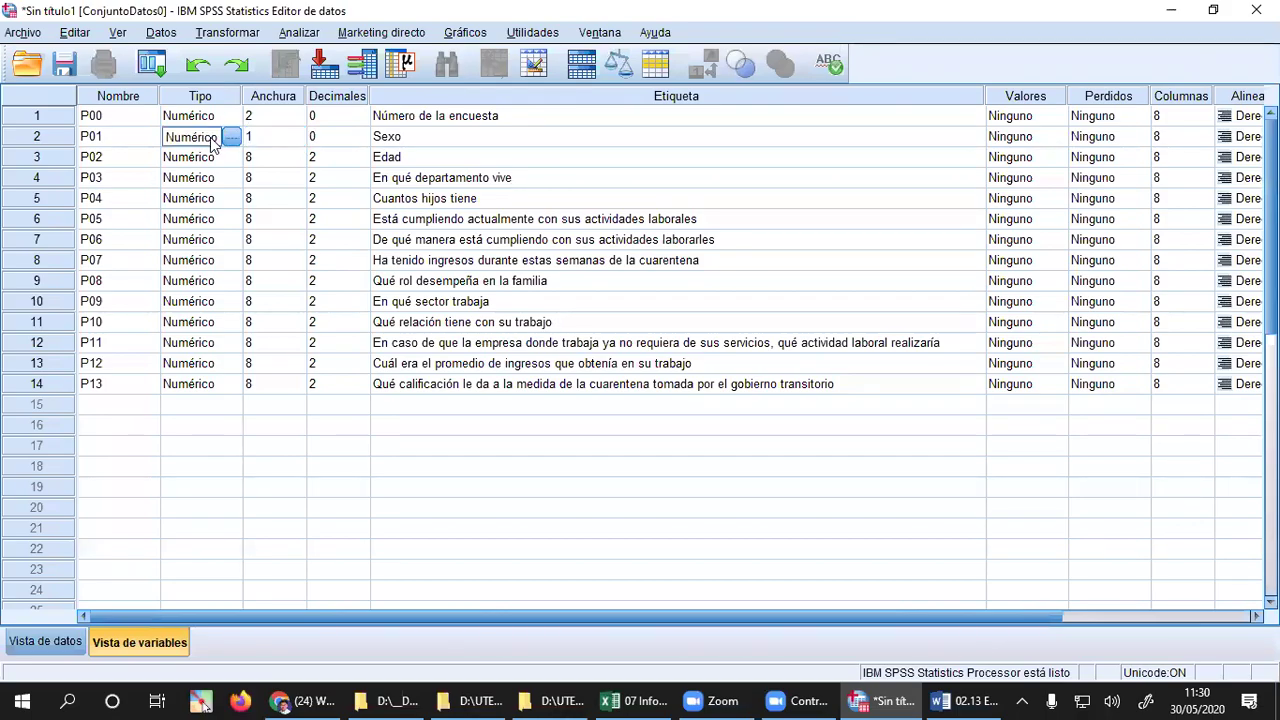
# - Narrow the Etiqueta column until the remaining attribute columns through Rol fit on screen
pyautogui.click(422, 141)
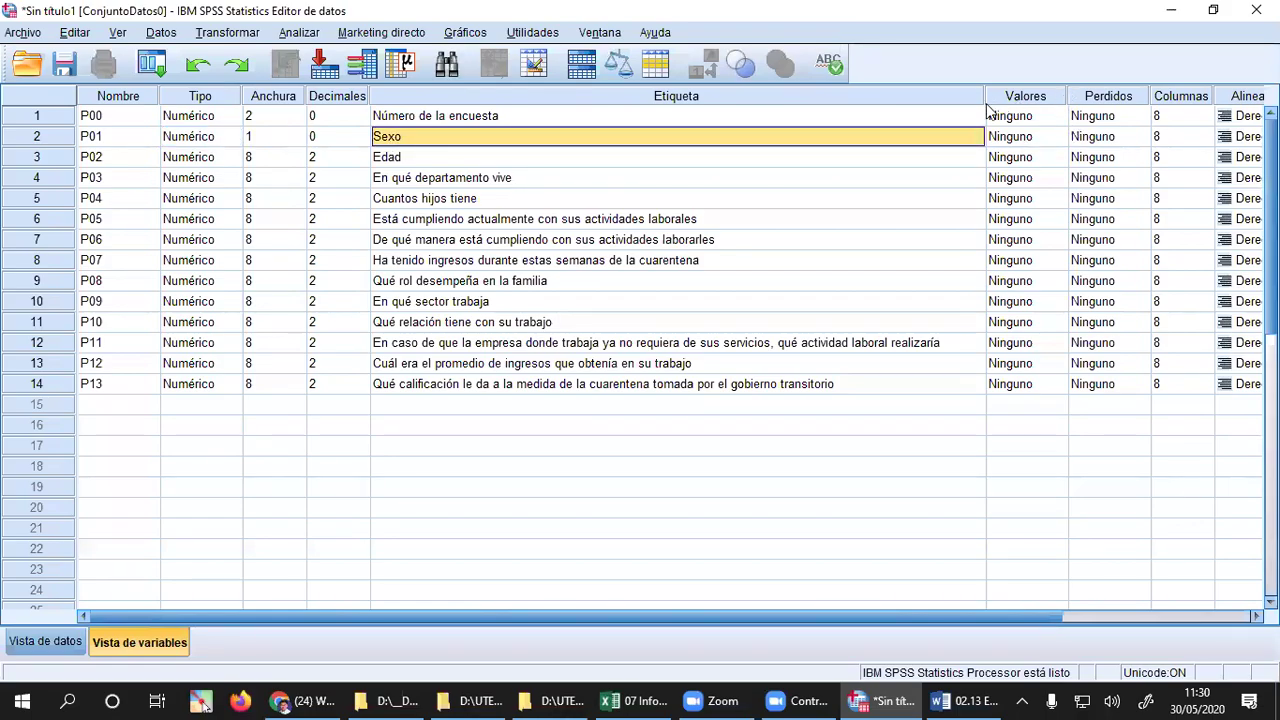
pyautogui.moveTo(985, 100); pyautogui.dragTo(717, 119)
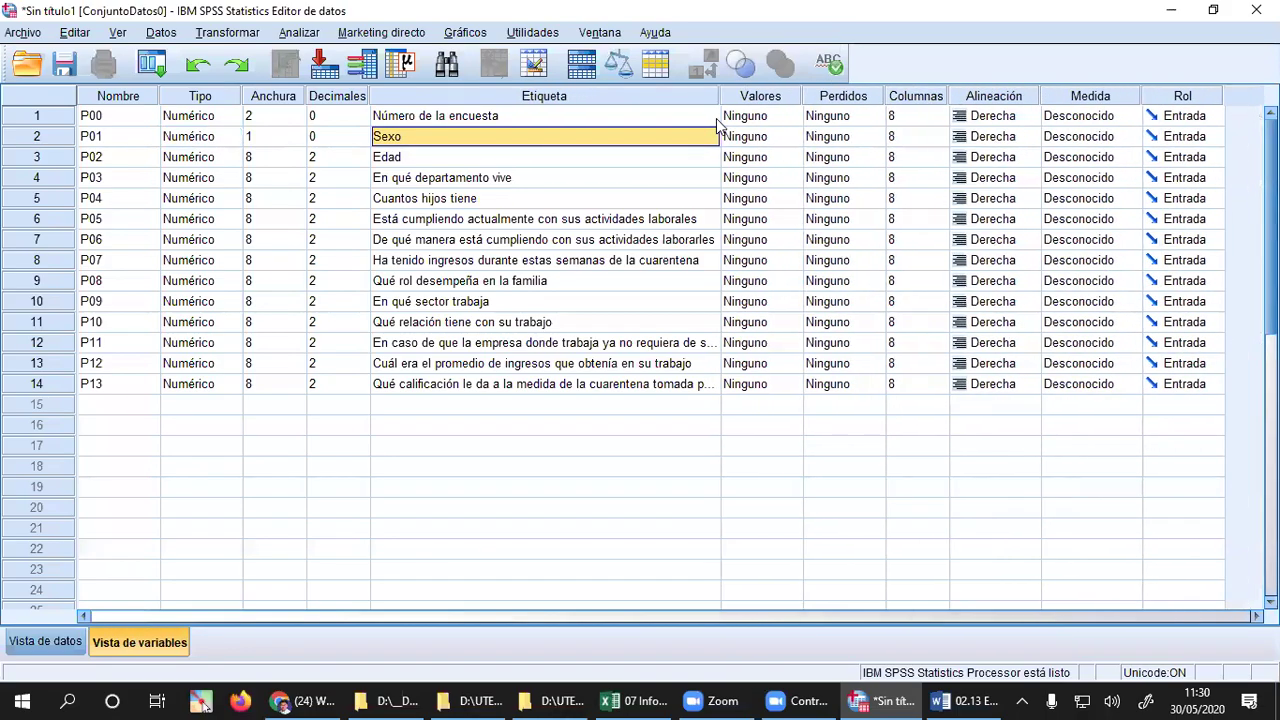
# - Define the value labels of P01 (Sexo) as 1 = Masculino and 2 = Femenino, and widen the Valores column
pyautogui.click(764, 97)
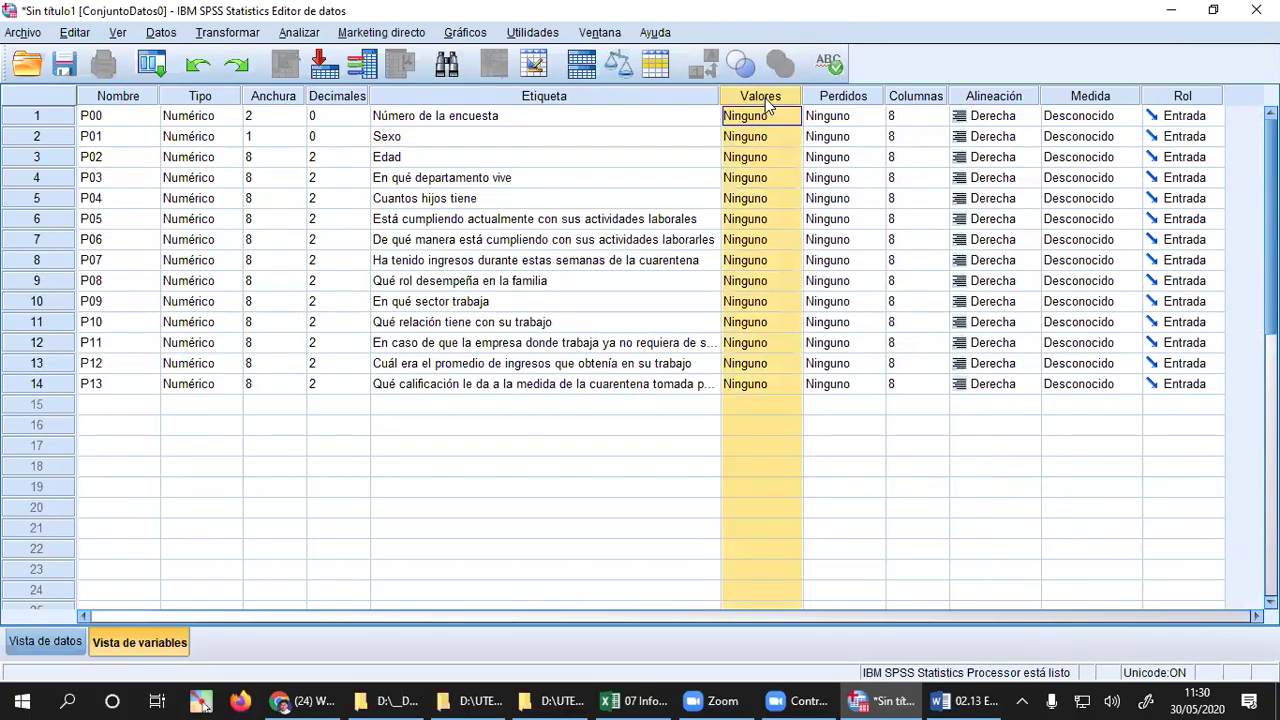
pyautogui.click(761, 135)
pyautogui.click(792, 136)
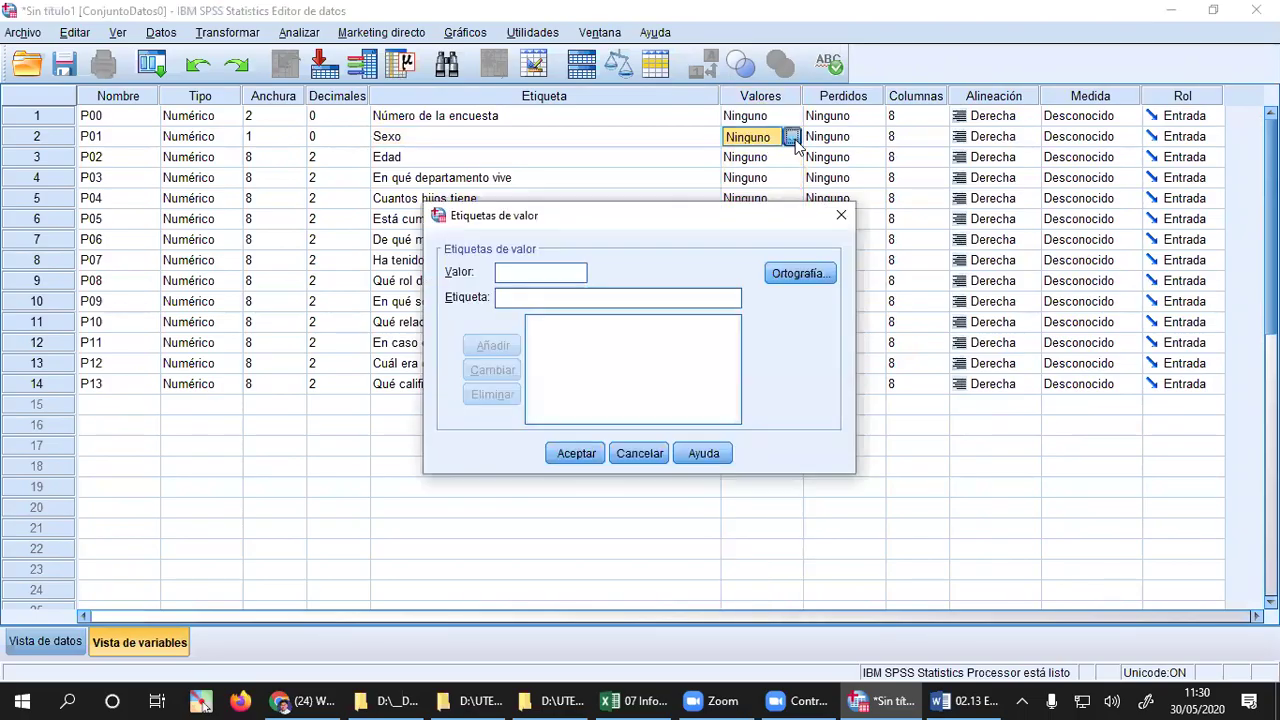
pyautogui.write('1')
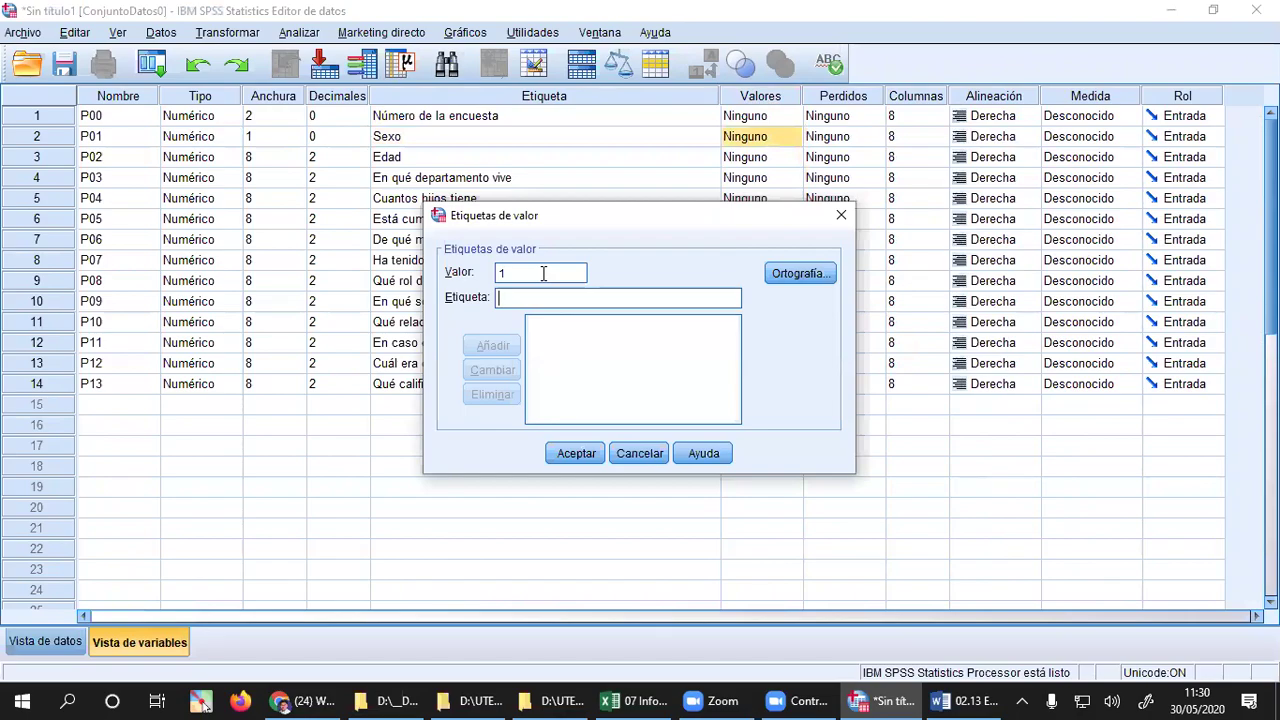
pyautogui.write('Masculino')
pyautogui.press('Return')
pyautogui.write('2')
pyautogui.press('Tab')
pyautogui.write('Fem')
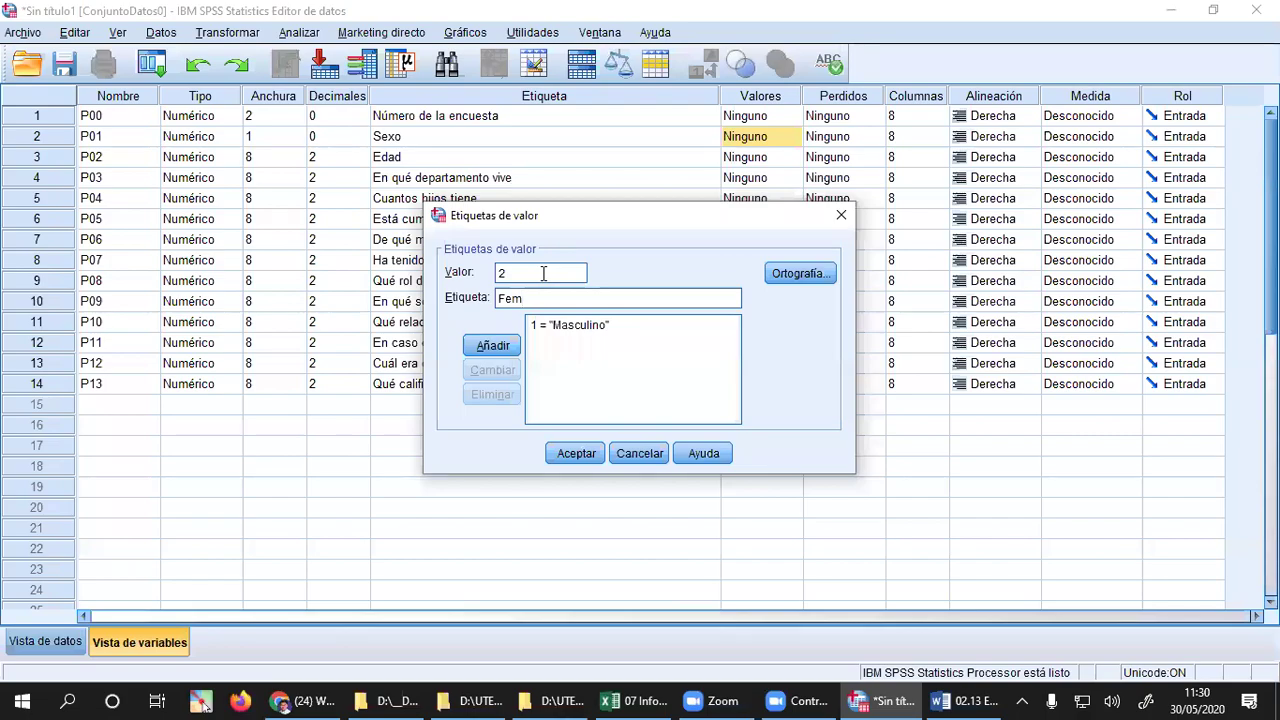
pyautogui.write('enino')
pyautogui.press('Return')
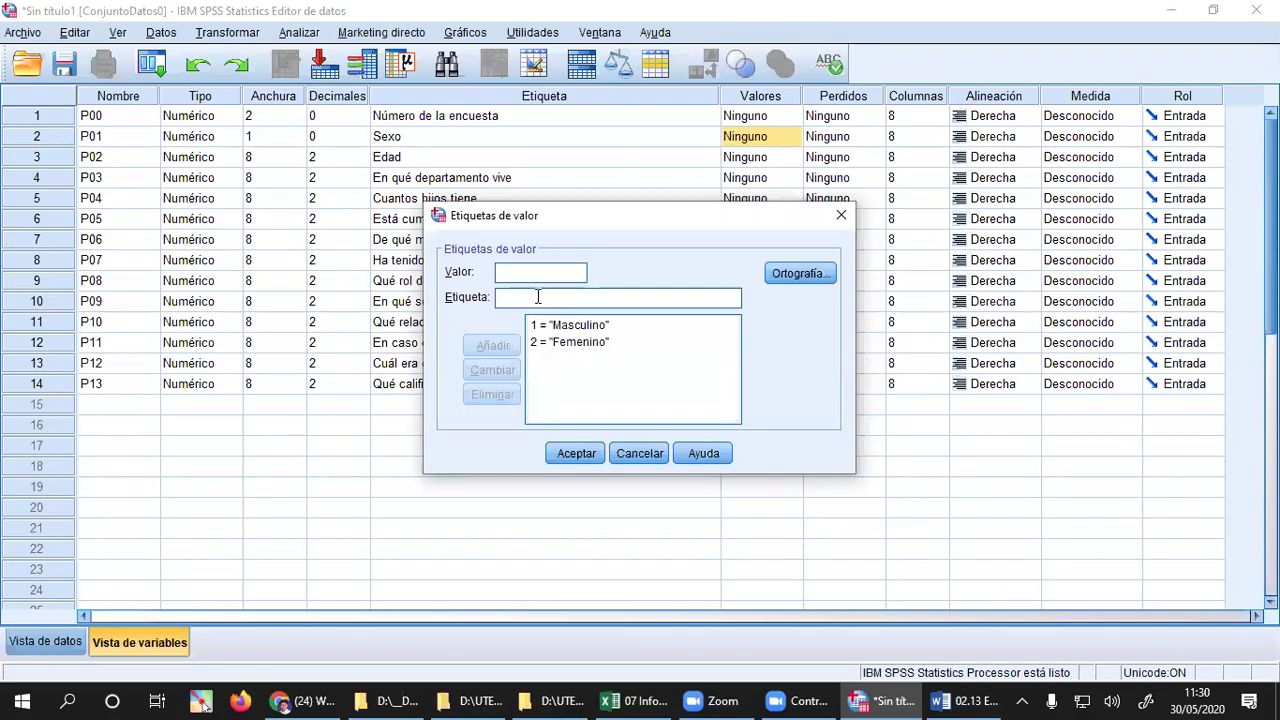
pyautogui.click(581, 455)
pyautogui.moveTo(801, 92); pyautogui.dragTo(884, 91)
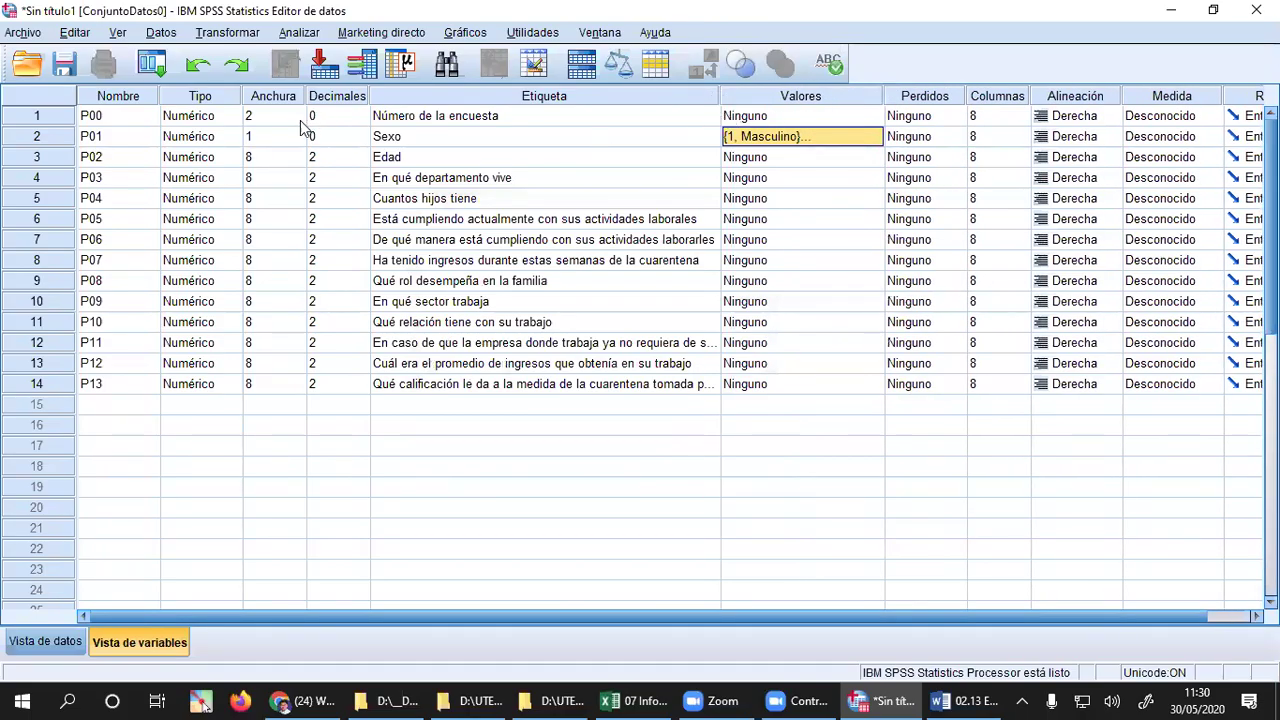
# - Set variable P02 (Edad) to 0 decimals and a width of 2
pyautogui.click(170, 163)
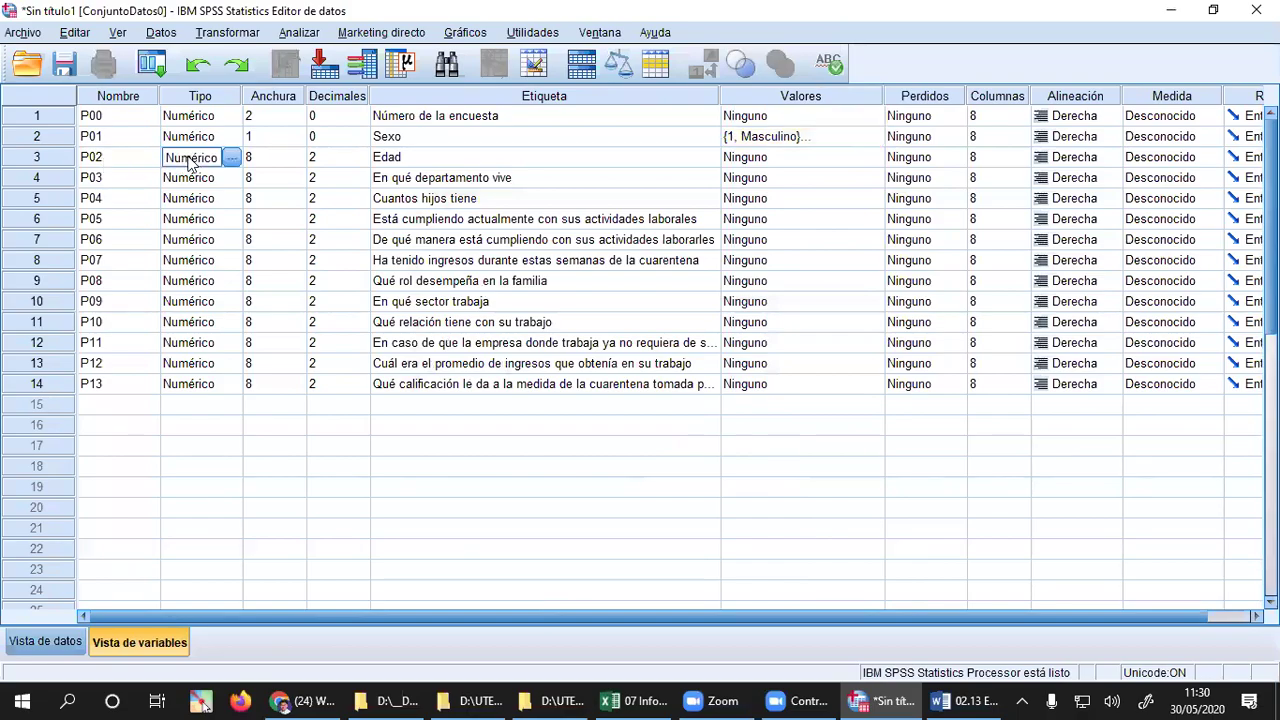
pyautogui.click(343, 157)
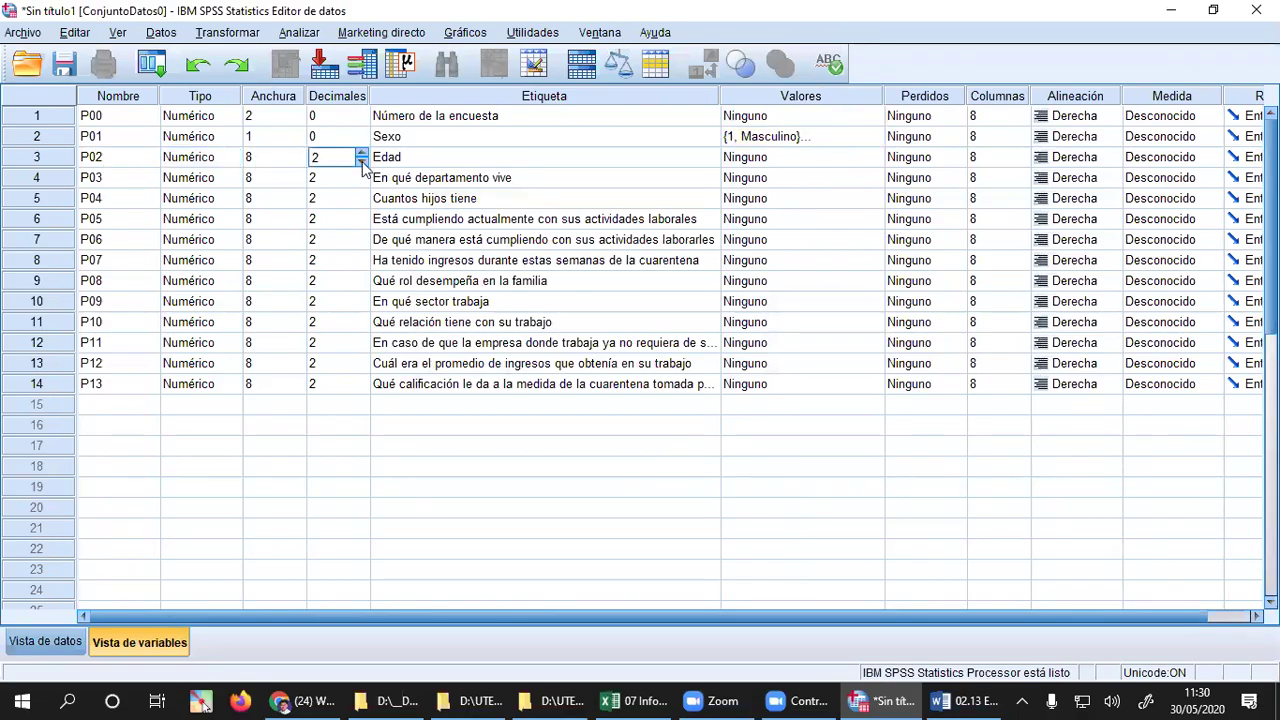
pyautogui.doubleClick(363, 163)
pyautogui.click(277, 160)
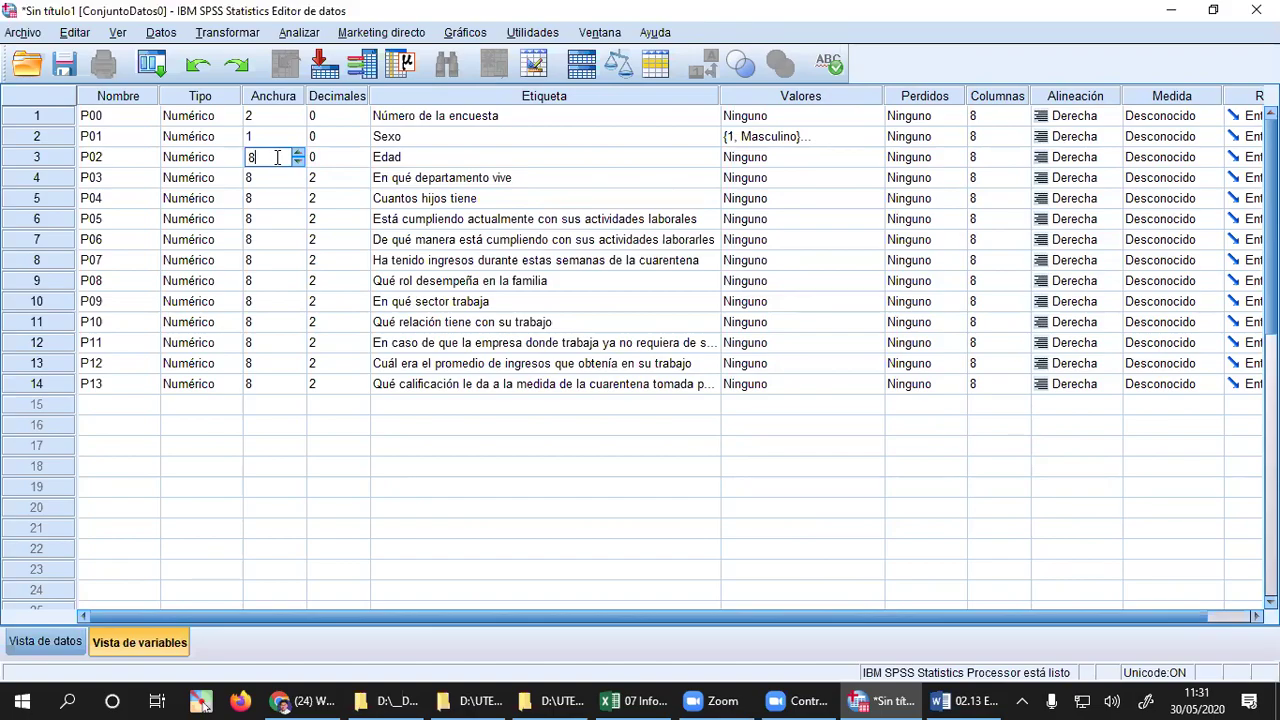
pyautogui.press('BackSpace')
pyautogui.write('2')
# - Set variable P03 (En qué departamento vive) to 0 decimals and a width of 1
pyautogui.click(266, 178)
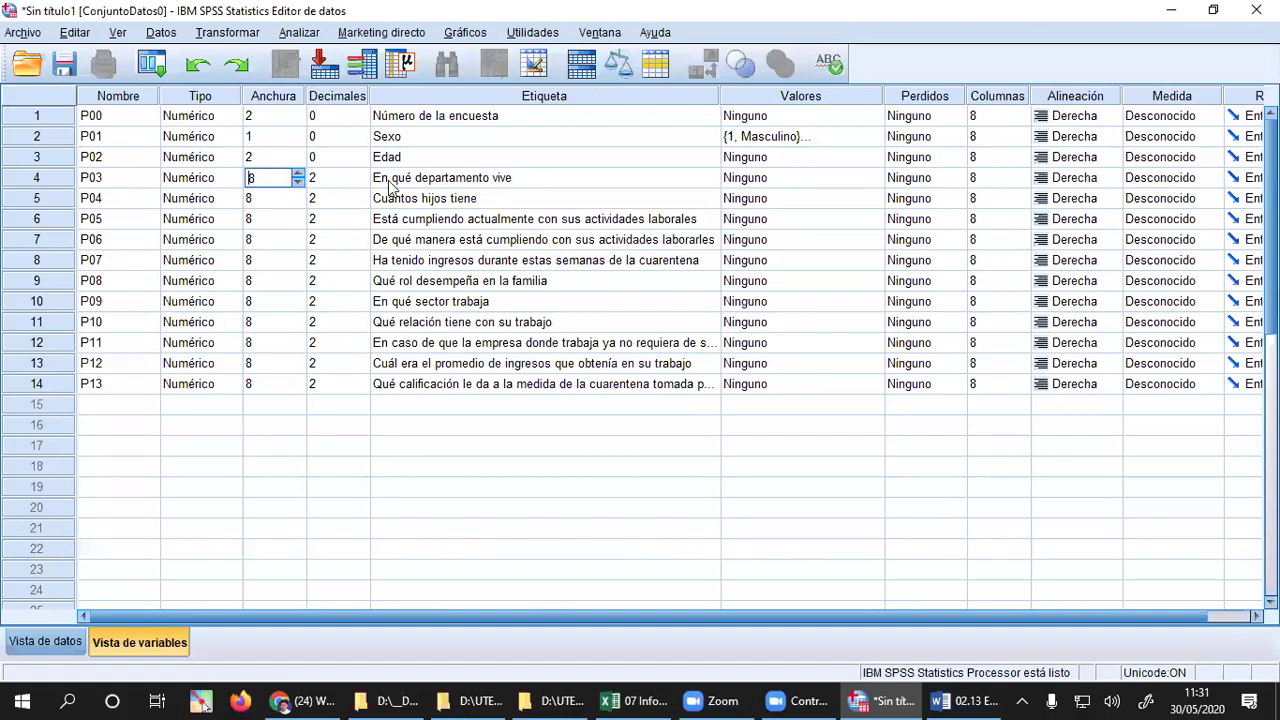
pyautogui.click(338, 177)
pyautogui.click(361, 183)
pyautogui.click(361, 183)
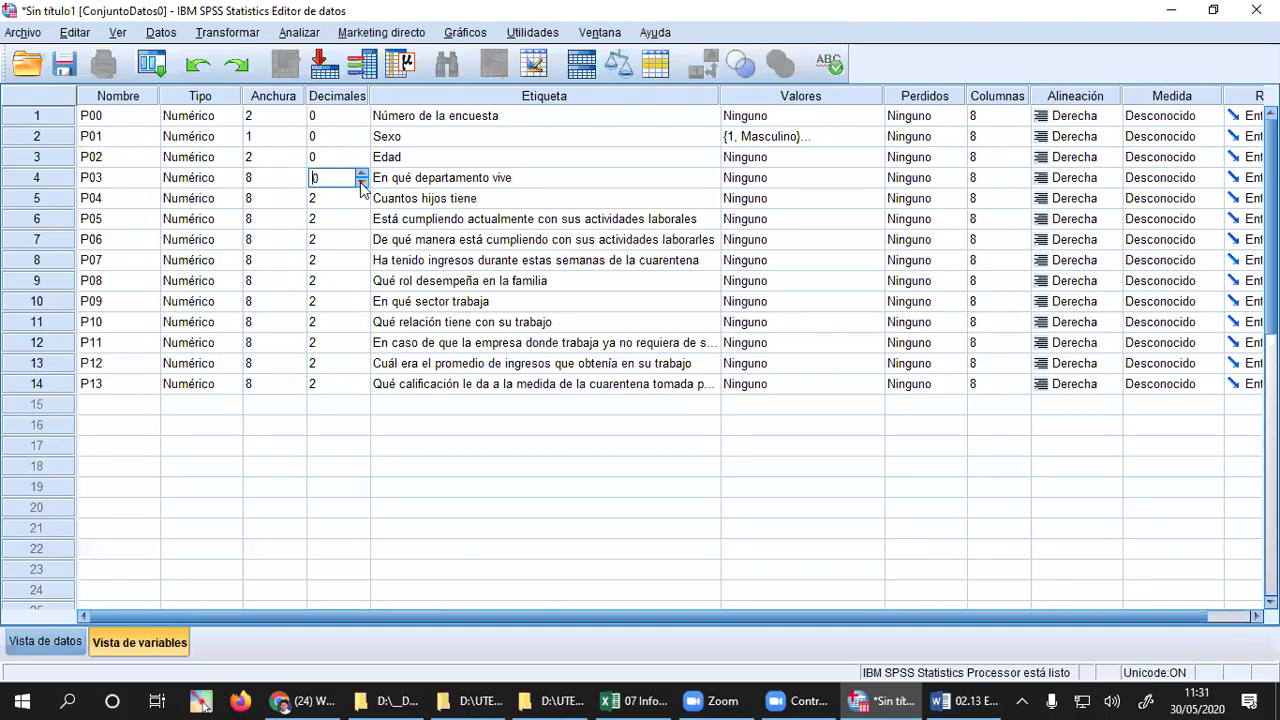
pyautogui.click(274, 184)
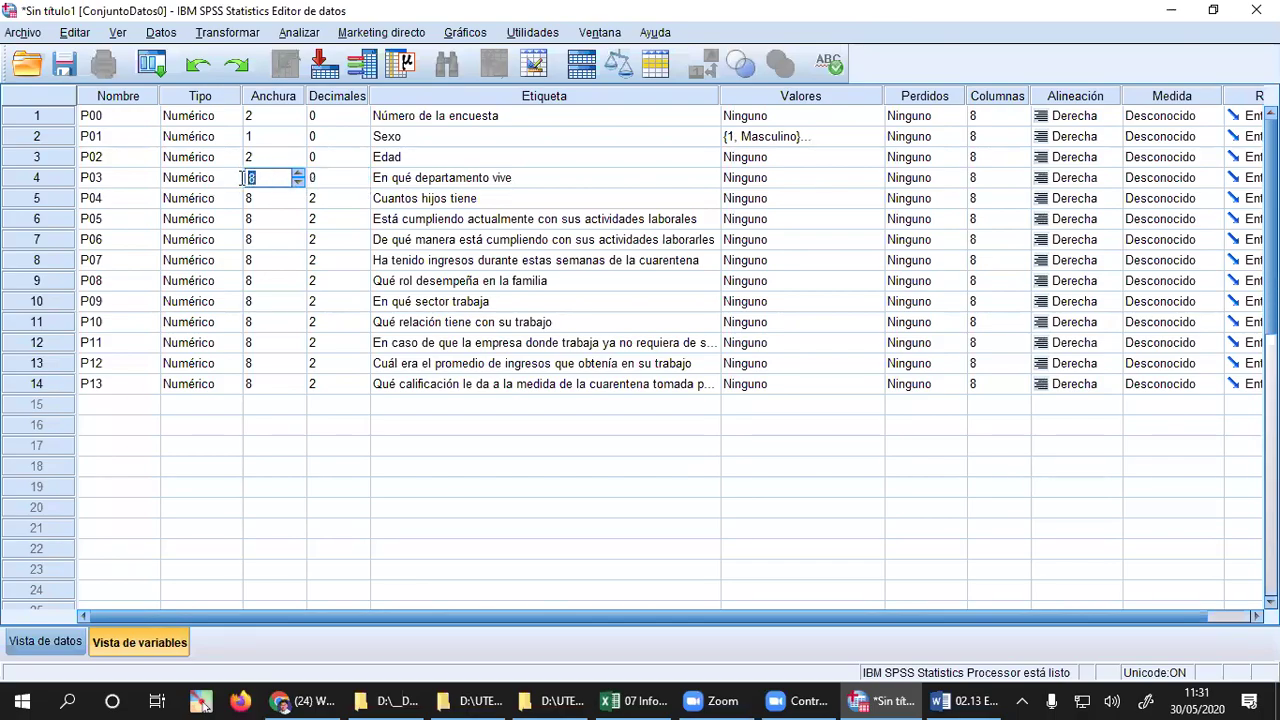
pyautogui.write('1')
pyautogui.press('Tab')
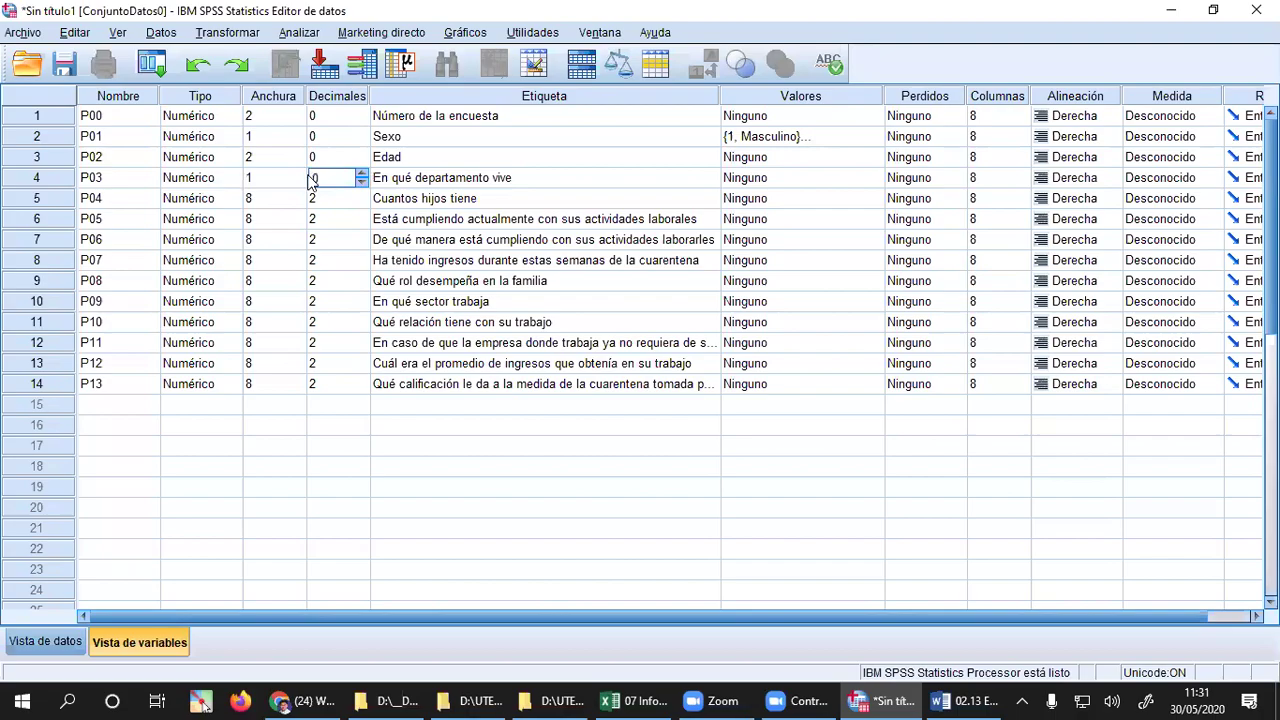
# - Start the value labels of P03 by adding 1 = Santa Cruz and 2 = La Paz
pyautogui.click(509, 184)
pyautogui.click(760, 183)
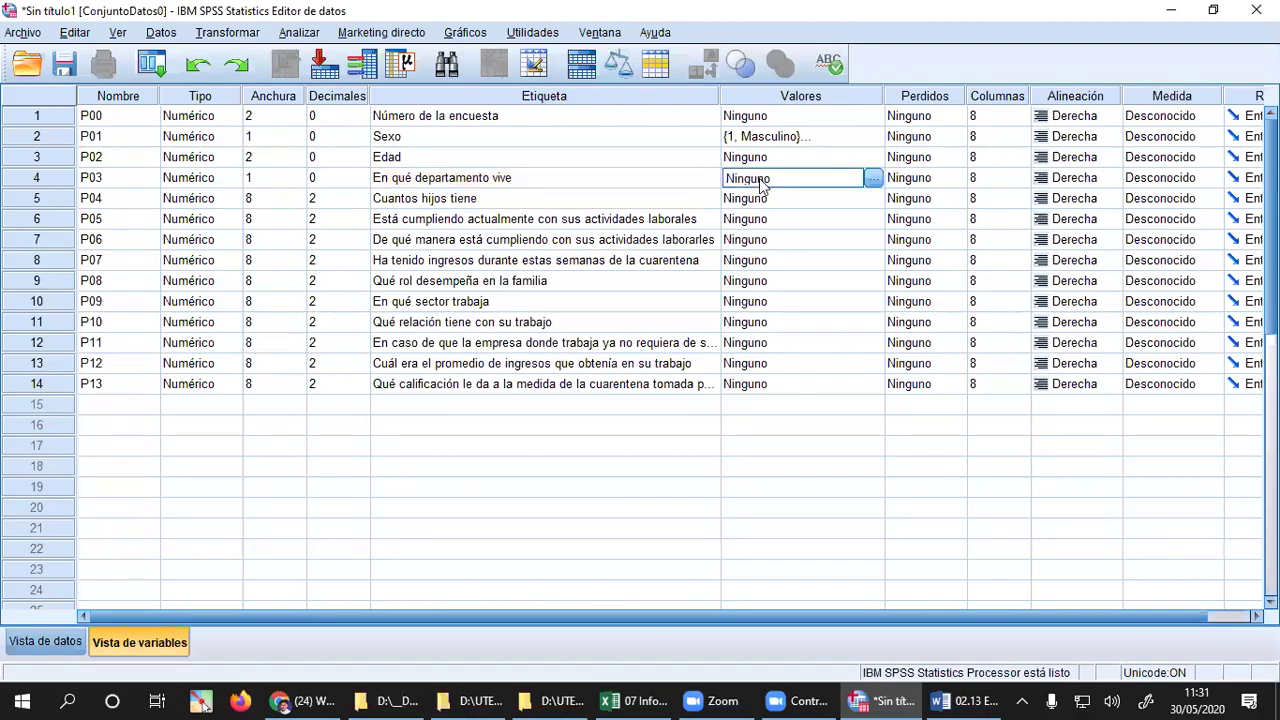
pyautogui.click(873, 179)
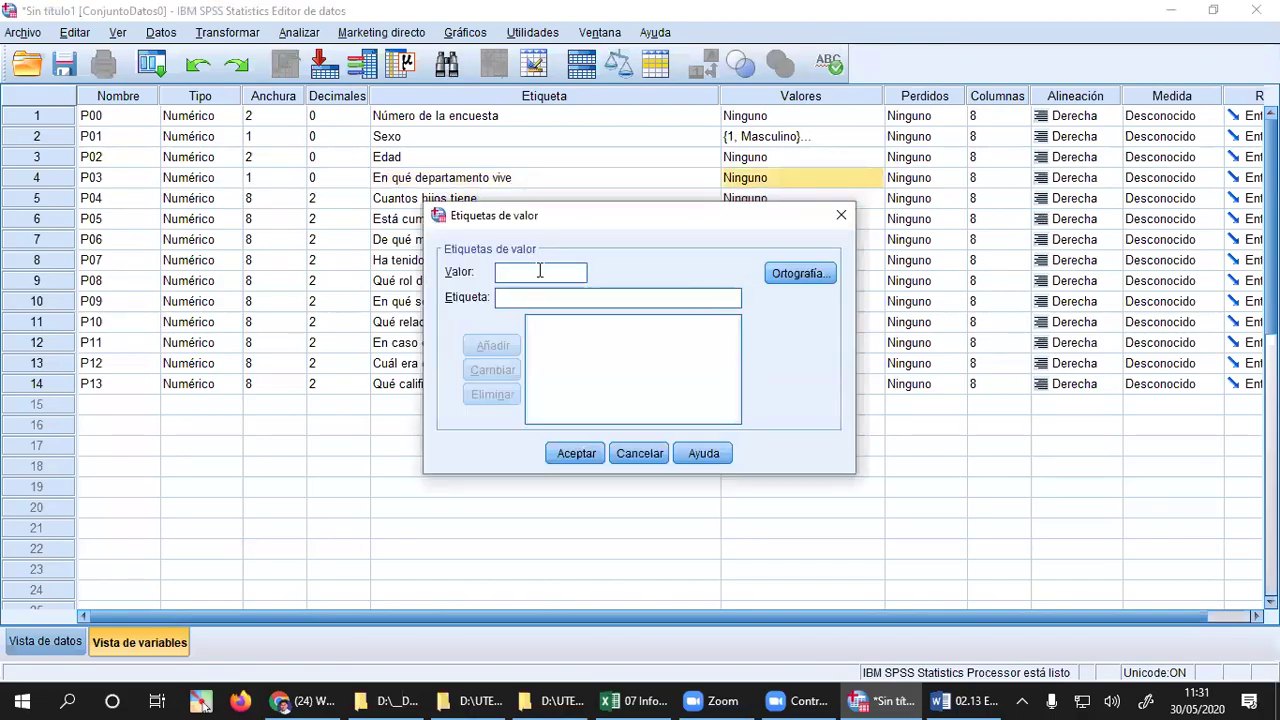
pyautogui.write('1 = "San')
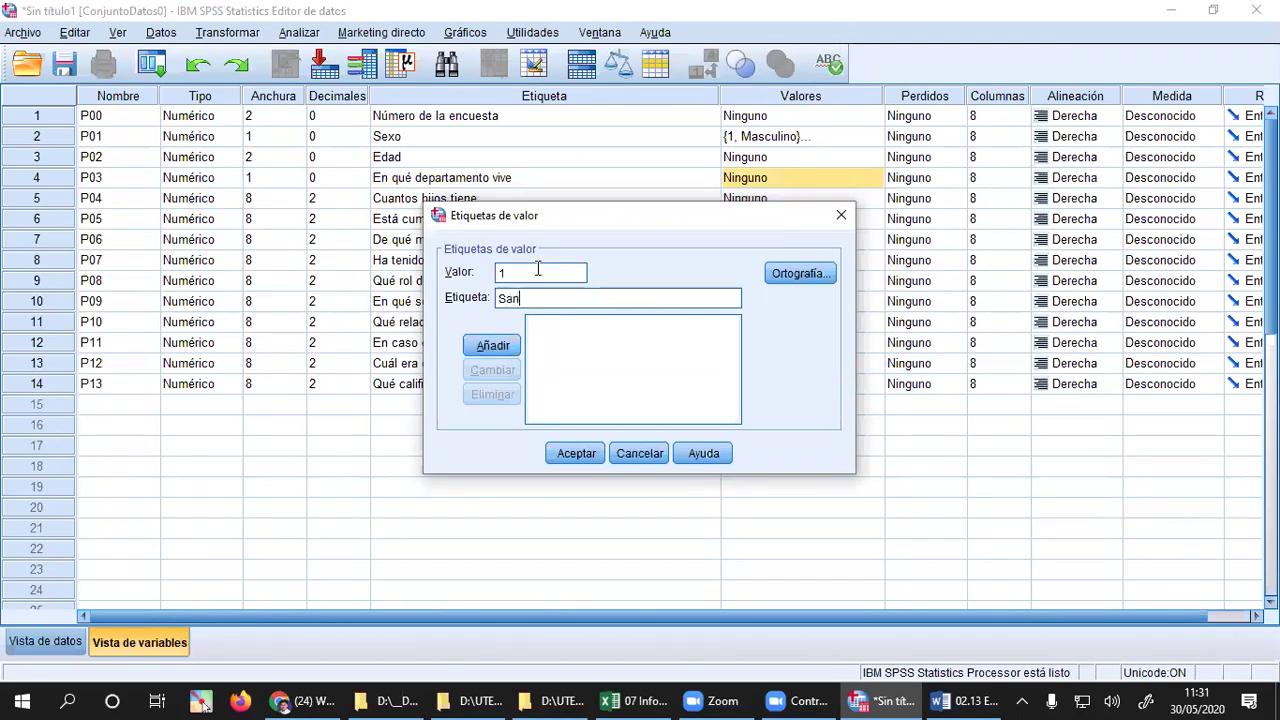
pyautogui.write('ta Cruz')
pyautogui.press('Return')
pyautogui.write('2')
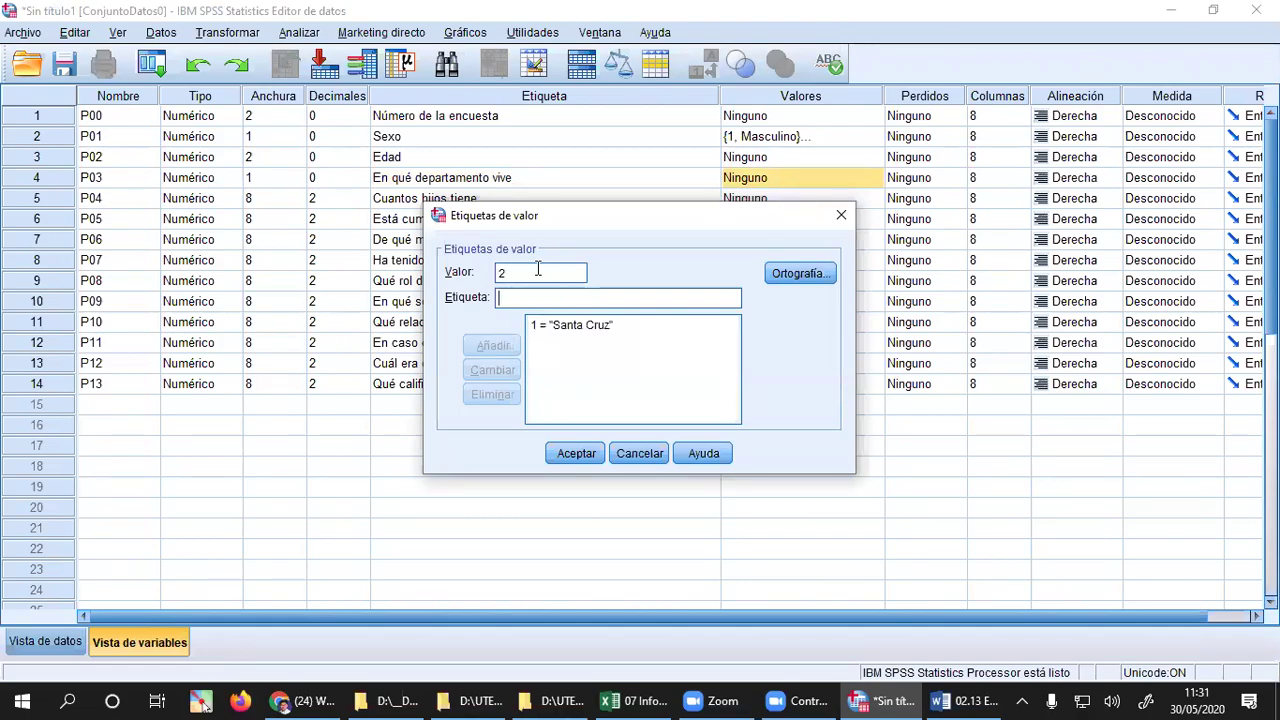
pyautogui.write(' = "La Paz')
pyautogui.press('Return')
# - Add the value labels 3 = Cochabamba and 4 = Beni for P03
pyautogui.write('3')
pyautogui.press('Tab')
pyautogui.write('Co')
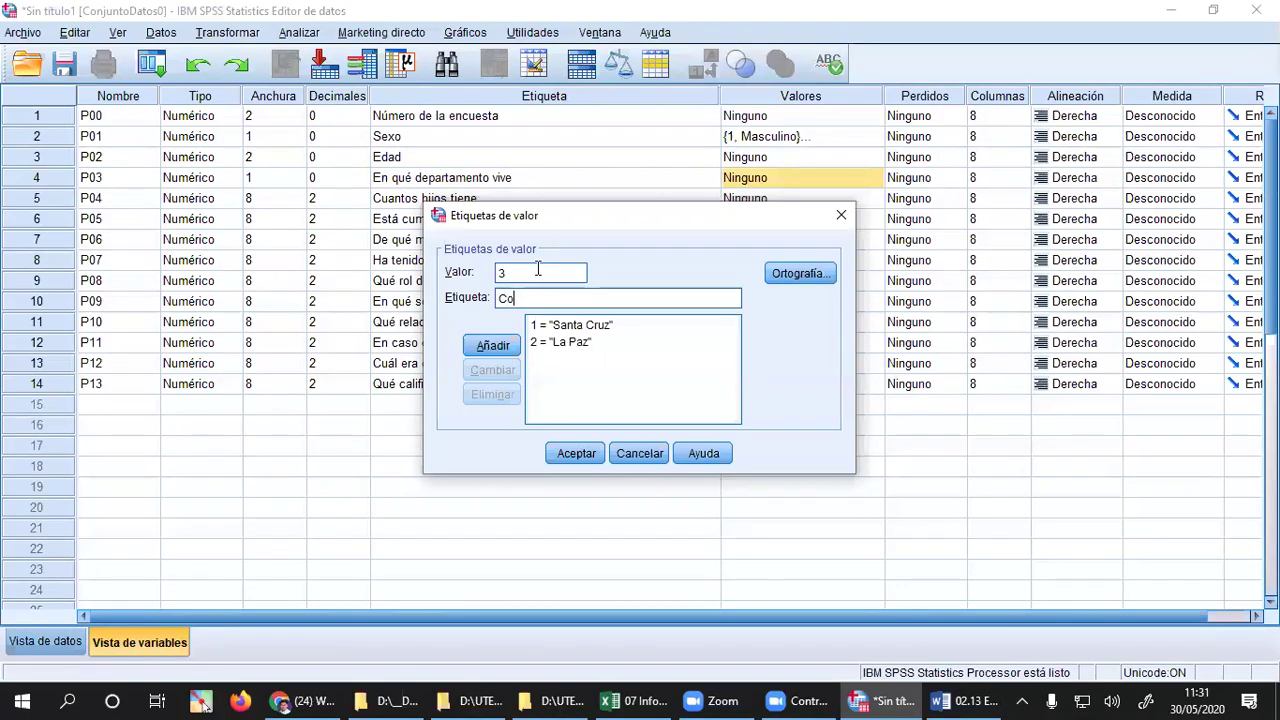
pyautogui.write('chabamba')
pyautogui.press('Return')
pyautogui.write('4')
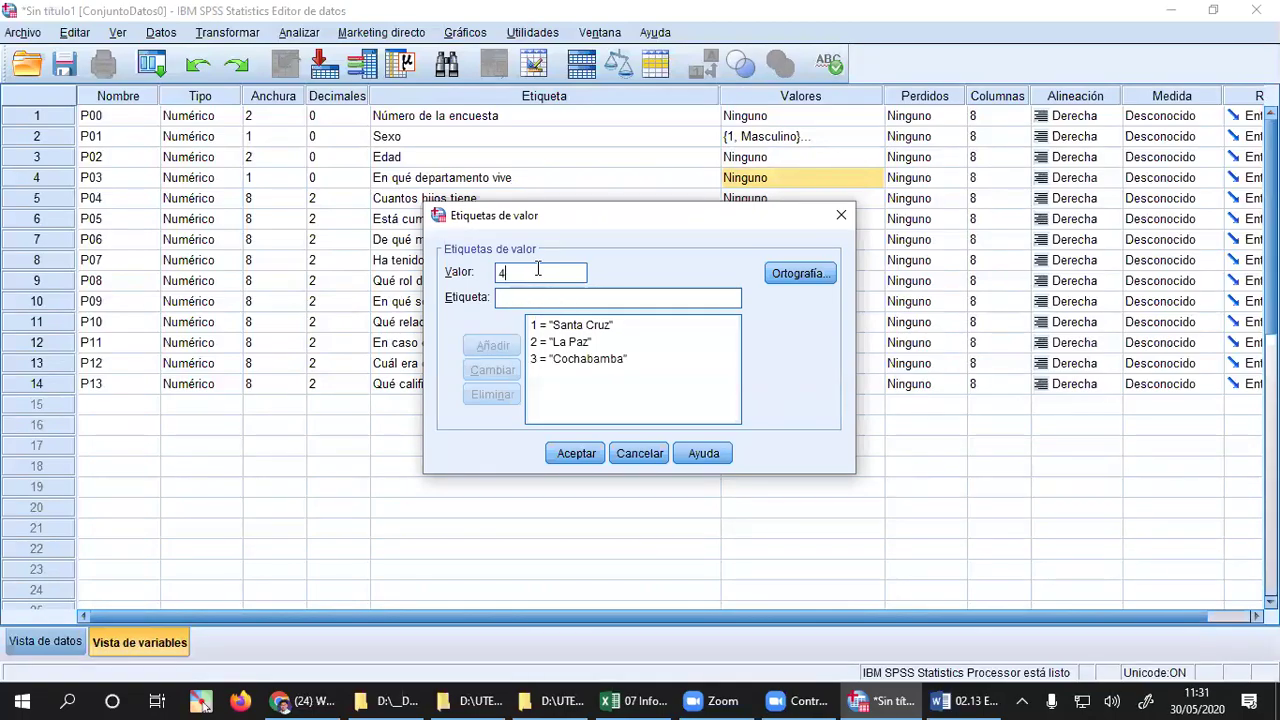
pyautogui.press('Tab')
pyautogui.write('Beni')
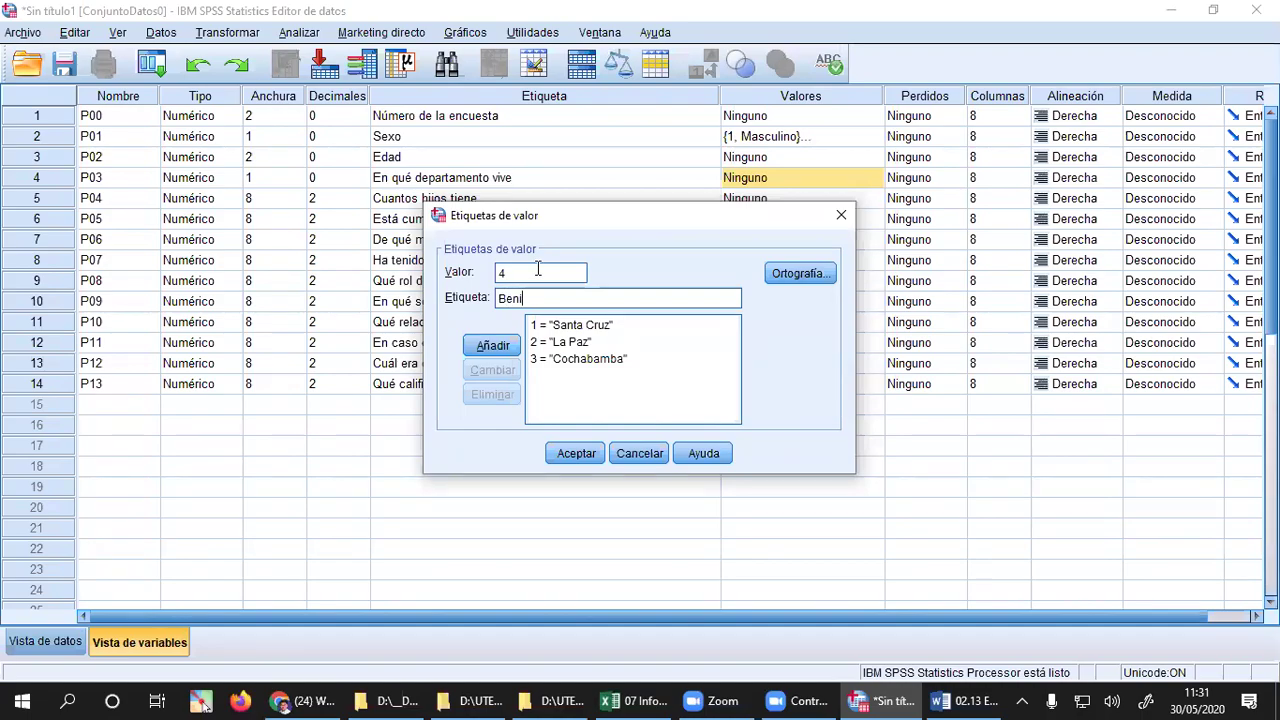
pyautogui.press('Return')
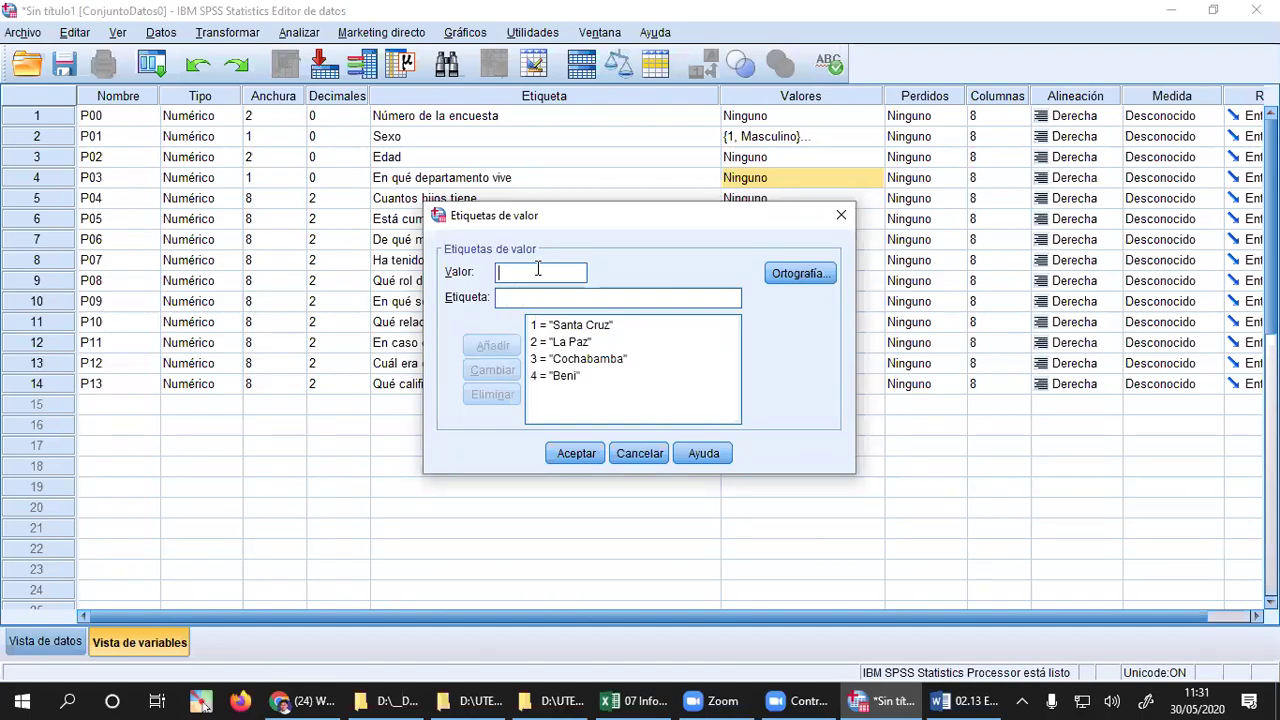
# - Add the value labels 5 = Tarija and 6 = Chuquisaca for P03
pyautogui.write('5')
pyautogui.write('Tarija')
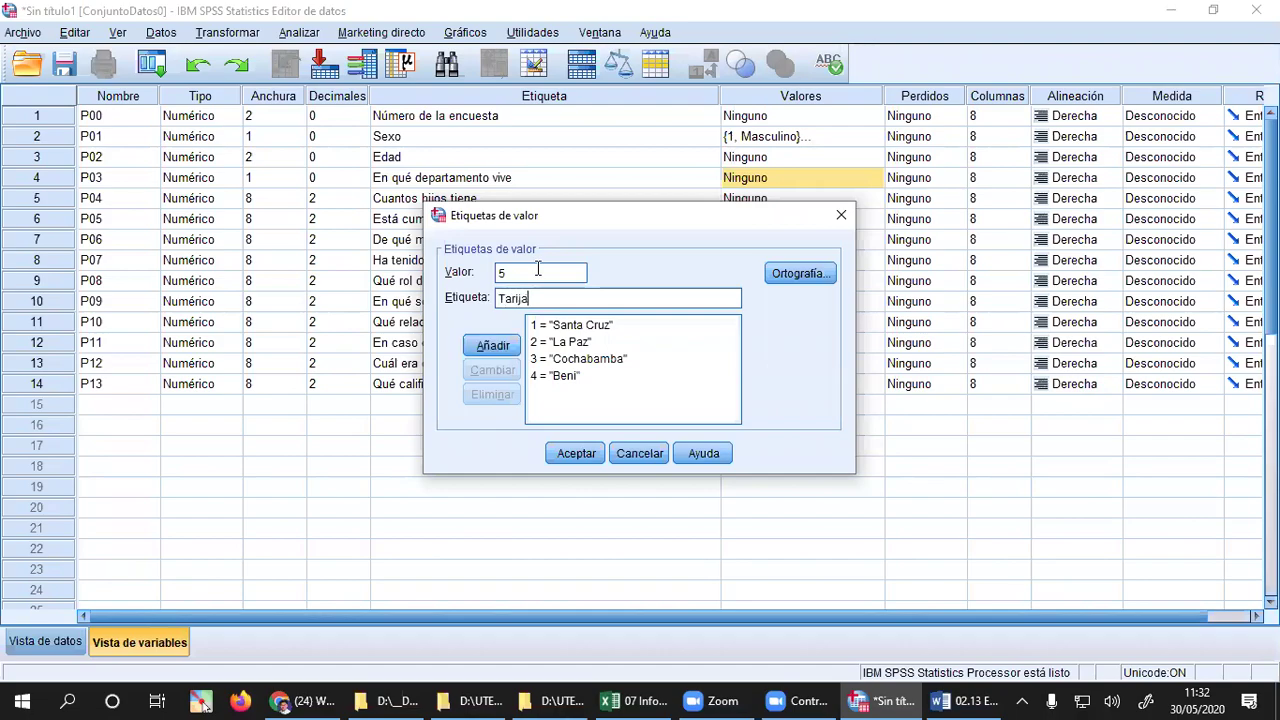
pyautogui.press('Return')
pyautogui.write('6')
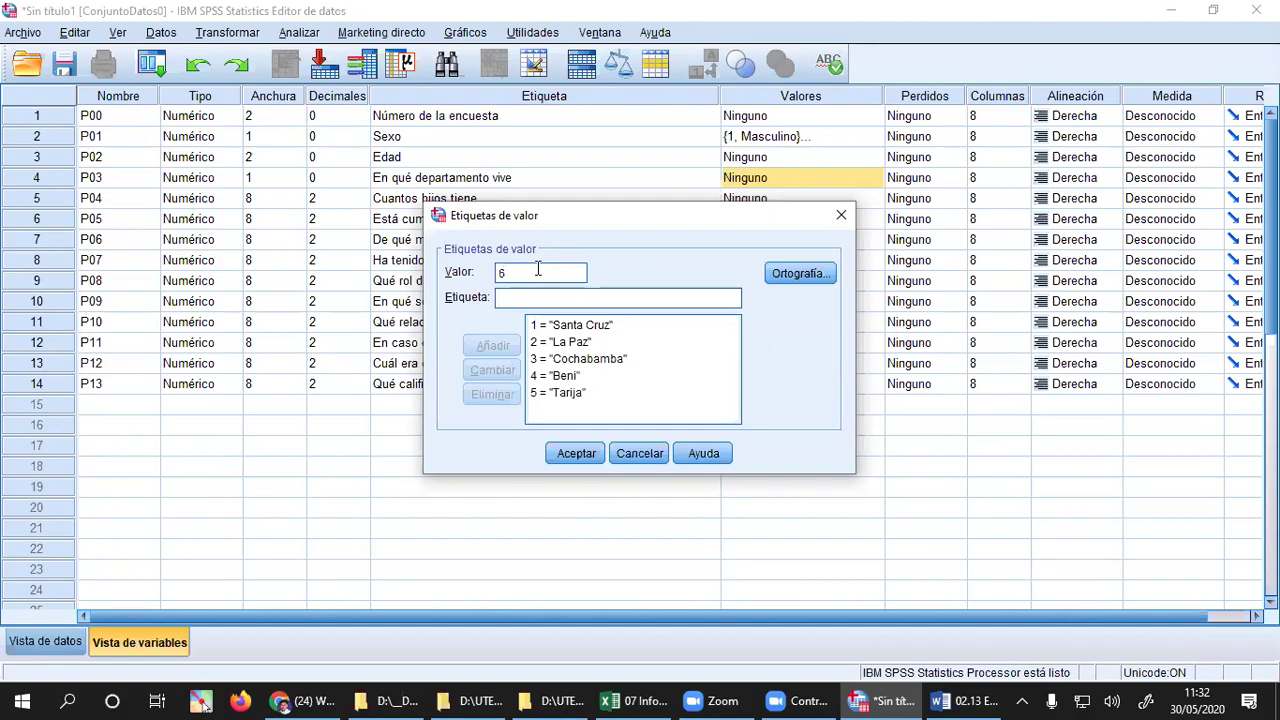
pyautogui.write(' = "Chuqui')
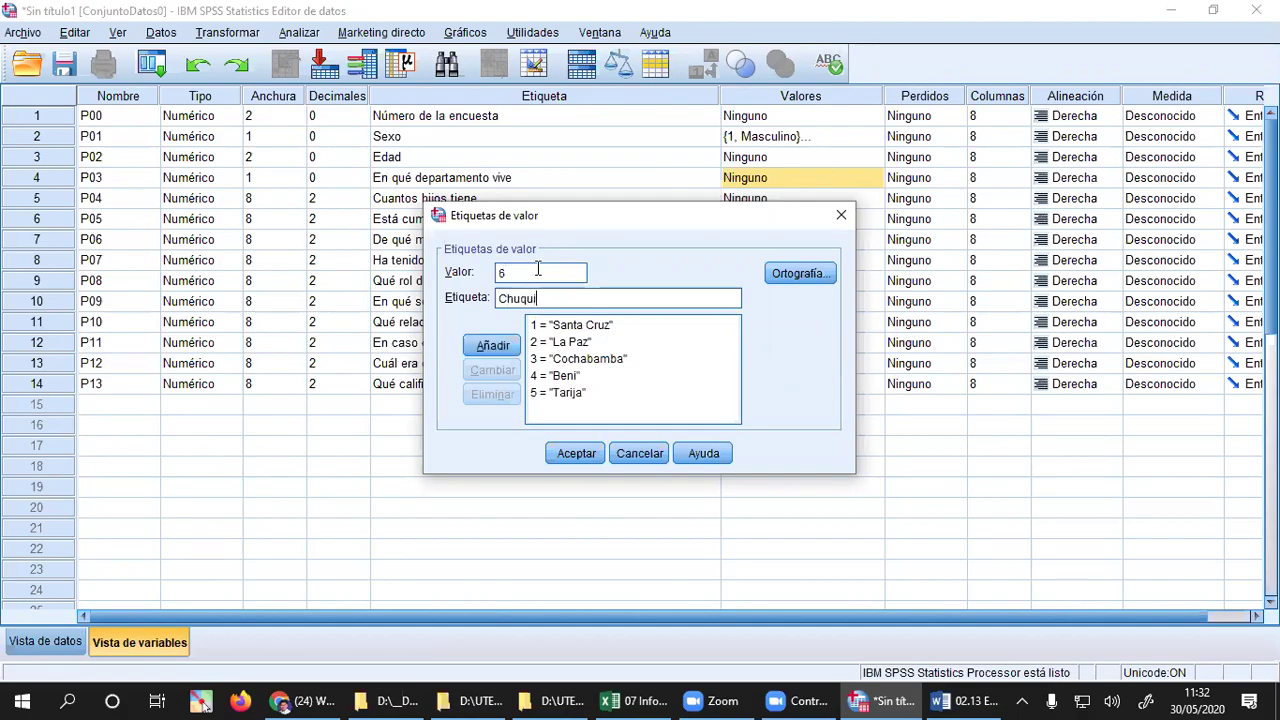
pyautogui.write('saca')
pyautogui.press('Return')
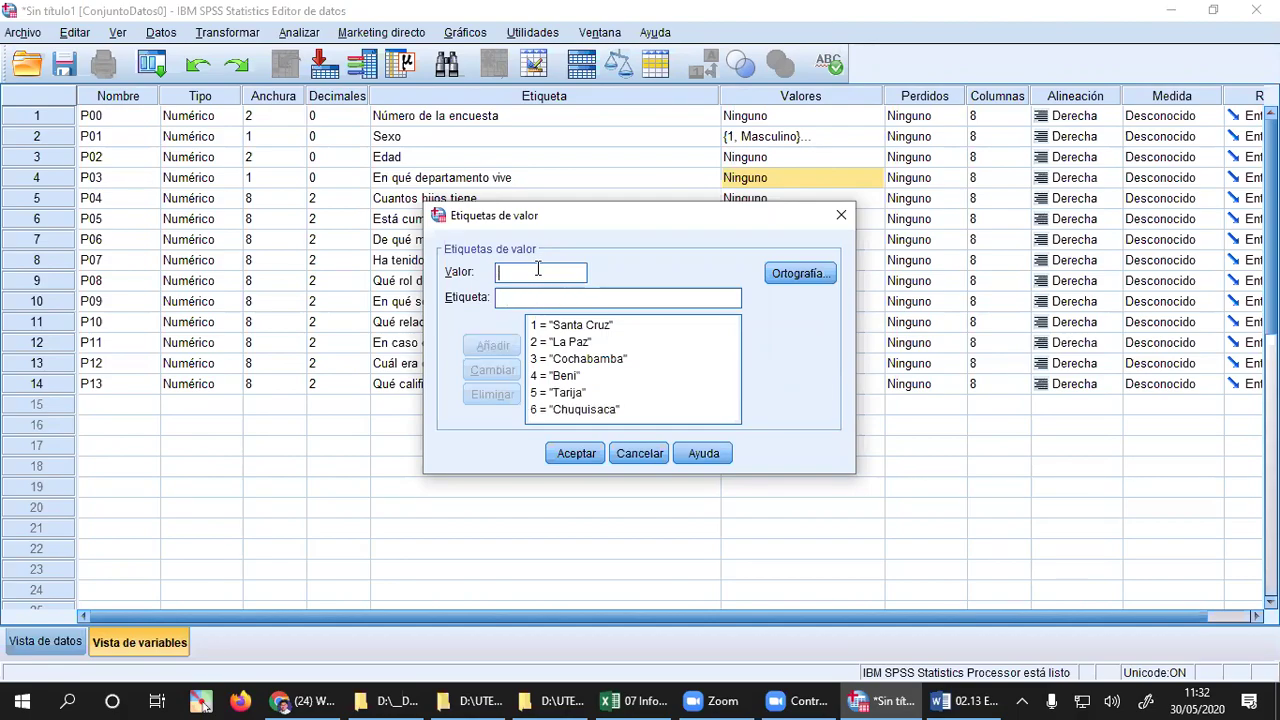
# - Add the value labels 7 = Oruro and 8 = Pando for P03
pyautogui.write('7Oruto')
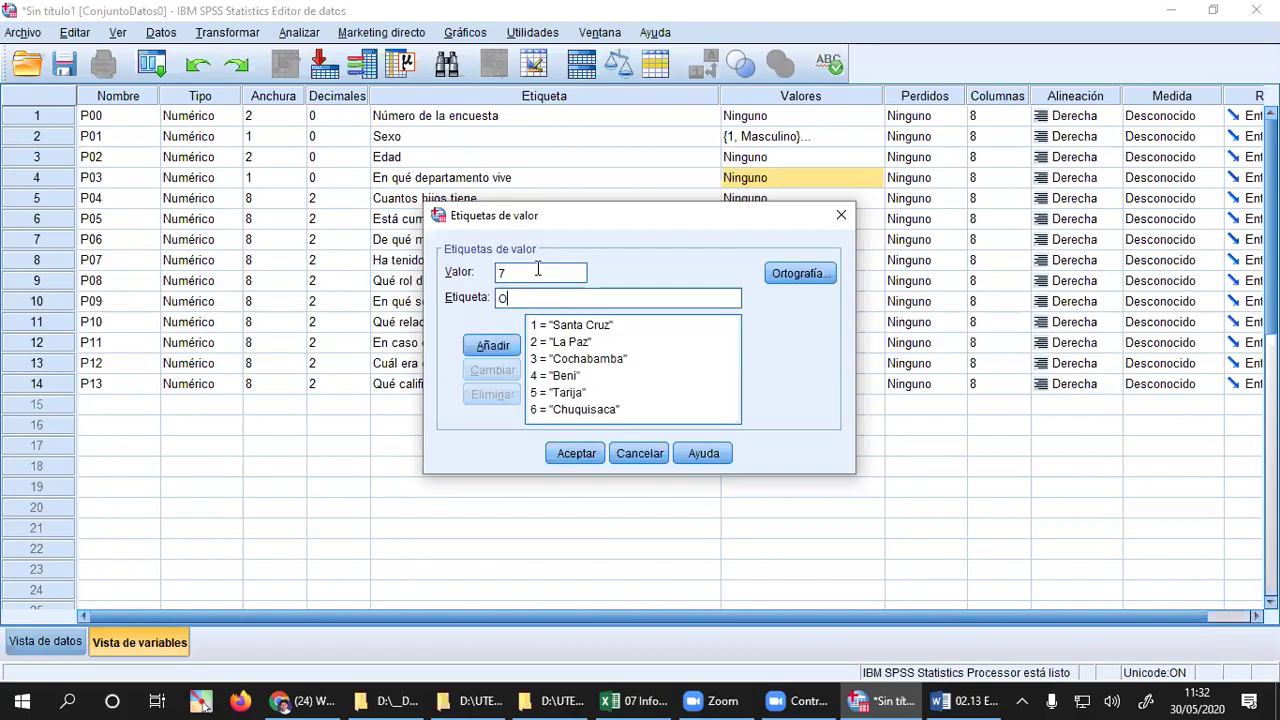
pyautogui.press('BackSpace')
pyautogui.press('BackSpace')
pyautogui.write('ro')
pyautogui.press('Return')
pyautogui.write('8')
pyautogui.press('Tab')
pyautogui.write('Pando')
pyautogui.press('Return')
# - Add the value label 9 = Potosí for P03, check the label list, and accept the value labels
pyautogui.write('9')
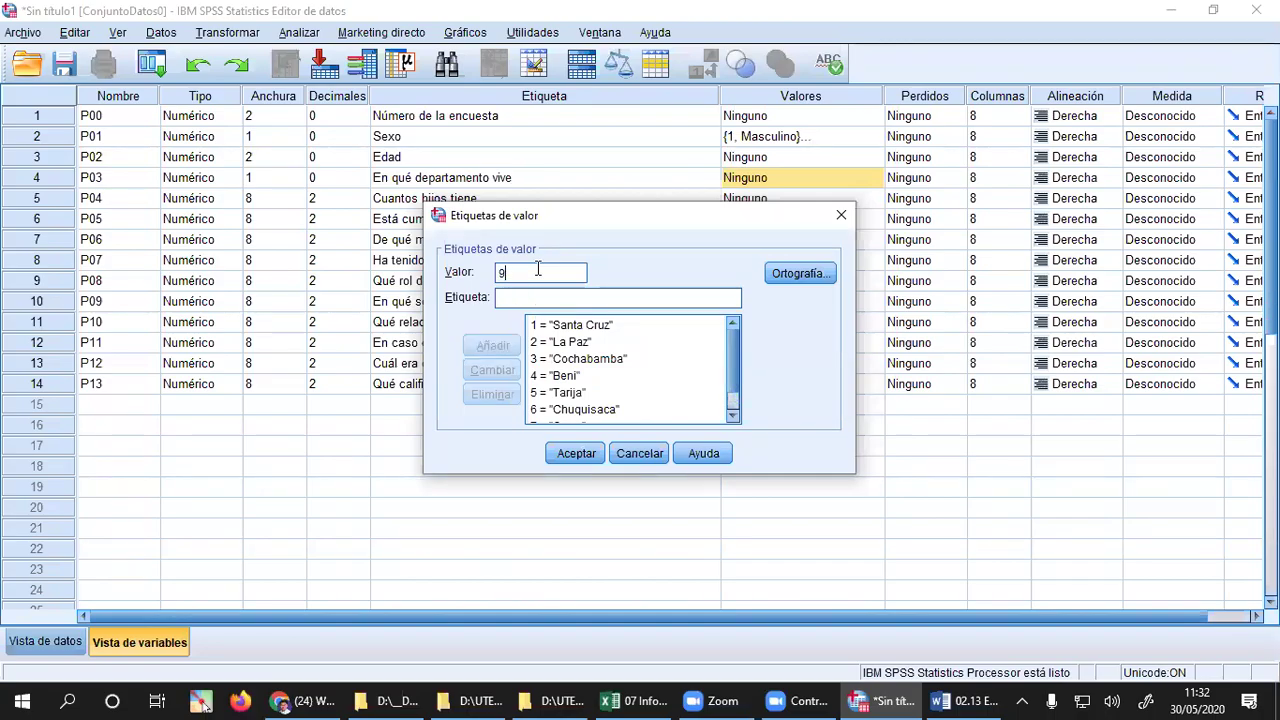
pyautogui.write('Potosi')
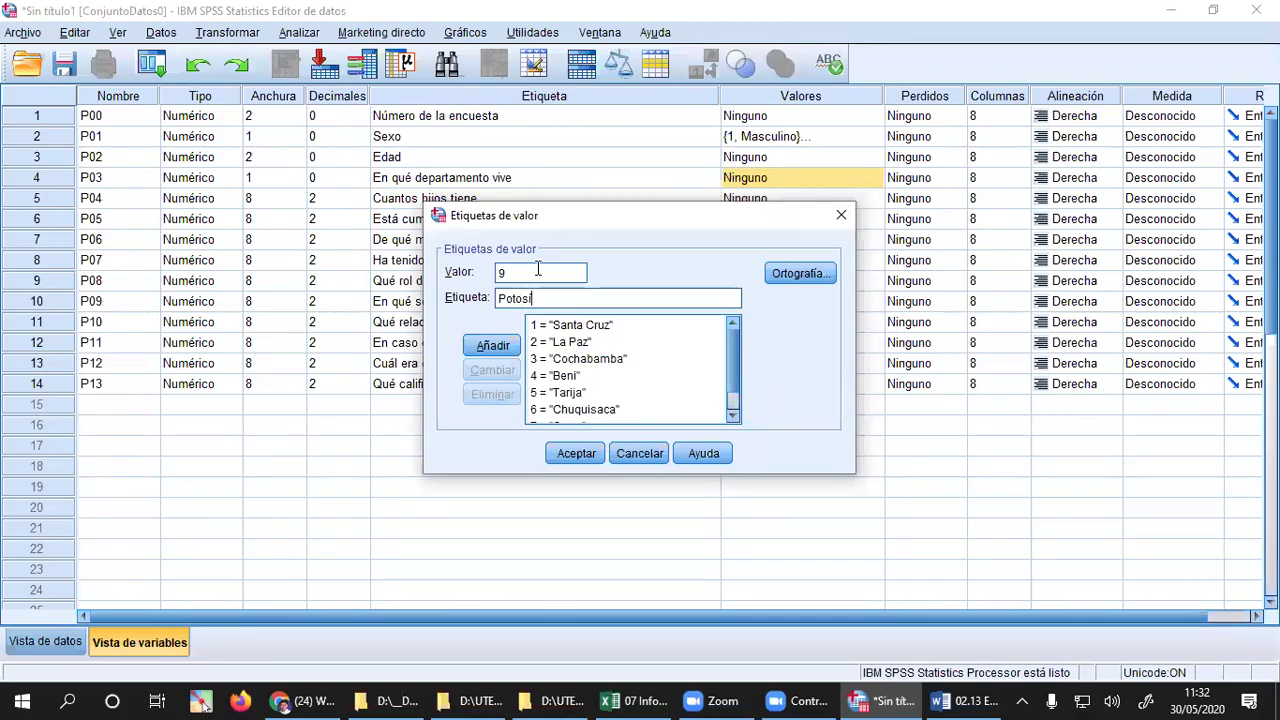
pyautogui.write('í')
pyautogui.press('Return')
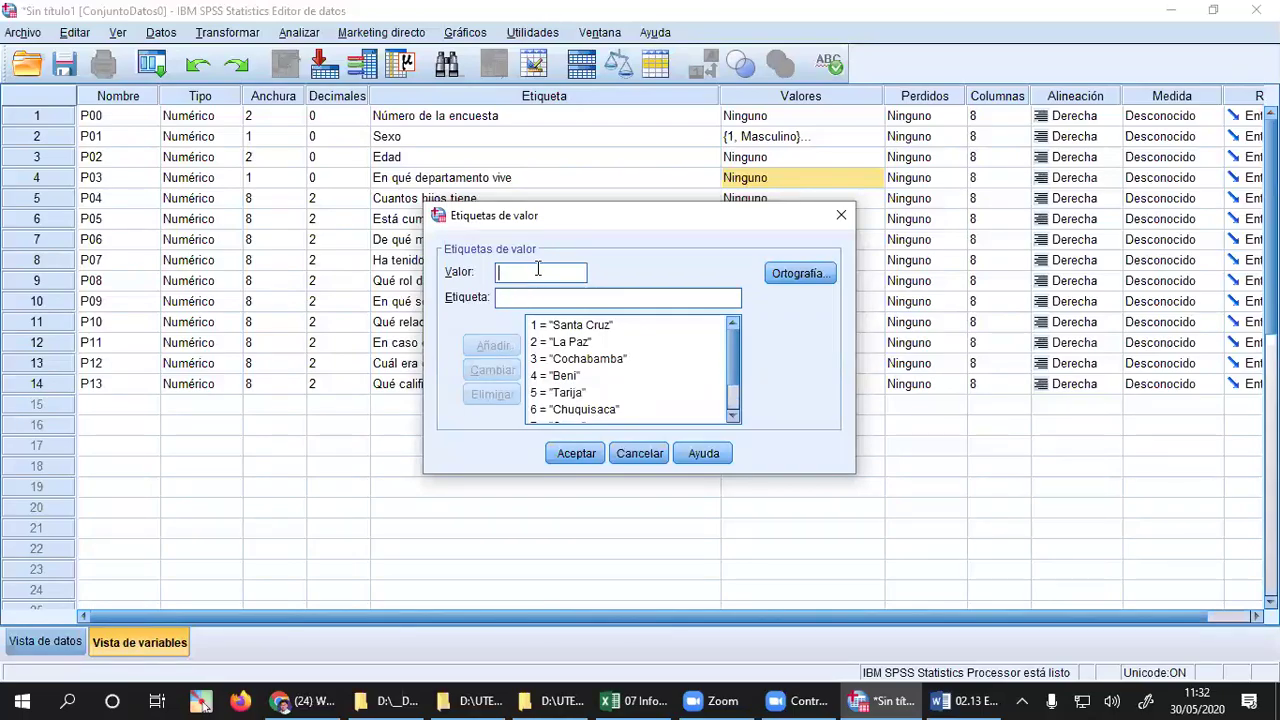
pyautogui.scroll(-1, 603, 363)
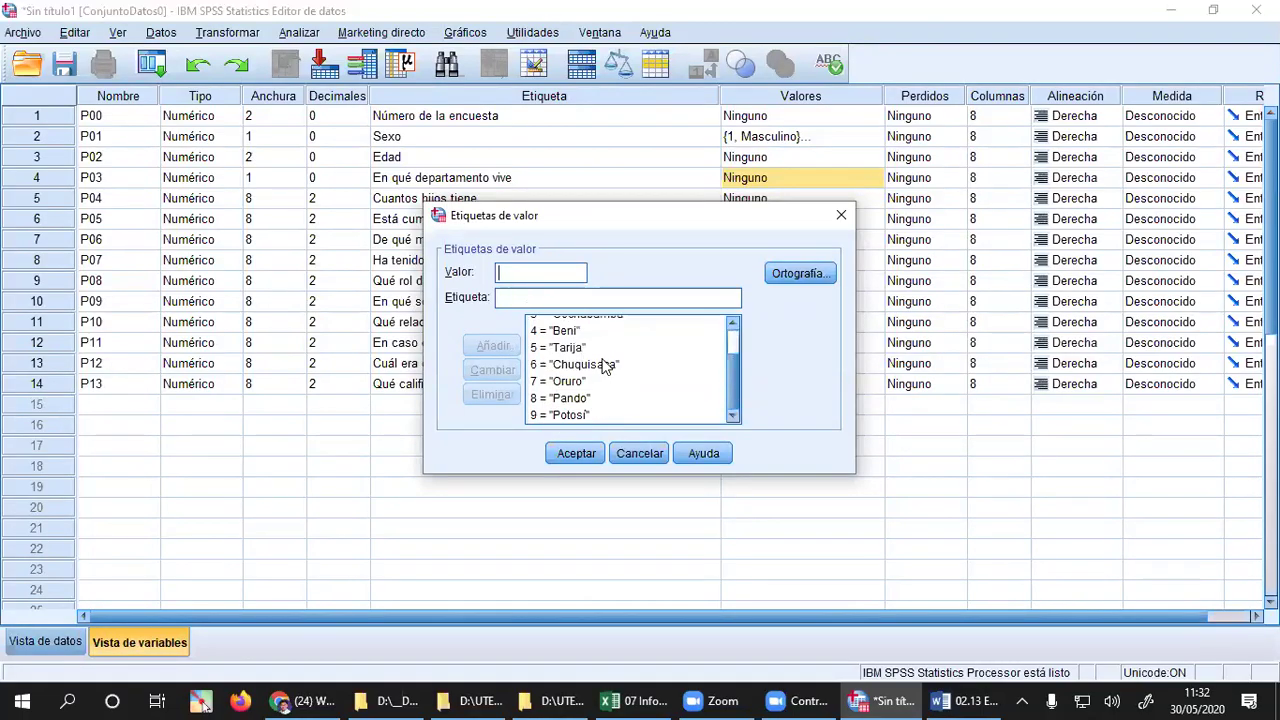
pyautogui.scroll(1, 603, 366)
pyautogui.scroll(-1, 603, 366)
pyautogui.click(576, 453)
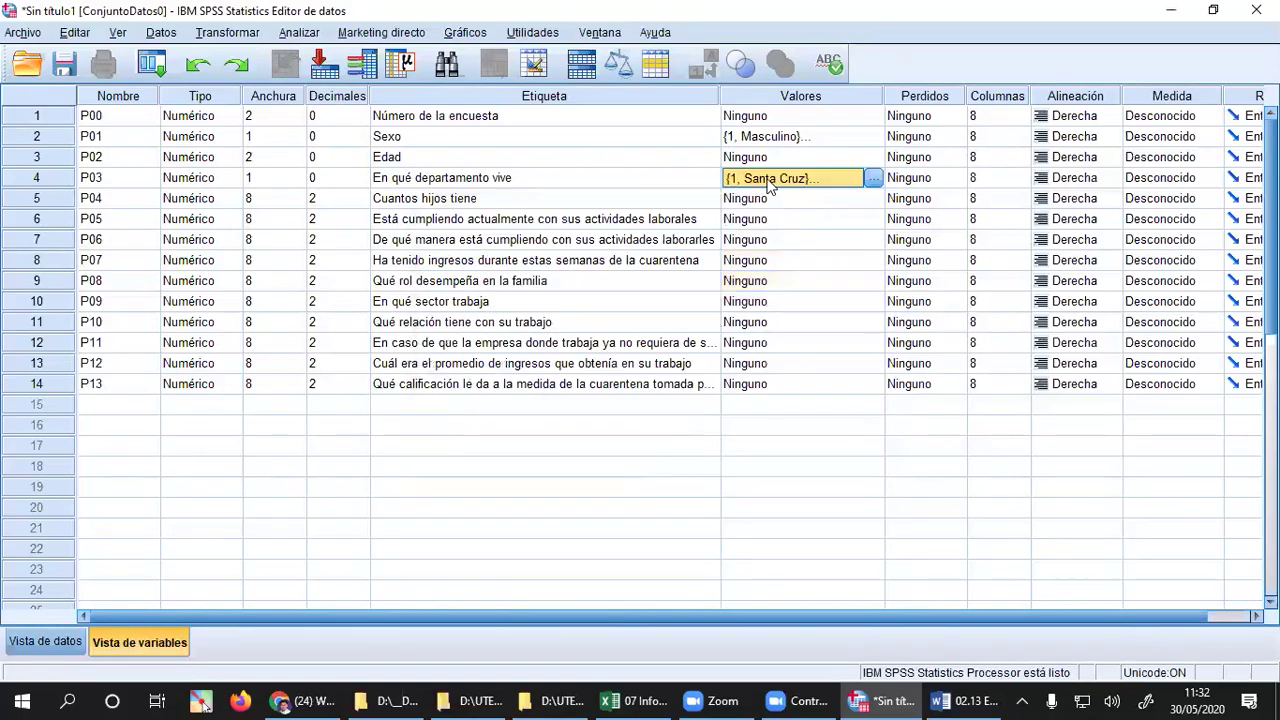
# - Set variable P04 (Cuantos hijos tiene) to 0 decimals and a width of 2
pyautogui.click(262, 205)
pyautogui.click(334, 204)
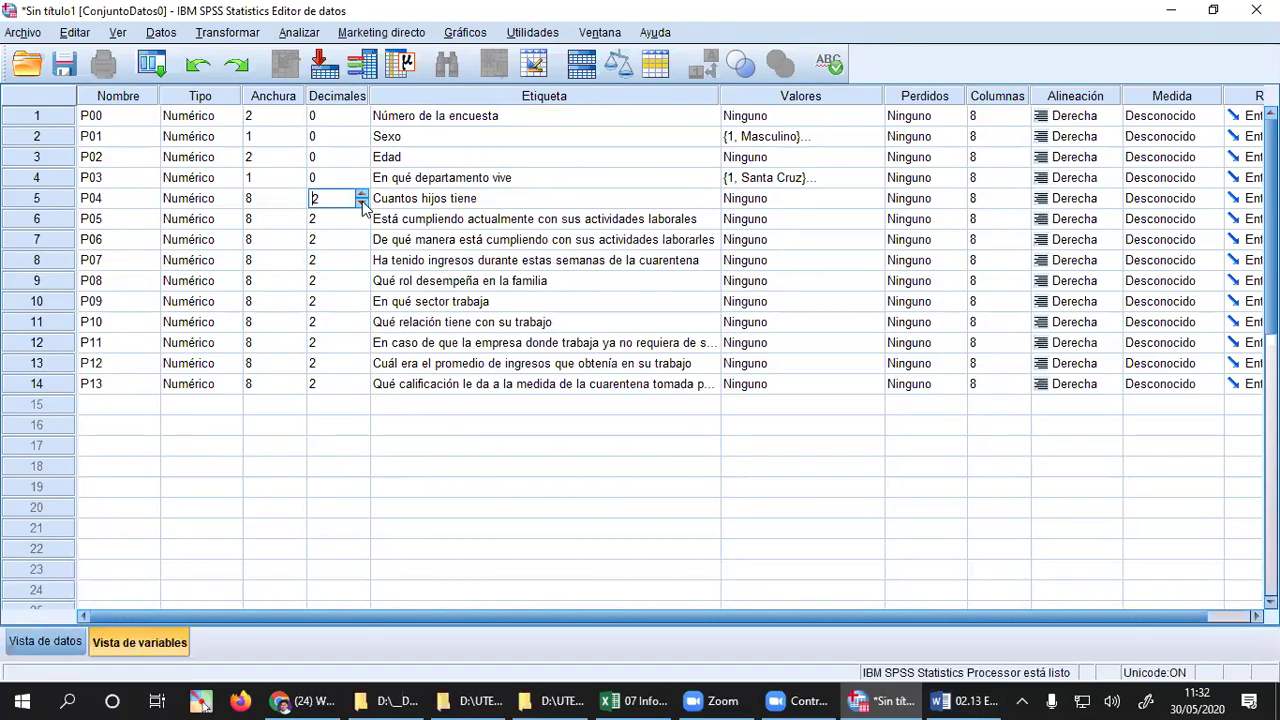
pyautogui.click(362, 203)
pyautogui.click(362, 203)
pyautogui.click(272, 198)
pyautogui.doubleClick(252, 198)
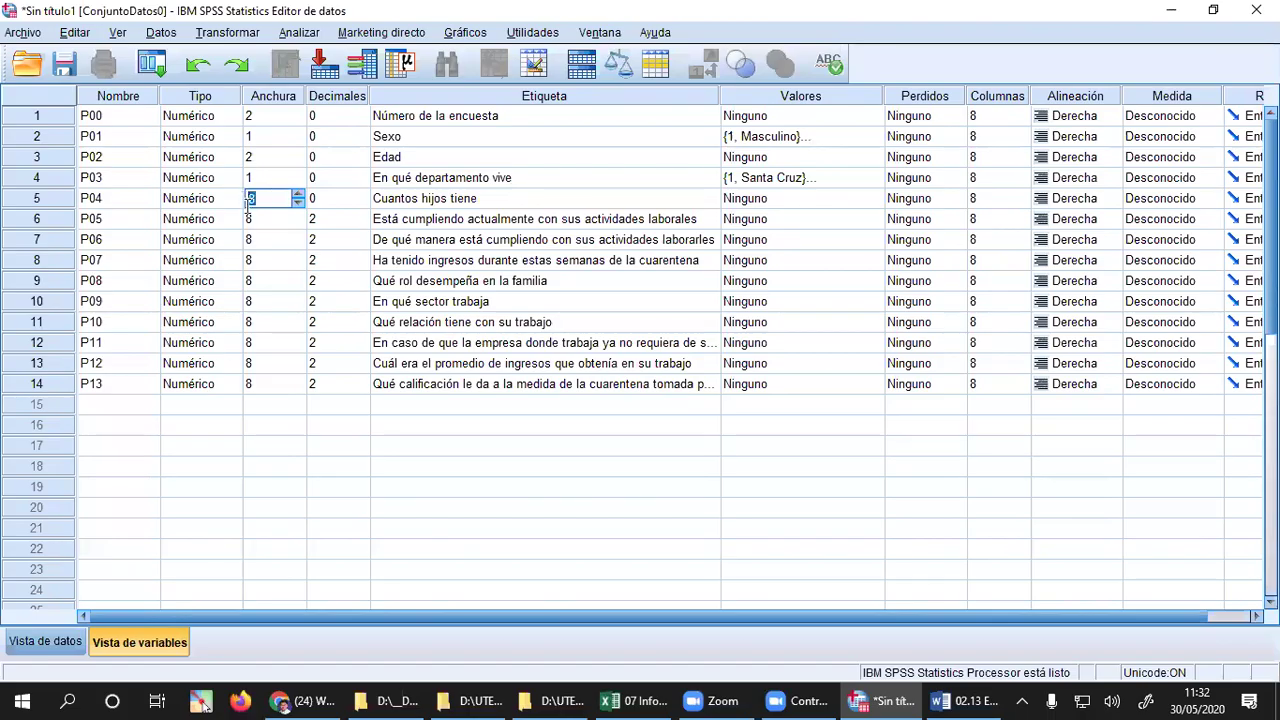
pyautogui.write('2')
pyautogui.press('Tab')
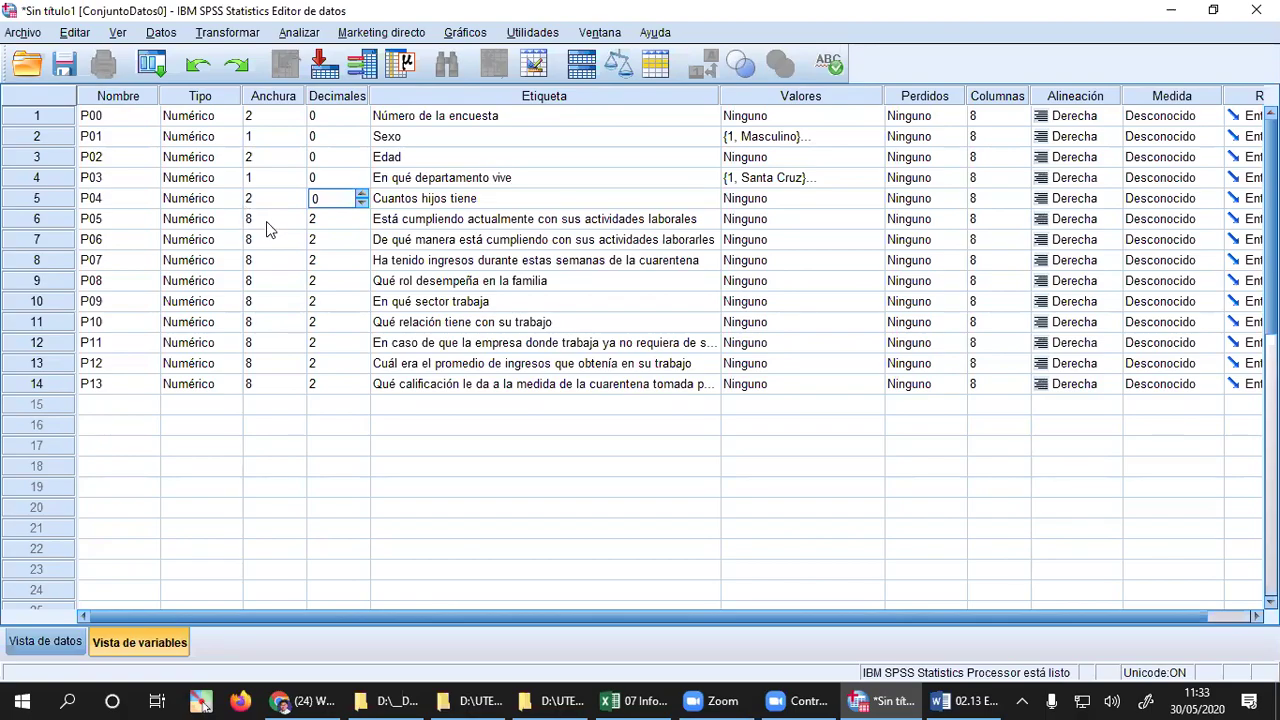
# - Check the answer options of question 5 in the Word survey document and return to the SPSS variable list
pyautogui.click(266, 220)
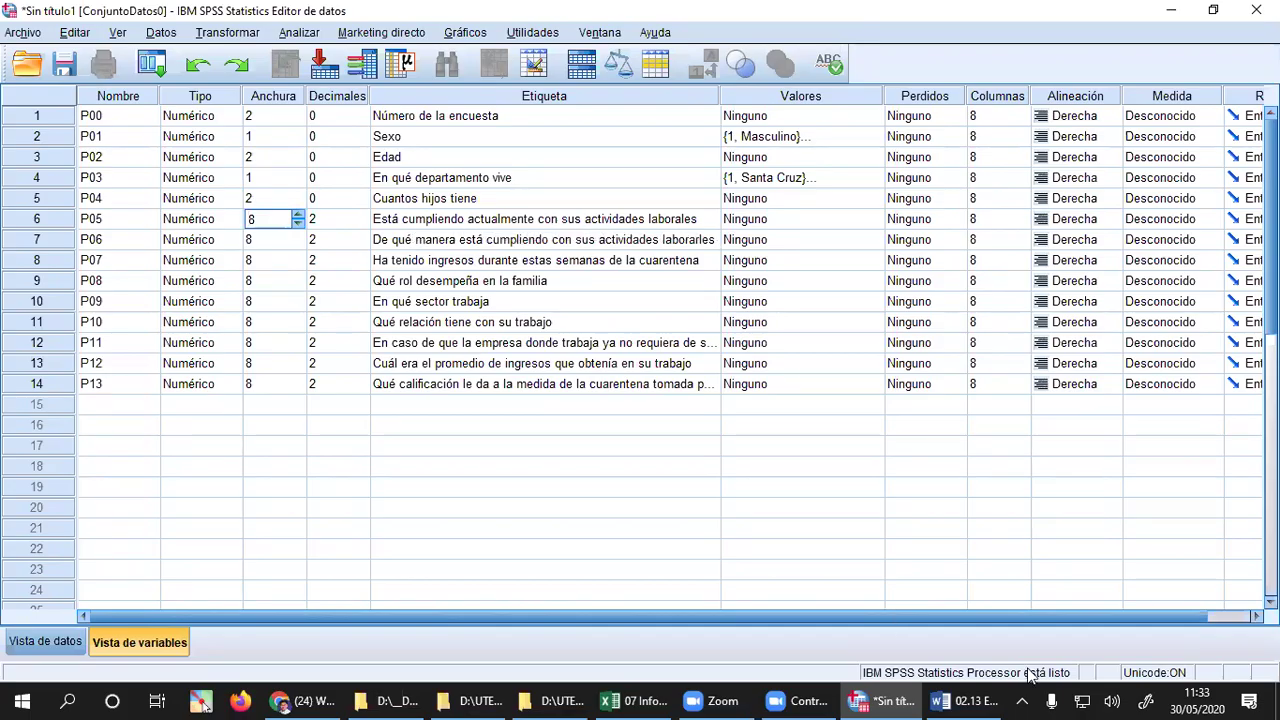
pyautogui.click(955, 700)
pyautogui.scroll(-5, 354, 370)
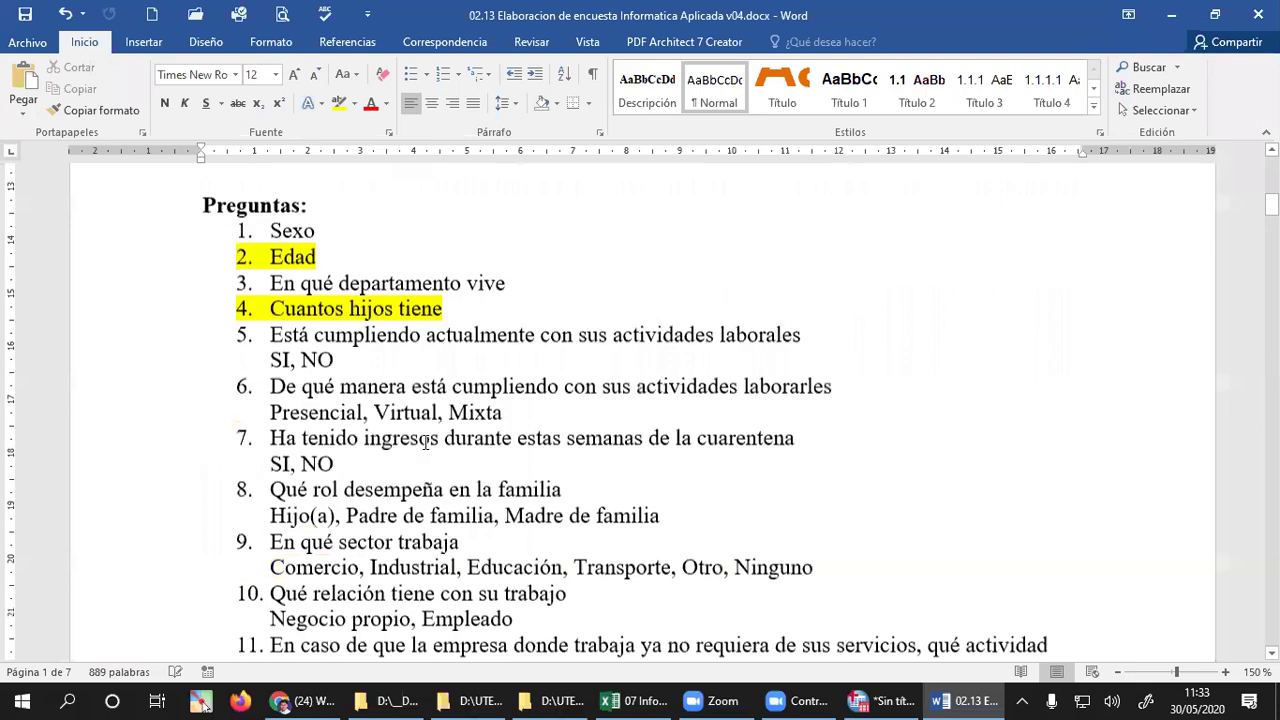
pyautogui.doubleClick(312, 272)
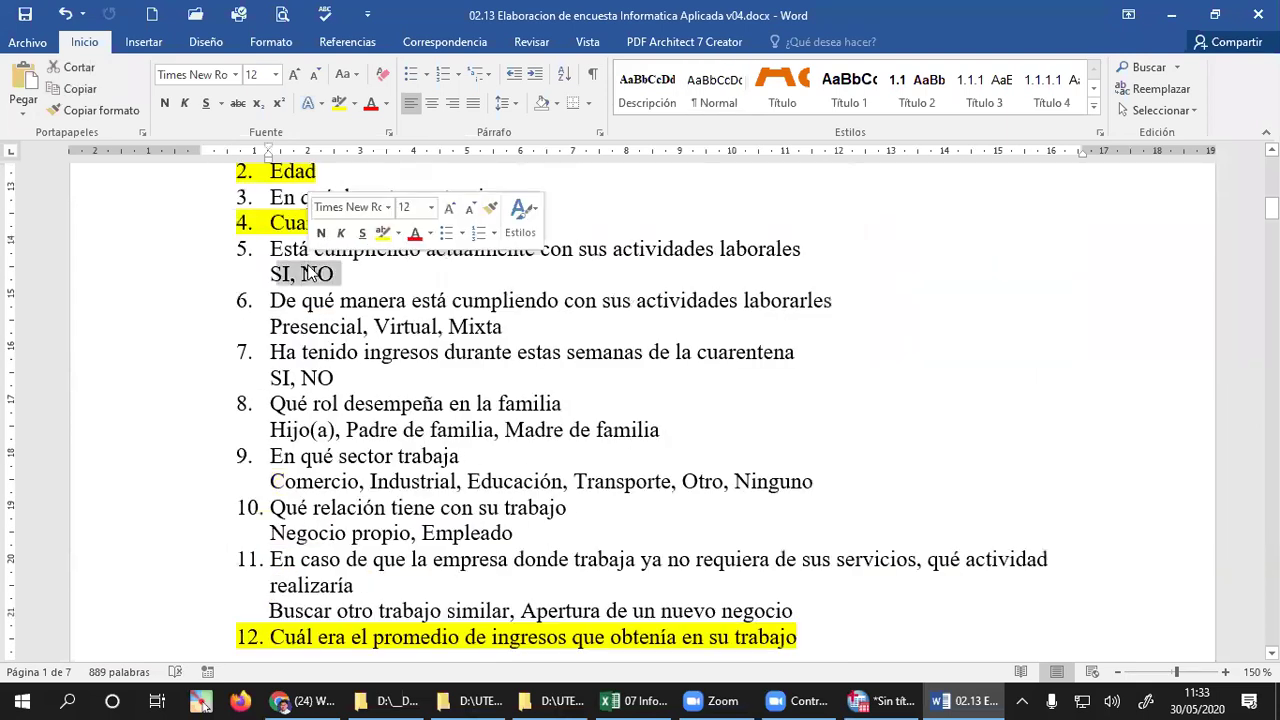
pyautogui.tripleClick(310, 273)
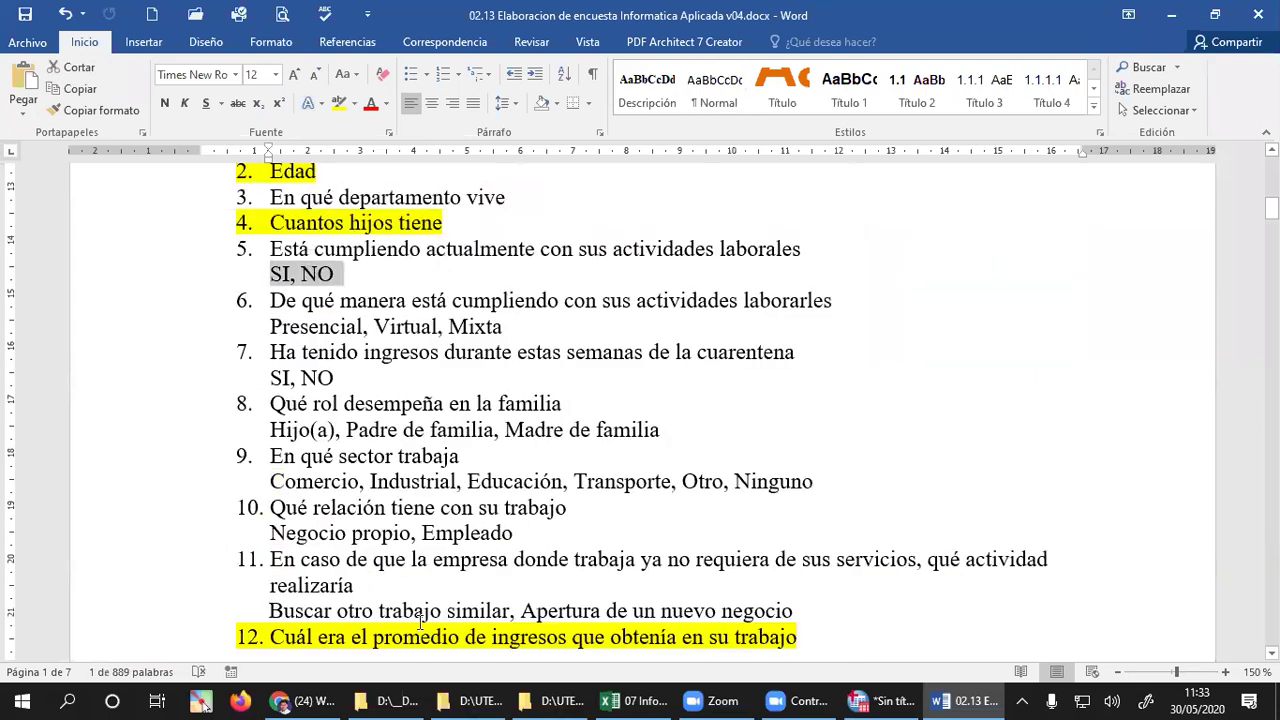
pyautogui.click(388, 272)
pyautogui.click(862, 700)
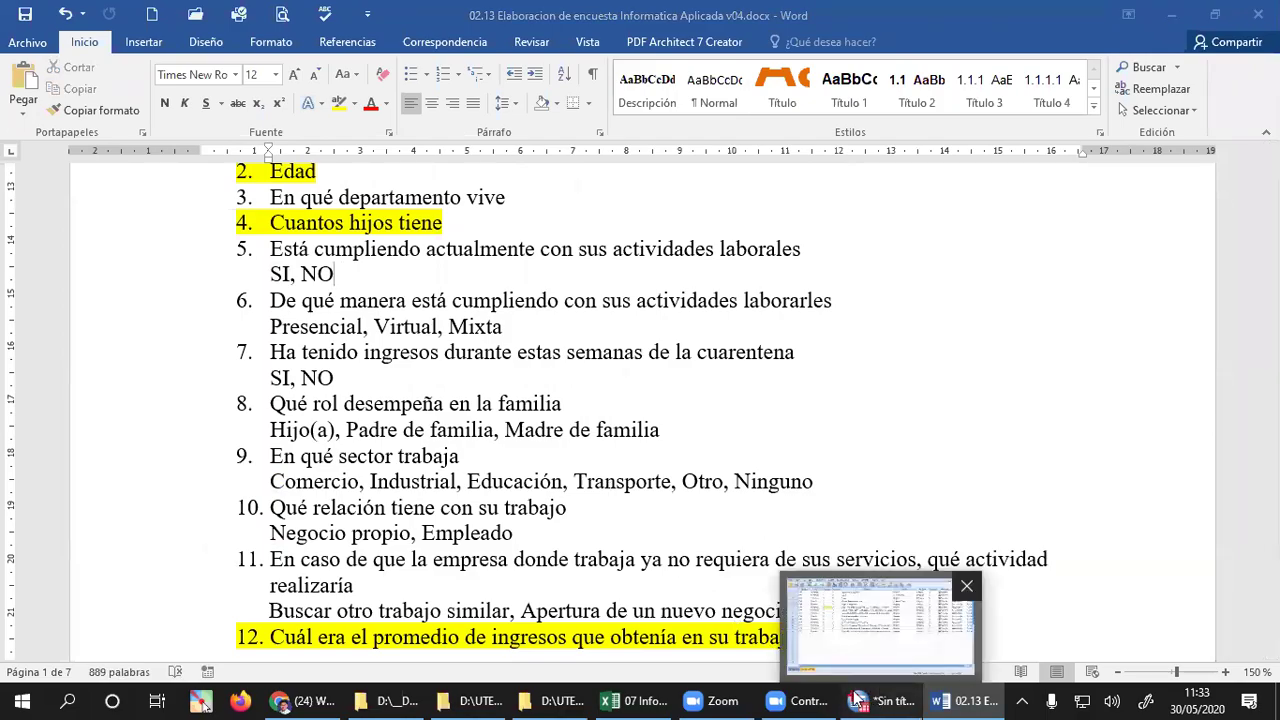
# - Set variable P05 (Está cumpliendo actualmente con sus actividades laborales) to 0 decimals and a width of 1
pyautogui.click(340, 218)
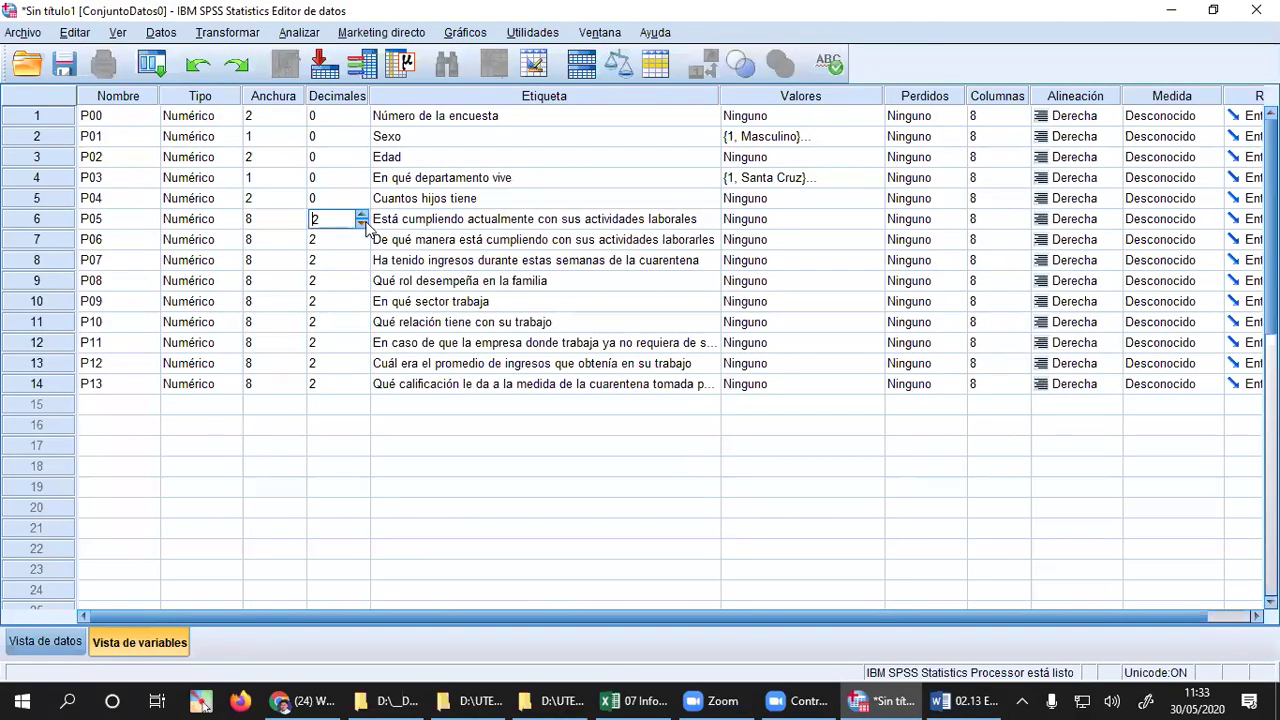
pyautogui.doubleClick(362, 224)
pyautogui.click(272, 220)
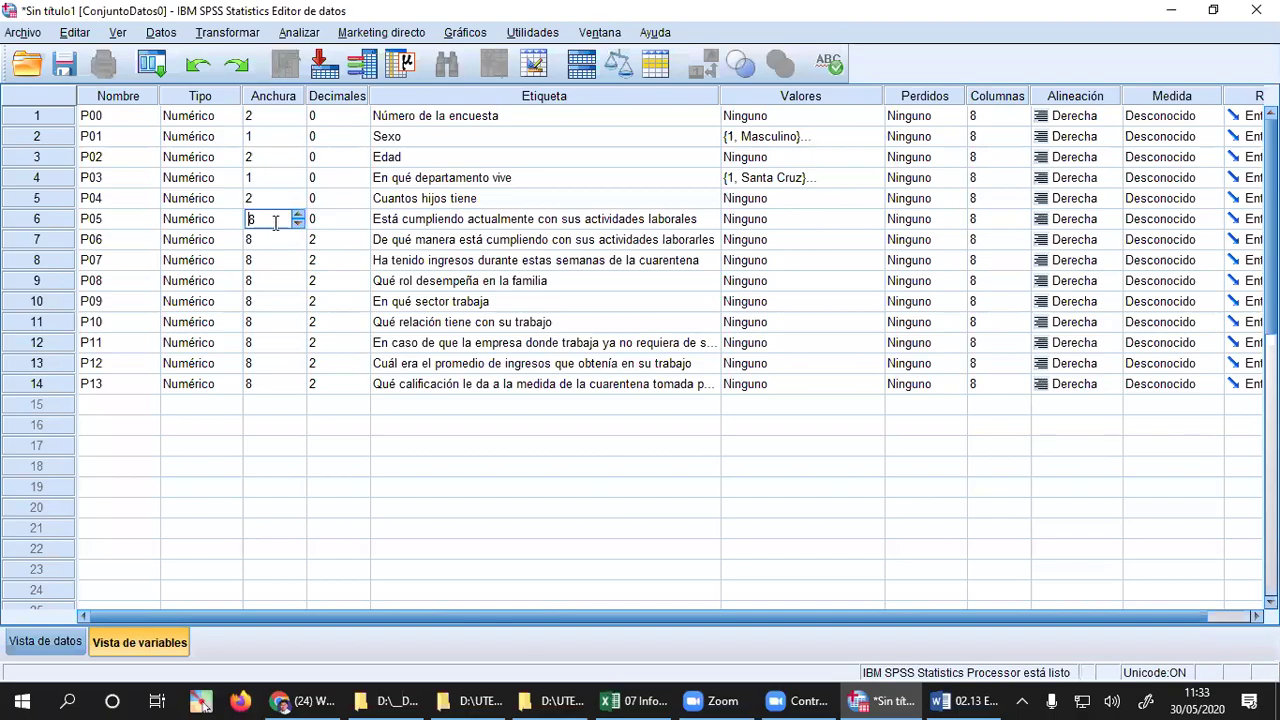
pyautogui.doubleClick(250, 222)
pyautogui.write('1')
pyautogui.press('Tab')
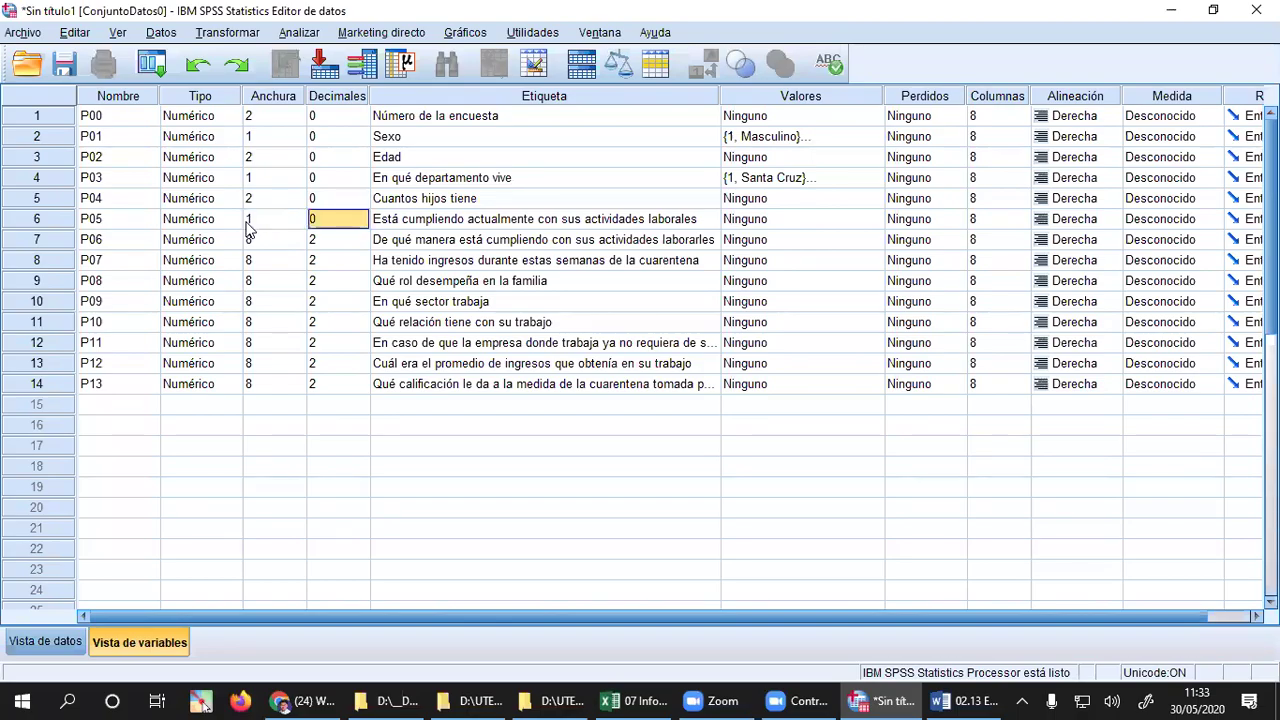
# - Define the value labels 1 = Si and 2 = No for P05 and accept them
pyautogui.click(791, 213)
pyautogui.click(871, 220)
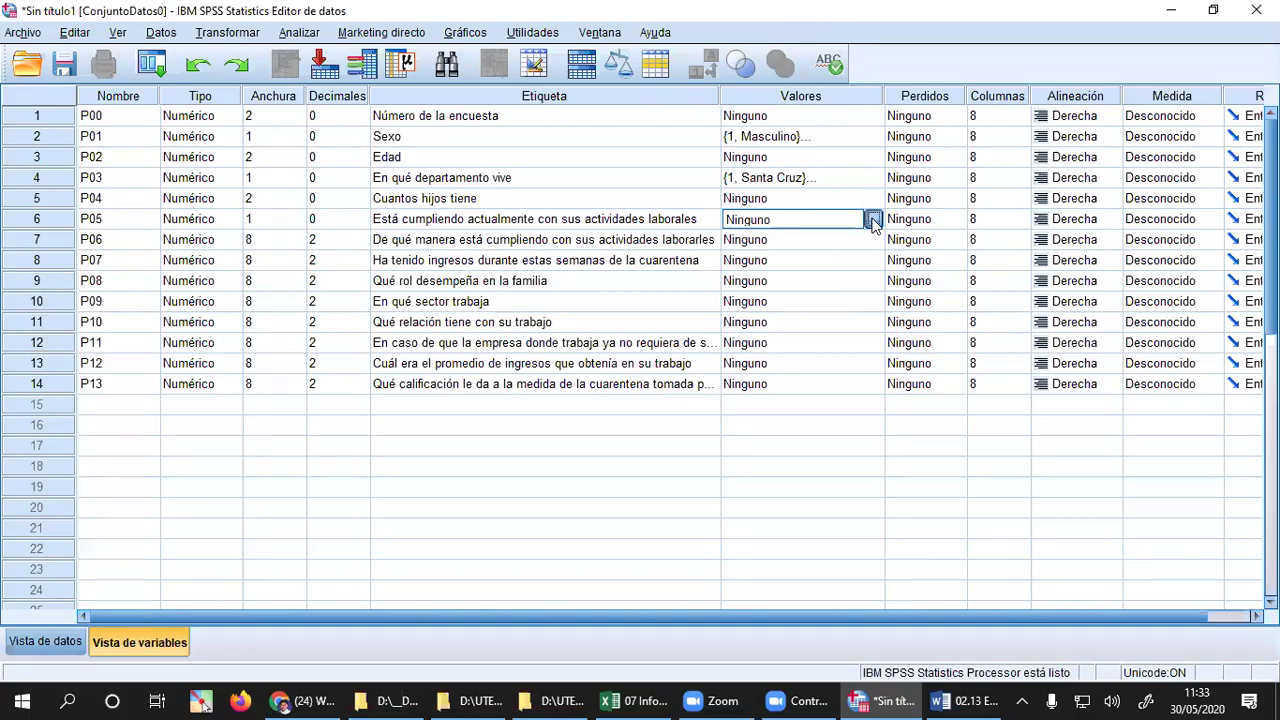
pyautogui.write('1')
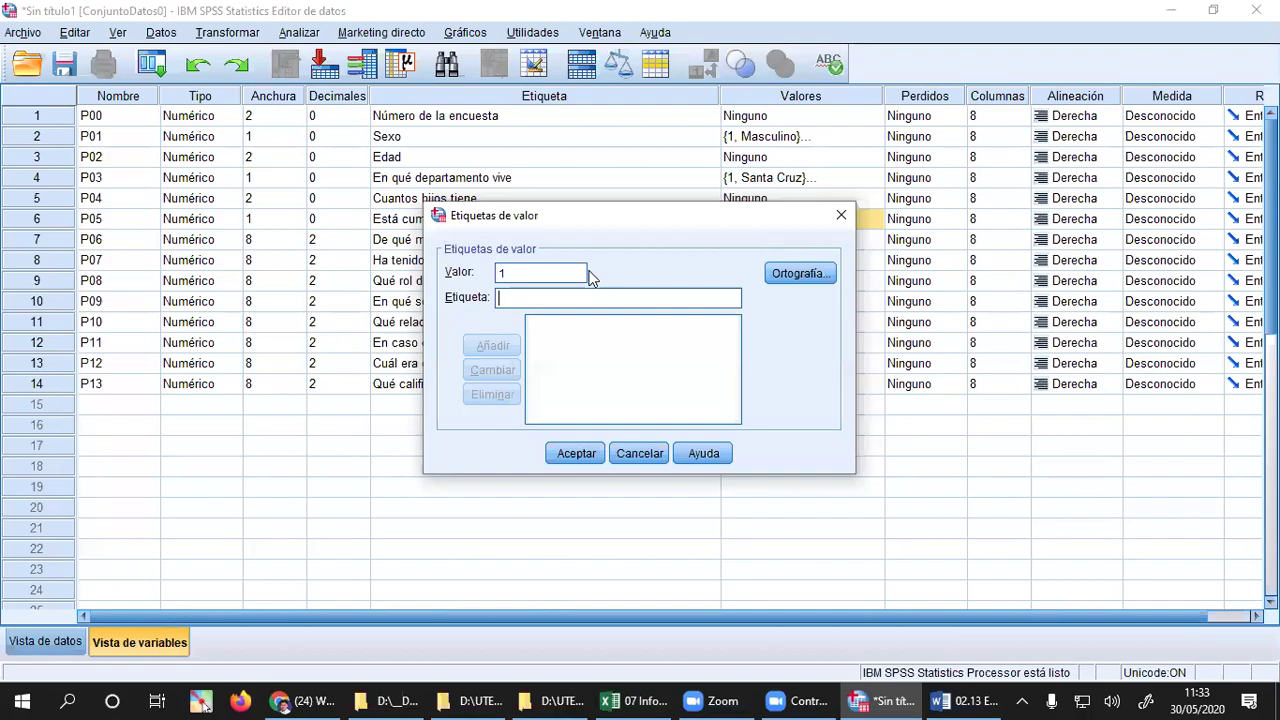
pyautogui.write('S')
pyautogui.press('Return')
pyautogui.write('No')
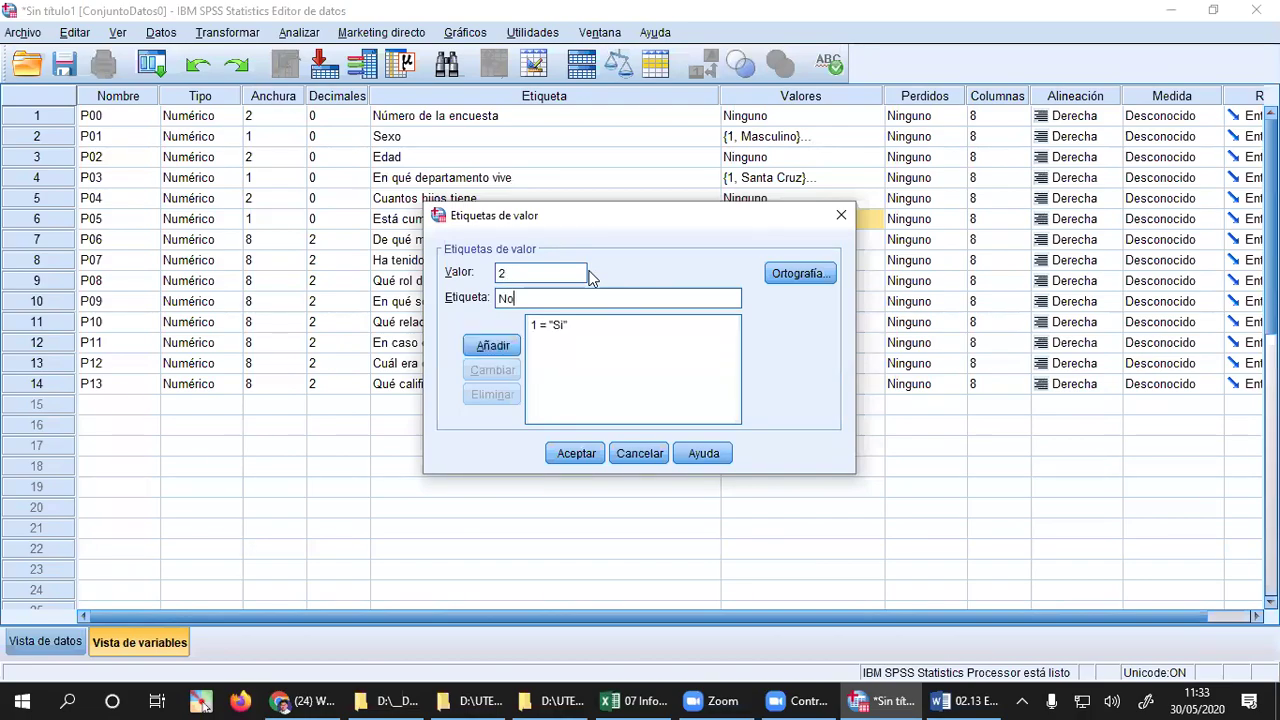
pyautogui.press('Return')
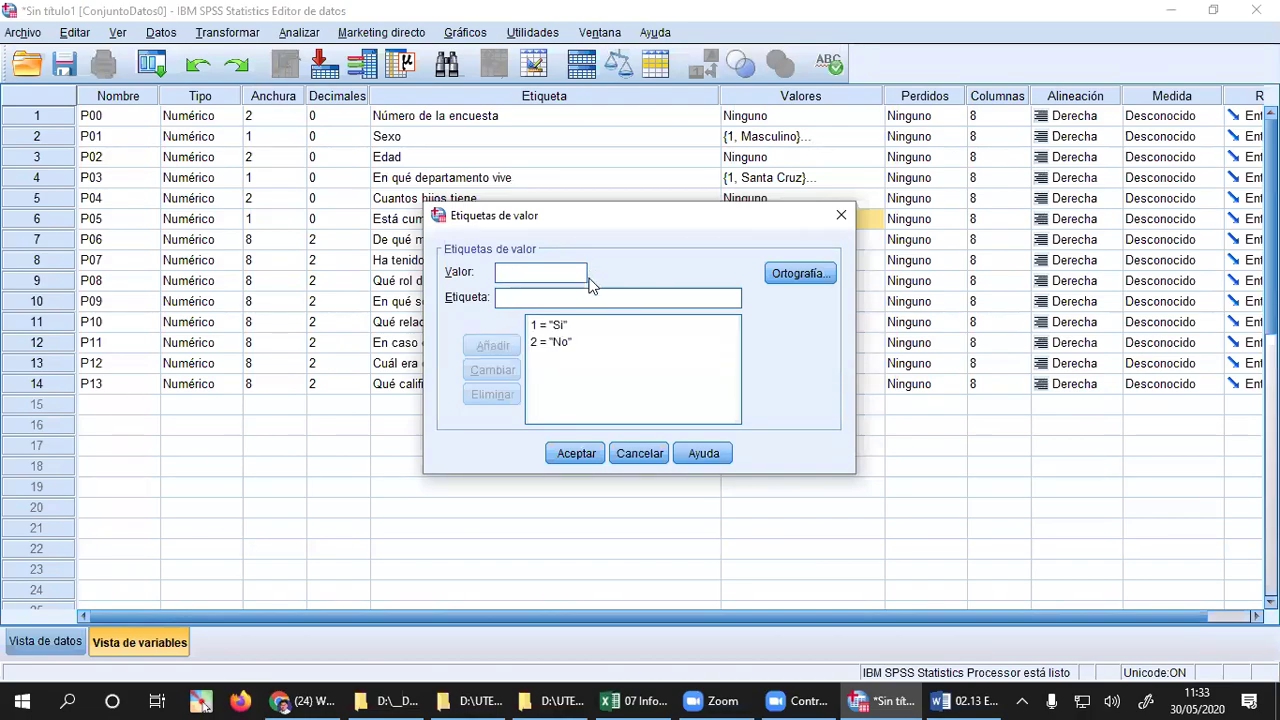
pyautogui.click(578, 455)
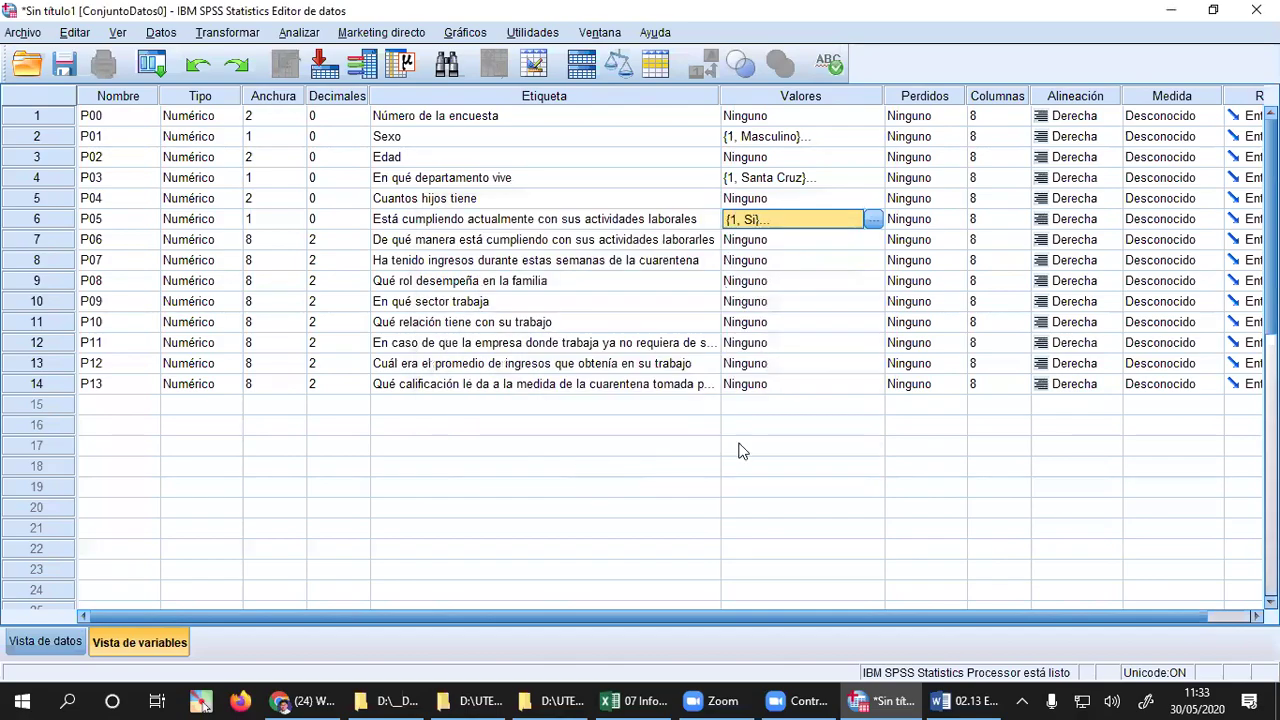
# - Review the answer options of question 6 in the Word survey document and return to SPSS
pyautogui.click(404, 243)
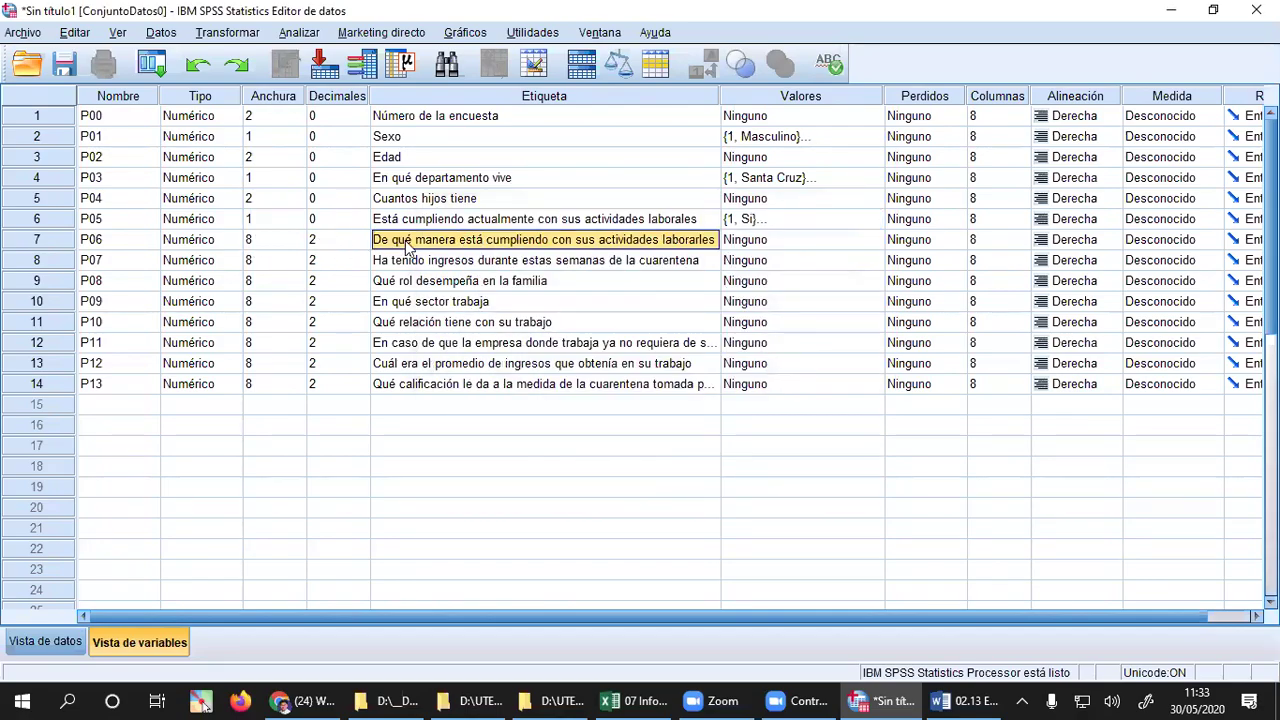
pyautogui.click(906, 658)
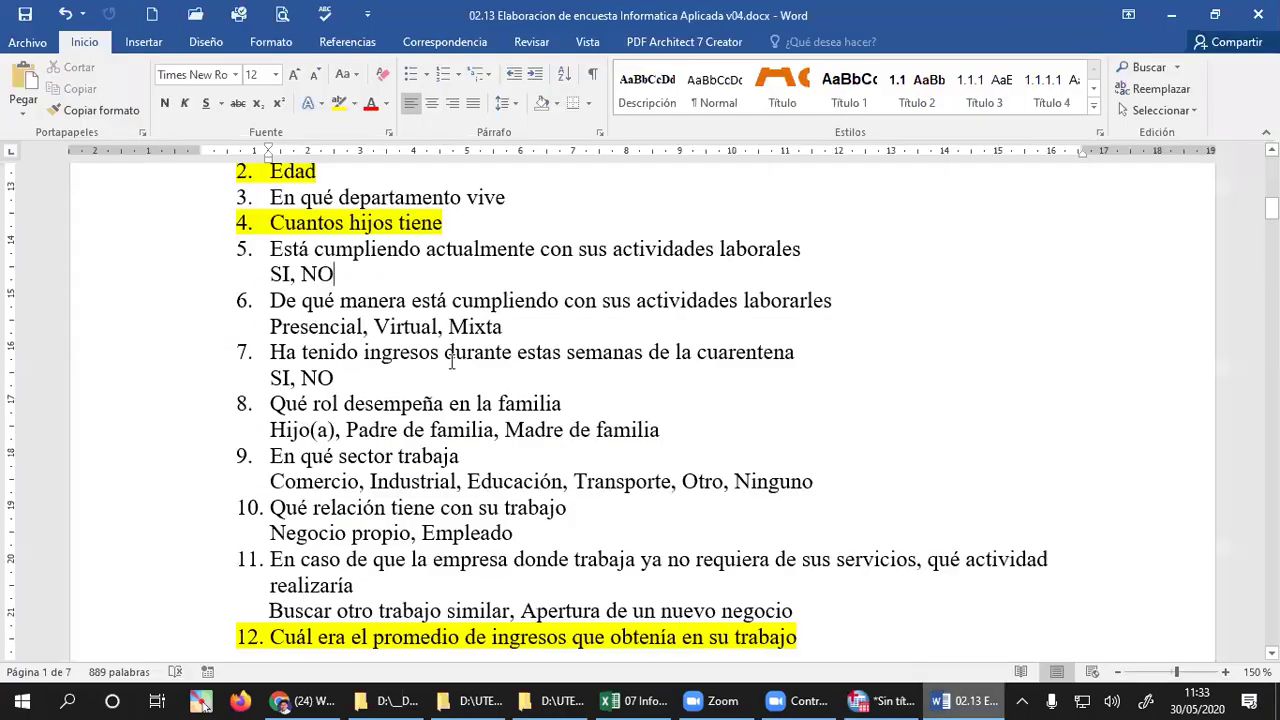
pyautogui.doubleClick(320, 327)
pyautogui.click(483, 328)
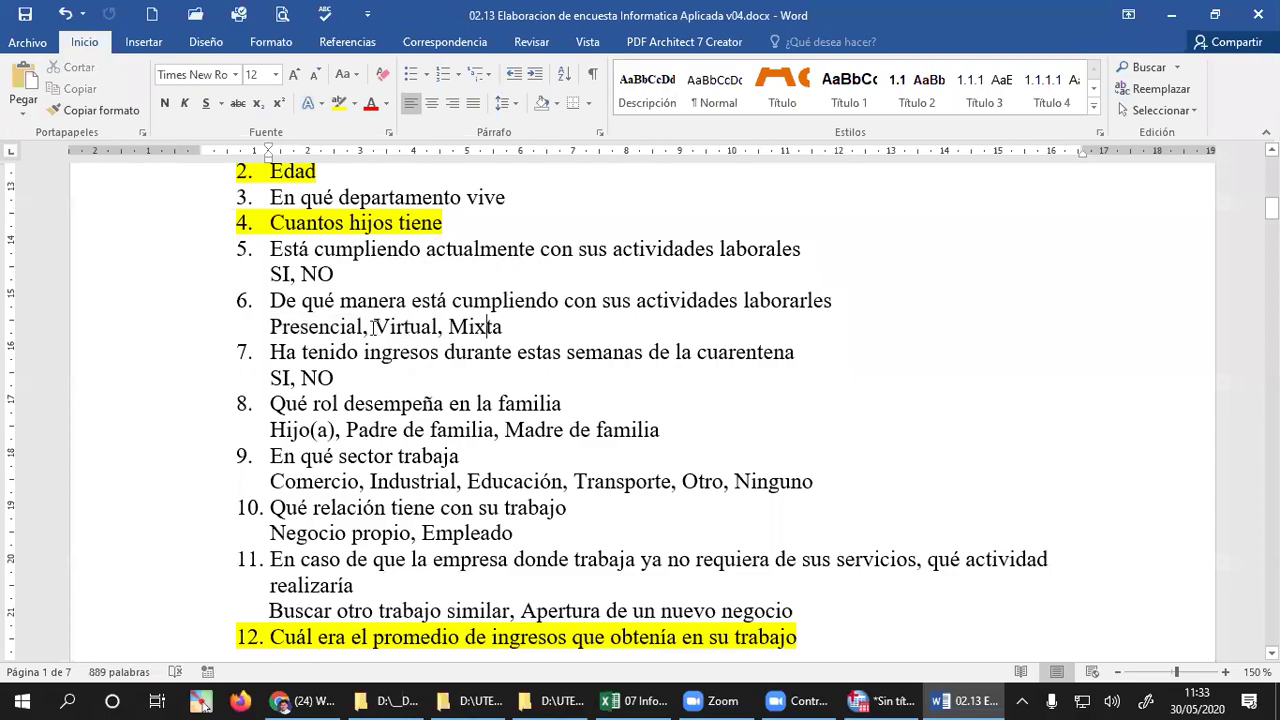
pyautogui.doubleClick(406, 327)
pyautogui.click(470, 328)
pyautogui.doubleClick(470, 328)
pyautogui.click(300, 327)
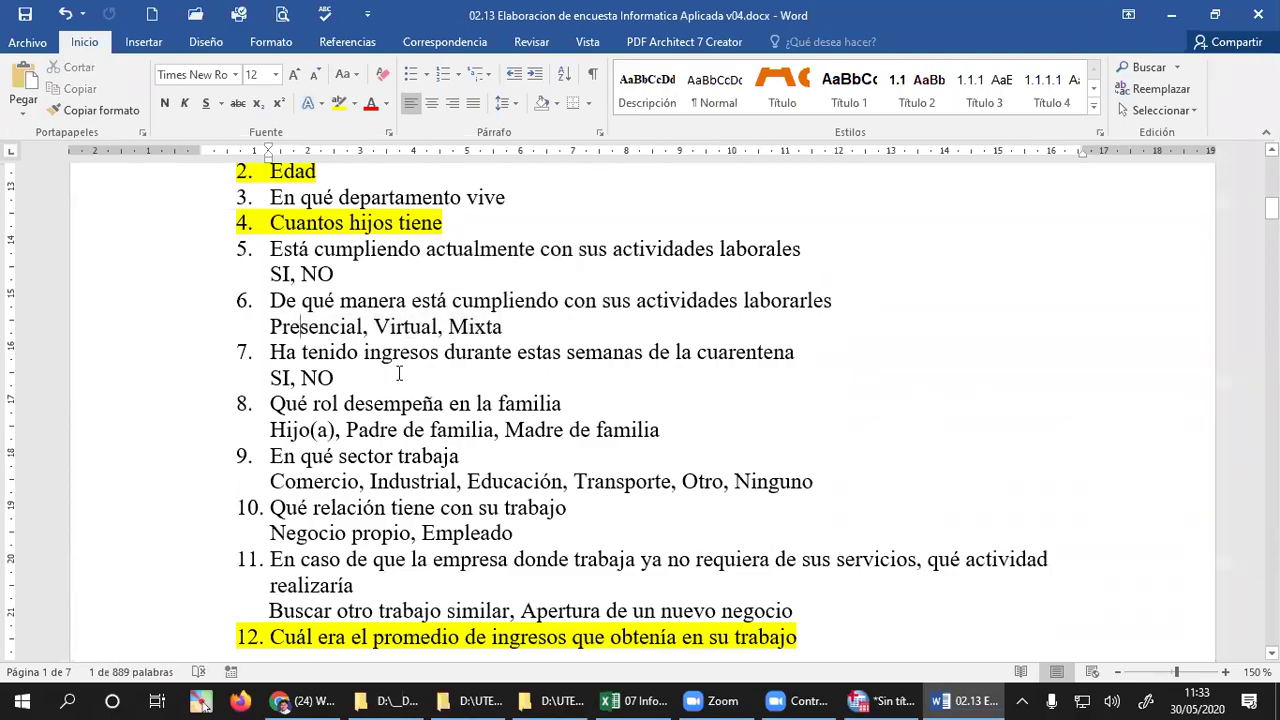
pyautogui.click(868, 700)
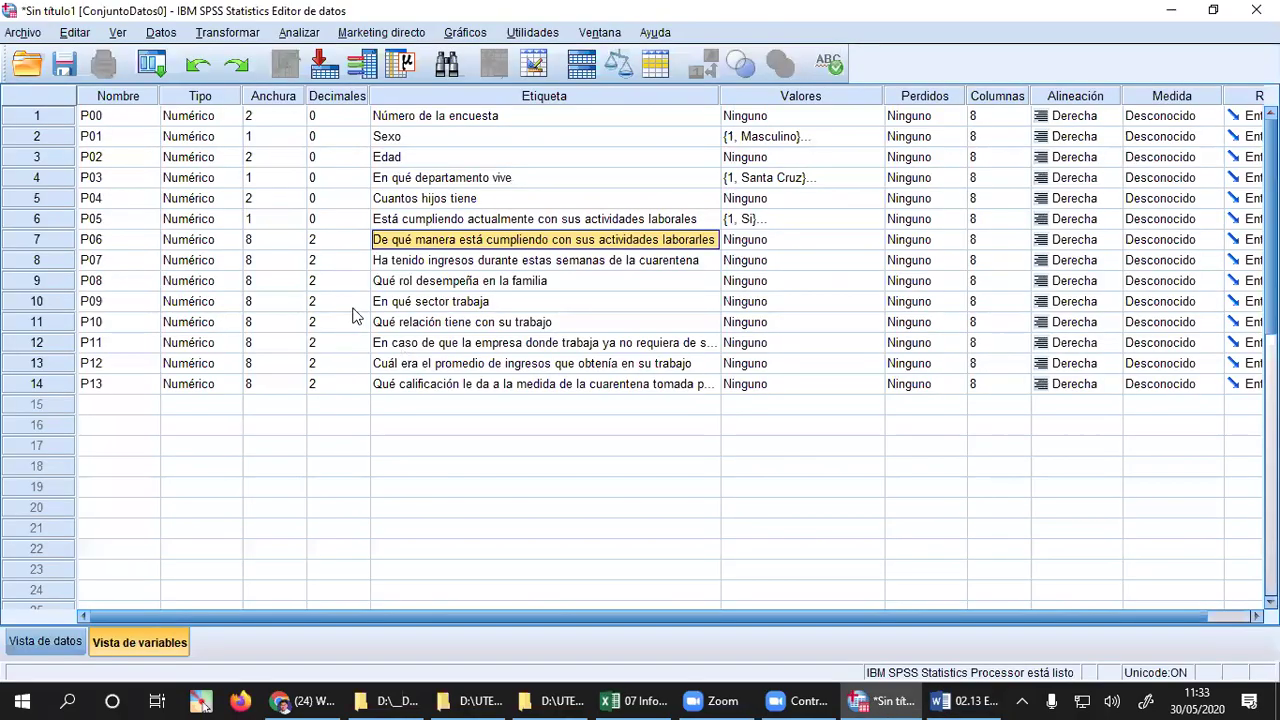
# - Set variable P06 (De qué manera está cumpliendo con sus actividades laborarles) to 0 decimals and a width of 1
pyautogui.click(356, 241)
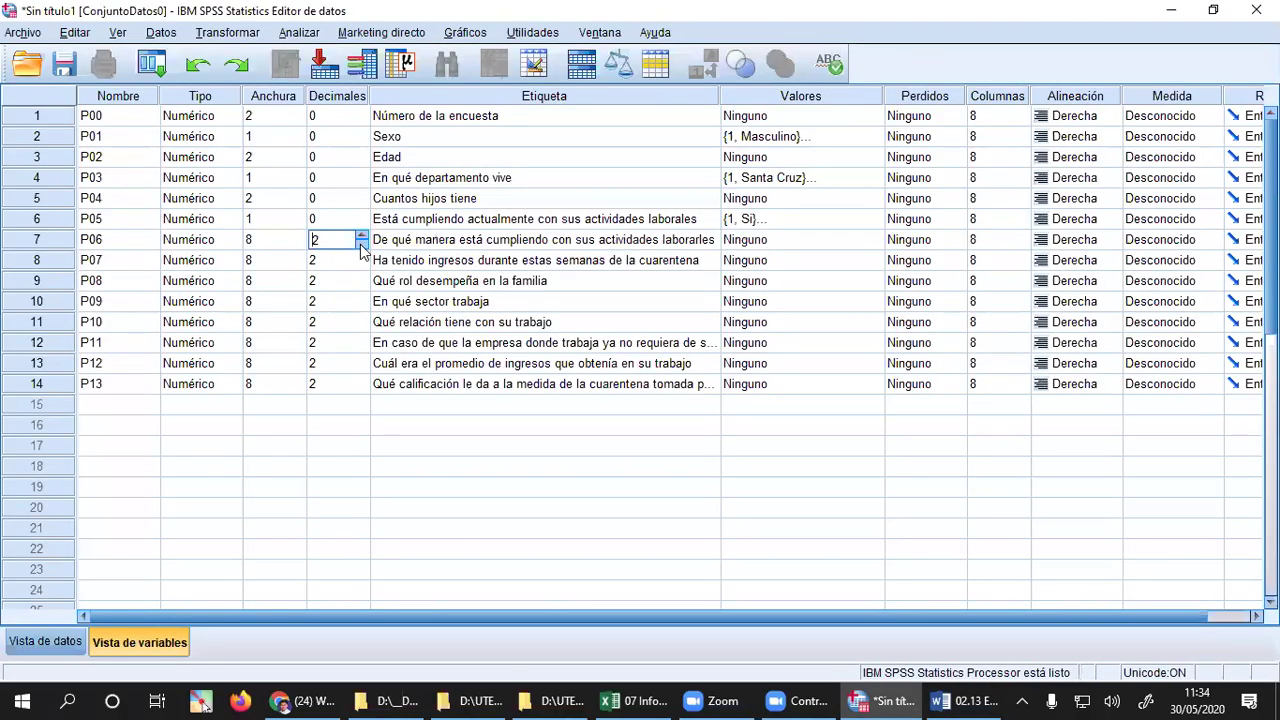
pyautogui.click(362, 245)
pyautogui.click(285, 250)
pyautogui.doubleClick(252, 242)
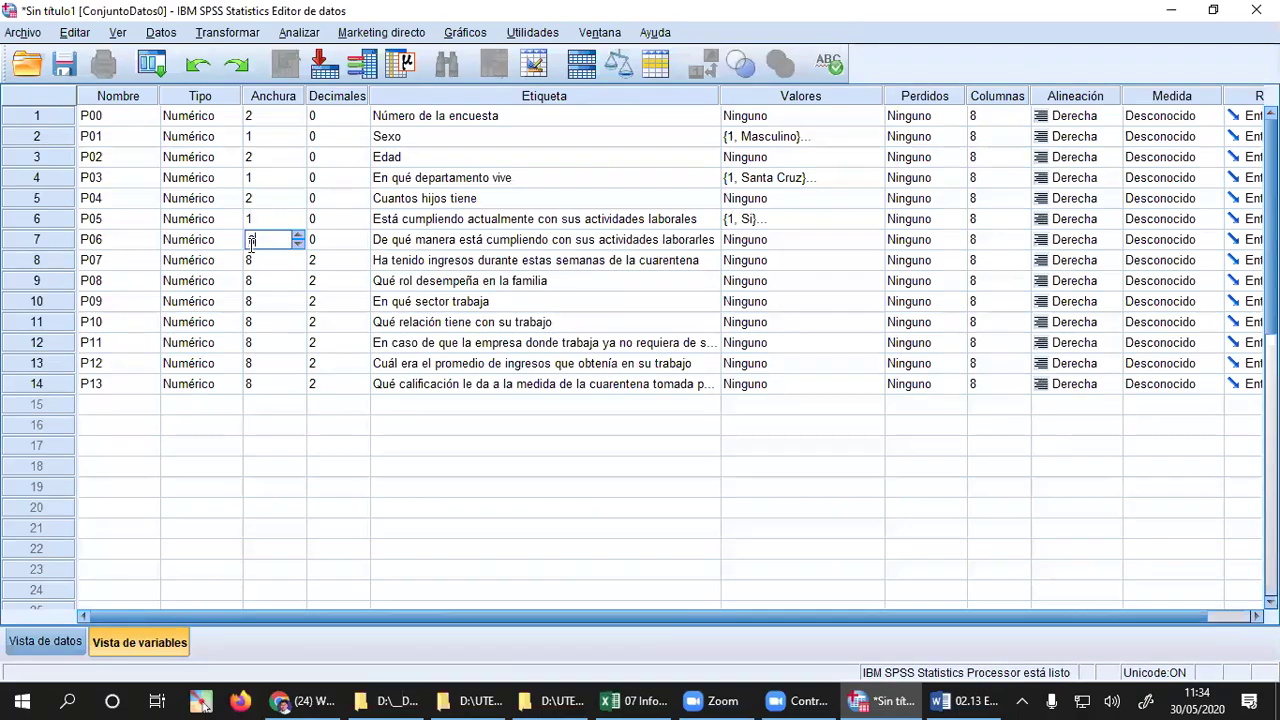
pyautogui.write('1')
pyautogui.press('Tab')
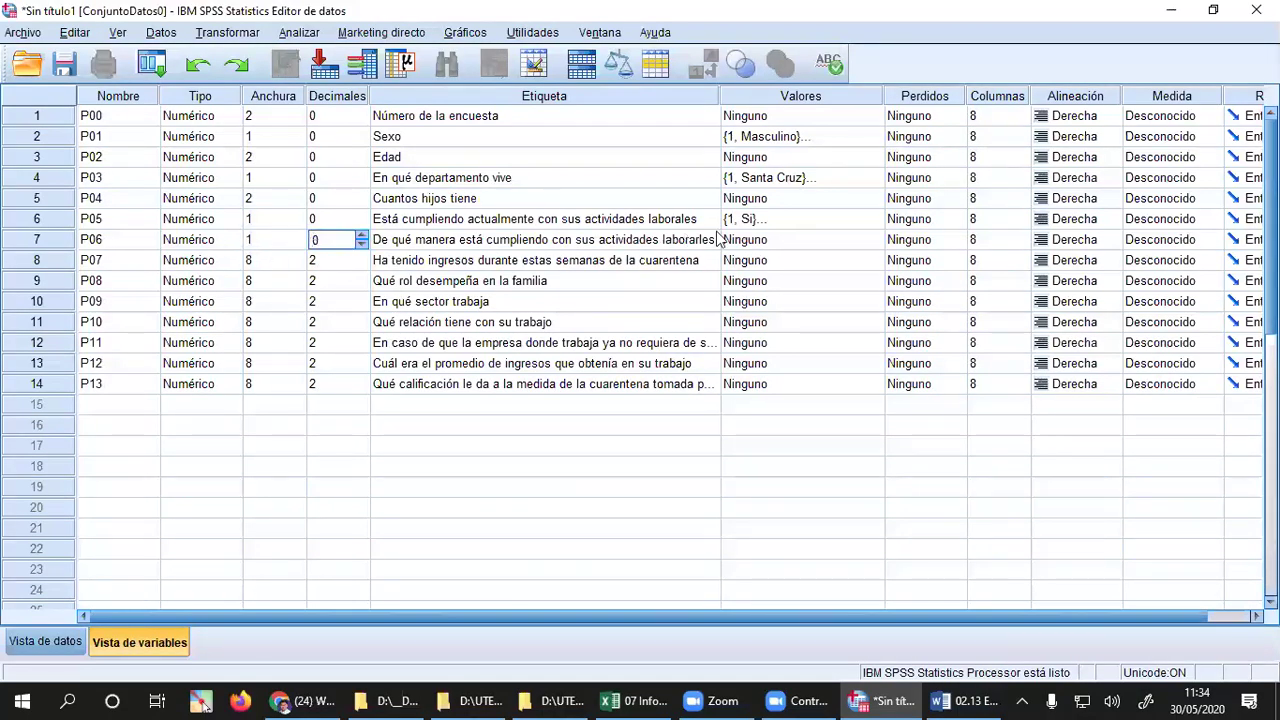
# - Open the value labels of P06 and add the label 1 = Presencial
pyautogui.click(880, 246)
pyautogui.click(874, 242)
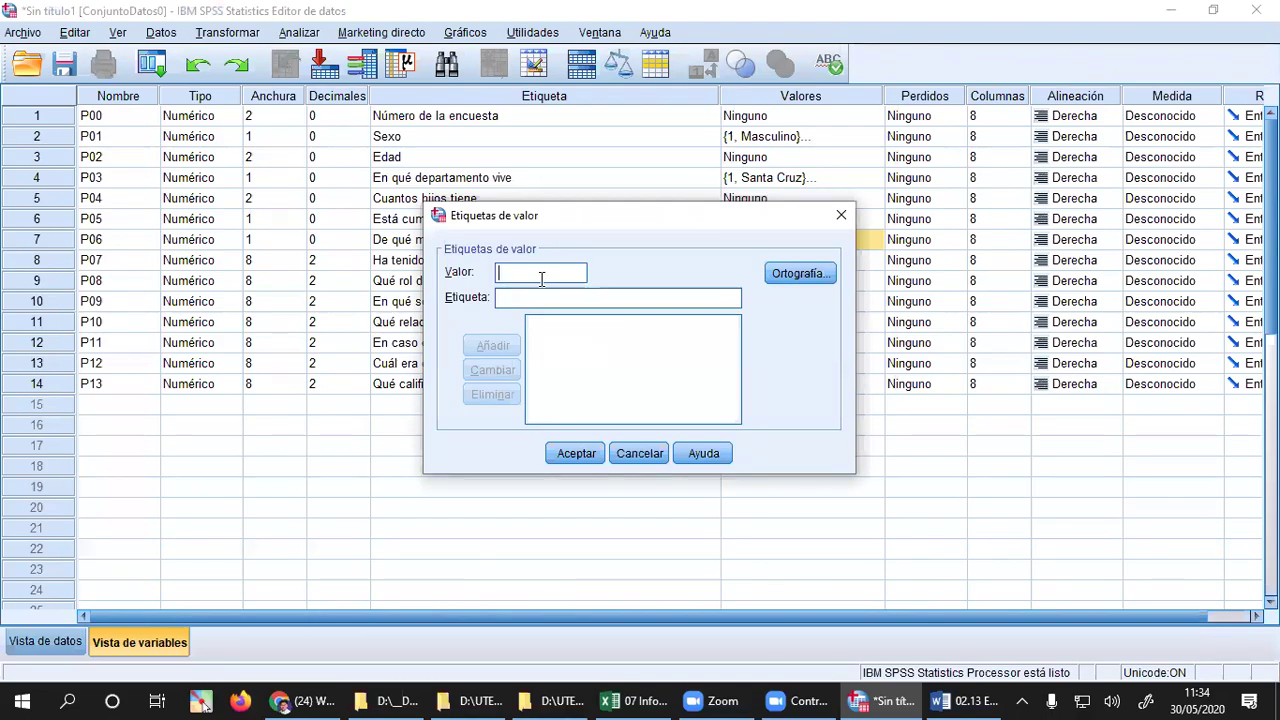
pyautogui.write('1')
pyautogui.press('Tab')
pyautogui.write('Prese')
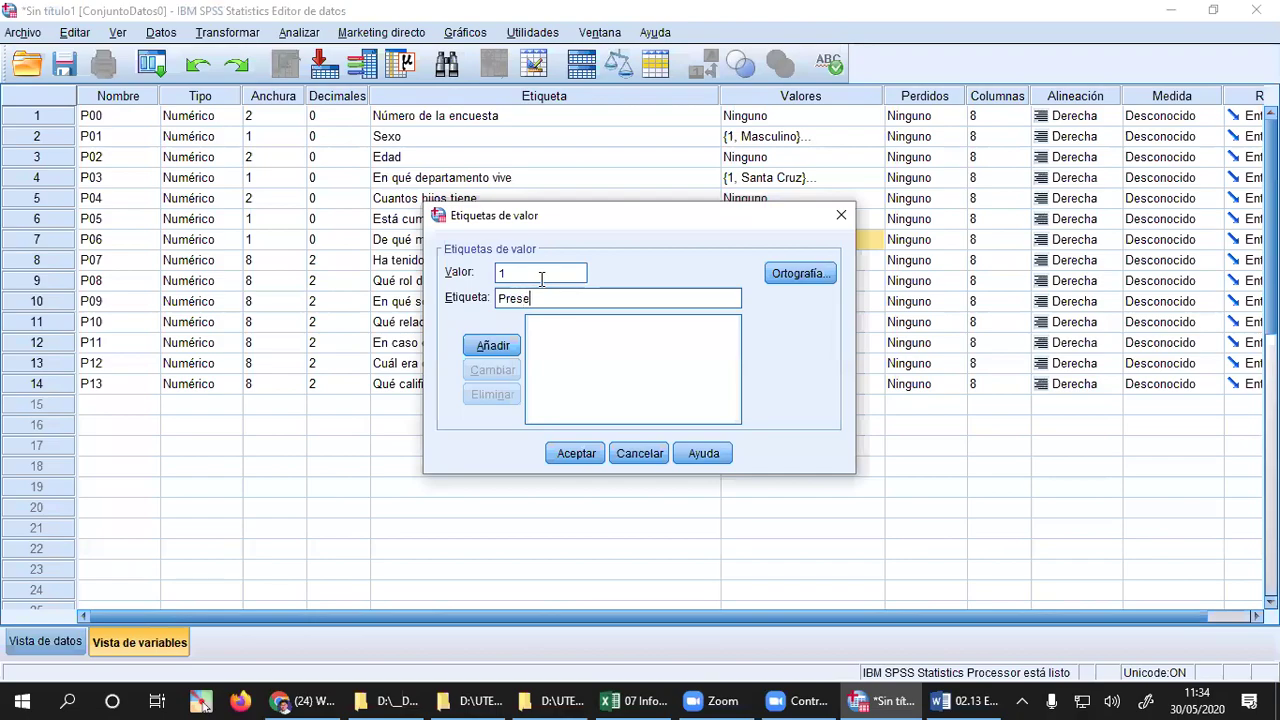
pyautogui.write('ncial')
pyautogui.press('Return')
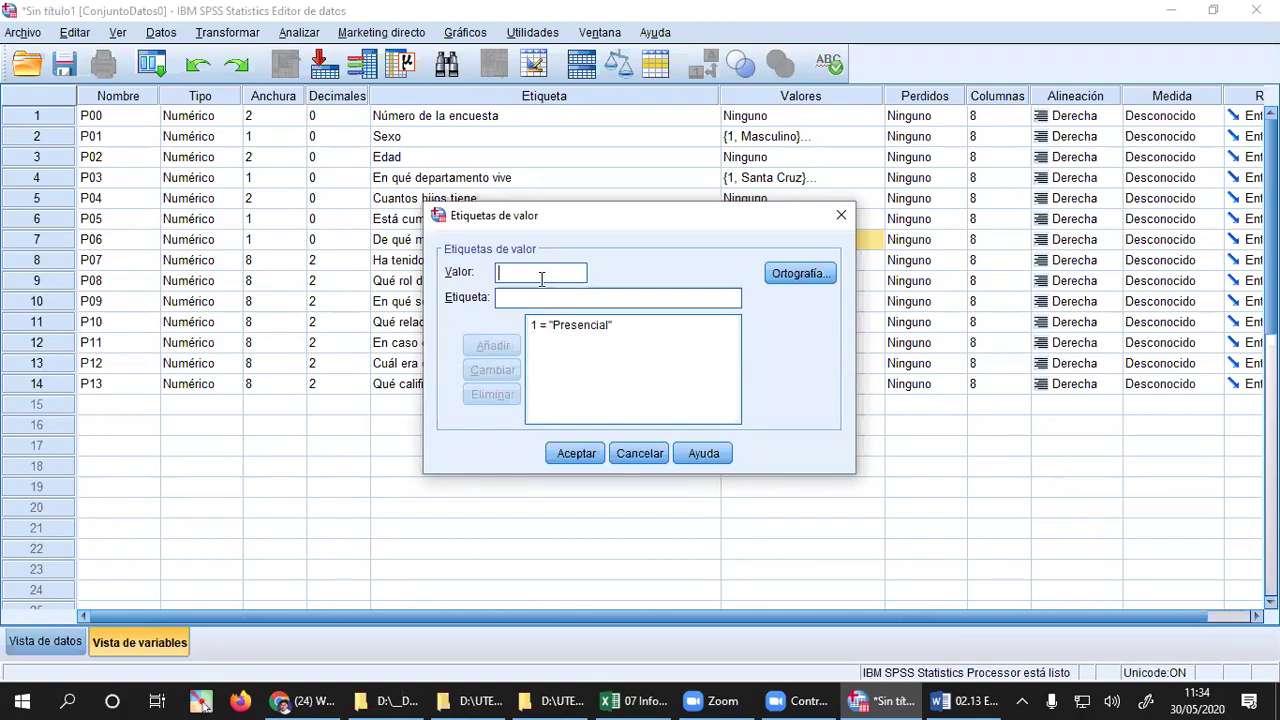
# - Add the value labels 2 = Virtual and 3 = Mixta for P06 and accept the value labels
pyautogui.write('2')
pyautogui.write('Vi')
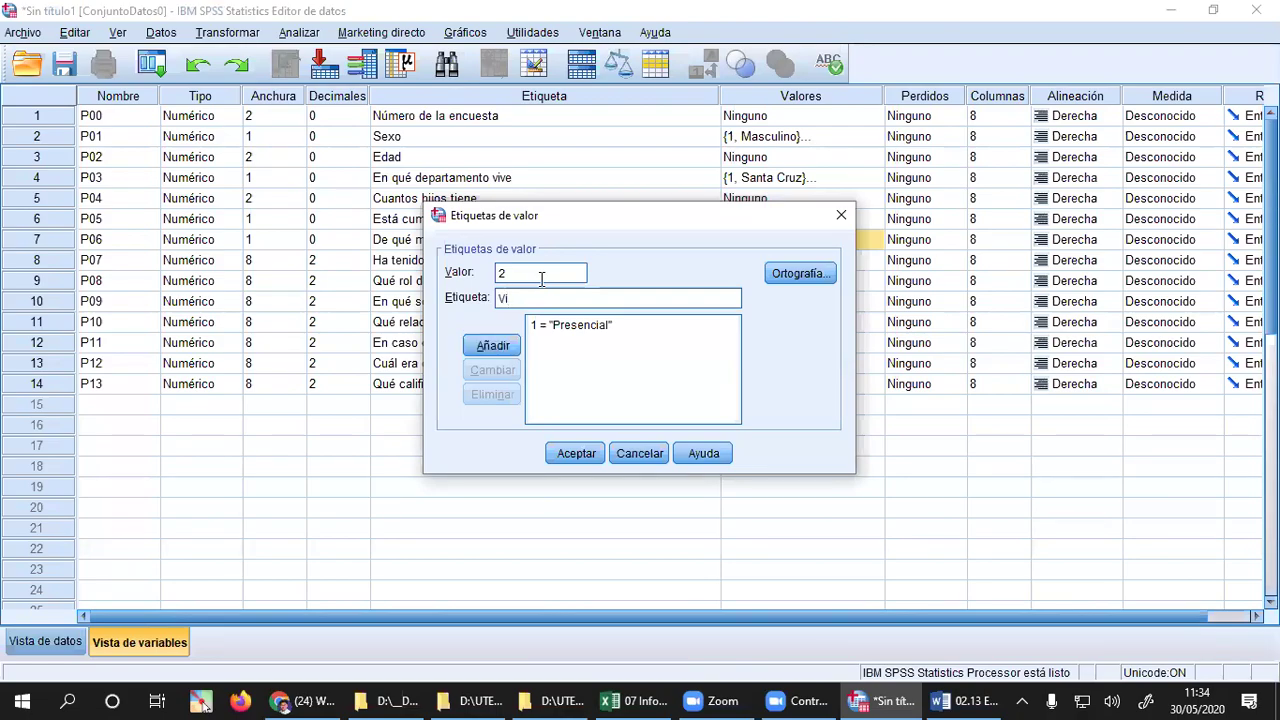
pyautogui.write('r')
pyautogui.write('tual')
pyautogui.press('Return')
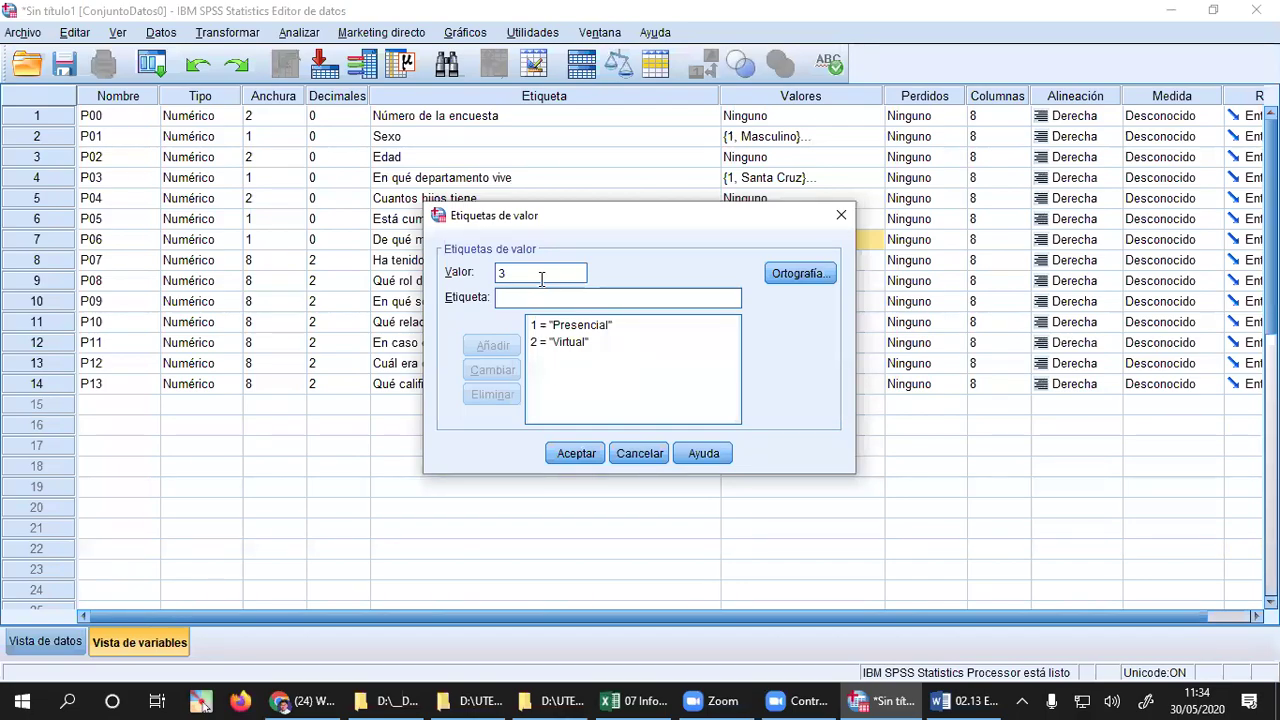
pyautogui.press('Tab')
pyautogui.write('Mixta')
pyautogui.press('Return')
pyautogui.click(577, 460)
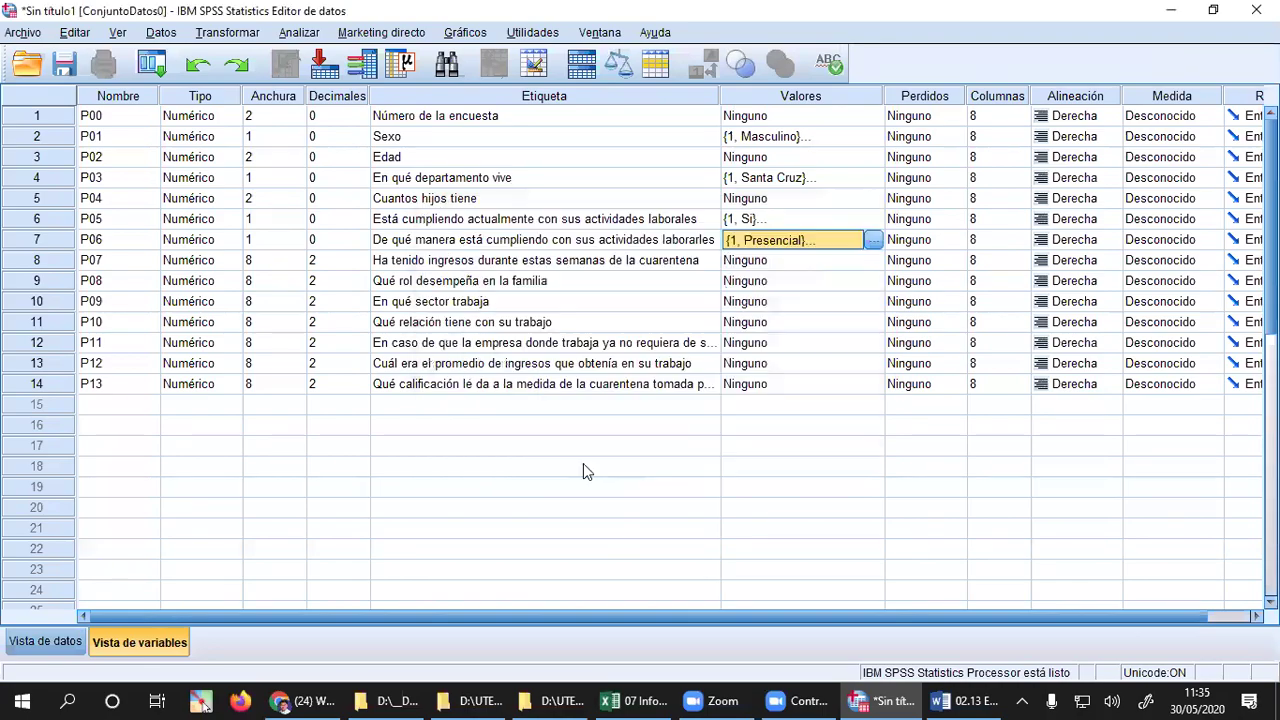
# - Look up the answer options of question 7 in the Word survey document and return to SPSS
pyautogui.click(422, 264)
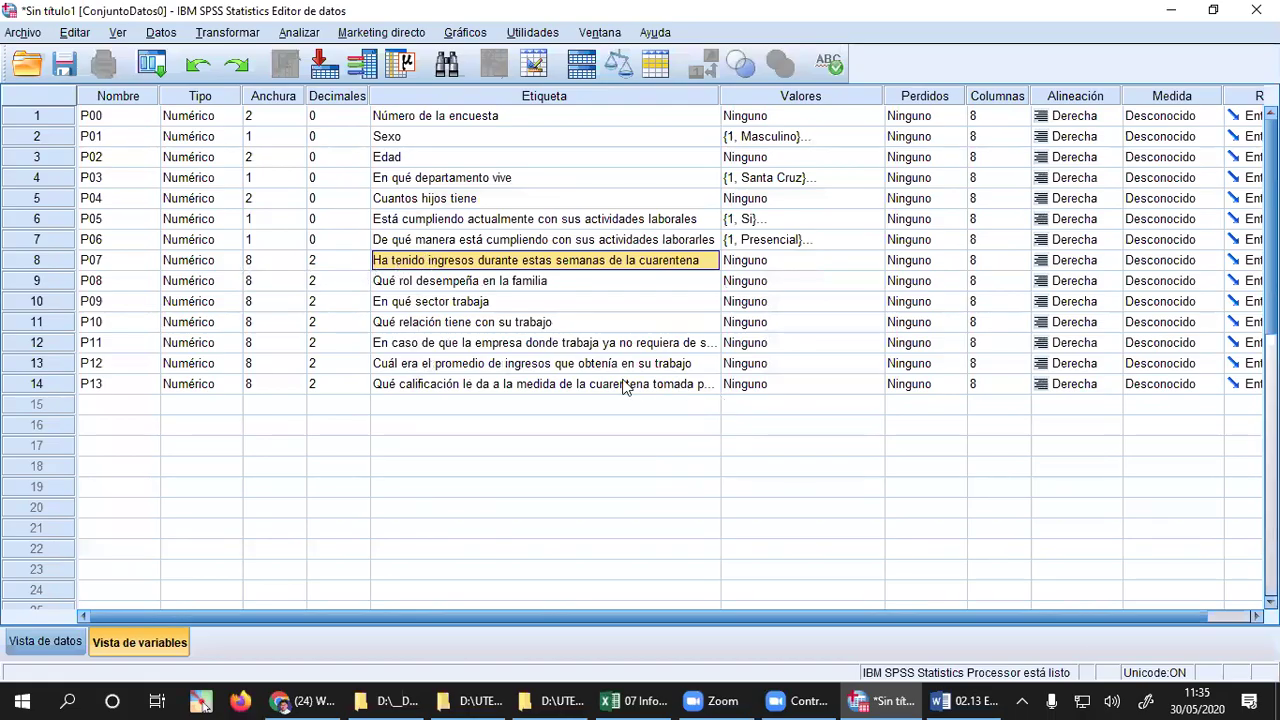
pyautogui.moveTo(955, 700)
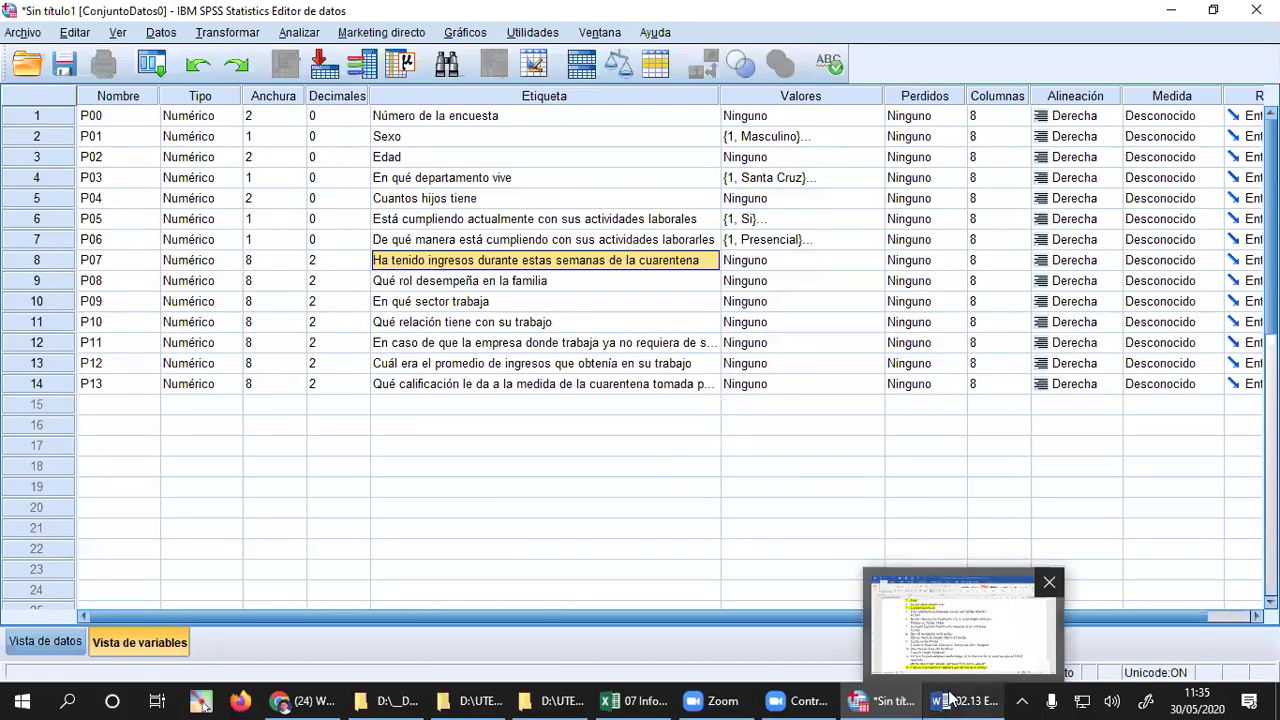
pyautogui.click(952, 700)
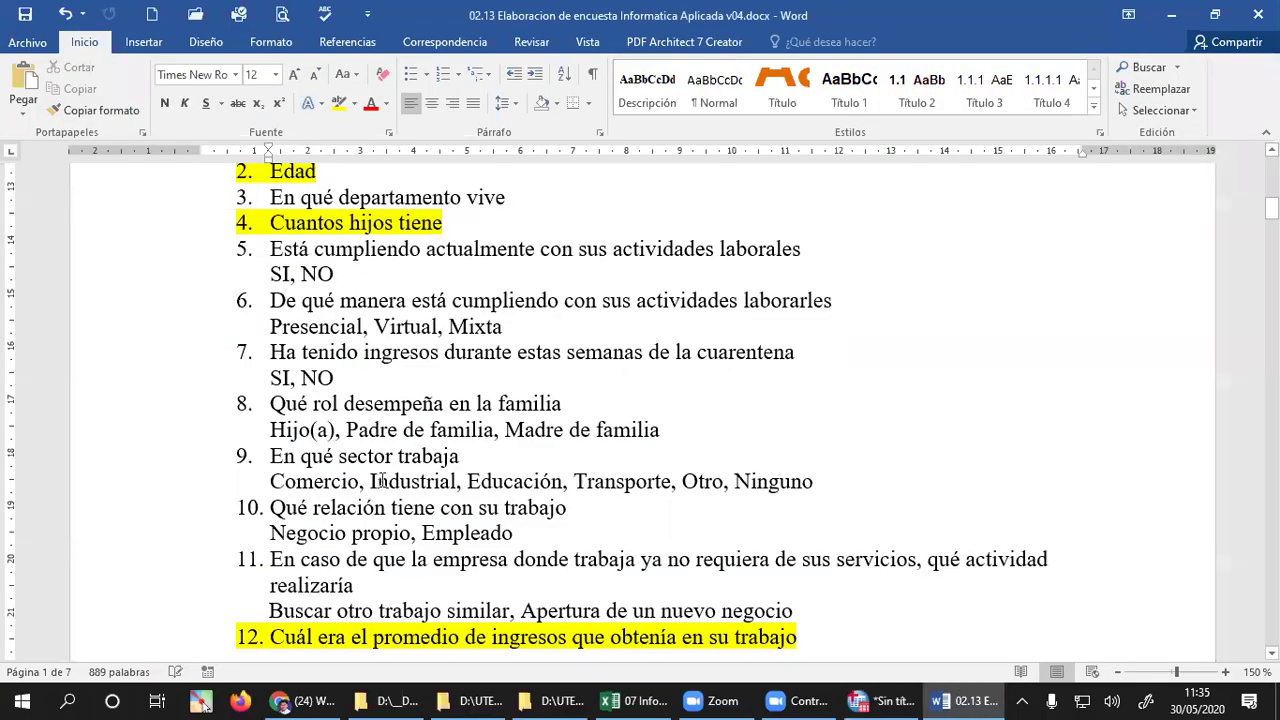
pyautogui.scroll(-1, 380, 481)
pyautogui.scroll(-1, 393, 440)
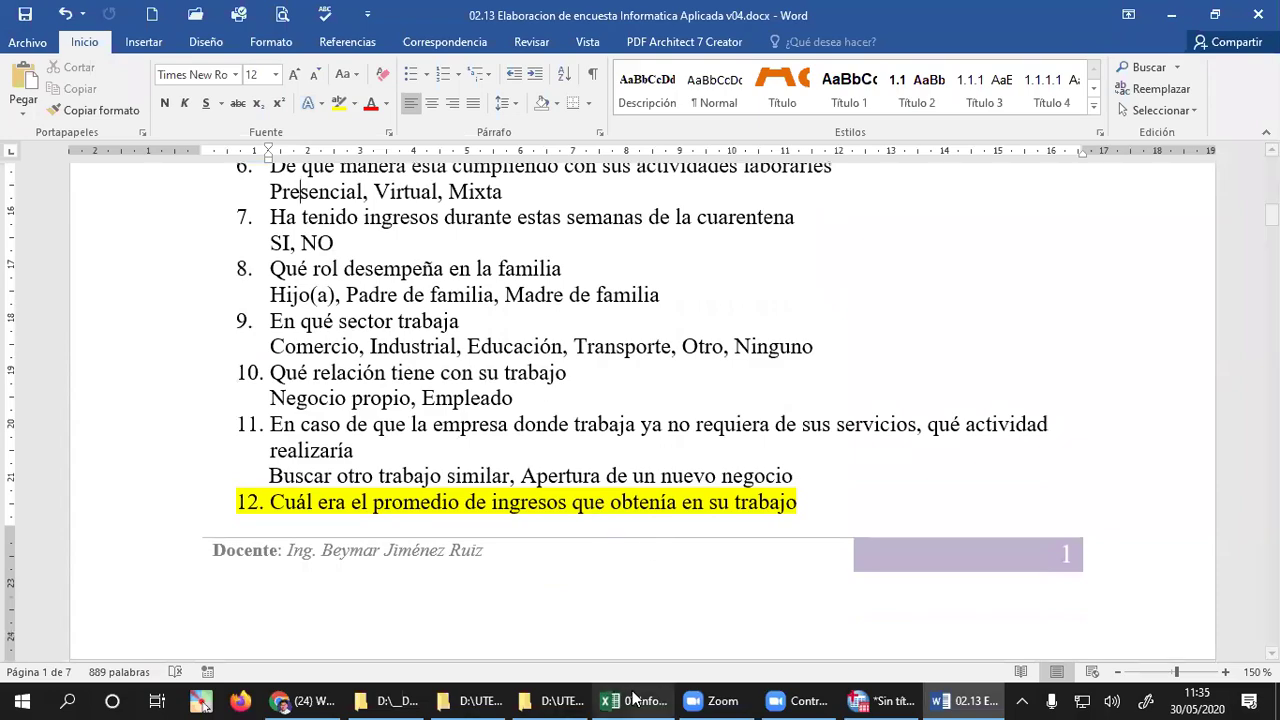
pyautogui.click(880, 700)
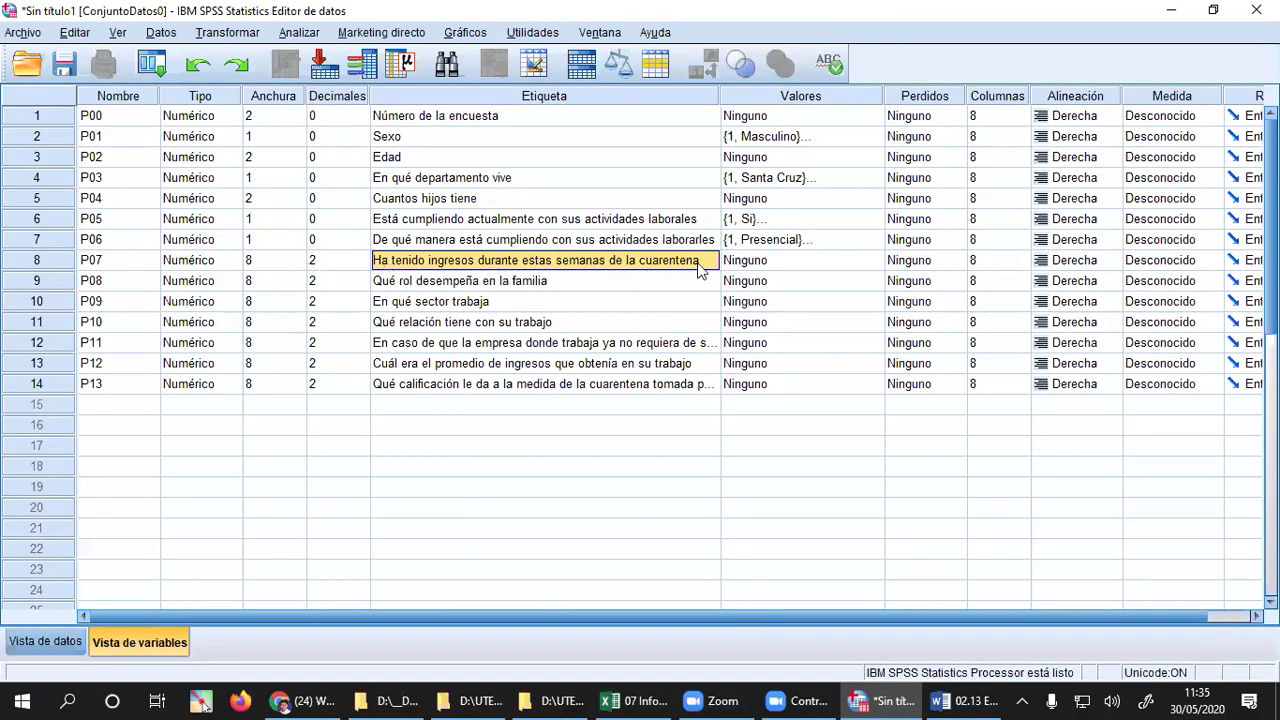
# - Set variable P07 (Ha tenido ingresos durante estas semanas de la cuarentena) to 0 decimals and a width of 1
pyautogui.click(340, 265)
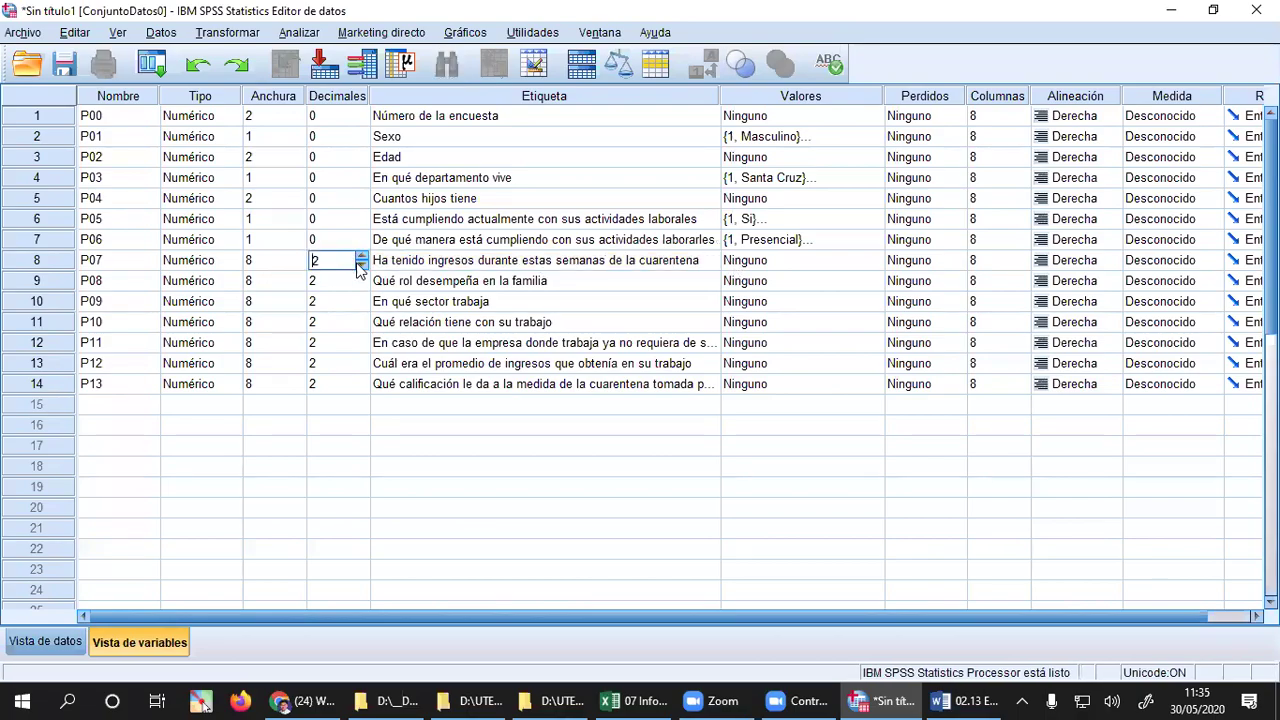
pyautogui.click(361, 265)
pyautogui.click(361, 265)
pyautogui.click(270, 264)
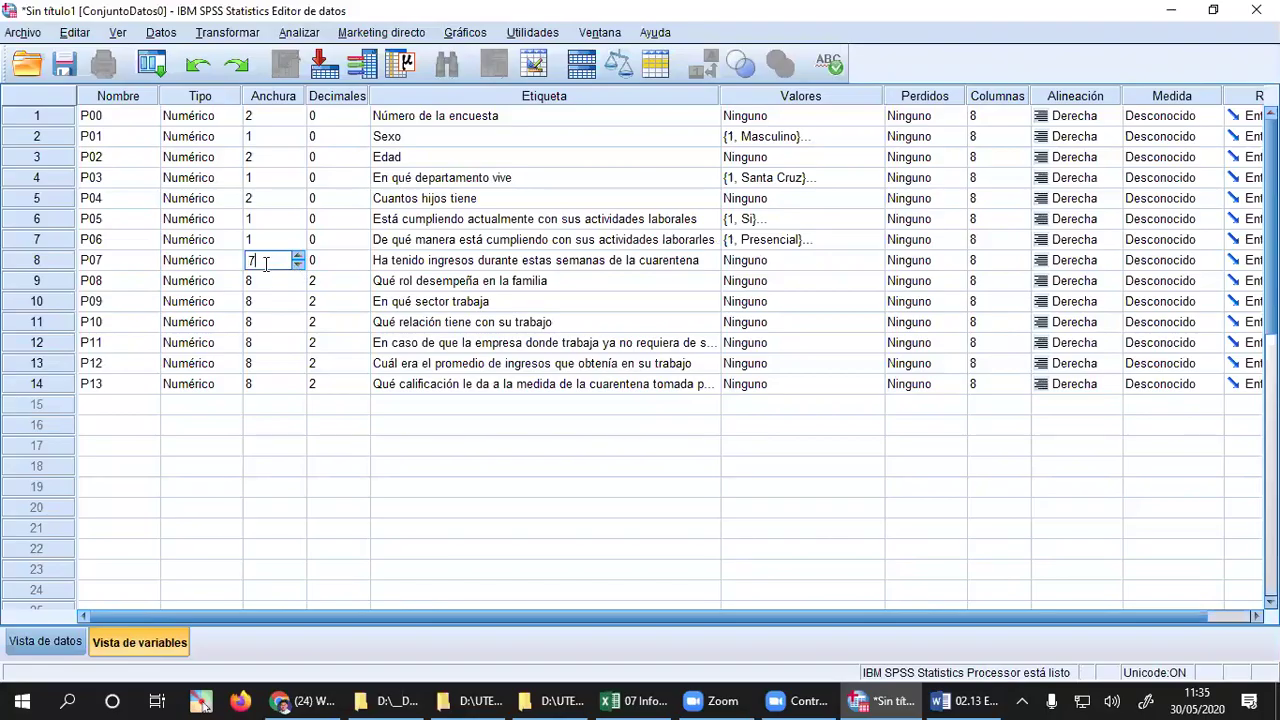
pyautogui.write('1')
pyautogui.press('Tab')
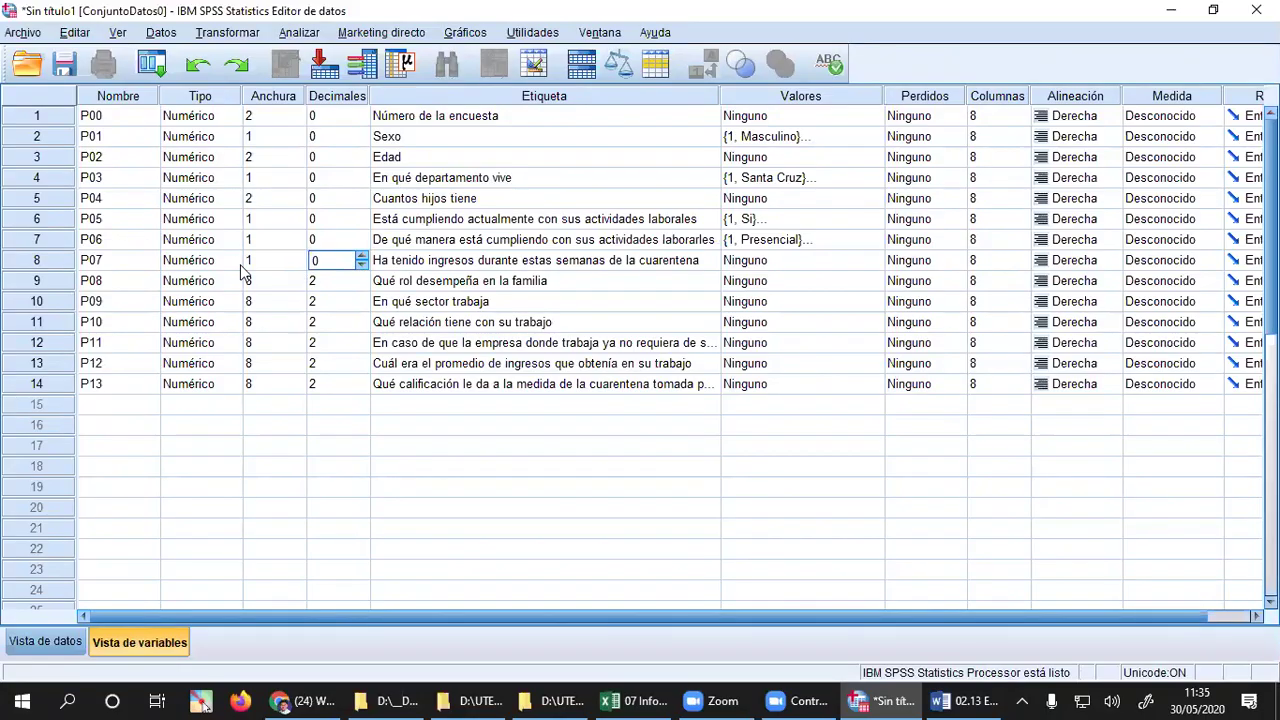
# - Copy the value labels of P05 (Está cumpliendo actualmente con sus actividades laborales) and paste them into the value labels of P07
pyautogui.click(770, 262)
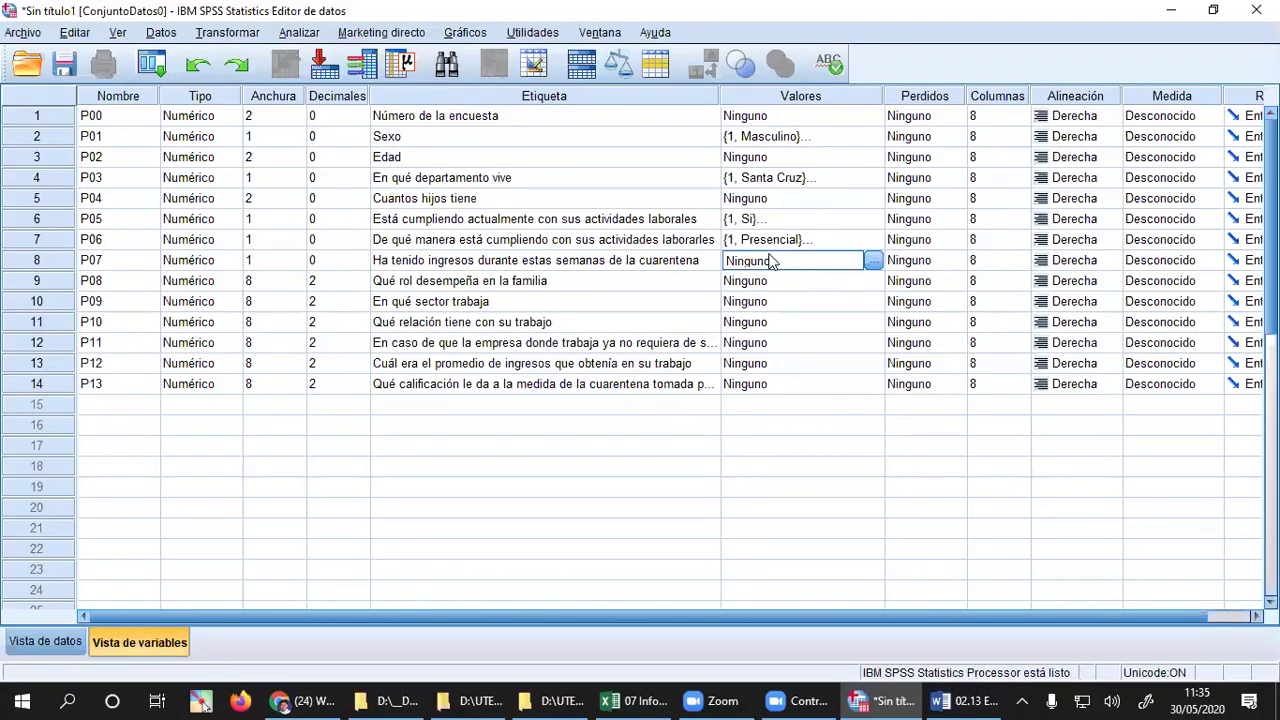
pyautogui.click(778, 220)
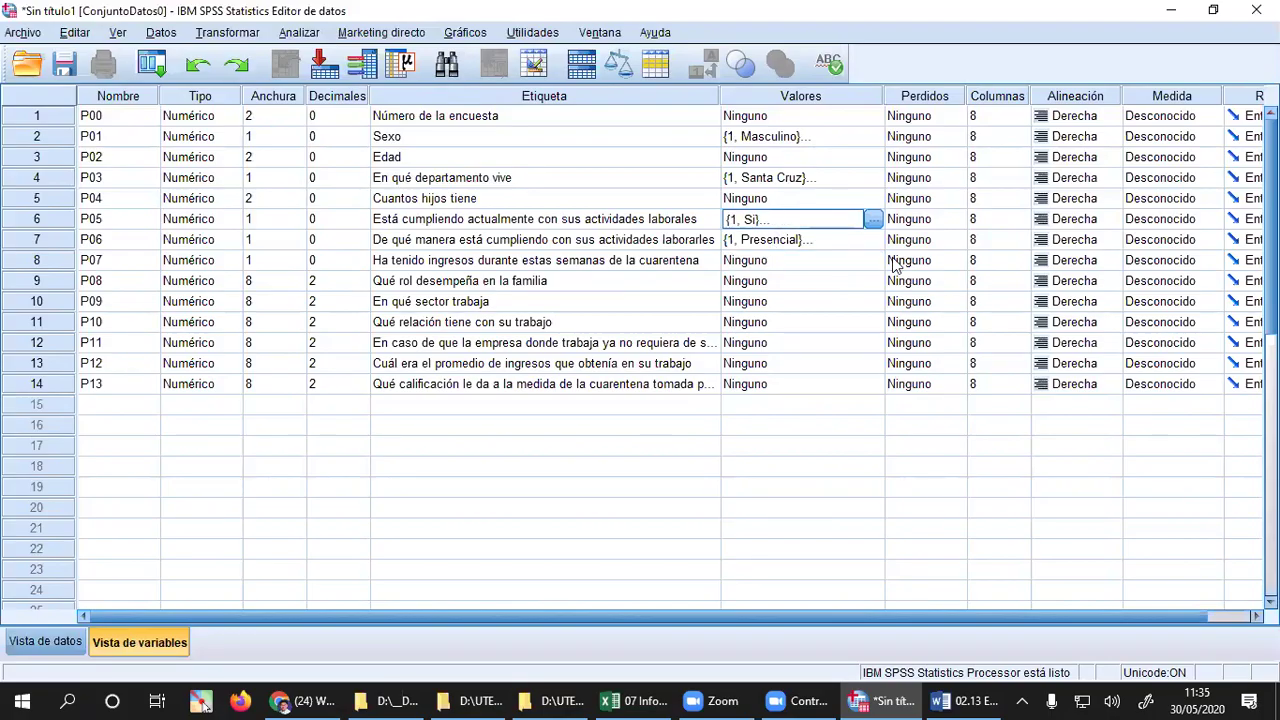
pyautogui.press('Down')
pyautogui.press('Down')
pyautogui.press('Up')
pyautogui.press('Down')
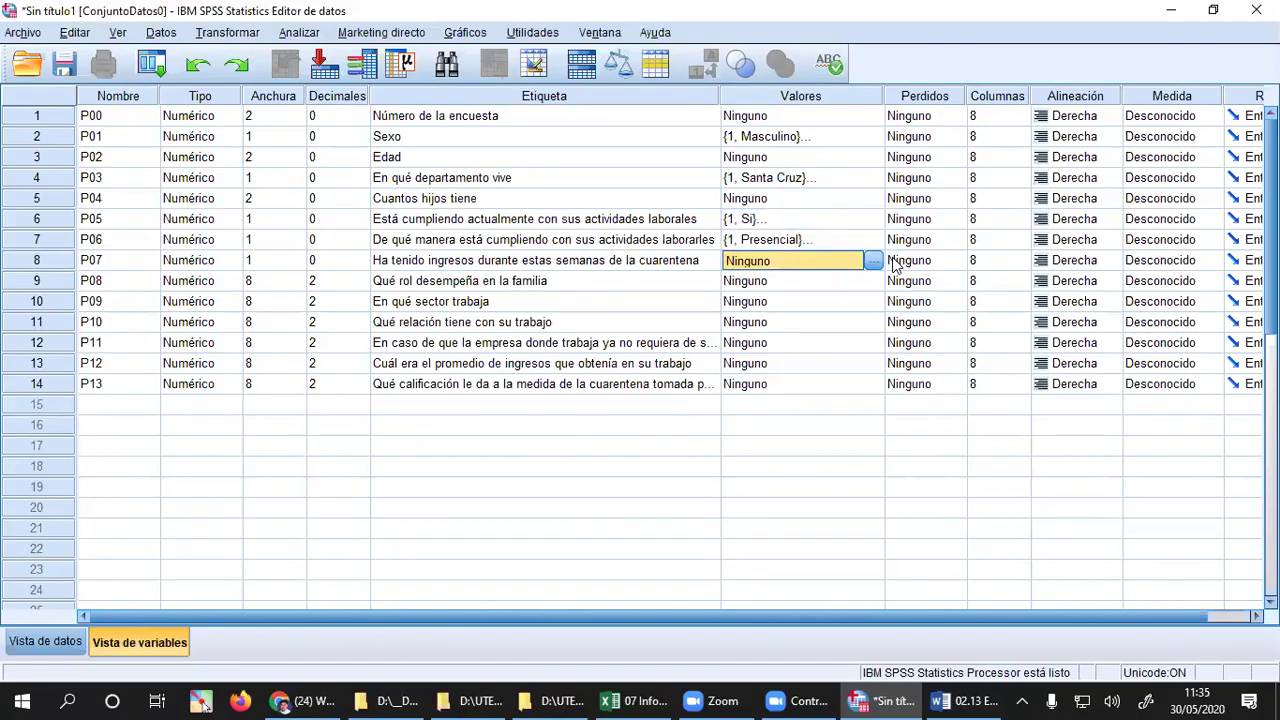
pyautogui.hotkey('ctrl', 'v')
pyautogui.press('Down')
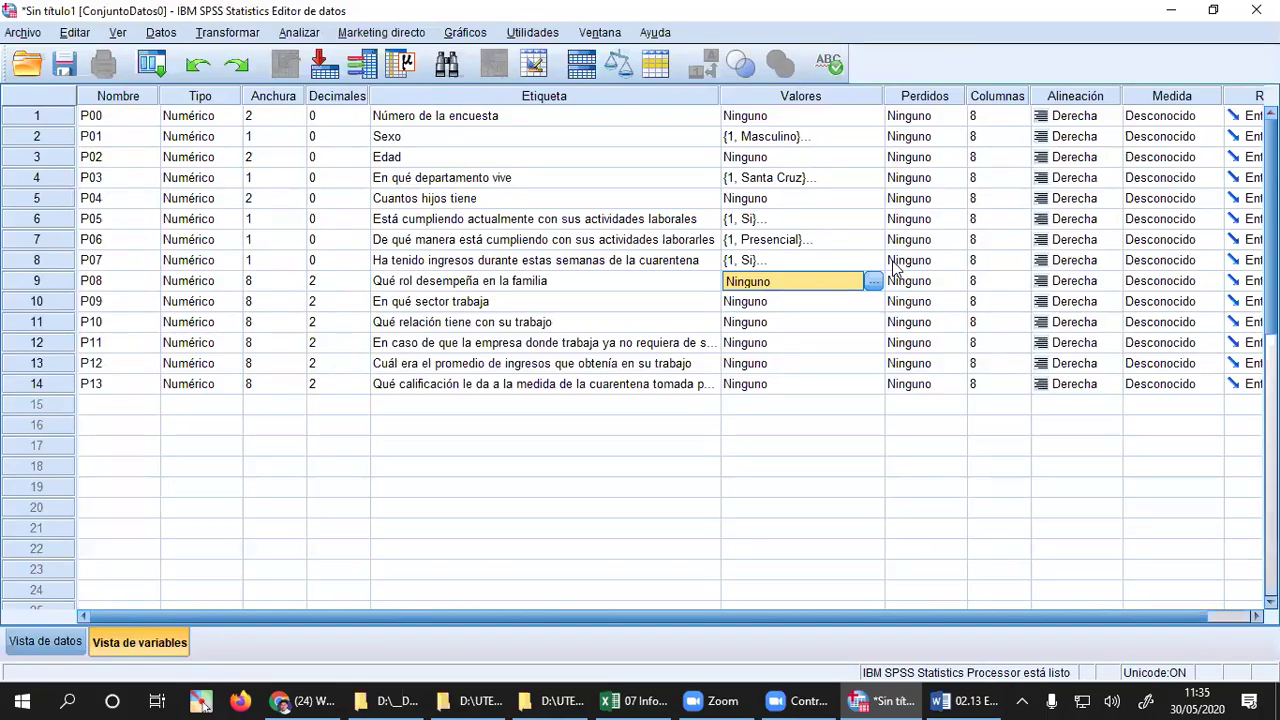
# - Check the answer options listed under question 7 in the Word survey document and return to SPSS
pyautogui.click(958, 700)
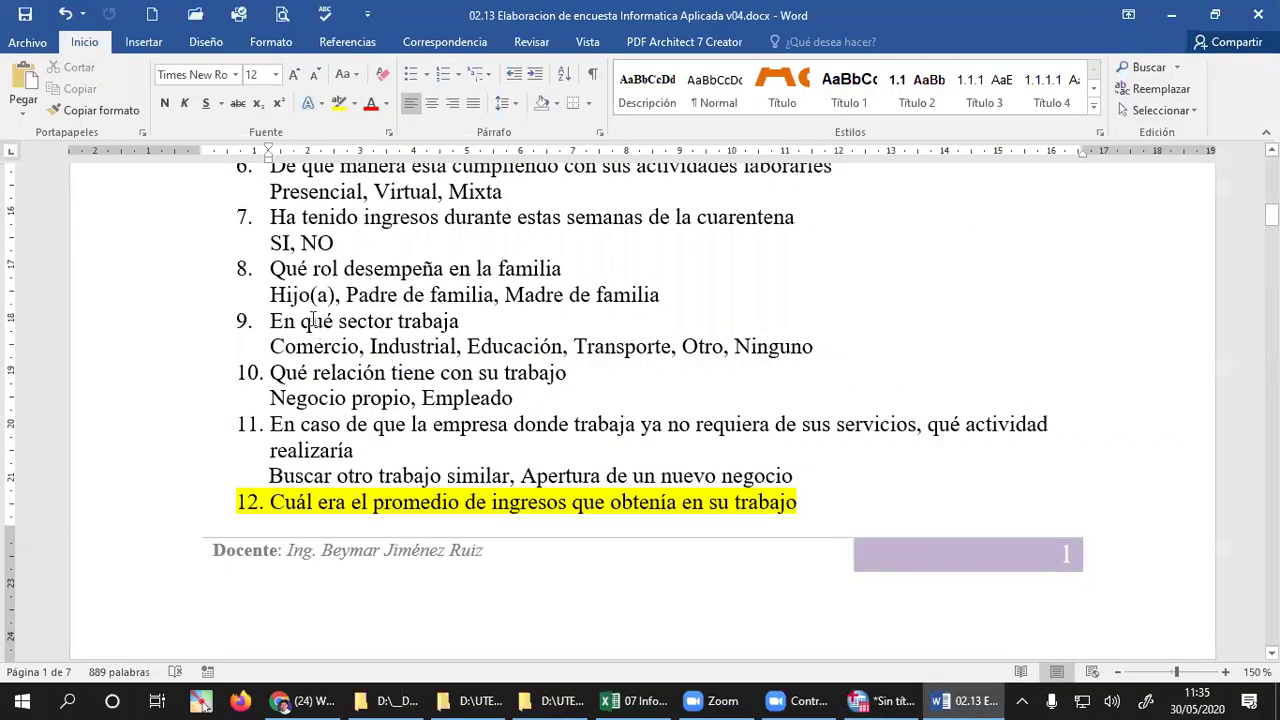
pyautogui.doubleClick(310, 244)
pyautogui.tripleClick(310, 244)
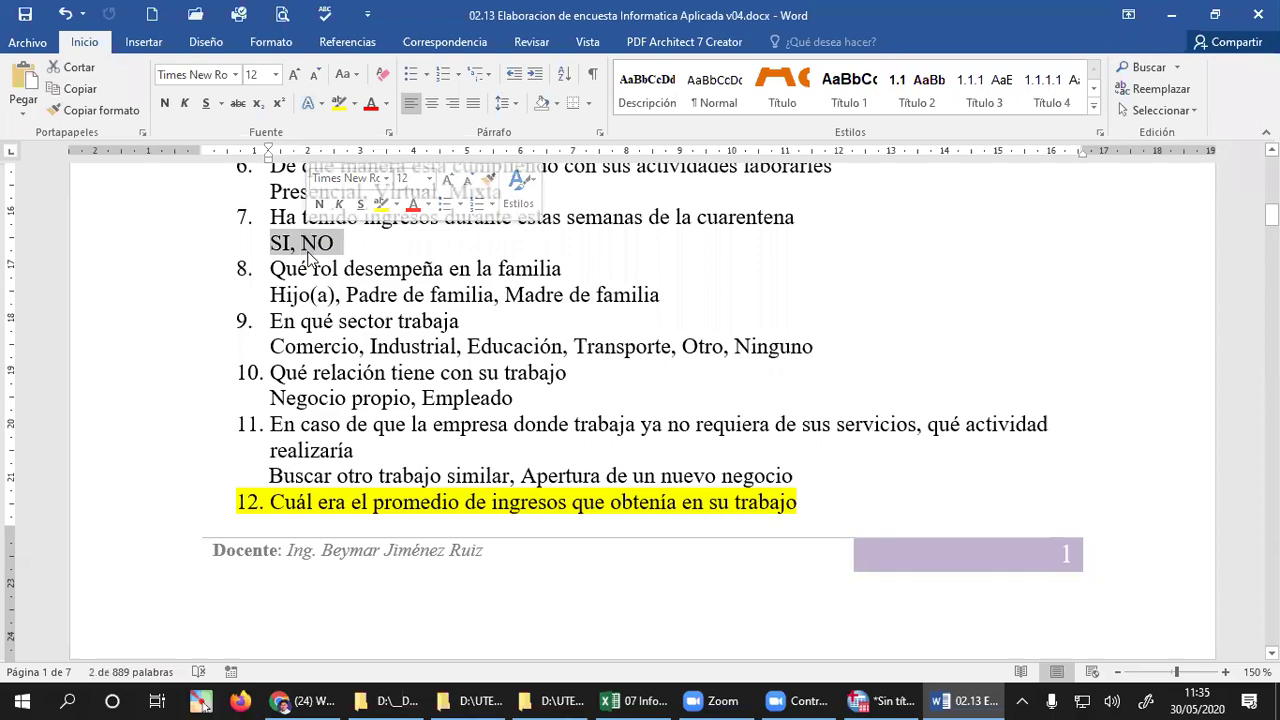
pyautogui.click(368, 313)
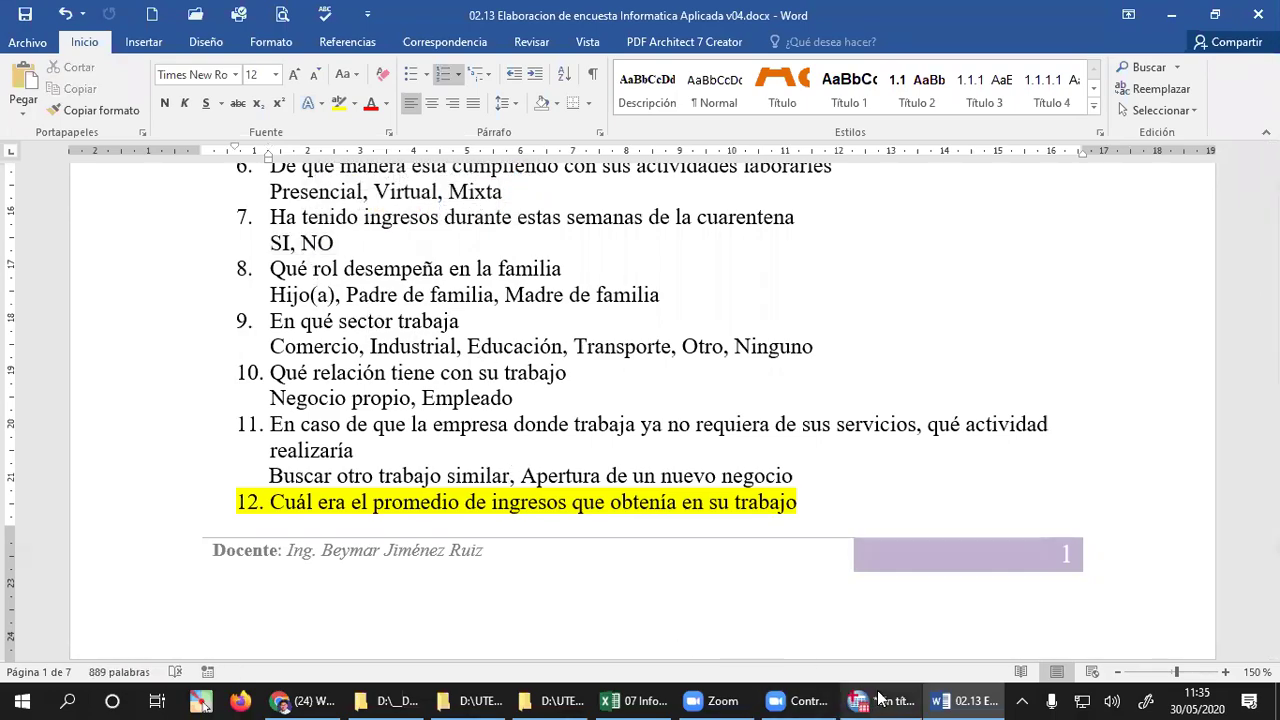
pyautogui.click(878, 697)
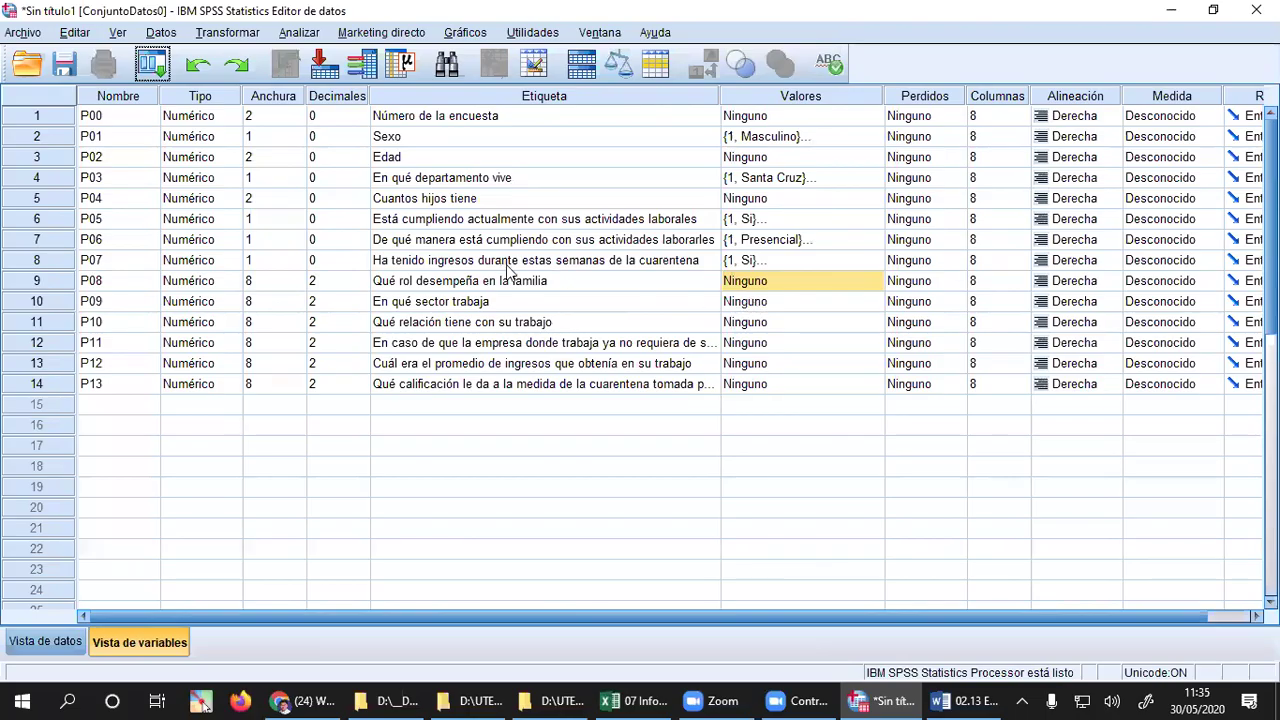
# - Set variable P08 (Qué rol desempeña en la familia) to 0 decimals and a width of 1
pyautogui.click(318, 284)
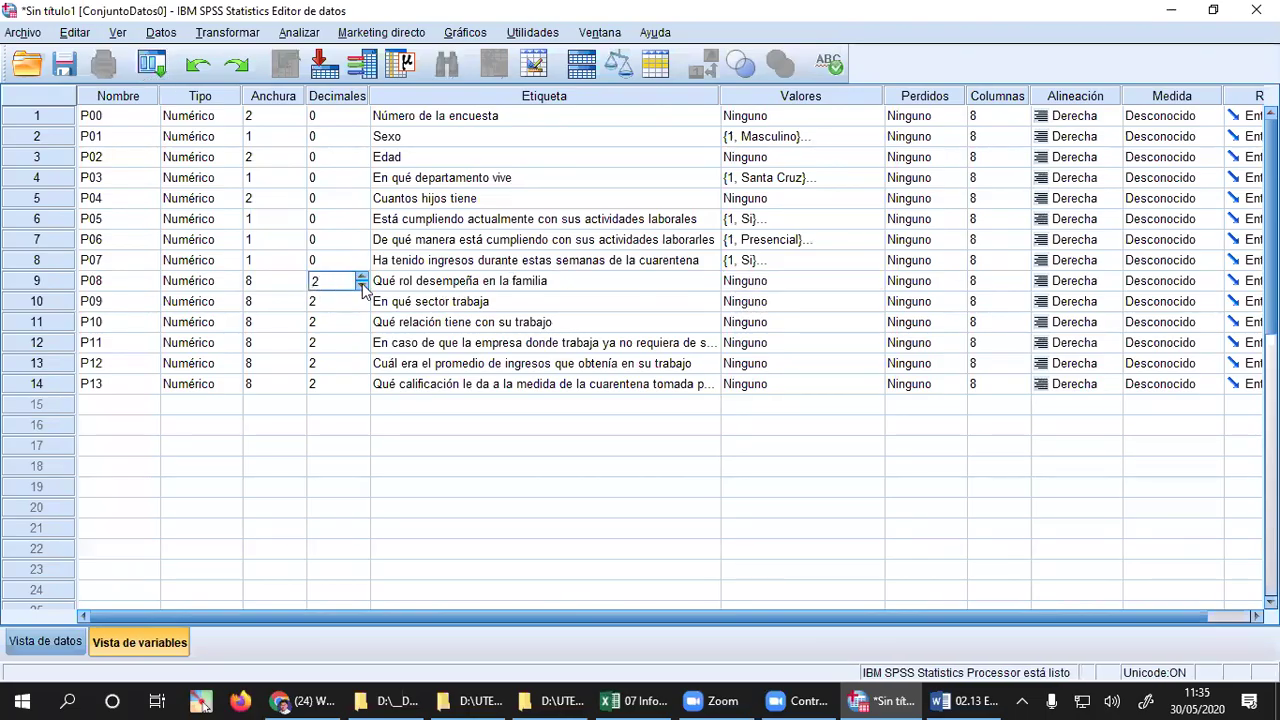
pyautogui.click(362, 287)
pyautogui.press('Tab')
pyautogui.click(298, 285)
pyautogui.click(297, 286)
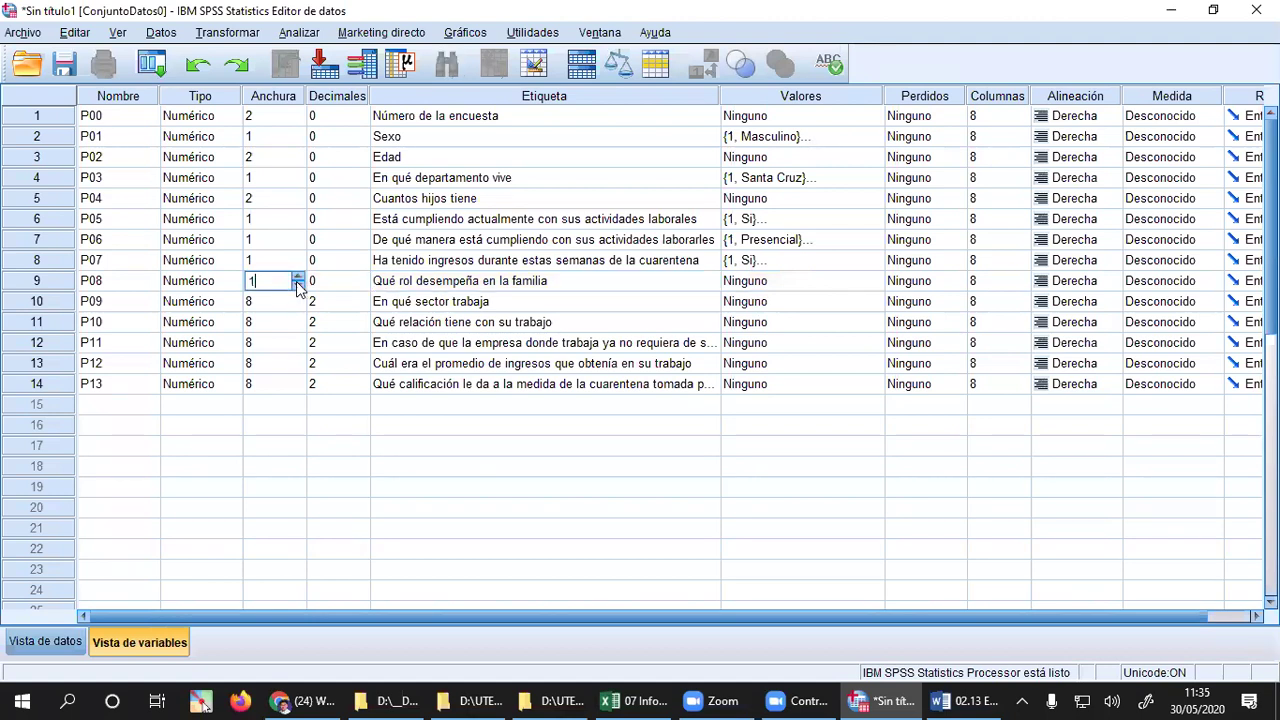
pyautogui.press('Tab')
# - Look up the answer options of question 8 in the Word survey document and return to SPSS
pyautogui.click(815, 288)
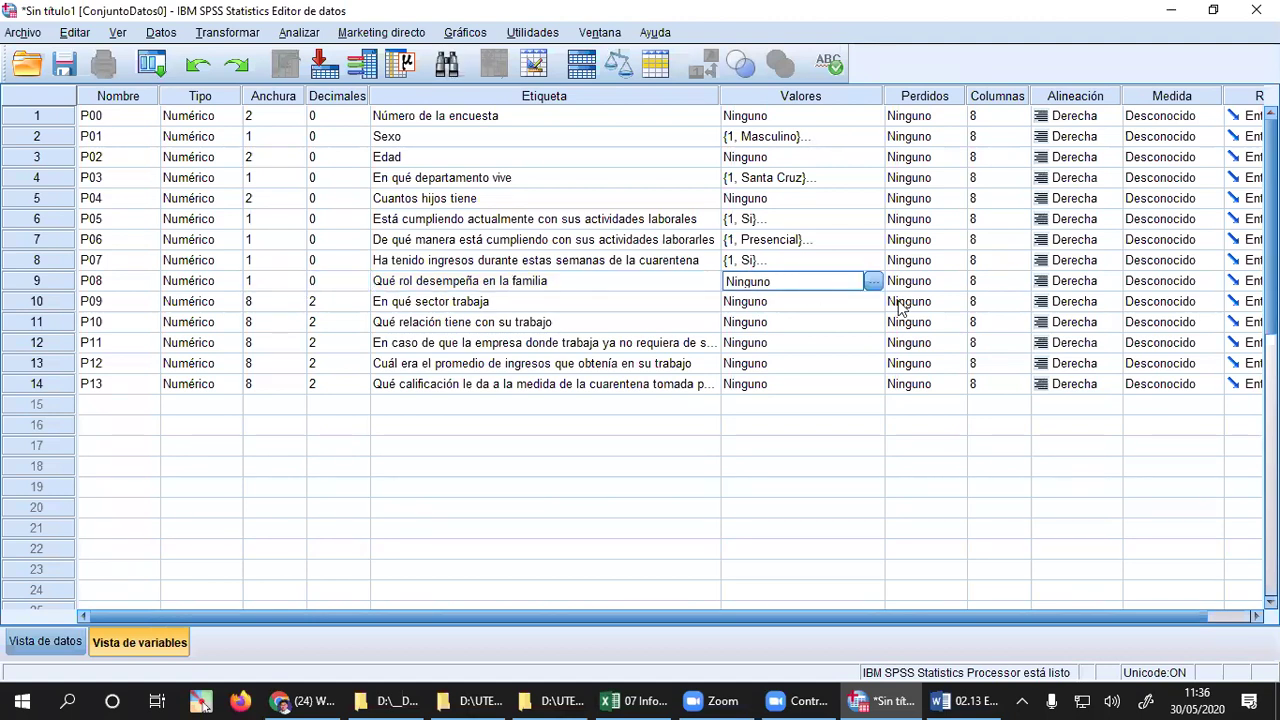
pyautogui.click(965, 701)
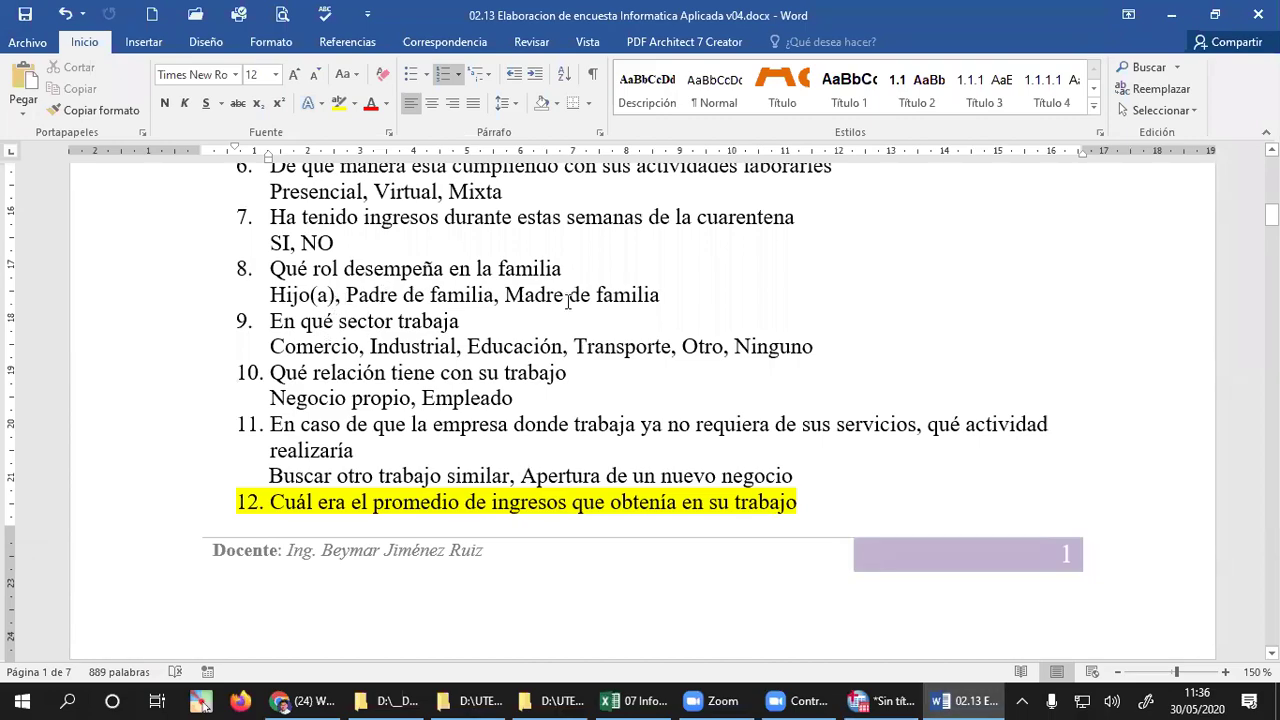
pyautogui.click(878, 701)
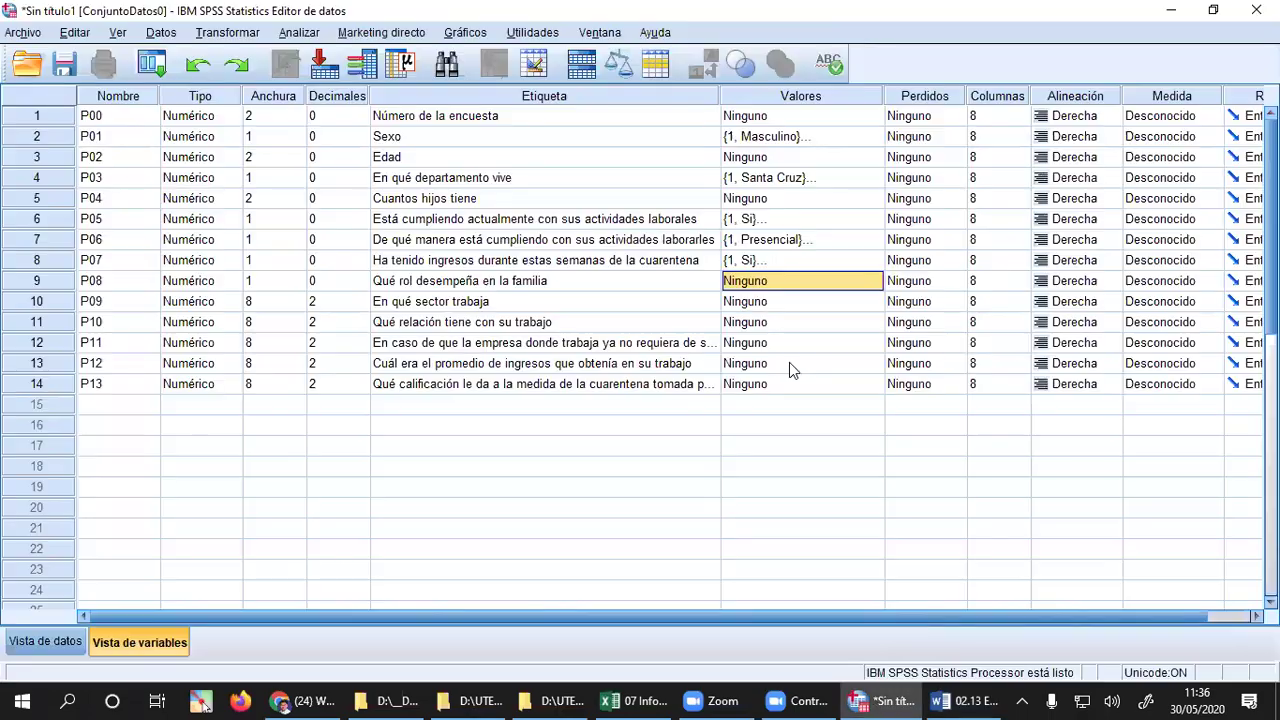
# - Open the value labels of P08 and add the labels 1 = Padre de familia and 2 = Madre de familia
pyautogui.click(873, 284)
pyautogui.write('1 = "Pad')
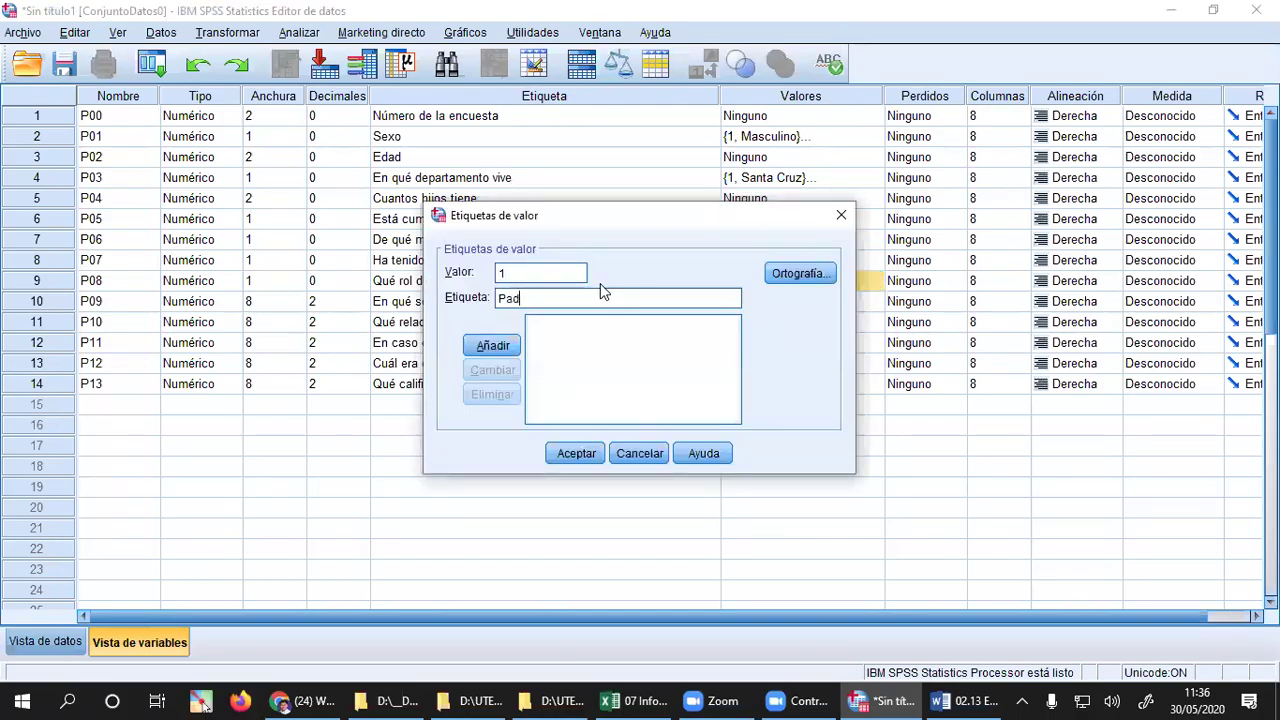
pyautogui.write('re de familia')
pyautogui.press('Return')
pyautogui.write('2')
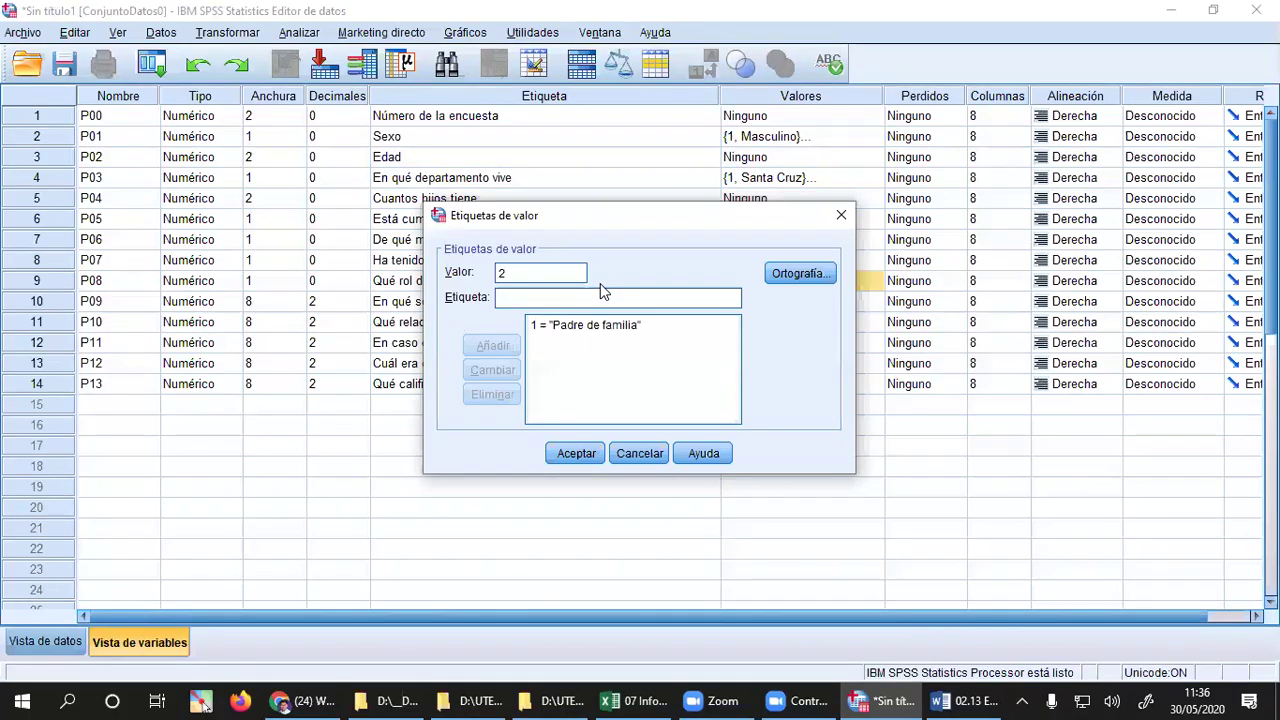
pyautogui.write('Madre d')
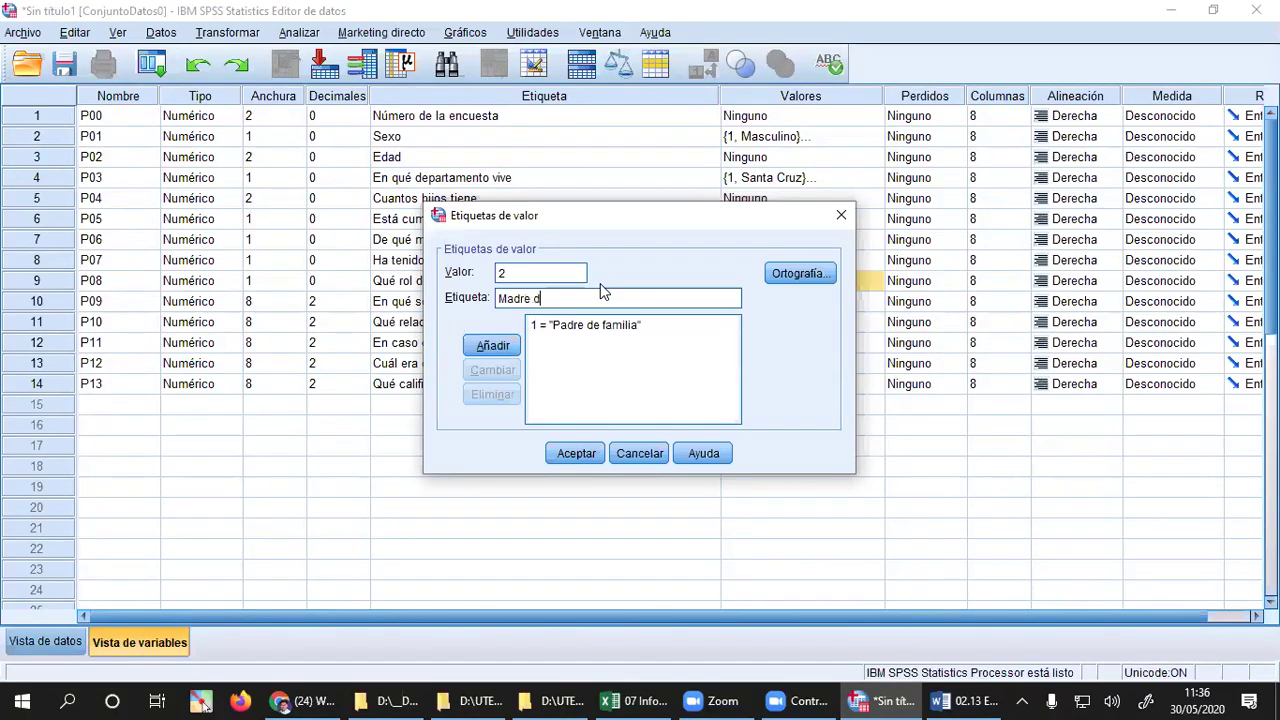
pyautogui.write('e familia')
pyautogui.press('Return')
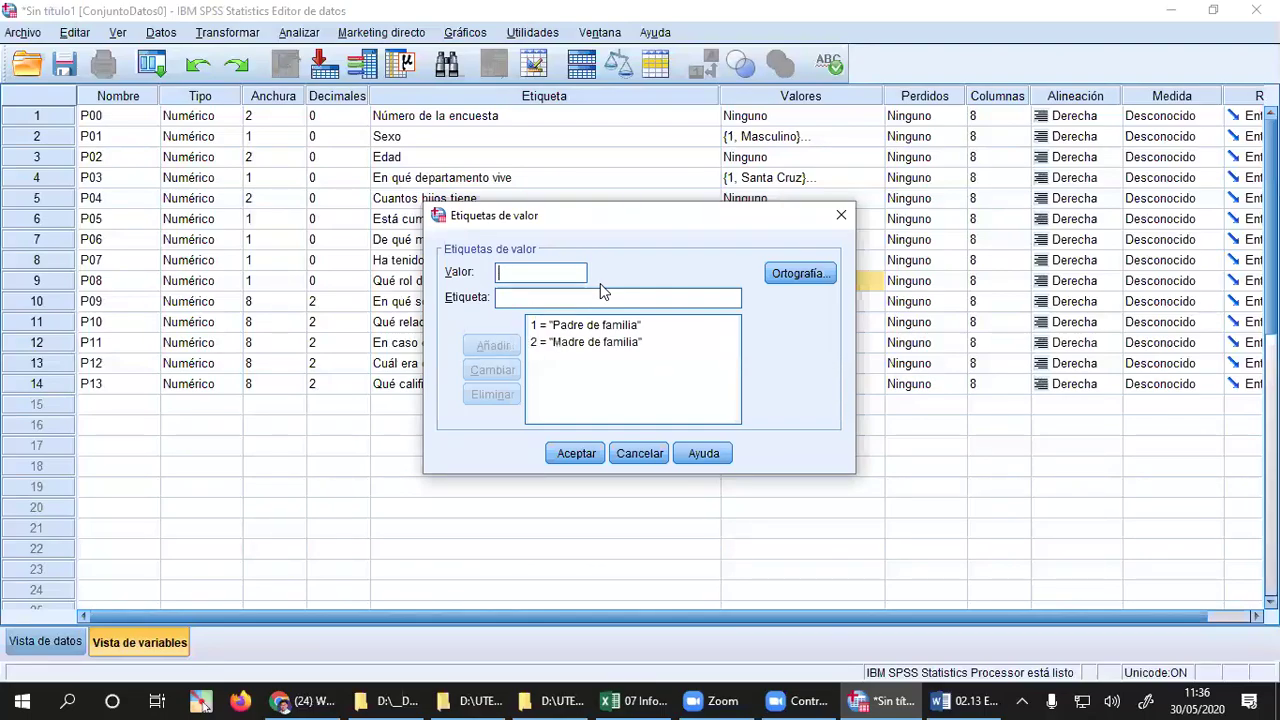
# - Add the value label 3 = Hijo(a) for P08 and accept the value labels
pyautogui.write('h')
pyautogui.press('BackSpace')
pyautogui.write('Hio')
pyautogui.press('BackSpace')
pyautogui.write('jo(')
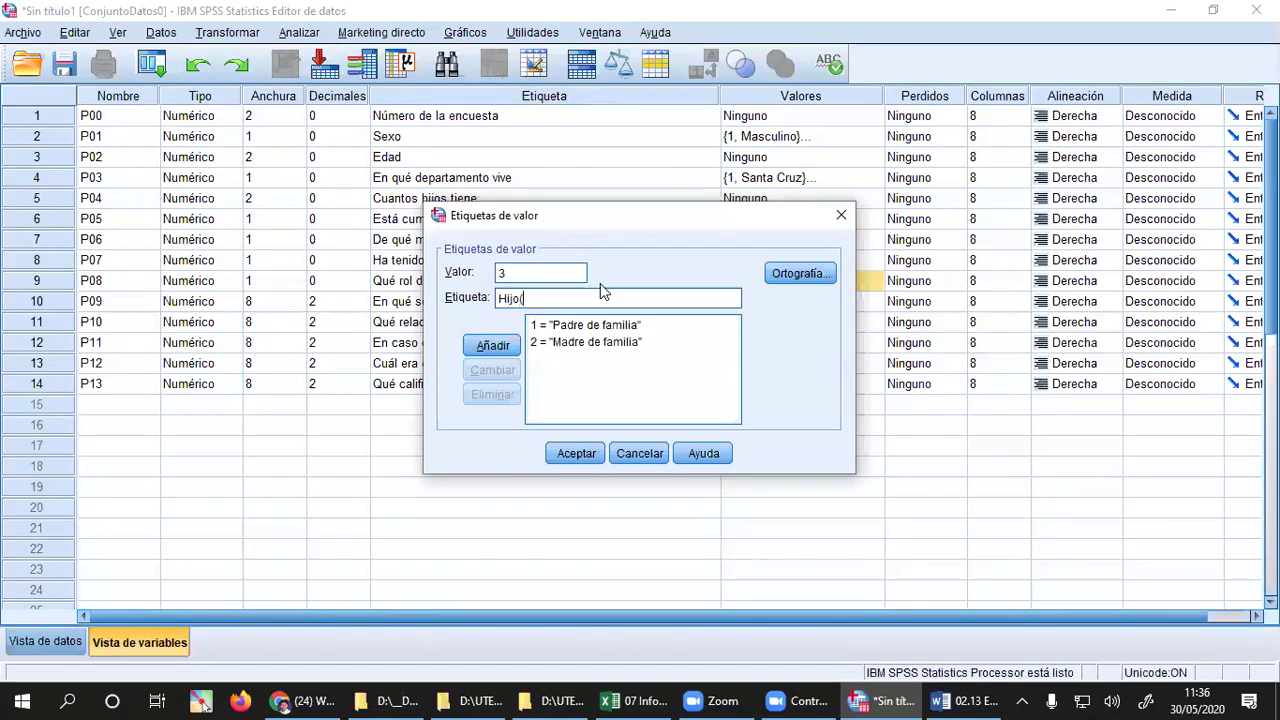
pyautogui.write('a)')
pyautogui.press('Return')
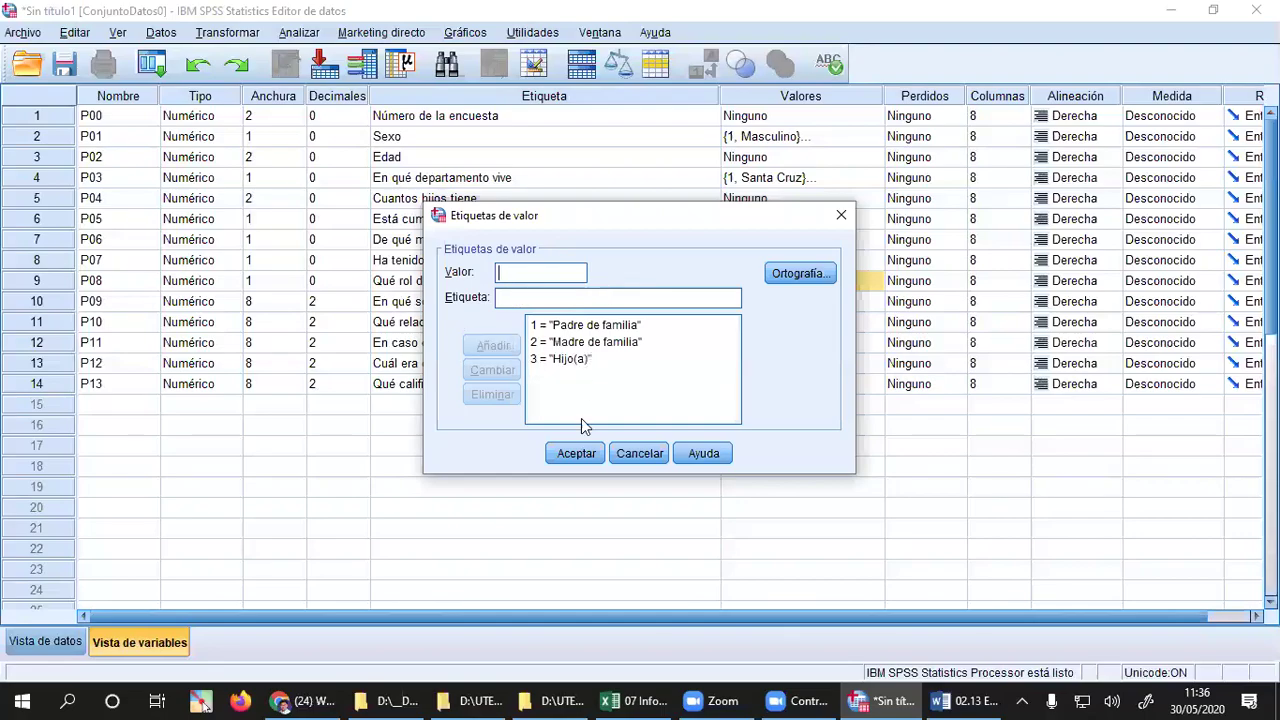
pyautogui.click(575, 453)
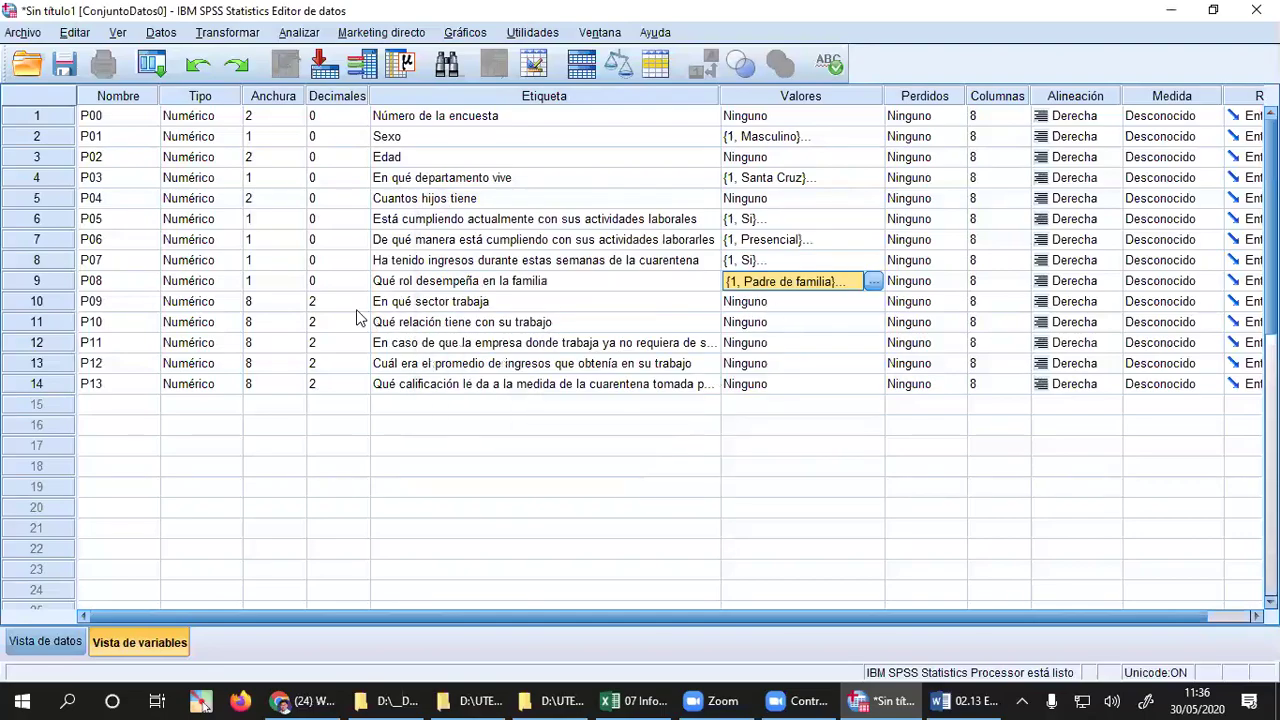
# - Look up the answer options of question 9 (En qué sector trabaja) in the Word survey document and return to SPSS
pyautogui.click(455, 303)
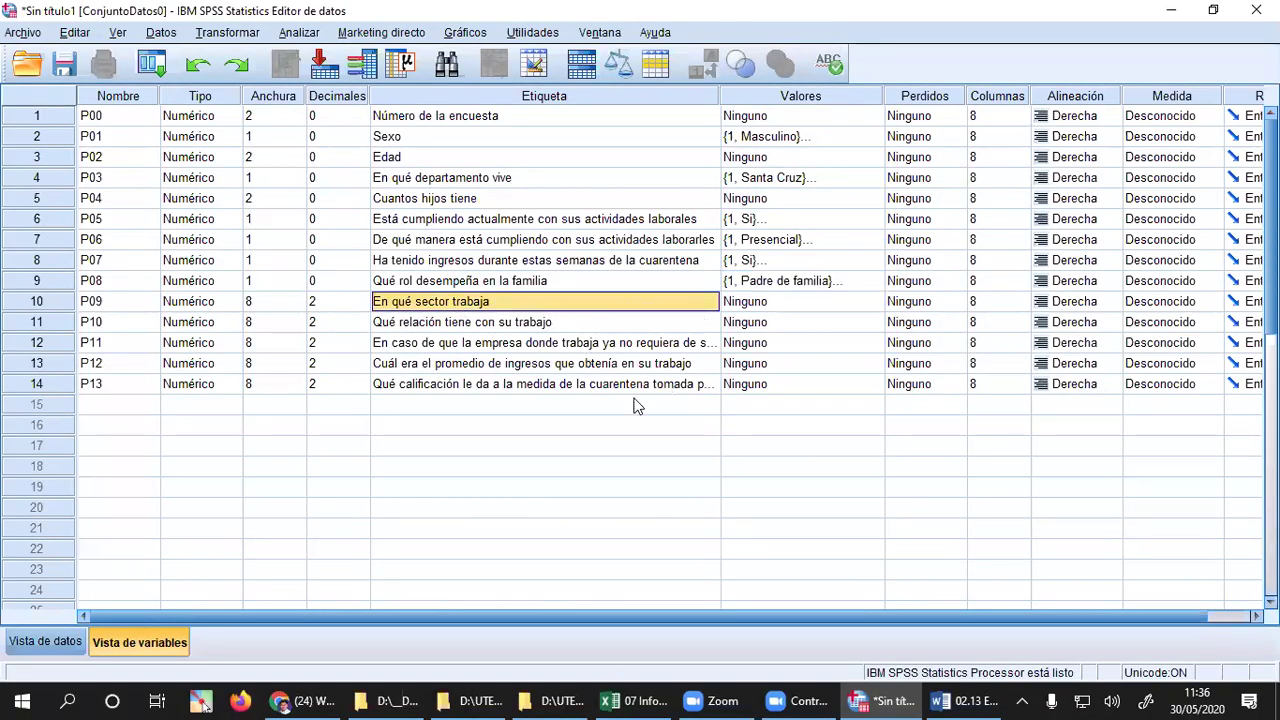
pyautogui.moveTo(975, 698)
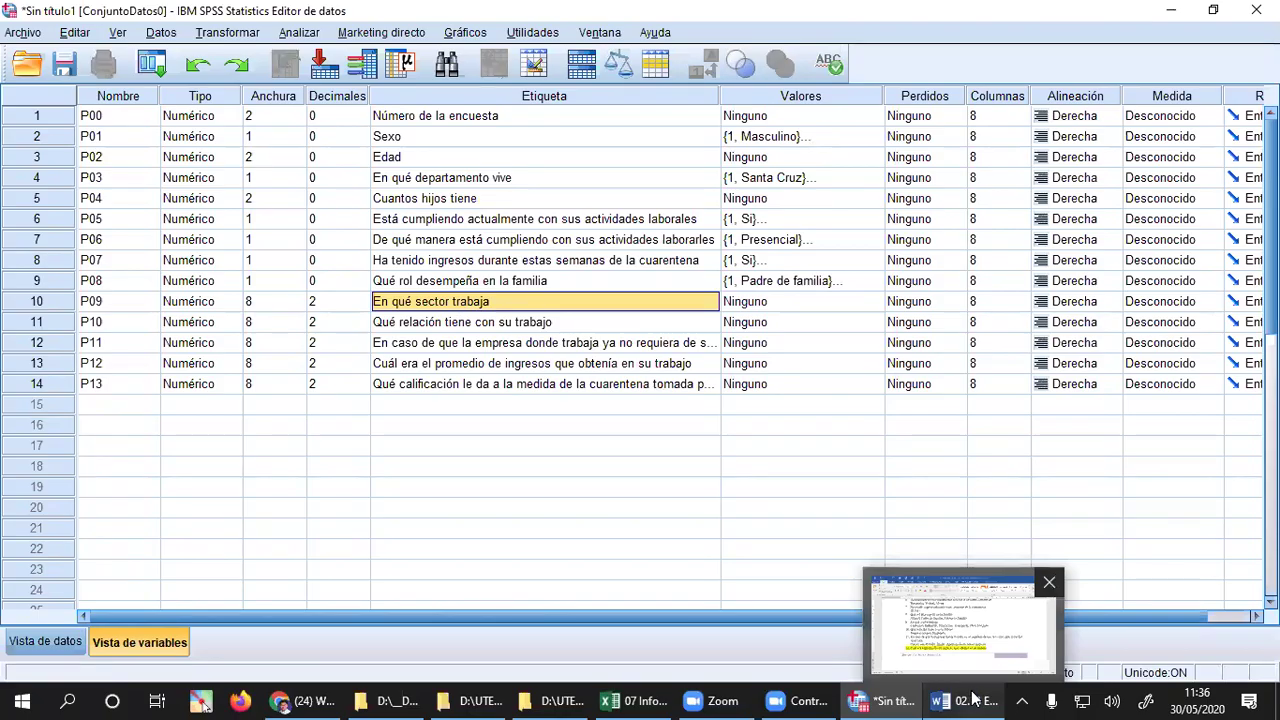
pyautogui.click(880, 592)
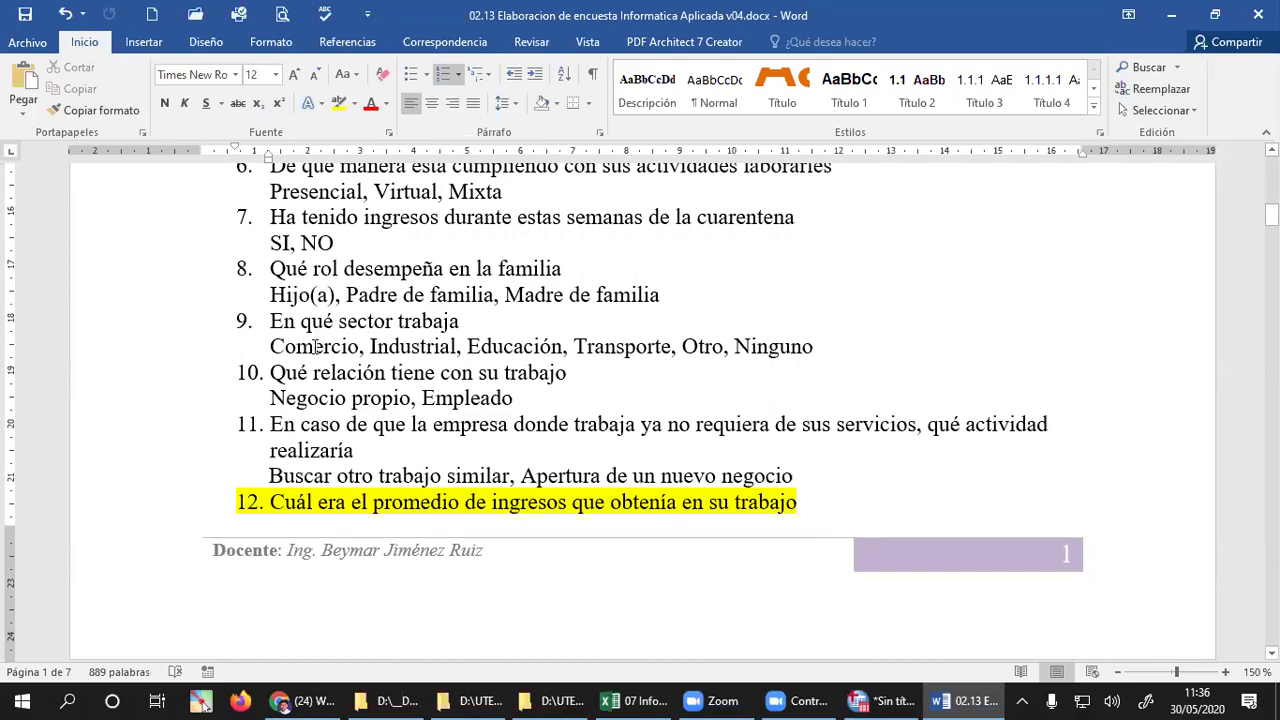
pyautogui.doubleClick(312, 347)
pyautogui.tripleClick(305, 358)
pyautogui.click(425, 373)
pyautogui.click(888, 700)
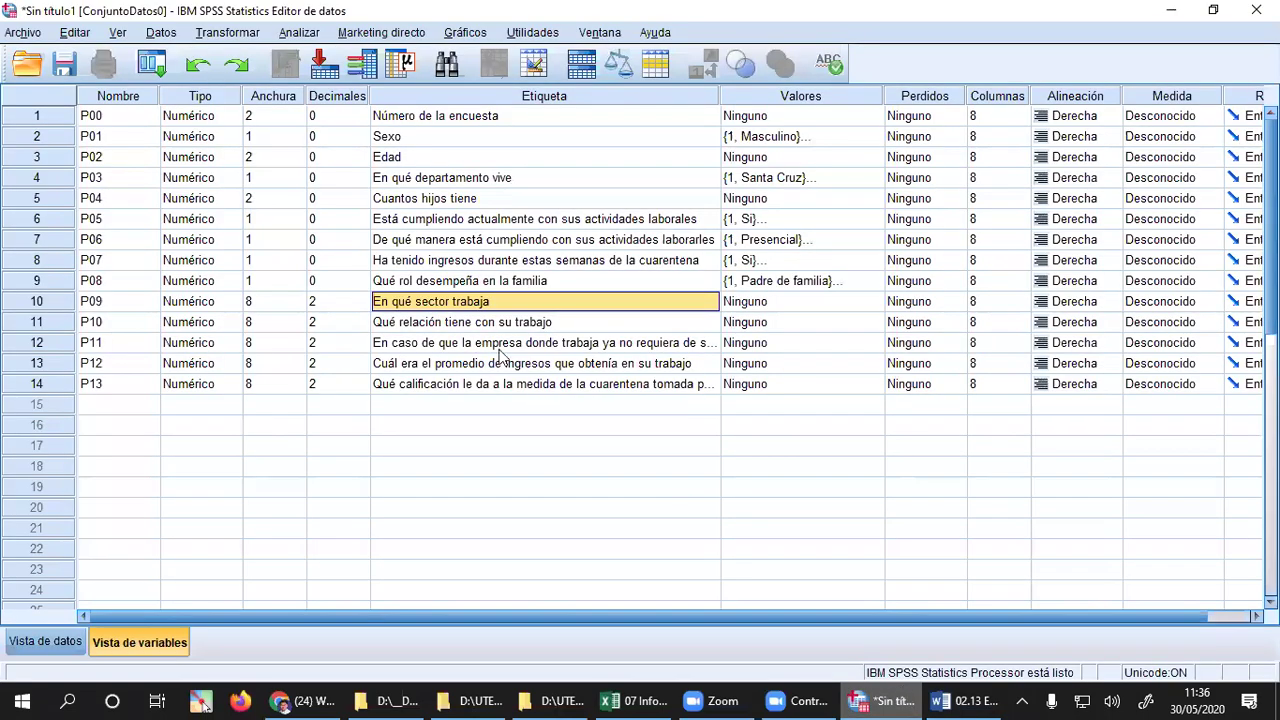
# - Set variable P09 (En qué sector trabaja) to 0 decimals and a width of 1
pyautogui.click(322, 302)
pyautogui.press('BackSpace')
pyautogui.write('1')
pyautogui.press('BackSpace')
pyautogui.write('0')
pyautogui.press('Tab')
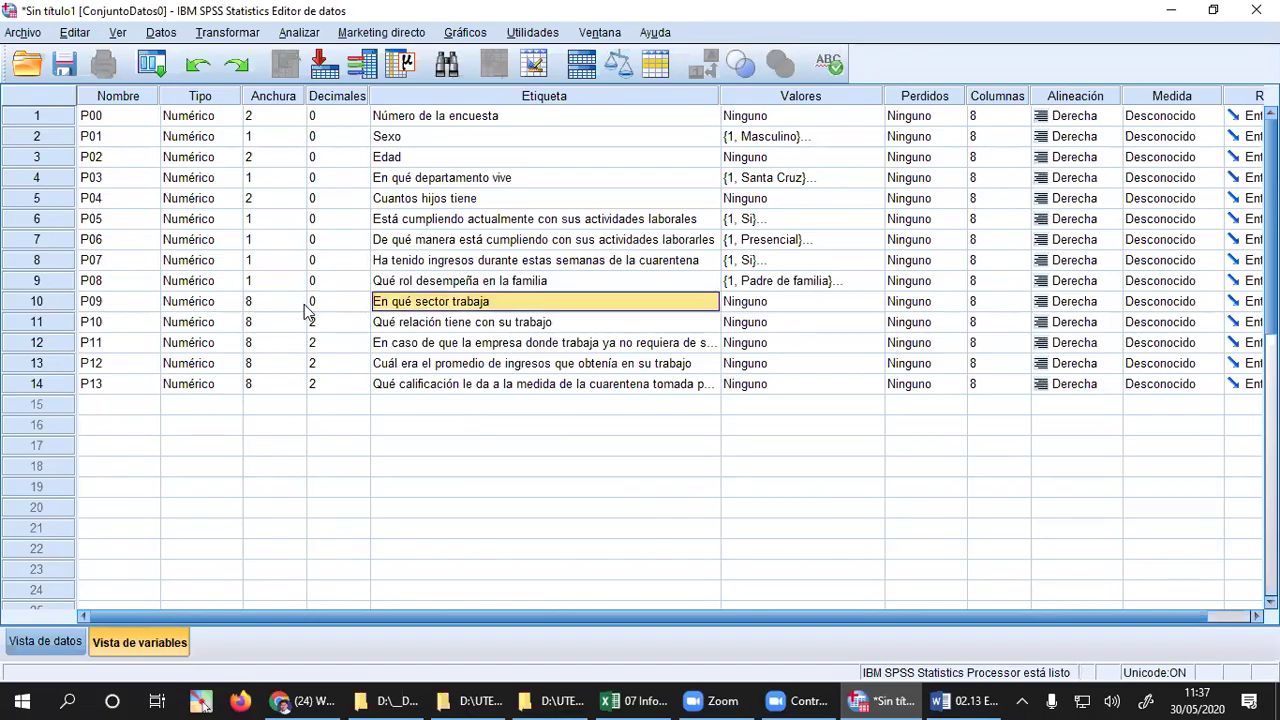
pyautogui.click(304, 304)
pyautogui.click(300, 306)
pyautogui.press('BackSpace')
pyautogui.write('1')
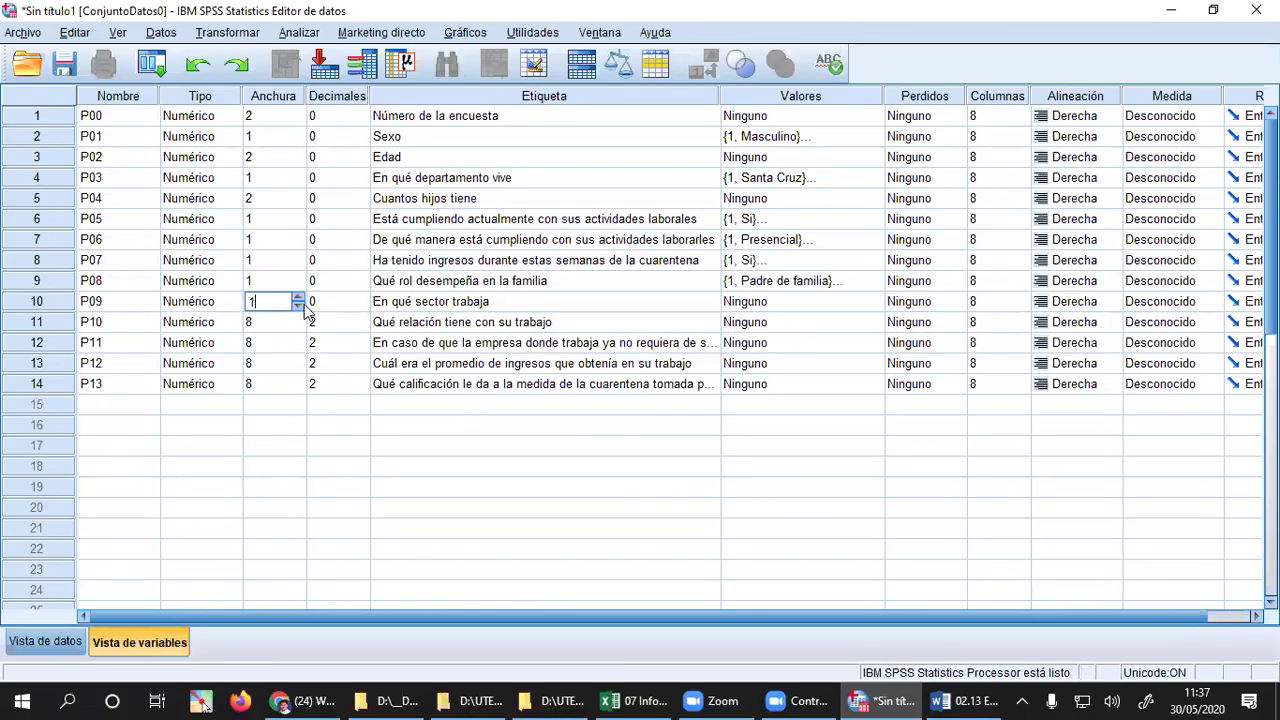
# - Open the value labels of P09 and add the label 1 = Comercio
pyautogui.click(778, 302)
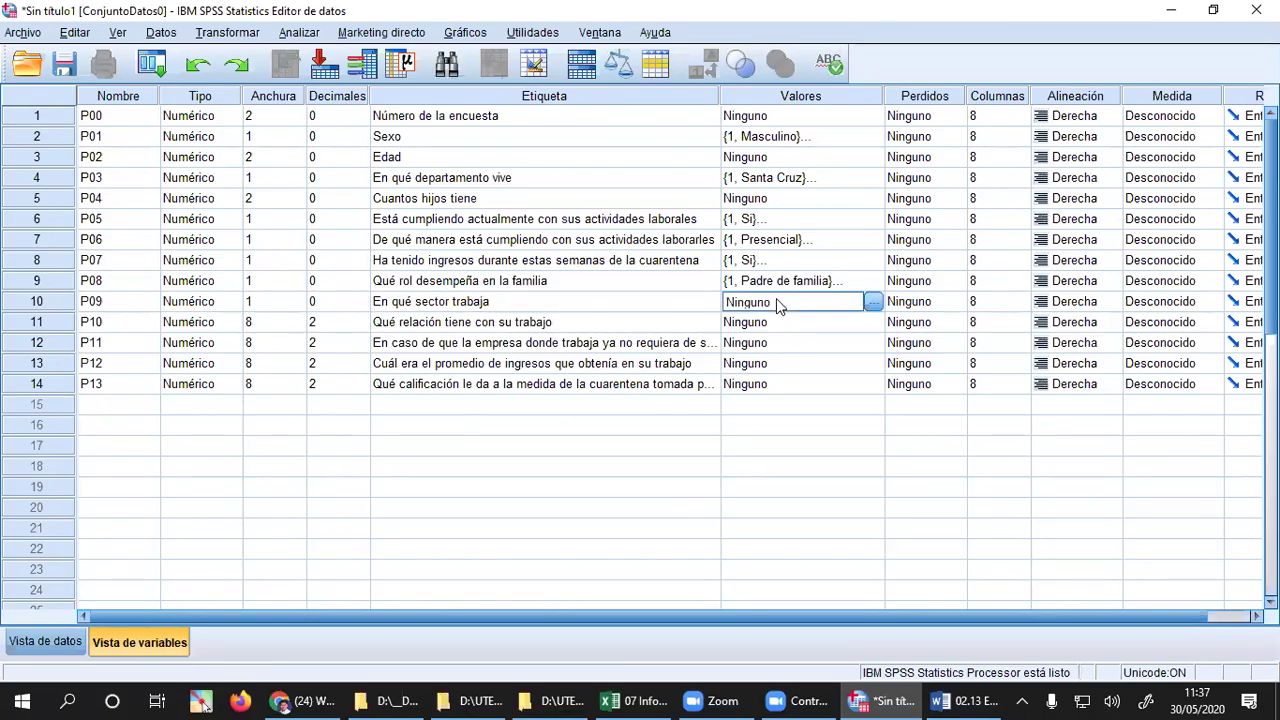
pyautogui.click(871, 302)
pyautogui.write('1')
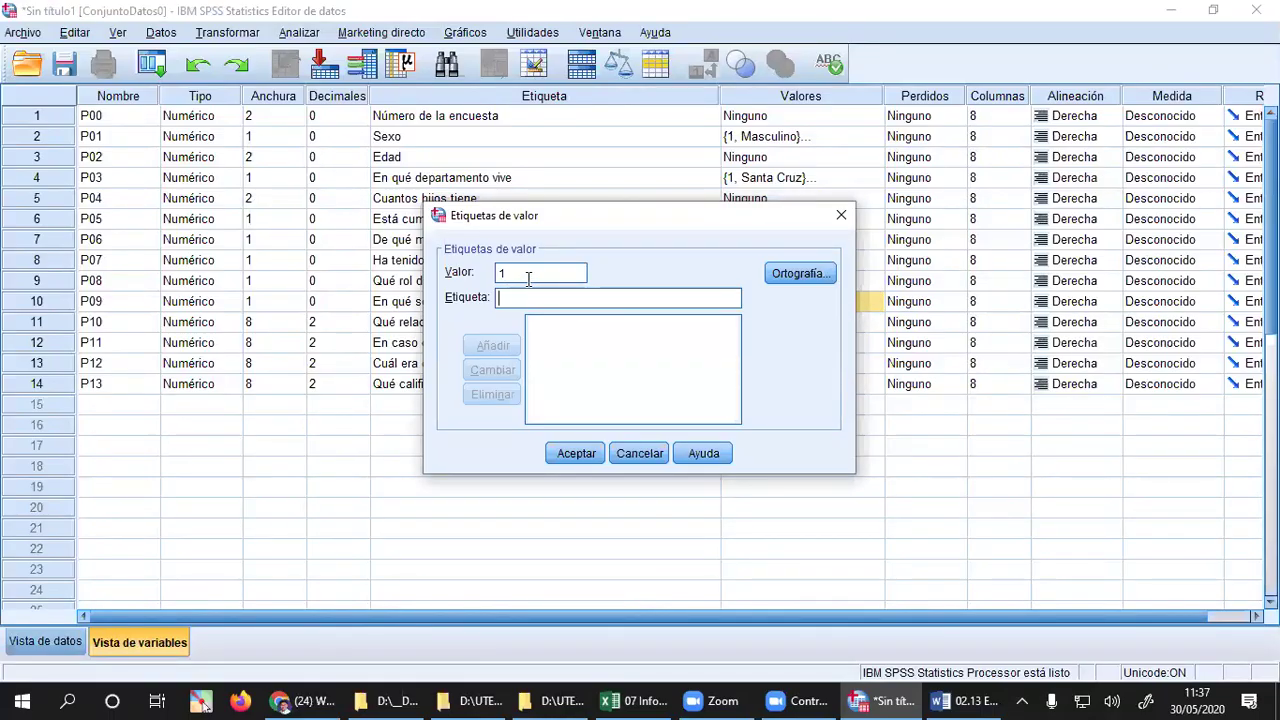
pyautogui.press('Tab')
pyautogui.write('Comercio')
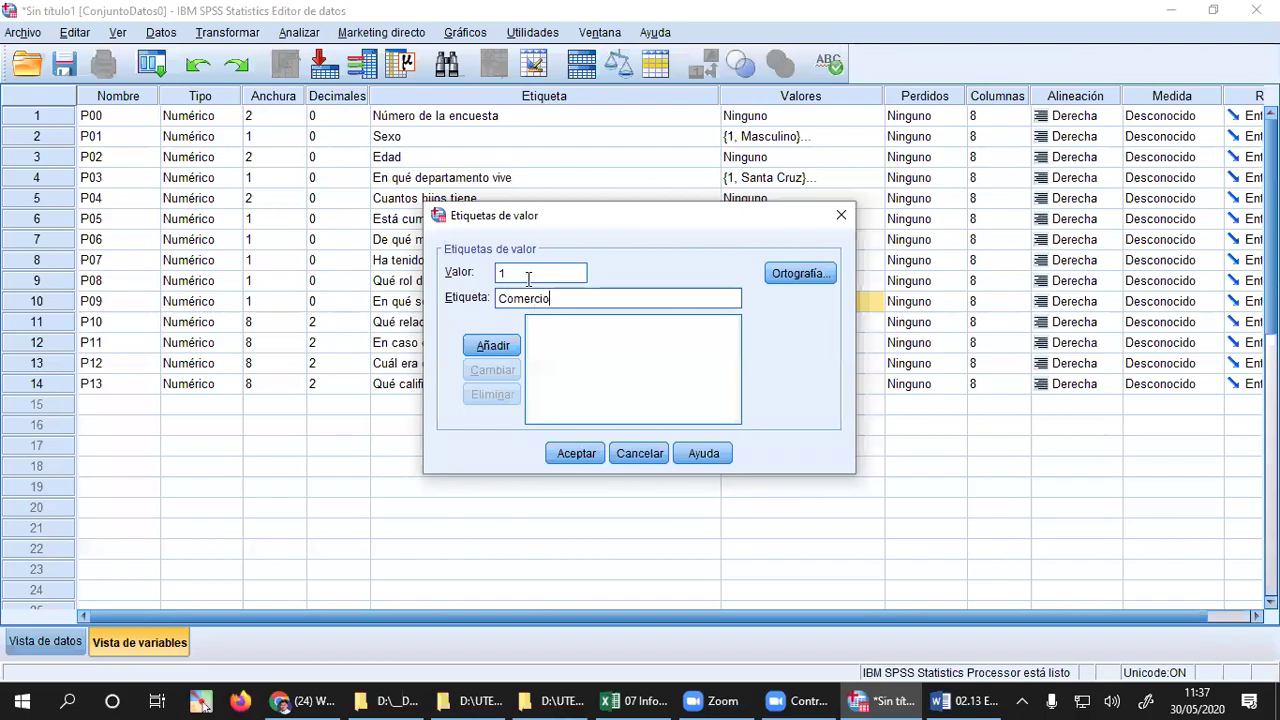
pyautogui.press('Return')
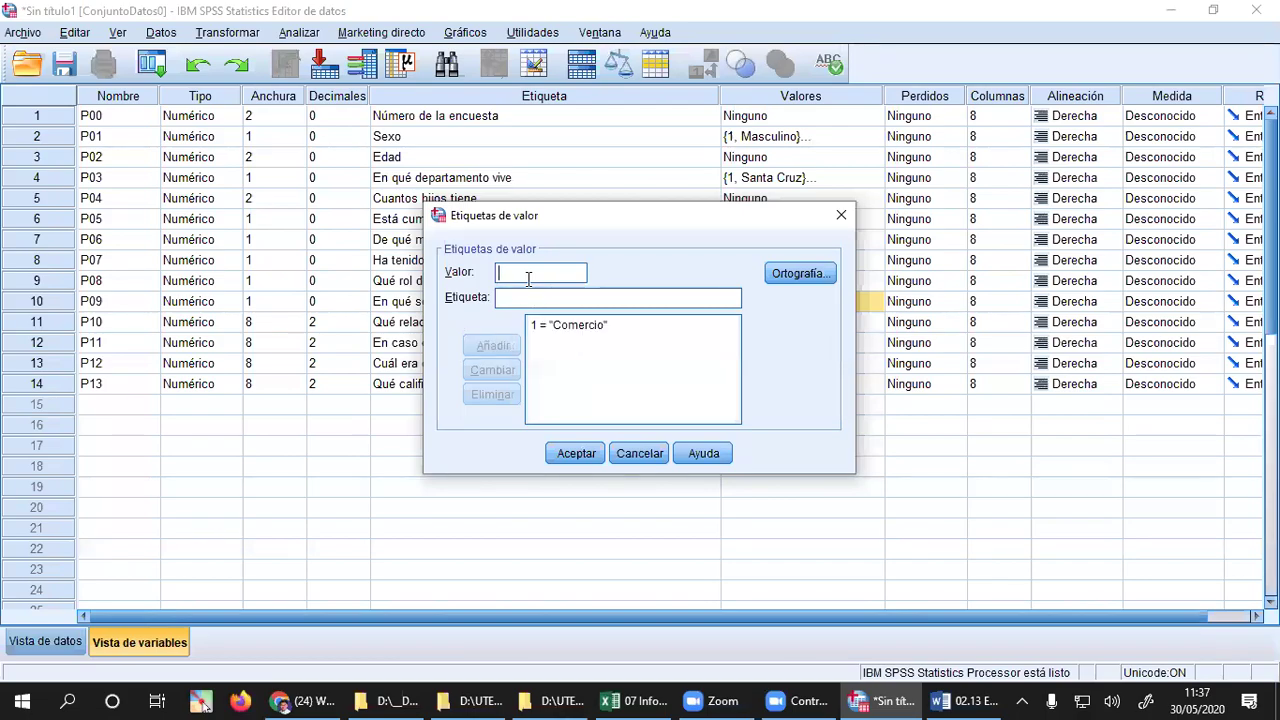
# - Check the second answer option of question 9 in the Word survey document and return to the SPSS value labels
pyautogui.click(945, 700)
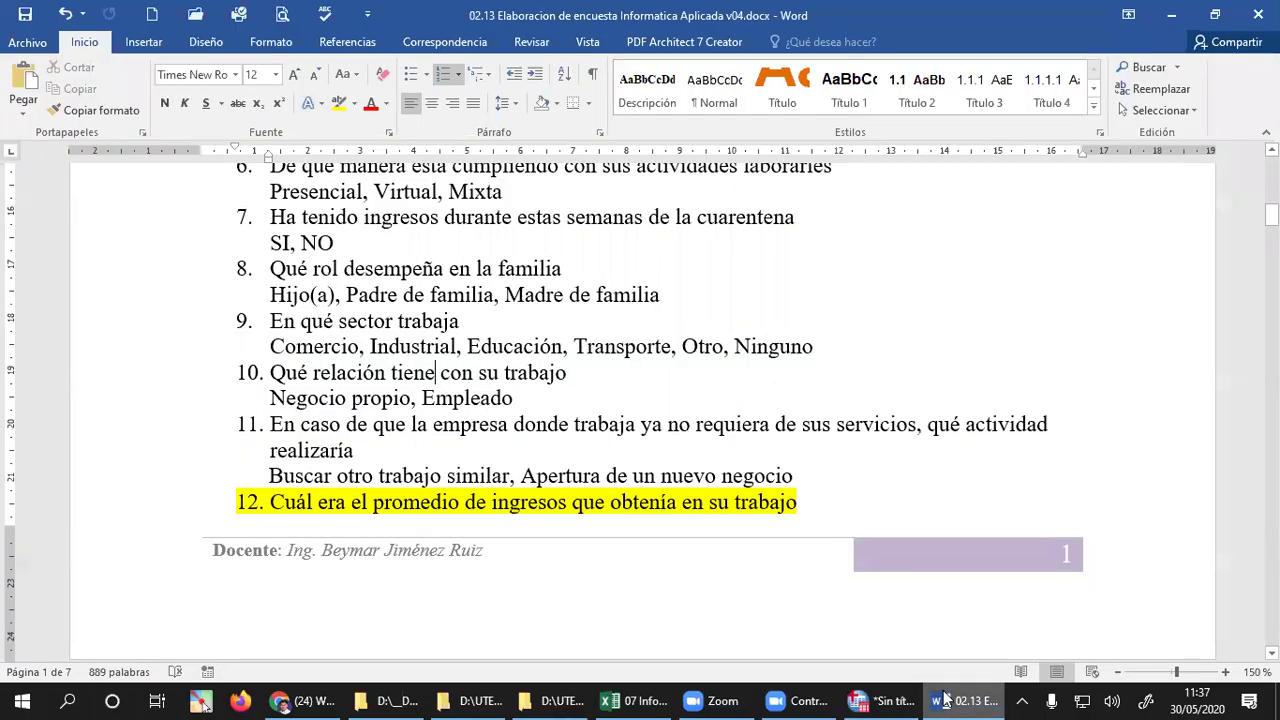
pyautogui.doubleClick(423, 347)
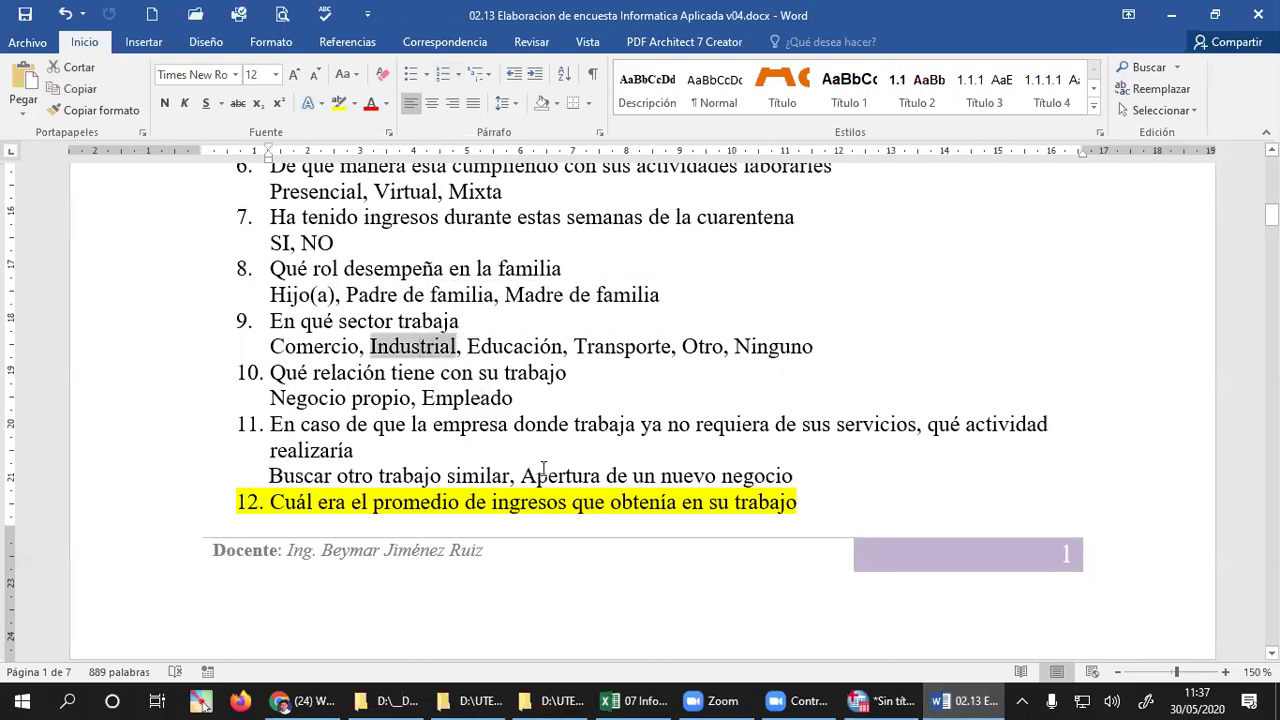
pyautogui.click(543, 450)
pyautogui.click(791, 700)
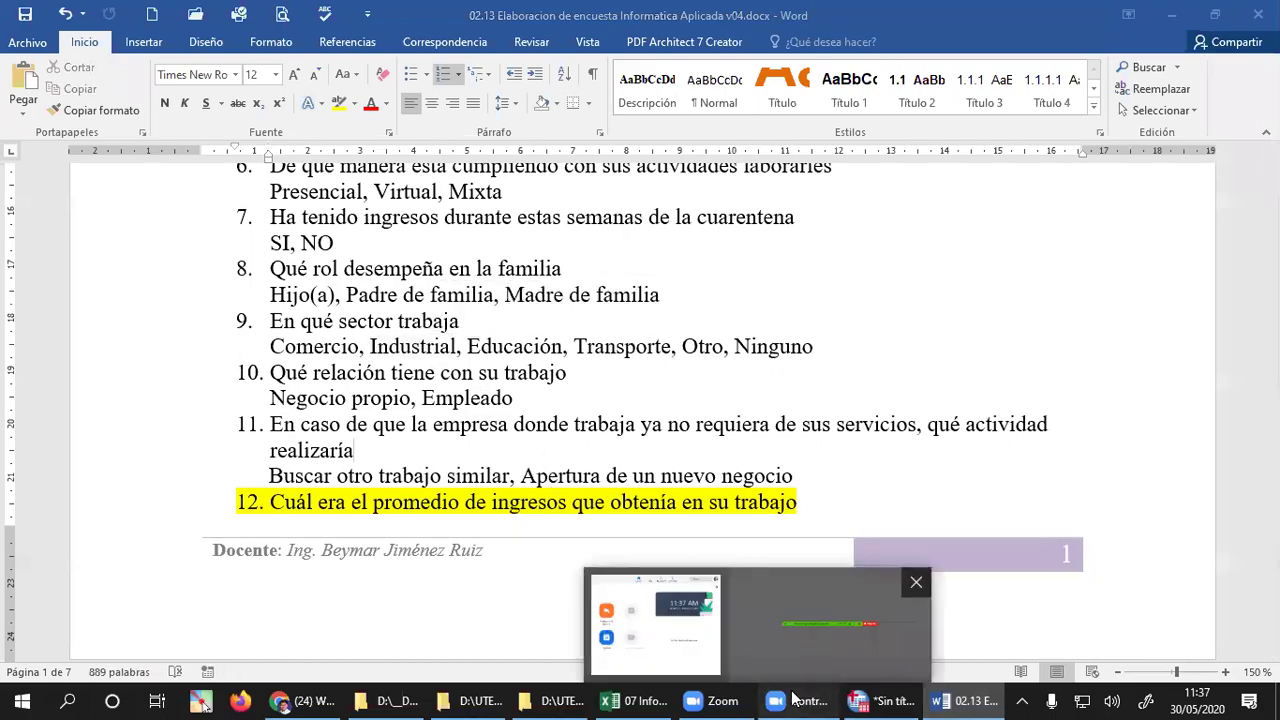
pyautogui.click(880, 700)
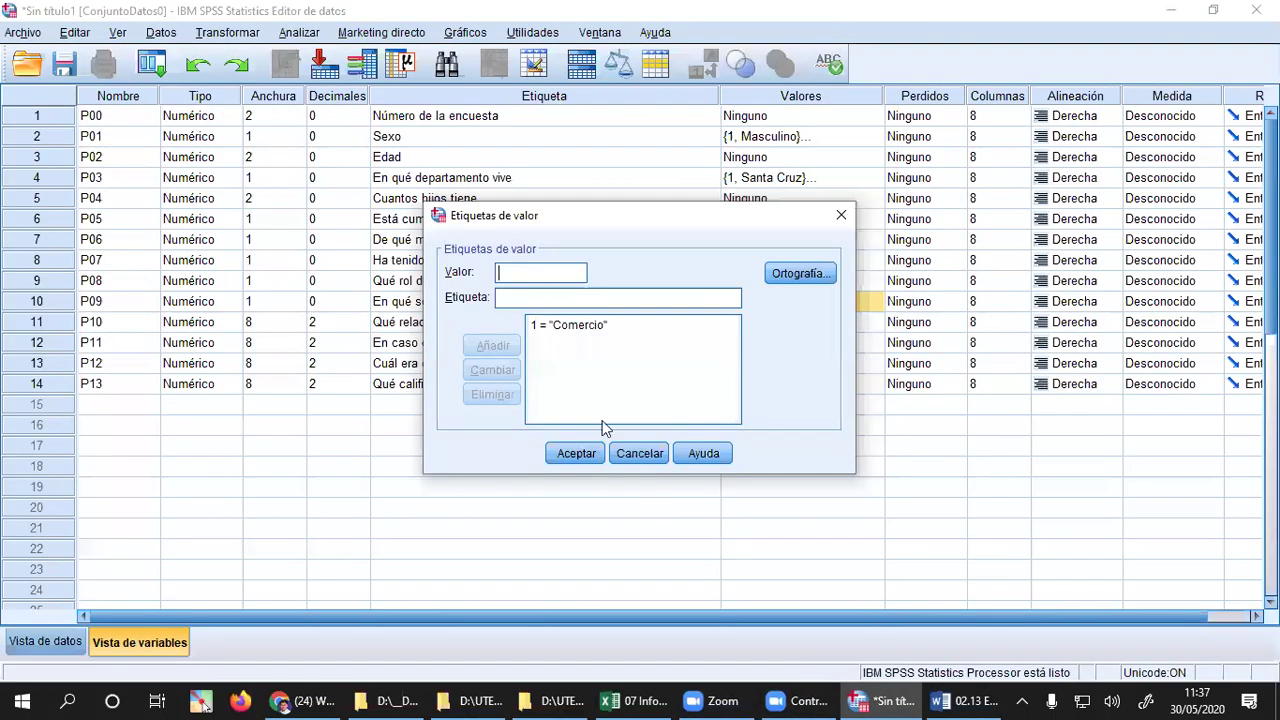
# - Add the value label 2 = Industria to variable P09
pyautogui.write('2')
pyautogui.write('Industri')
pyautogui.write('a')
pyautogui.press('Tab')
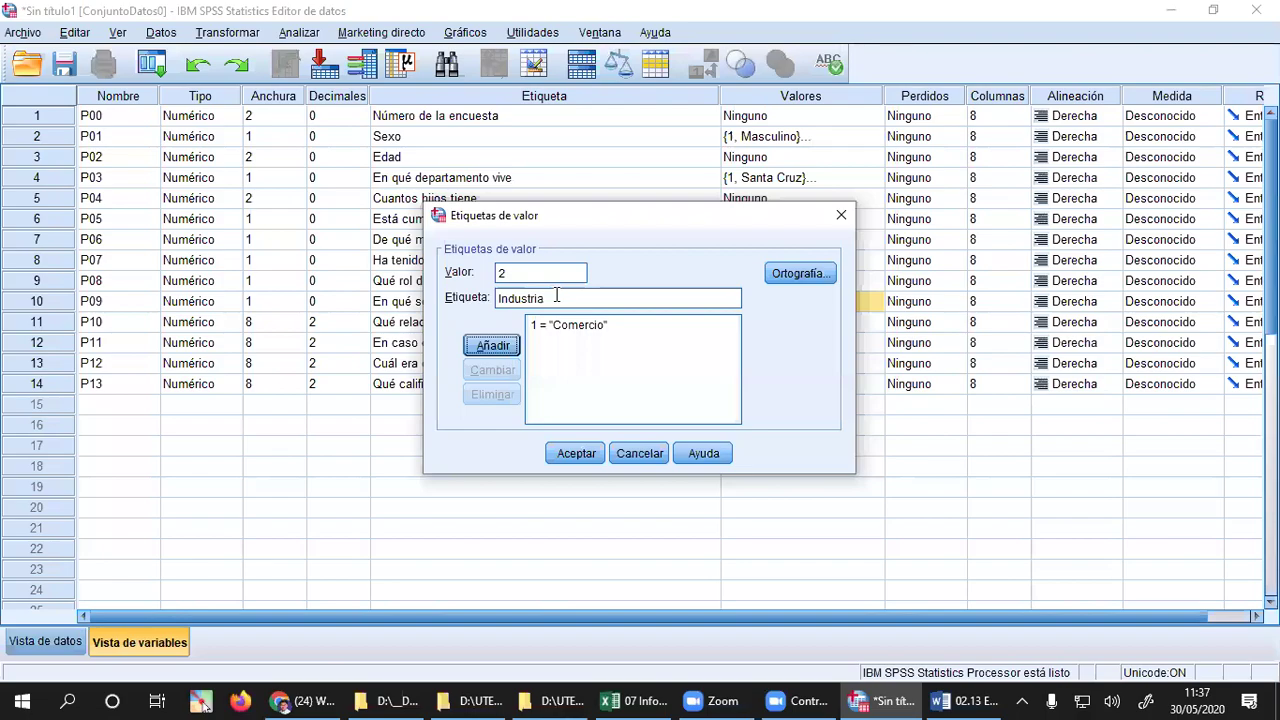
pyautogui.click(552, 297)
pyautogui.press('Return')
# - Add the value labels 3 = Transporte and 4 = Educación to variable P09
pyautogui.click(539, 275)
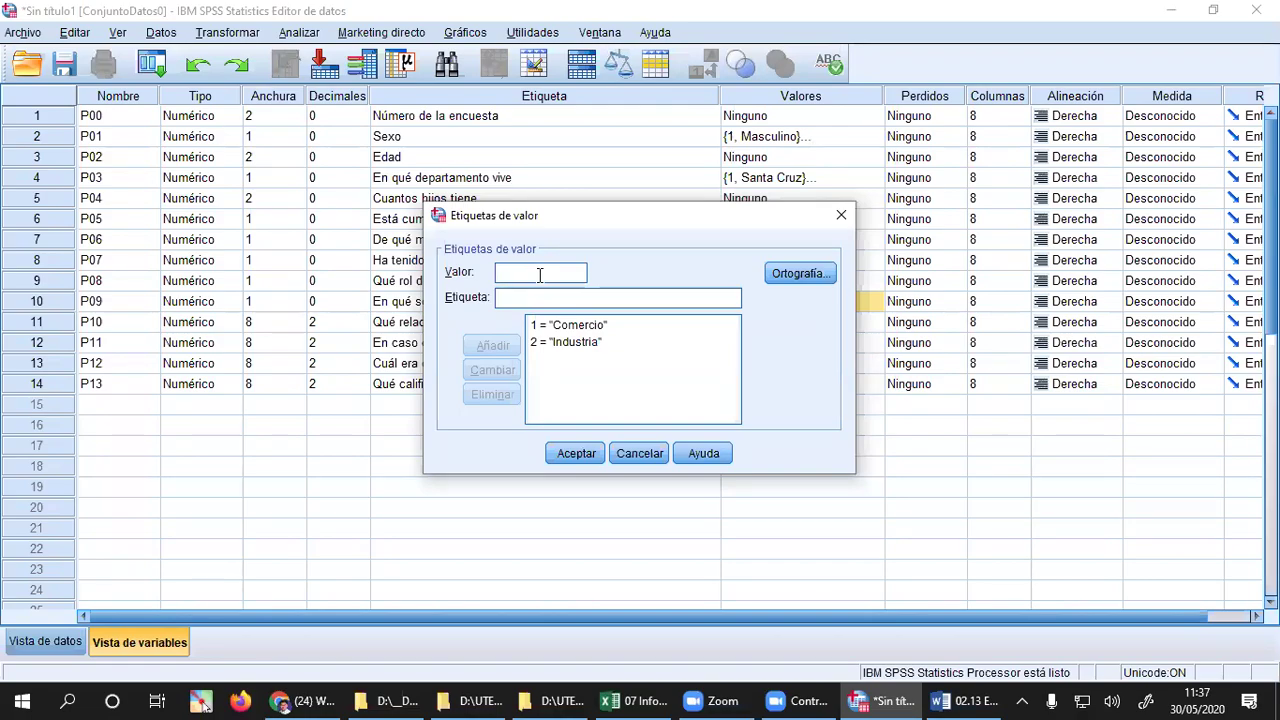
pyautogui.write('3 = "T')
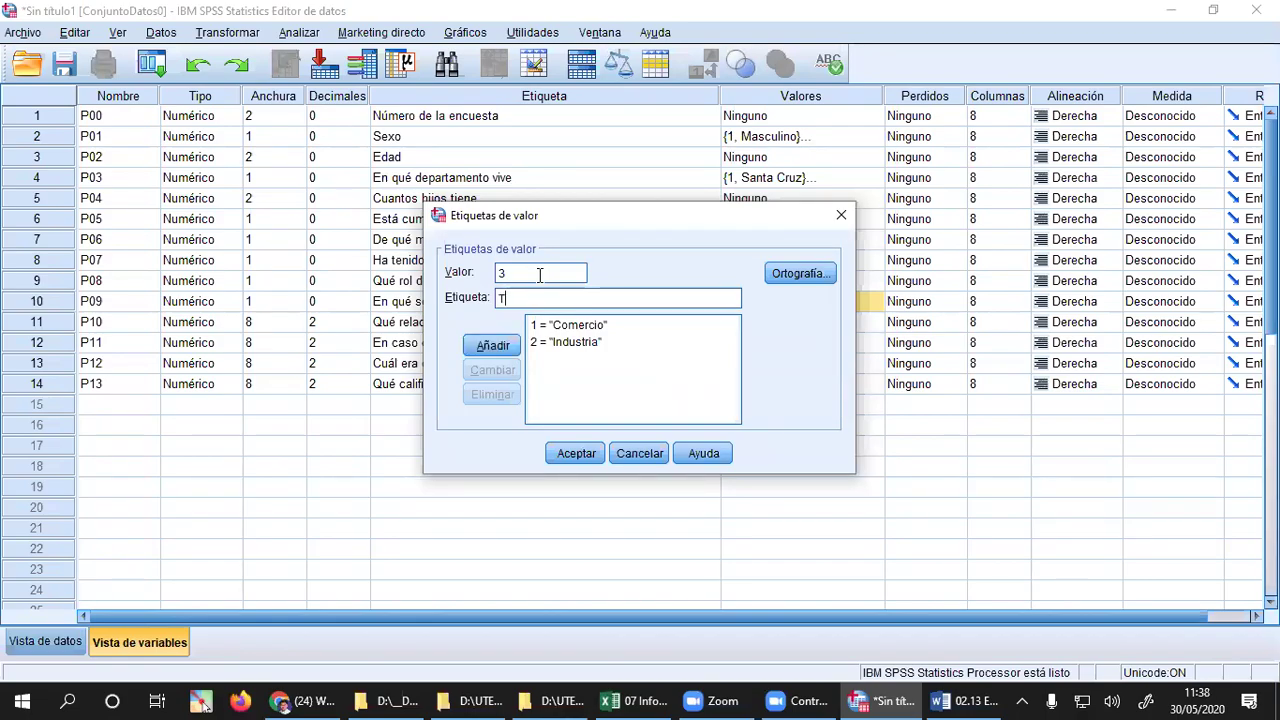
pyautogui.write('ransporte')
pyautogui.press('Return')
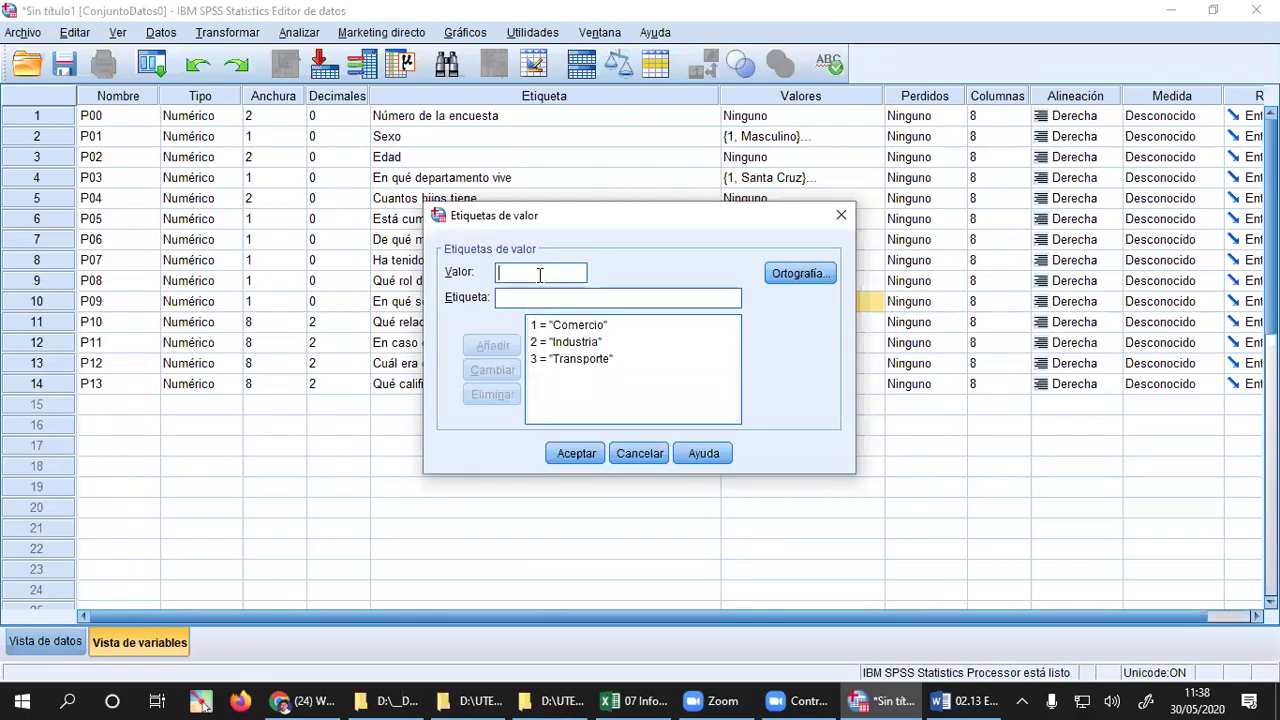
pyautogui.write('4Educación')
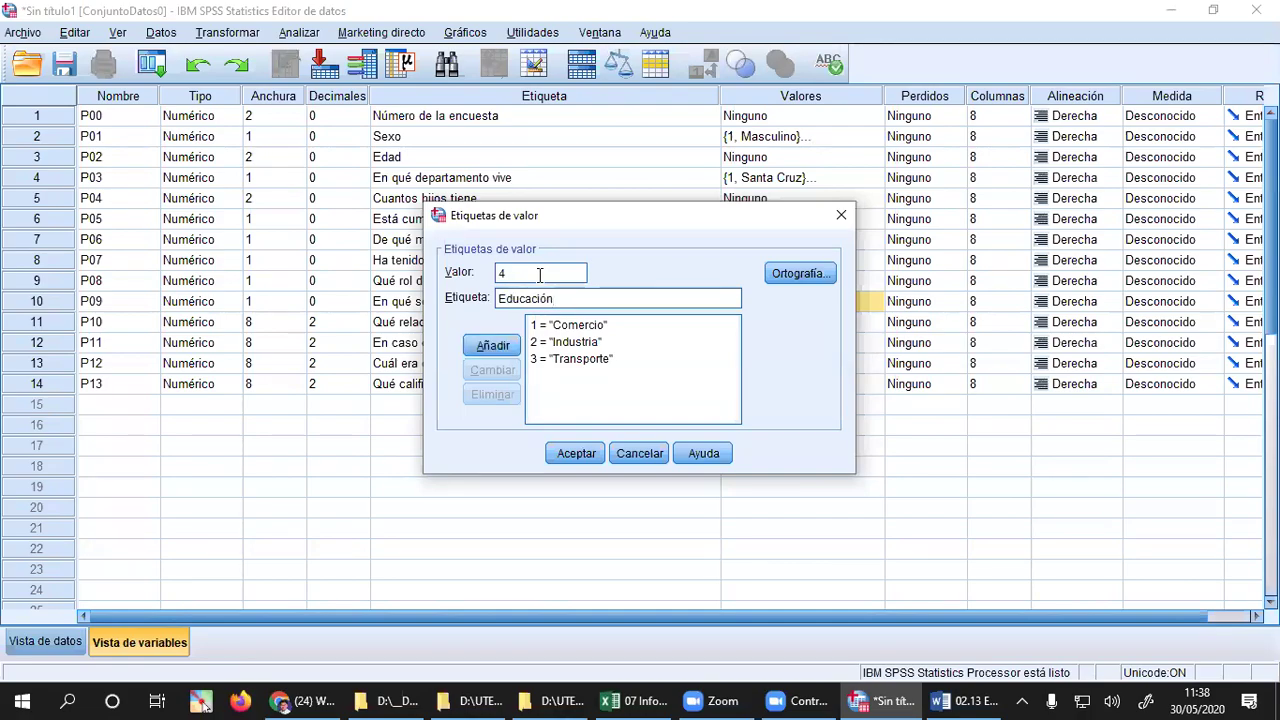
pyautogui.press('Return')
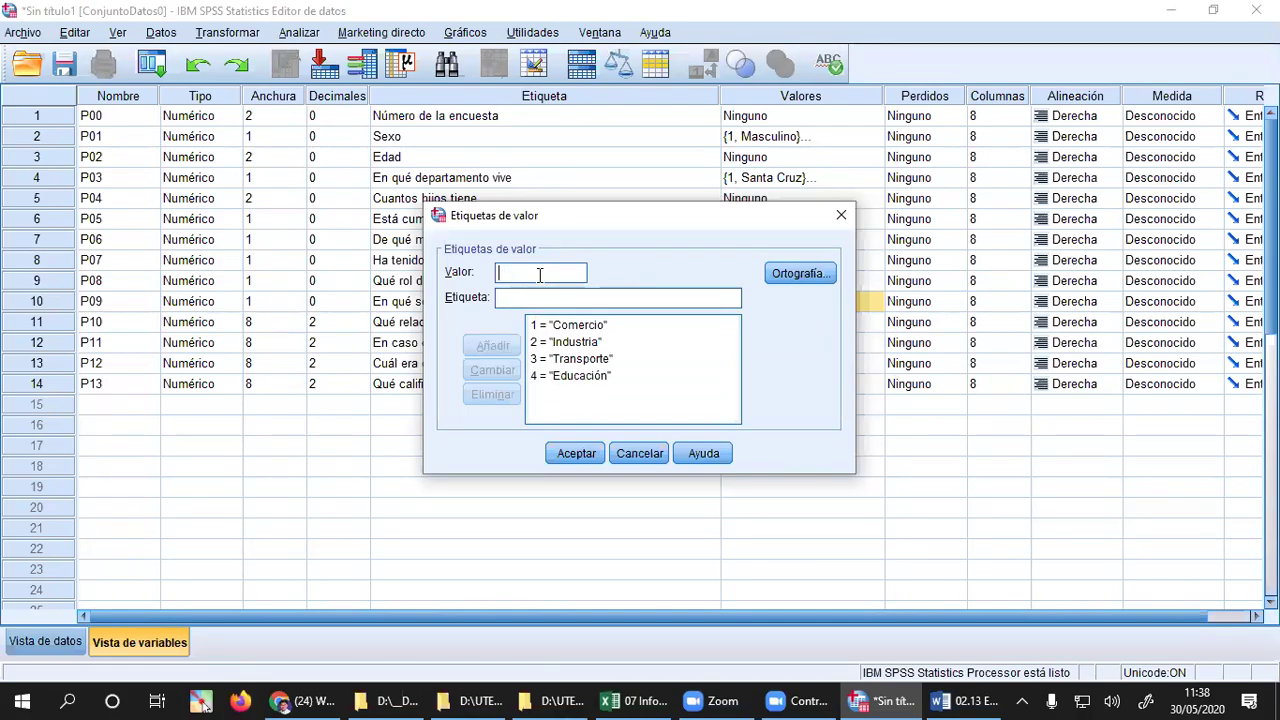
# - Check the remaining options of question 9 in the Word survey document, then add the value label 5 = Otro to P09 in SPSS
pyautogui.click(965, 700)
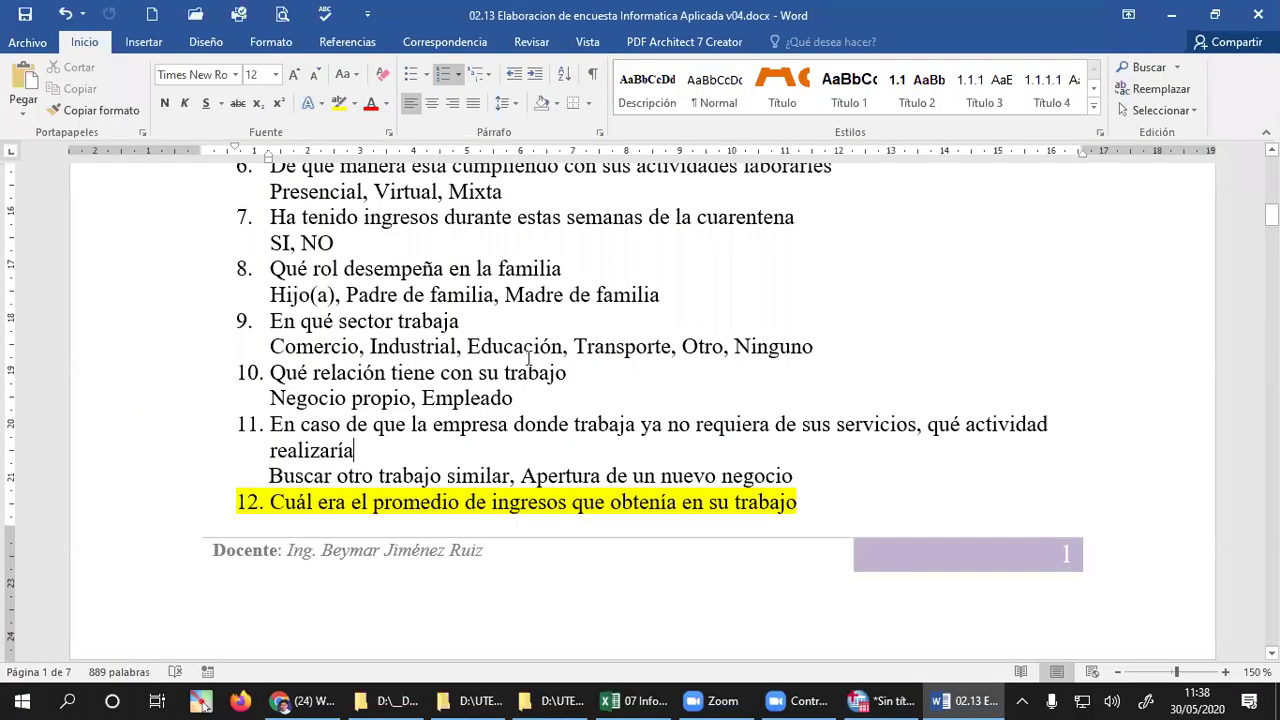
pyautogui.click(862, 700)
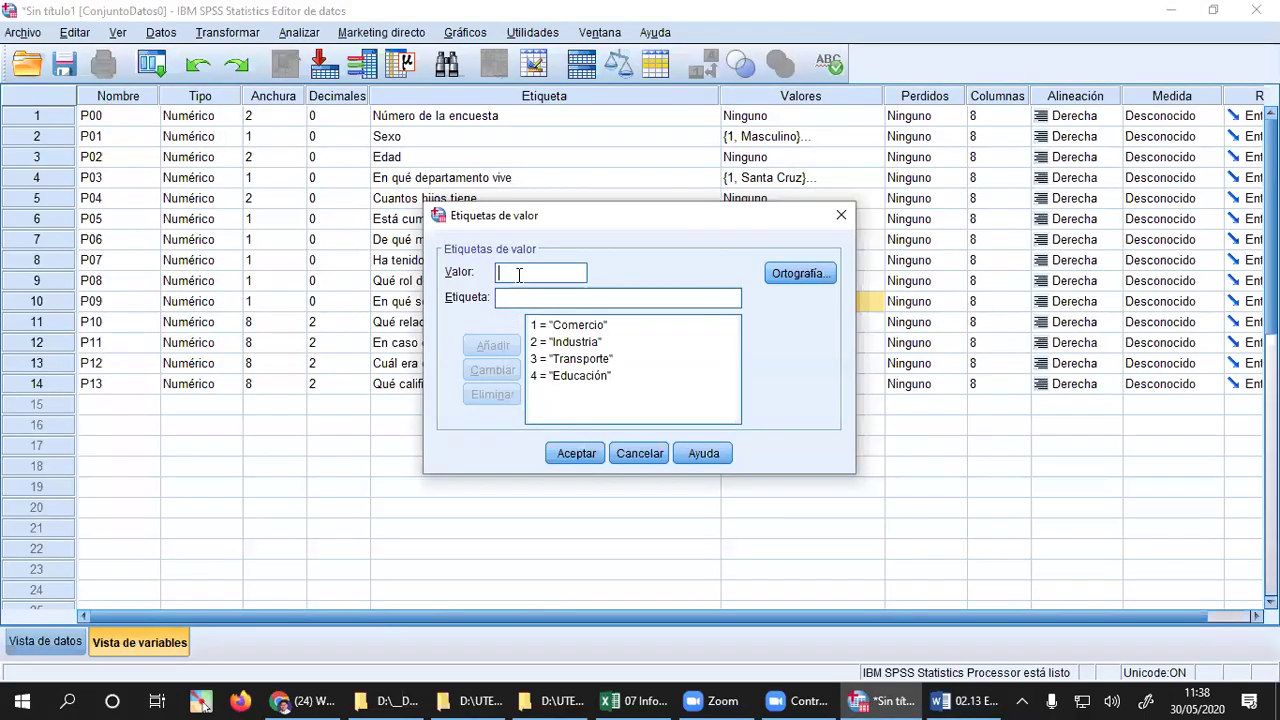
pyautogui.write('5')
pyautogui.write('Otro')
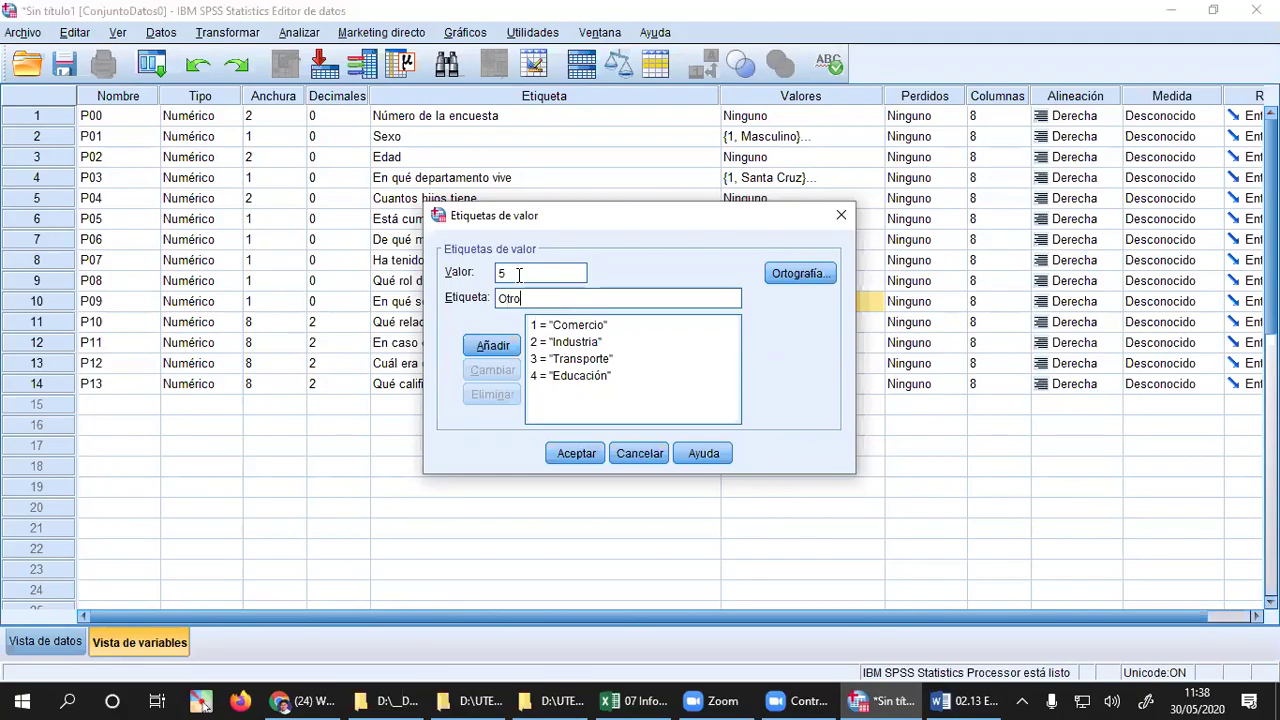
pyautogui.hotkey('alt', 'a')
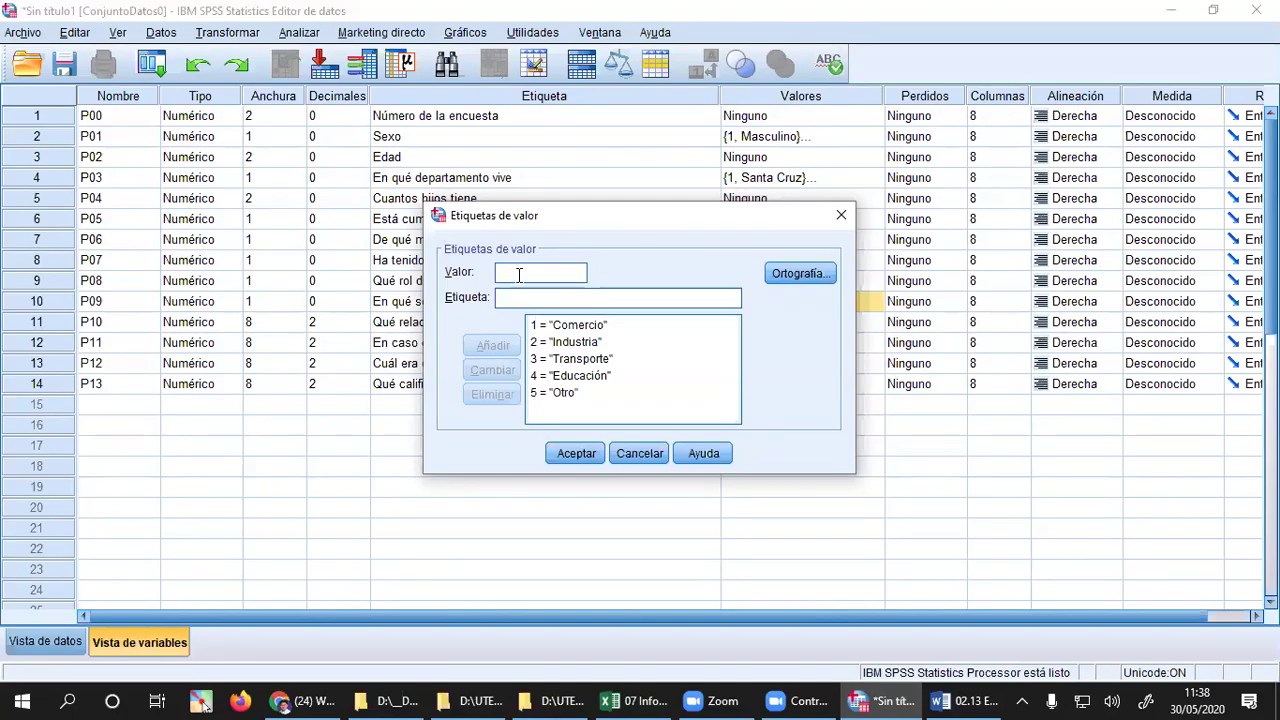
# - Add the value label 6 = Ninguno to variable P09
pyautogui.write('6 = "Ninguno')
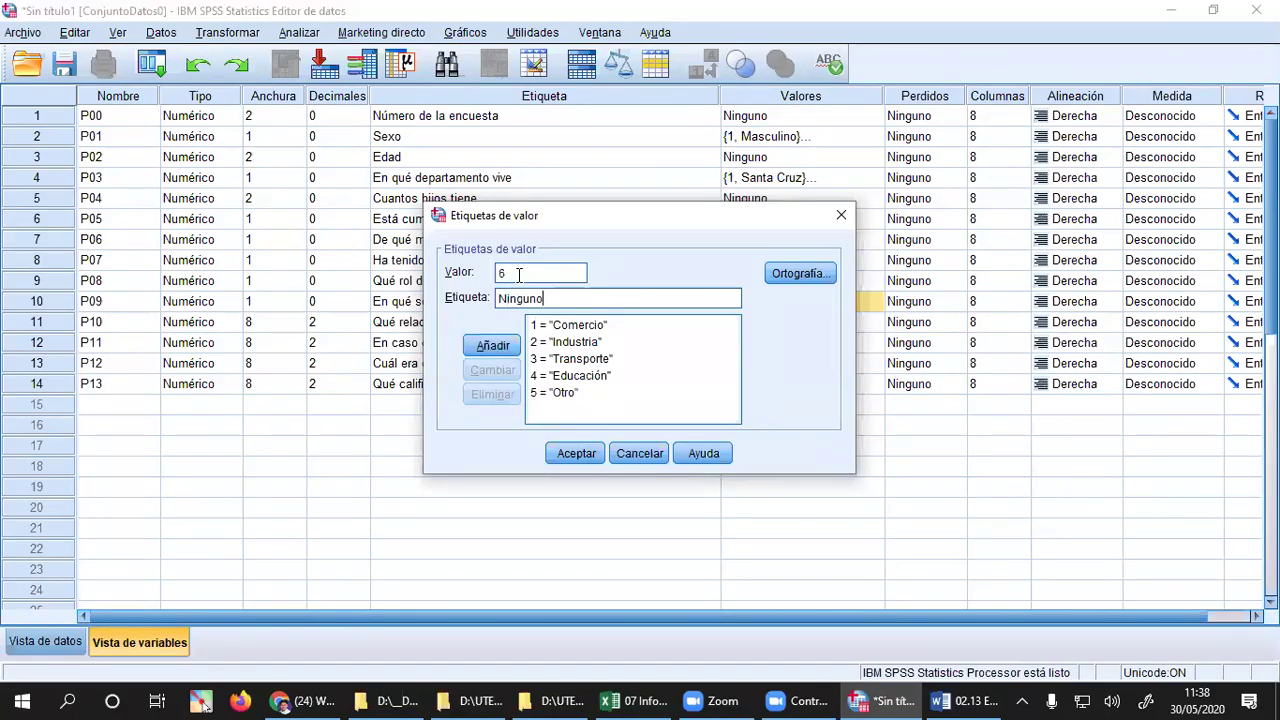
pyautogui.hotkey('alt', 'a')
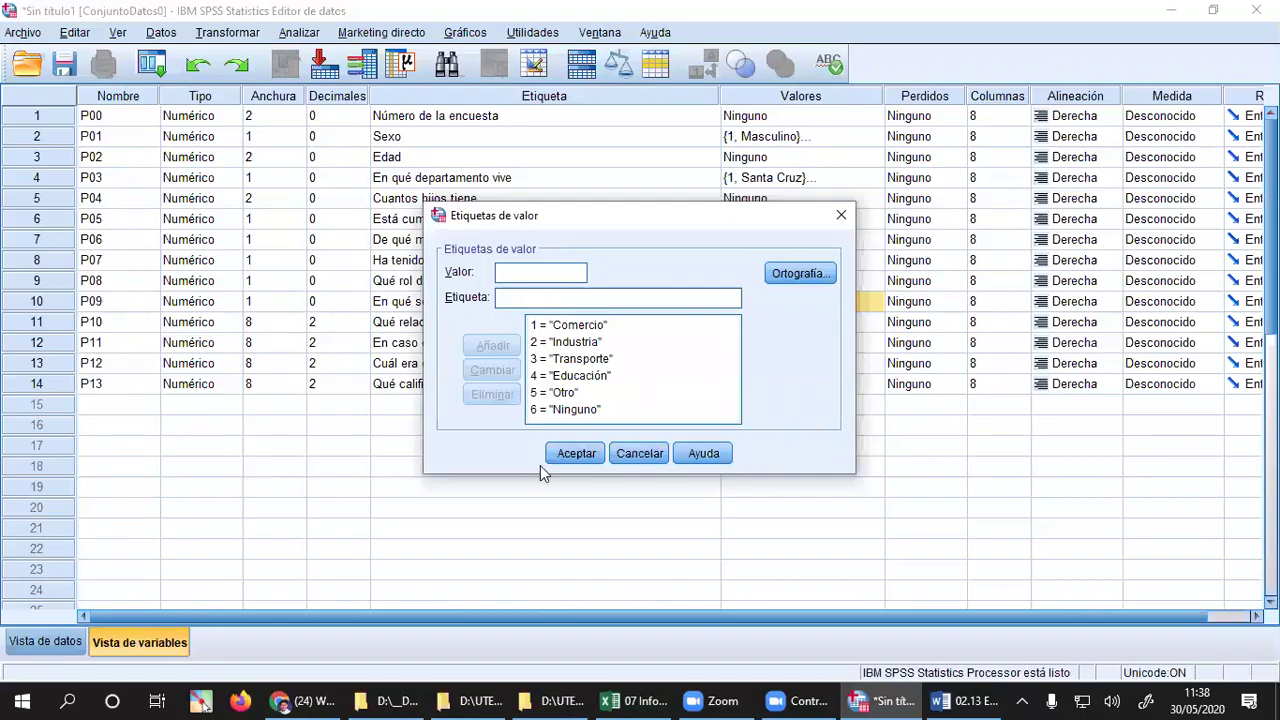
# - Remove the label 6 = Ninguno from P09 and accept its value labels
pyautogui.click(591, 413)
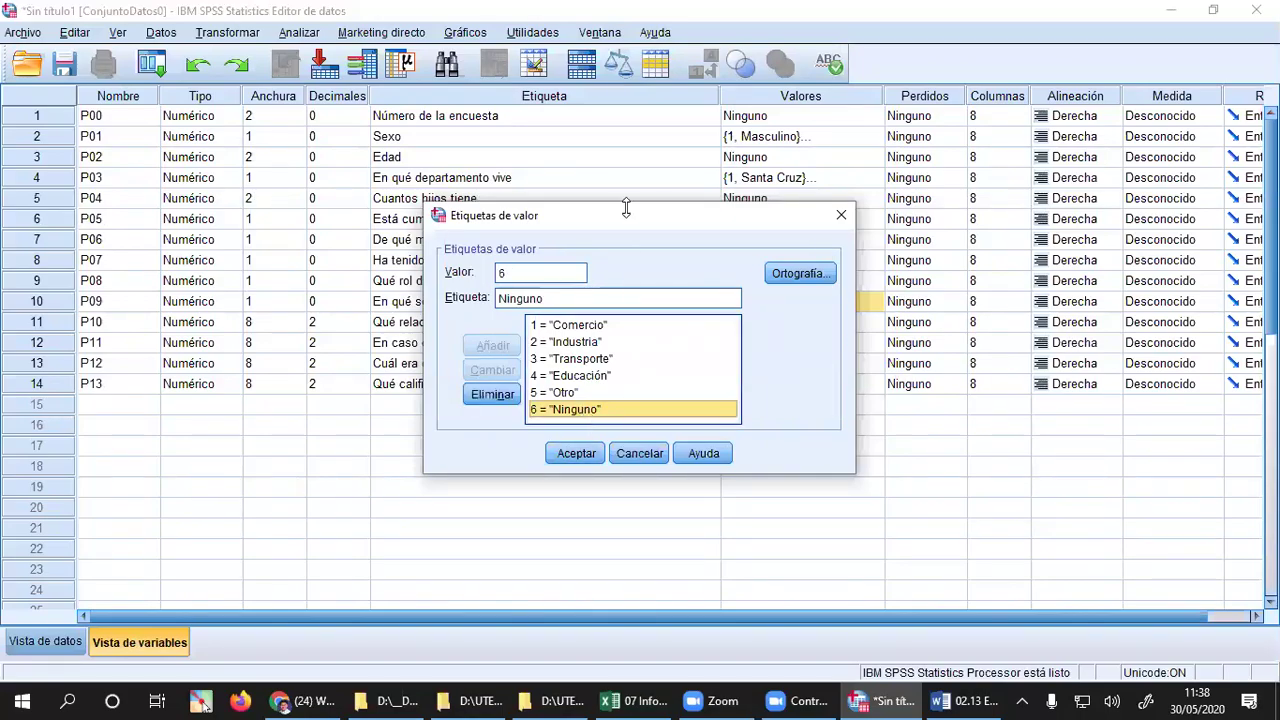
pyautogui.moveTo(623, 220); pyautogui.dragTo(571, 339)
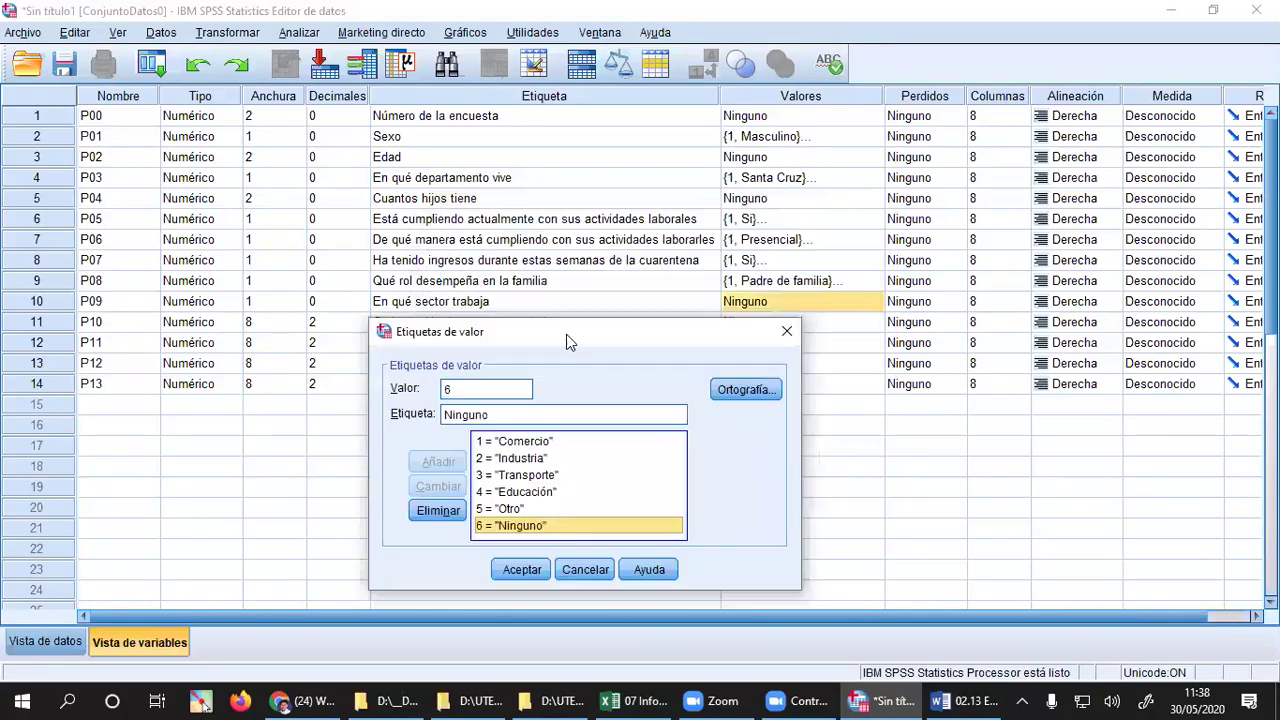
pyautogui.click(522, 532)
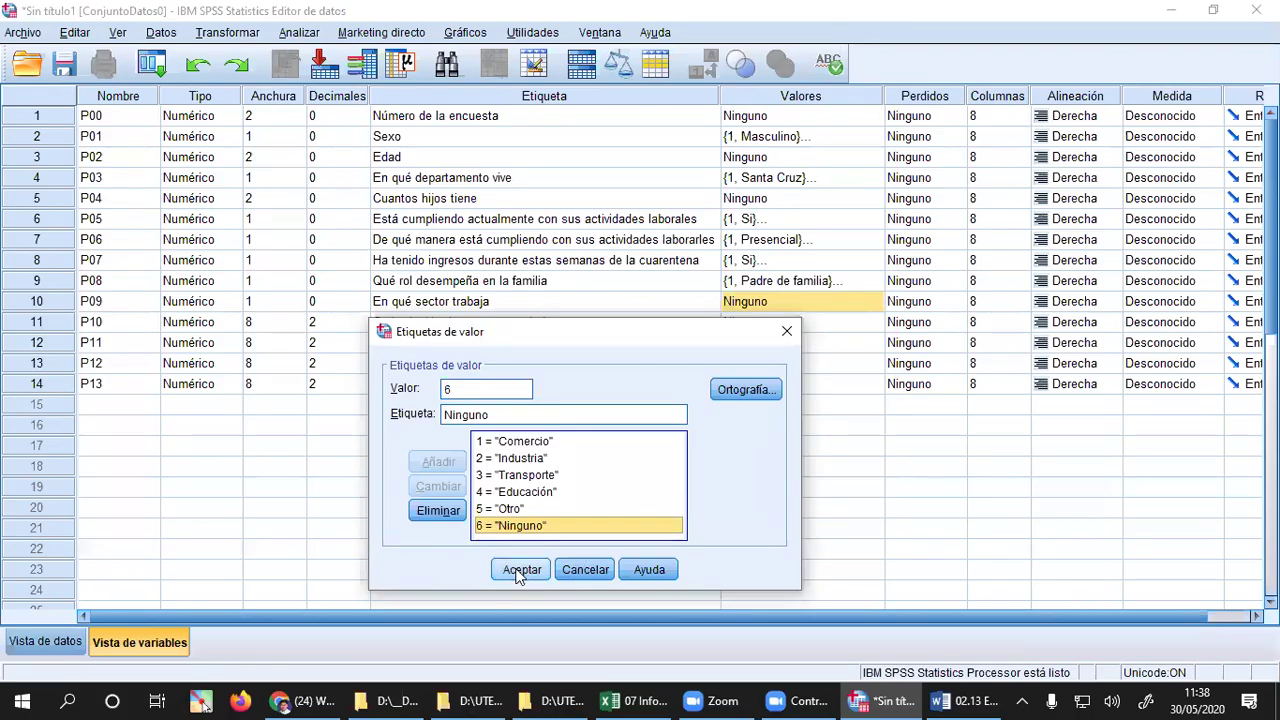
pyautogui.click(443, 512)
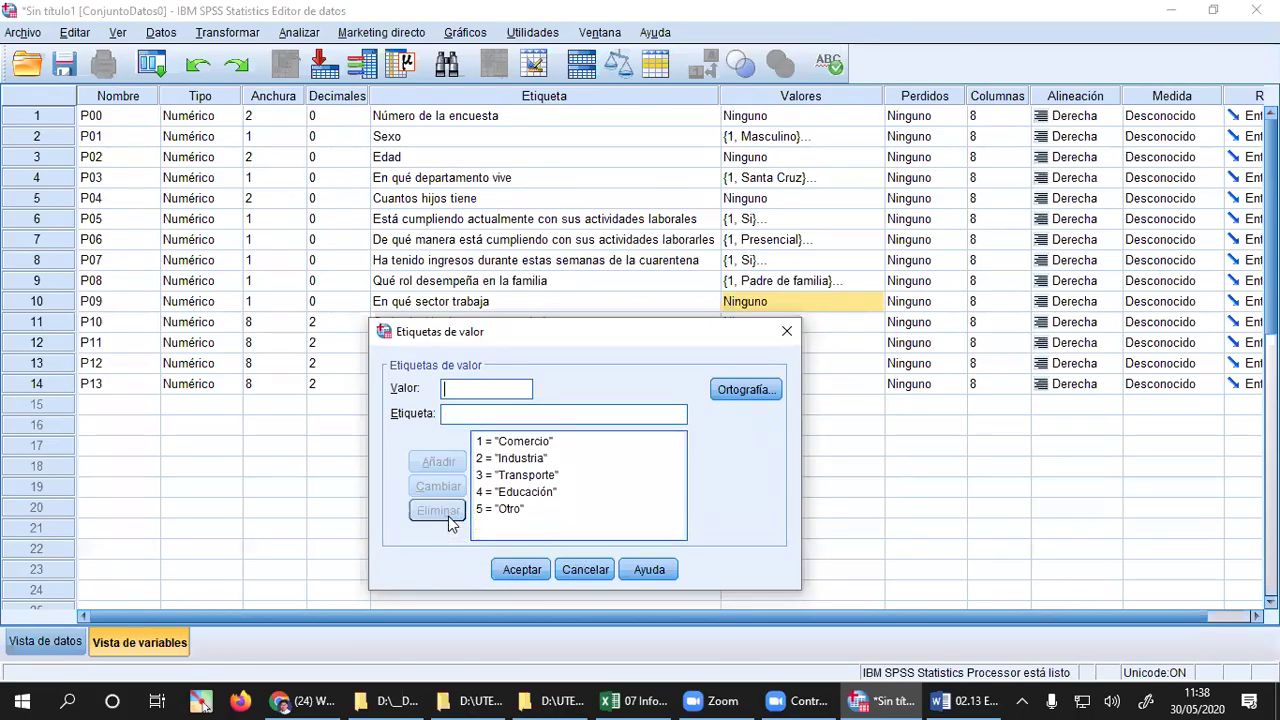
pyautogui.click(522, 569)
# - Look up the answer options of question 10 (Qué relación tiene con su trabajo) in the Word survey document and return to SPSS
pyautogui.click(585, 329)
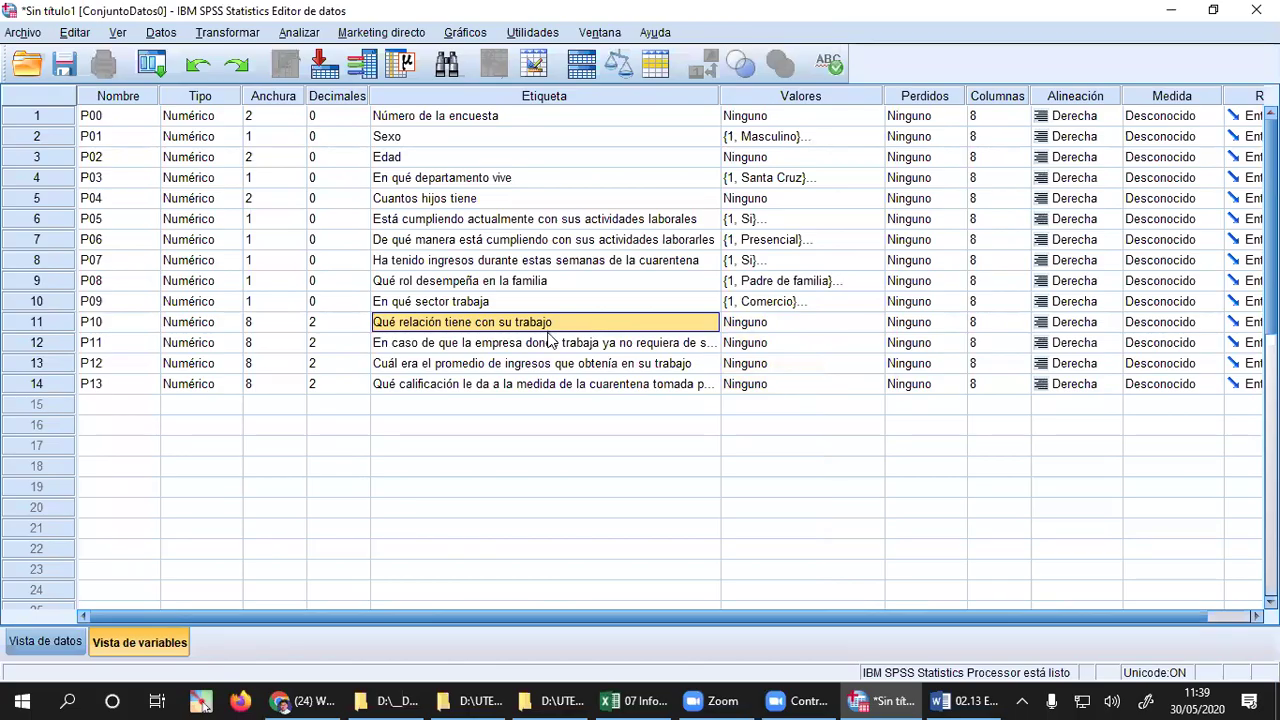
pyautogui.click(548, 343)
pyautogui.click(554, 324)
pyautogui.click(742, 328)
pyautogui.click(668, 332)
pyautogui.click(940, 700)
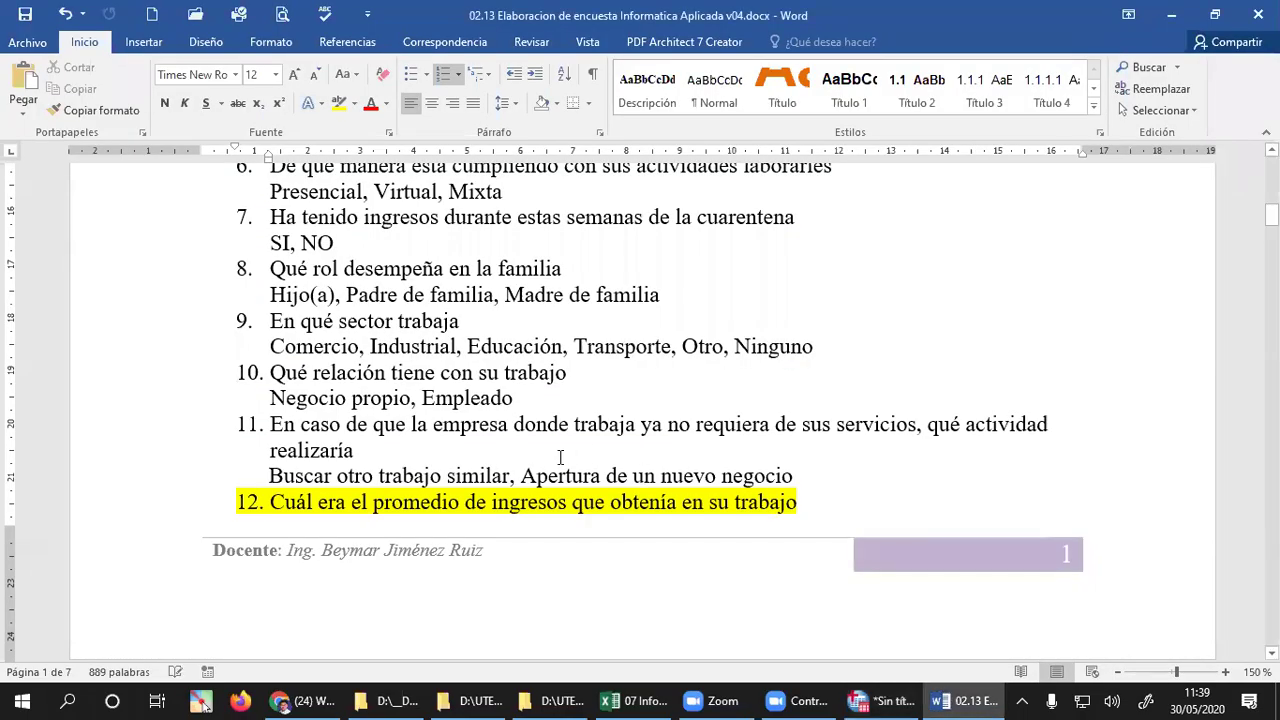
pyautogui.scroll(-1, 485, 435)
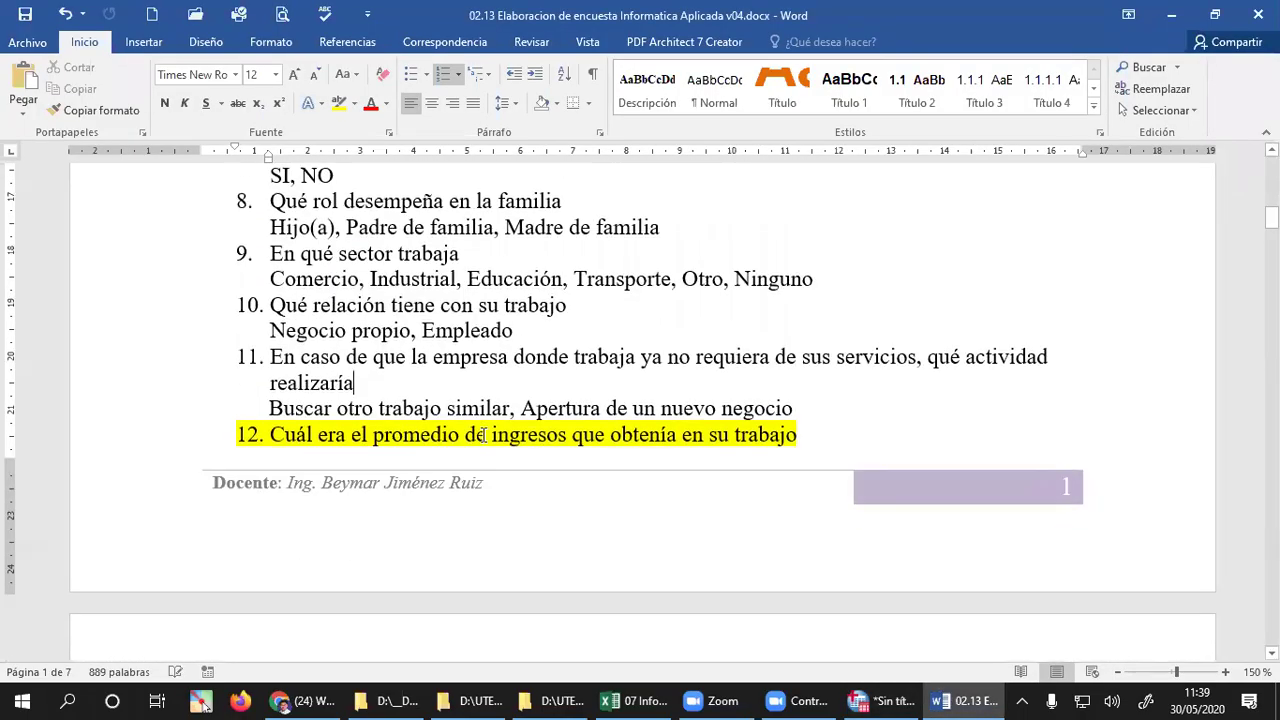
pyautogui.scroll(1, 390, 405)
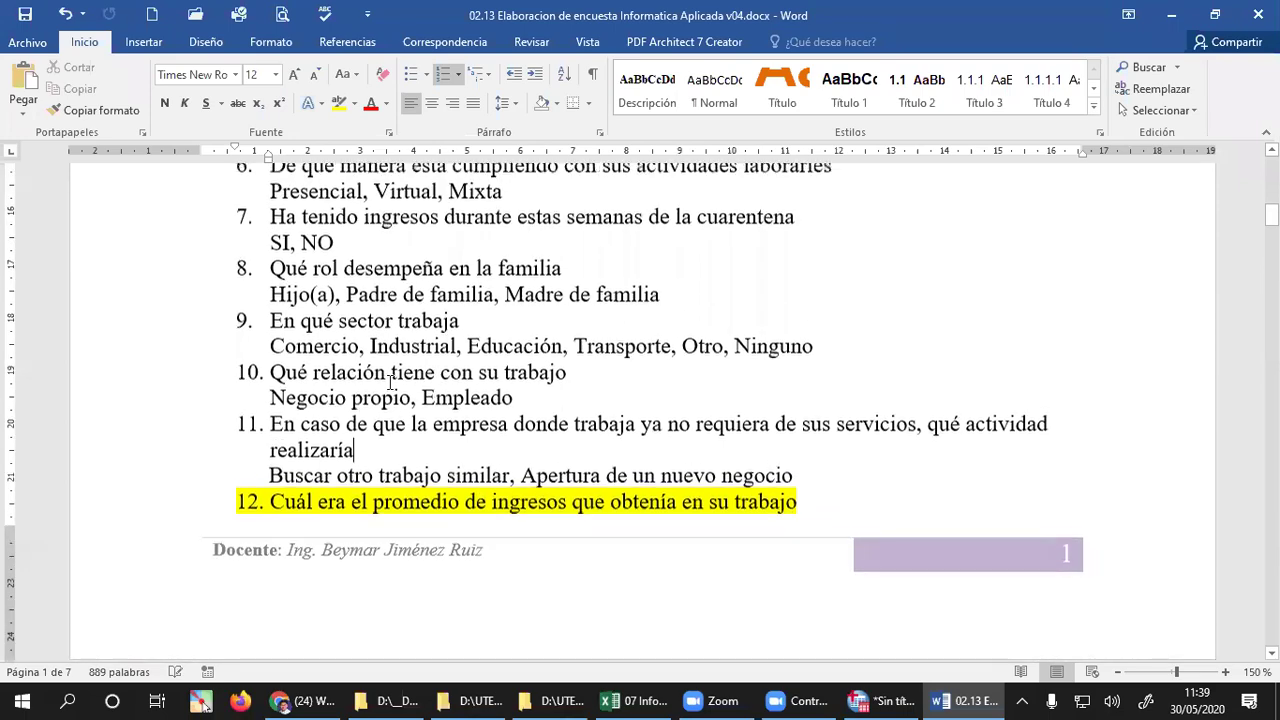
pyautogui.click(885, 700)
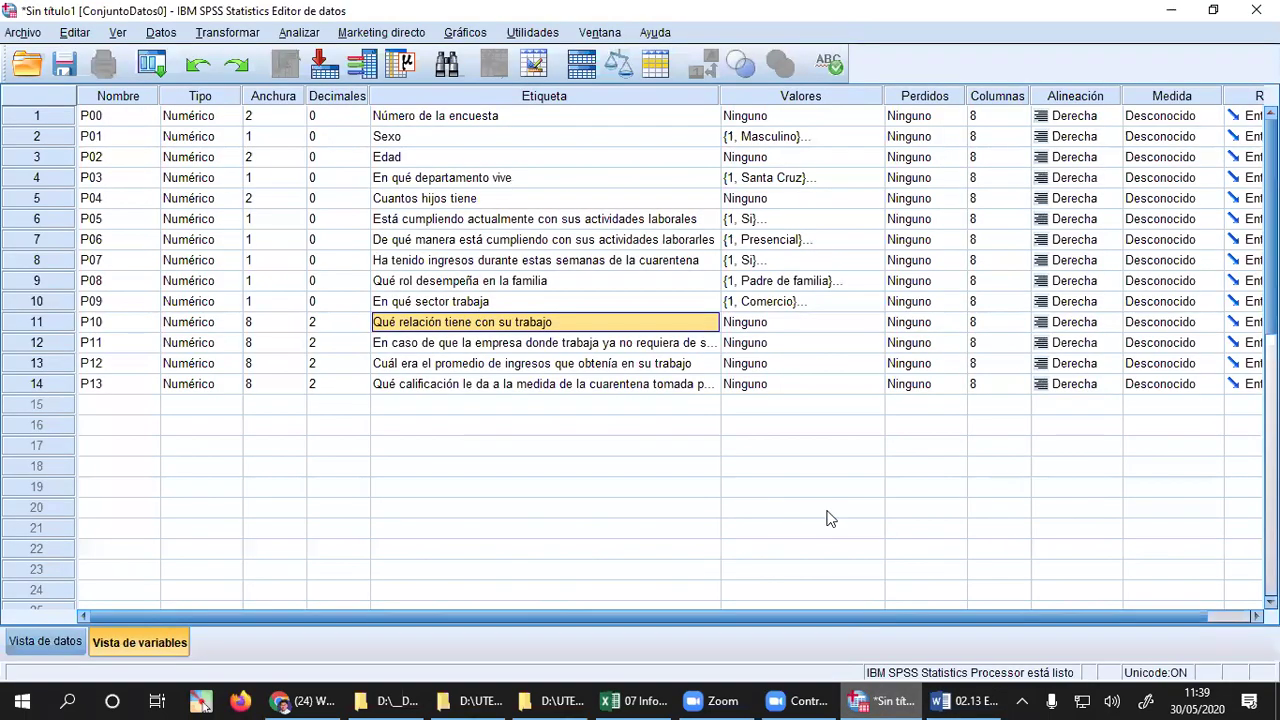
# - Set variable P10 (Qué relación tiene con su trabajo) to 0 decimals and a width of 1
pyautogui.click(326, 322)
pyautogui.write('0')
pyautogui.press('Delete')
pyautogui.press('Tab')
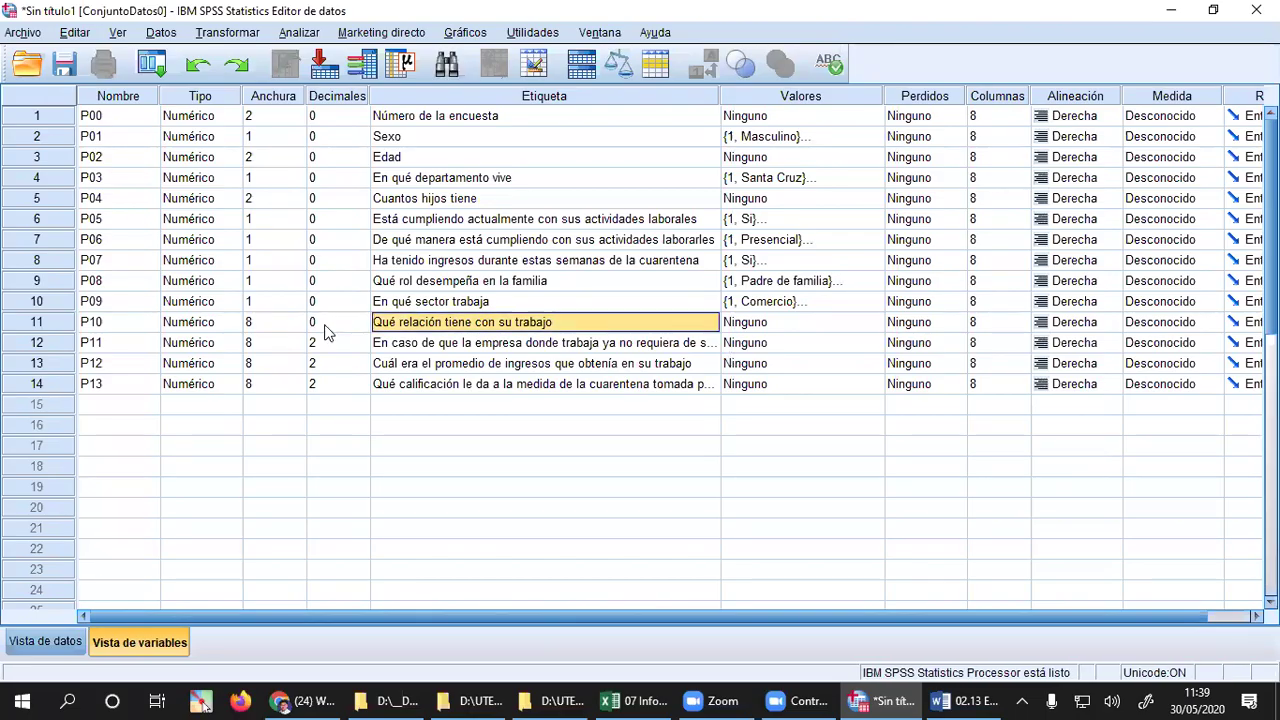
pyautogui.click(268, 326)
pyautogui.write('1')
pyautogui.press('Delete')
pyautogui.press('Tab')
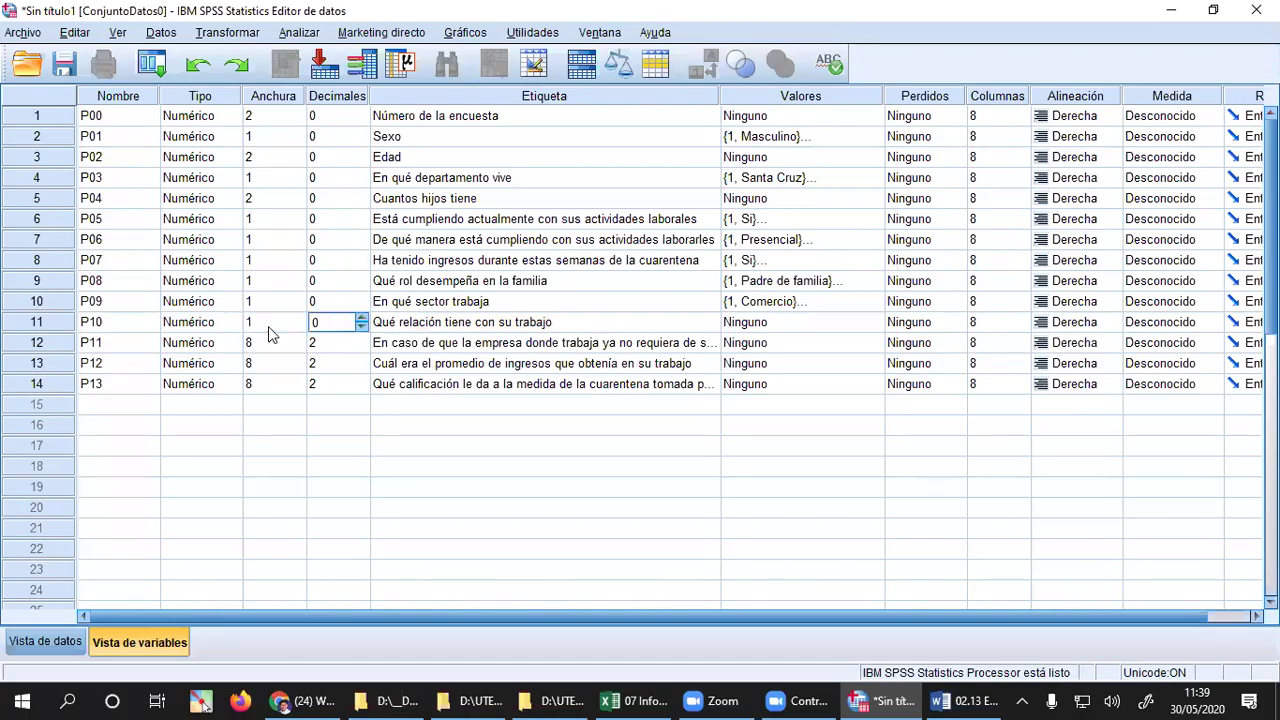
# - Open the value labels of P10 and add the label 1 = Negocio propio
pyautogui.click(795, 322)
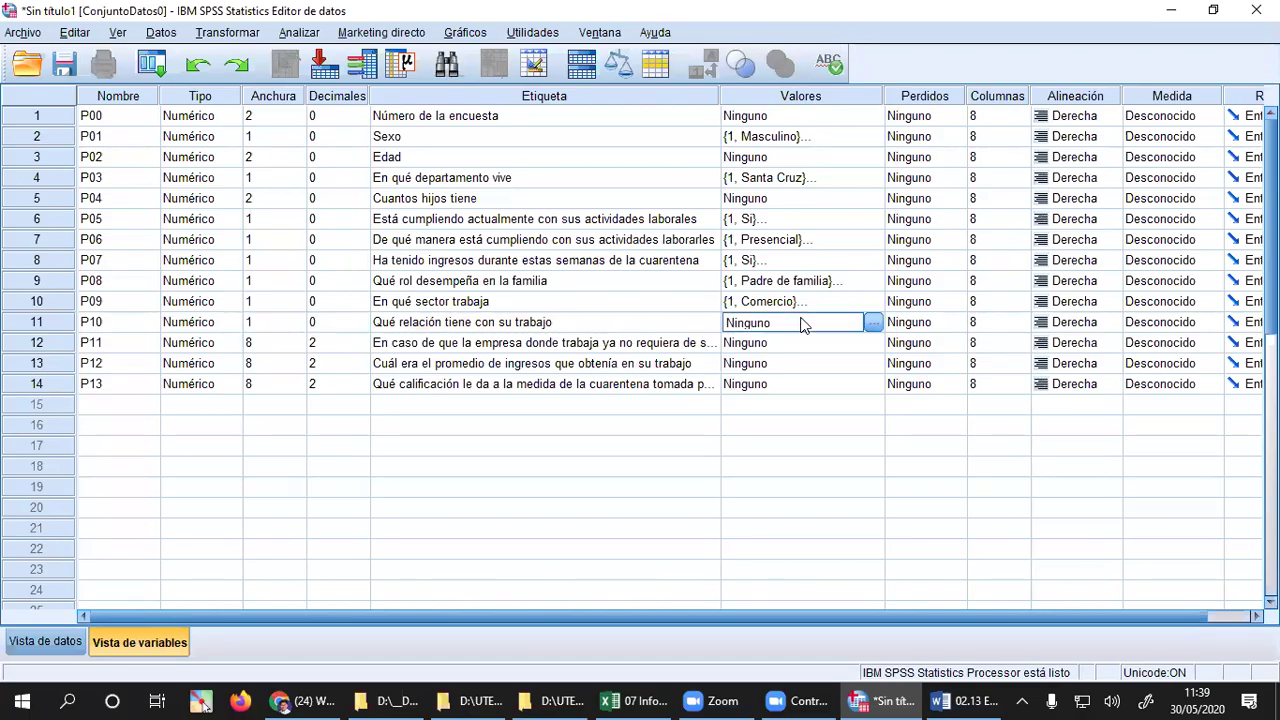
pyautogui.click(873, 322)
pyautogui.write('1')
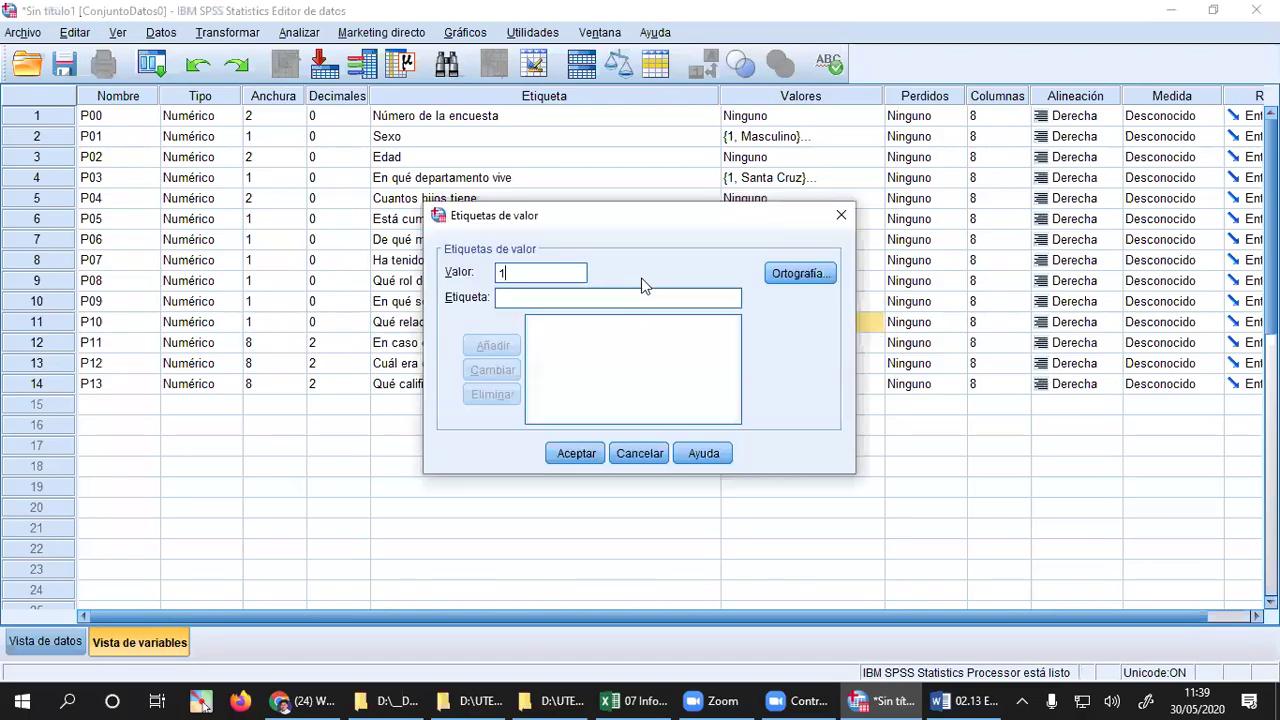
pyautogui.press('Tab')
pyautogui.write('Negocio p')
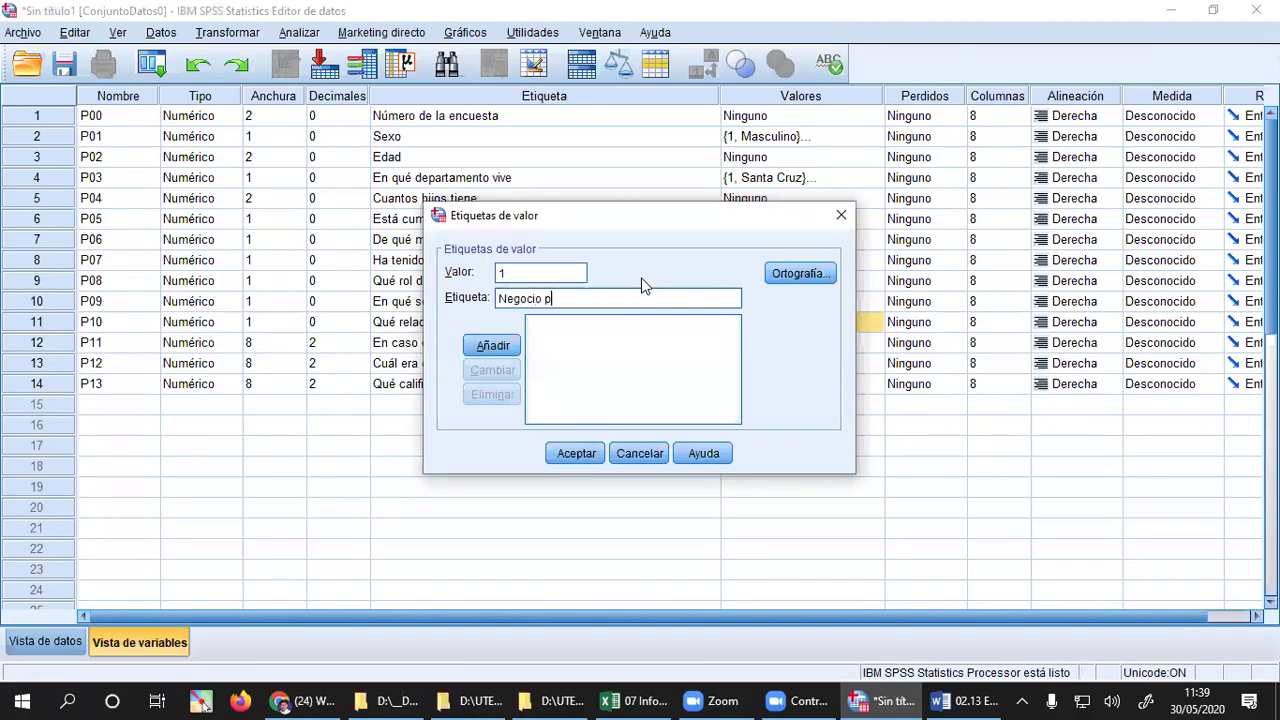
pyautogui.write('ropio')
pyautogui.press('Return')
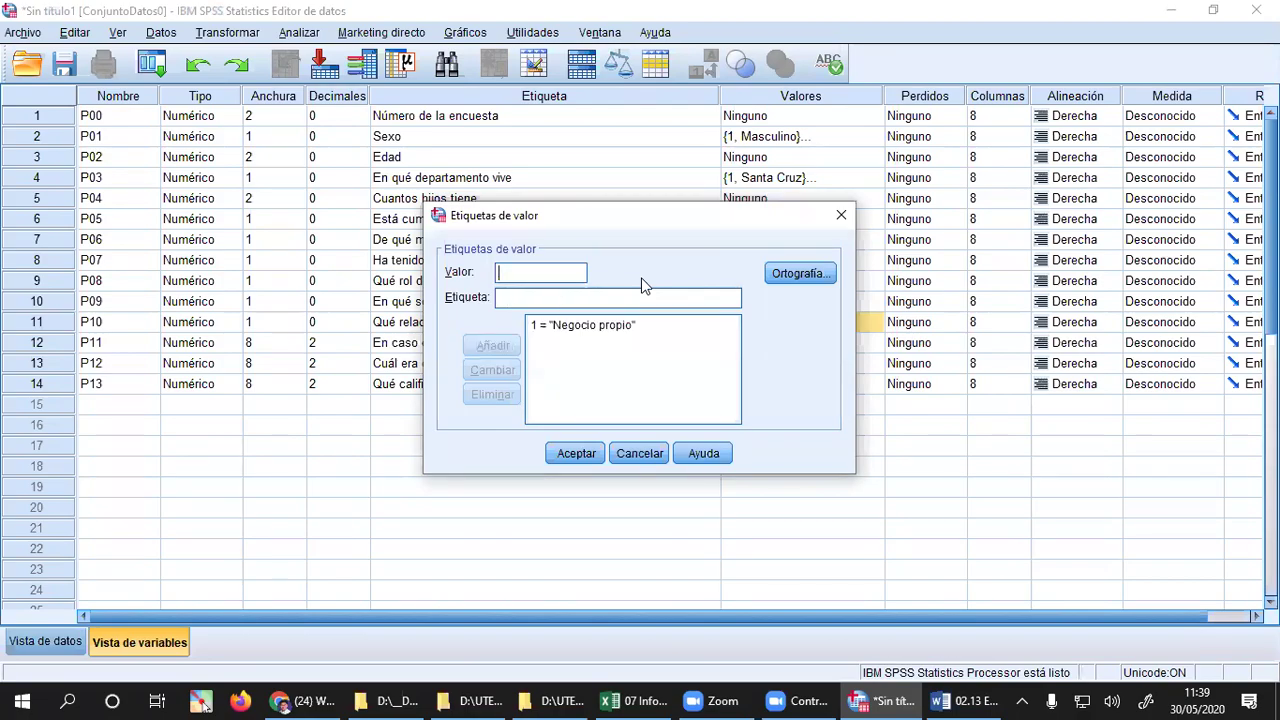
# - Add the value label 2 = Empleado to P10 and accept its value labels
pyautogui.write('2')
pyautogui.write('Emr')
pyautogui.press('BackSpace')
pyautogui.write('pleado')
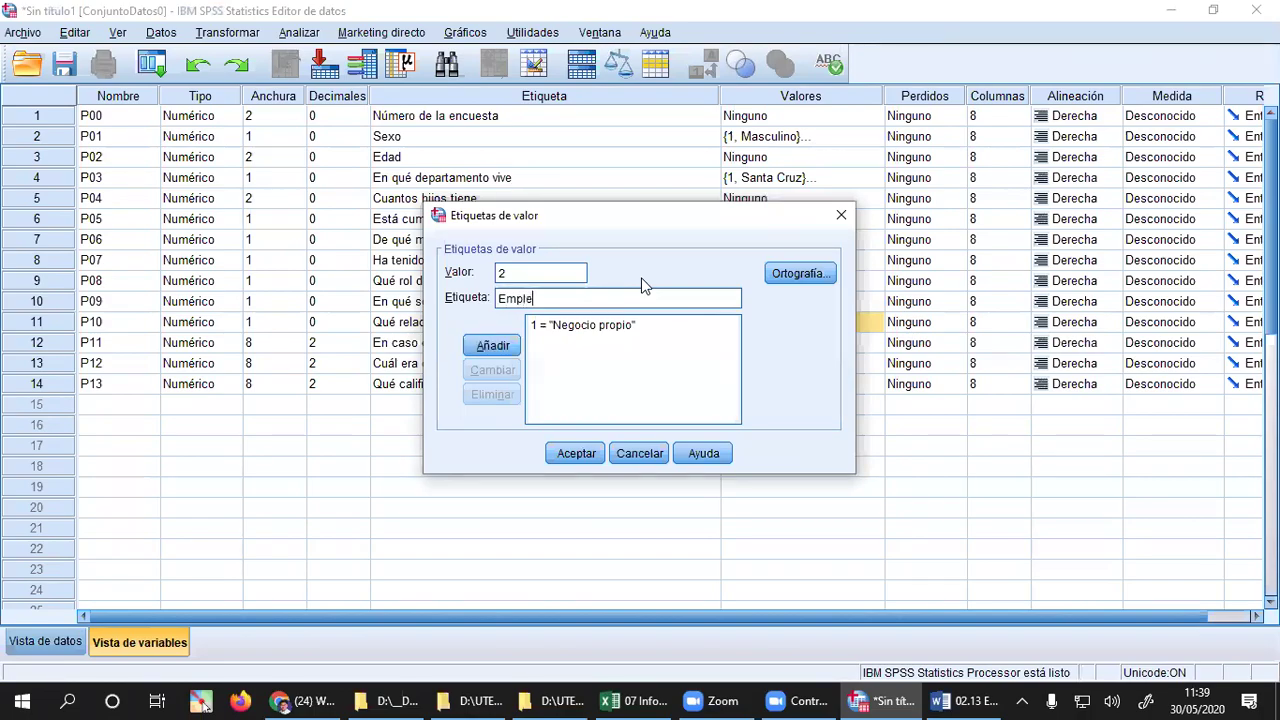
pyautogui.press('Return')
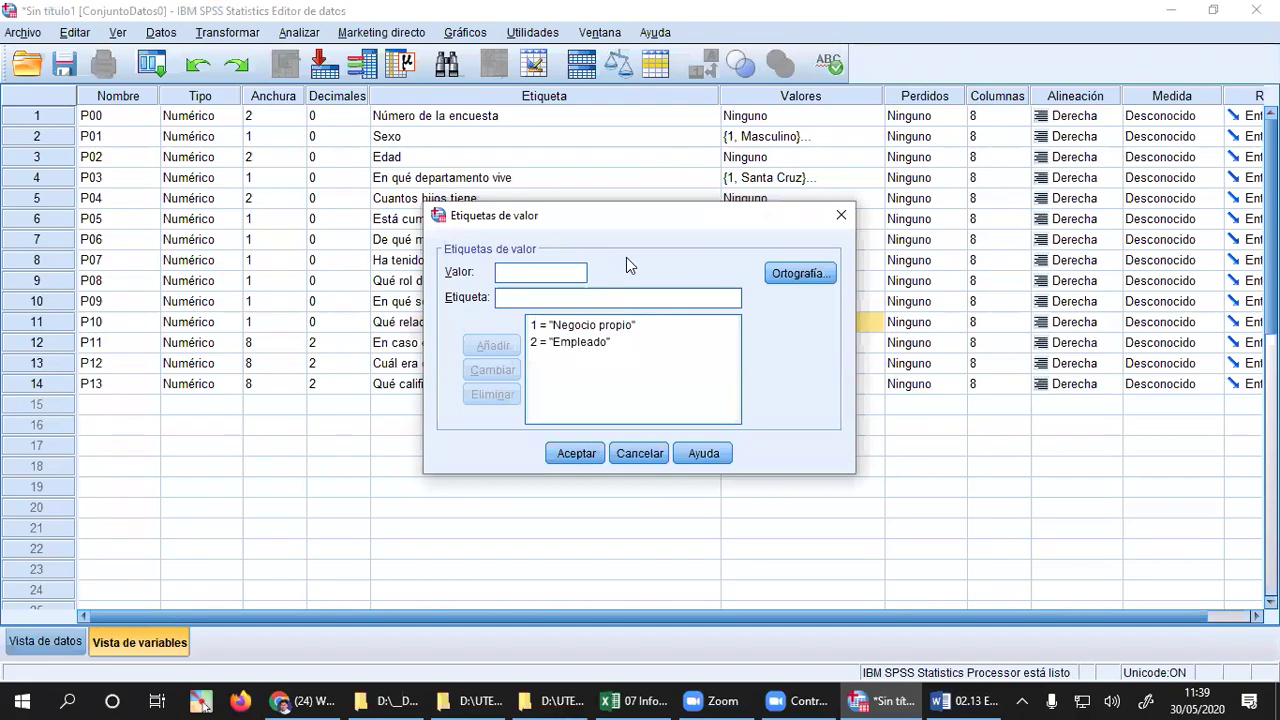
pyautogui.moveTo(626, 215); pyautogui.dragTo(573, 349)
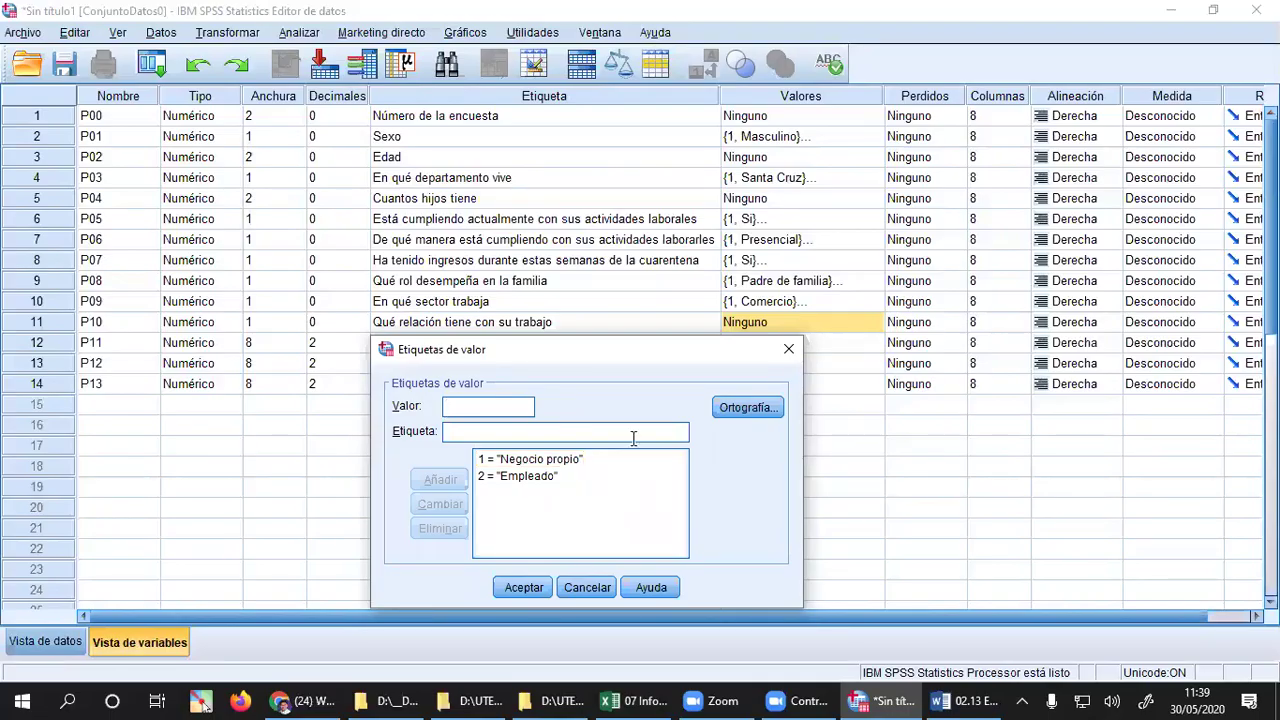
pyautogui.click(521, 589)
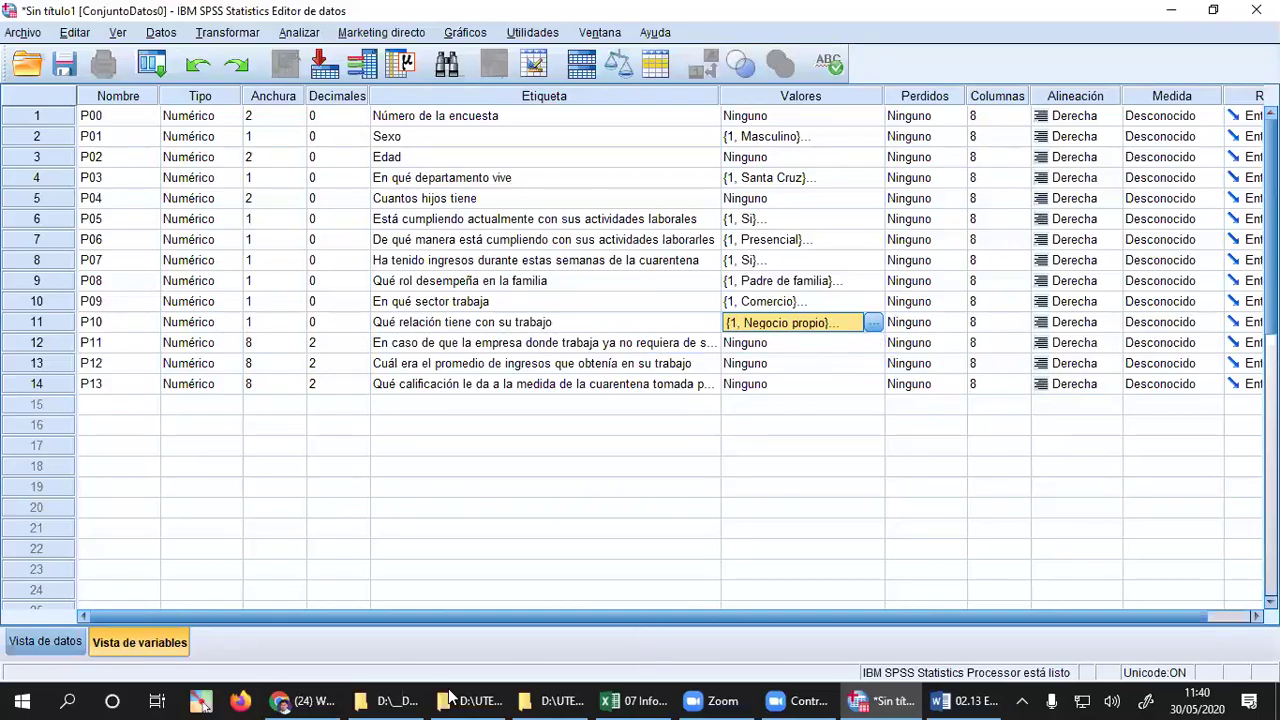
# - Reopen the value labels of P10 and review each of its defined labels
pyautogui.moveTo(320, 698)
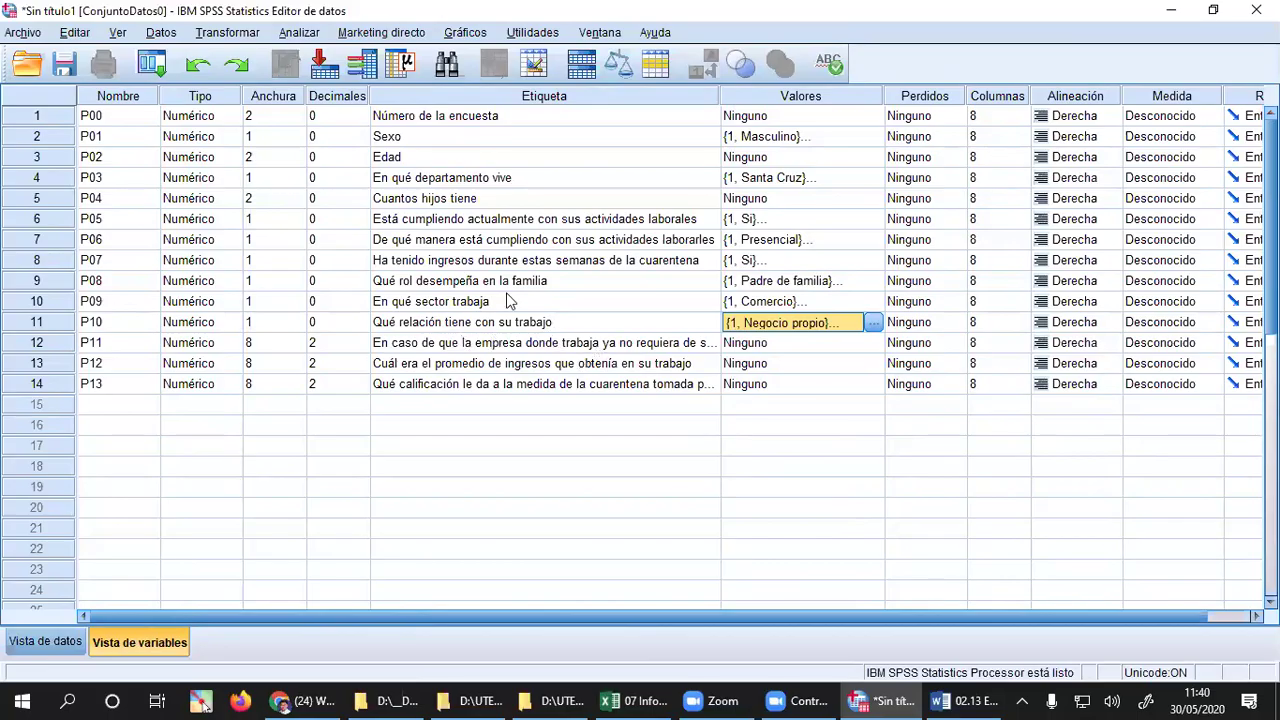
pyautogui.click(873, 323)
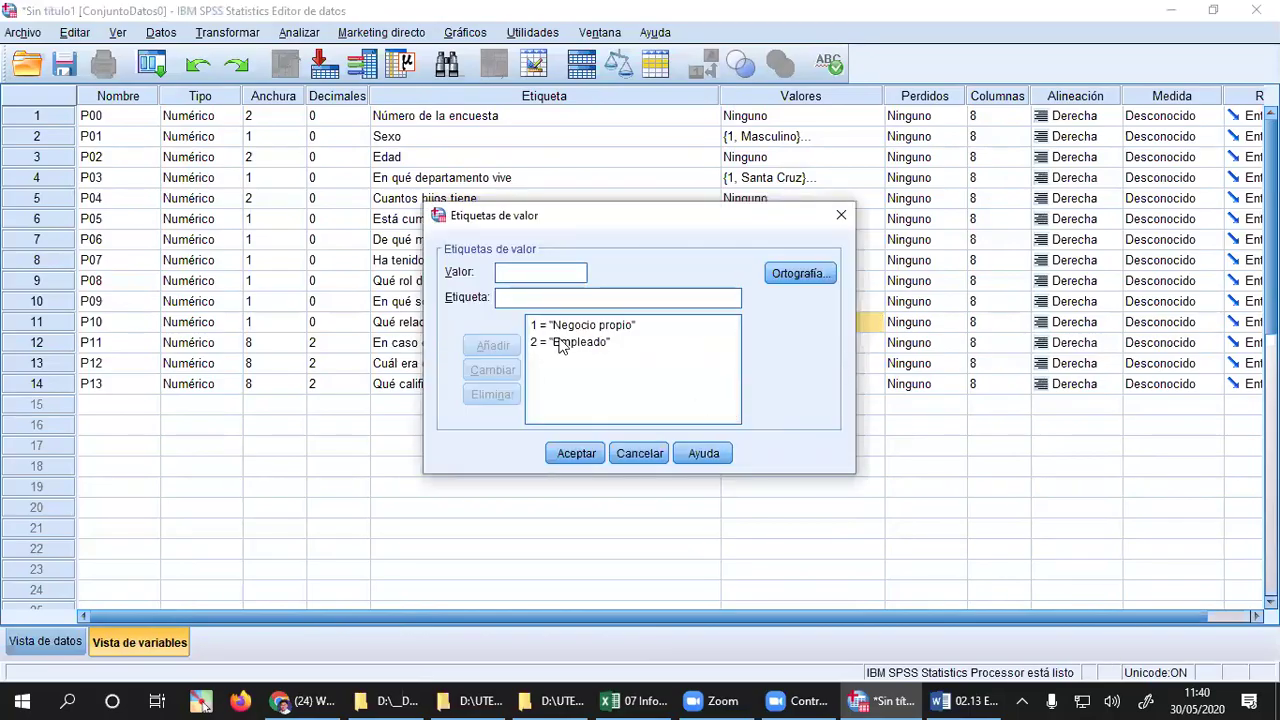
pyautogui.click(597, 328)
pyautogui.click(600, 343)
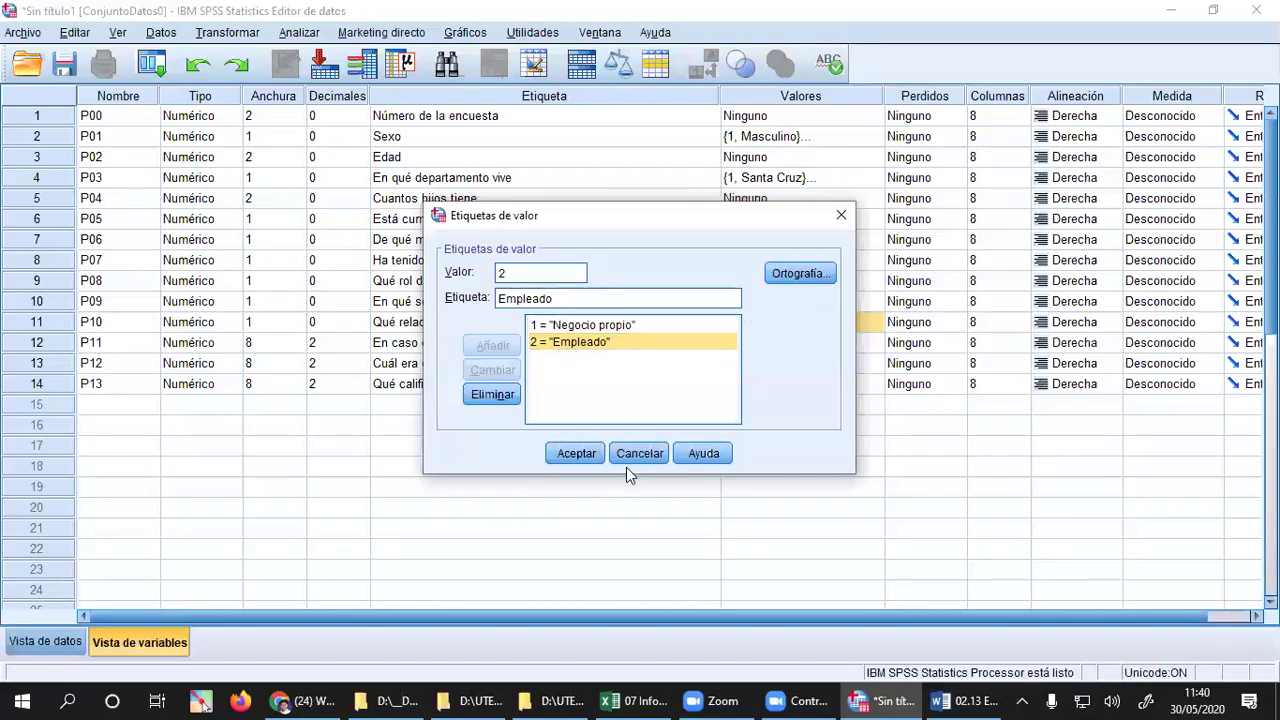
pyautogui.click(575, 380)
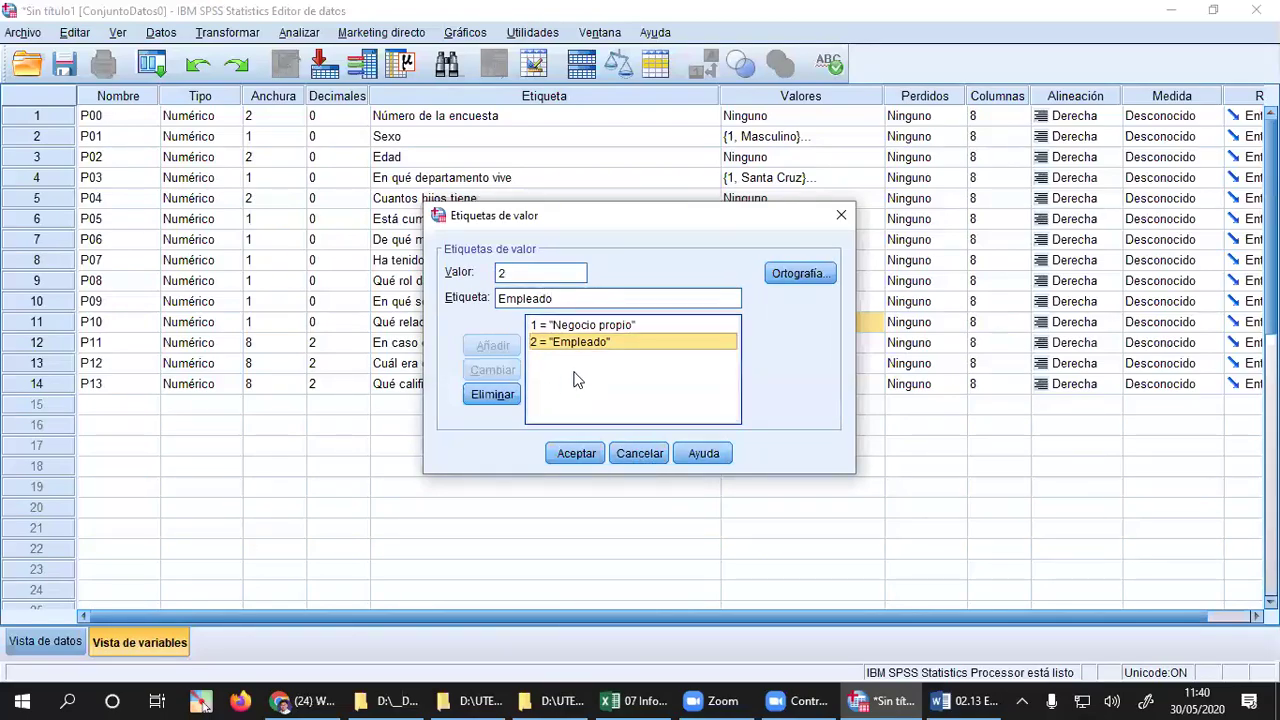
# - Add the value label 3 = Socio to P10 and accept its value labels
pyautogui.click(538, 279)
pyautogui.moveTo(538, 279); pyautogui.dragTo(392, 281)
pyautogui.write('3')
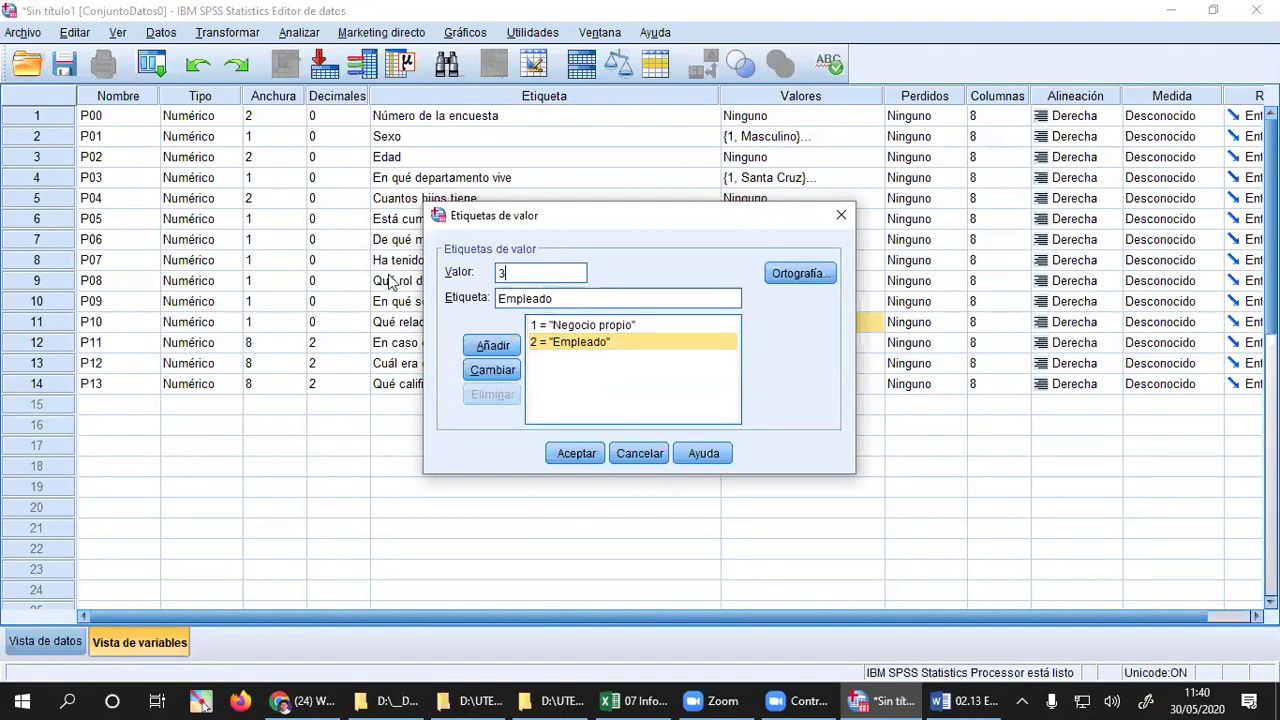
pyautogui.moveTo(562, 298); pyautogui.dragTo(360, 285)
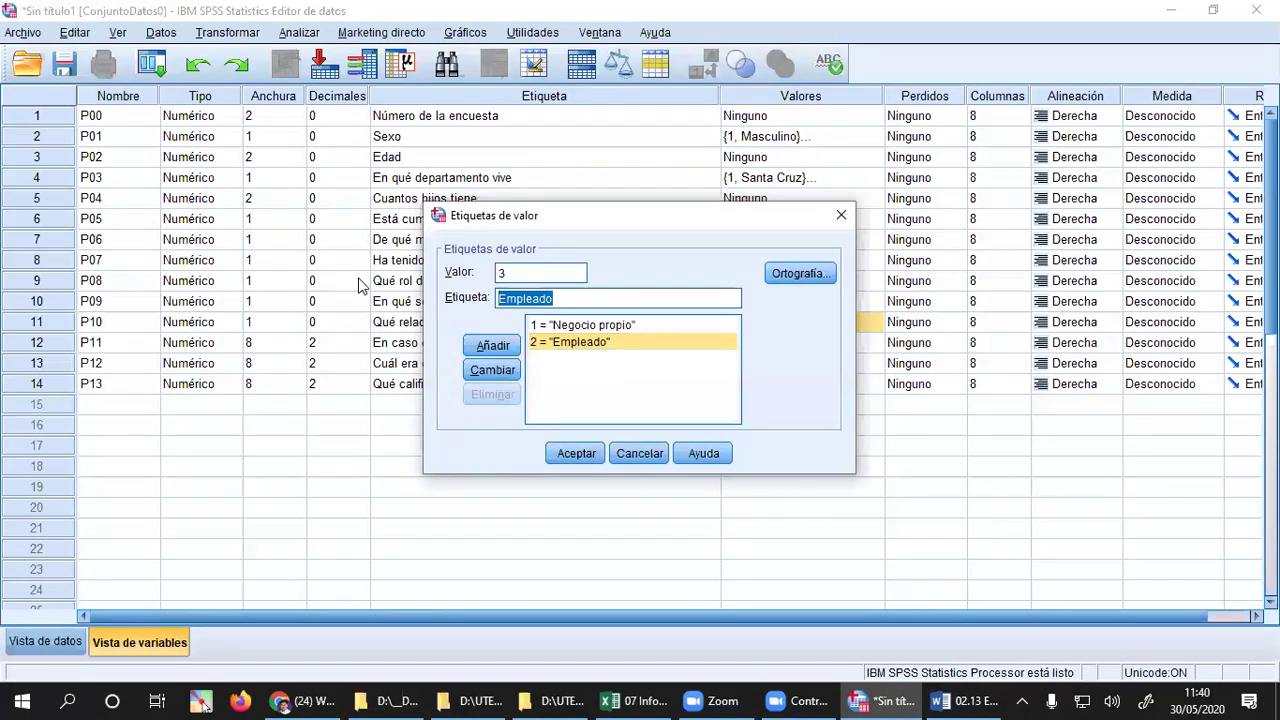
pyautogui.write('Socio')
pyautogui.press('Return')
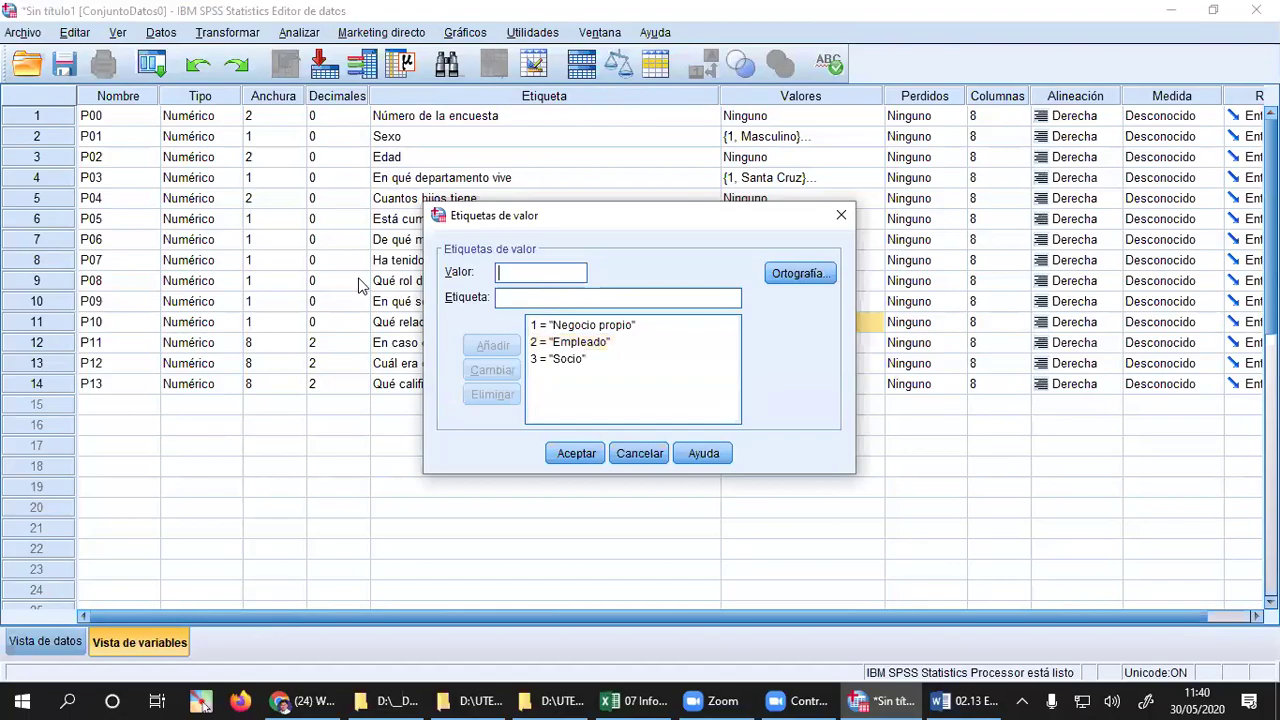
pyautogui.click(578, 454)
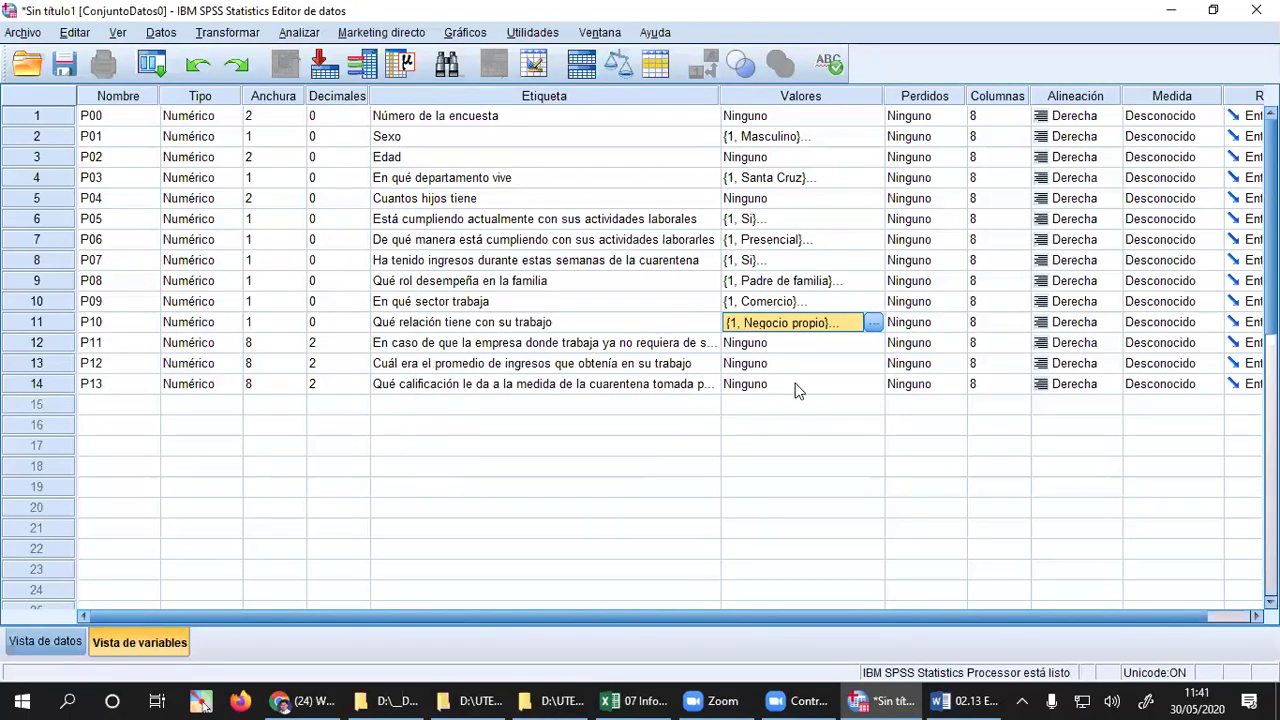
# - Consult question 11 in the Word questionnaire, add the value label 1 = Buscar otro trabajo similar to P11, and enter 2 as the next value
pyautogui.click(453, 350)
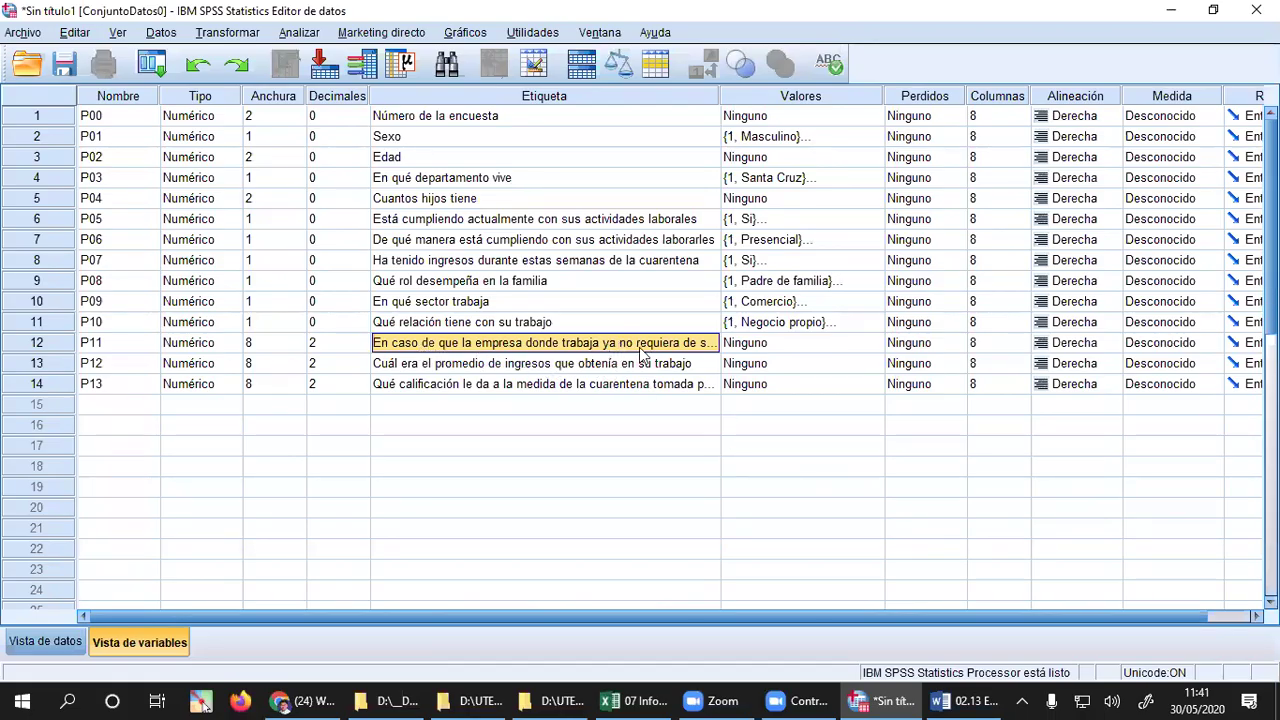
pyautogui.click(970, 692)
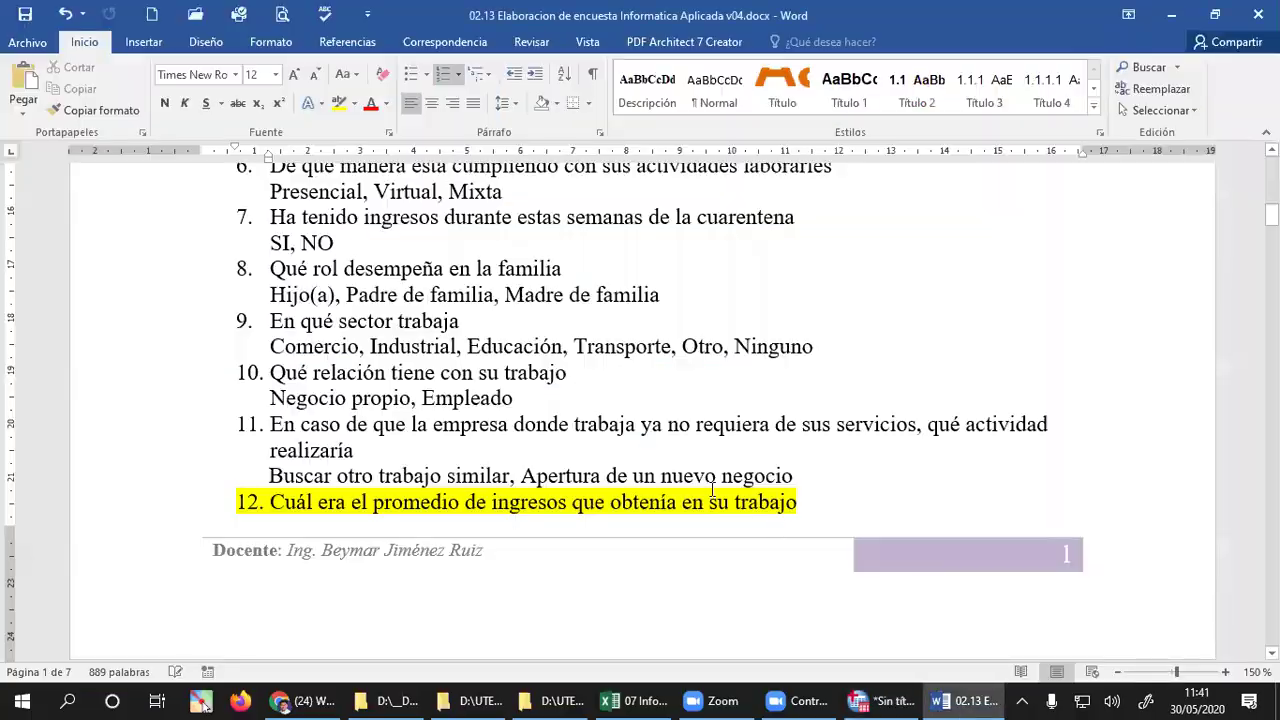
pyautogui.click(430, 449)
pyautogui.click(880, 700)
pyautogui.click(786, 345)
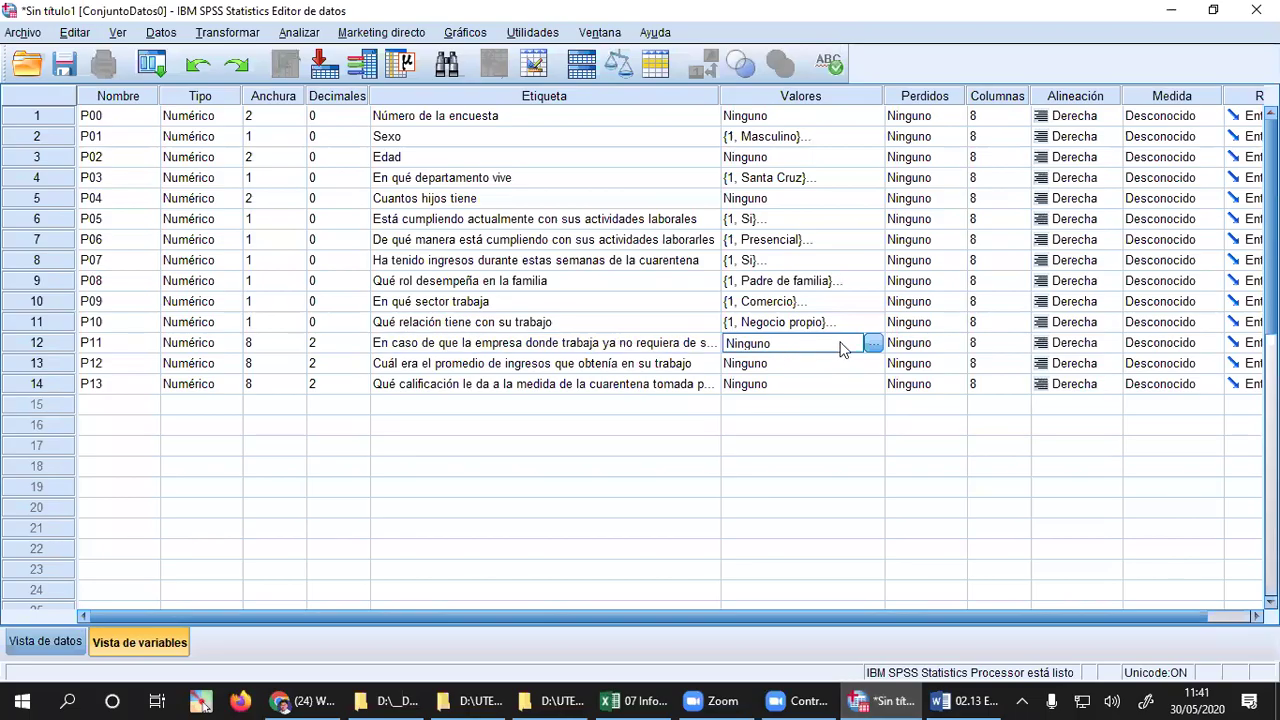
pyautogui.click(876, 343)
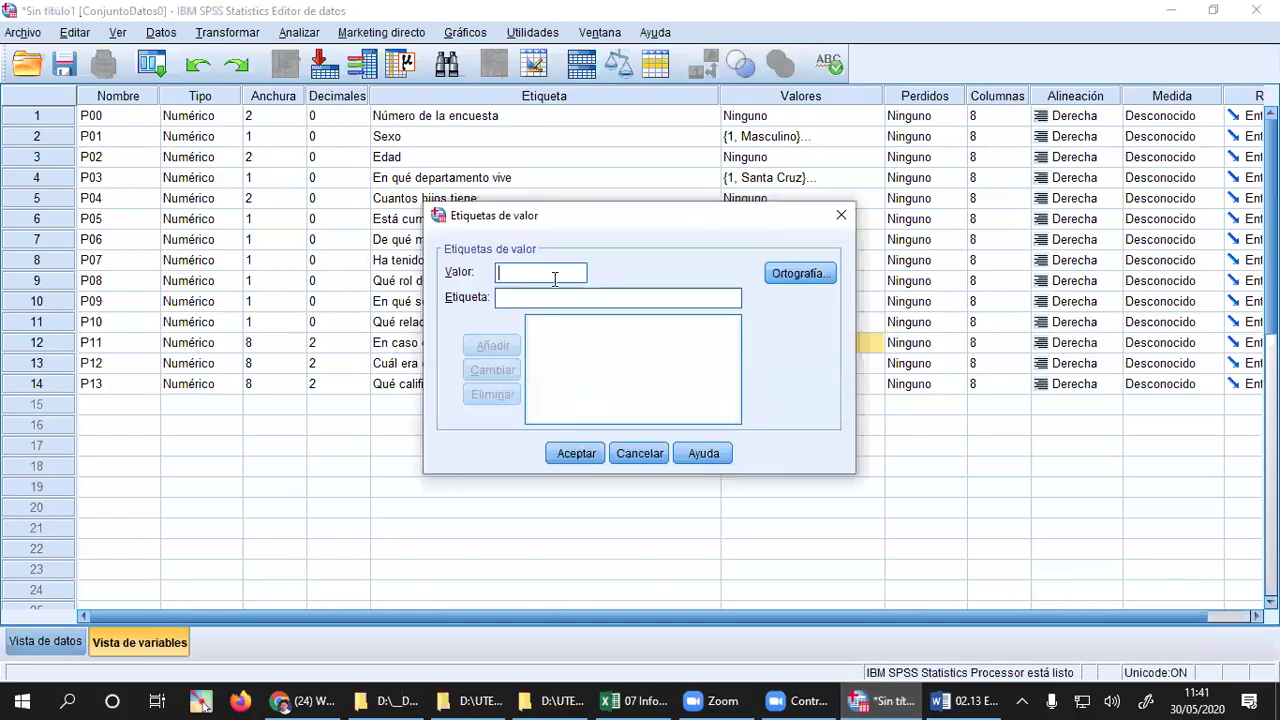
pyautogui.press('Tab')
pyautogui.write('Bu')
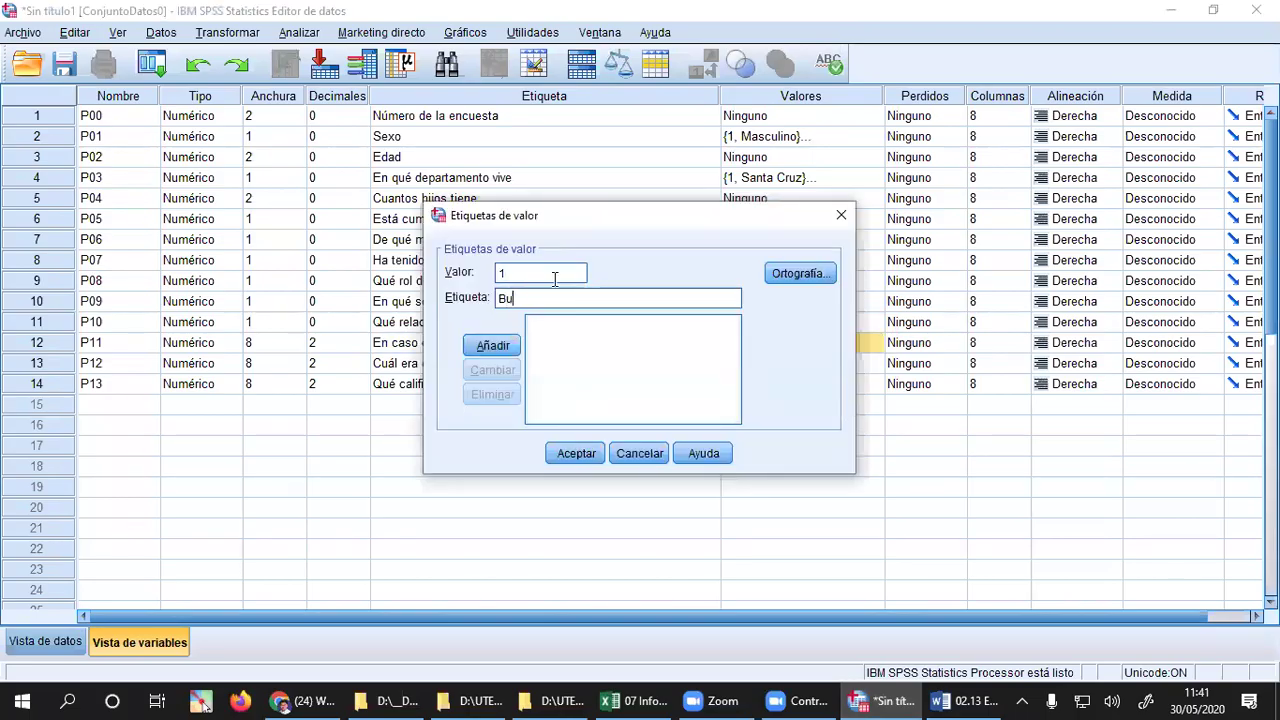
pyautogui.write('scar otro trabajo similar')
pyautogui.press('Return')
pyautogui.write('2')
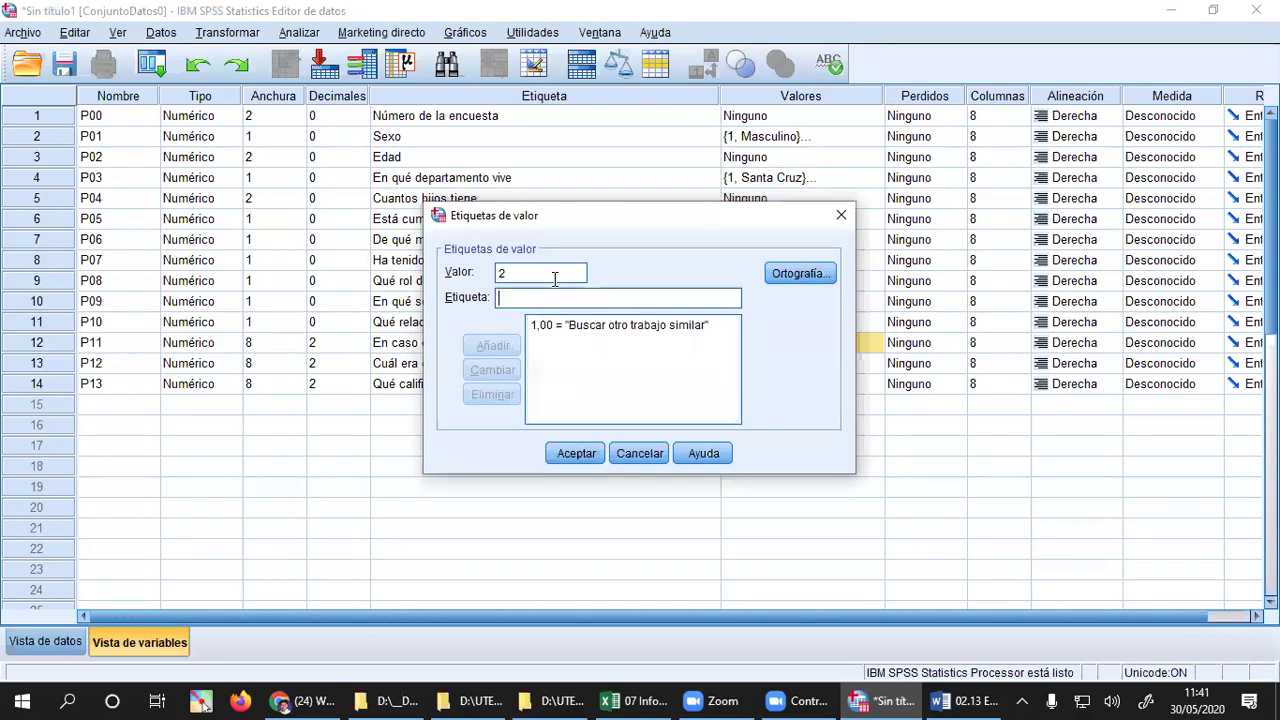
pyautogui.write('Ab')
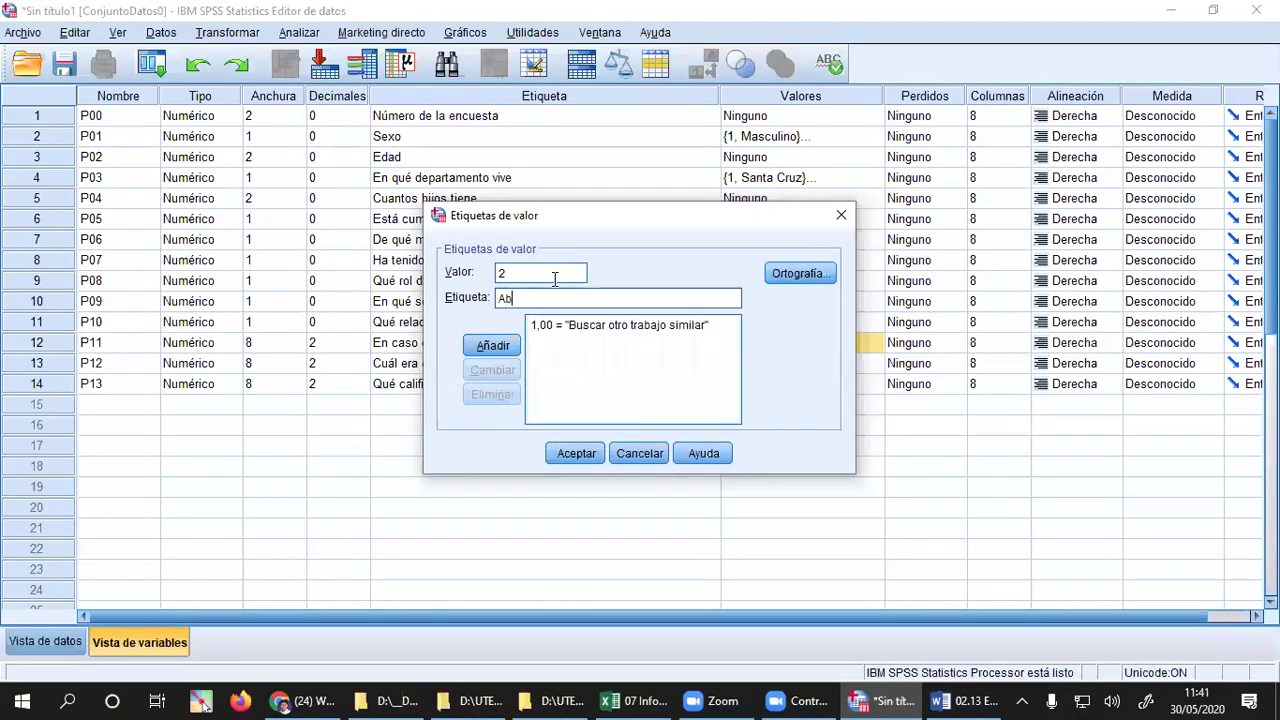
pyautogui.press('BackSpace')
pyautogui.write('perturar')
pyautogui.press('BackSpace')
pyautogui.press('BackSpace')
pyautogui.write('de un')
pyautogui.press('BackSpace')
pyautogui.press('BackSpace')
pyautogui.press('BackSpace')
pyautogui.press('BackSpace')
pyautogui.press('BackSpace')
pyautogui.press('BackSpace')
pyautogui.press('BackSpace')
pyautogui.press('BackSpace')
pyautogui.press('BackSpace')
pyautogui.press('BackSpace')
pyautogui.press('BackSpace')
pyautogui.press('BackSpace')
pyautogui.press('BackSpace')
pyautogui.press('BackSpace')
pyautogui.write('Abri')
pyautogui.press('BackSpace')
pyautogui.press('BackSpace')
pyautogui.press('BackSpace')
pyautogui.press('BackSpace')
pyautogui.press('BackSpace')
pyautogui.press('BackSpace')
# - Label value 2 of P11 as Iniciar un nuevo negocio, add it, and accept the value labels
pyautogui.write('Iniciar un nu')
pyautogui.press('BackSpace')
pyautogui.press('BackSpace')
pyautogui.write('negocio')
pyautogui.press('BackSpace')
pyautogui.press('BackSpace')
pyautogui.press('BackSpace')
pyautogui.press('BackSpace')
pyautogui.press('BackSpace')
pyautogui.write('nuevo negocio')
pyautogui.press('Return')
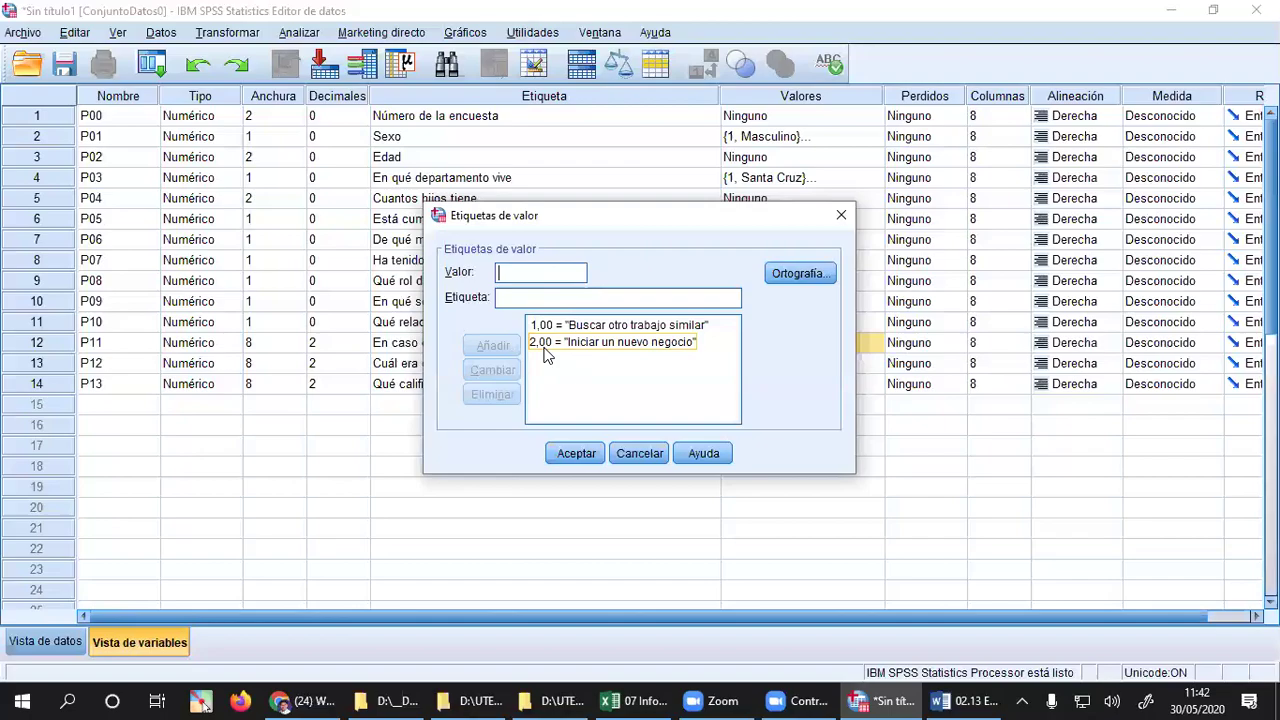
pyautogui.click(582, 453)
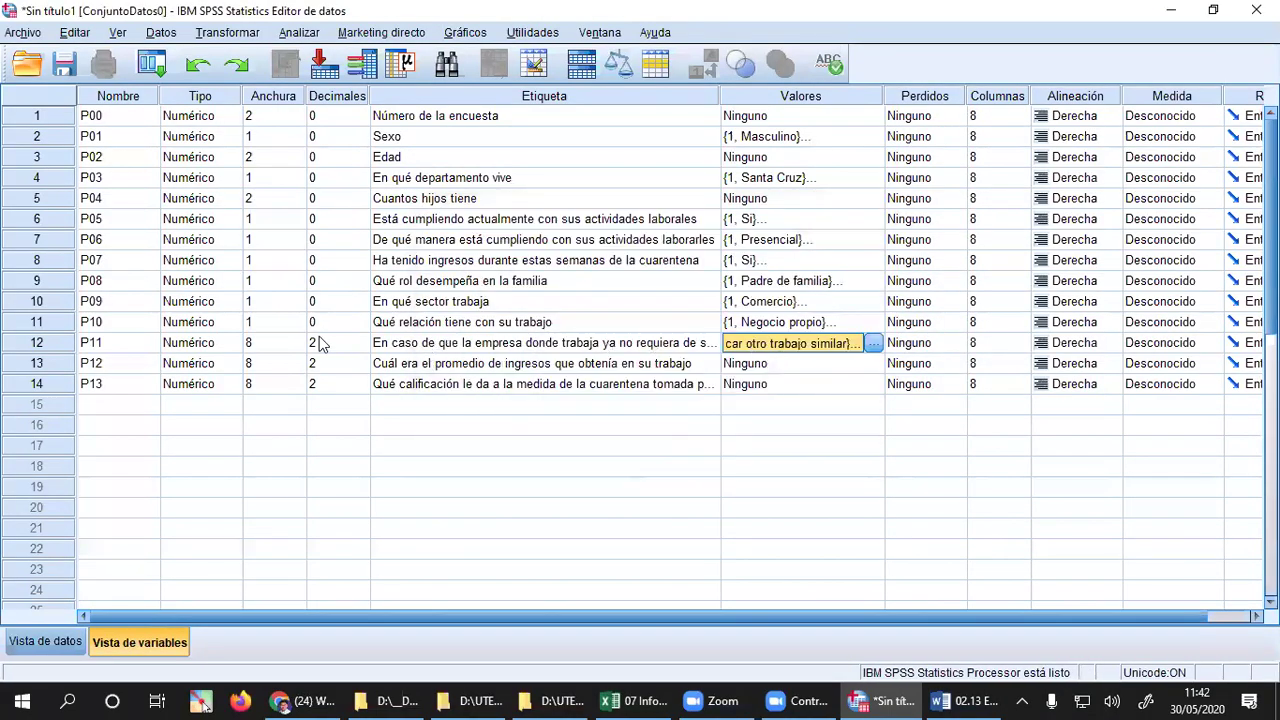
# - Set variable P11 to 0 decimals and a width of 1
pyautogui.click(338, 345)
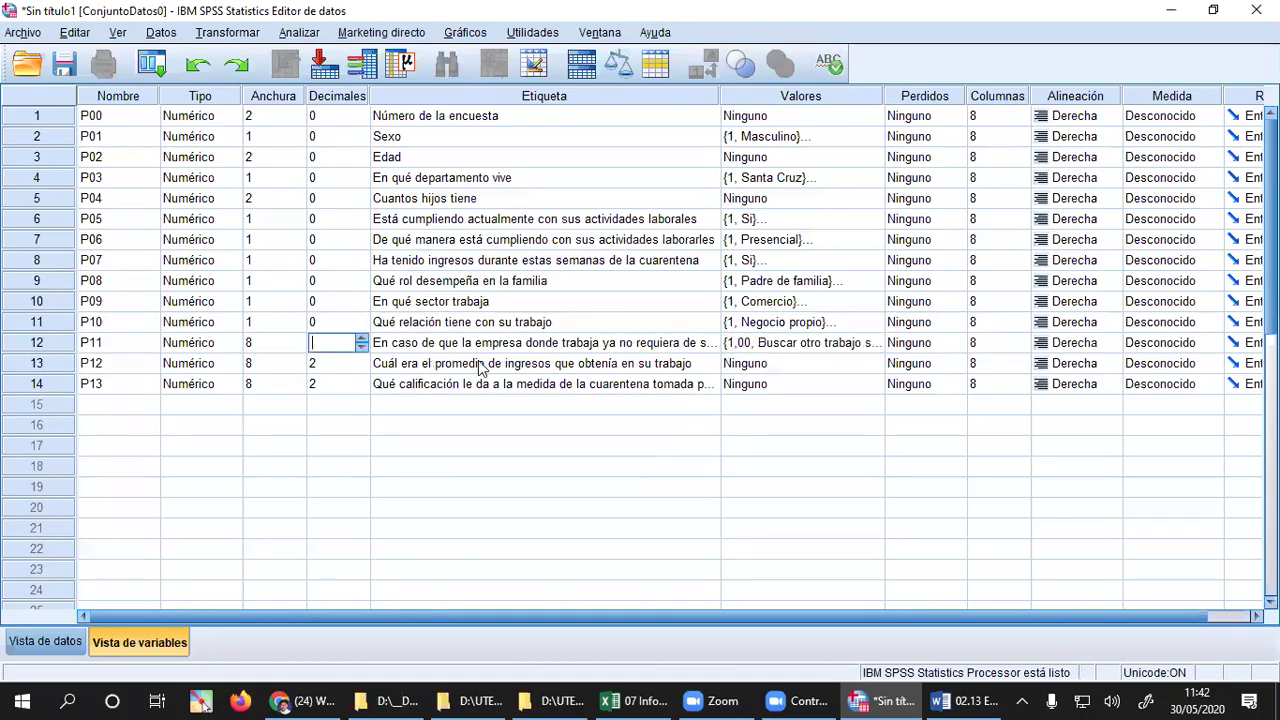
pyautogui.write('0')
pyautogui.press('Tab')
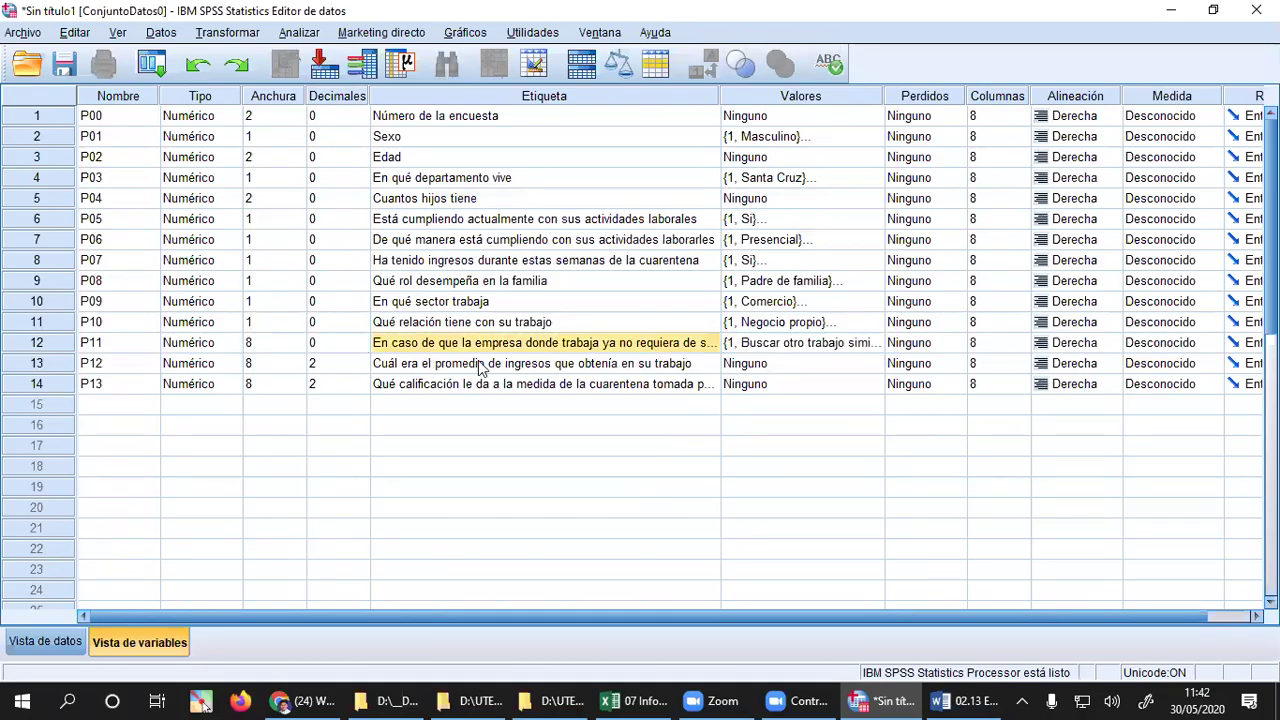
pyautogui.click(257, 341)
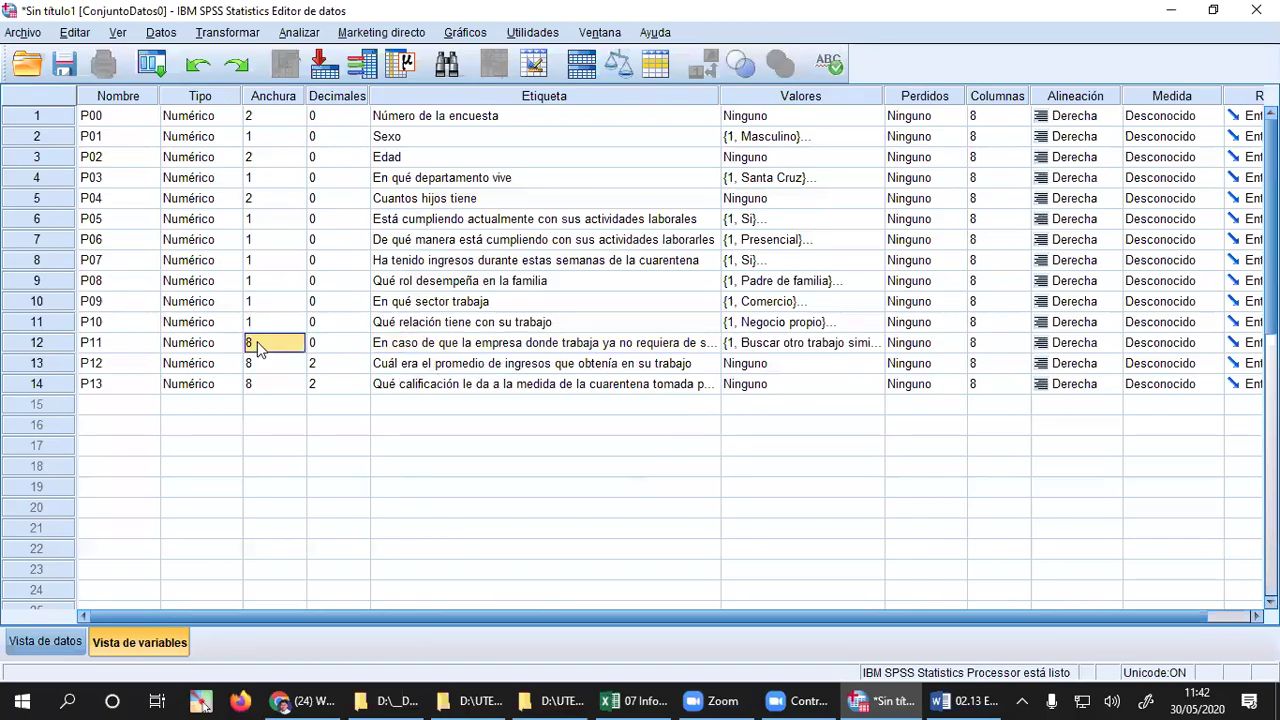
pyautogui.press('Tab')
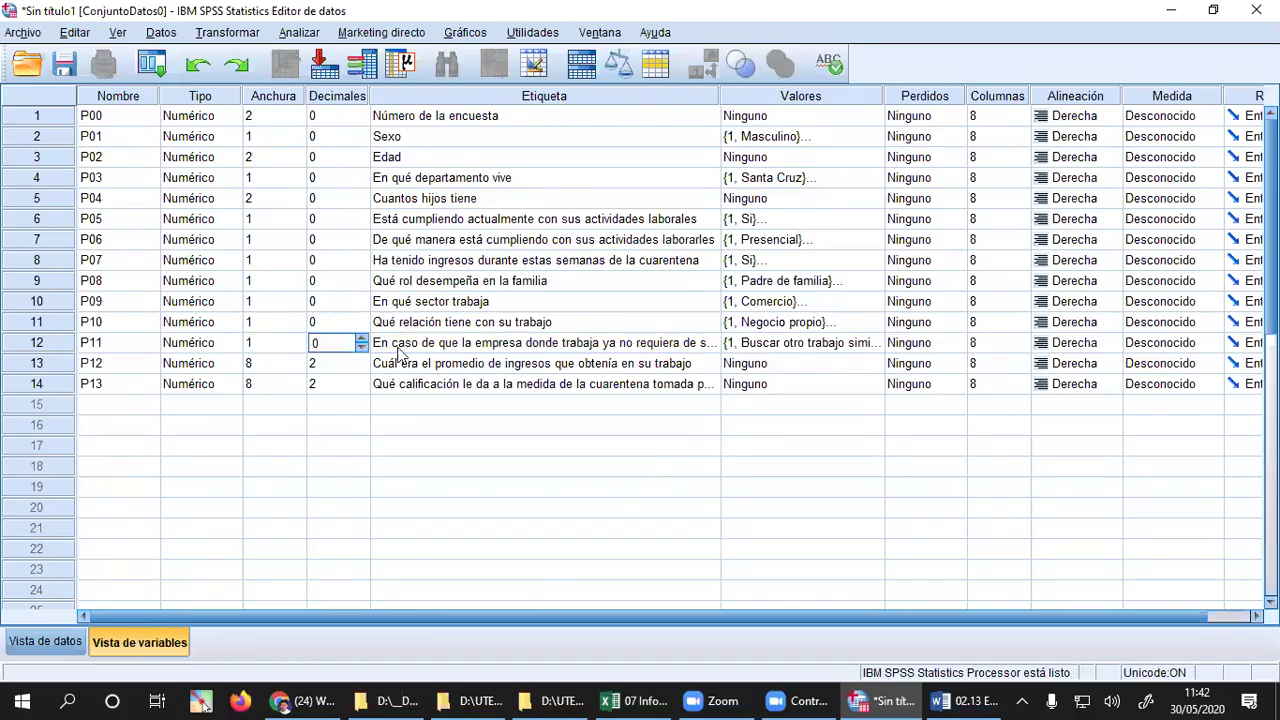
# - Reopen the value labels of P11, review the defined labels, and accept the dialog
pyautogui.click(770, 346)
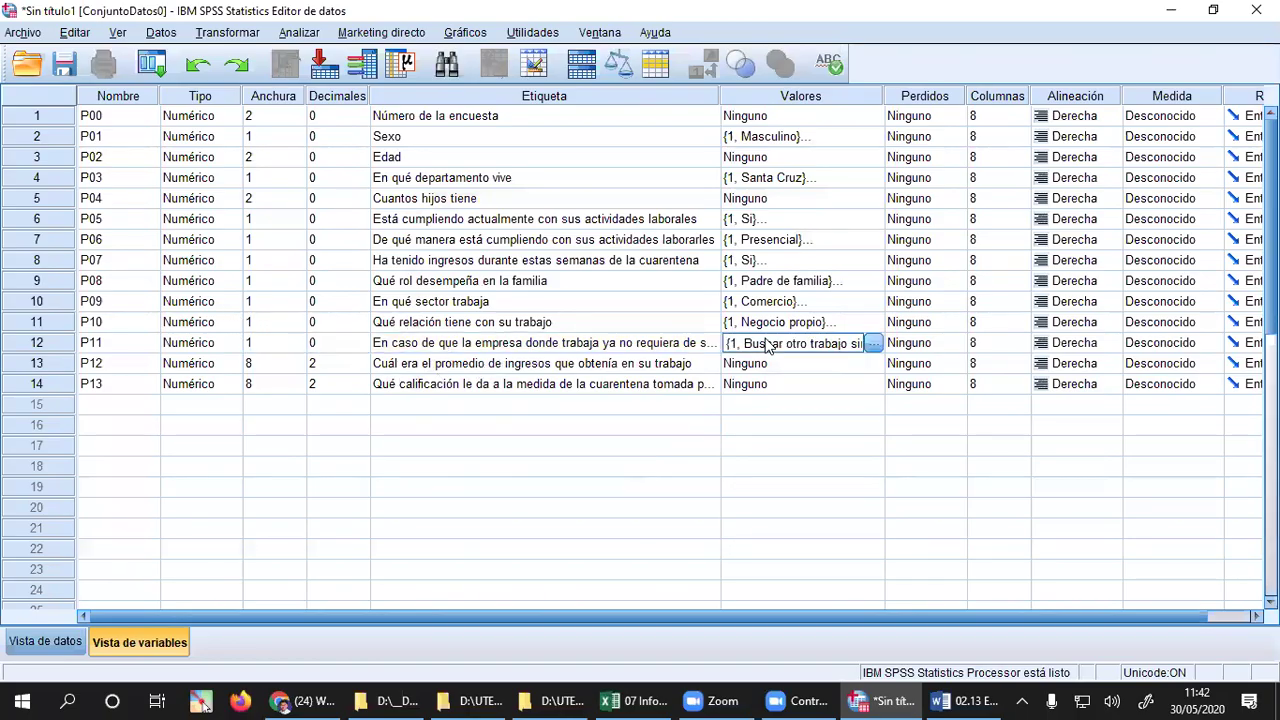
pyautogui.click(873, 343)
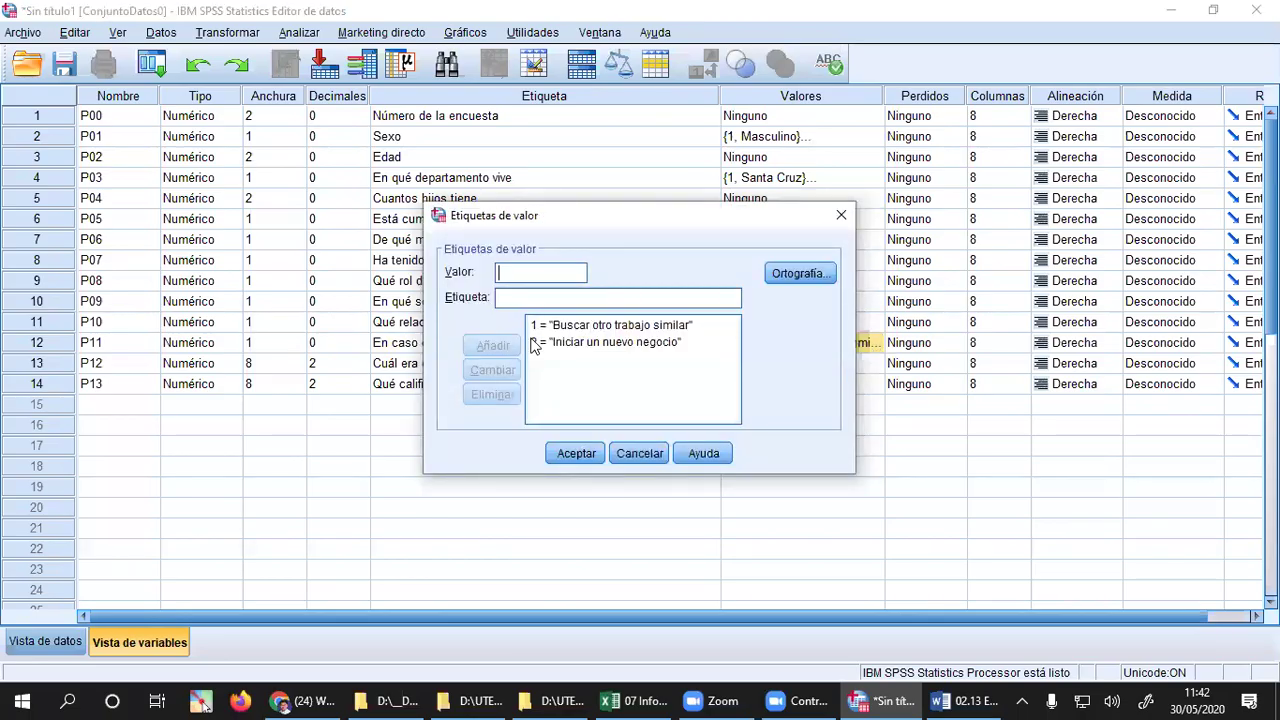
pyautogui.click(587, 454)
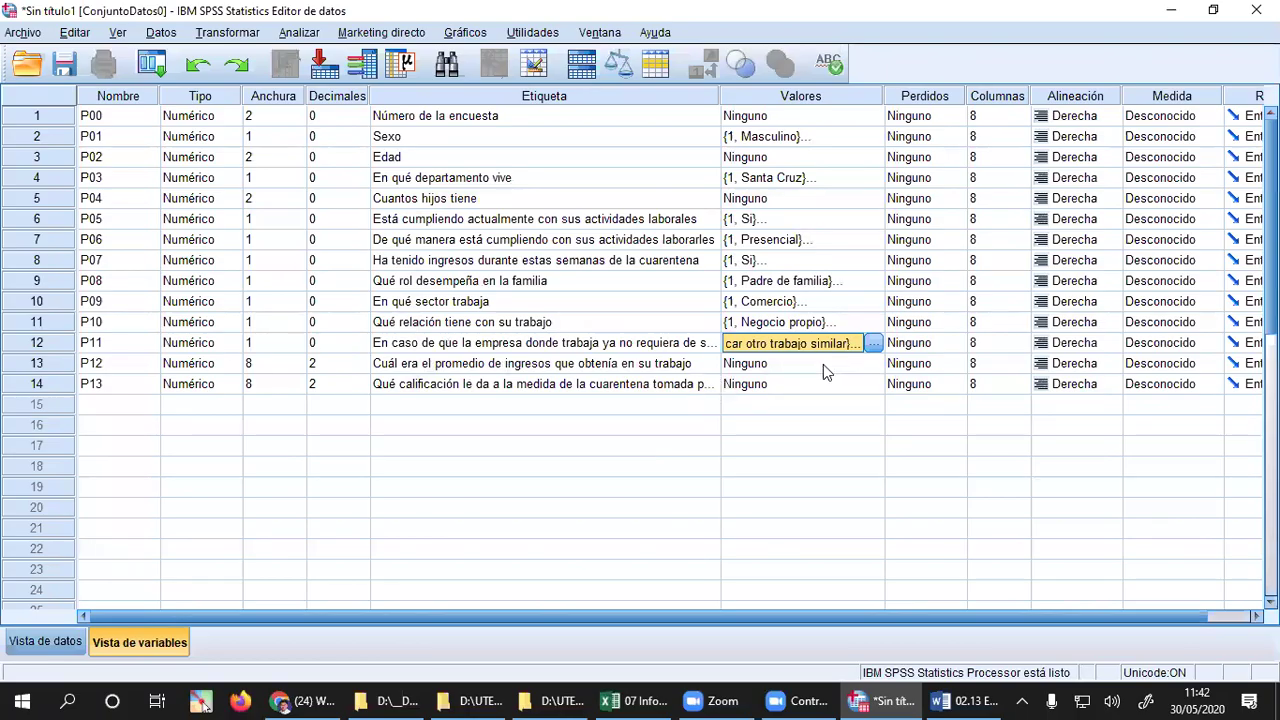
# - Set variable P12 (Cuál era el promedio de ingresos que obtenía en su trabajo) to 0 decimals and open its width for editing
pyautogui.click(765, 370)
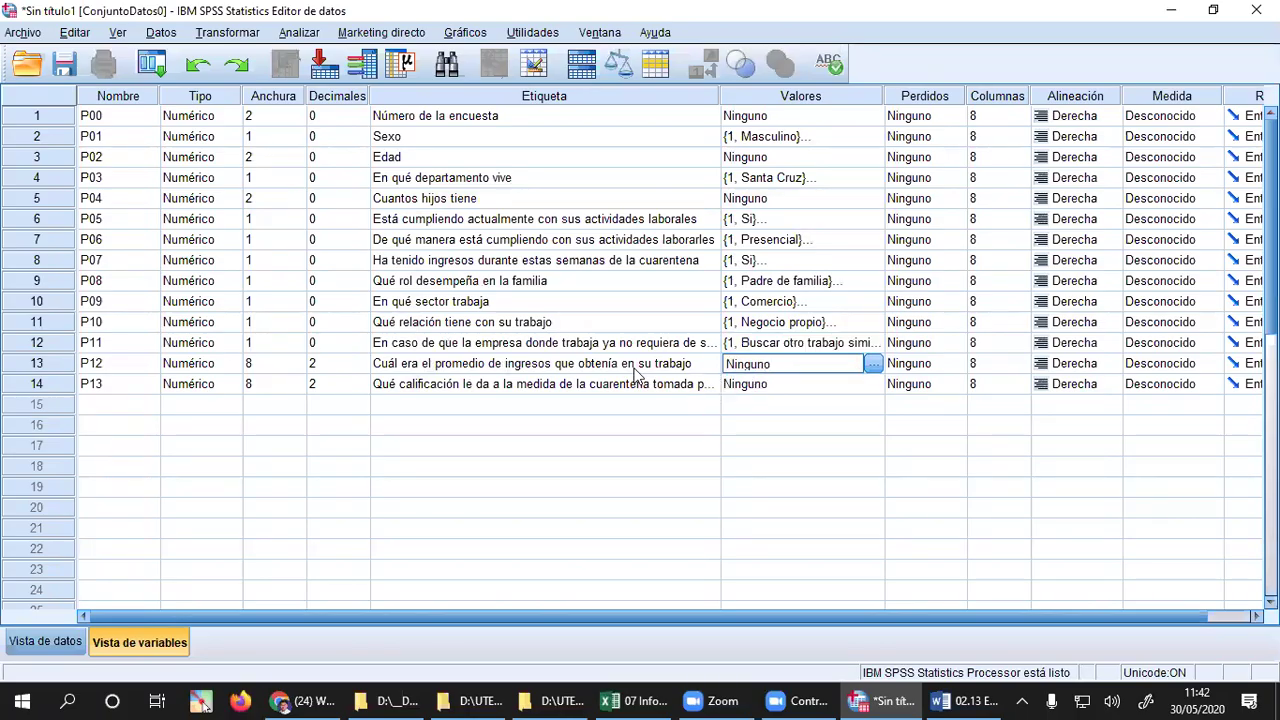
pyautogui.click(450, 368)
pyautogui.click(765, 372)
pyautogui.click(316, 366)
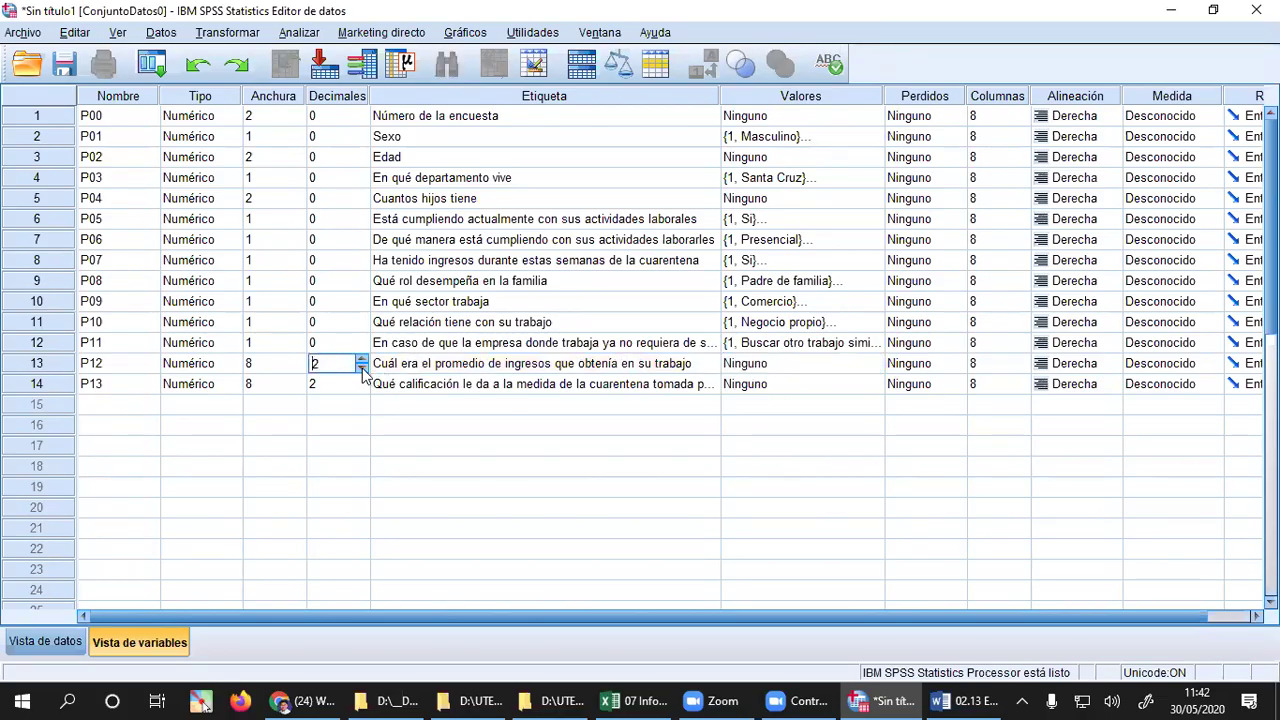
pyautogui.click(277, 364)
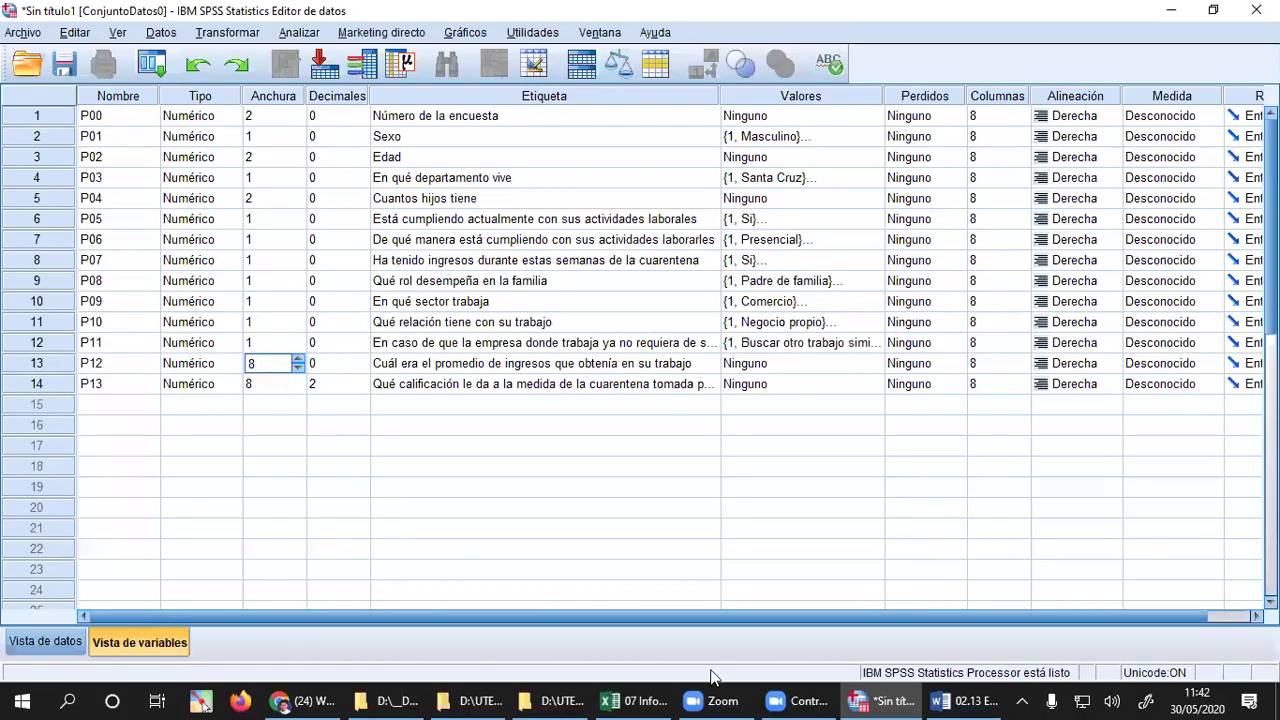
# - Open Notepad, move its window clear of the P12 width, and write the sample number 99 9999
pyautogui.click(5, 700)
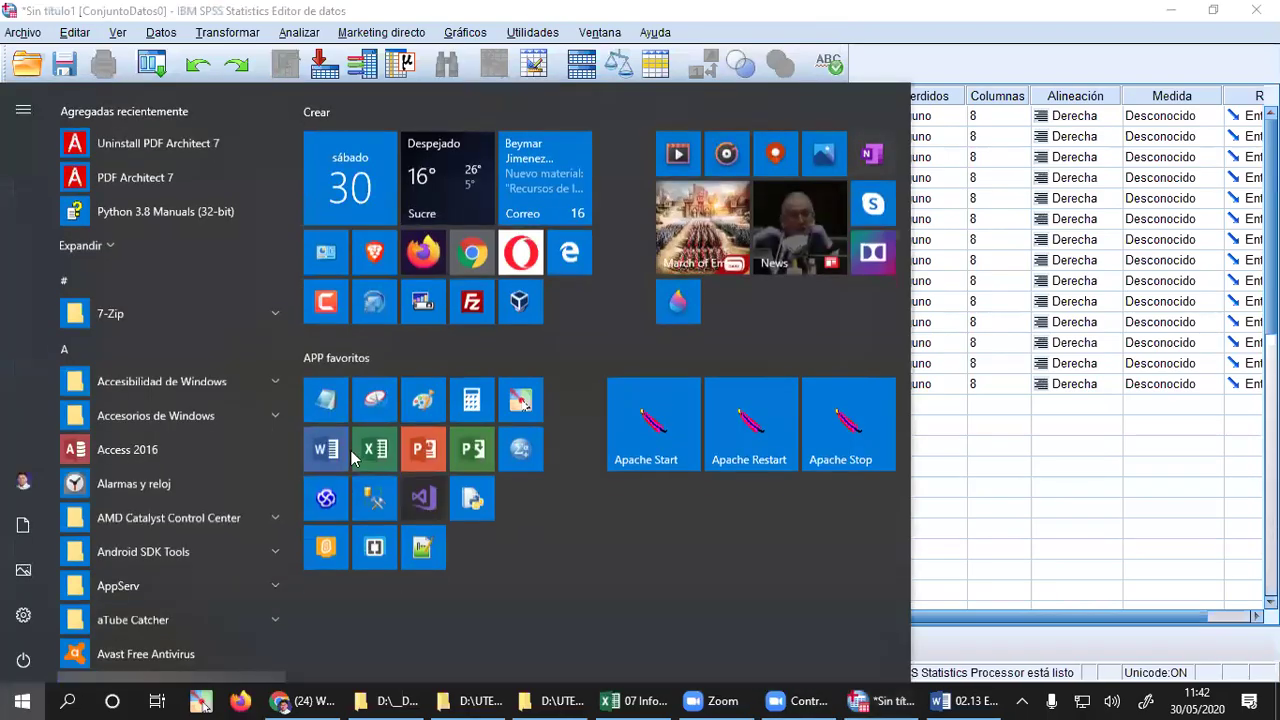
pyautogui.click(335, 400)
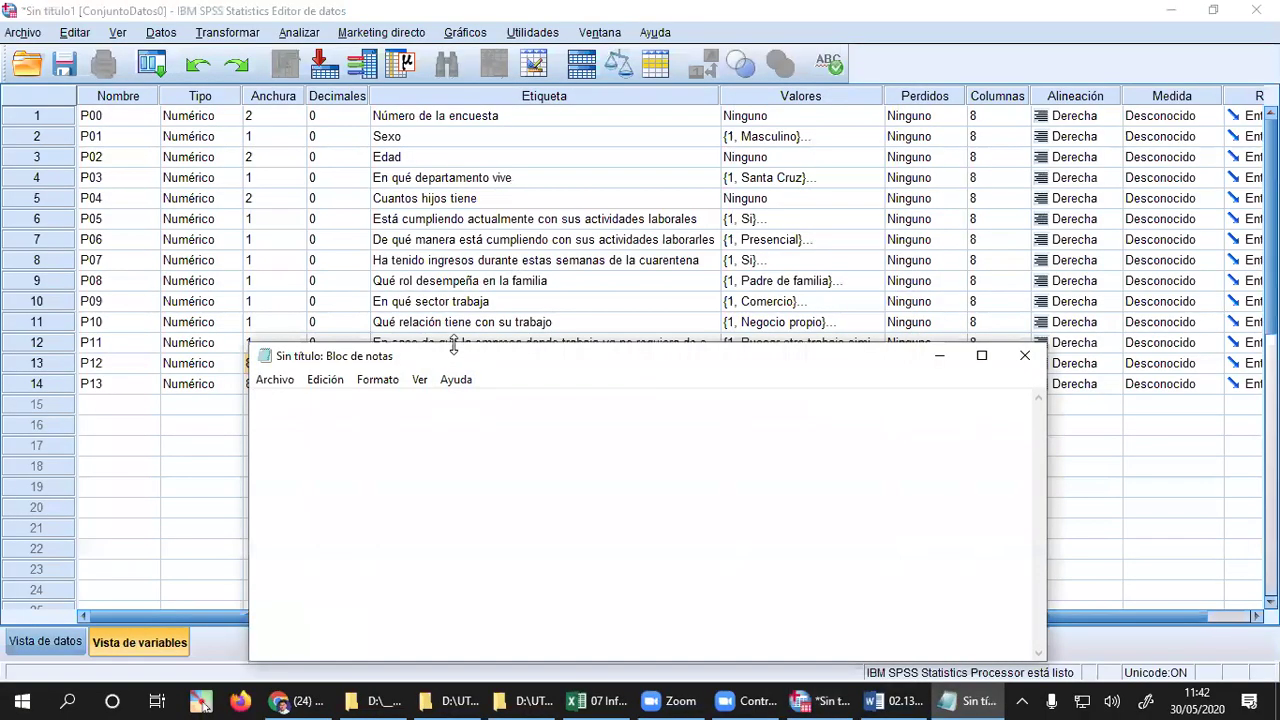
pyautogui.moveTo(454, 348); pyautogui.dragTo(655, 310)
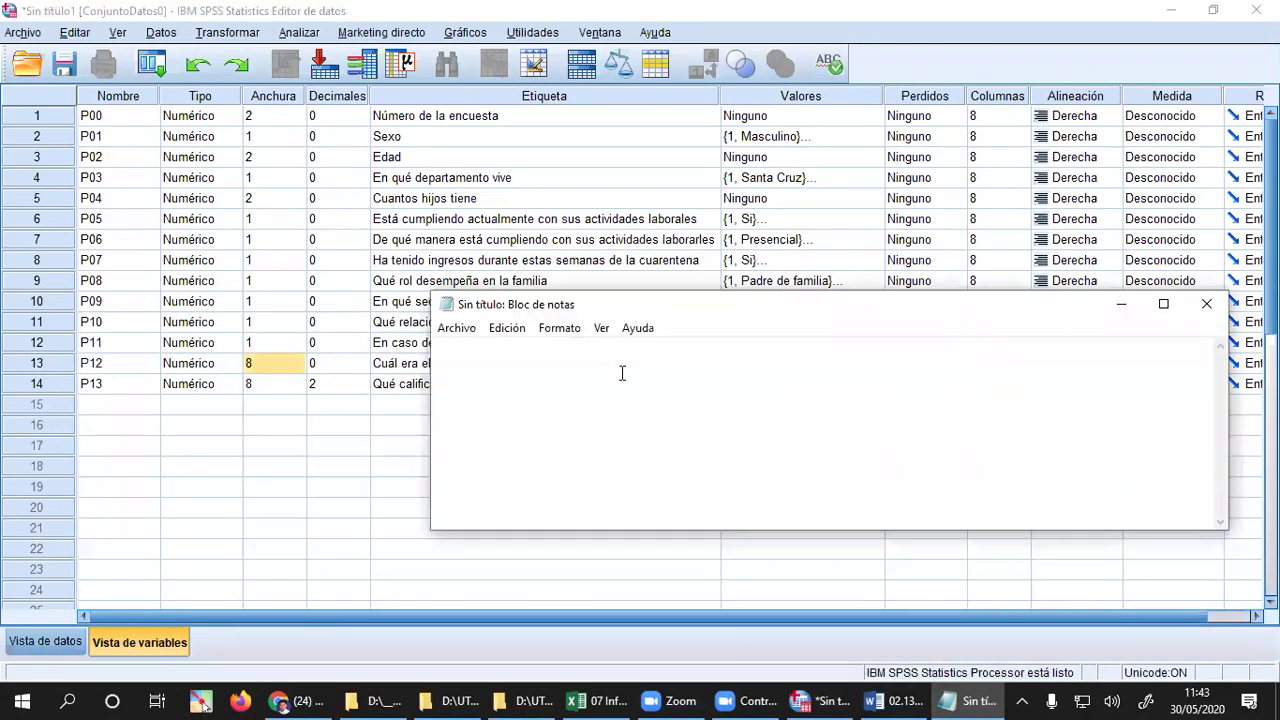
pyautogui.write('99')
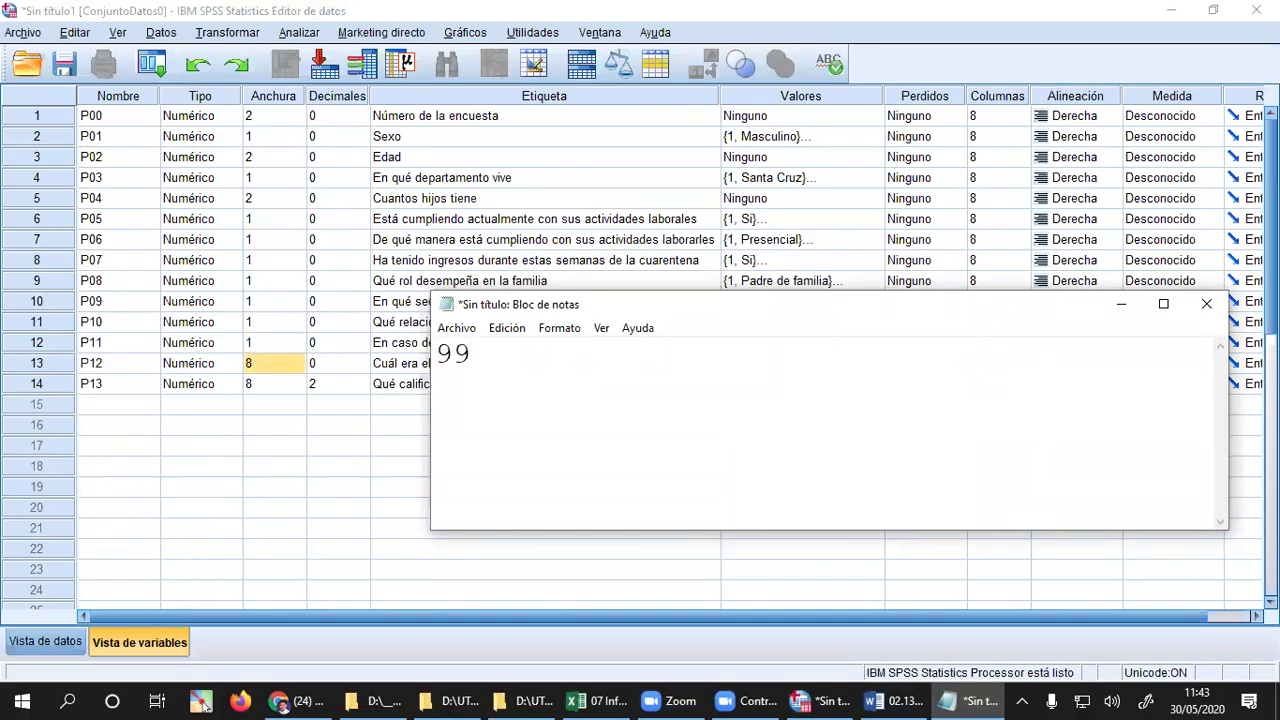
pyautogui.write(' 9999')
pyautogui.hotkey('shift', 'Left')
pyautogui.hotkey('shift', 'Left')
pyautogui.hotkey('shift', 'Left')
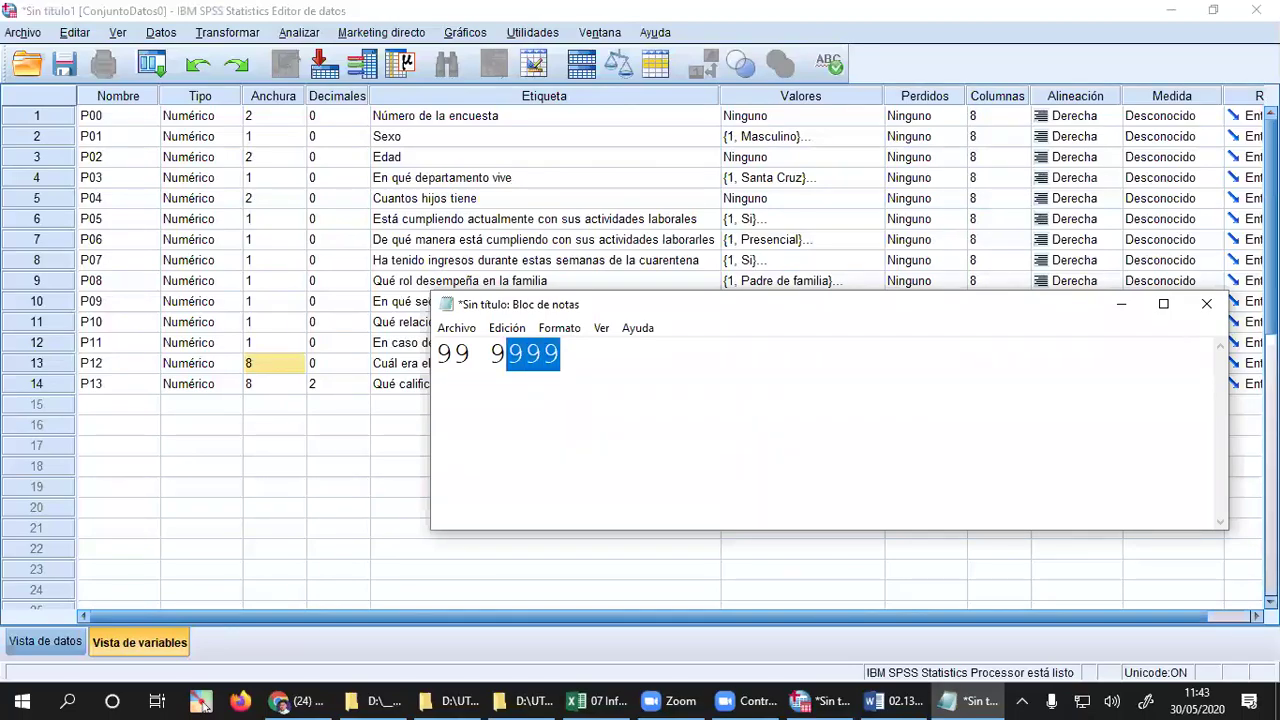
pyautogui.hotkey('shift', 'Left')
pyautogui.hotkey('shift', 'Left')
pyautogui.hotkey('shift', 'Left')
pyautogui.hotkey('shift', 'Left')
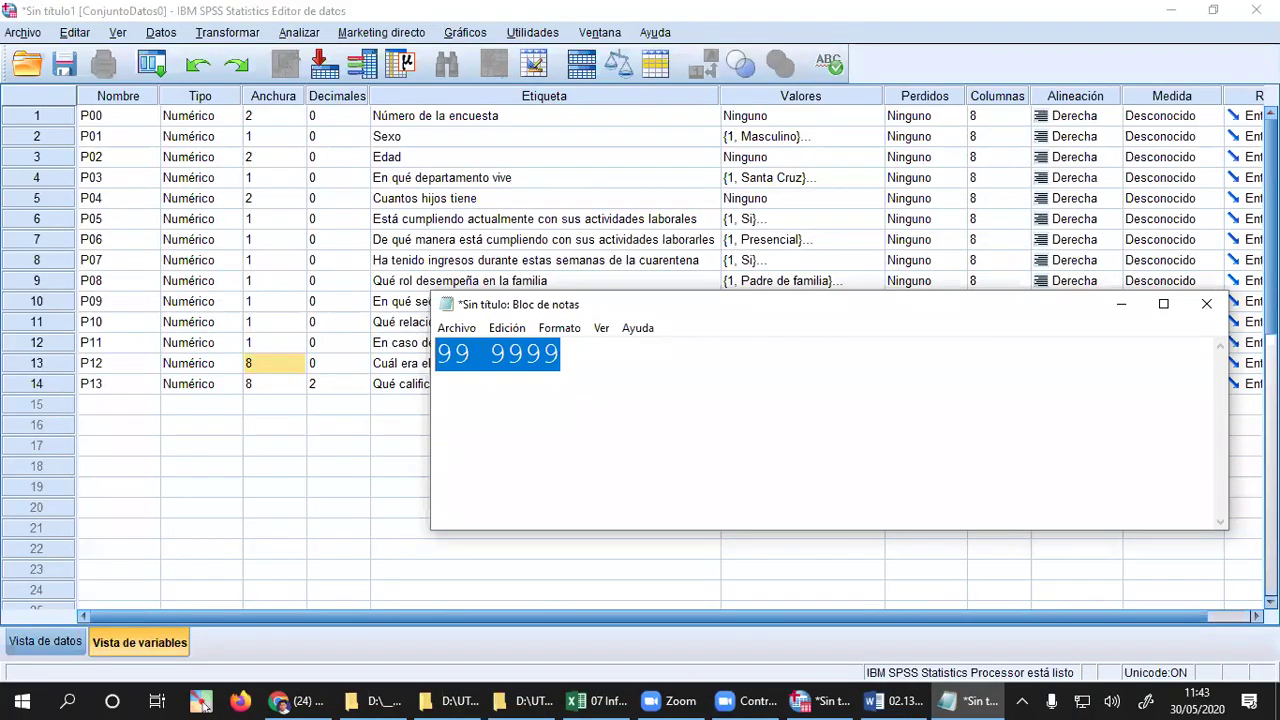
pyautogui.press('Right')
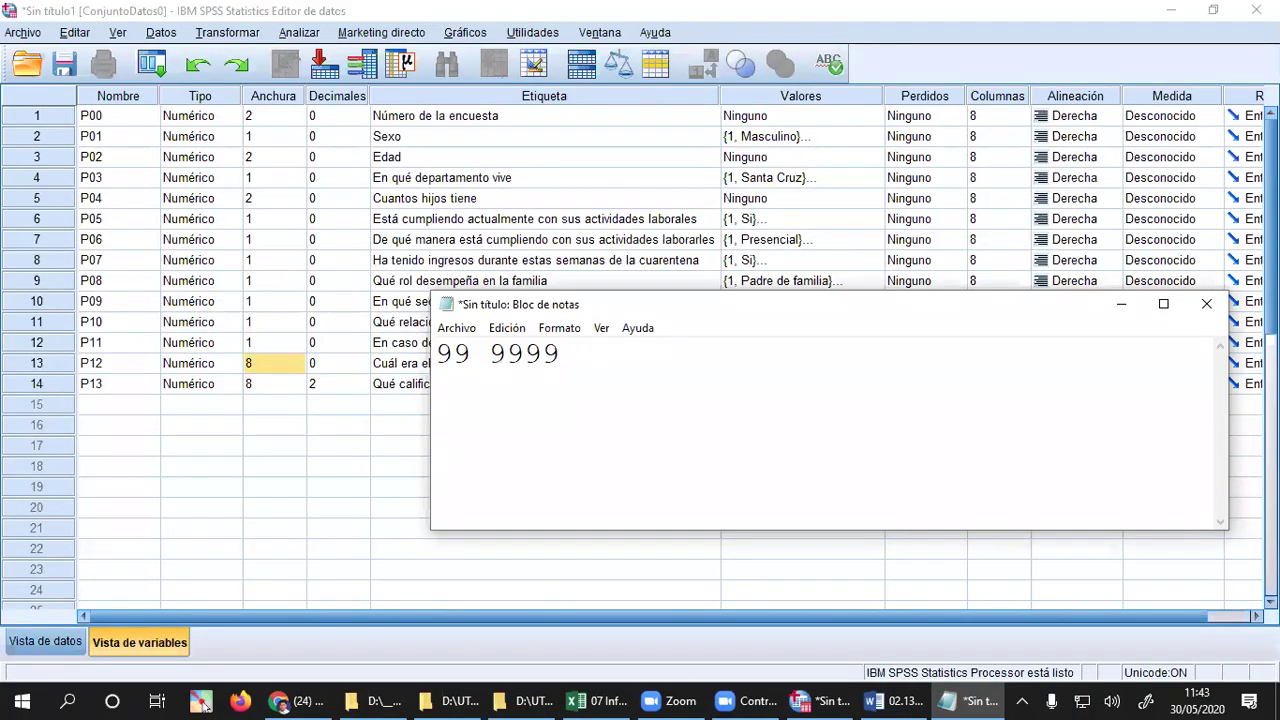
# - Extend the sample number in the note by one digit and regroup it as 9 999 999
pyautogui.write('9')
pyautogui.click(489, 353)
pyautogui.press('Right')
pyautogui.press('Right')
pyautogui.press('Left')
pyautogui.press('Left')
pyautogui.press('Left')
pyautogui.press('Left')
pyautogui.press('Right')
pyautogui.press('Right')
pyautogui.press('Right')
pyautogui.press('Right')
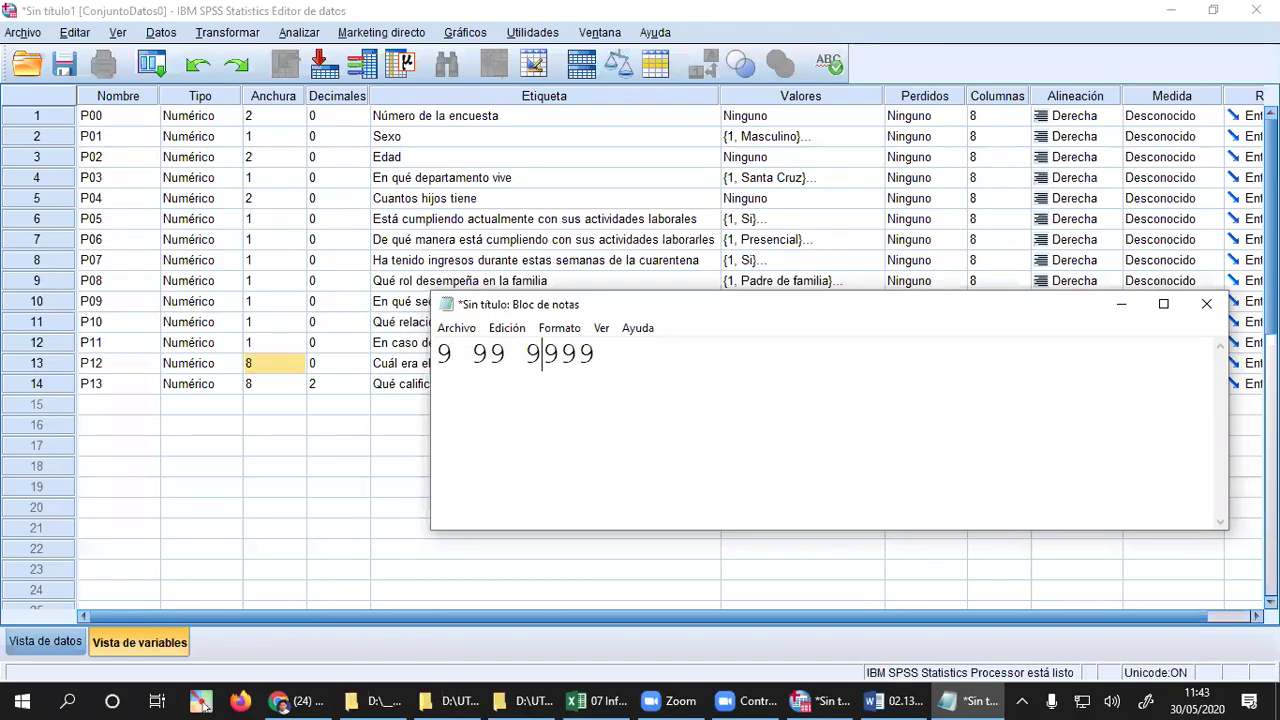
pyautogui.press('Left')
pyautogui.press('Left')
pyautogui.press('BackSpace')
# - Count the digits of the sample number in the note to work out the width P12 needs
pyautogui.press('Left')
pyautogui.press('Left')
pyautogui.press('Left')
pyautogui.press('Right')
pyautogui.press('Right')
pyautogui.press('Right')
pyautogui.press('Right')
pyautogui.press('Right')
pyautogui.press('Right')
pyautogui.press('Left')
pyautogui.press('Left')
pyautogui.press('Left')
pyautogui.press('Left')
pyautogui.press('Left')
pyautogui.press('Right')
pyautogui.press('Right')
pyautogui.press('Right')
pyautogui.press('Right')
pyautogui.press('Right')
pyautogui.press('Right')
pyautogui.press('Right')
pyautogui.press('Left')
pyautogui.press('Left')
pyautogui.press('Left')
pyautogui.press('Left')
pyautogui.press('Left')
pyautogui.press('Left')
pyautogui.hotkey('shift', 'Home')
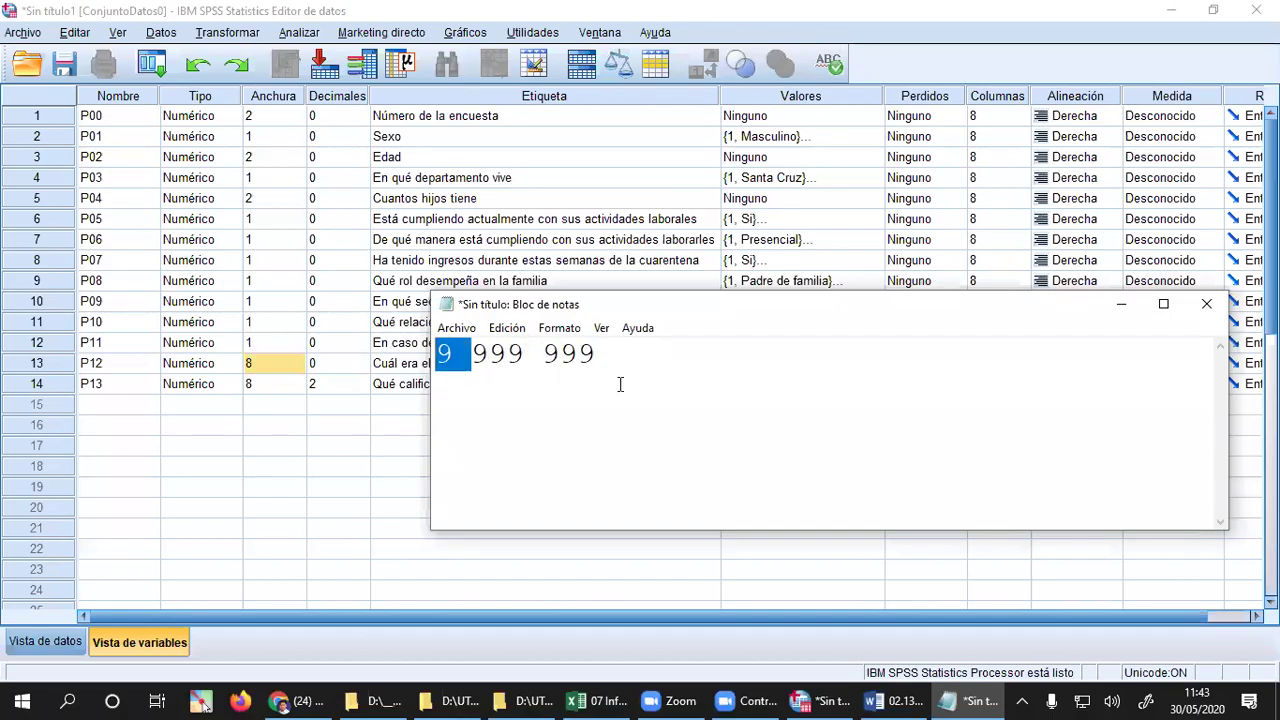
pyautogui.click(595, 356)
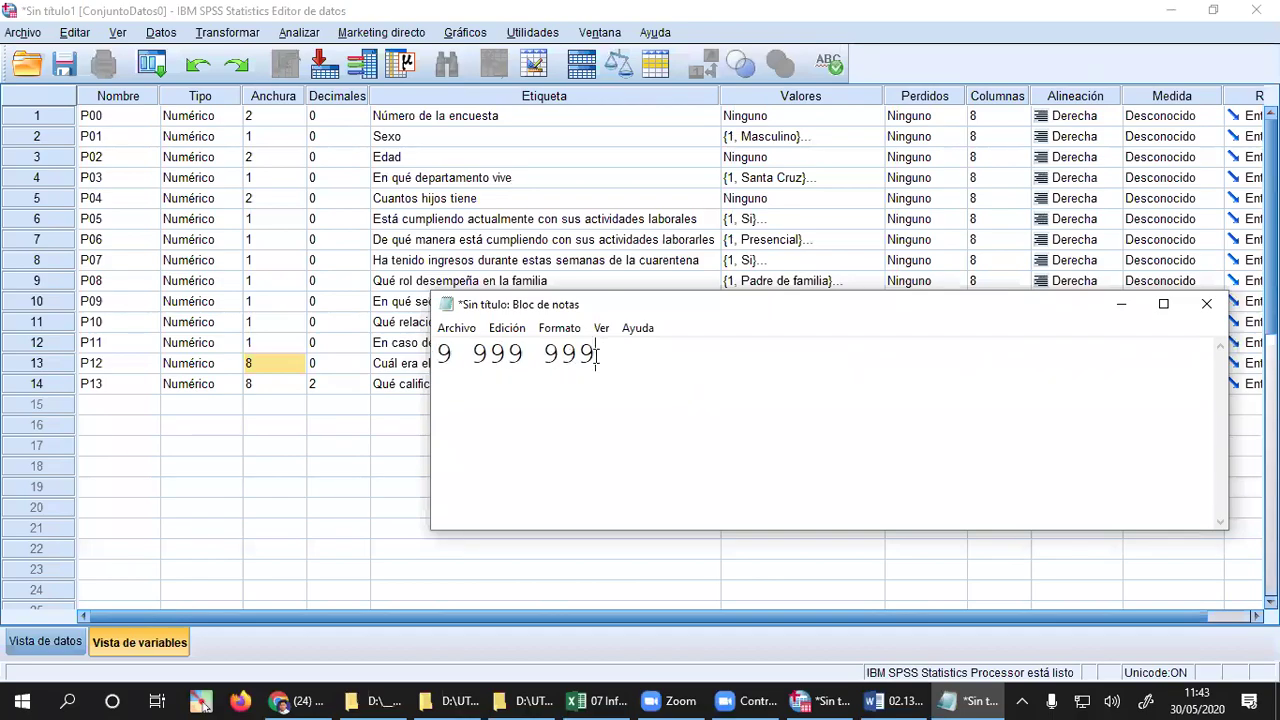
pyautogui.moveTo(595, 356); pyautogui.dragTo(471, 356)
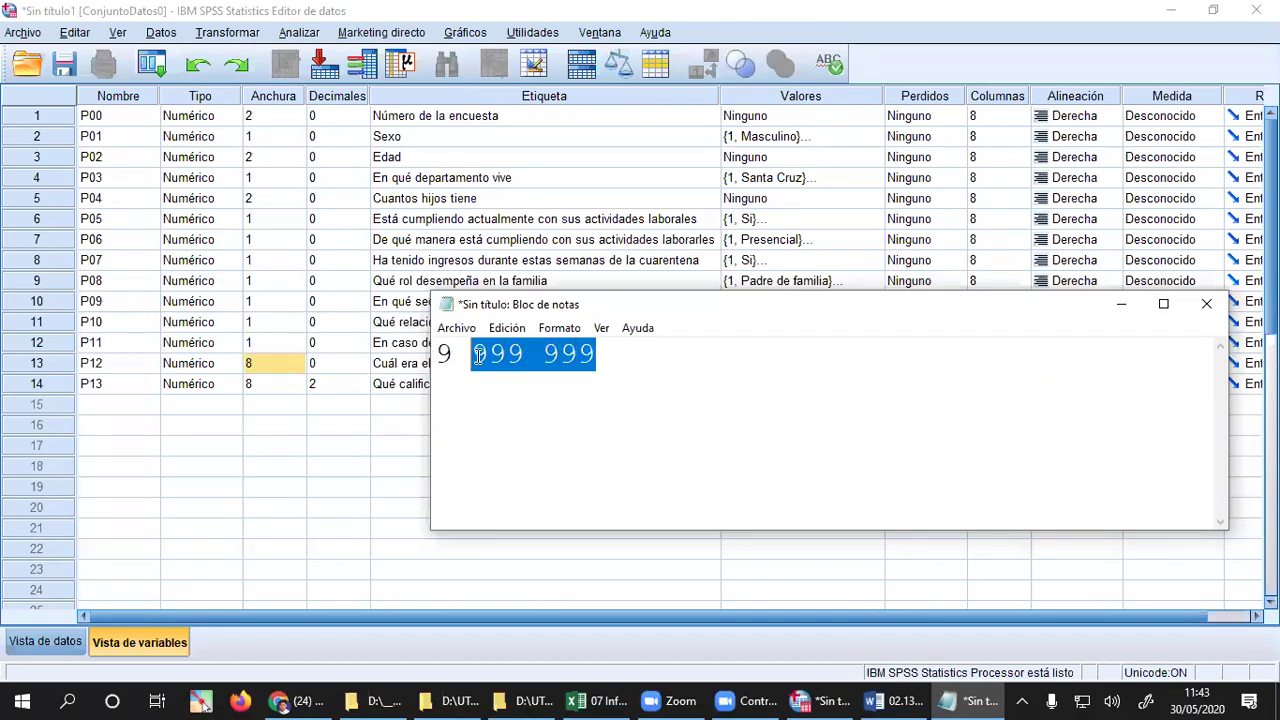
pyautogui.click(630, 360)
pyautogui.moveTo(590, 355); pyautogui.dragTo(437, 356)
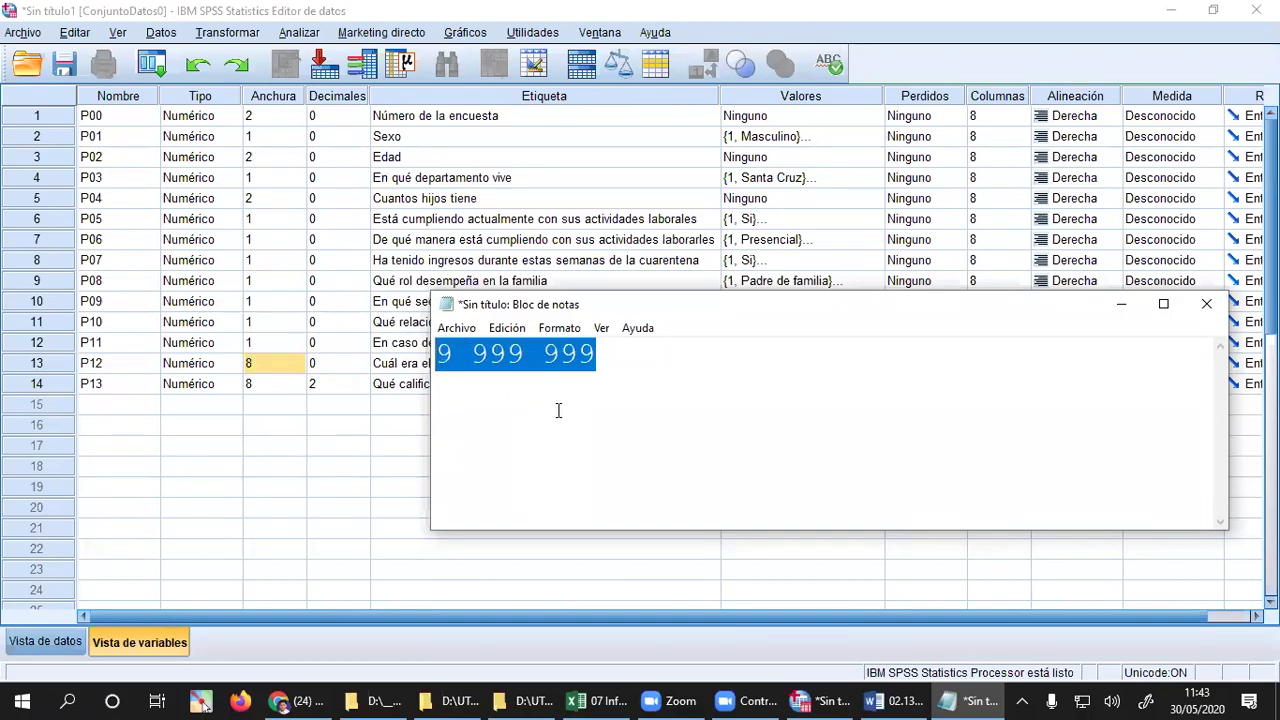
# - Set the width of variable P12, the average income from work, to 7
pyautogui.click(259, 366)
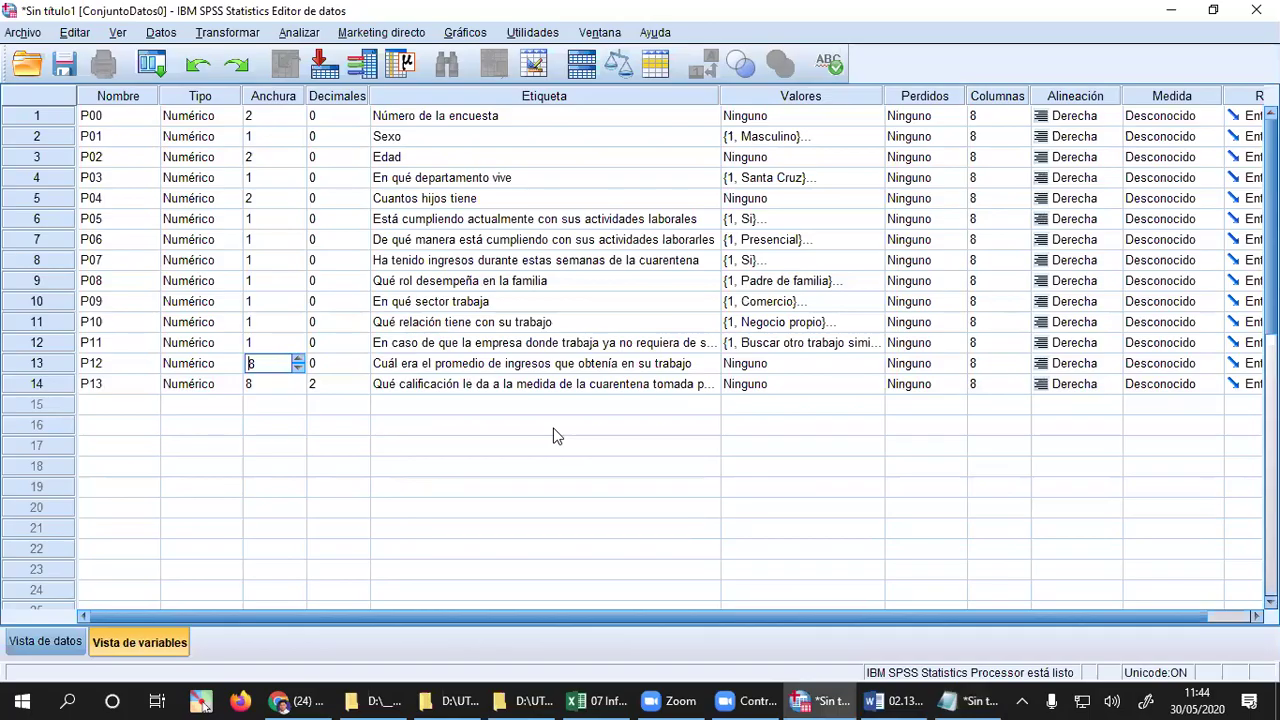
pyautogui.press('BackSpace')
pyautogui.write('7')
pyautogui.press('Tab')
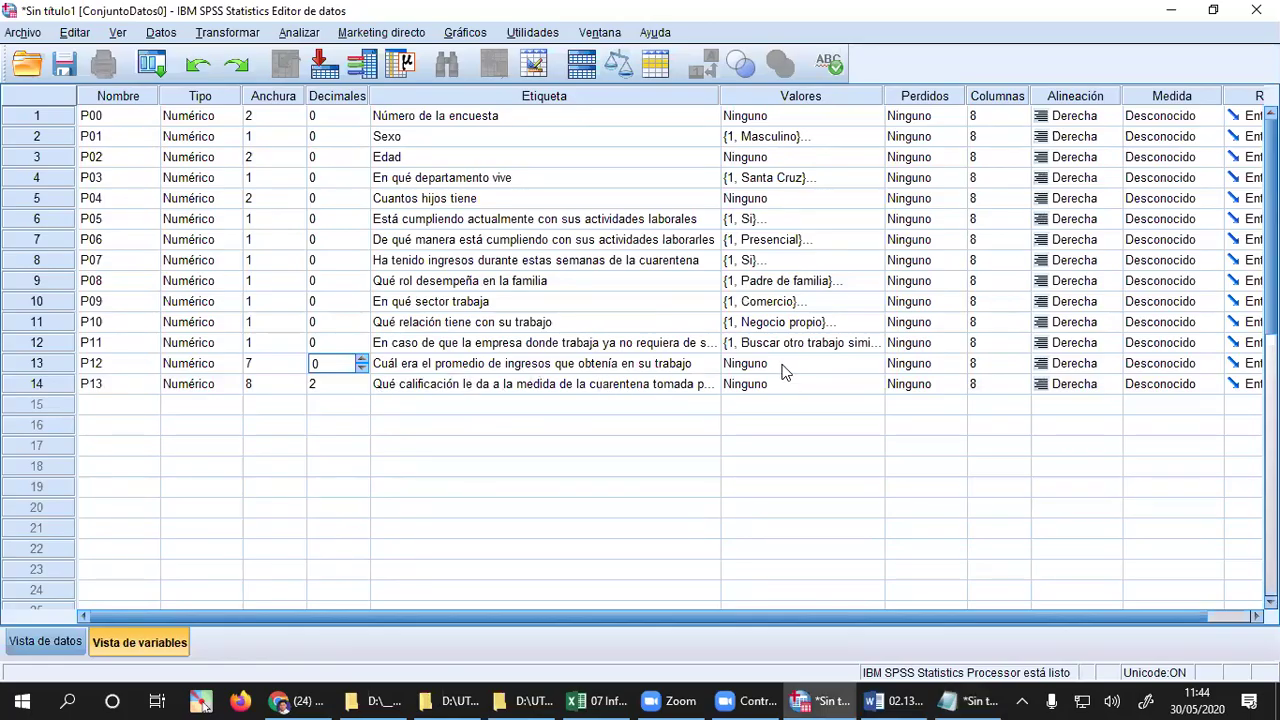
pyautogui.click(799, 96)
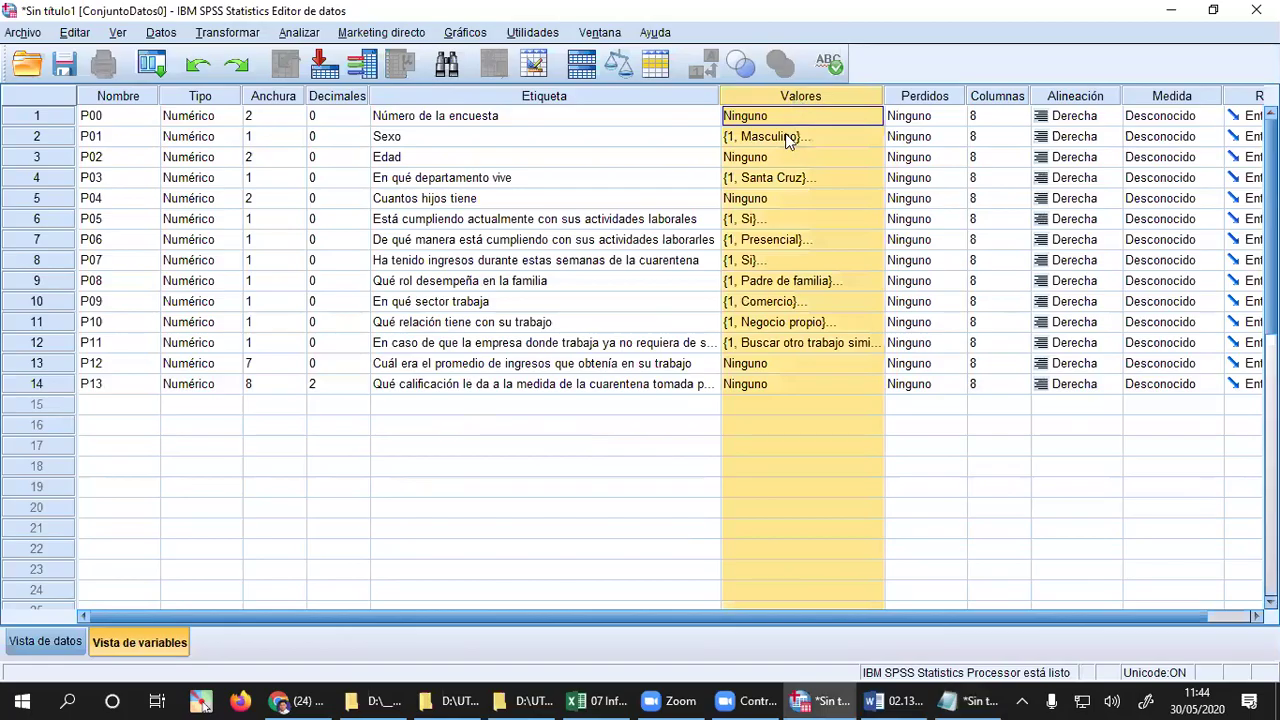
# - Set variable P13, the rating given to the quarantine measure, to 0 decimals and a width of 1
pyautogui.click(551, 368)
pyautogui.click(504, 386)
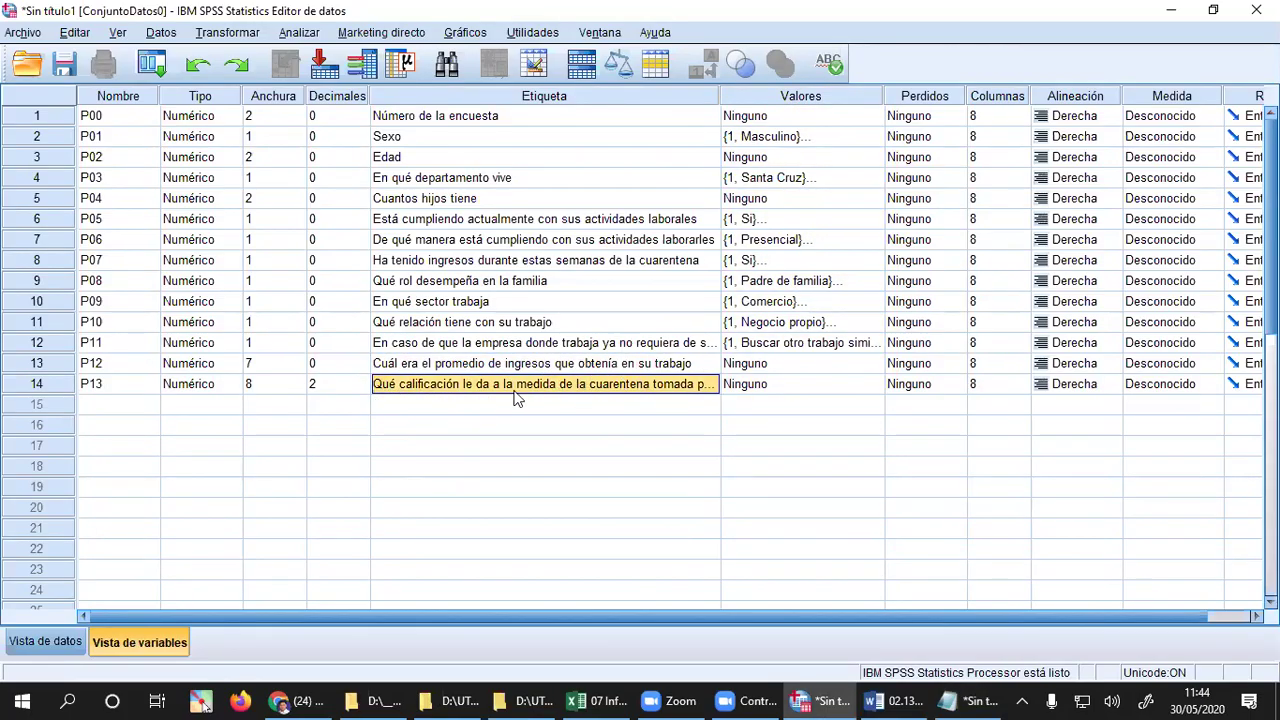
pyautogui.click(340, 392)
pyautogui.doubleClick(362, 393)
pyautogui.click(277, 387)
pyautogui.moveTo(277, 387); pyautogui.dragTo(228, 392)
pyautogui.write('1')
pyautogui.press('Tab')
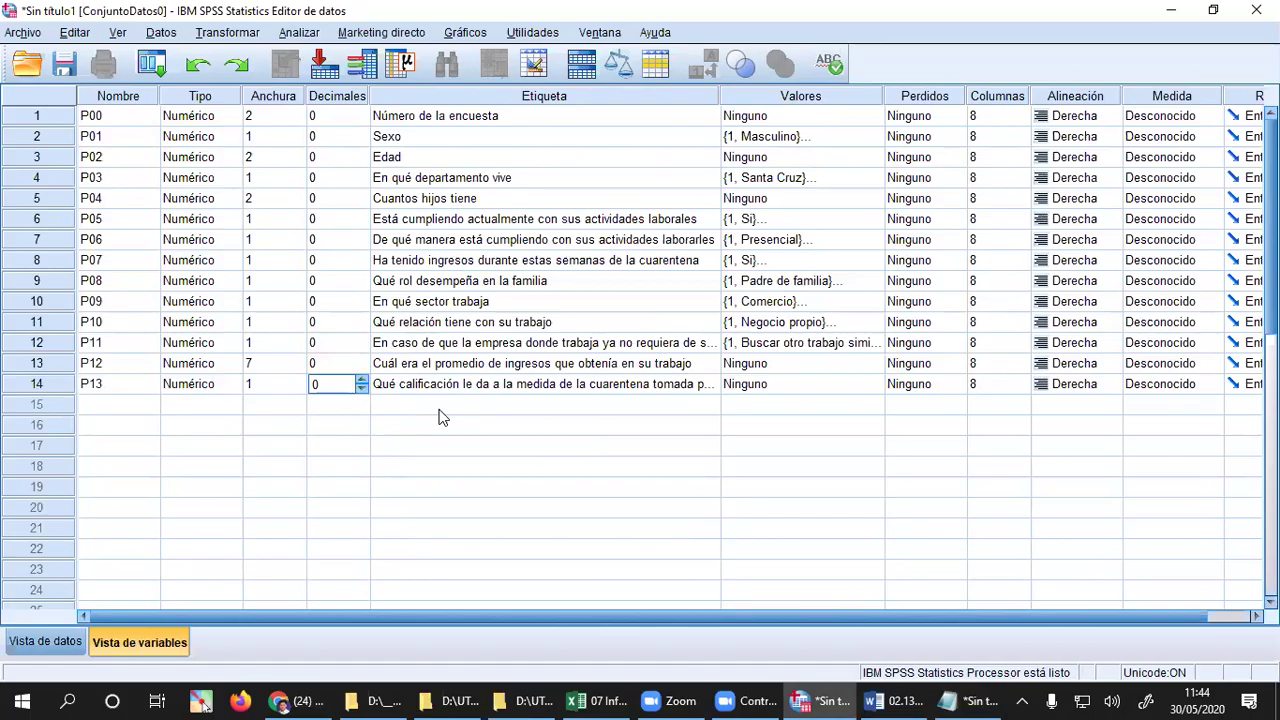
# - Open the value labels of P13 and add value 1 with the label Excelente
pyautogui.click(688, 393)
pyautogui.click(790, 391)
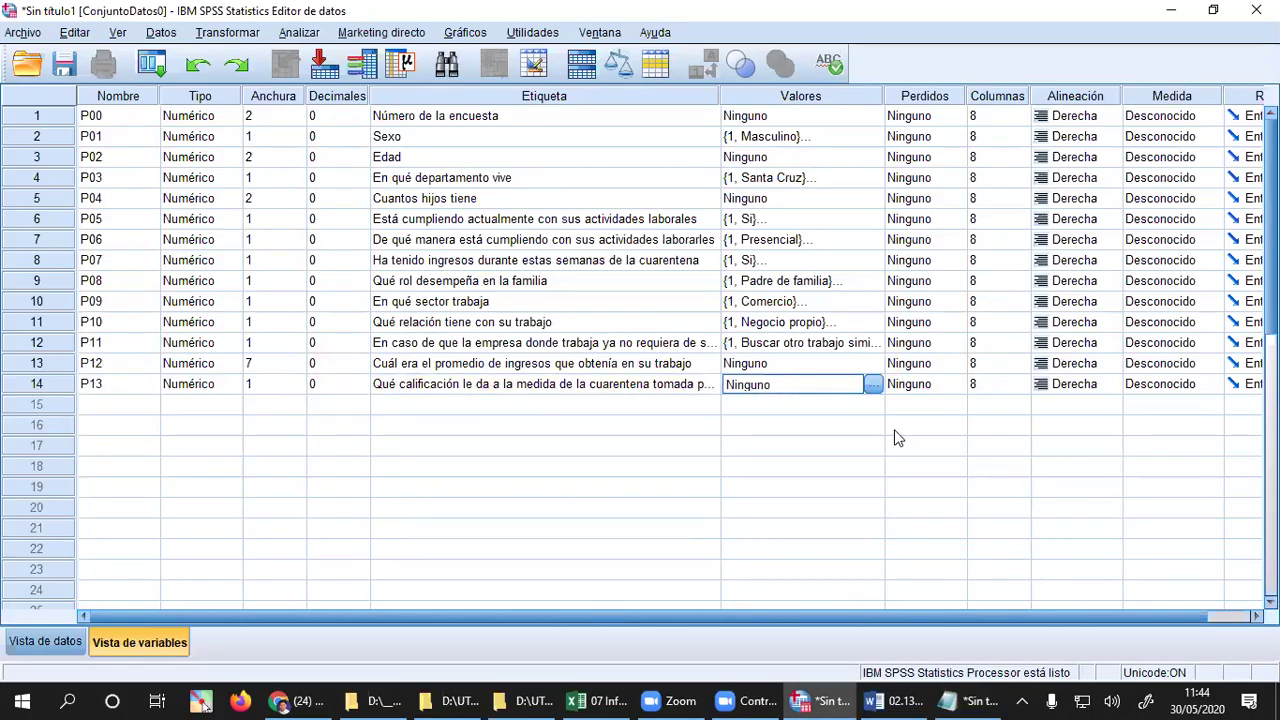
pyautogui.click(874, 385)
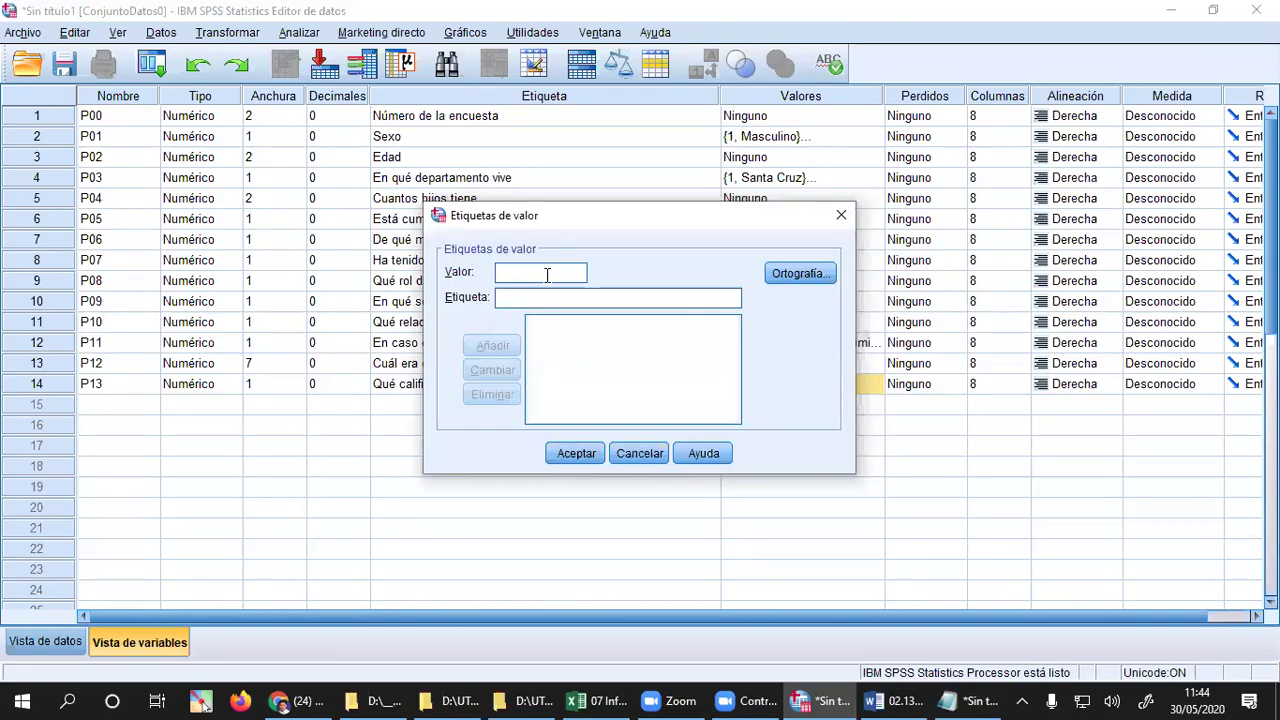
pyautogui.write('1')
pyautogui.press('Tab')
pyautogui.write('Excelente')
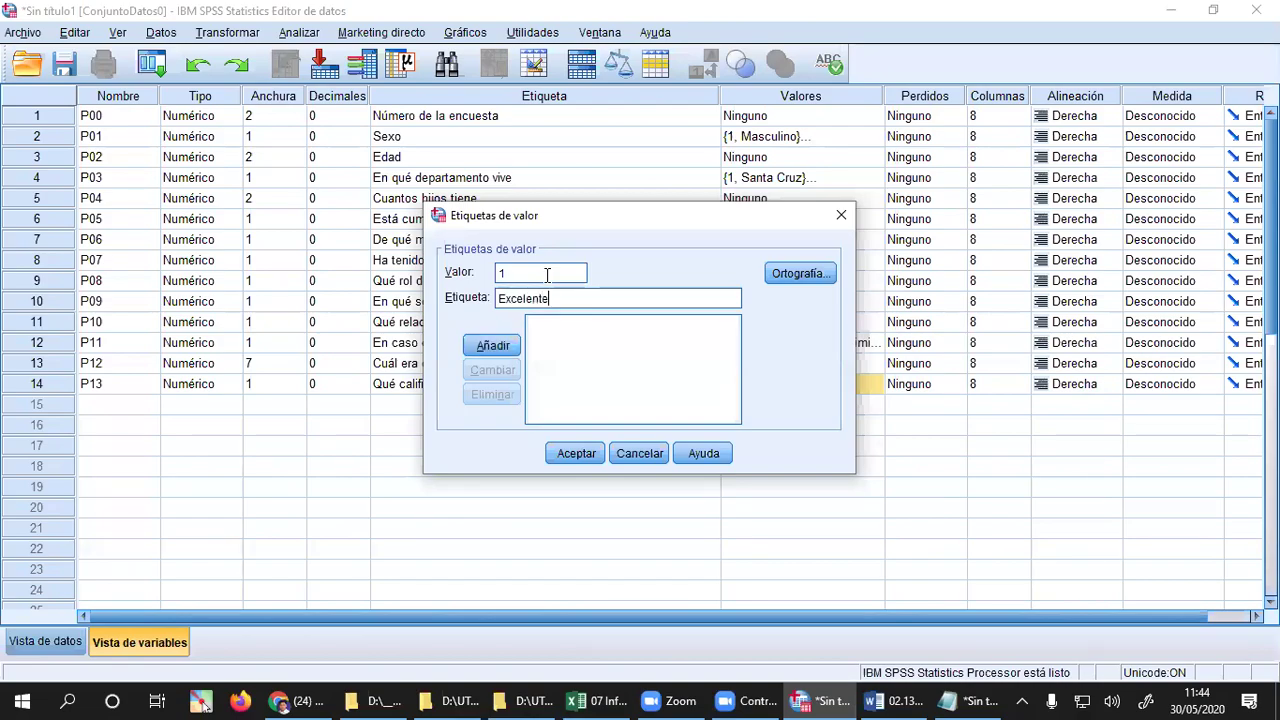
pyautogui.press('Return')
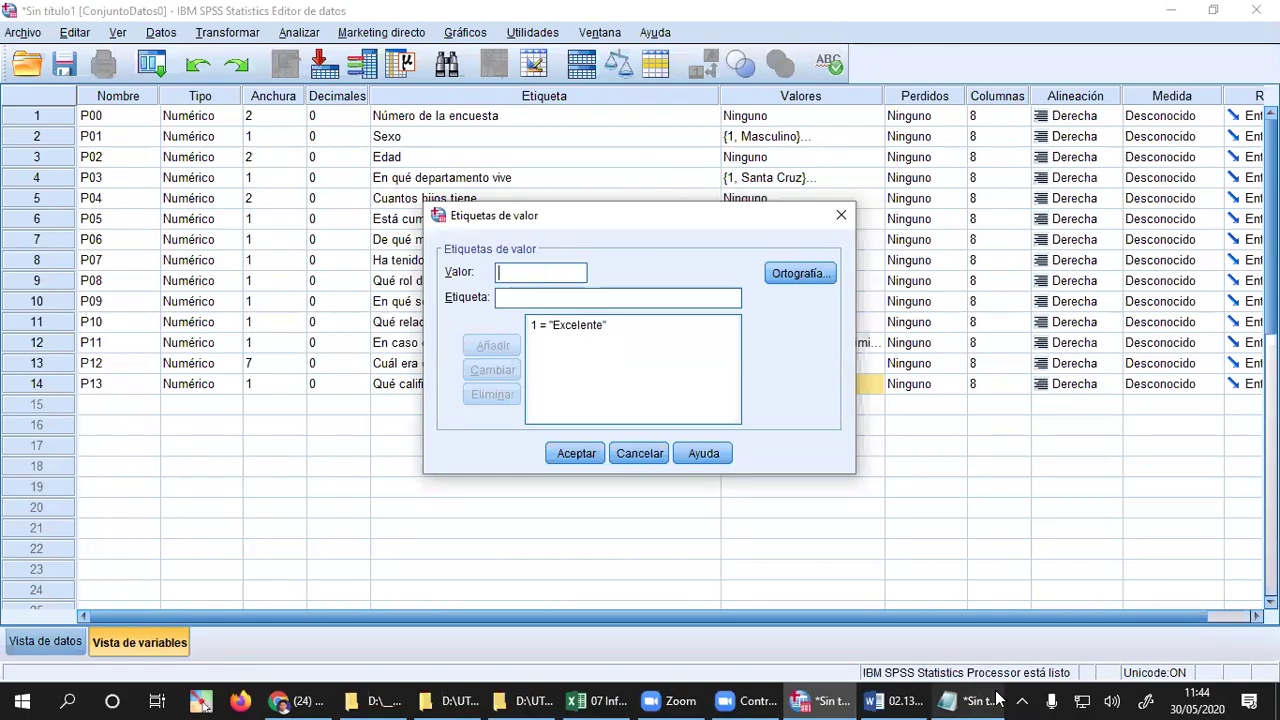
# - Switch to Notepad, clear the sample number from the note and move its window higher on the screen
pyautogui.click(960, 700)
pyautogui.moveTo(616, 364); pyautogui.dragTo(335, 370)
pyautogui.press('Delete')
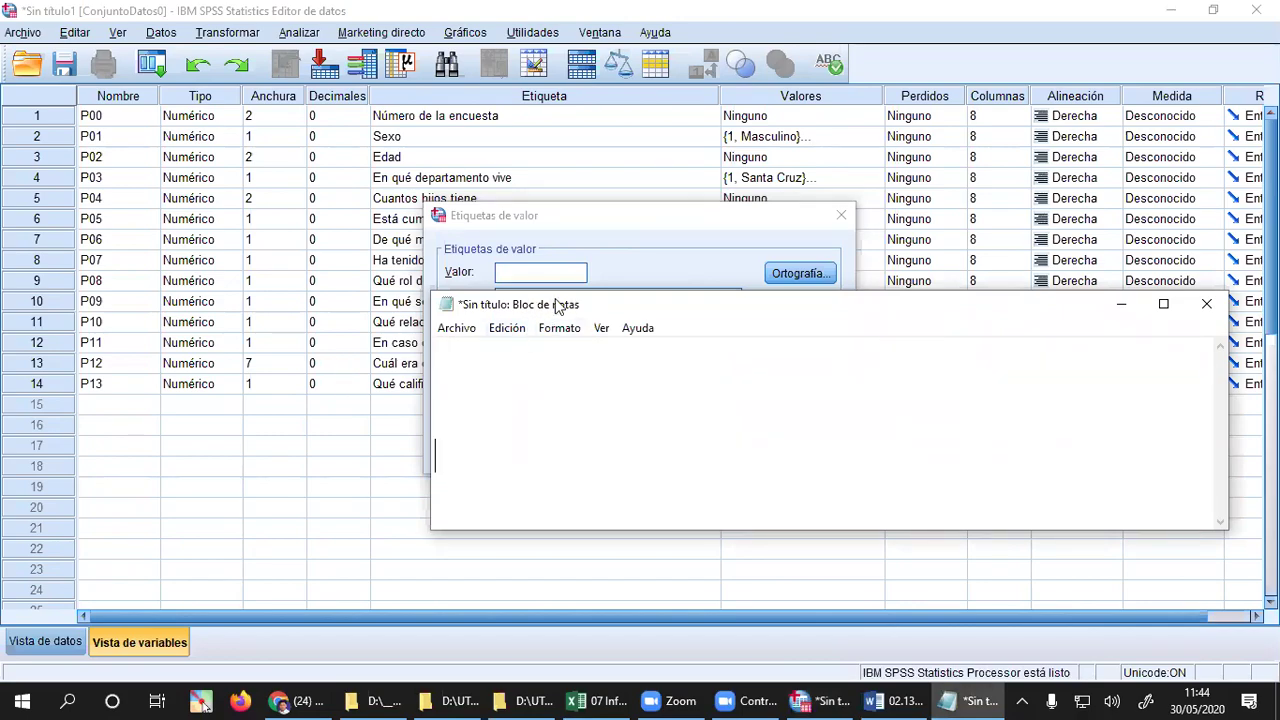
pyautogui.moveTo(558, 296); pyautogui.dragTo(558, 115)
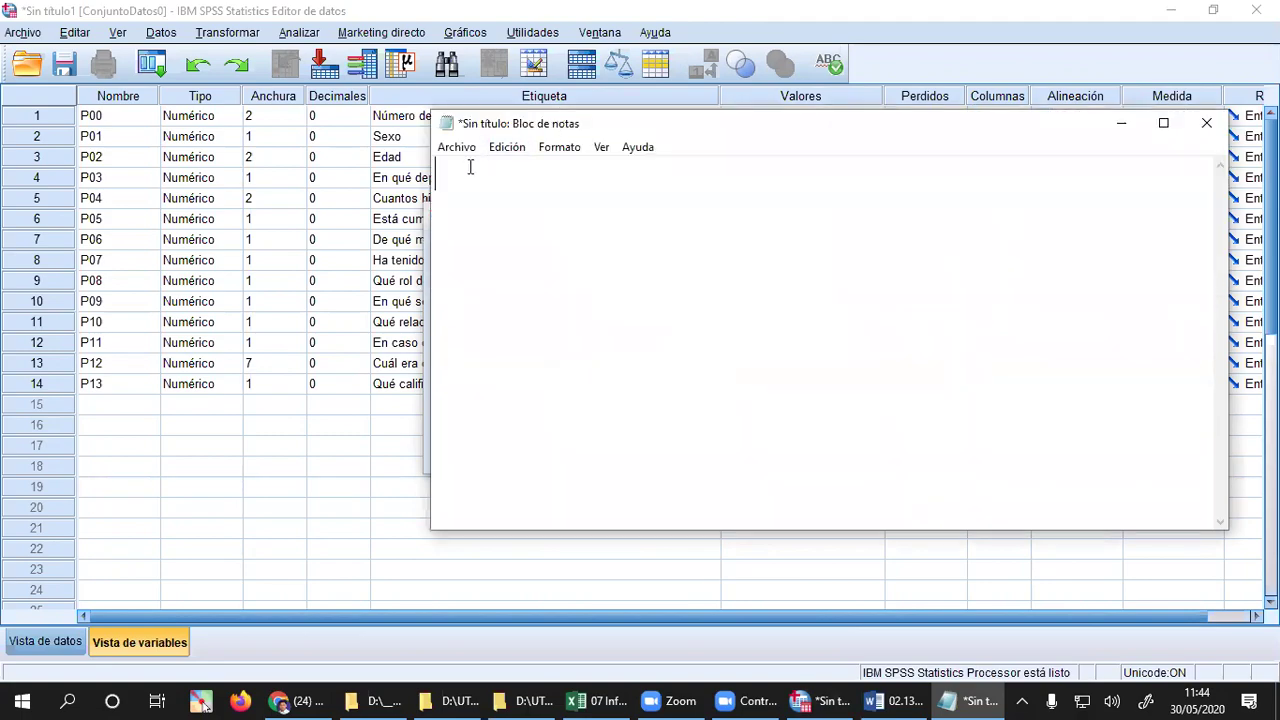
pyautogui.click(486, 208)
pyautogui.click(464, 181)
pyautogui.click(460, 200)
pyautogui.click(453, 172)
pyautogui.click(448, 206)
pyautogui.click(450, 245)
pyautogui.click(466, 202)
pyautogui.click(466, 170)
# - Write the rating scale in the note, one option per line: 1 Pésima, 2 Mala, 3 Regular, 4 Buena, 5 Excelente
pyautogui.write('1 Pésis')
pyautogui.press('BackSpace')
pyautogui.write('ma')
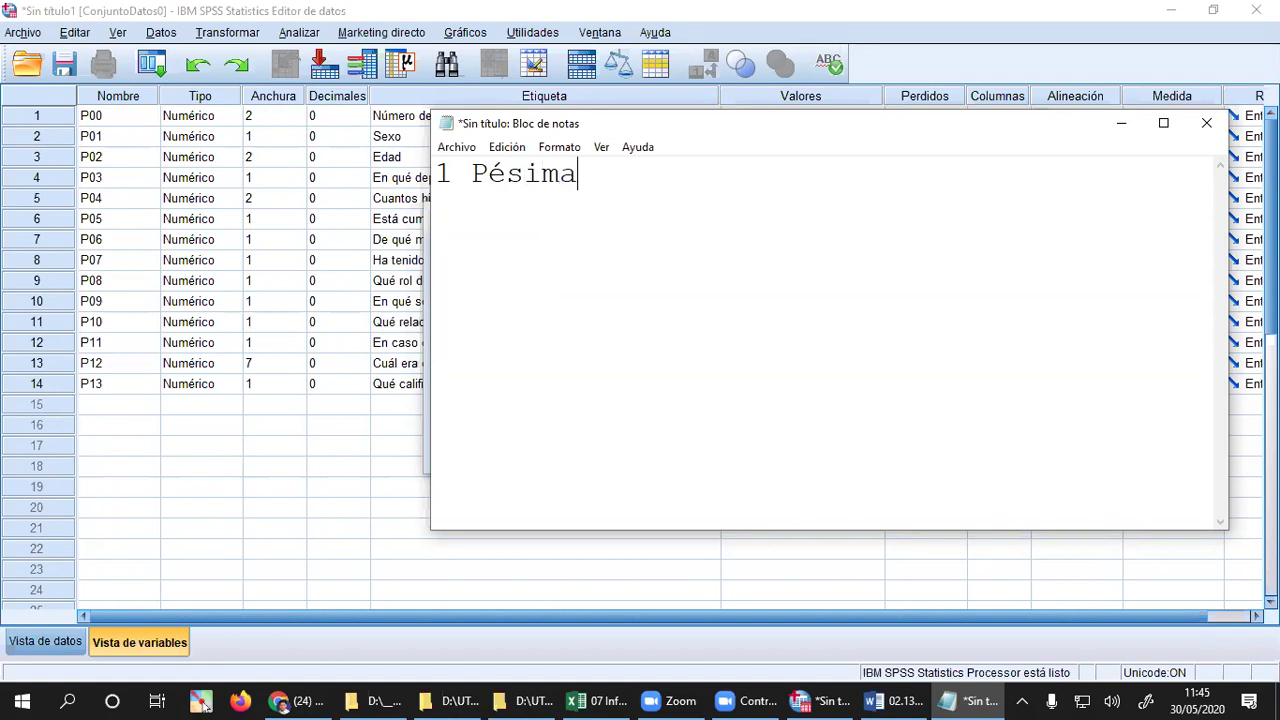
pyautogui.press('Return')
pyautogui.write('2 Mala ')
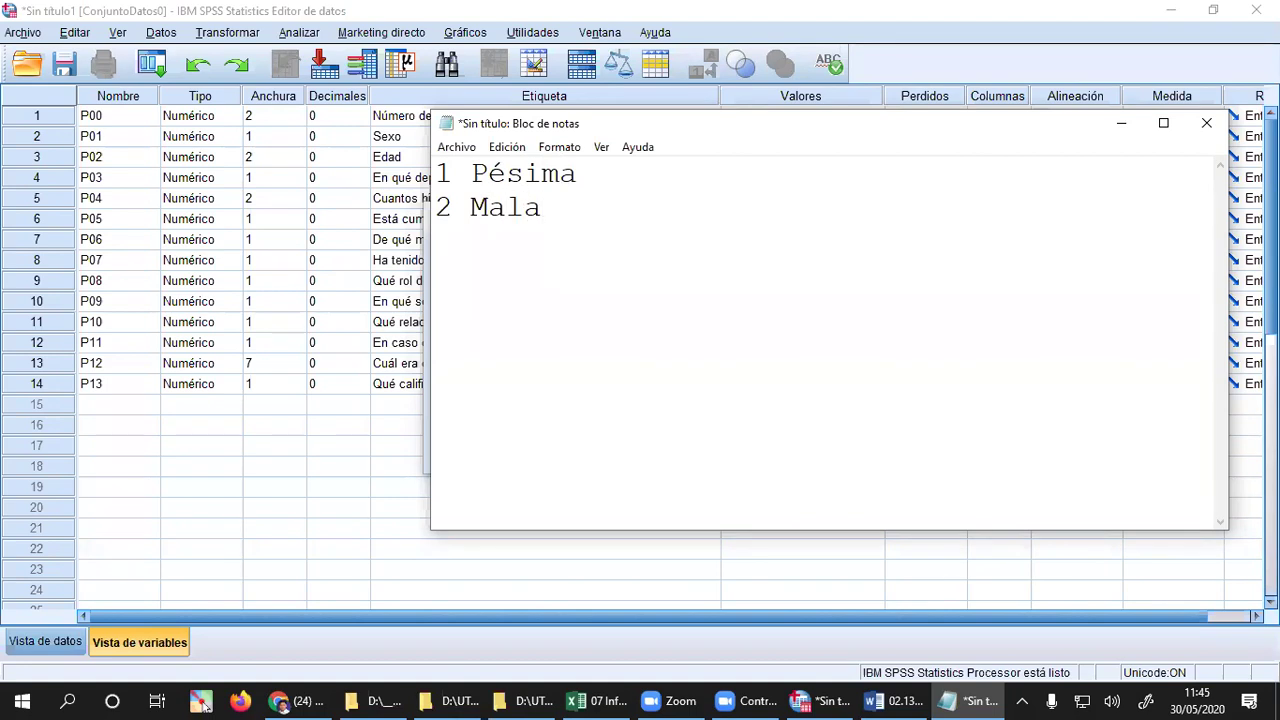
pyautogui.write('3 Regular')
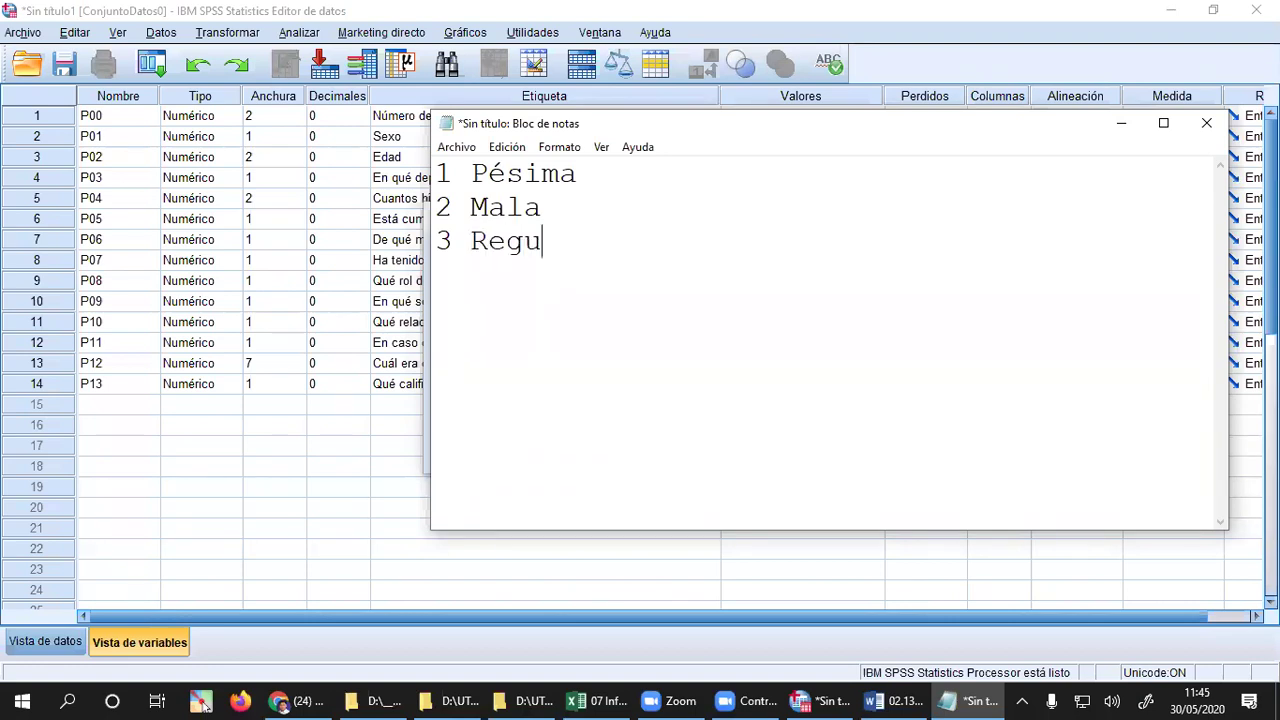
pyautogui.press('Return')
pyautogui.press('Return')
pyautogui.write('4 Buena')
pyautogui.press('Return')
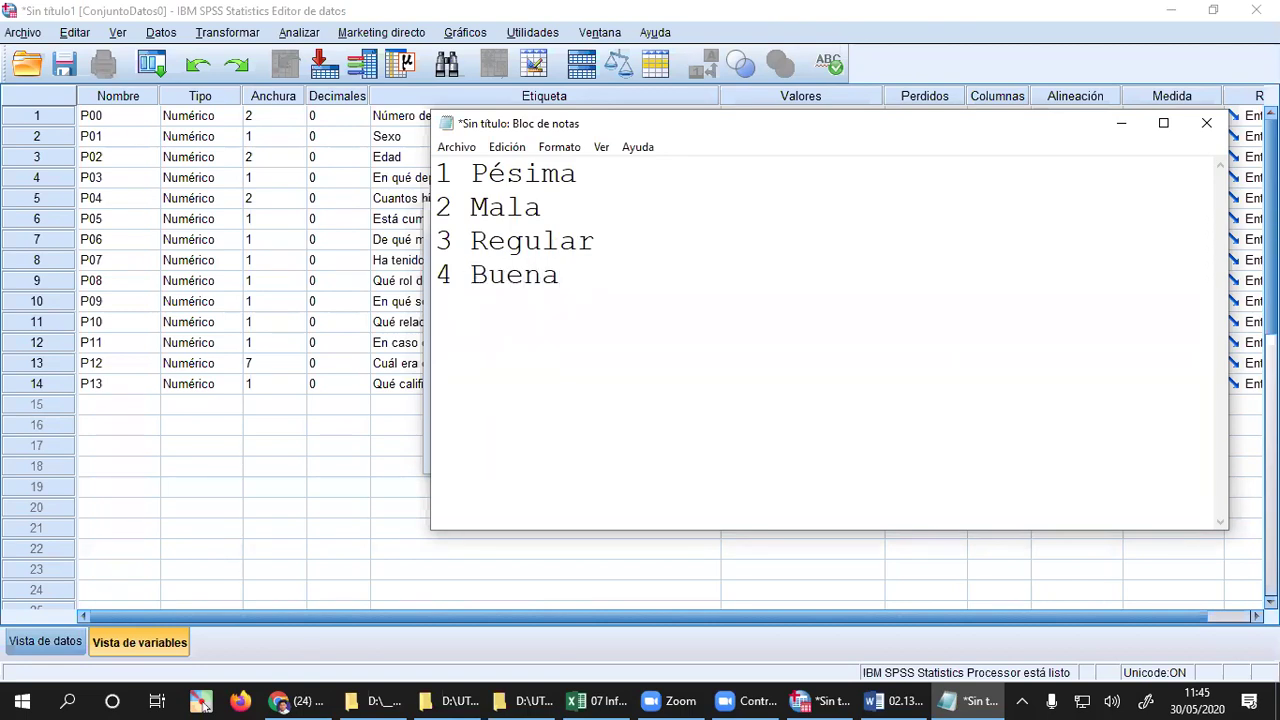
pyautogui.write('5 Excelente')
# - Examine the order of the five rating options in the note, from worst to best
pyautogui.click(569, 243)
pyautogui.press('Up')
pyautogui.press('Up')
pyautogui.press('Down')
pyautogui.press('Down')
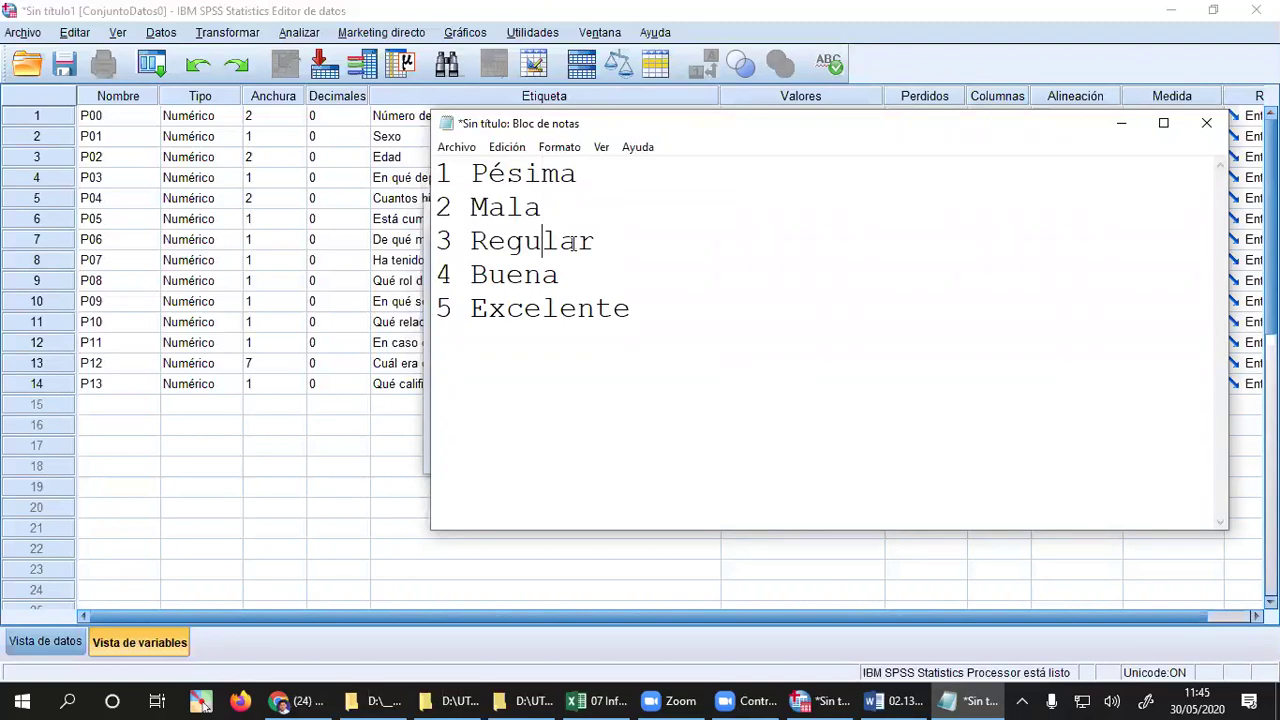
pyautogui.press('Up')
pyautogui.press('Up')
pyautogui.press('Down')
pyautogui.press('Down')
pyautogui.press('Down')
pyautogui.press('Down')
# - Copy the word Pésima from the note and use it in SPSS as P13's label for value 1
pyautogui.doubleClick(532, 183)
pyautogui.click(529, 206)
pyautogui.doubleClick(529, 176)
pyautogui.hotkey('ctrl', 'c')
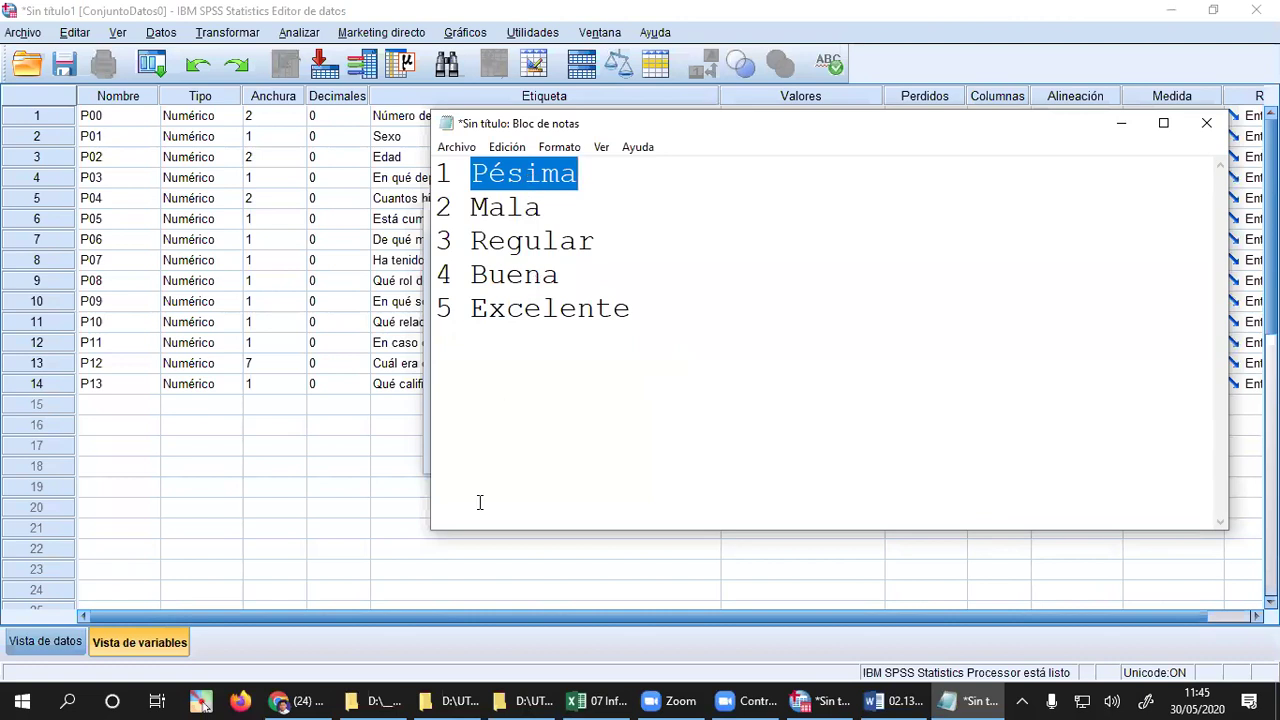
pyautogui.click(320, 406)
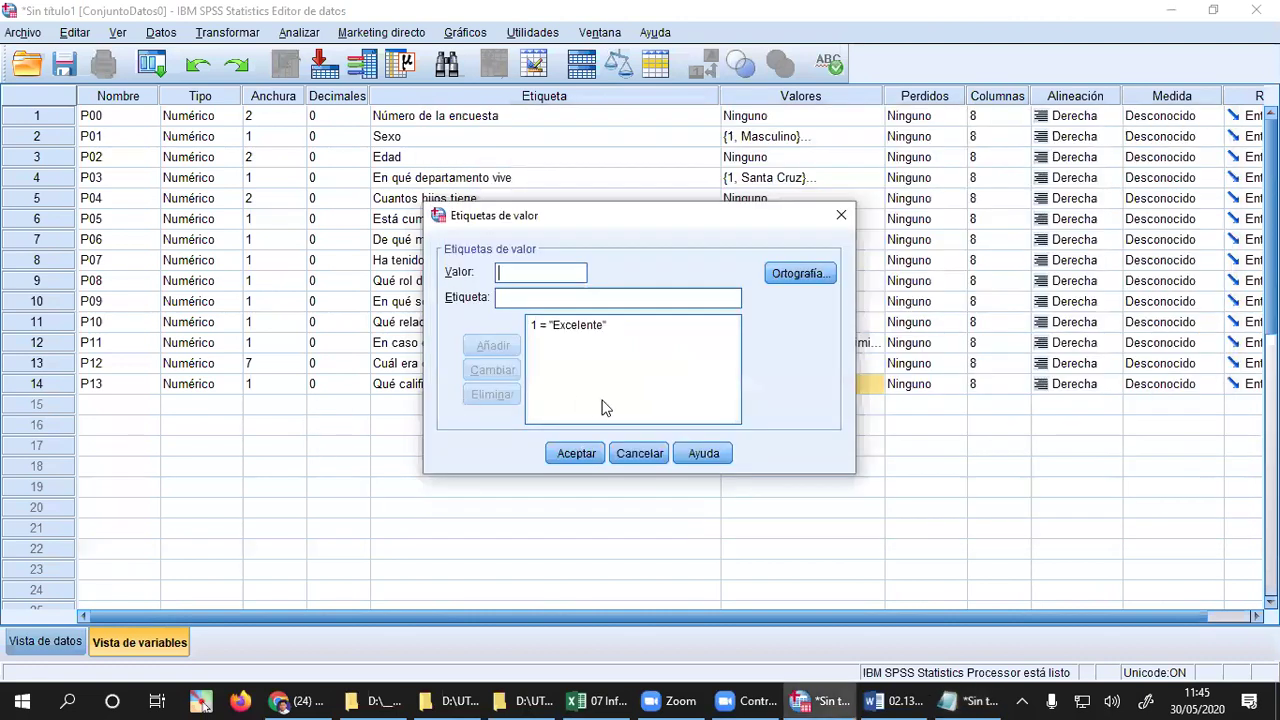
pyautogui.click(564, 327)
pyautogui.doubleClick(534, 299)
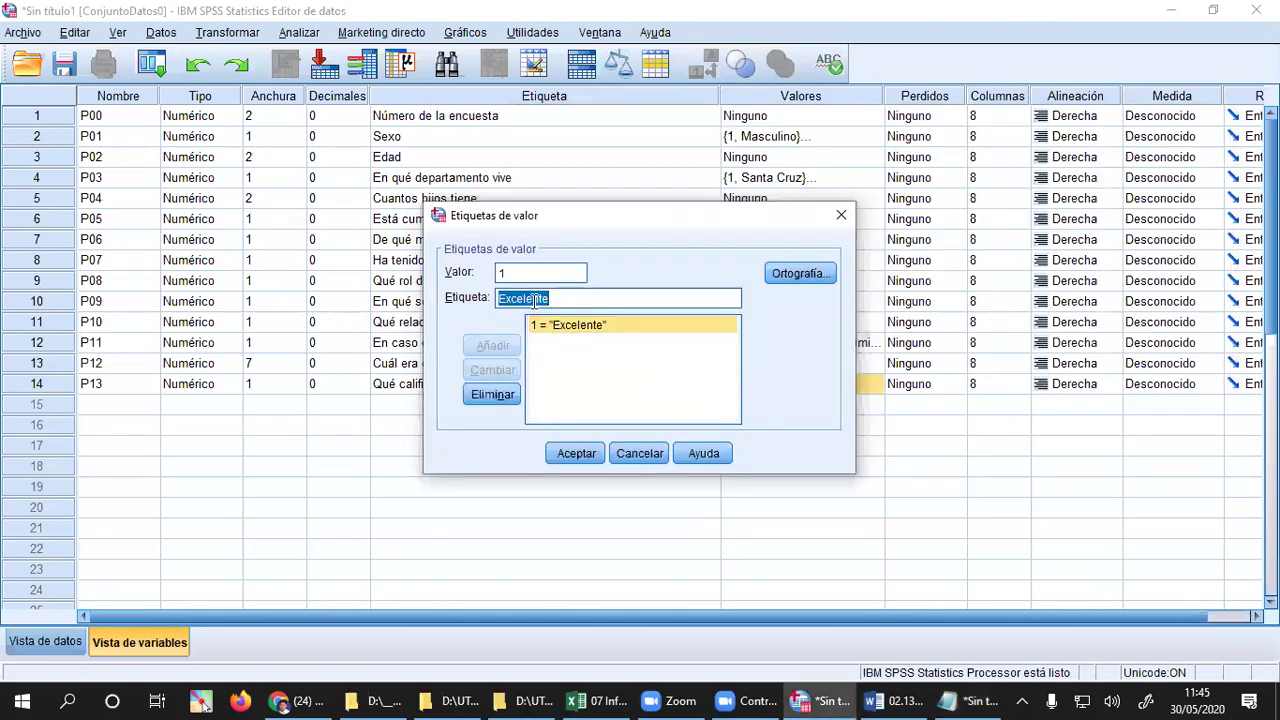
pyautogui.hotkey('ctrl', 'v')
pyautogui.press('Return')
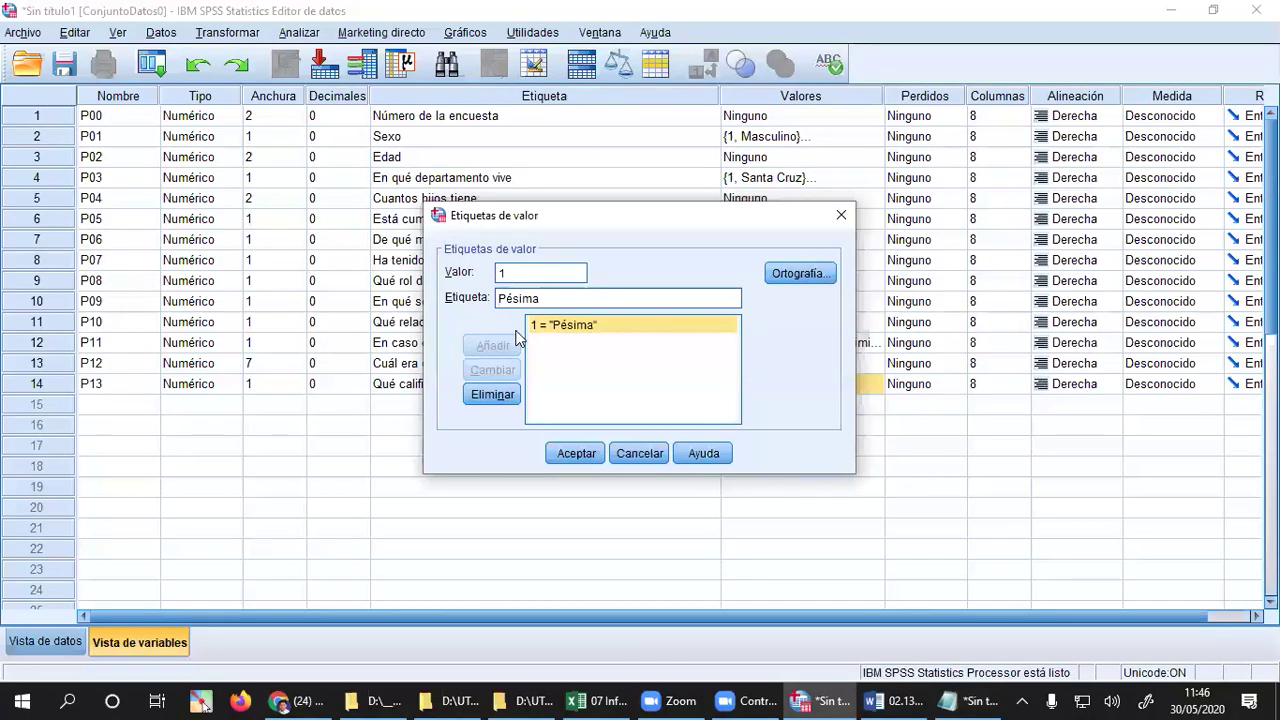
# - Add value 2 with the label Mala to P13's value labels
pyautogui.doubleClick(528, 272)
pyautogui.write('2')
pyautogui.doubleClick(555, 296)
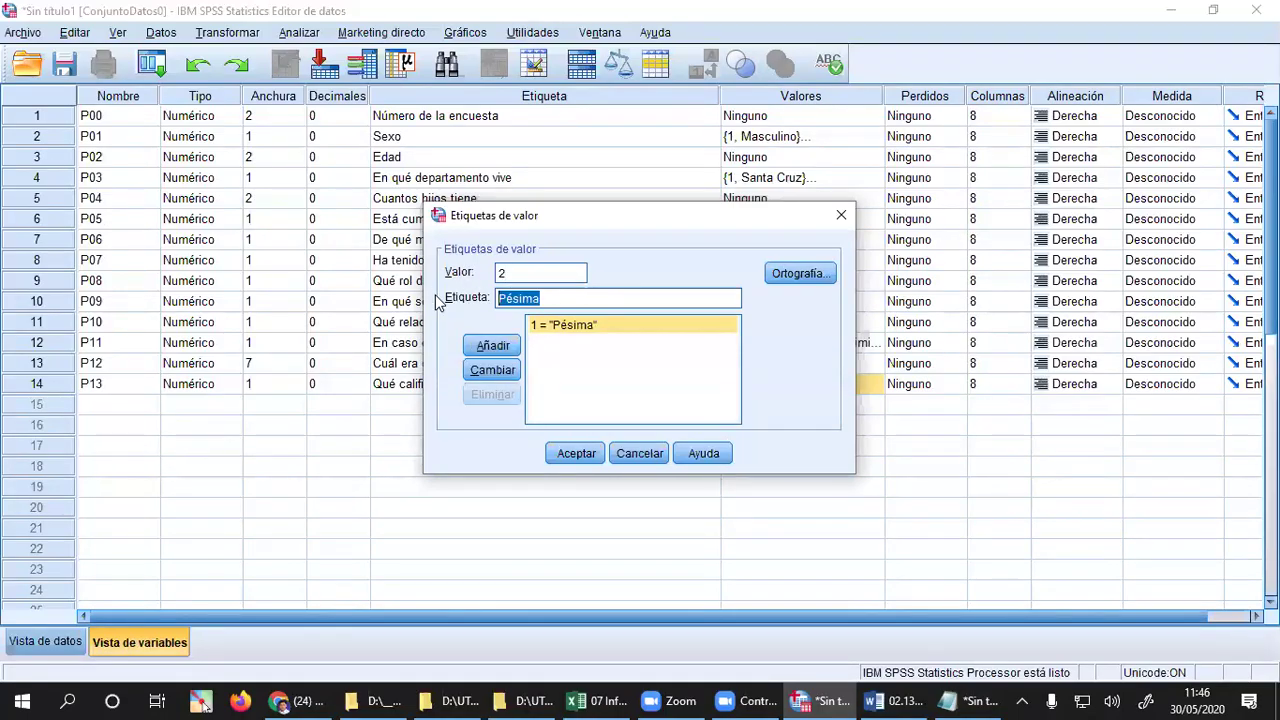
pyautogui.press('BackSpace')
pyautogui.write('Mala')
pyautogui.hotkey('alt', 'a')
# - Add the value labels 3 = Regular and 4 = Buena to P13
pyautogui.write('3')
pyautogui.press('Tab')
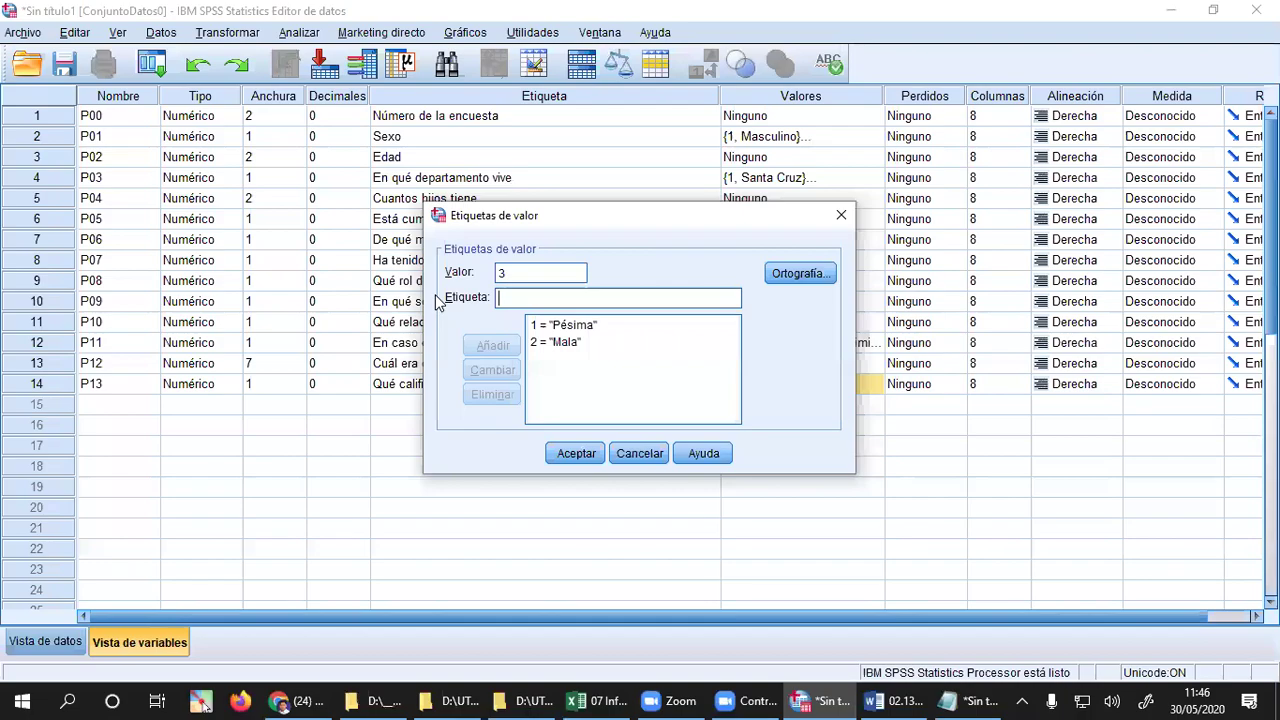
pyautogui.write('R')
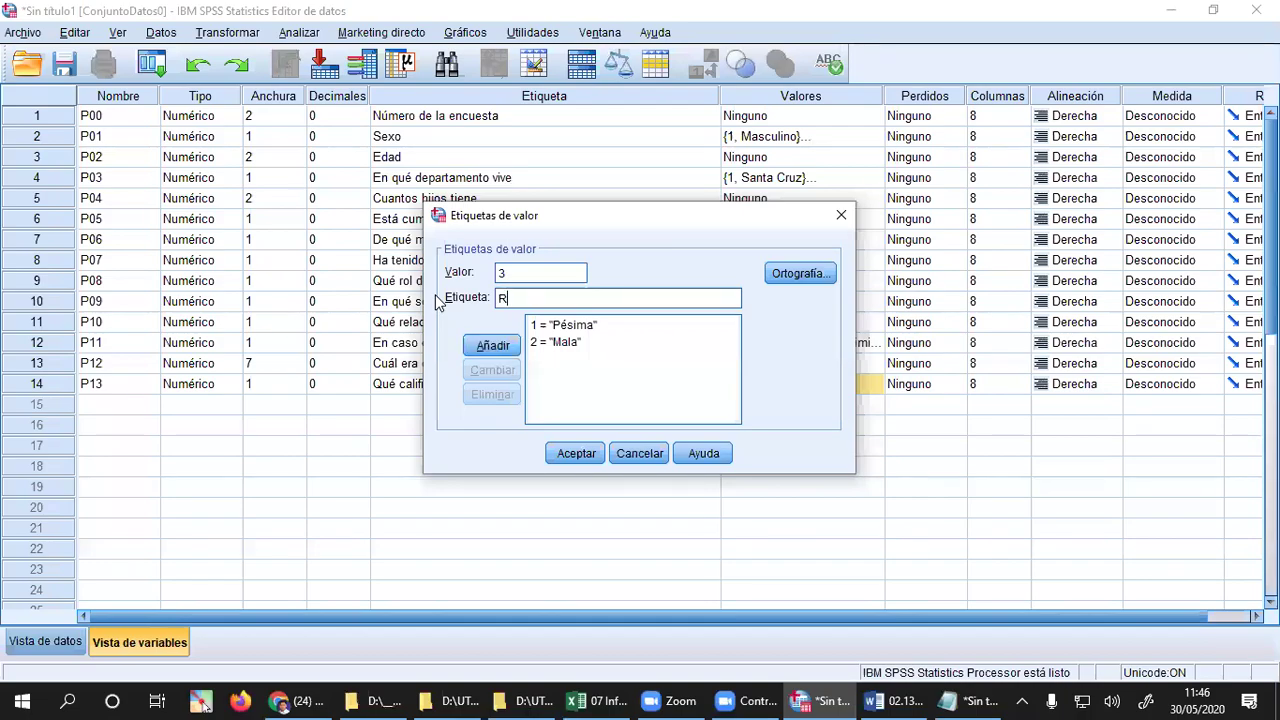
pyautogui.write('egular')
pyautogui.press('Return')
pyautogui.write('4 = "')
pyautogui.write('Buena')
pyautogui.press('Return')
# - Add value 5 with the label Excelente and accept P13's value labels
pyautogui.write('5')
pyautogui.write('Excel')
pyautogui.write('ente')
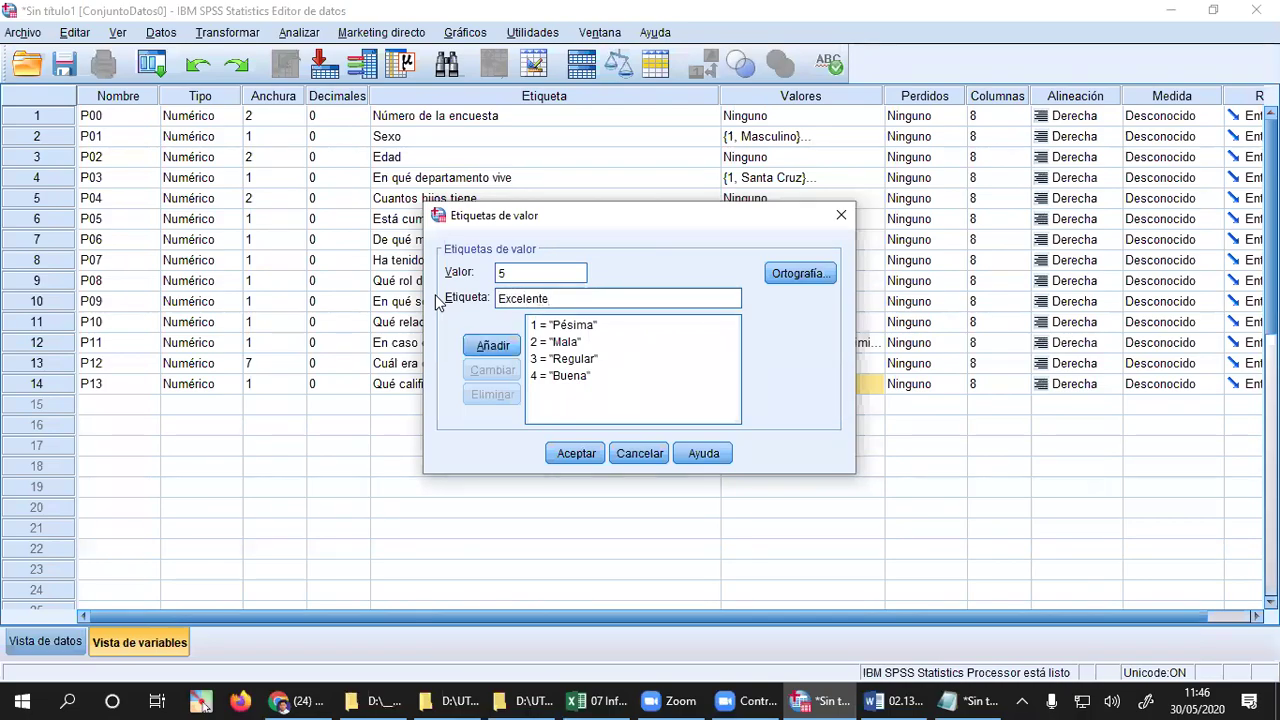
pyautogui.press('Return')
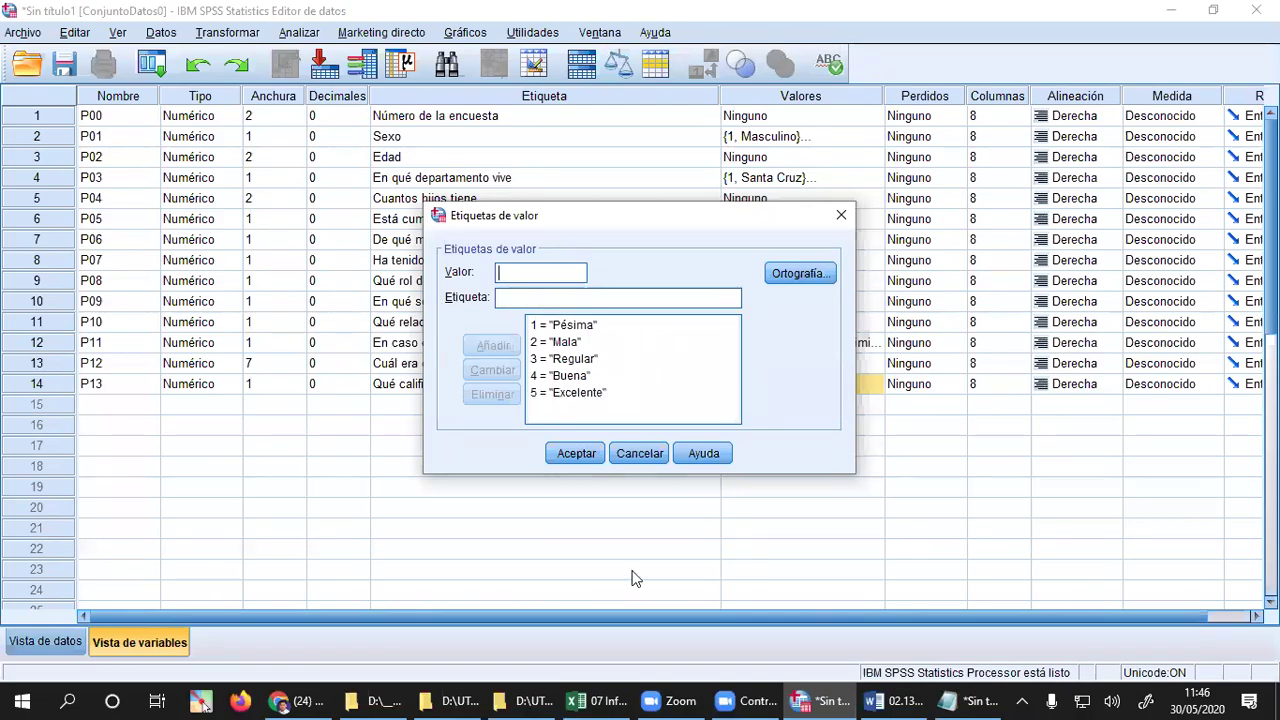
pyautogui.click(575, 456)
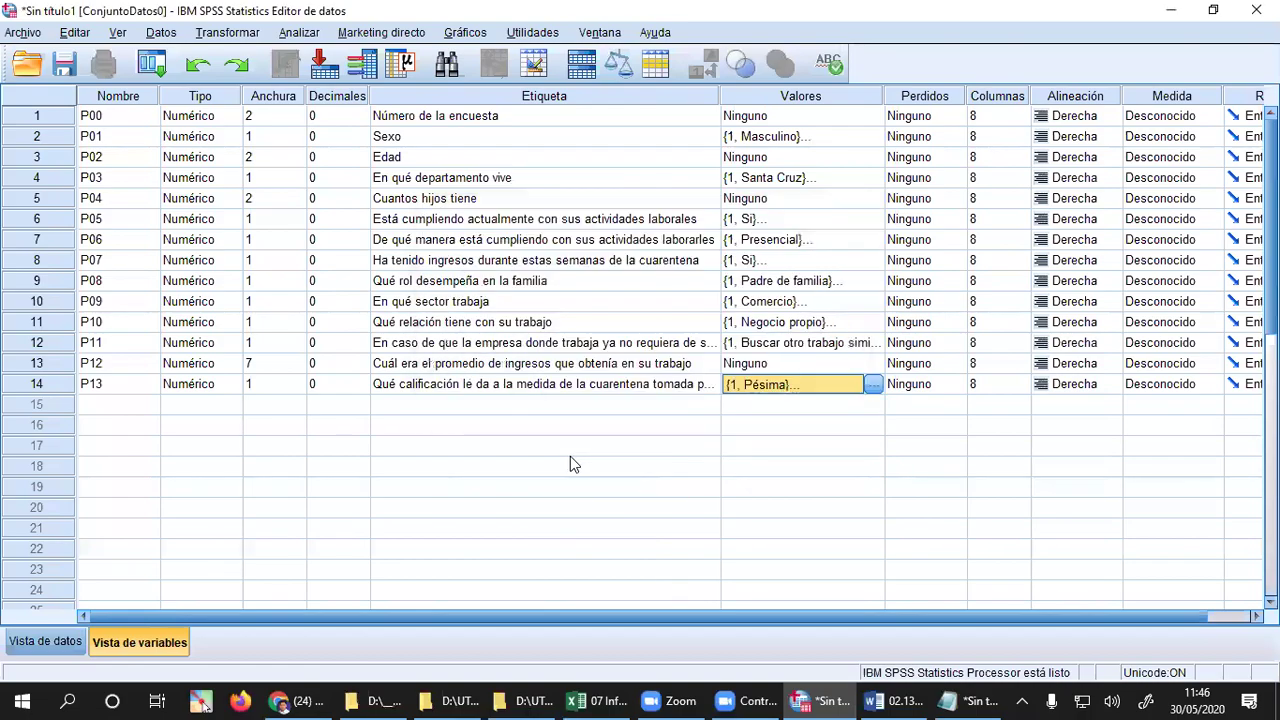
# - Review the variables' names, types, widths, decimals, labels and values column by column
pyautogui.click(130, 406)
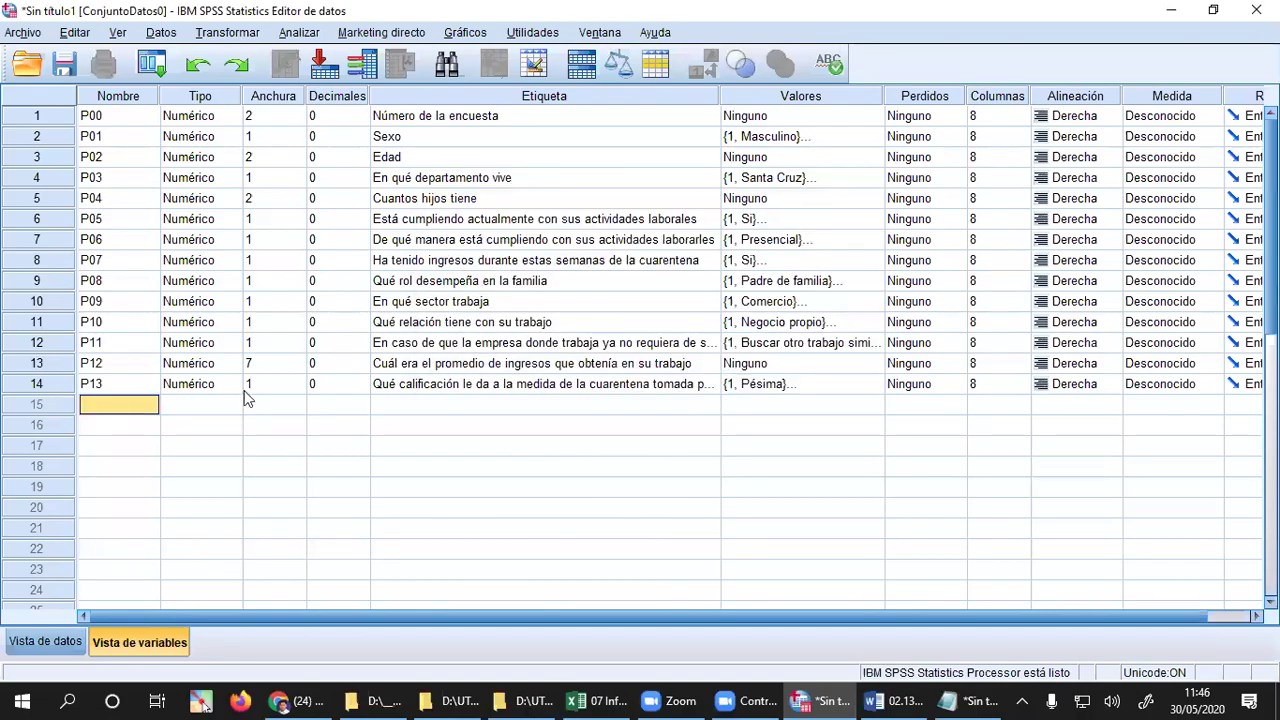
pyautogui.click(125, 97)
pyautogui.click(200, 96)
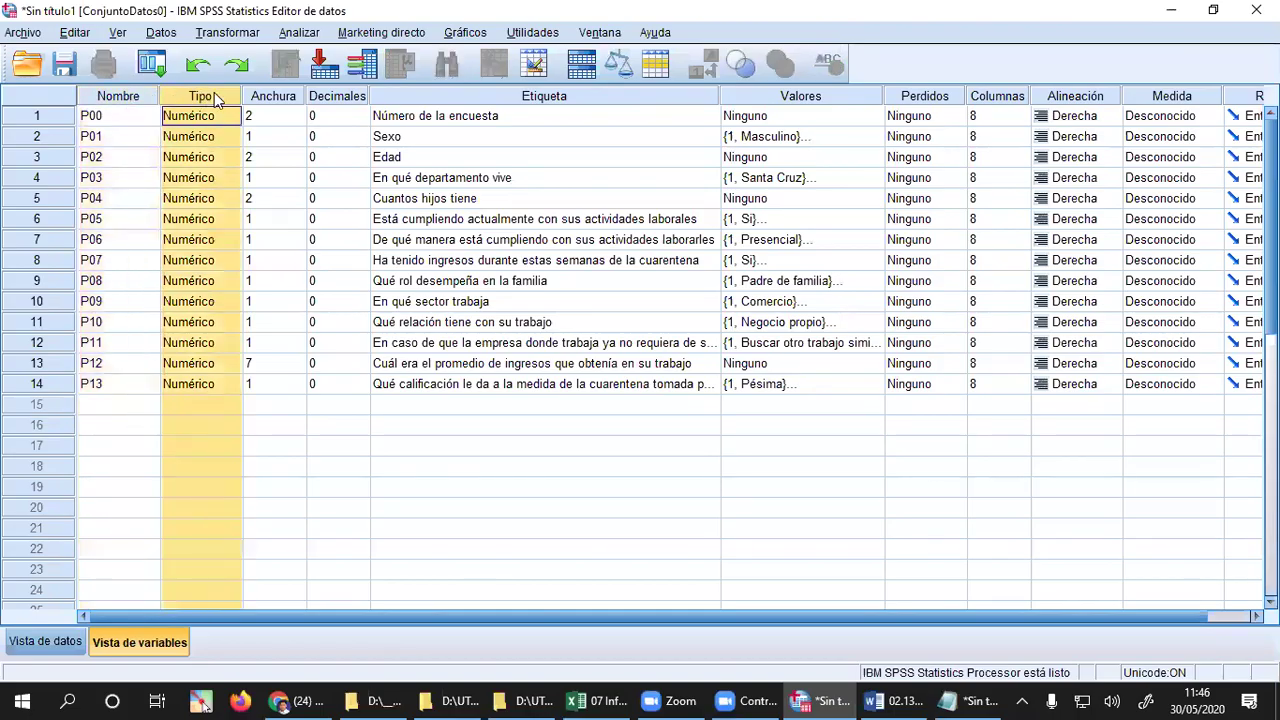
pyautogui.click(272, 97)
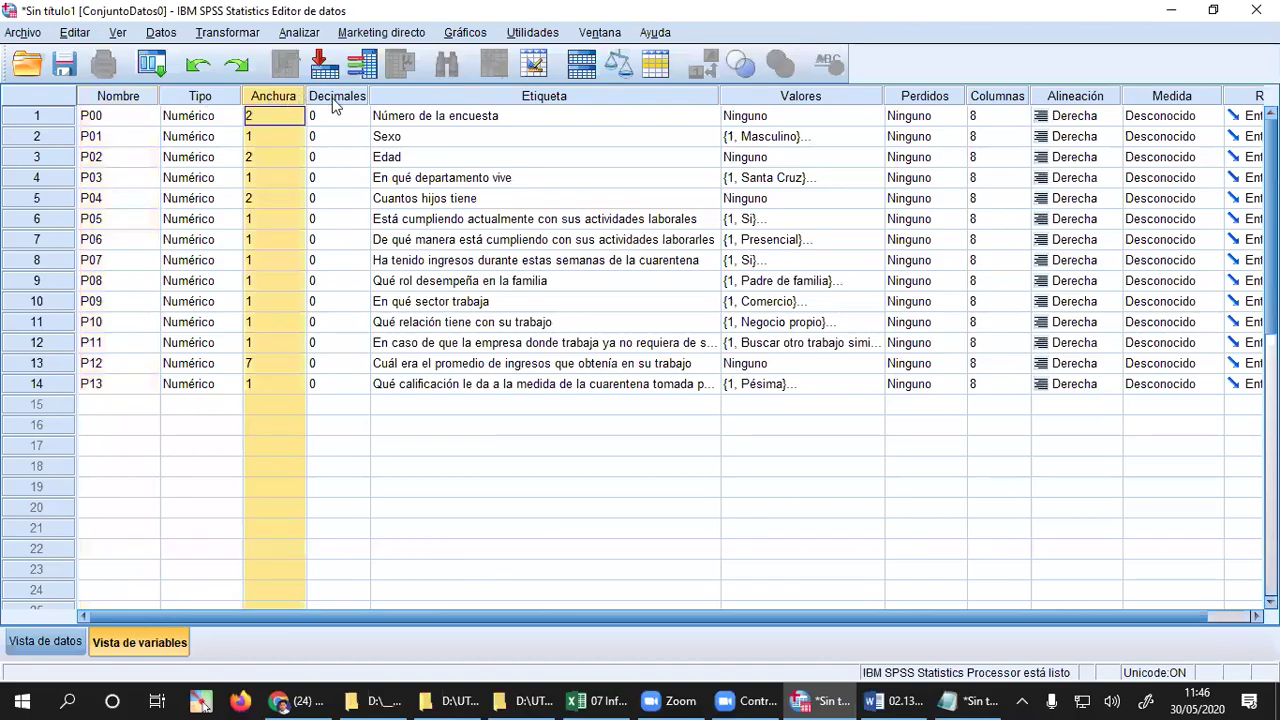
pyautogui.click(335, 100)
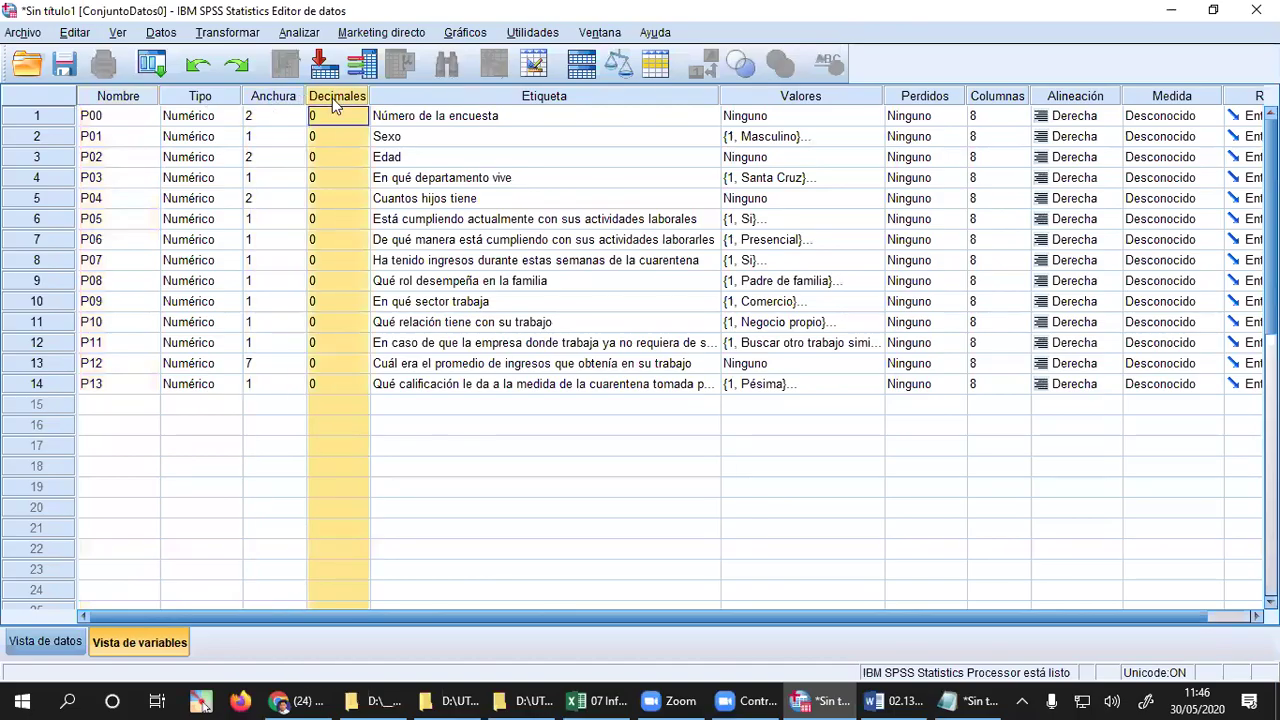
pyautogui.click(561, 97)
pyautogui.click(780, 96)
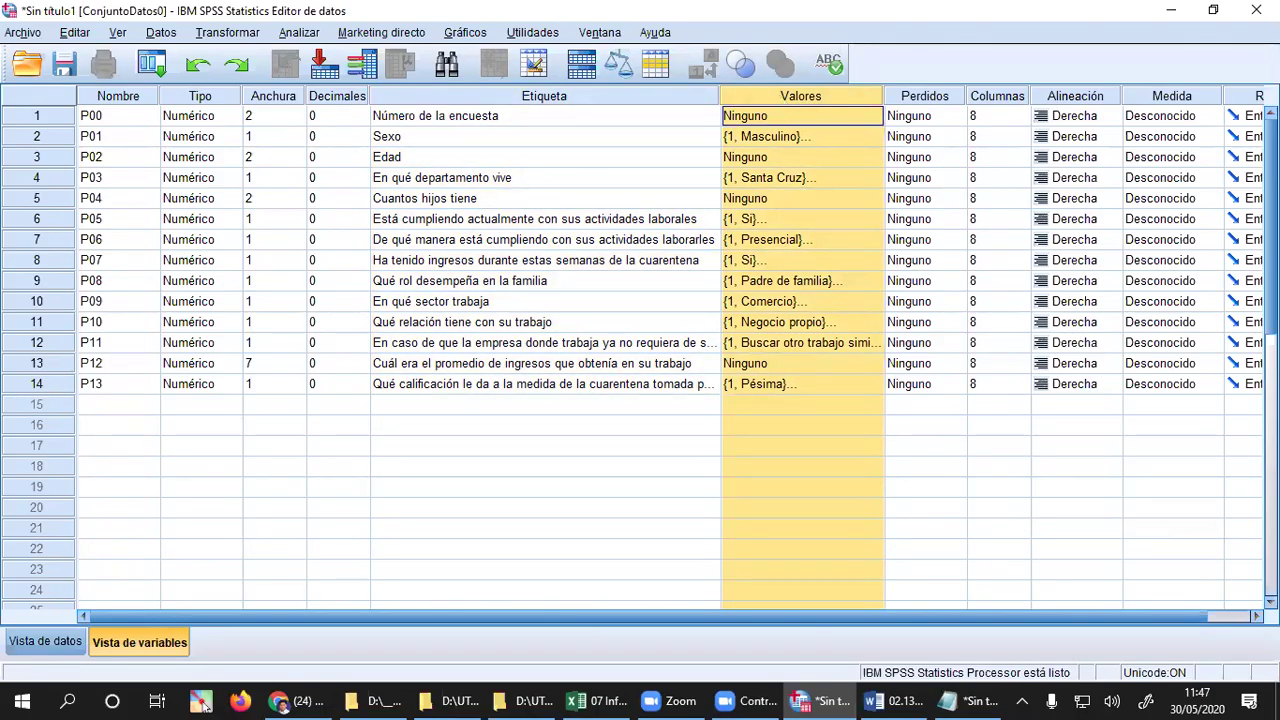
# - Narrow the Etiqueta column so that all the variable property columns through Rol fit in the window
pyautogui.hscroll(1, 670, 350)
pyautogui.click(549, 246)
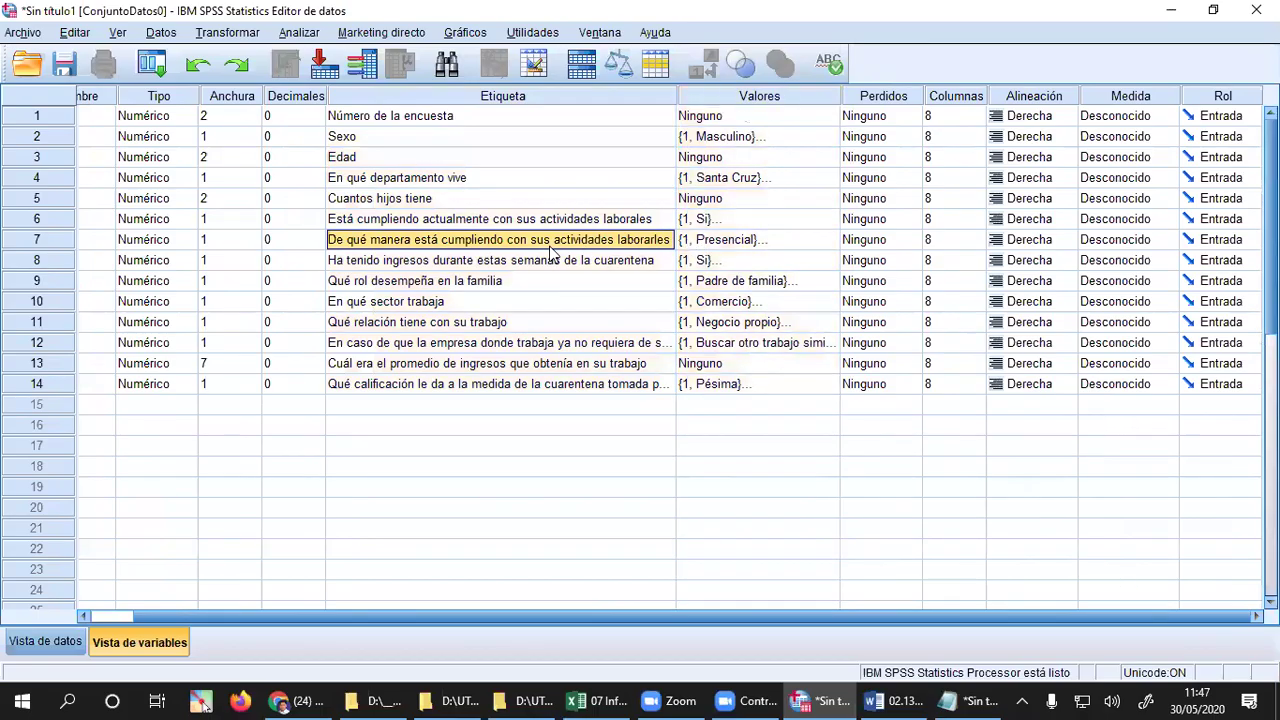
pyautogui.moveTo(676, 95); pyautogui.dragTo(597, 100)
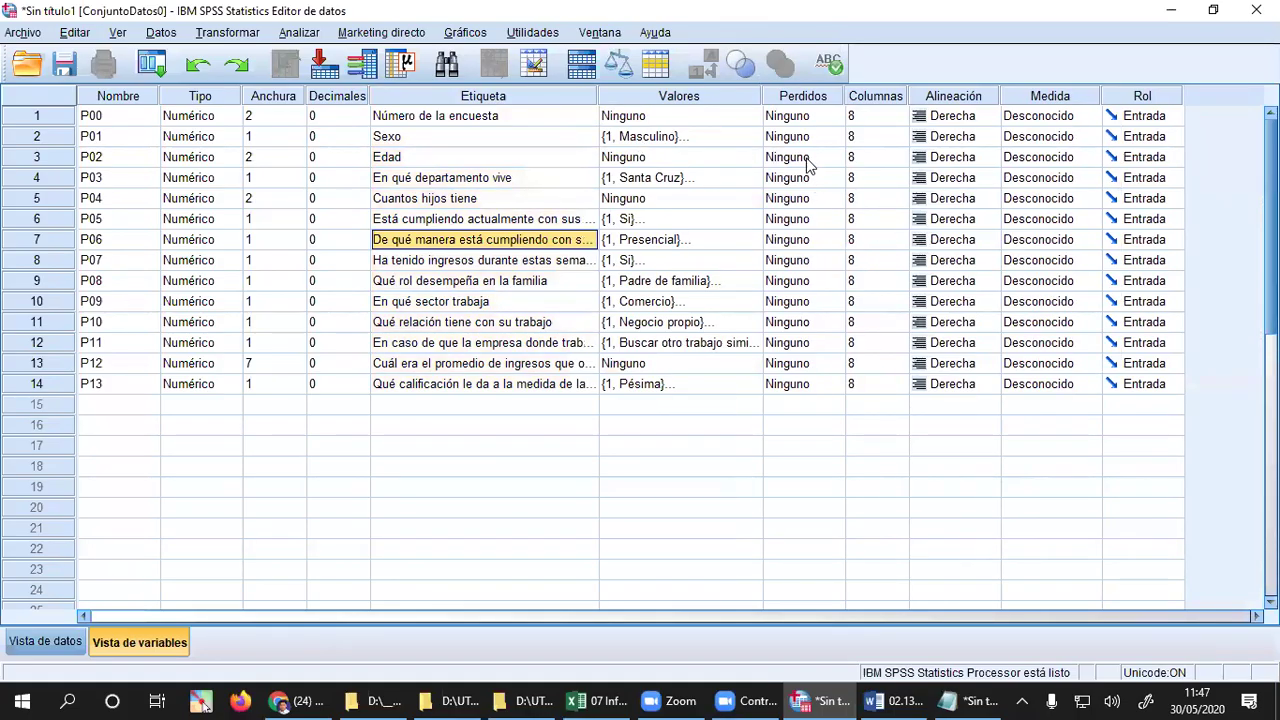
# - Look through the variables' missing-values settings and open those of P10, the relationship with the job
pyautogui.click(801, 118)
pyautogui.press('Down')
pyautogui.press('Down')
pyautogui.press('Down')
pyautogui.press('Down')
pyautogui.press('Down')
pyautogui.click(787, 259)
pyautogui.click(791, 301)
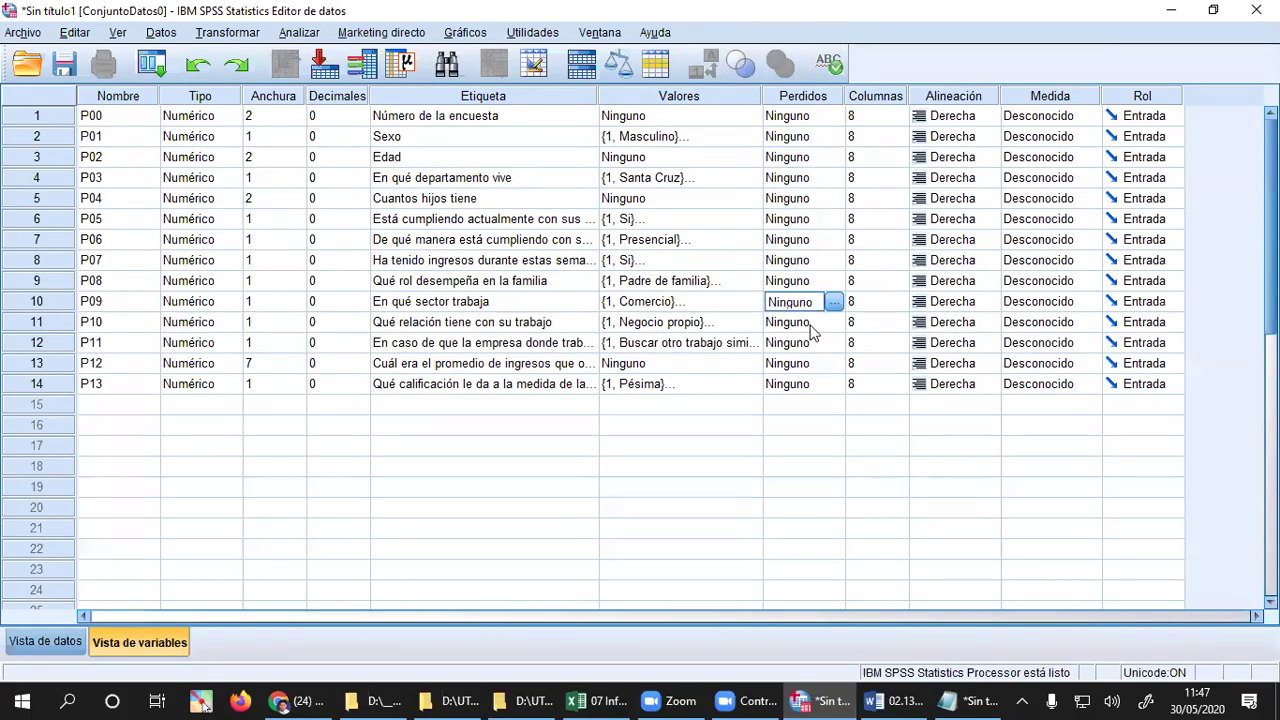
pyautogui.click(812, 332)
pyautogui.click(835, 324)
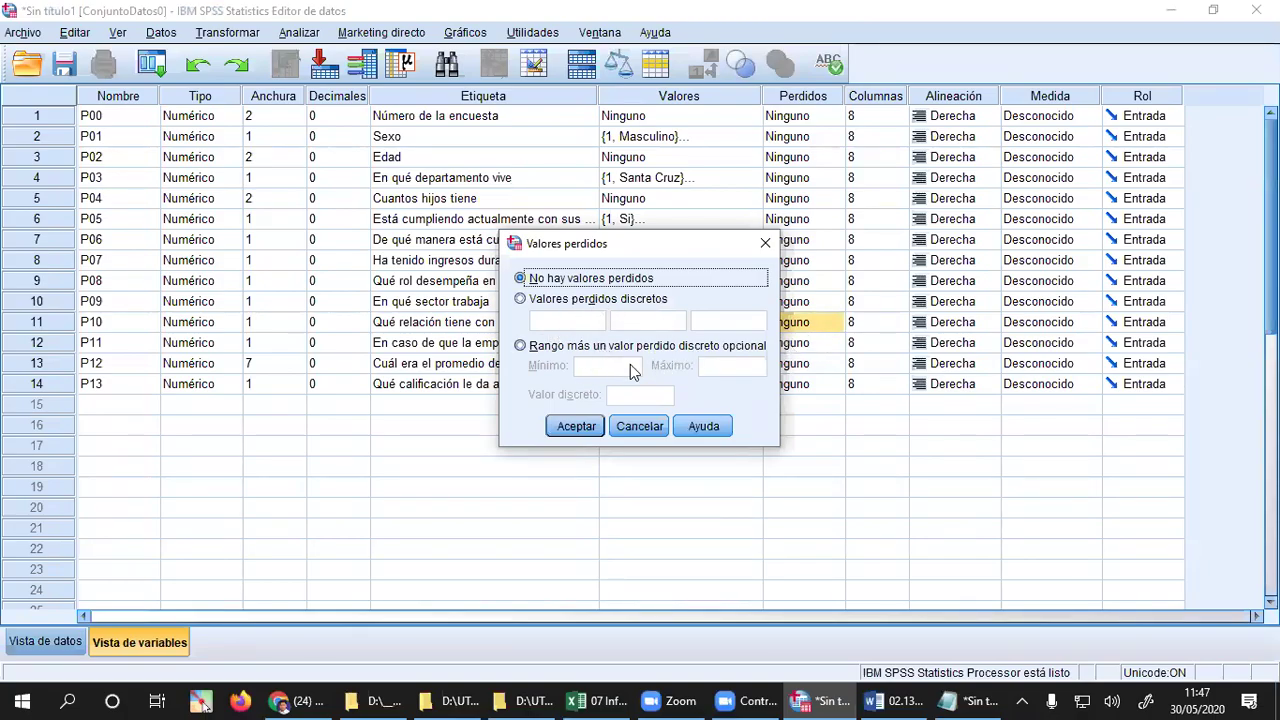
pyautogui.click(639, 424)
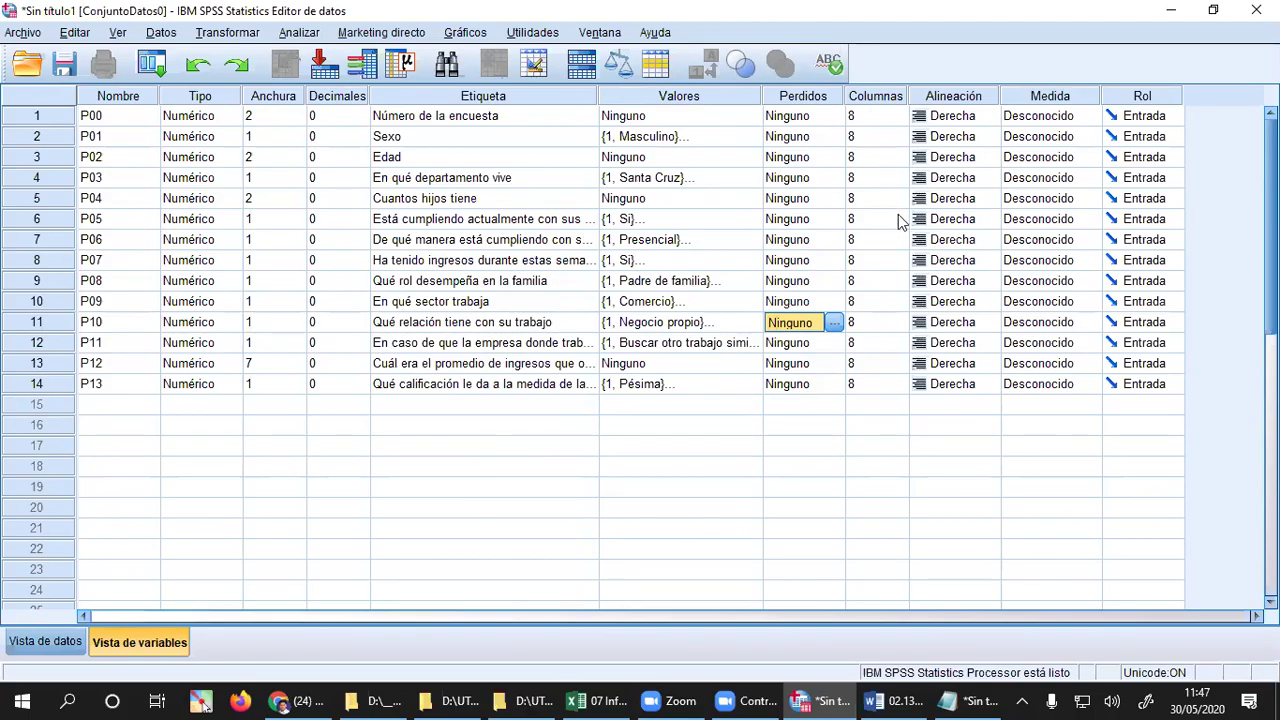
pyautogui.click(975, 122)
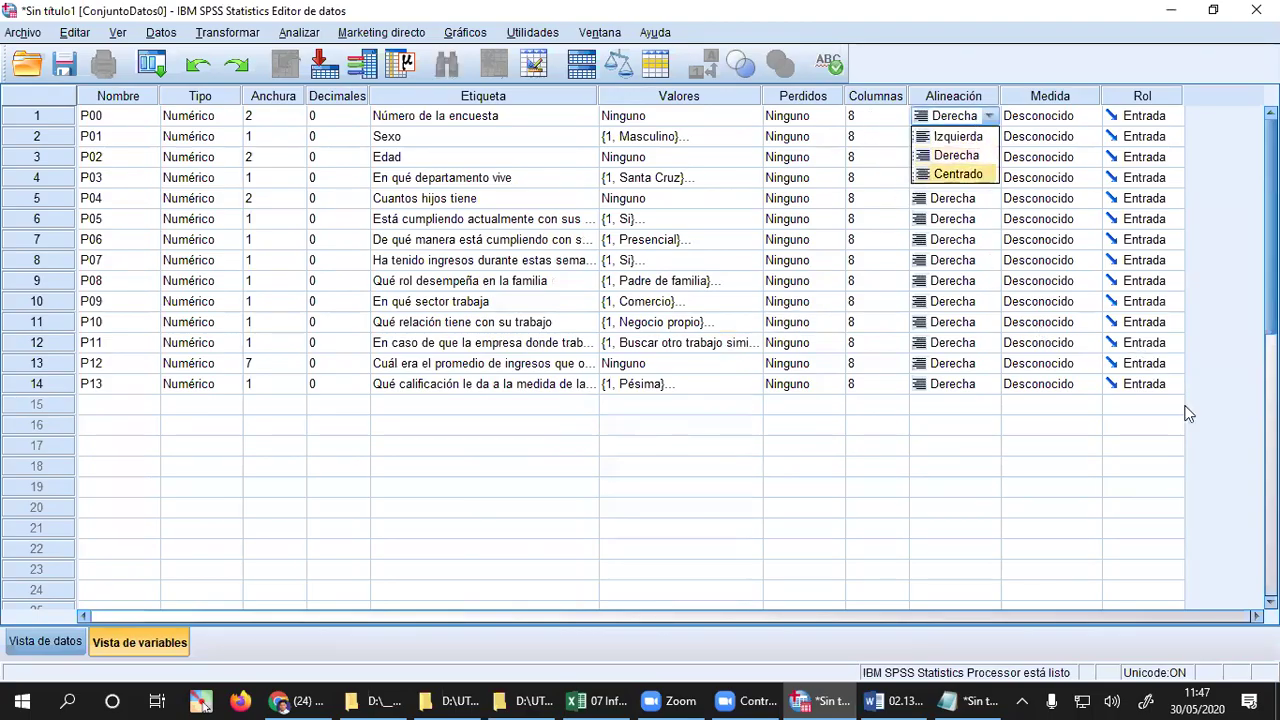
pyautogui.click(1237, 346)
# - Set the measurement level of P00 and P02 to Escala and of P01 to Nominal
pyautogui.click(1085, 120)
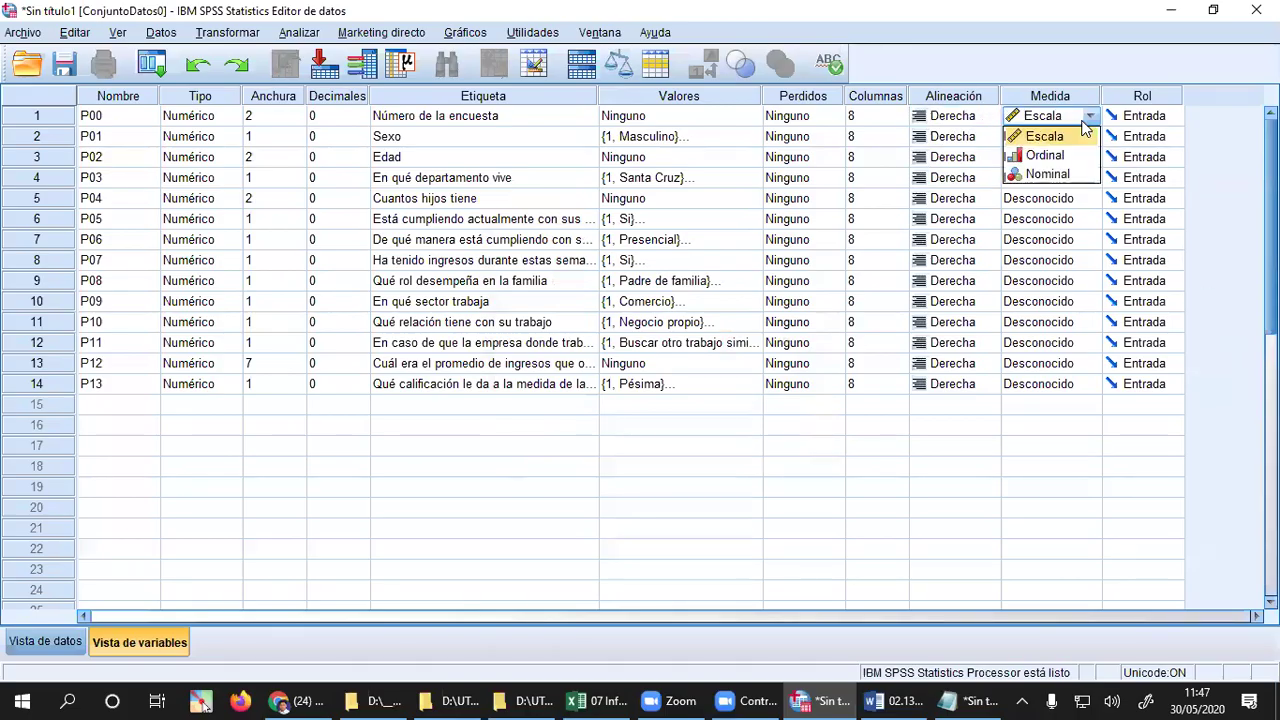
pyautogui.click(1061, 77)
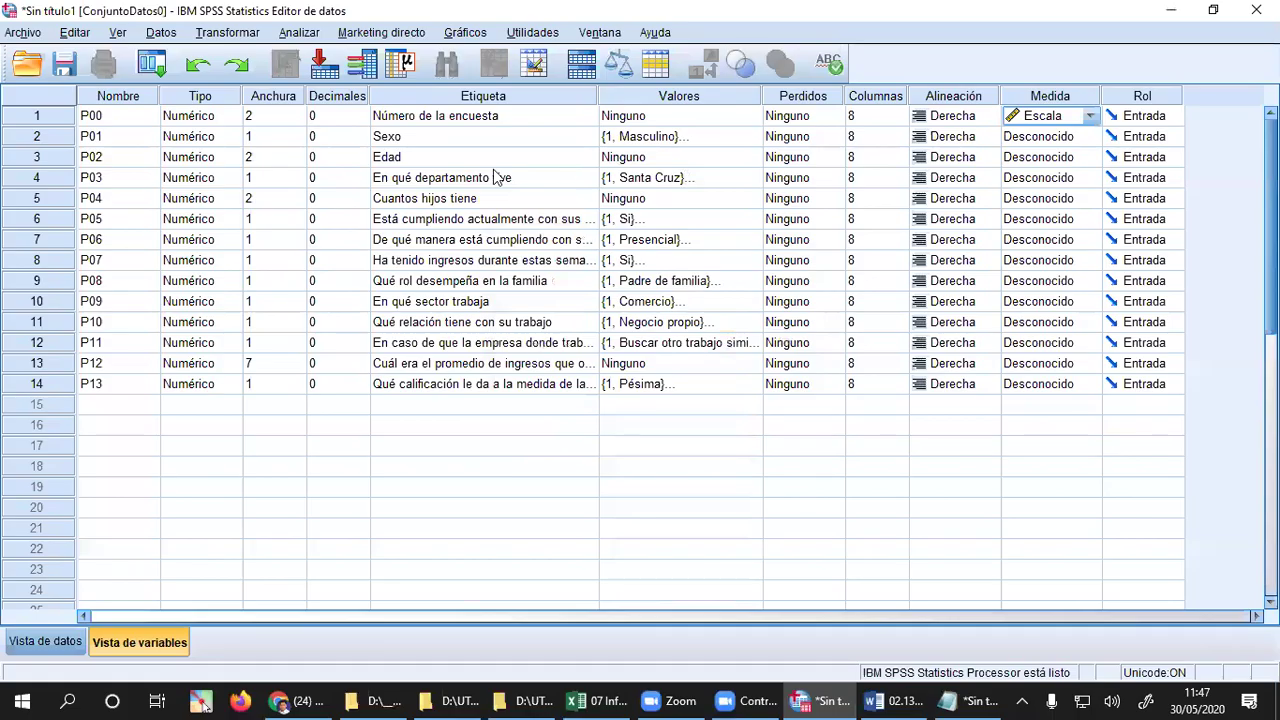
pyautogui.click(1086, 138)
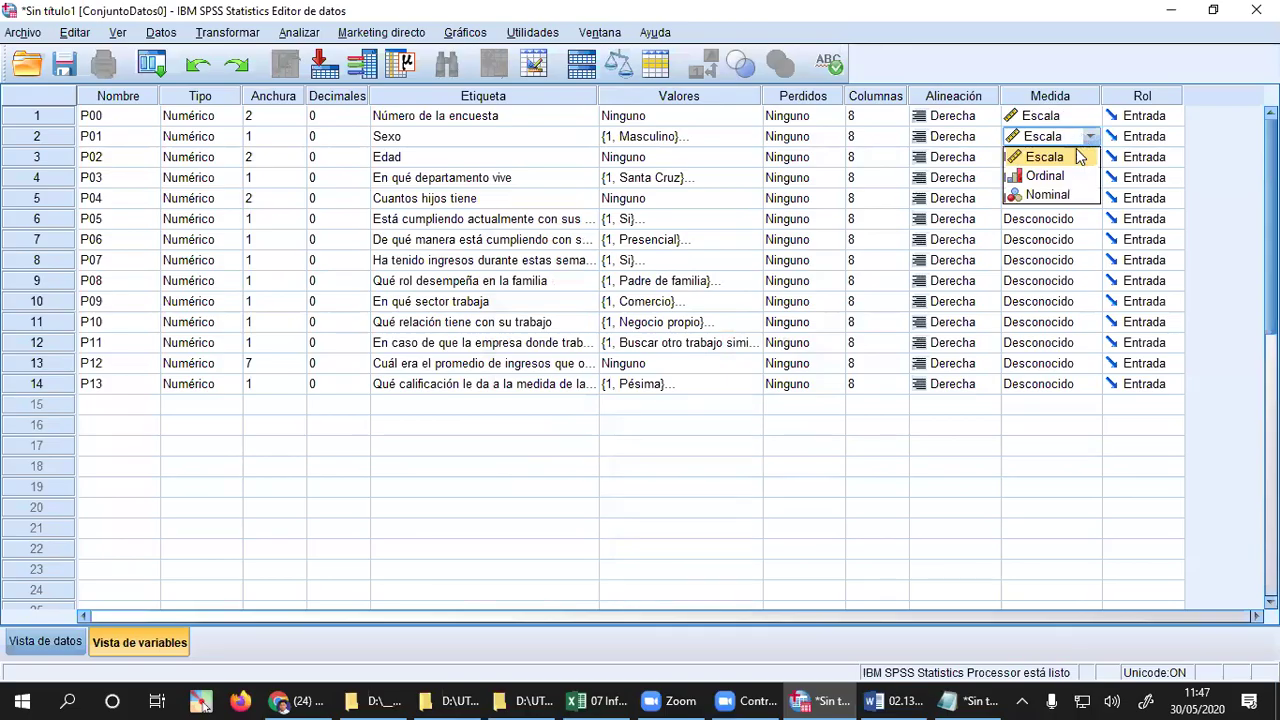
pyautogui.click(1045, 195)
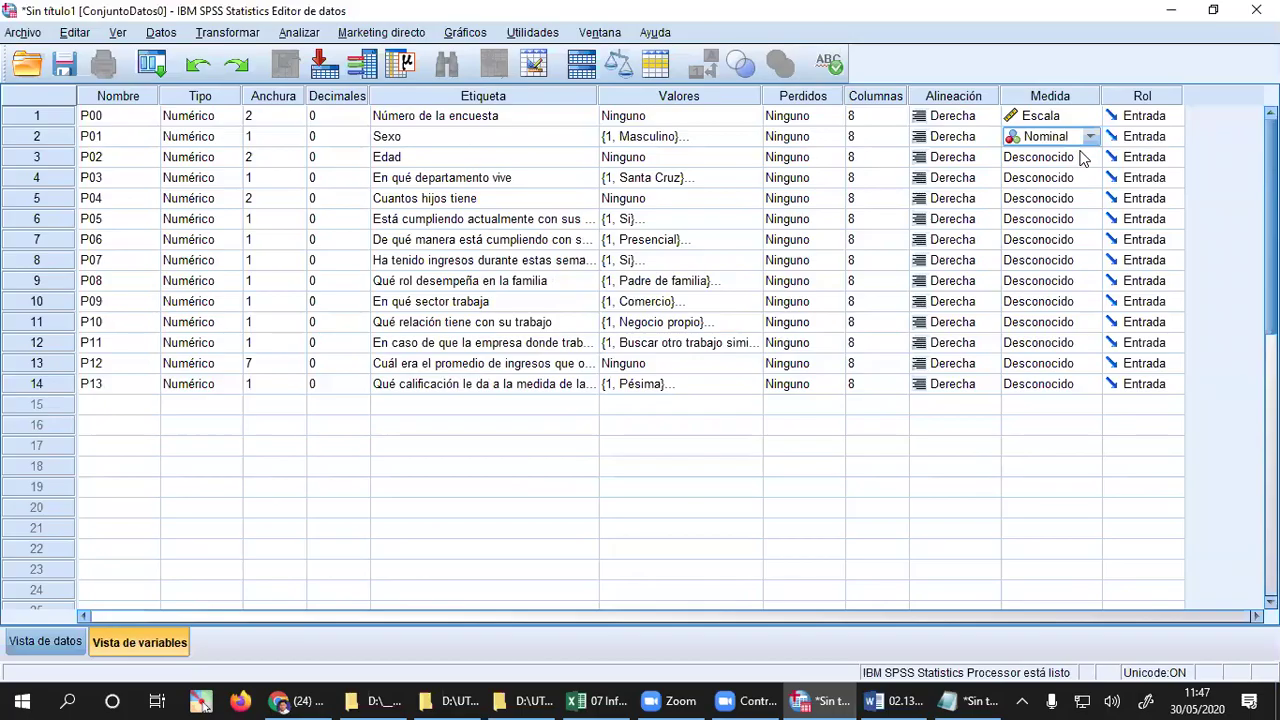
pyautogui.click(1080, 160)
pyautogui.click(1055, 183)
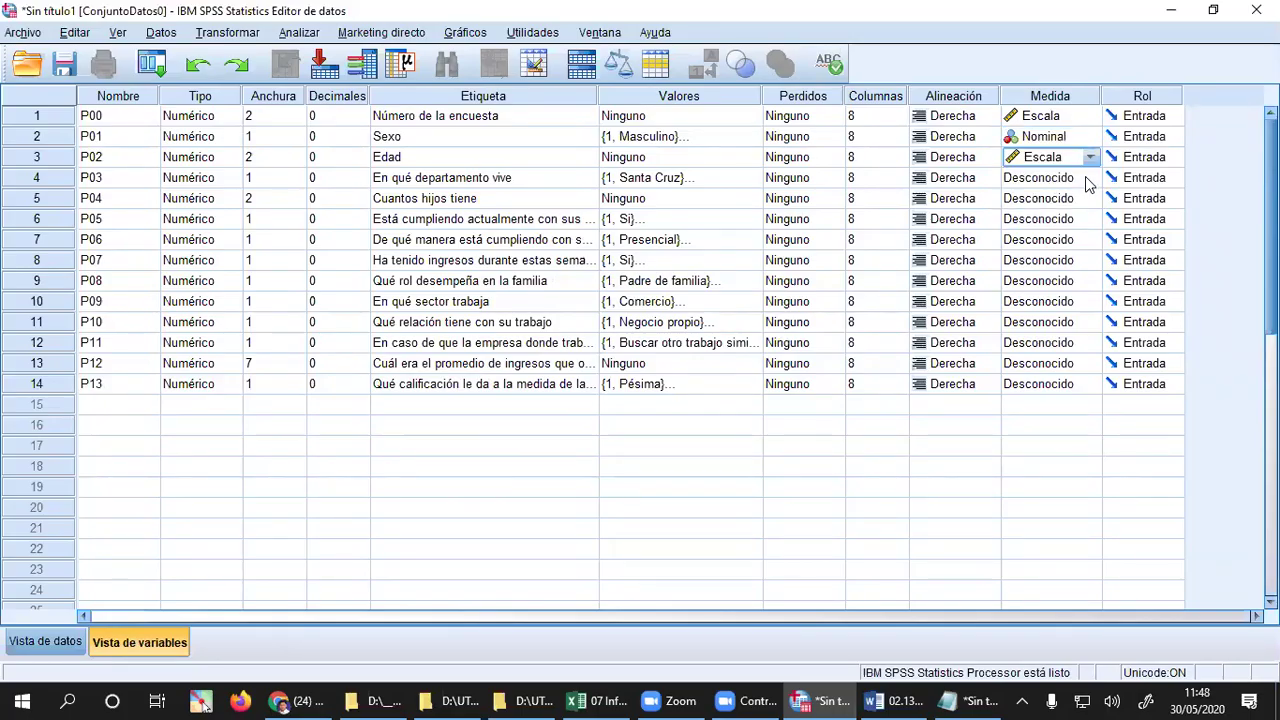
# - Set the measurement level of P03 to Nominal and of P04 to Escala
pyautogui.click(1088, 180)
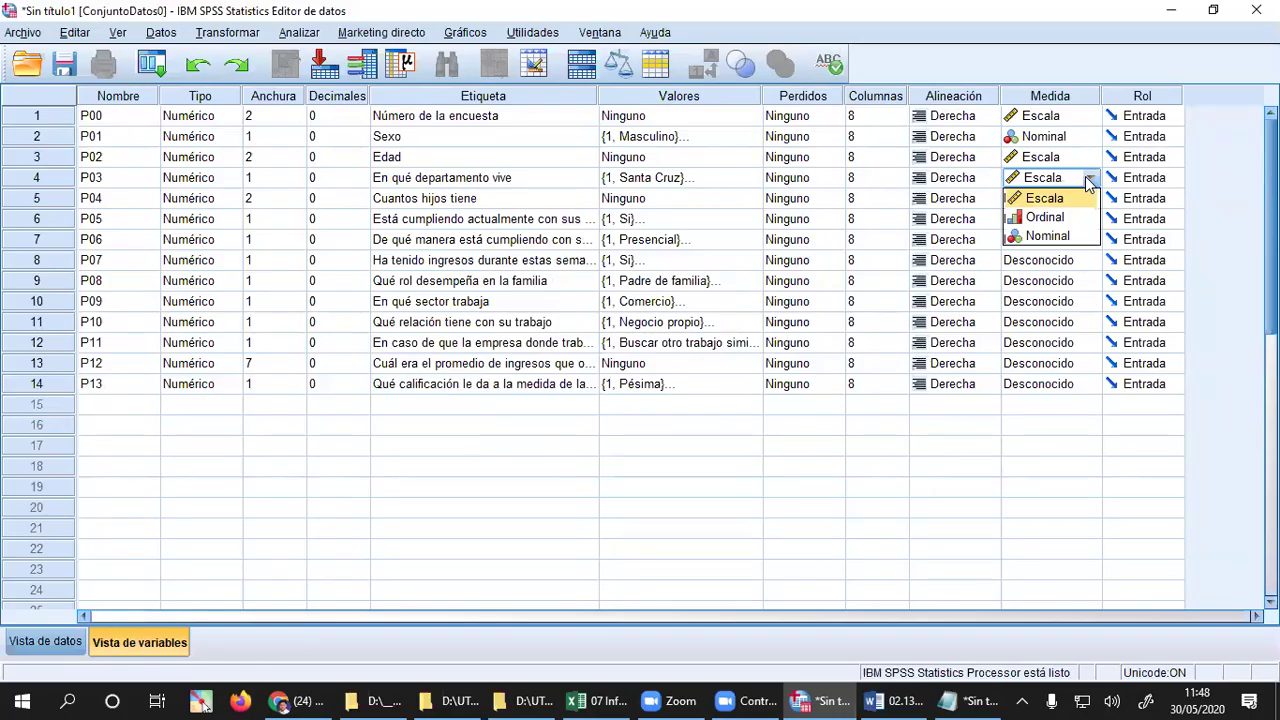
pyautogui.click(1050, 236)
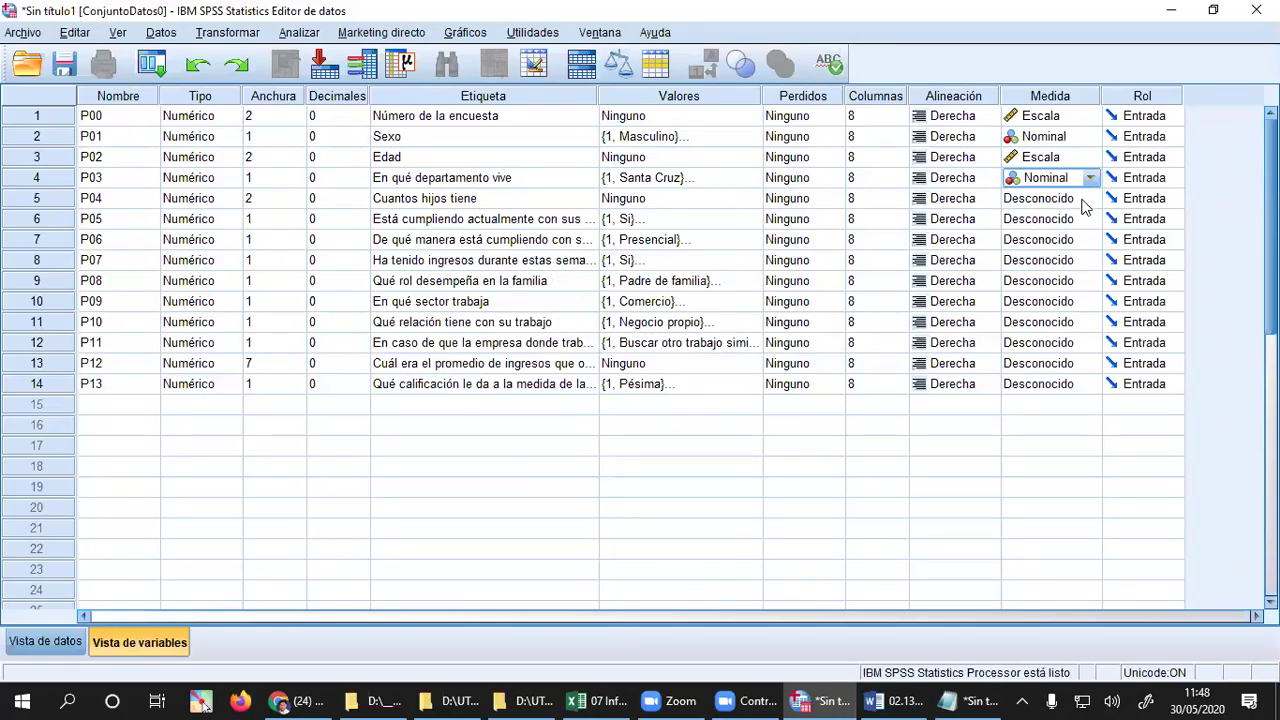
pyautogui.click(1089, 201)
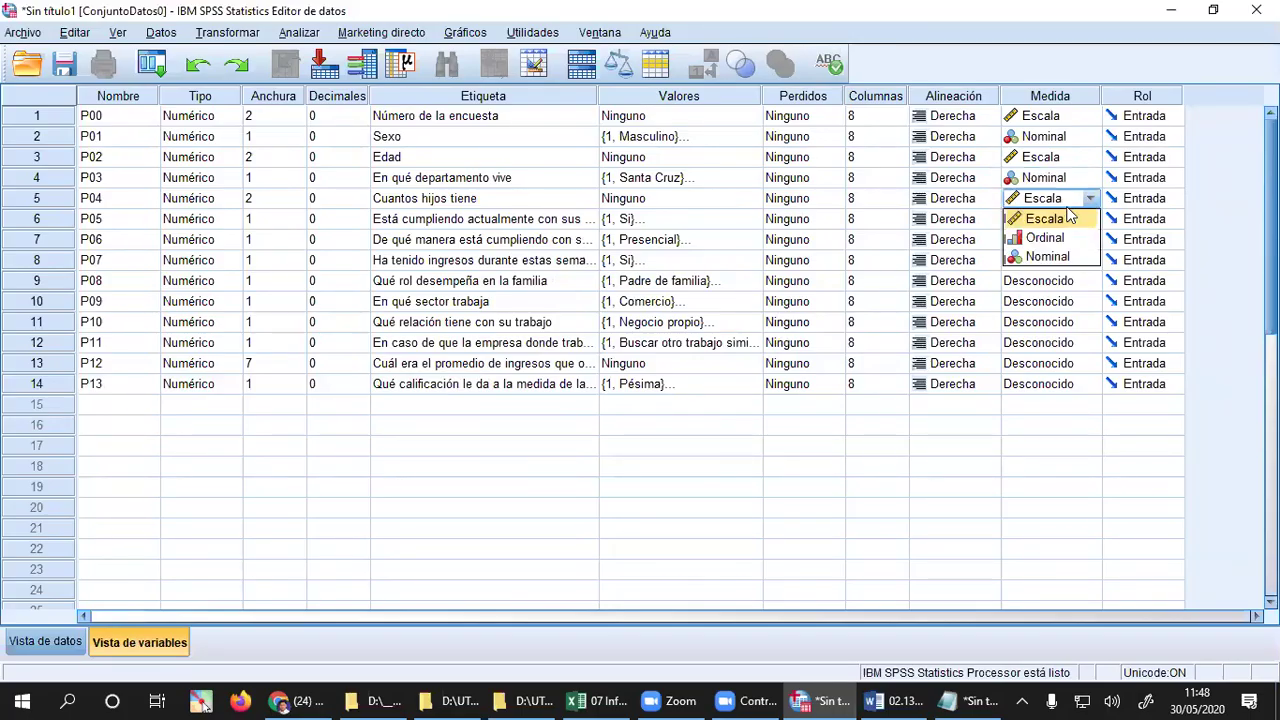
pyautogui.click(1052, 222)
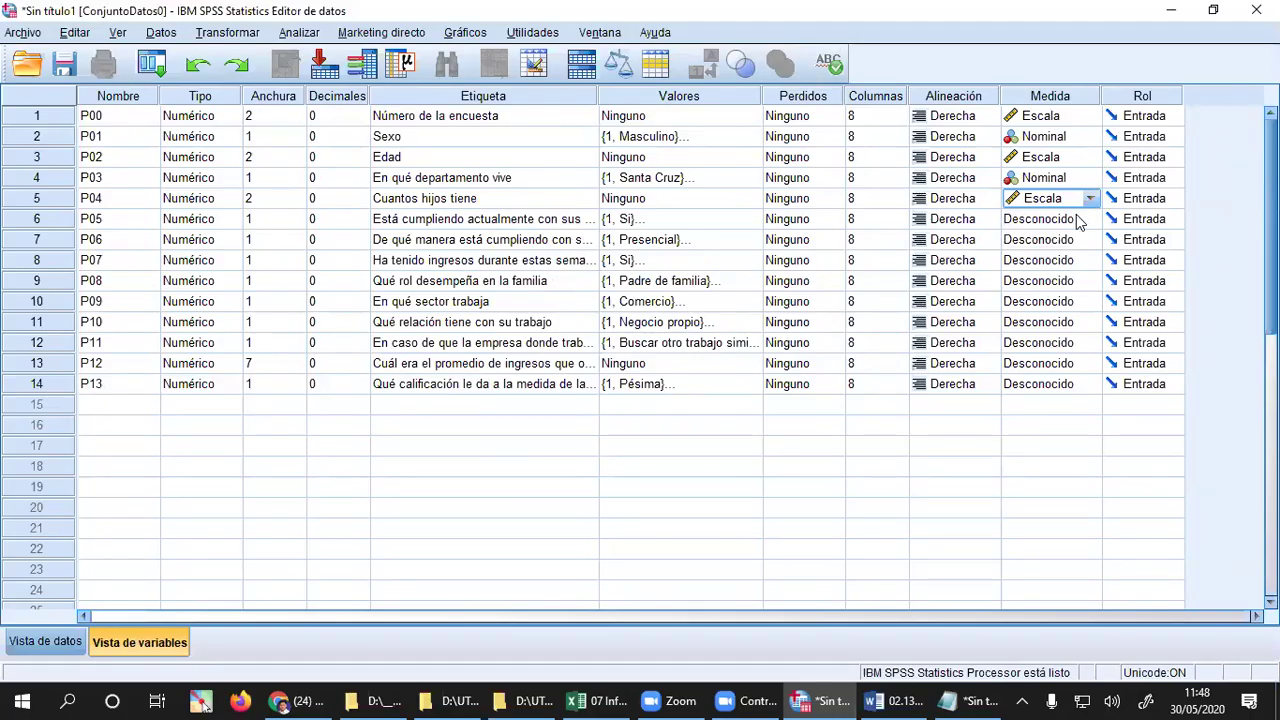
# - Set the measurement level of variables P05, P06 and P07 to Nominal
pyautogui.click(1078, 220)
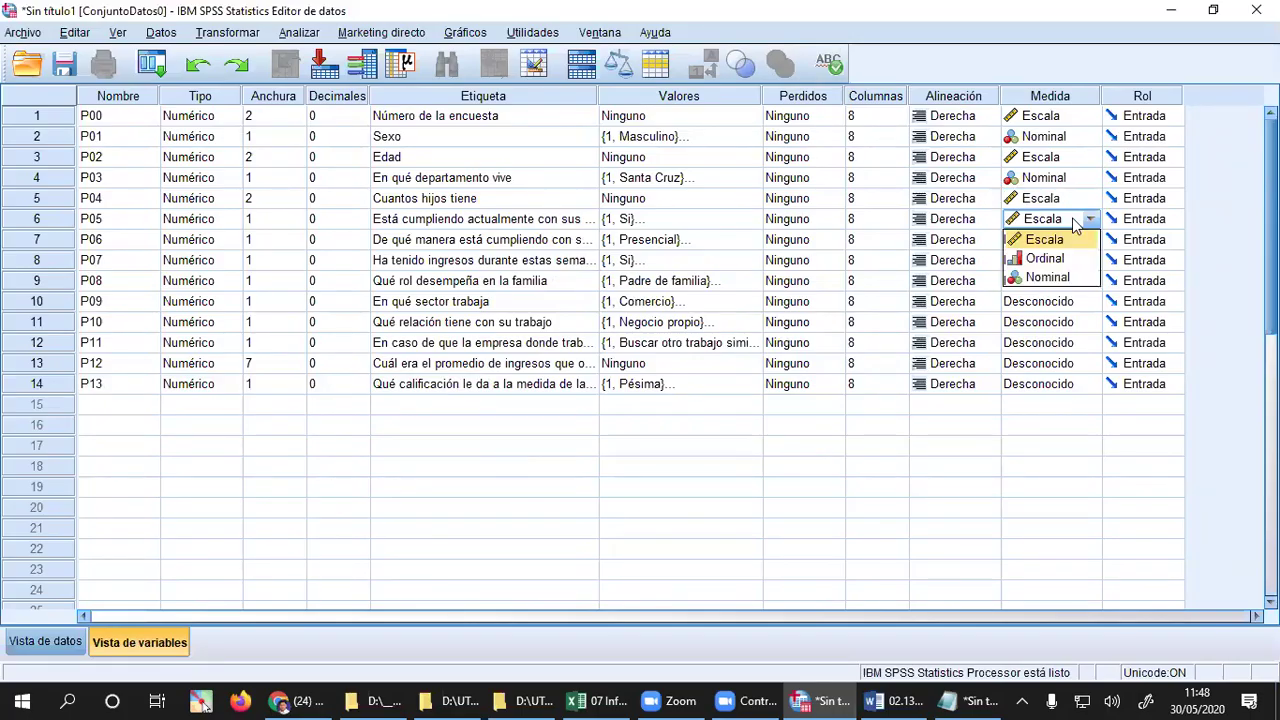
pyautogui.click(1040, 278)
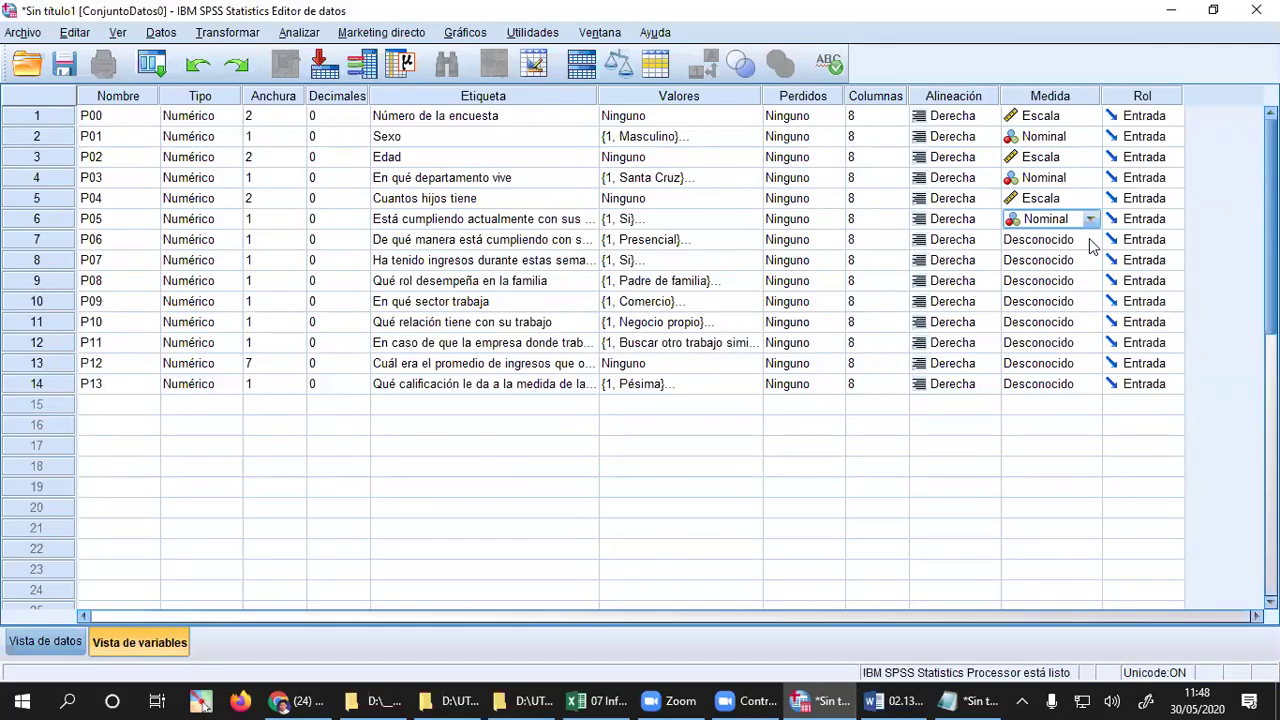
pyautogui.click(1090, 242)
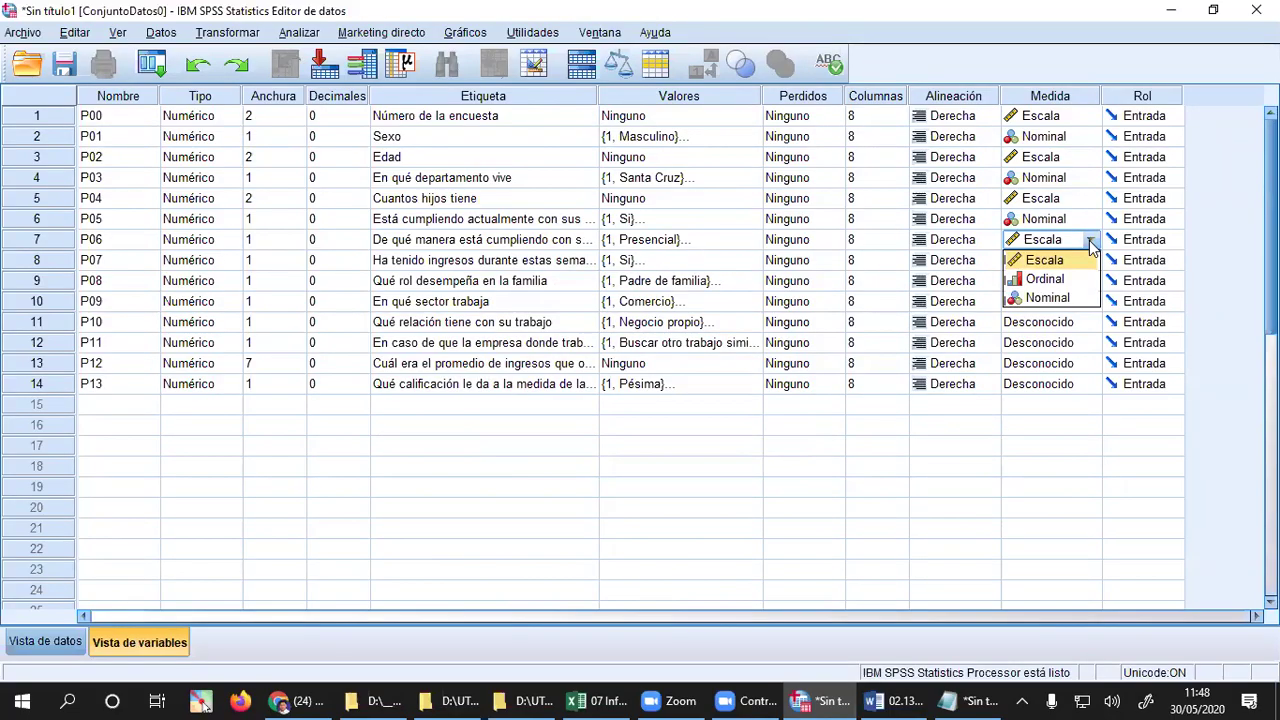
pyautogui.click(1068, 300)
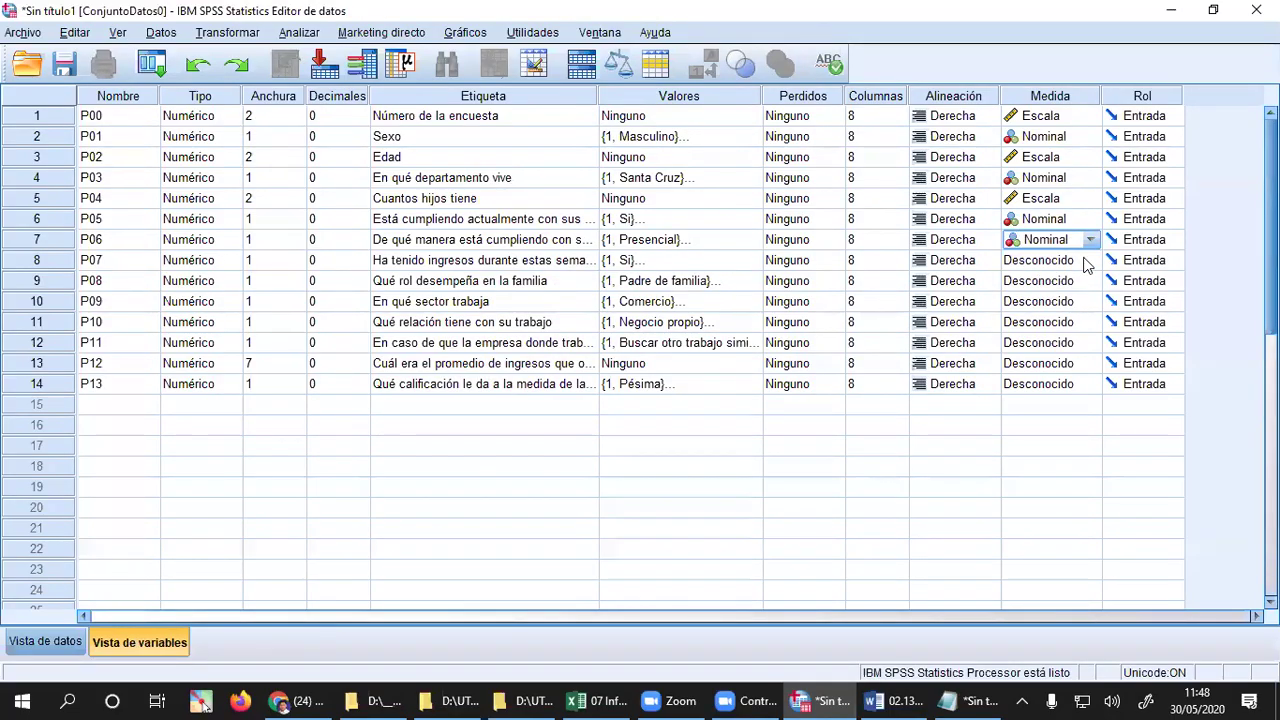
pyautogui.click(1088, 262)
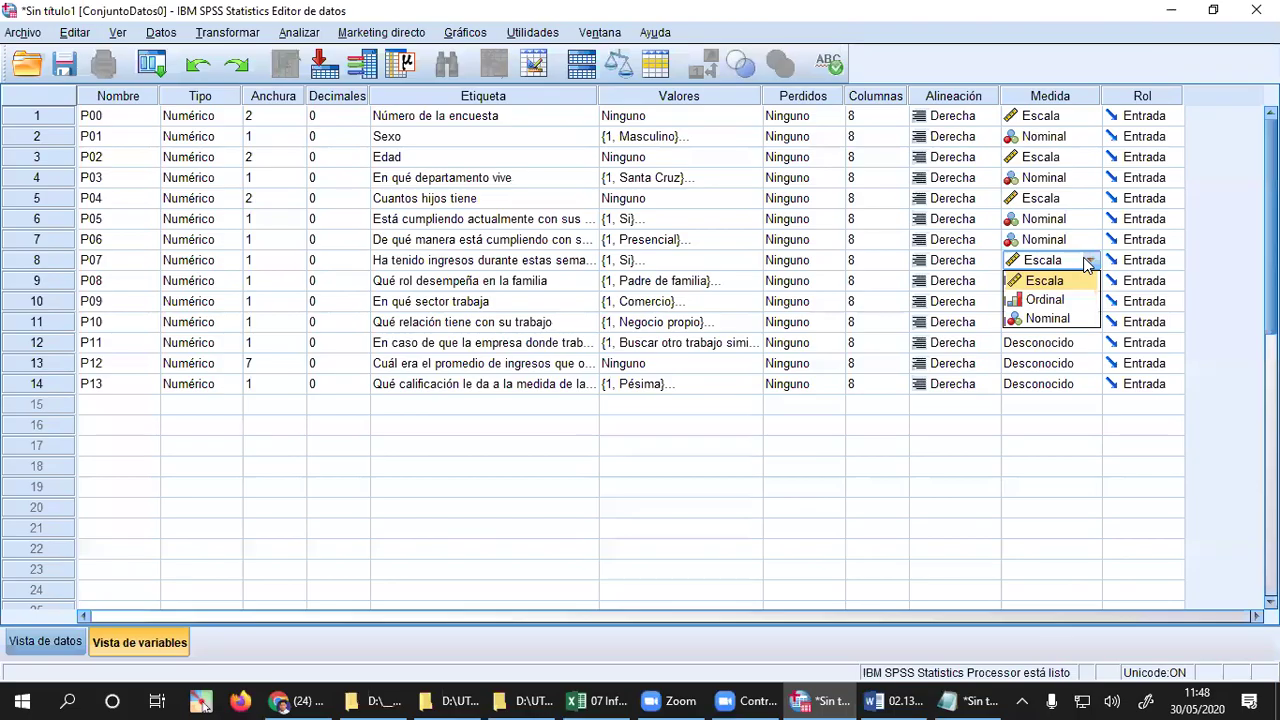
pyautogui.click(1055, 319)
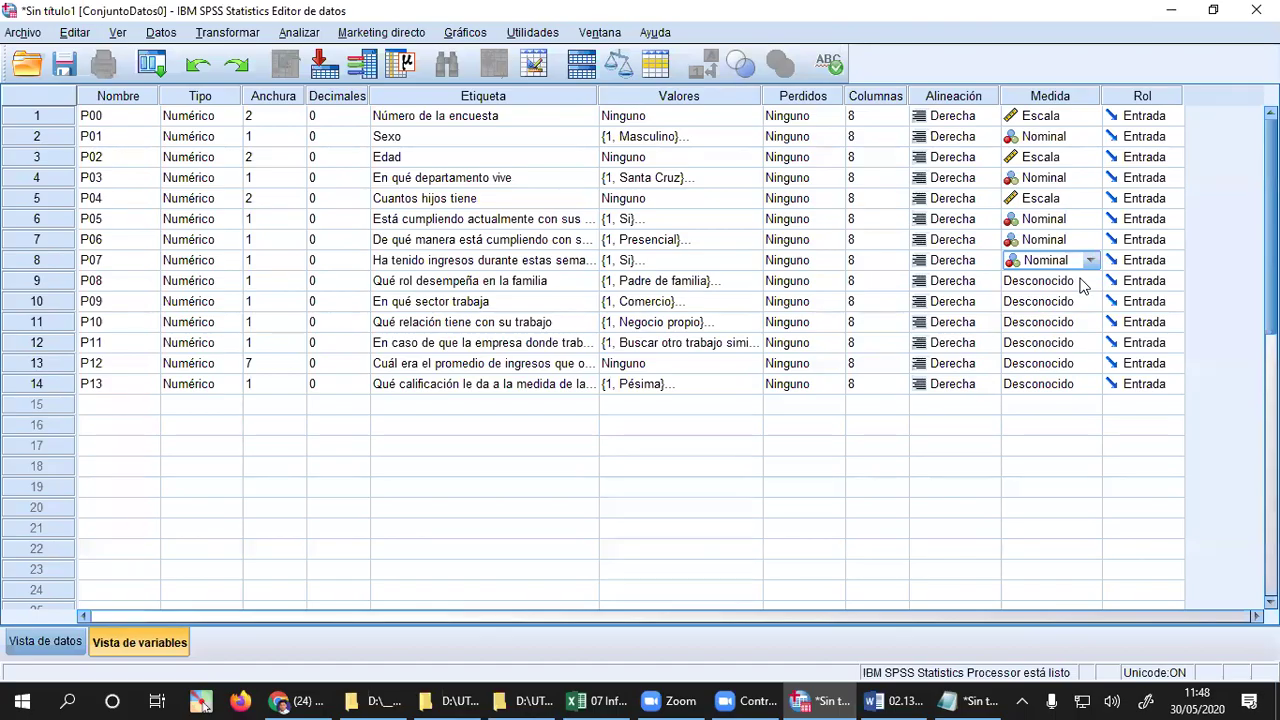
# - Set the measurement level of variables P08, P09 and P10 to Nominal
pyautogui.click(1083, 285)
pyautogui.click(1060, 339)
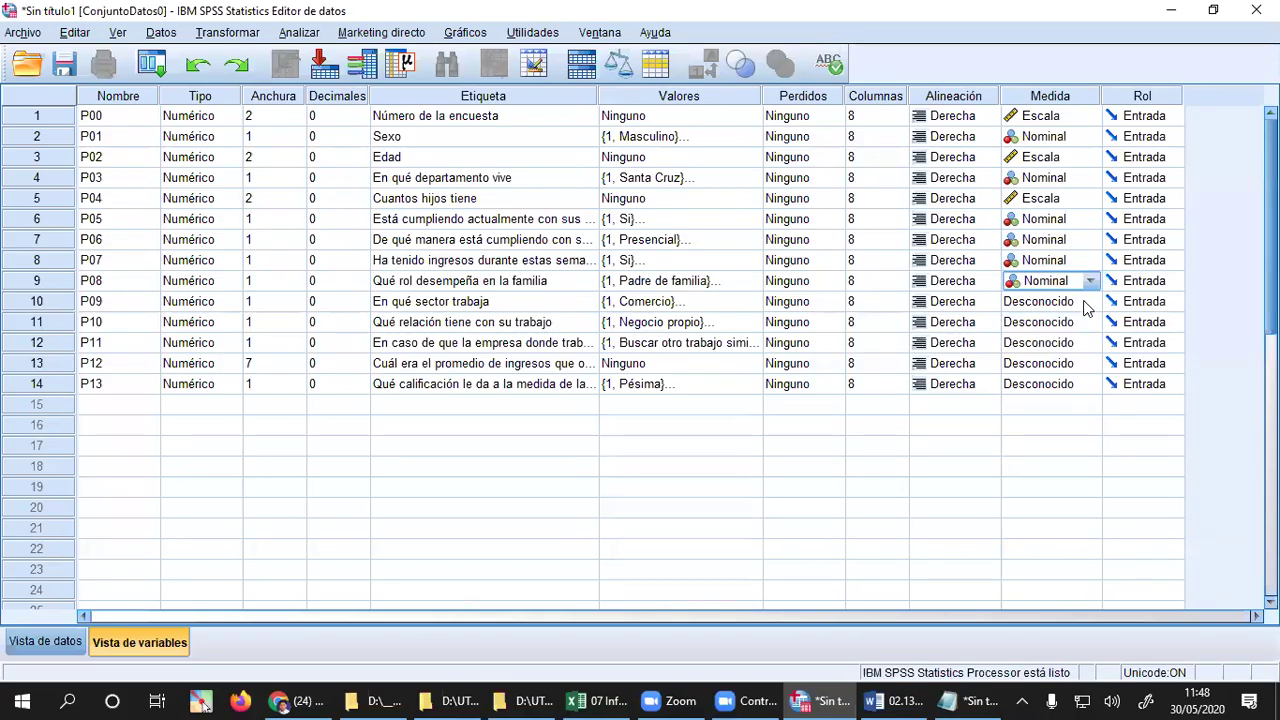
pyautogui.click(1088, 304)
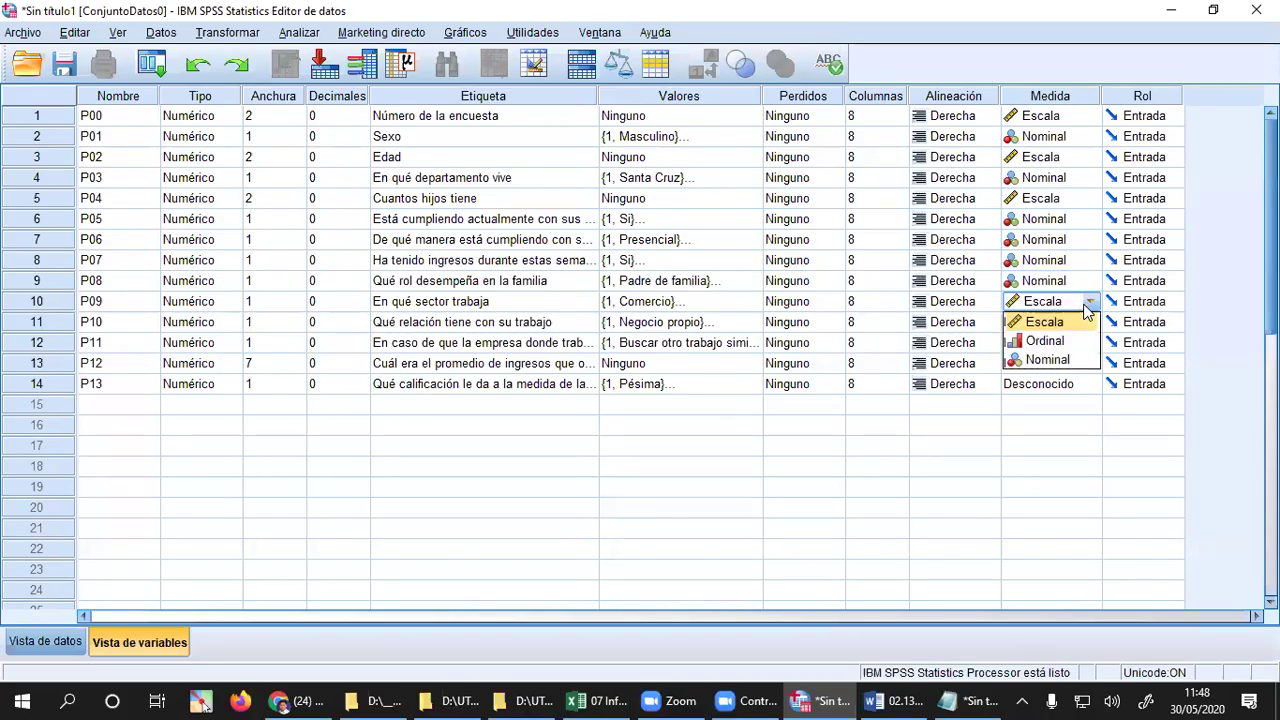
pyautogui.click(1068, 362)
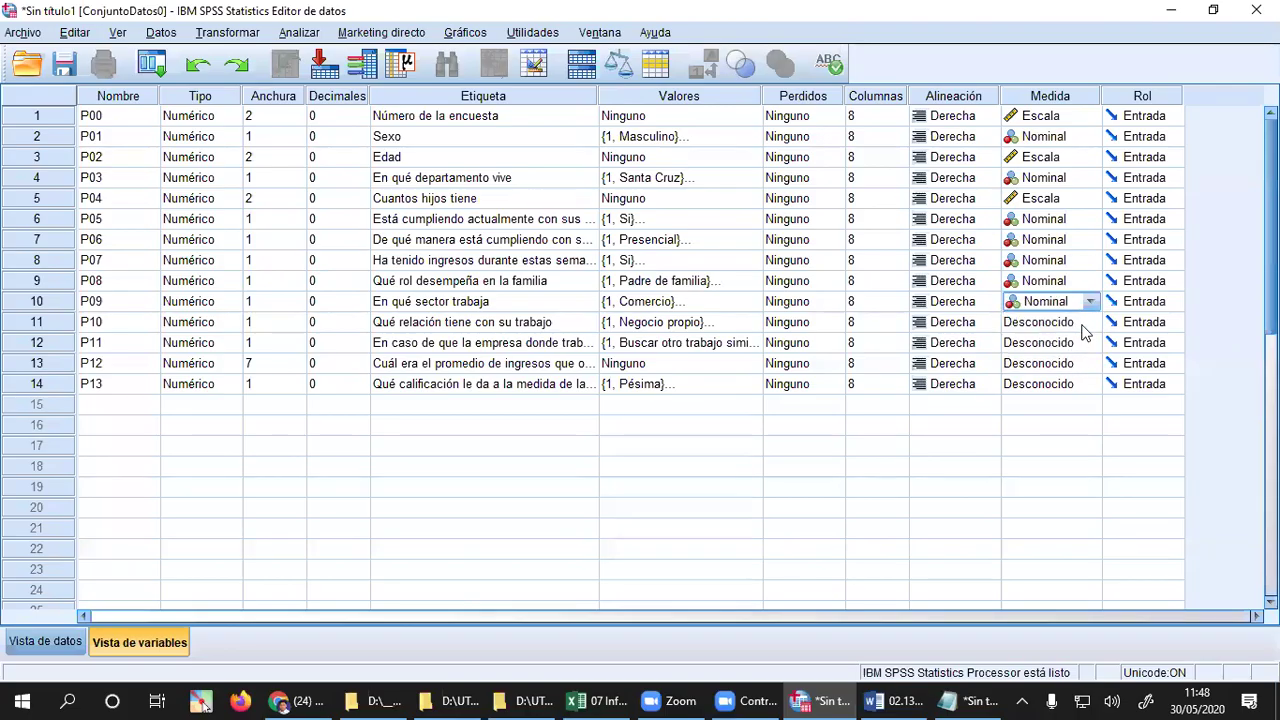
pyautogui.click(1086, 326)
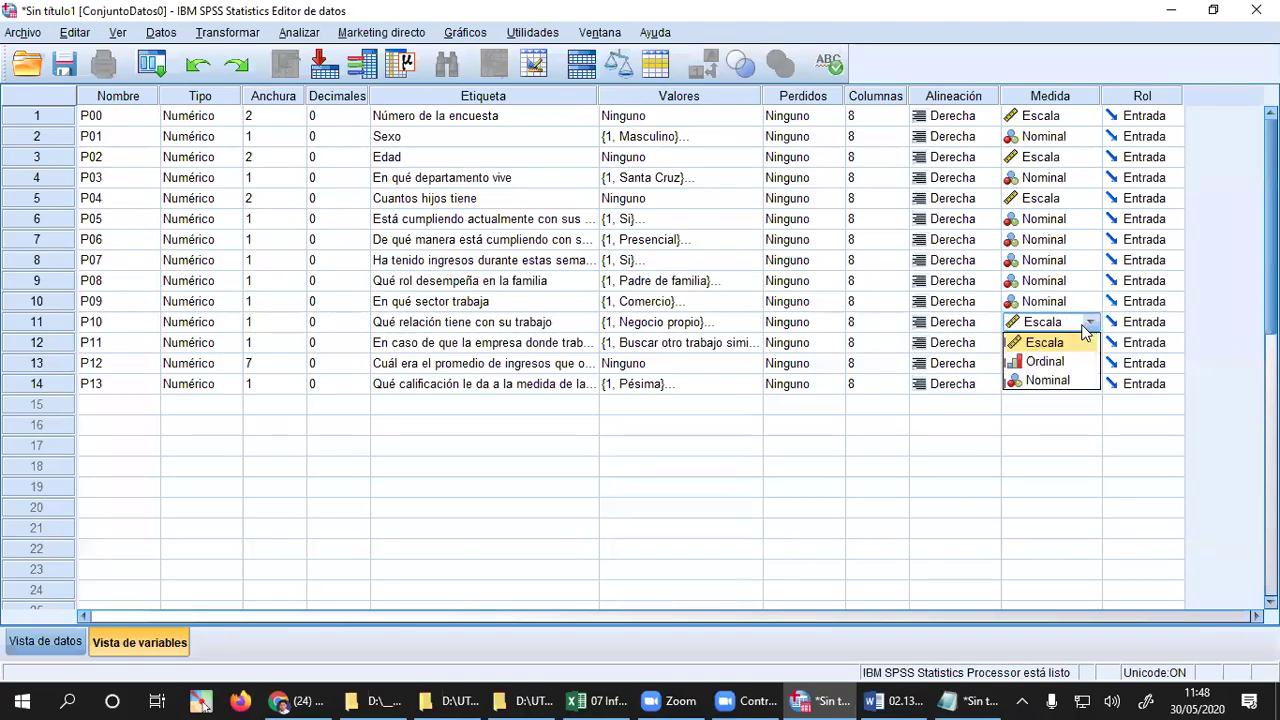
pyautogui.click(1066, 380)
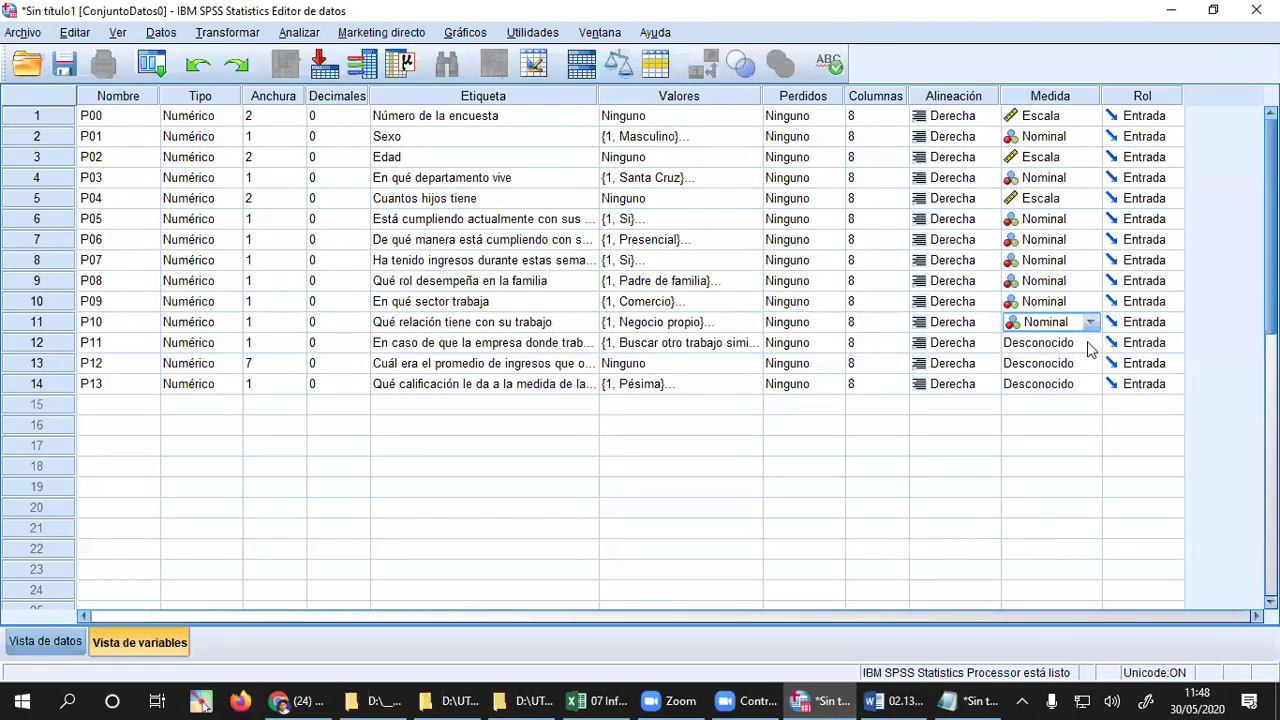
# - Set the measurement level of P11 to Nominal and of P12 to Escala
pyautogui.click(1090, 347)
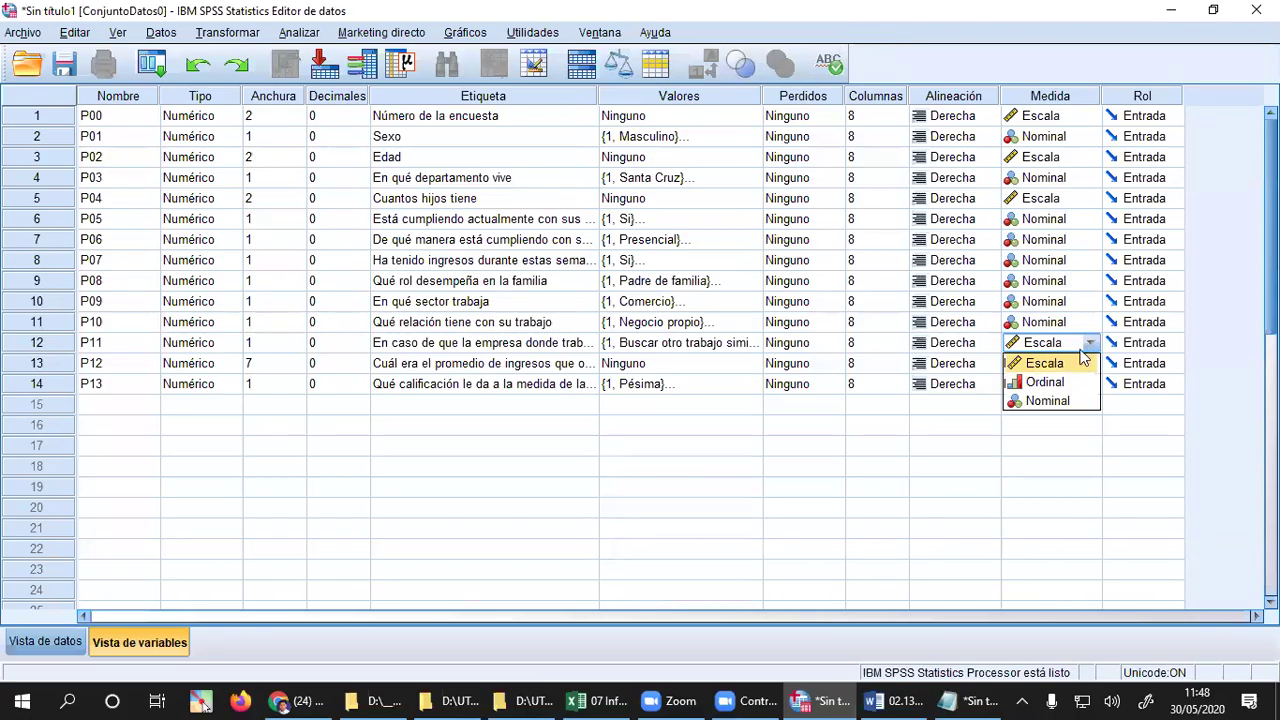
pyautogui.click(1057, 366)
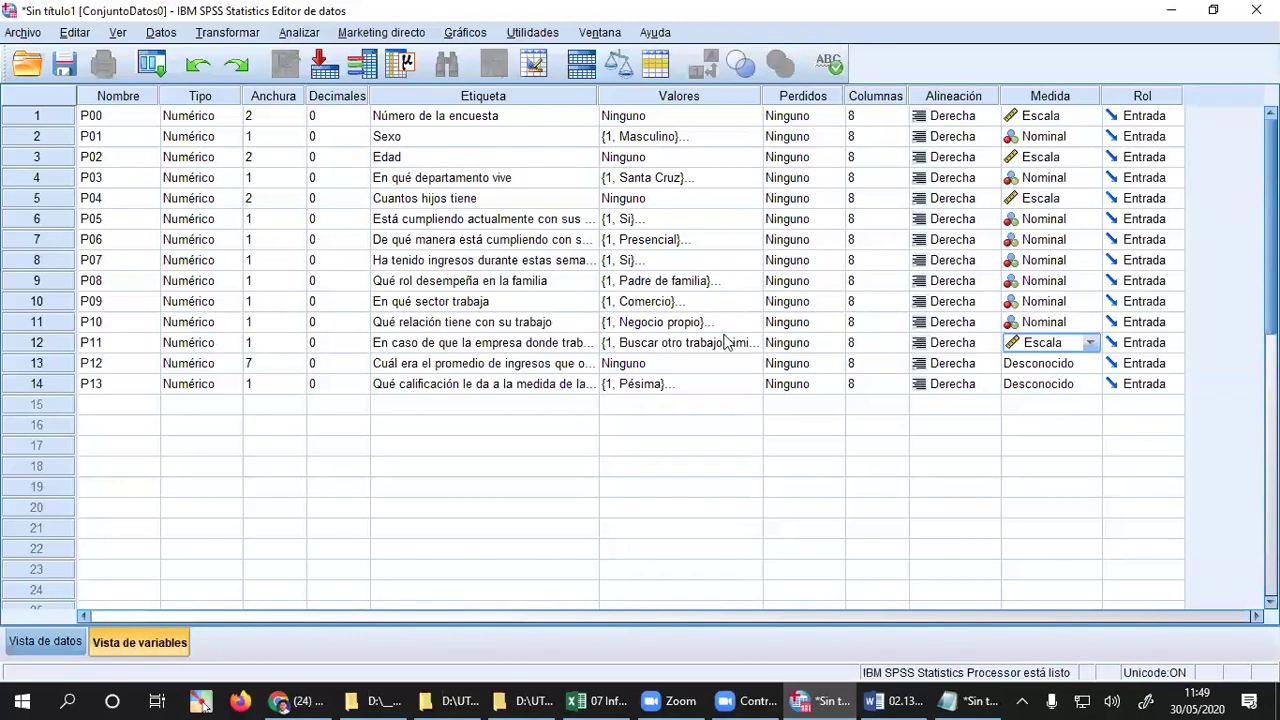
pyautogui.click(37, 342)
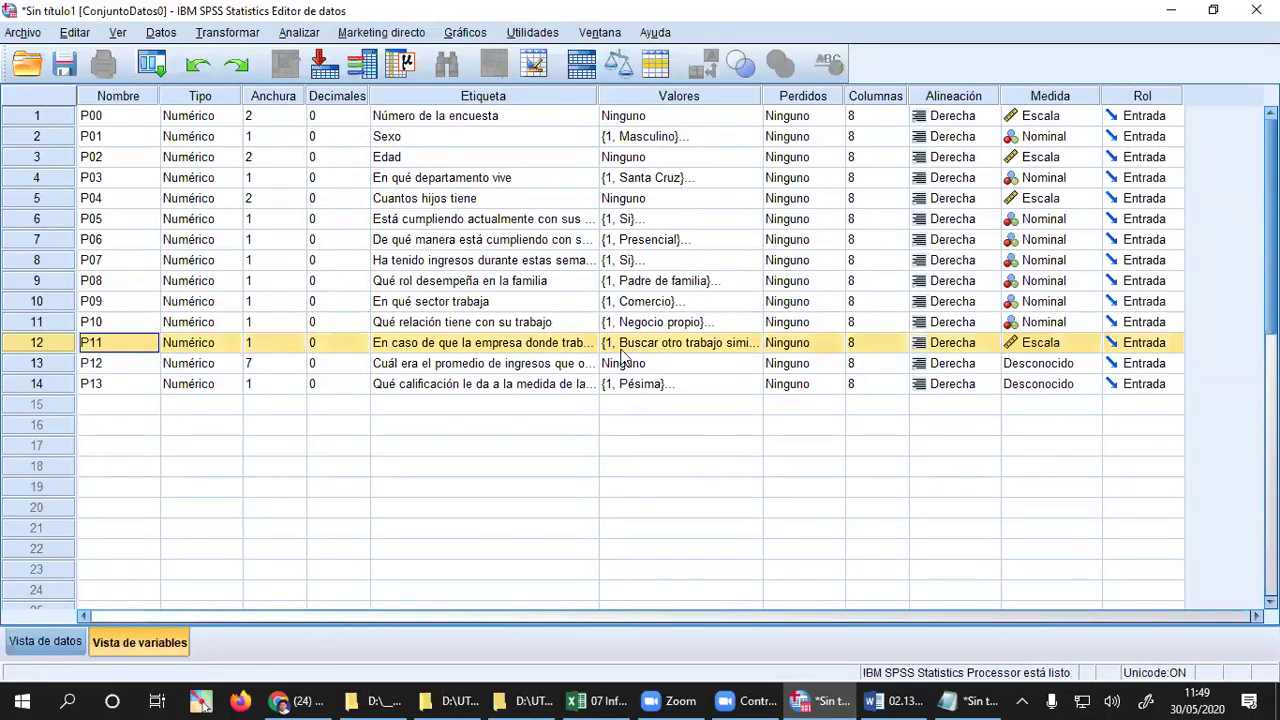
pyautogui.click(1090, 344)
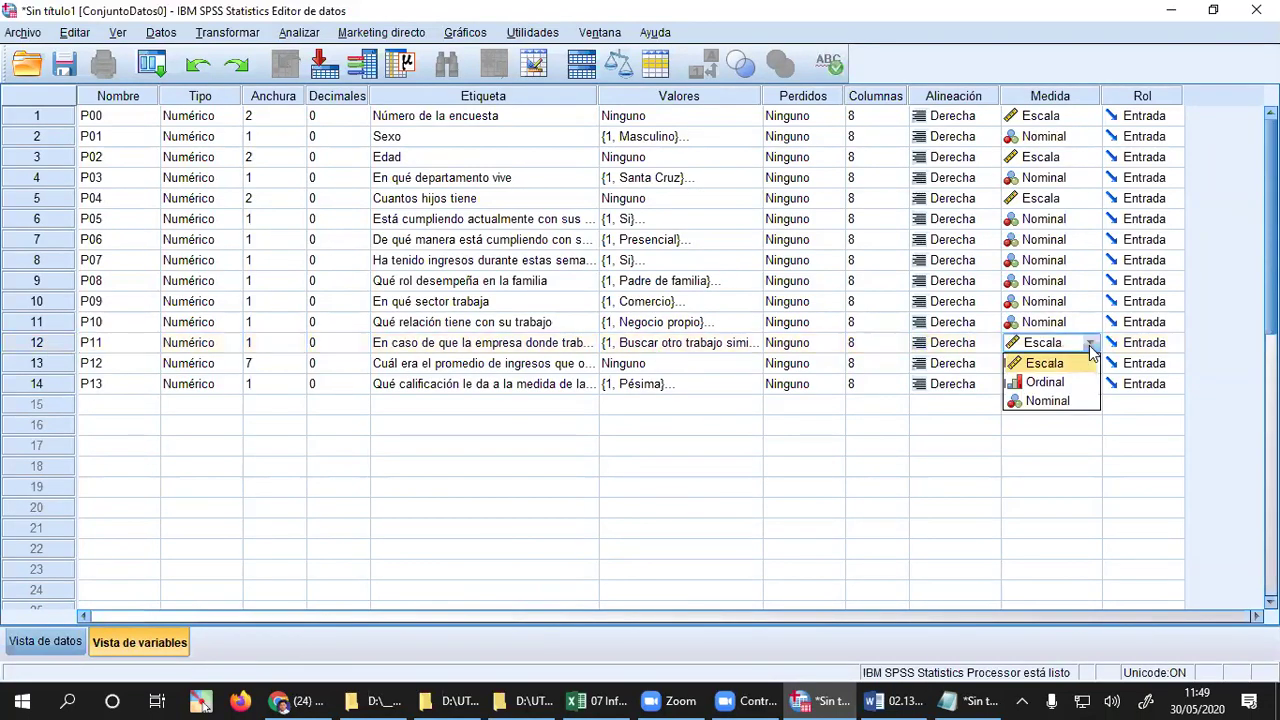
pyautogui.click(1050, 404)
pyautogui.click(1088, 366)
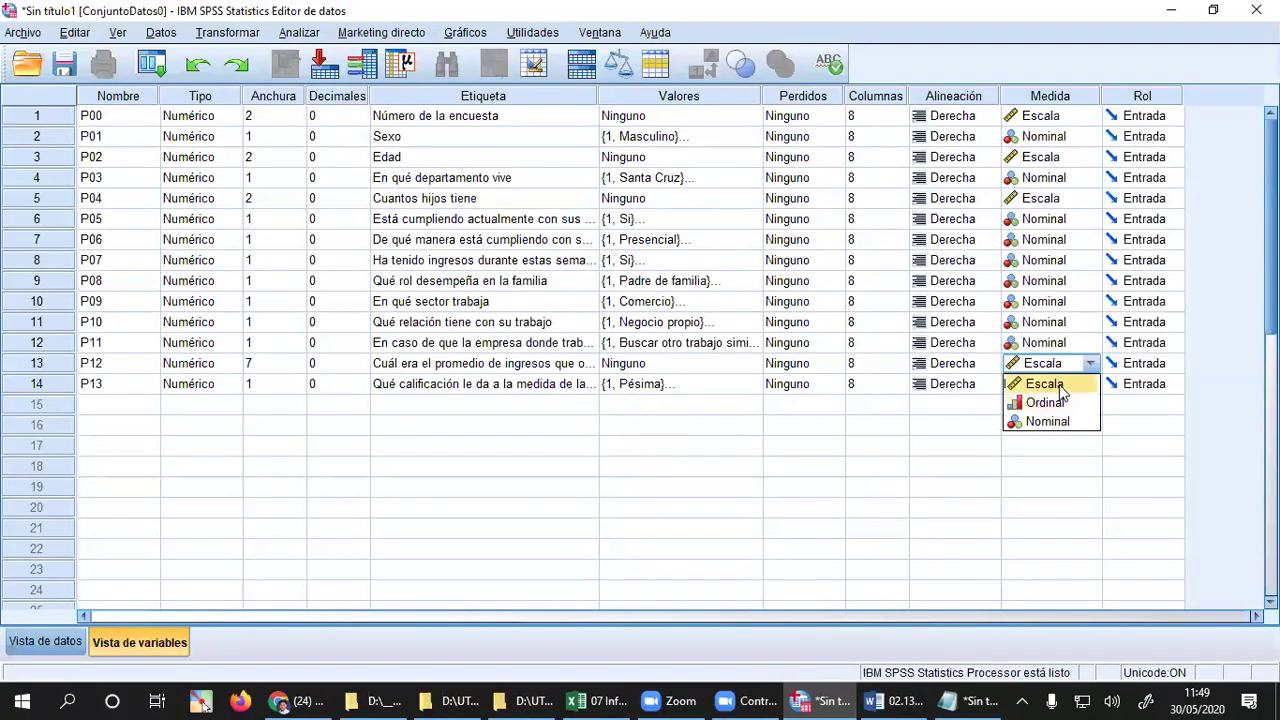
pyautogui.click(1045, 384)
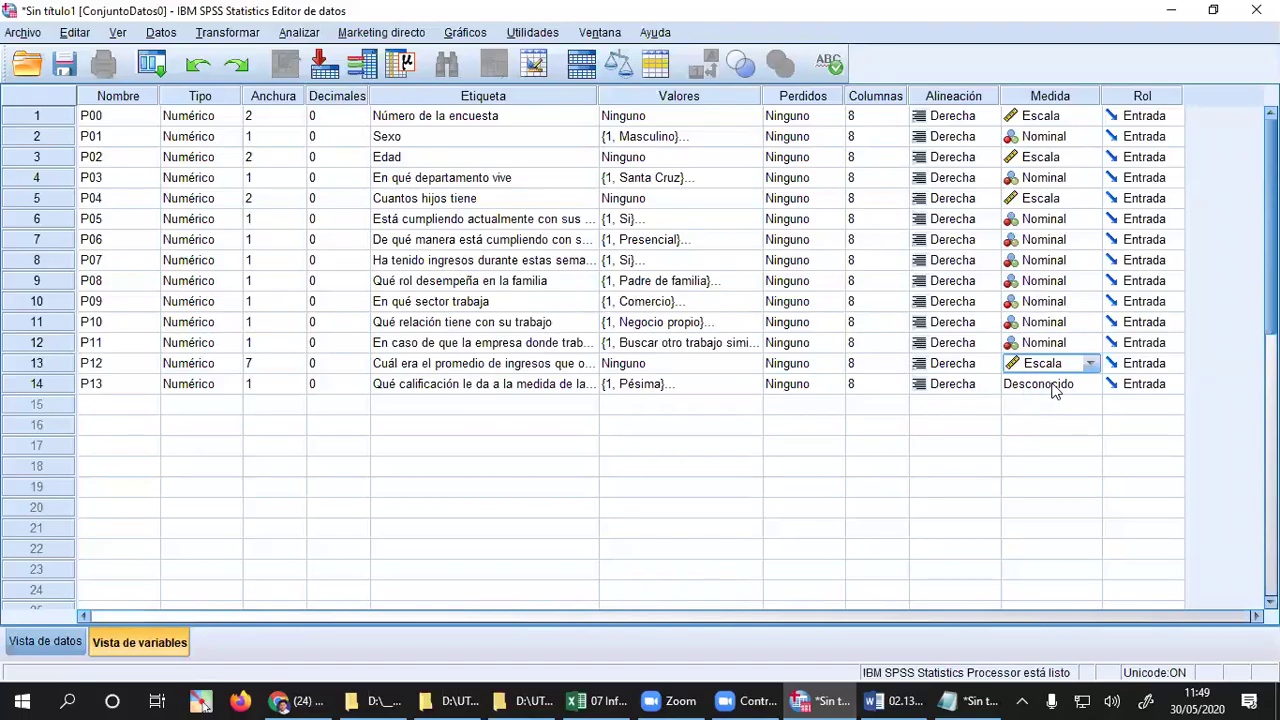
# - Set the measurement level of the rating question P13 to Ordinal
pyautogui.click(1050, 386)
pyautogui.click(1040, 404)
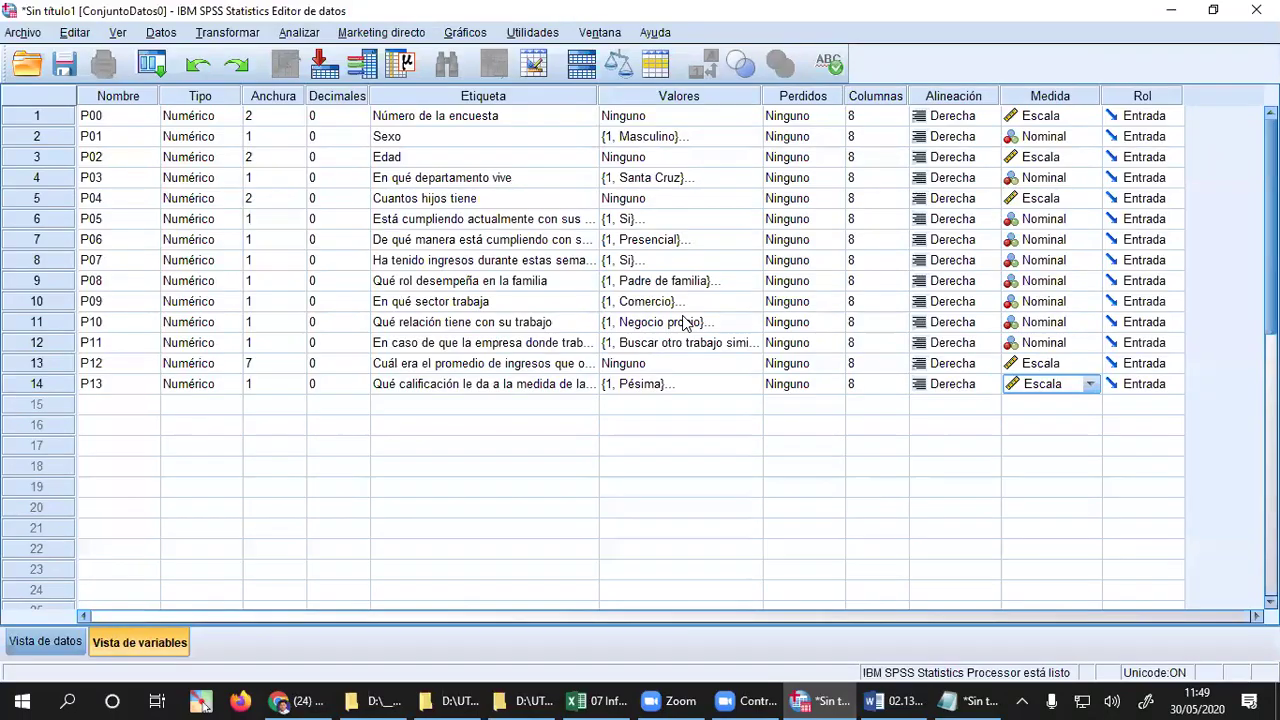
pyautogui.click(1087, 388)
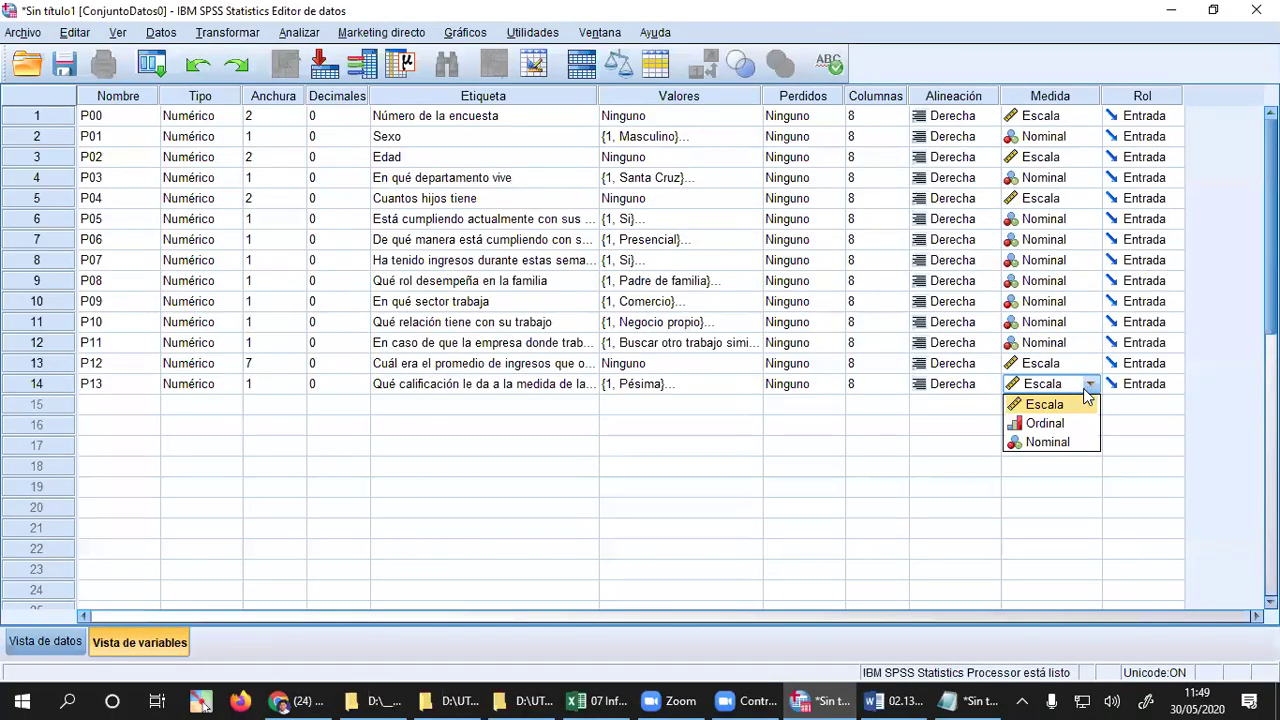
pyautogui.click(1046, 423)
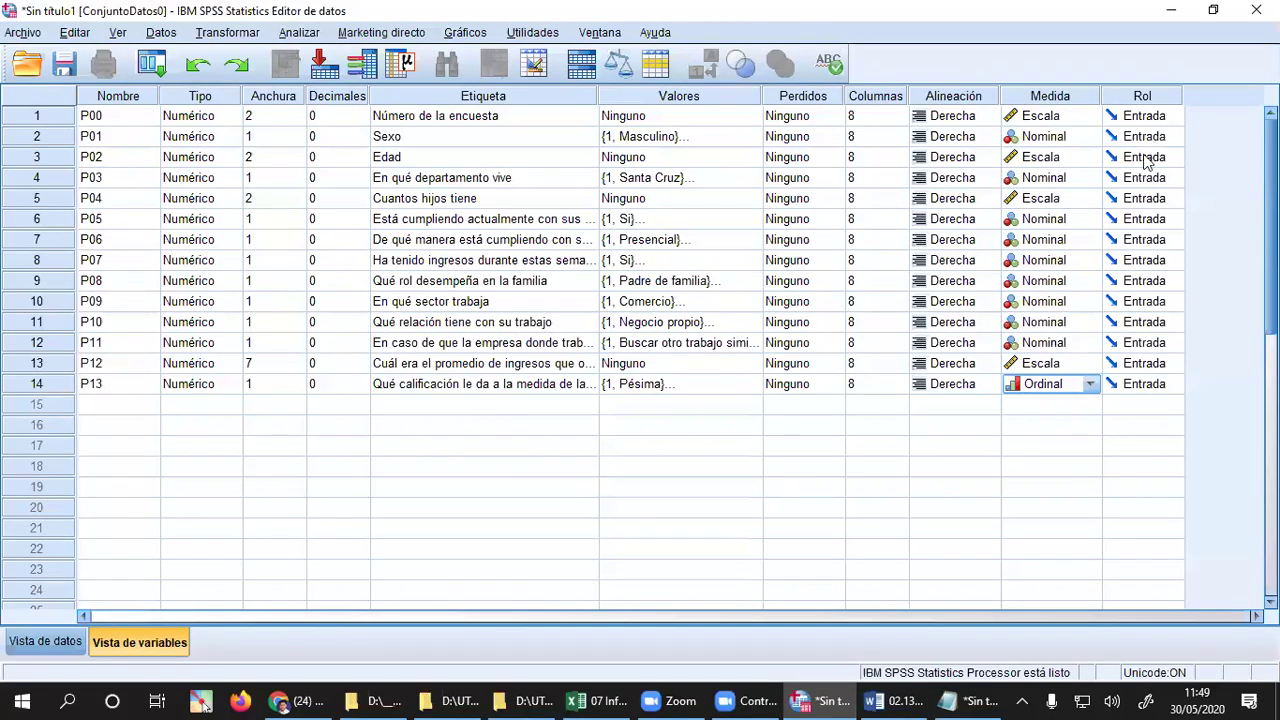
pyautogui.click(1140, 95)
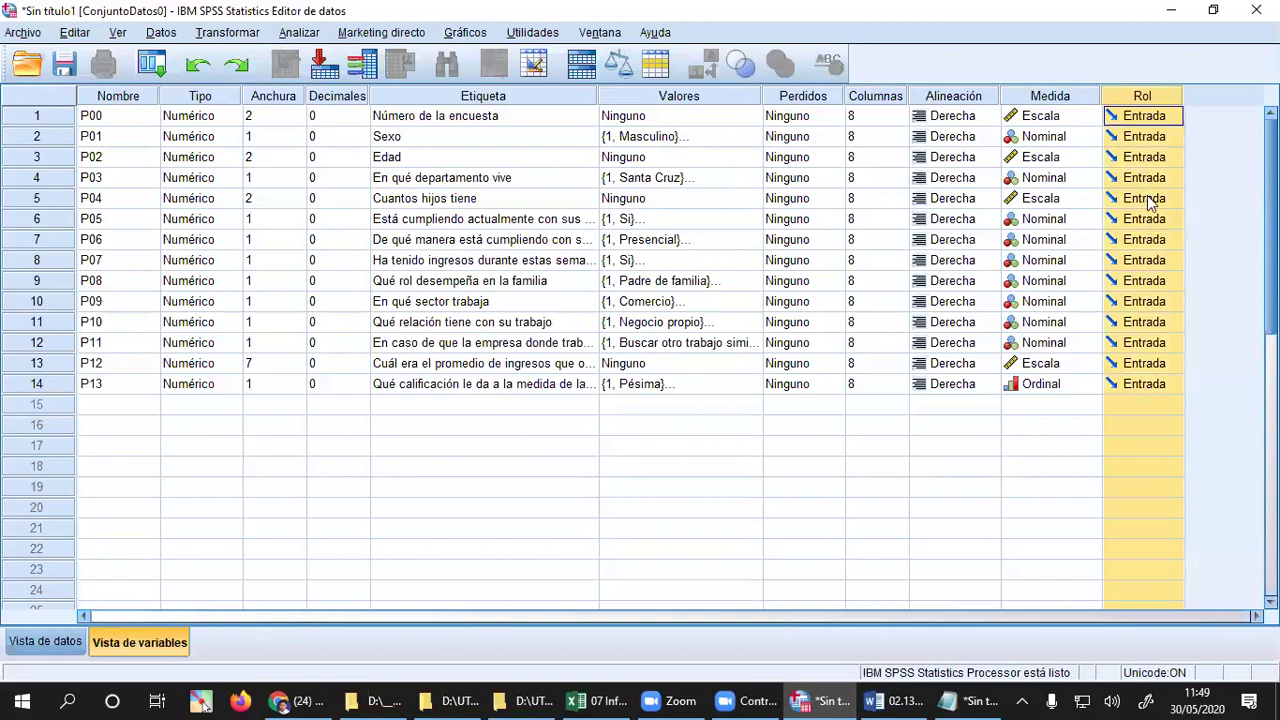
pyautogui.click(1020, 406)
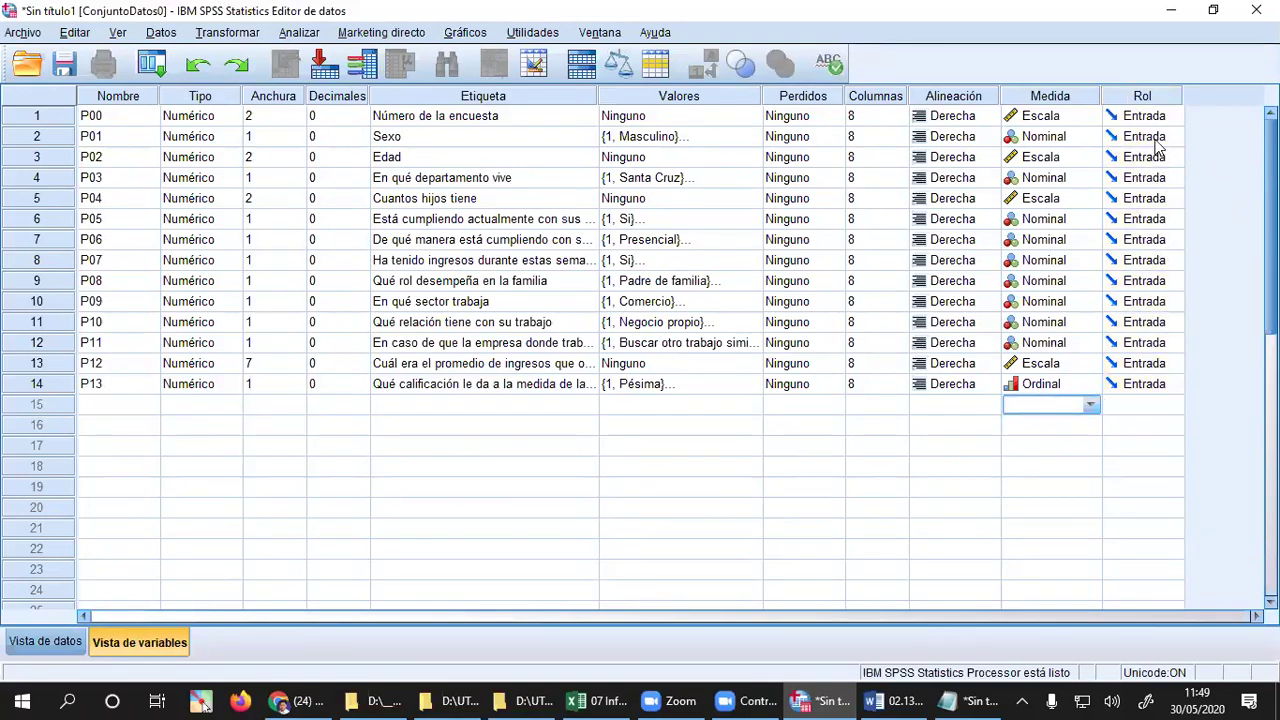
pyautogui.click(1163, 388)
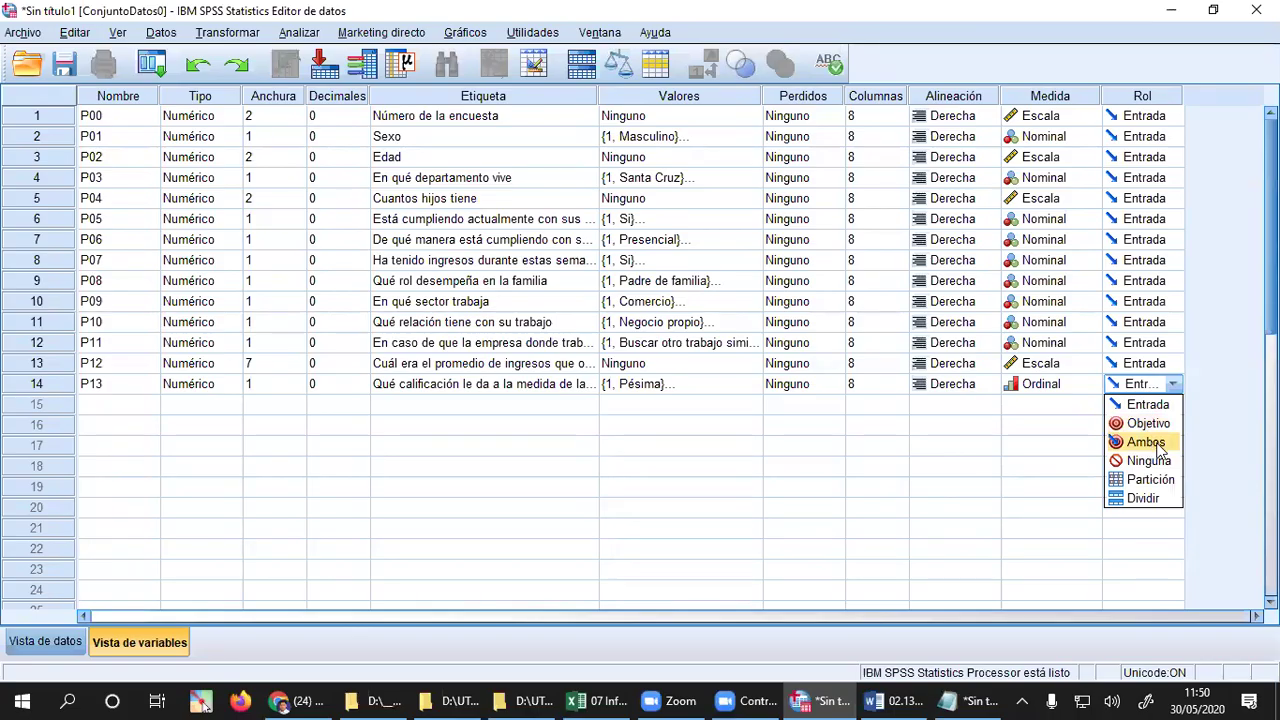
pyautogui.click(1238, 385)
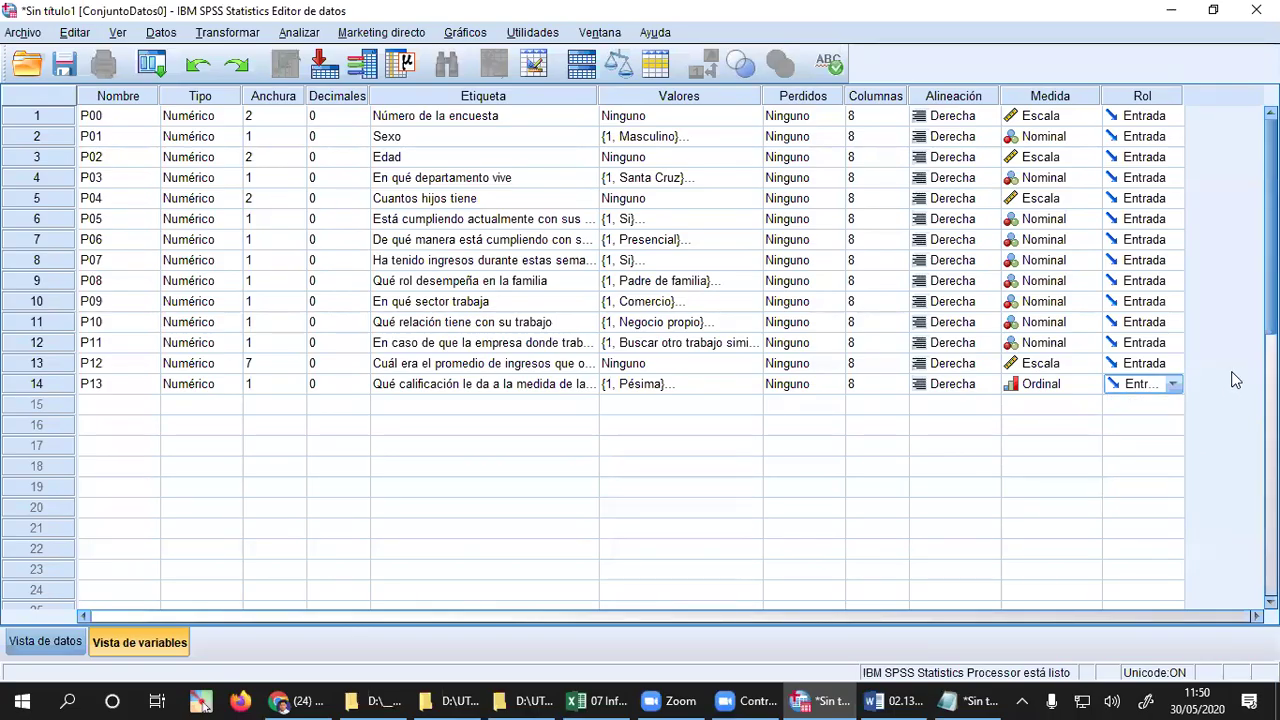
pyautogui.click(1172, 384)
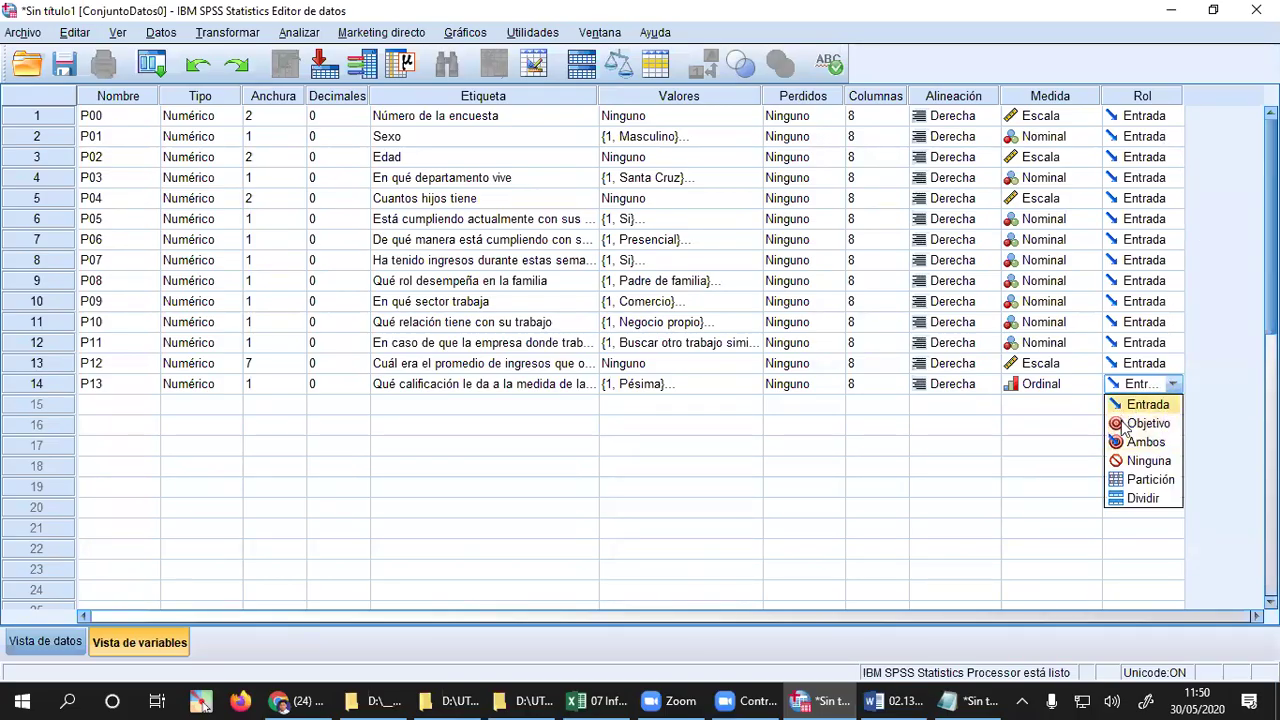
pyautogui.click(1203, 326)
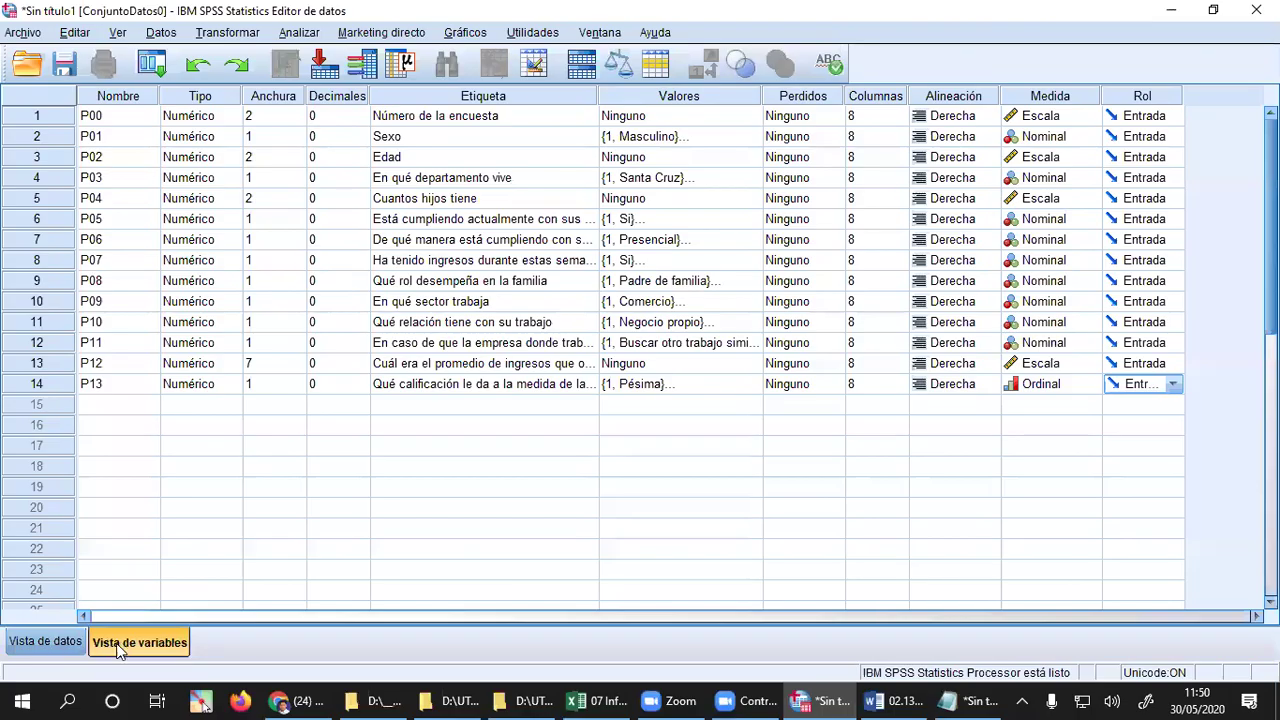
# - Switch to the data view and enter 1 as the survey number P00 of the first case
pyautogui.click(45, 642)
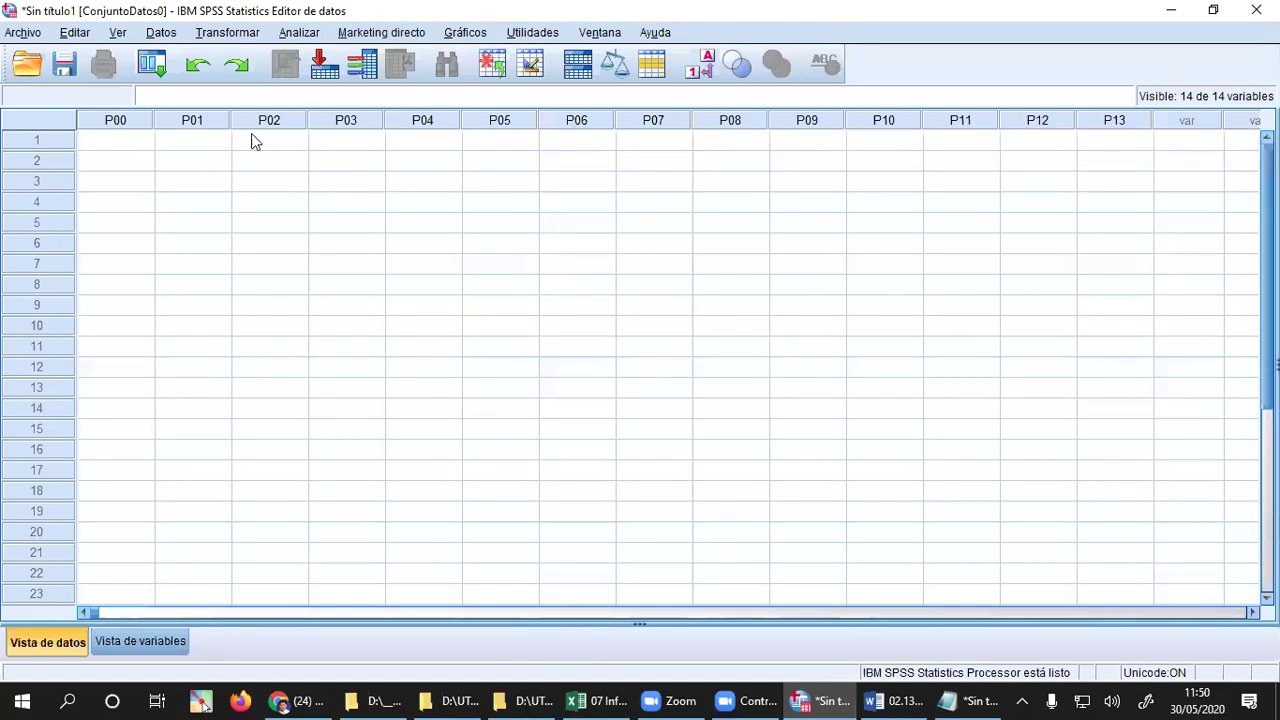
pyautogui.click(140, 143)
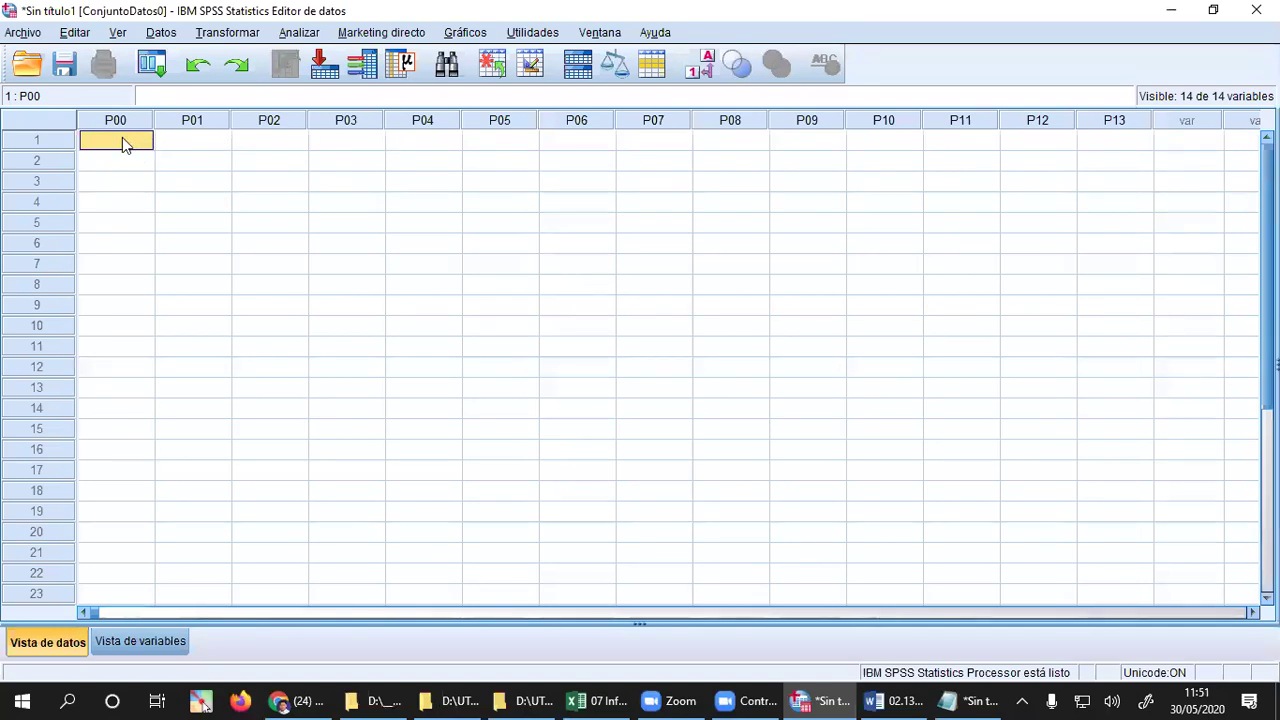
pyautogui.click(34, 146)
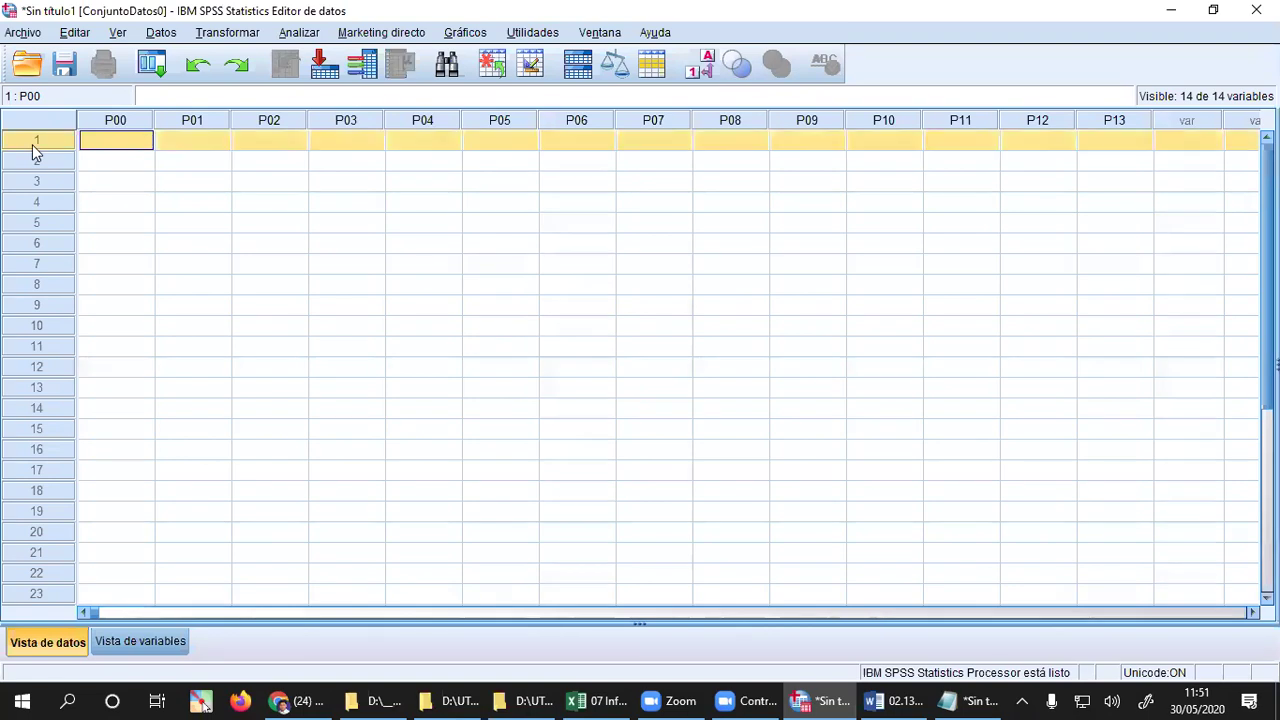
pyautogui.click(129, 144)
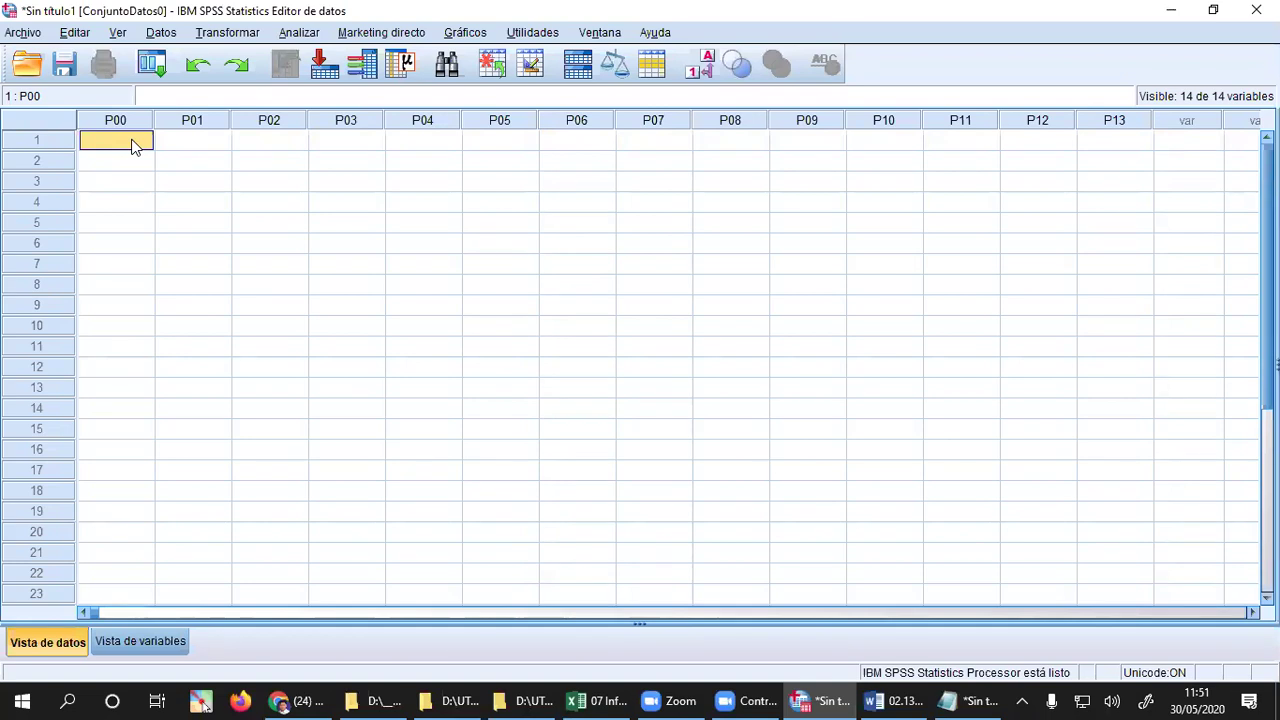
pyautogui.write('1')
pyautogui.press('Tab')
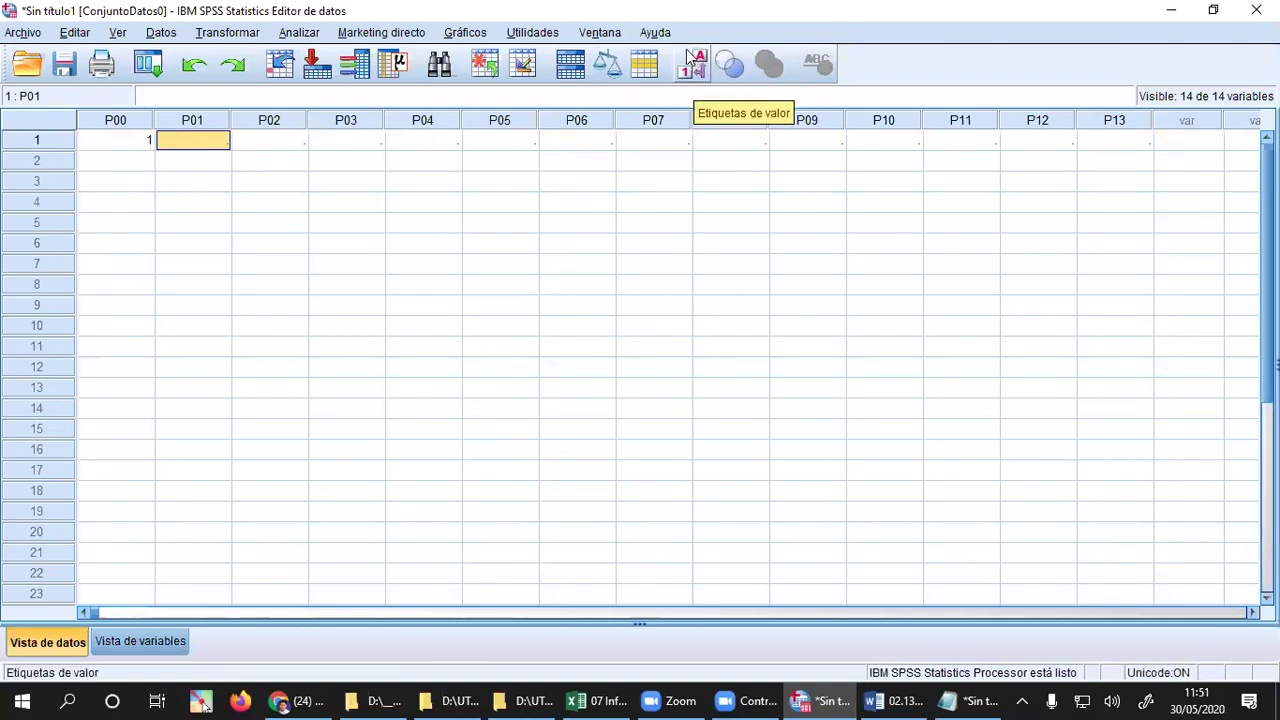
# - Show value labels instead of codes and set P01 of the first case to Masculino
pyautogui.click(688, 68)
pyautogui.click(216, 144)
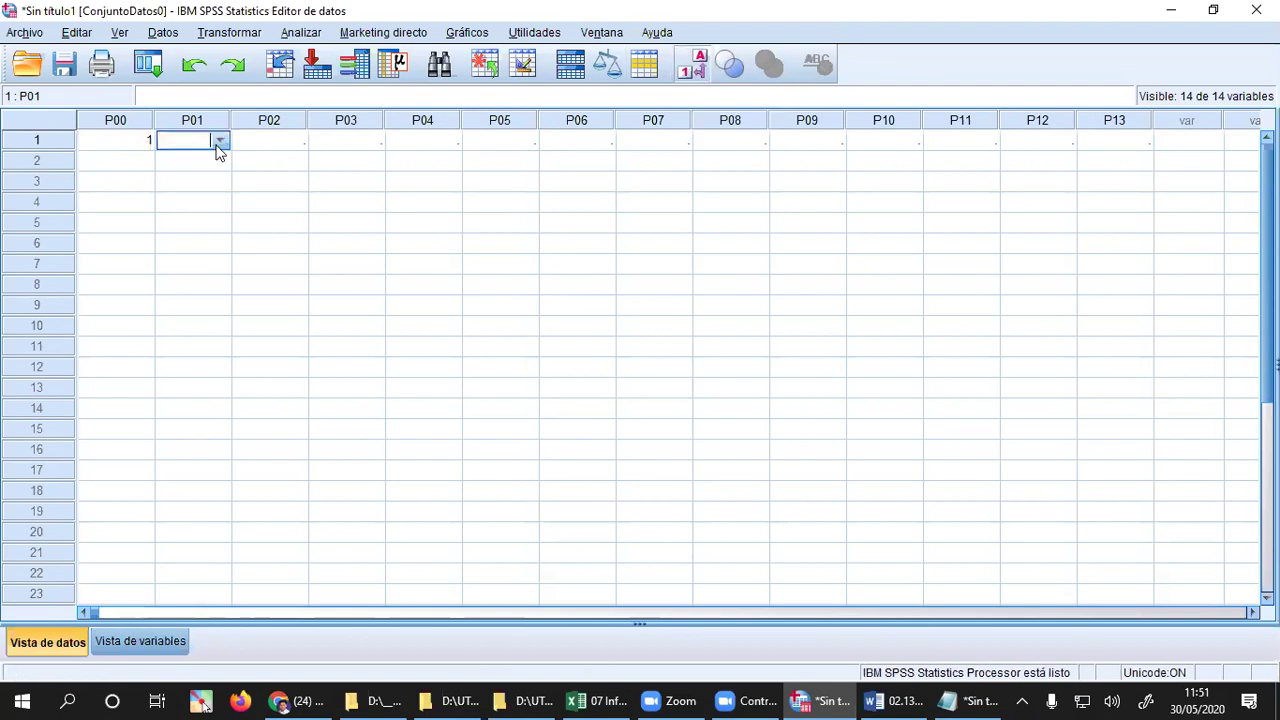
pyautogui.click(220, 141)
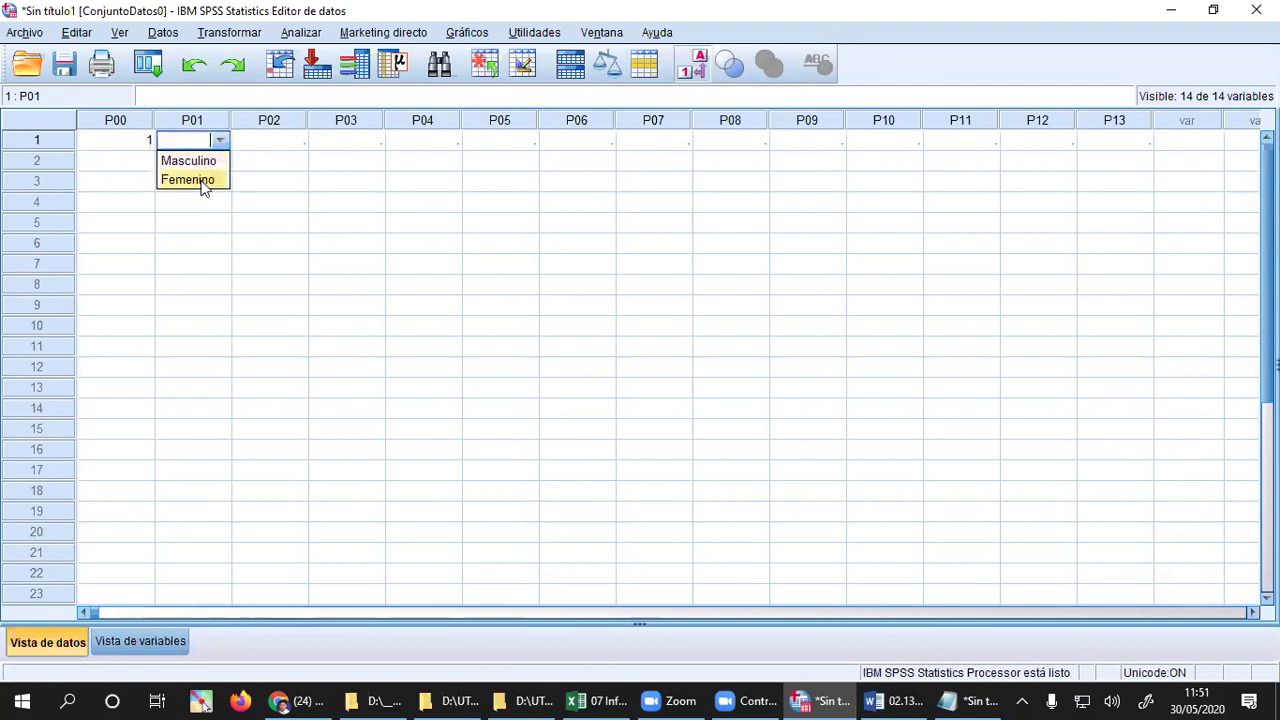
pyautogui.click(206, 161)
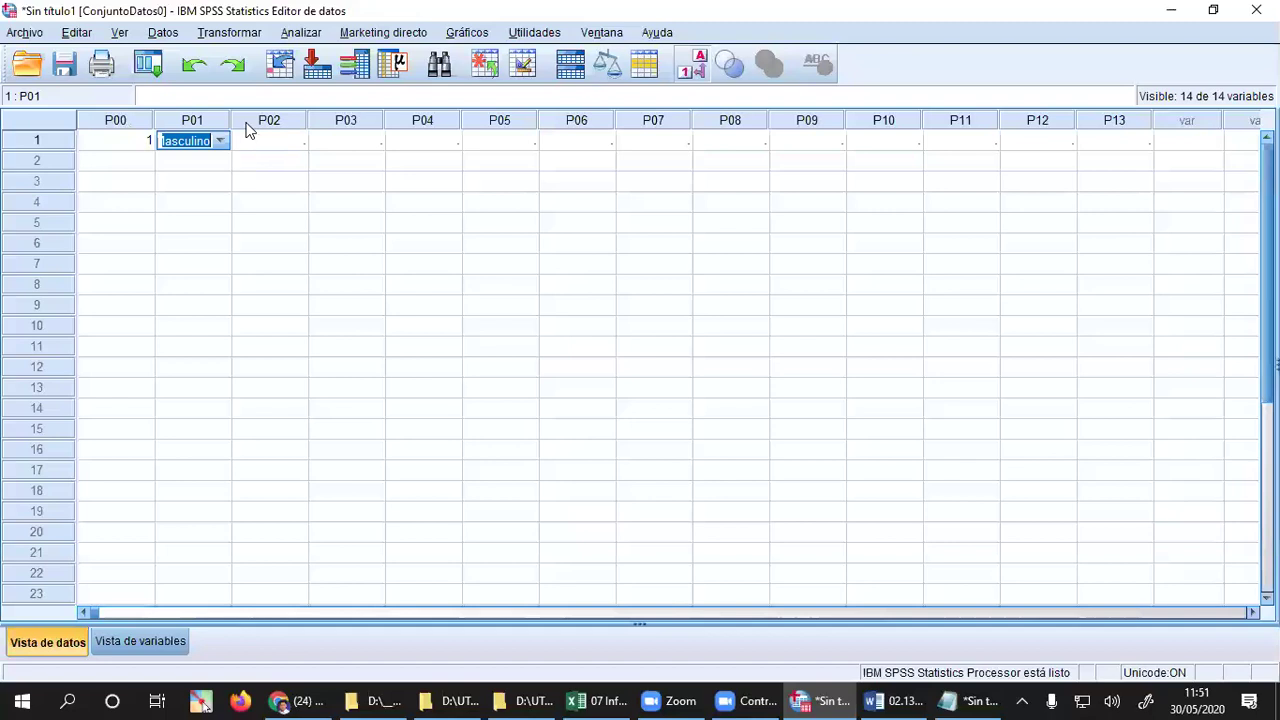
# - Widen the P01 column to fit its label and enter 50 for P02 in the first case
pyautogui.moveTo(231, 120); pyautogui.dragTo(254, 117)
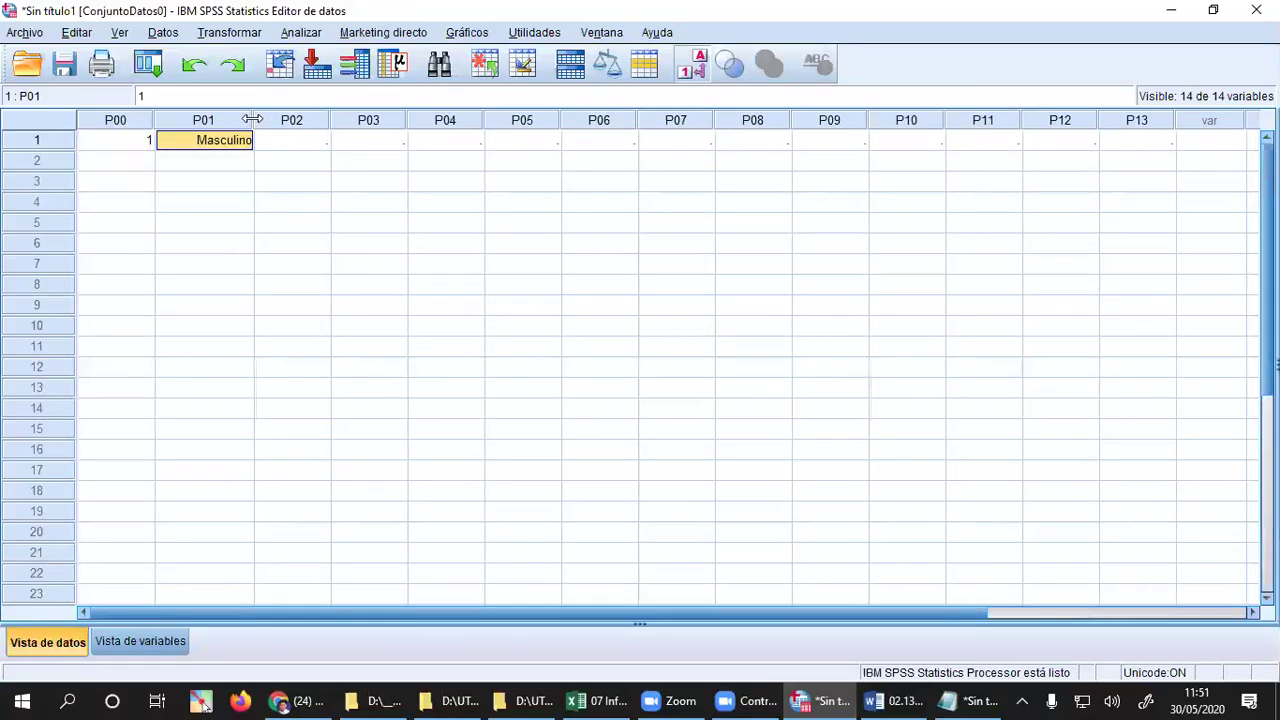
pyautogui.click(274, 141)
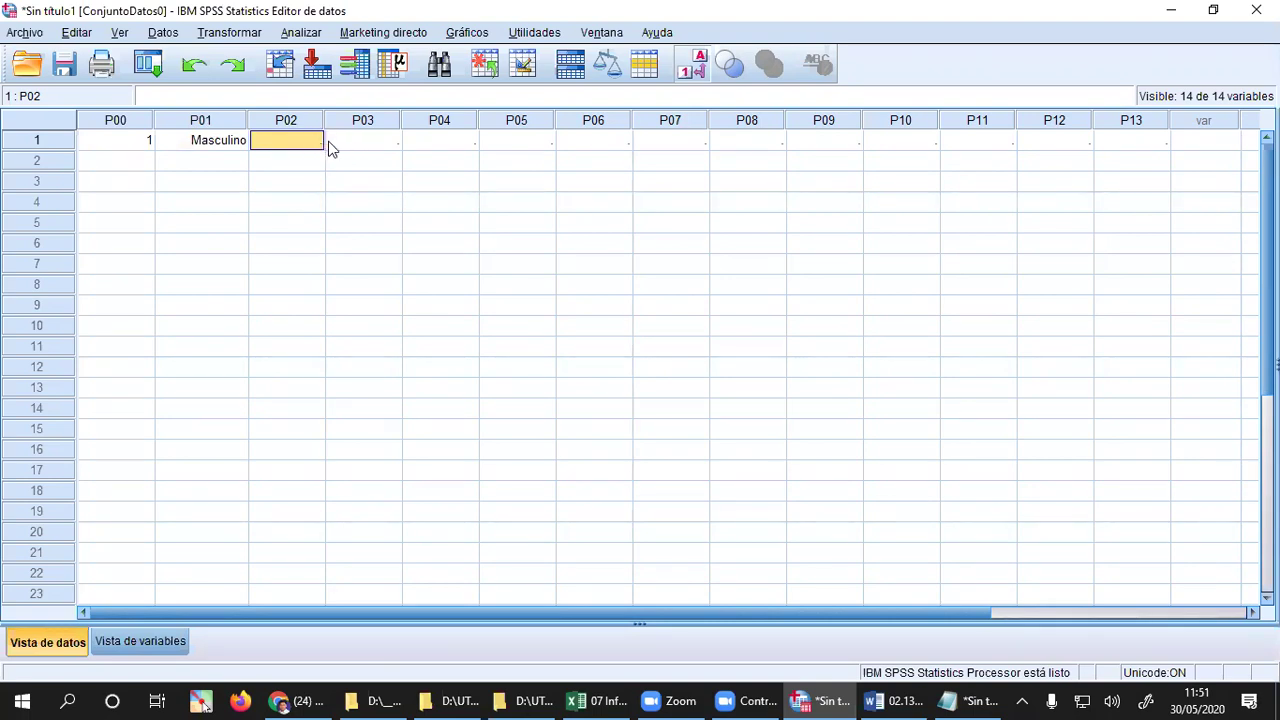
pyautogui.write('50')
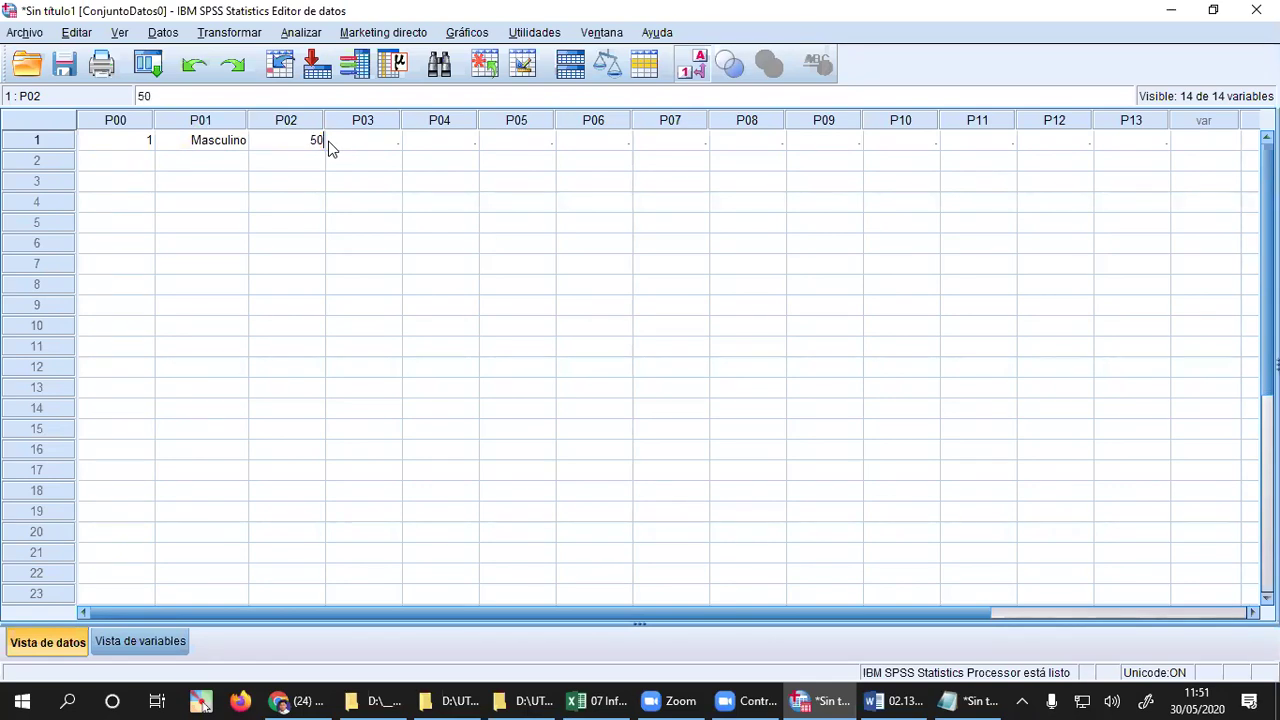
# - Set the department P03 of the first case to Santa Cruz
pyautogui.click(376, 147)
pyautogui.doubleClick(378, 141)
pyautogui.click(391, 141)
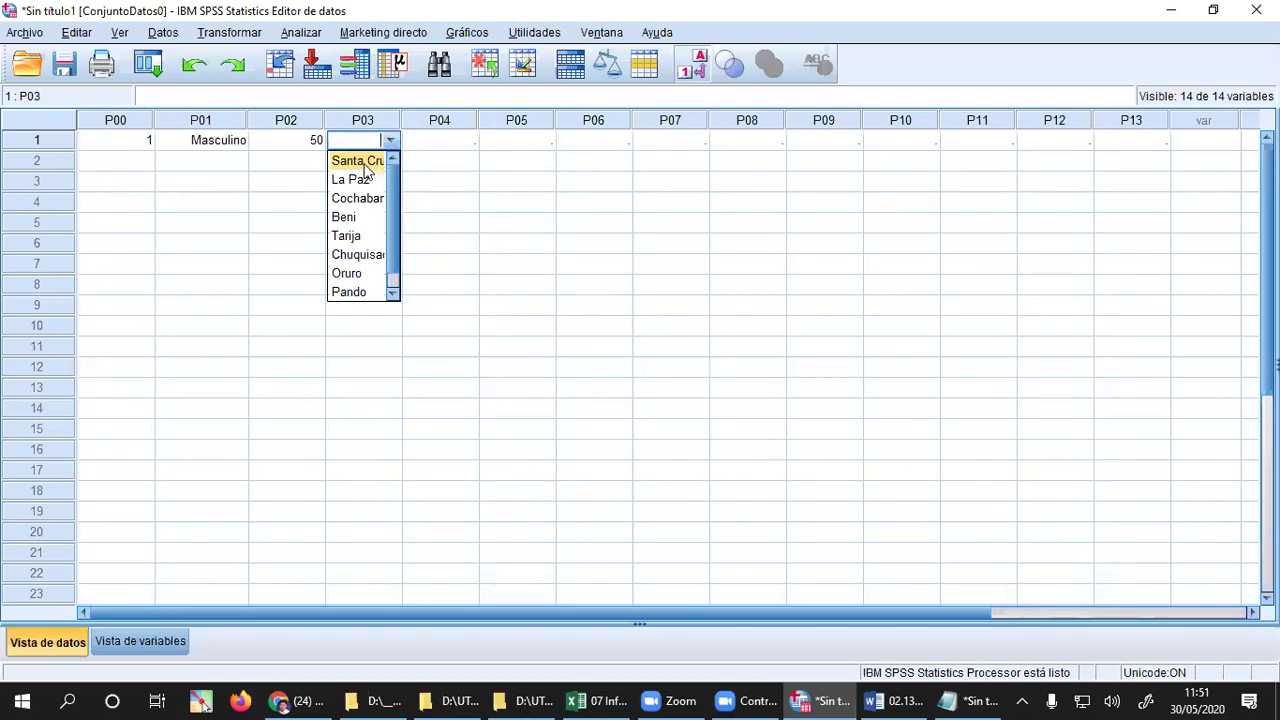
pyautogui.click(363, 161)
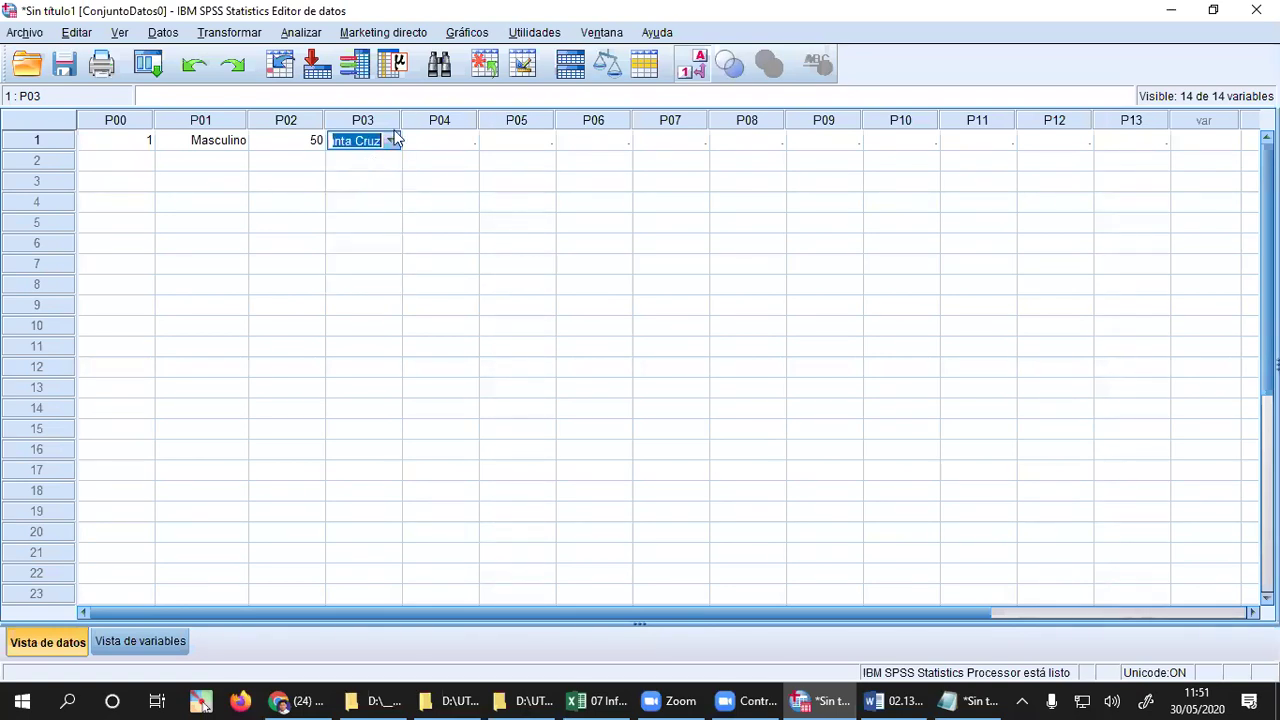
# - Widen the P03 column to fit its label and enter 5 for P04 in the first case
pyautogui.moveTo(401, 113); pyautogui.dragTo(441, 121)
pyautogui.click(484, 142)
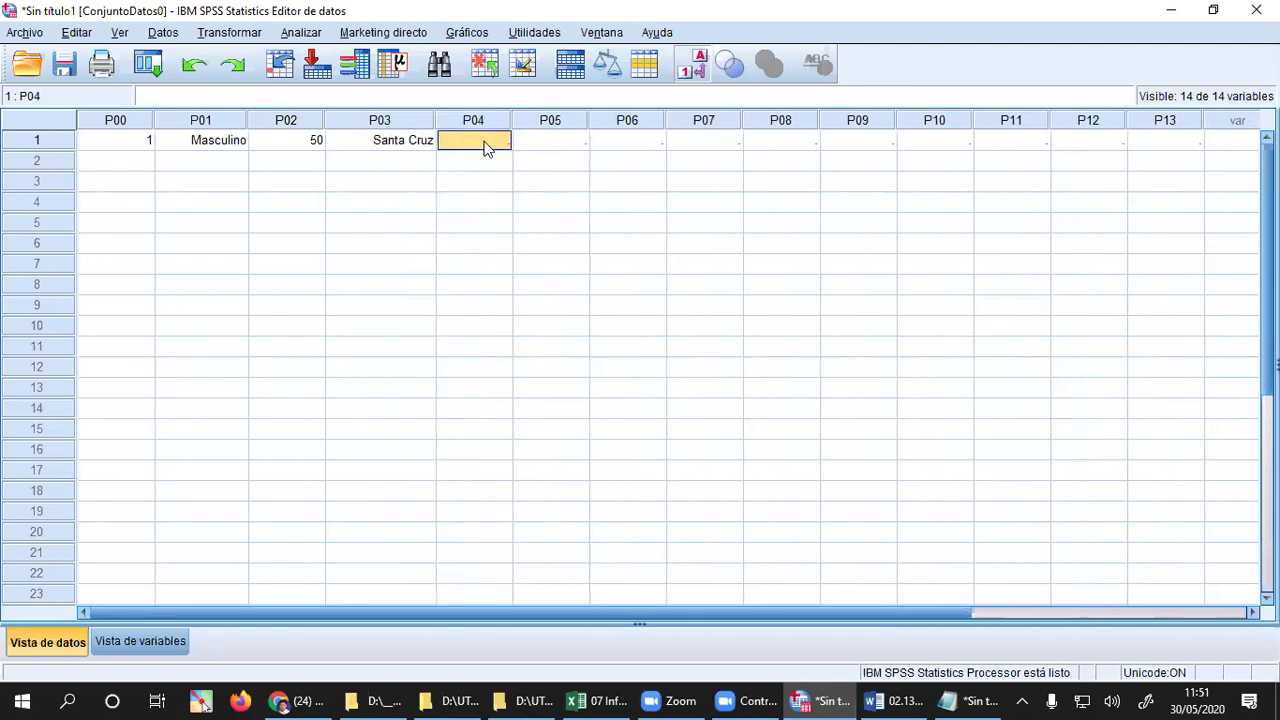
pyautogui.click(497, 124)
pyautogui.click(497, 138)
pyautogui.write('5')
pyautogui.press('Return')
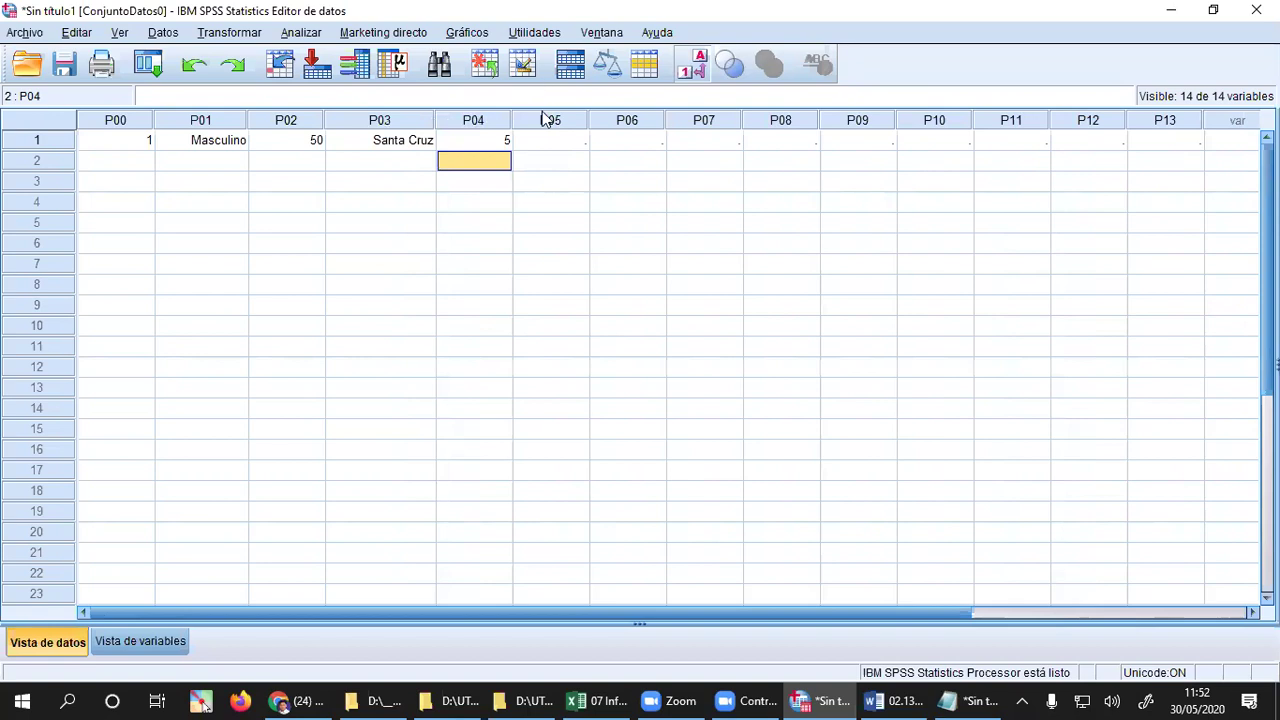
# - Set P05 of the first case, on currently fulfilling work activities, to Si
pyautogui.click(556, 140)
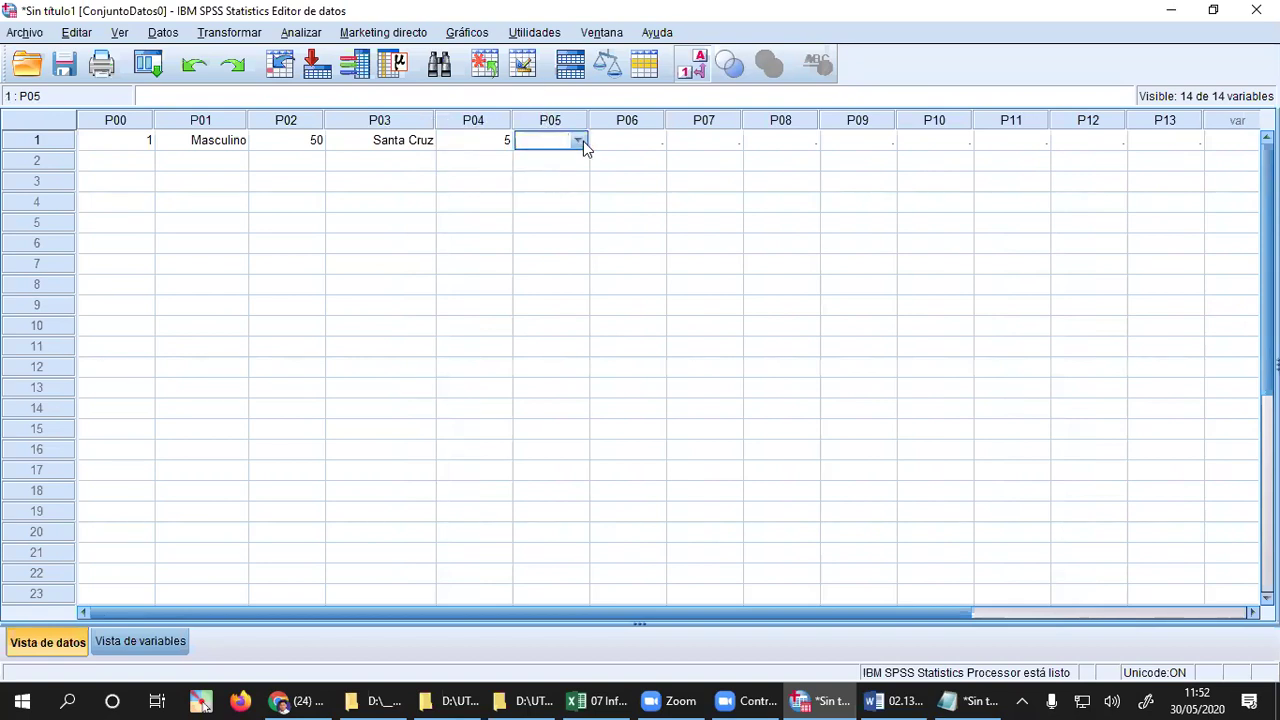
pyautogui.moveTo(578, 122)
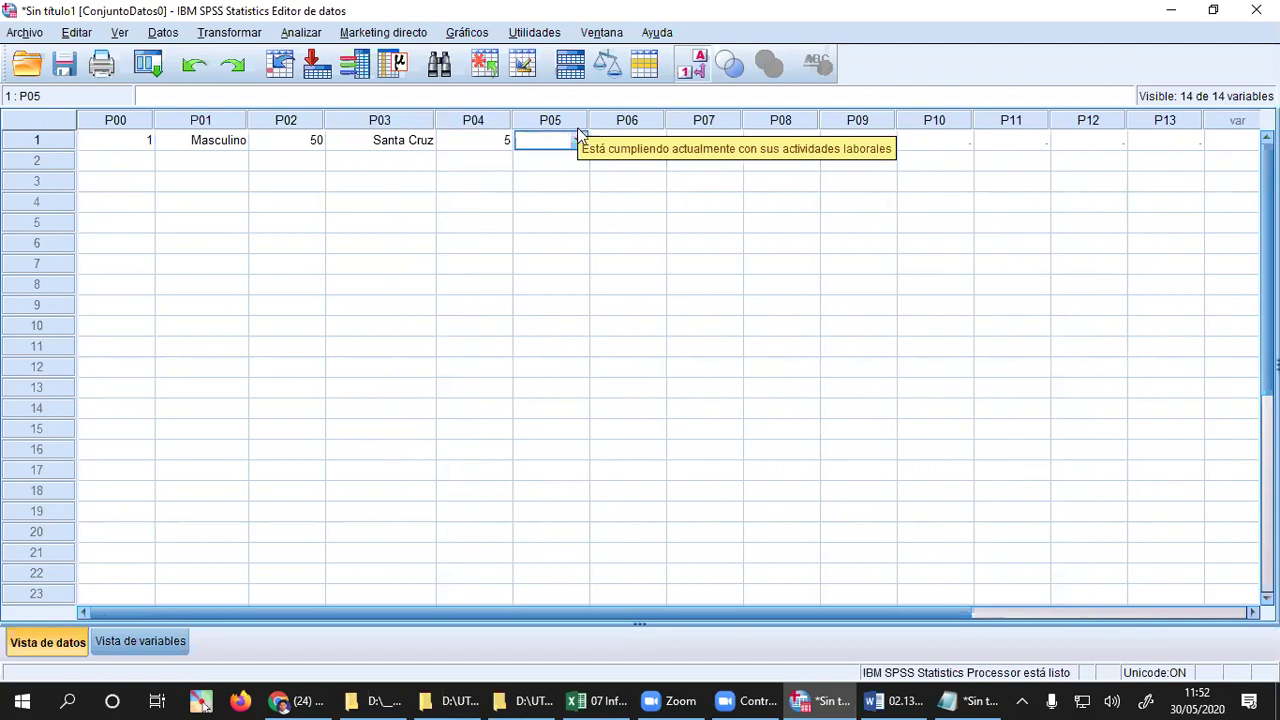
pyautogui.click(578, 140)
pyautogui.click(566, 161)
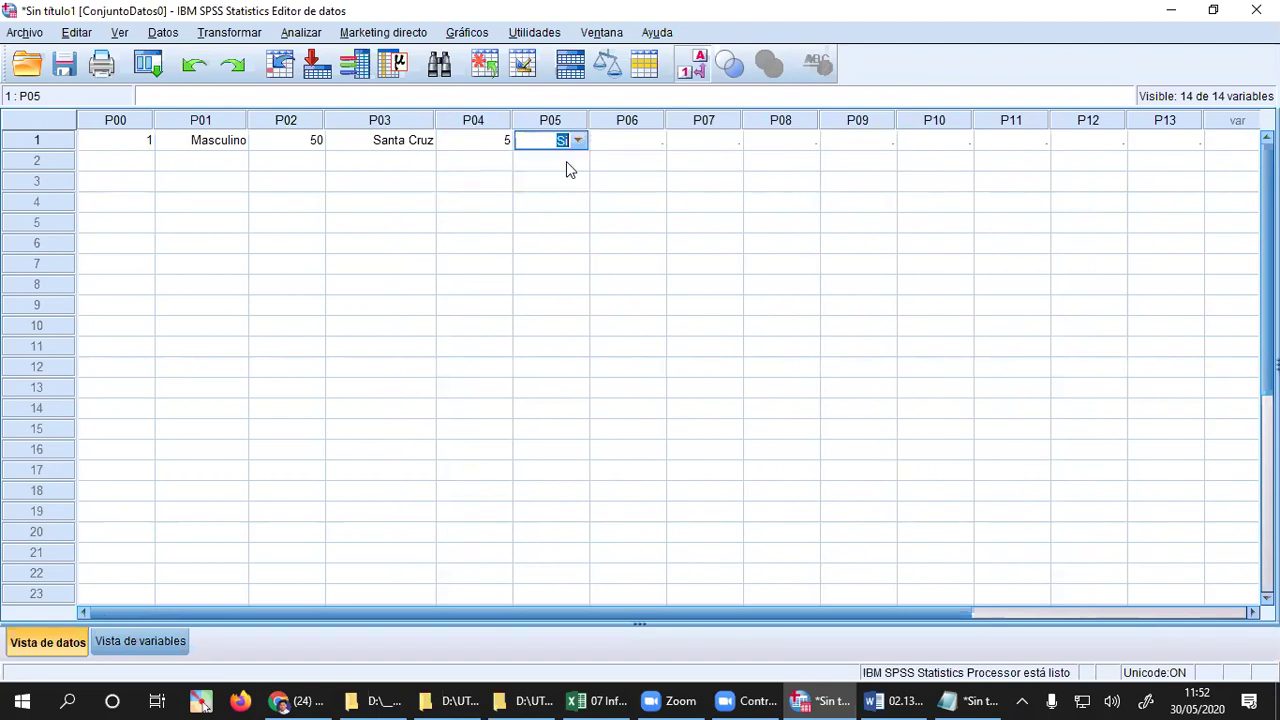
# - Set P06 of the first case, the way of working, to Virtual
pyautogui.click(652, 141)
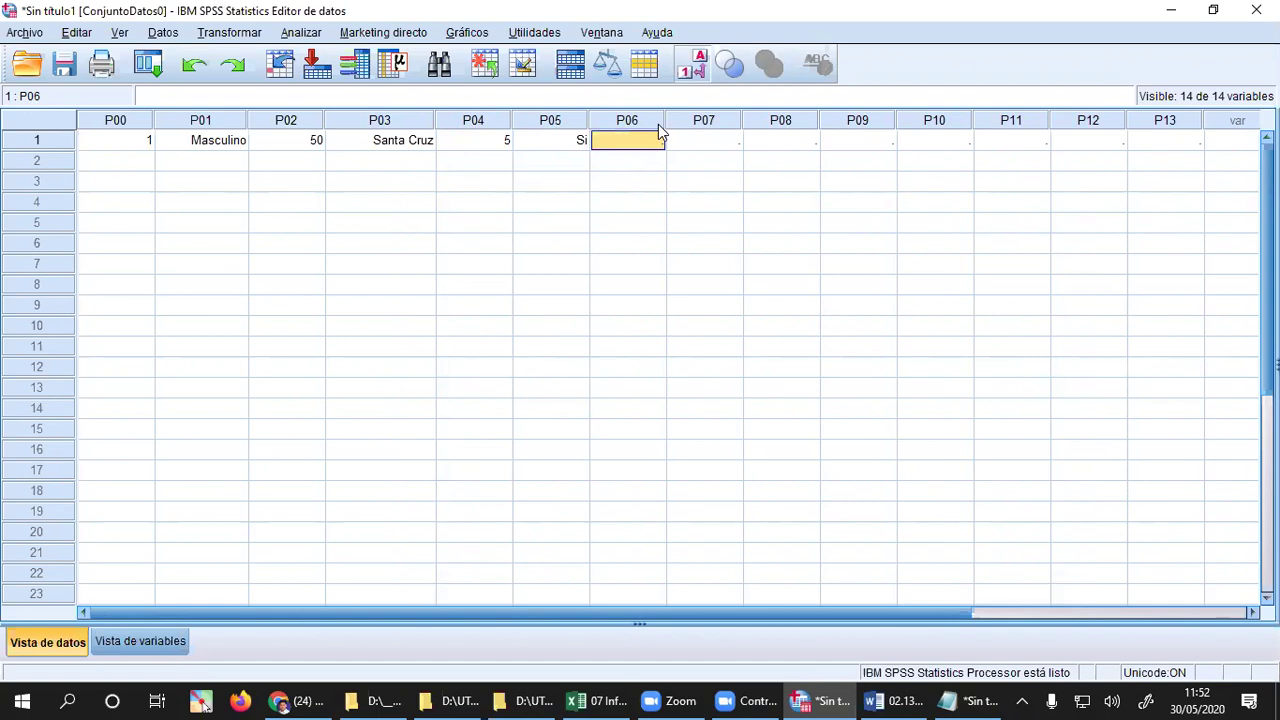
pyautogui.moveTo(658, 124)
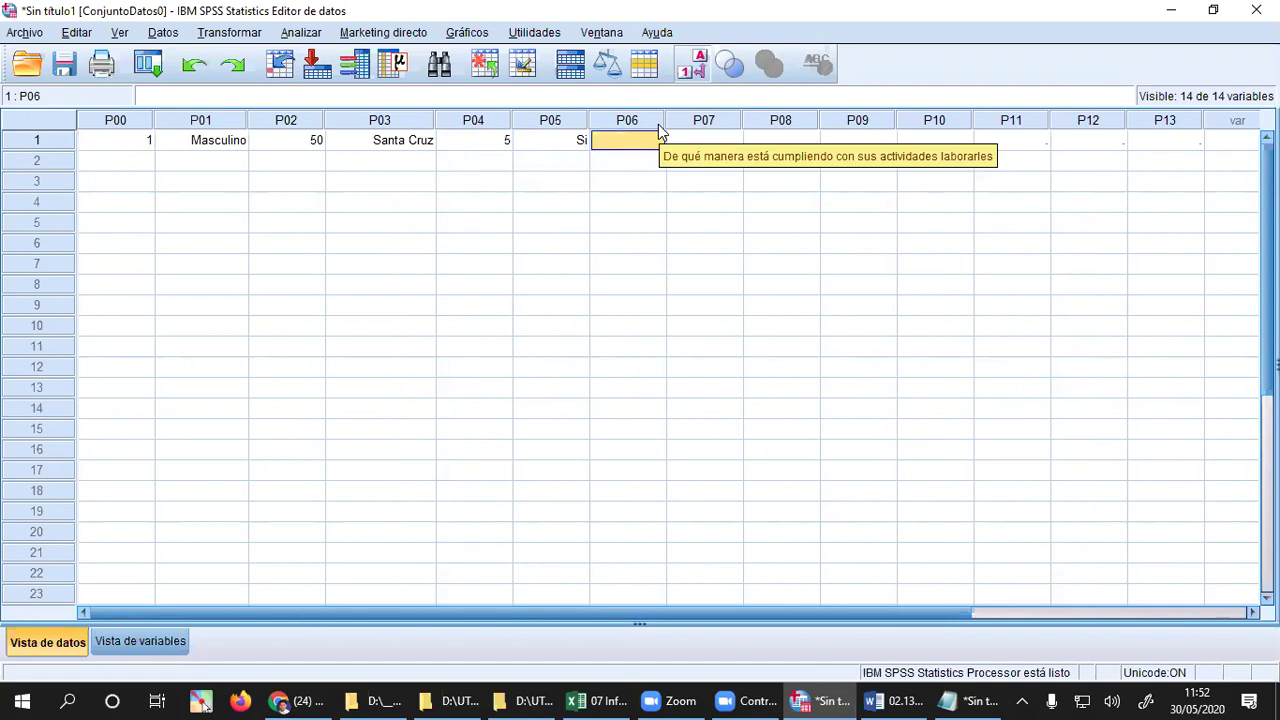
pyautogui.click(658, 141)
pyautogui.click(656, 142)
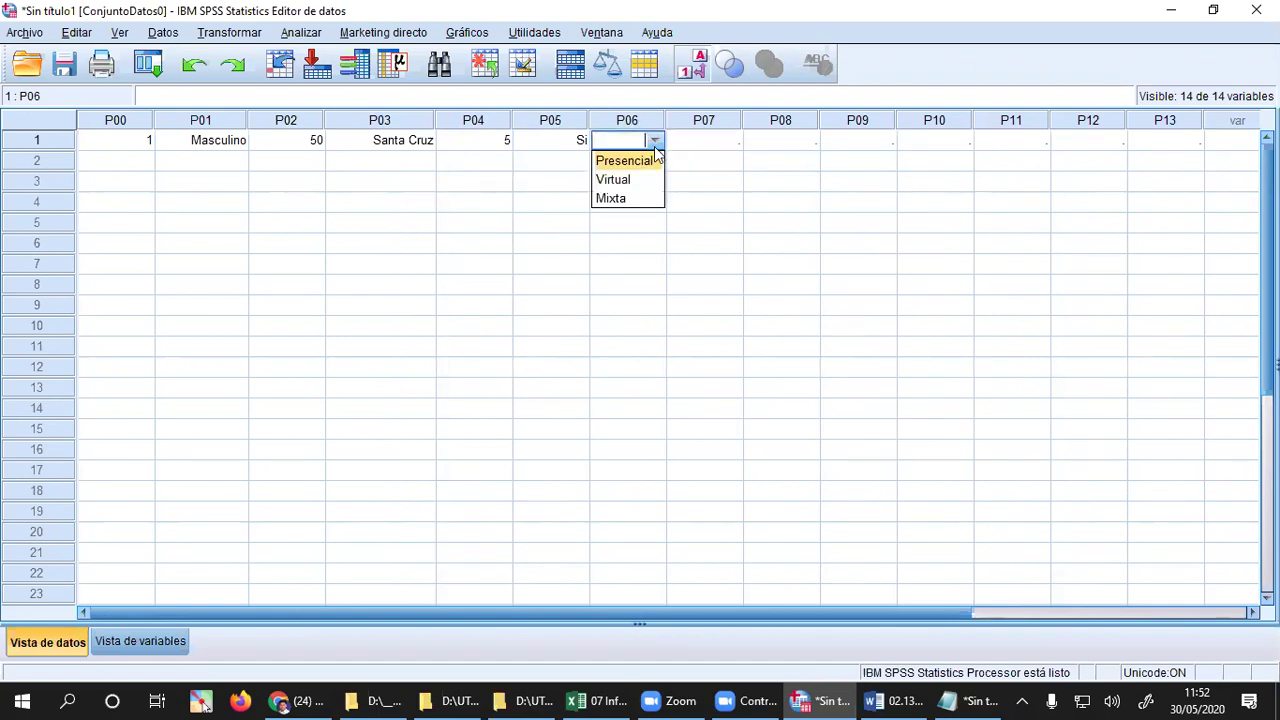
pyautogui.click(639, 177)
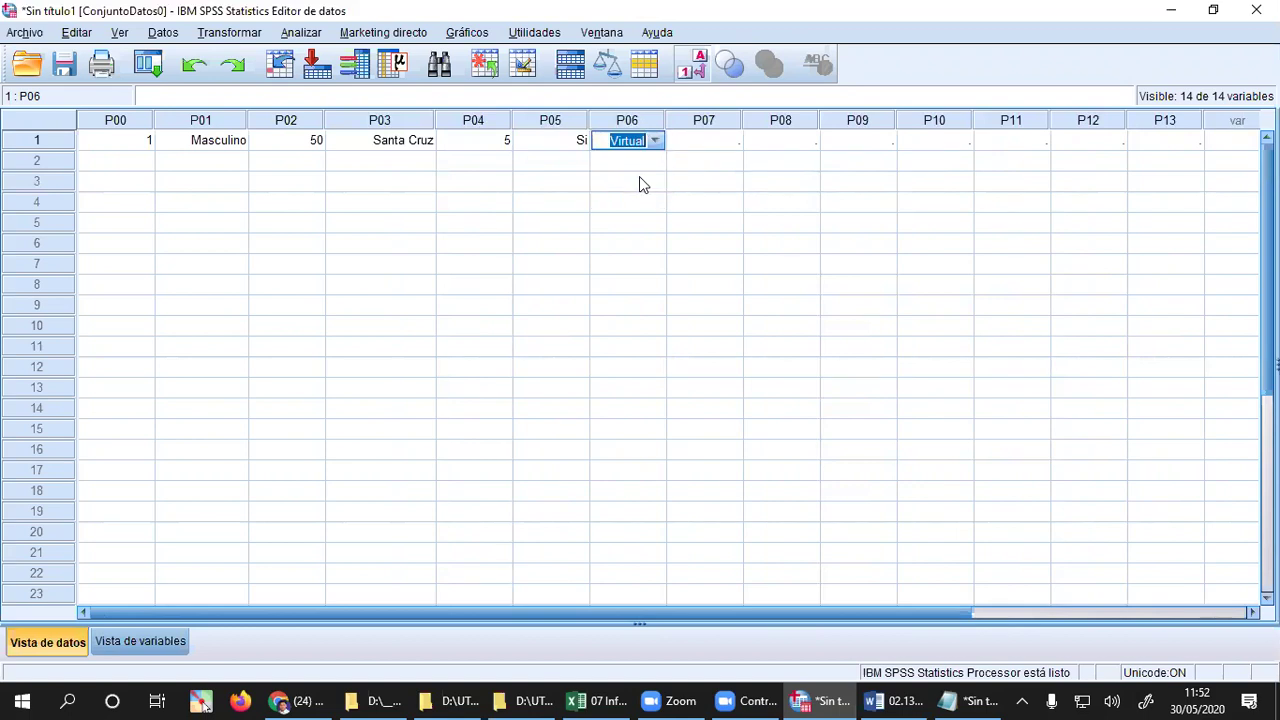
# - Set P07 of the first case, on income during the quarantine weeks, to Si
pyautogui.click(708, 145)
pyautogui.moveTo(727, 120)
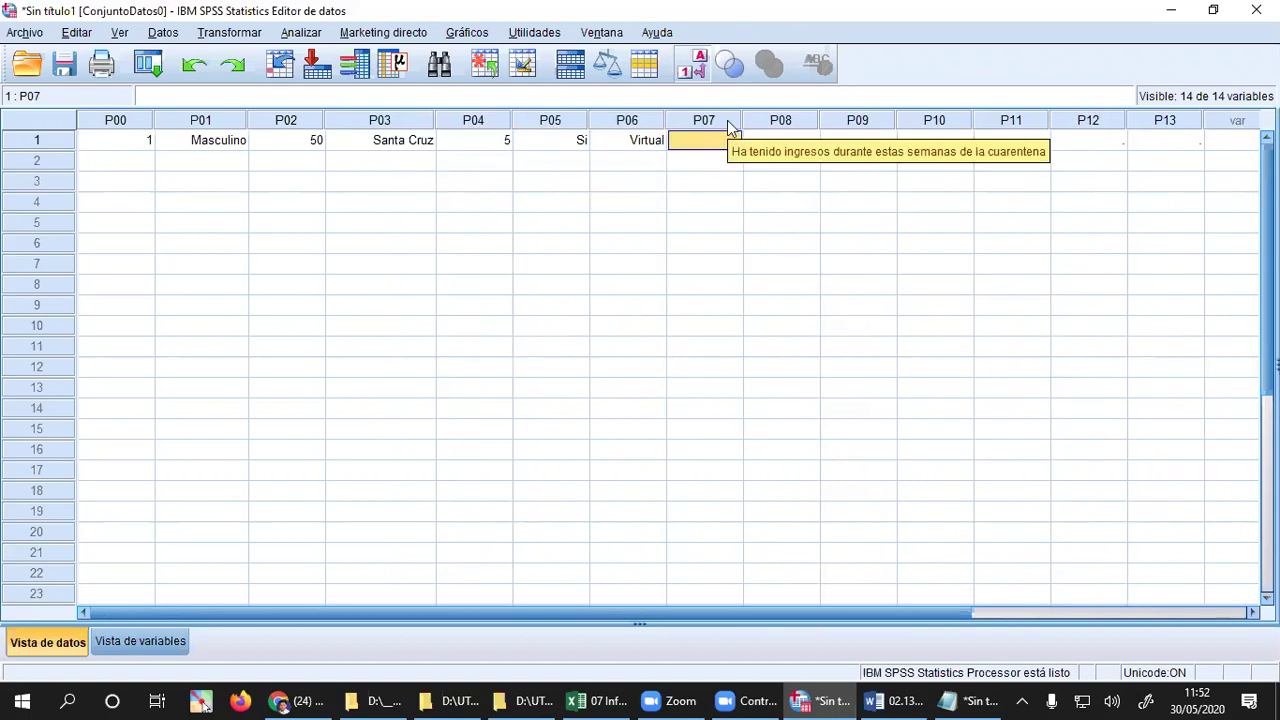
pyautogui.click(731, 140)
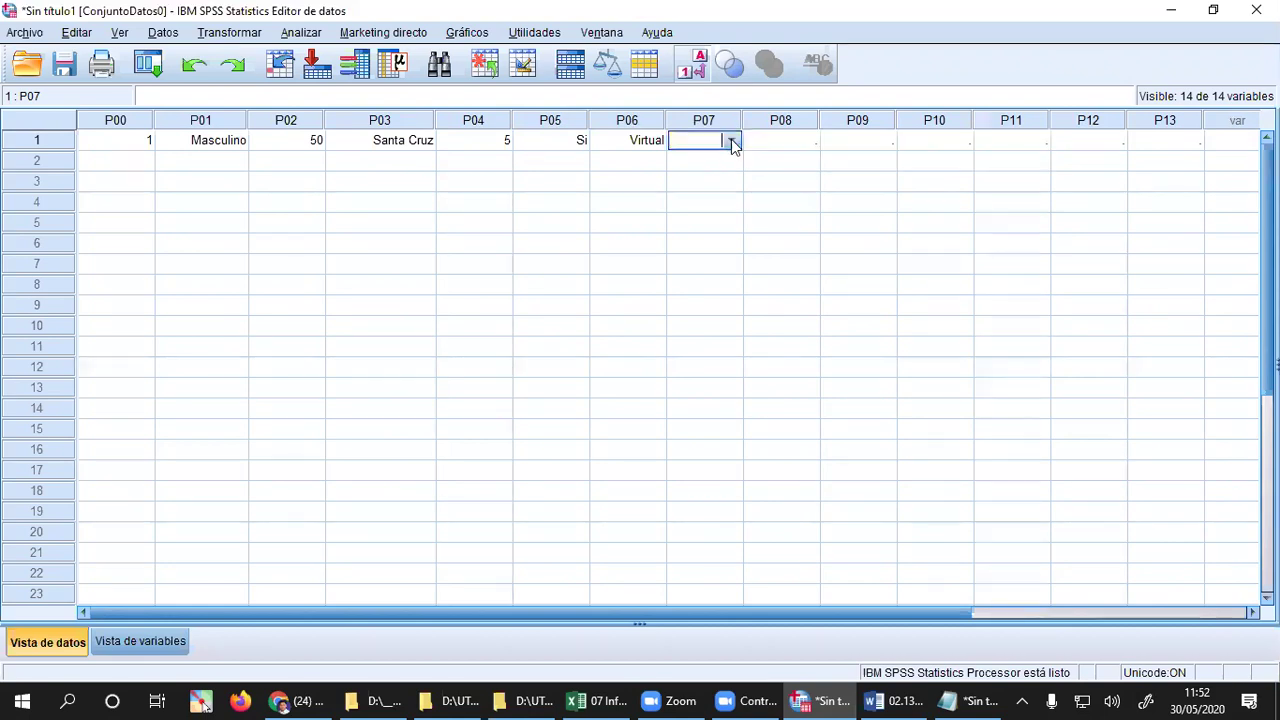
pyautogui.click(731, 140)
pyautogui.click(714, 161)
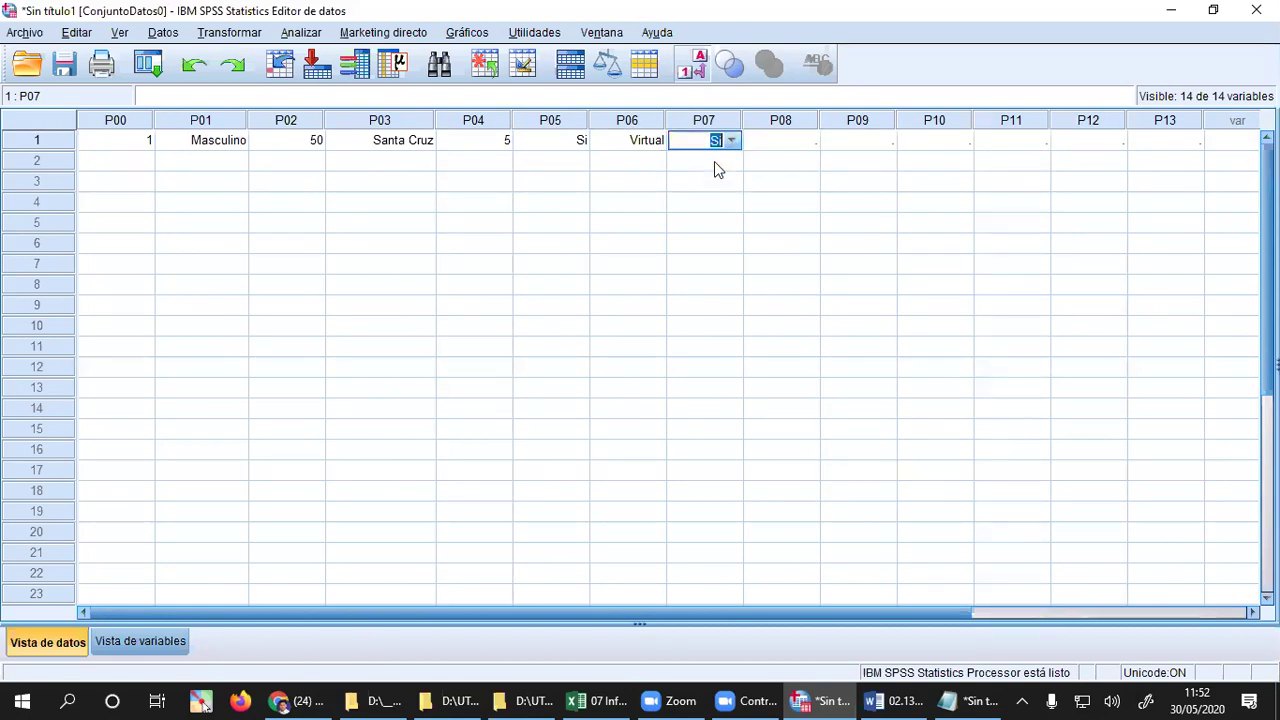
# - Set the family role P08 of the first case to Padre de familia and widen its column to fit
pyautogui.click(789, 143)
pyautogui.moveTo(810, 125)
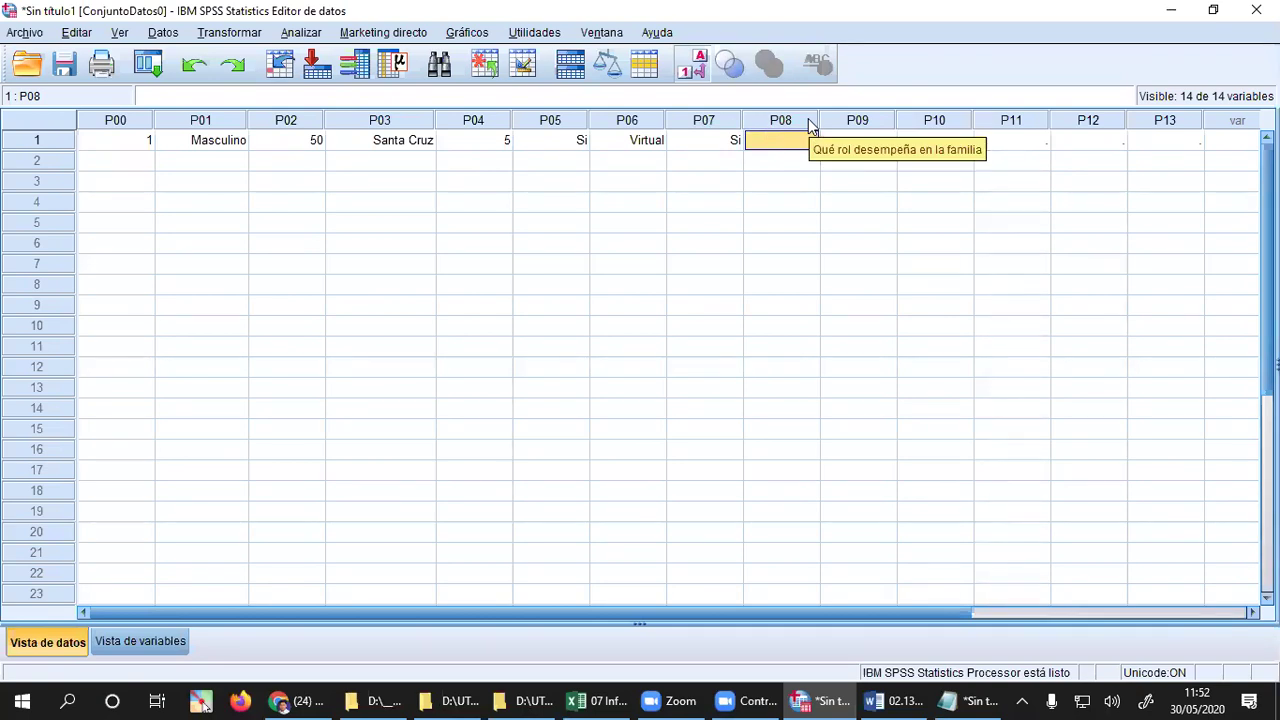
pyautogui.click(809, 148)
pyautogui.click(809, 142)
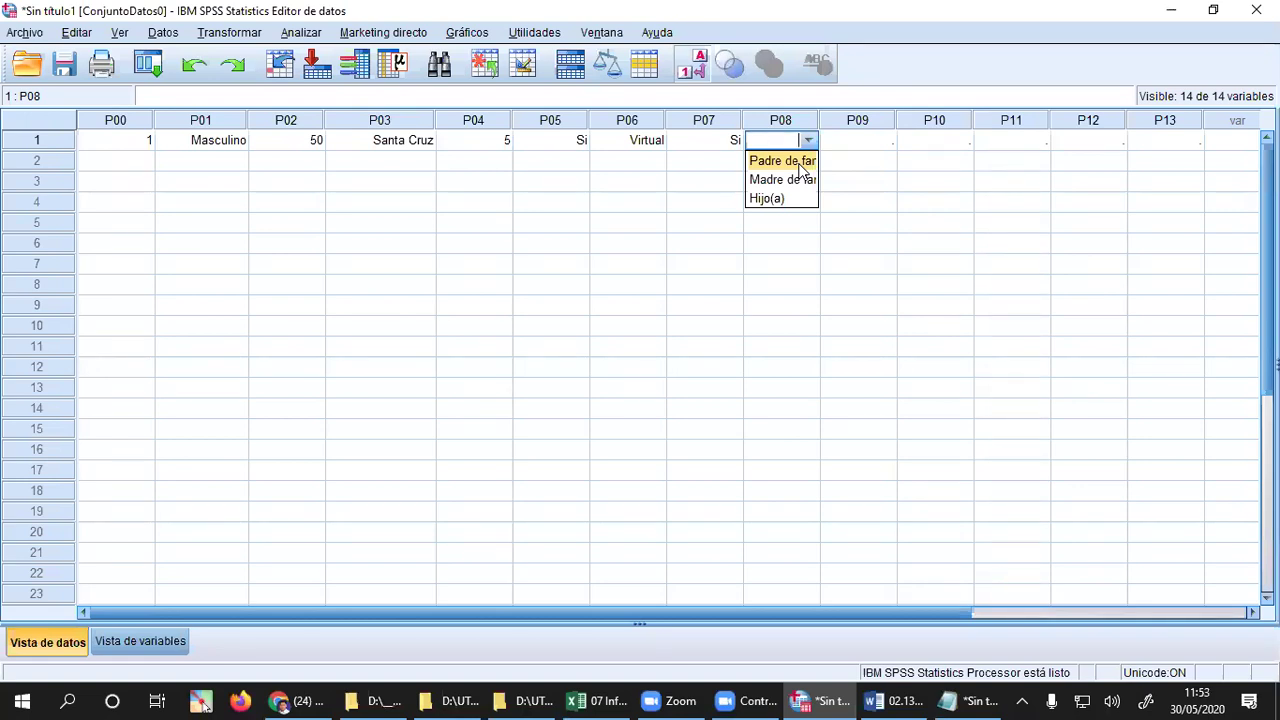
pyautogui.click(799, 162)
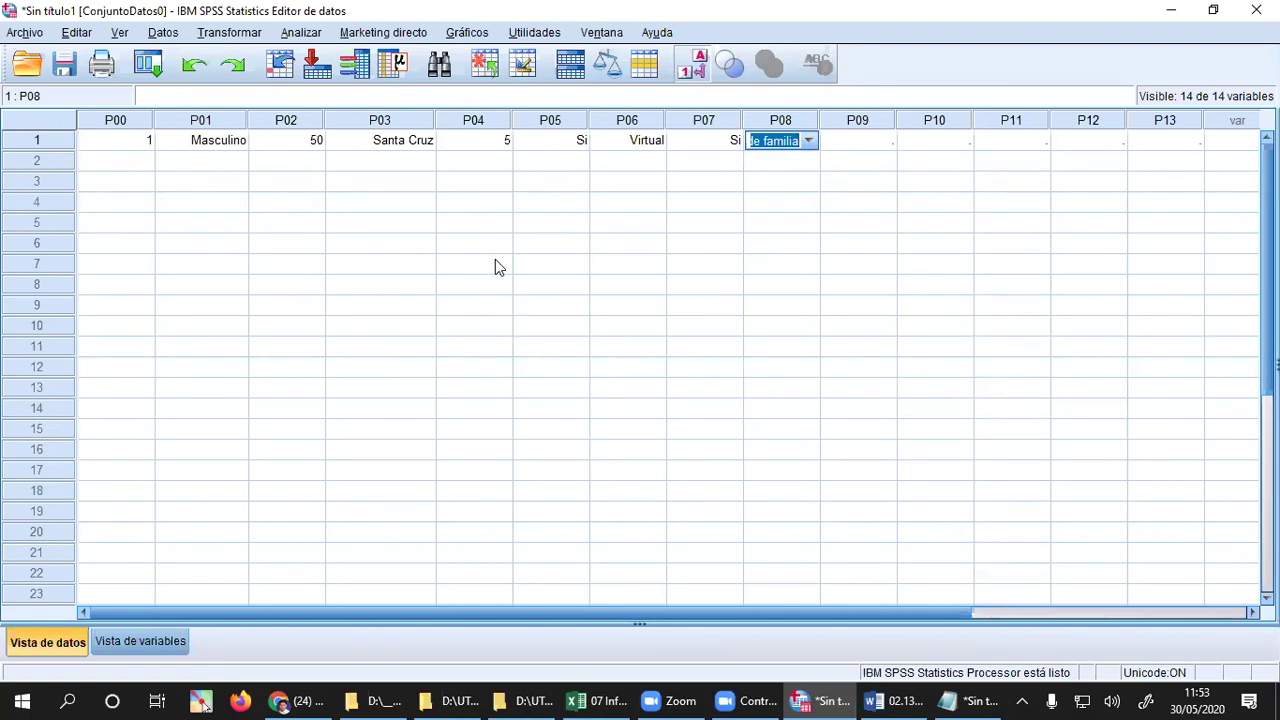
pyautogui.moveTo(819, 118); pyautogui.dragTo(858, 118)
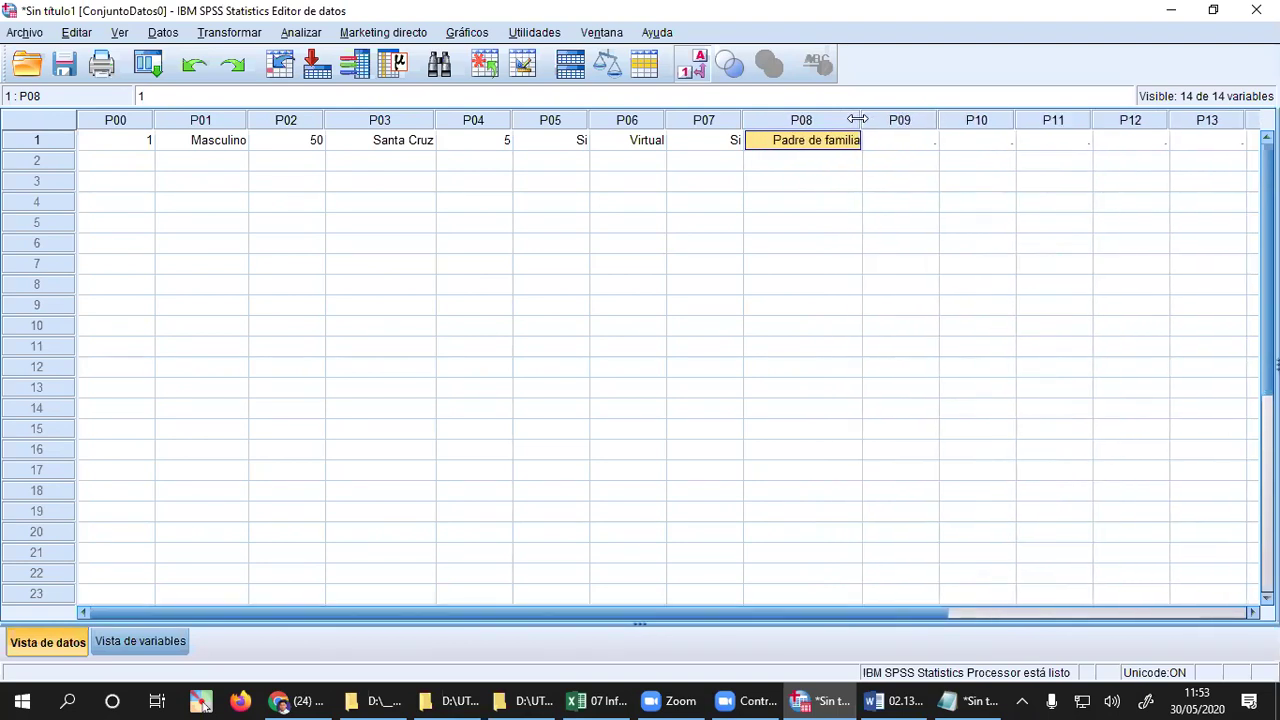
# - Set the work sector P09 of the first case to Educación and widen its column to fit
pyautogui.click(918, 145)
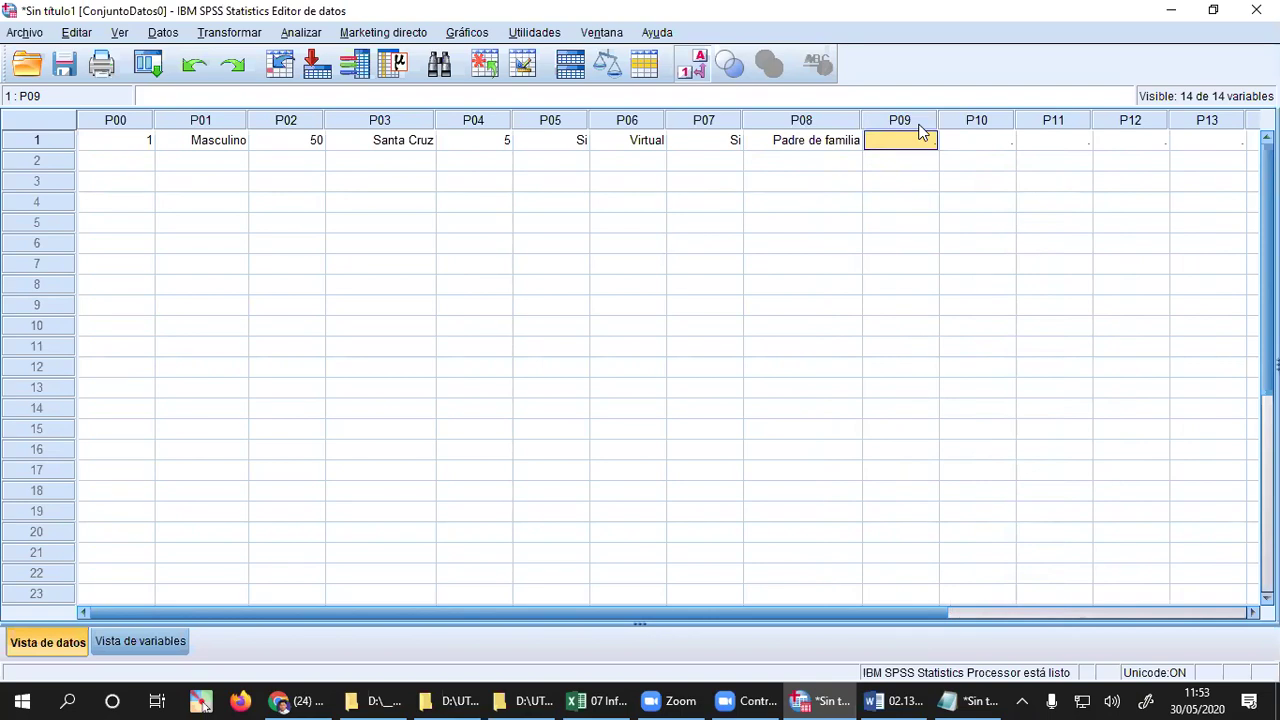
pyautogui.click(926, 120)
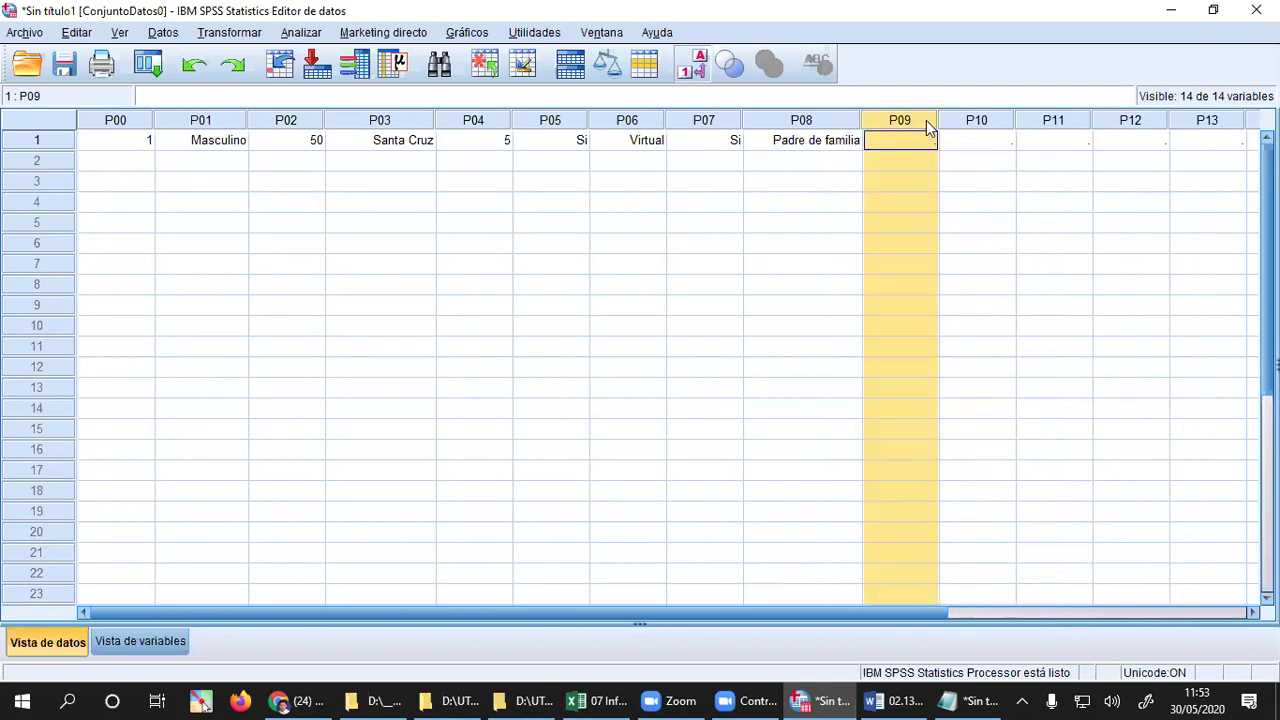
pyautogui.click(924, 139)
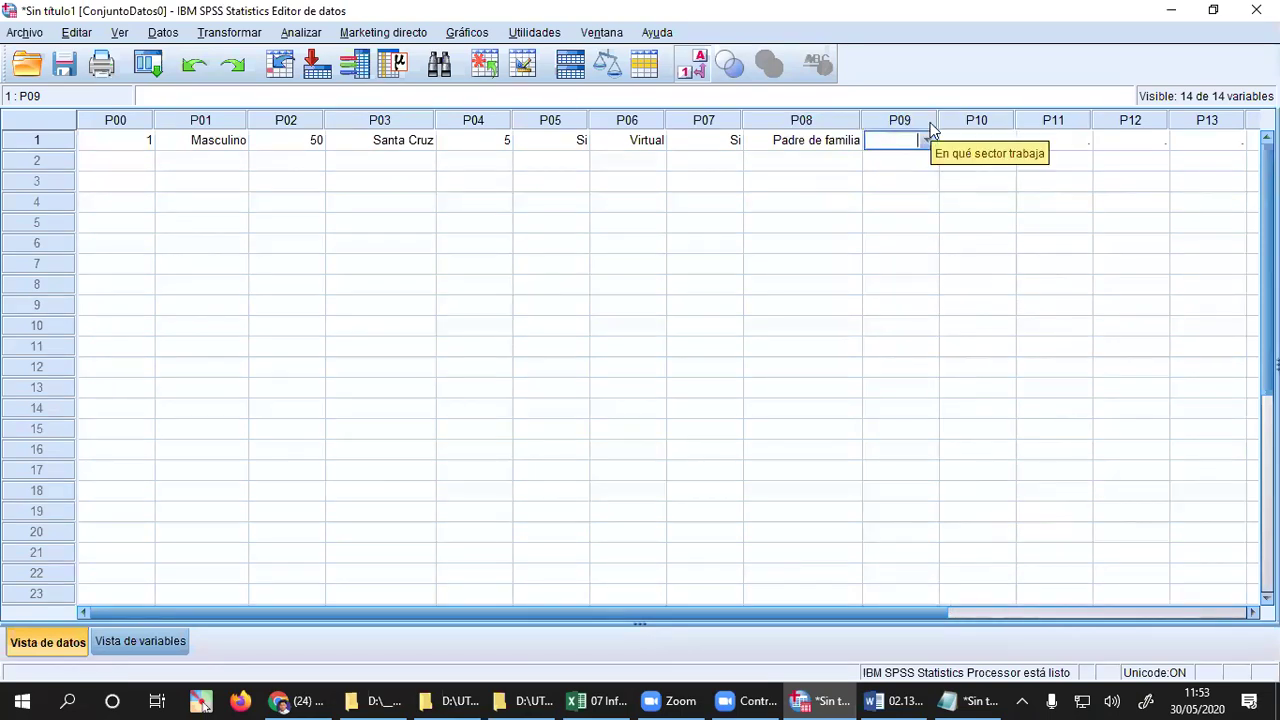
pyautogui.click(928, 140)
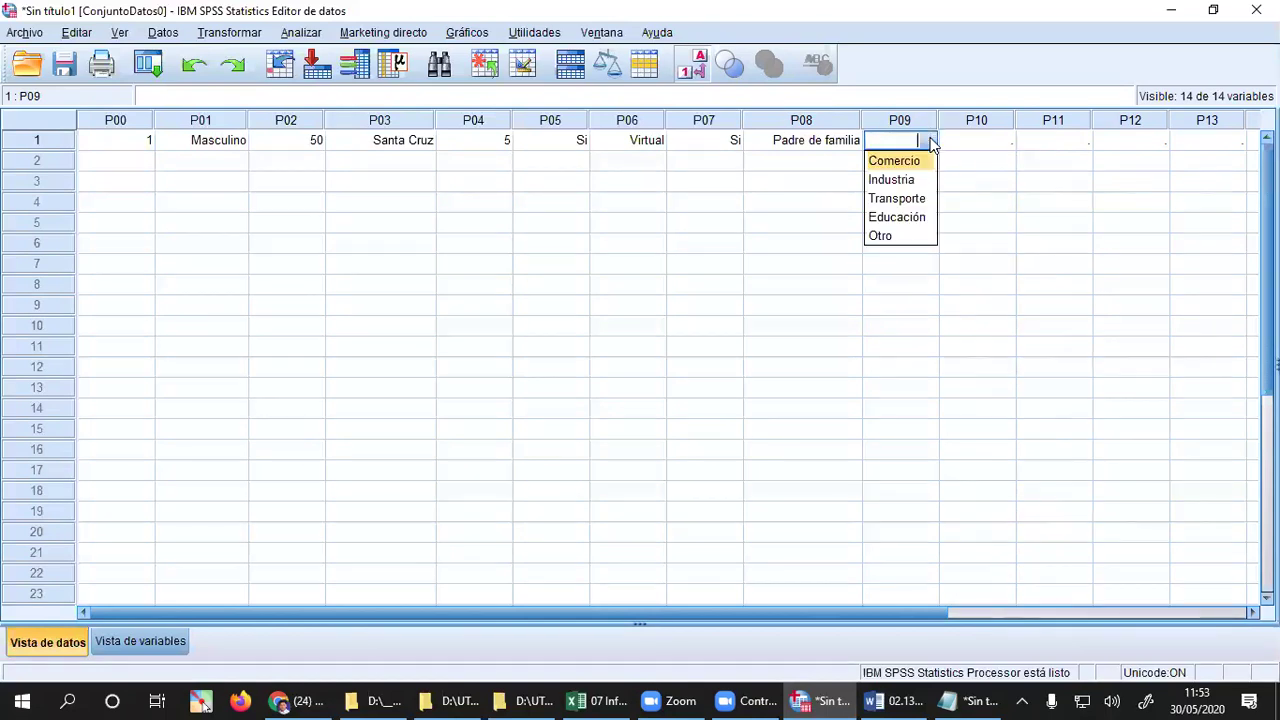
pyautogui.click(890, 218)
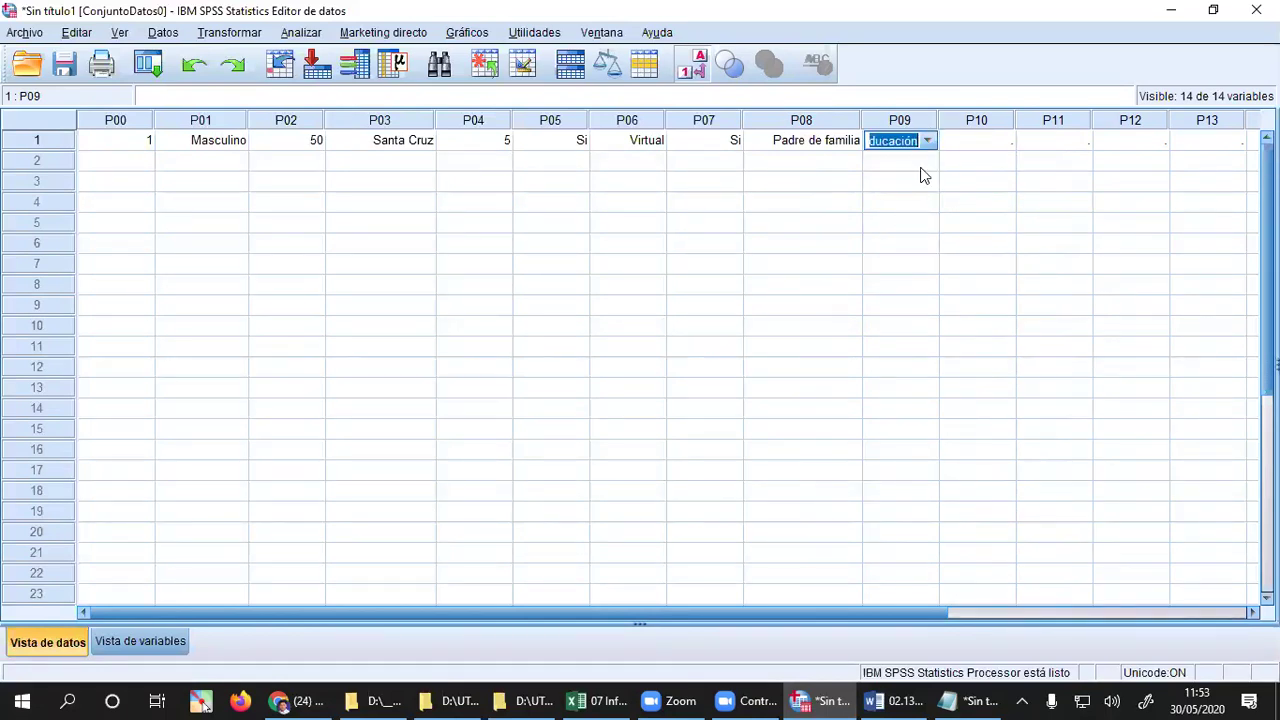
pyautogui.moveTo(936, 122); pyautogui.dragTo(964, 122)
# - Set P10 of the first case, the relationship with the job, to Empleado and widen its column to fit
pyautogui.click(1022, 143)
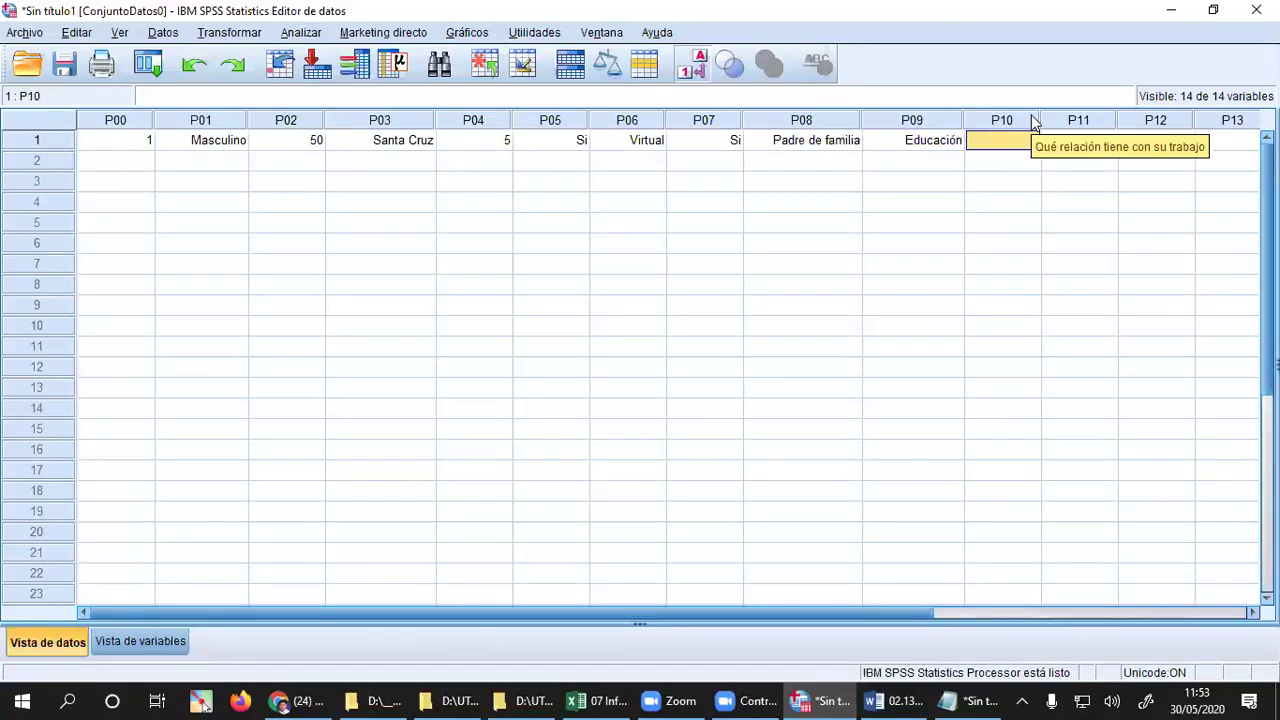
pyautogui.click(1035, 143)
pyautogui.click(1029, 141)
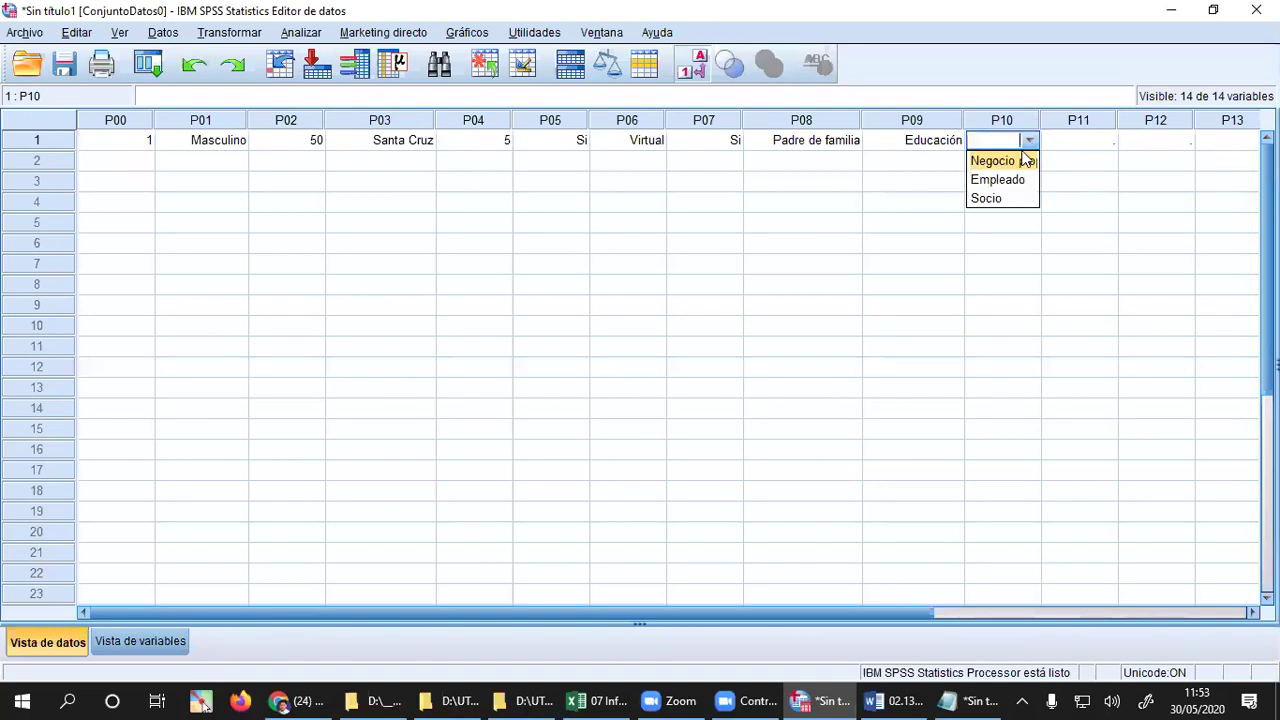
pyautogui.click(1012, 179)
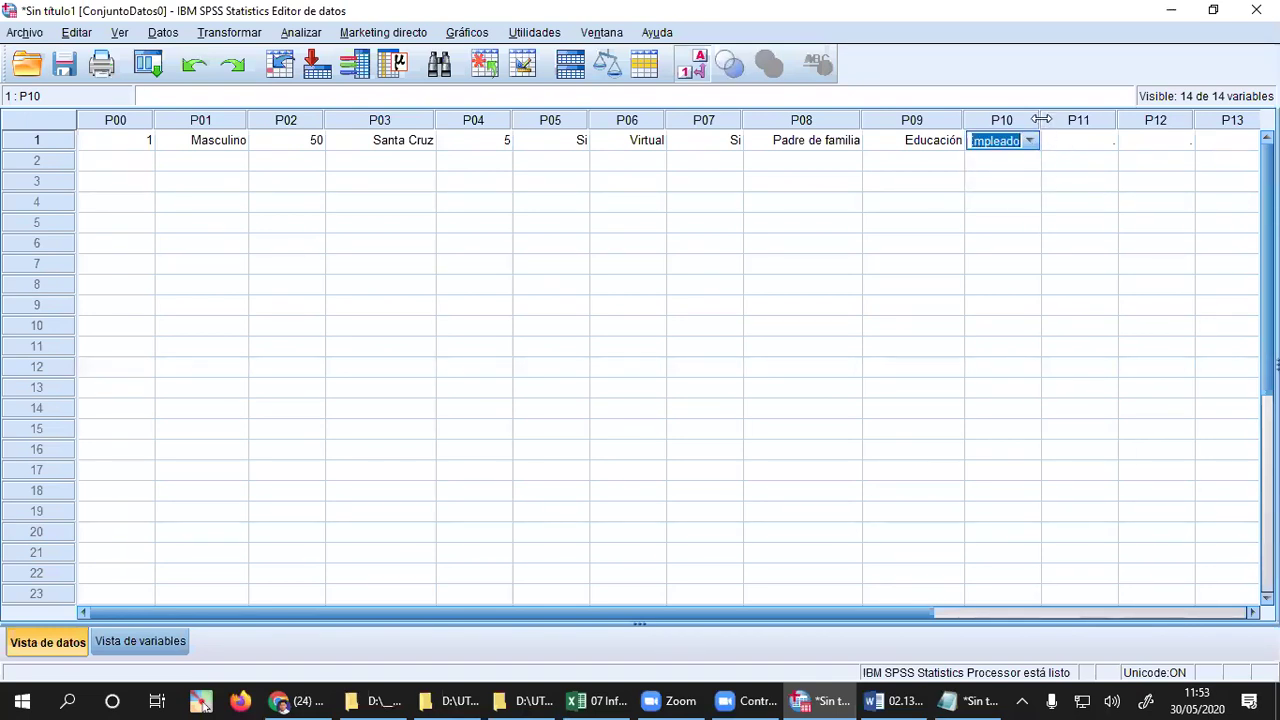
pyautogui.moveTo(1040, 119); pyautogui.dragTo(1059, 119)
# - Set P11 of the first case, the activity if no longer employed, to Iniciar un nuevo negocio and widen its column to fit
pyautogui.click(1112, 146)
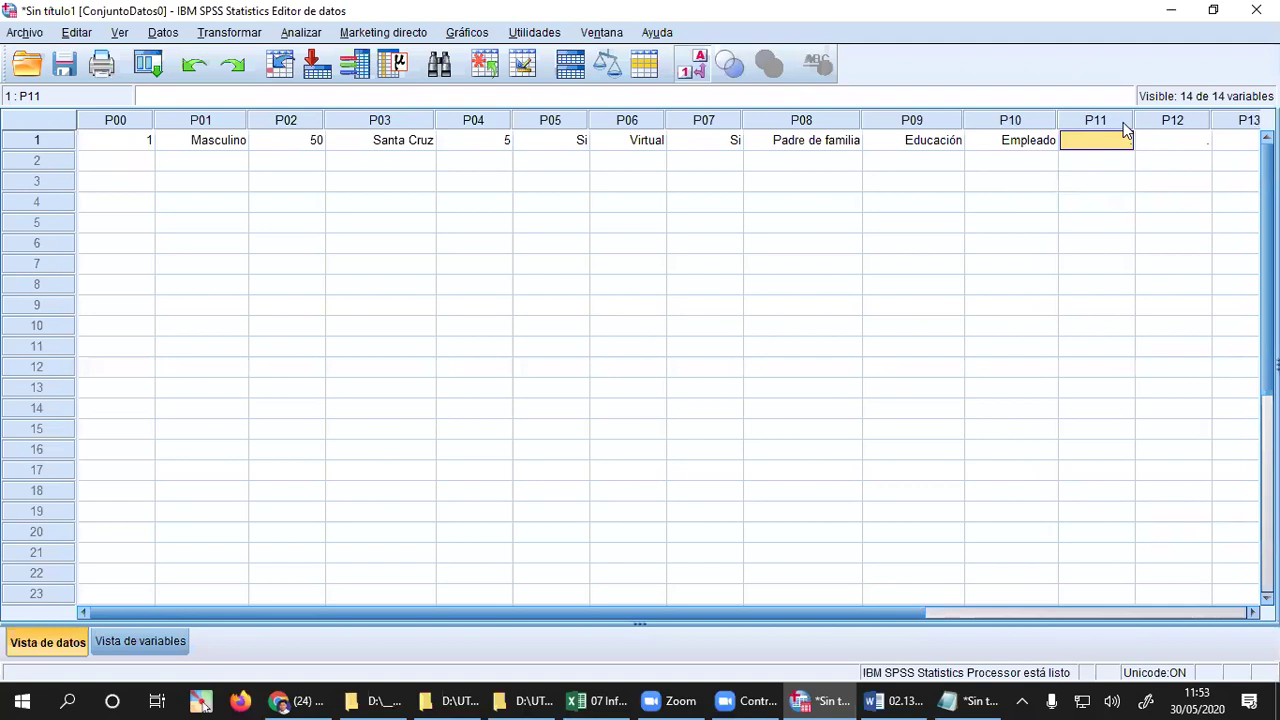
pyautogui.moveTo(1123, 122)
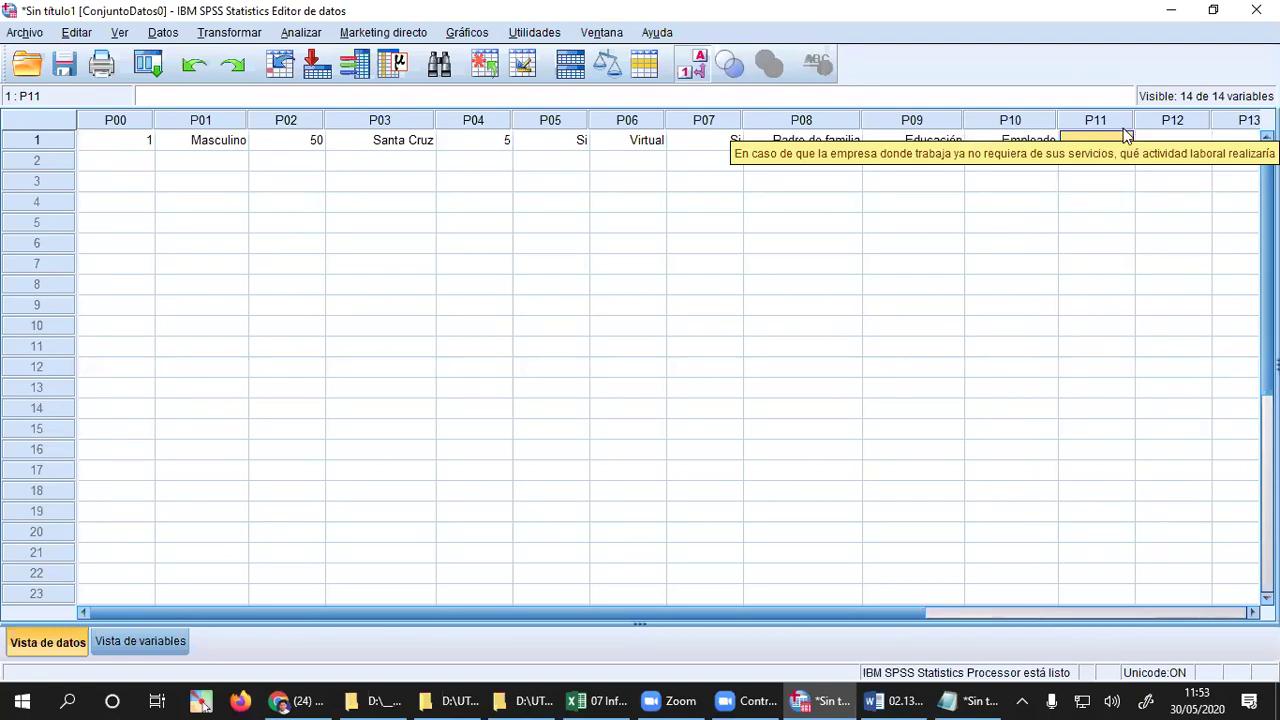
pyautogui.click(1124, 145)
pyautogui.click(1125, 146)
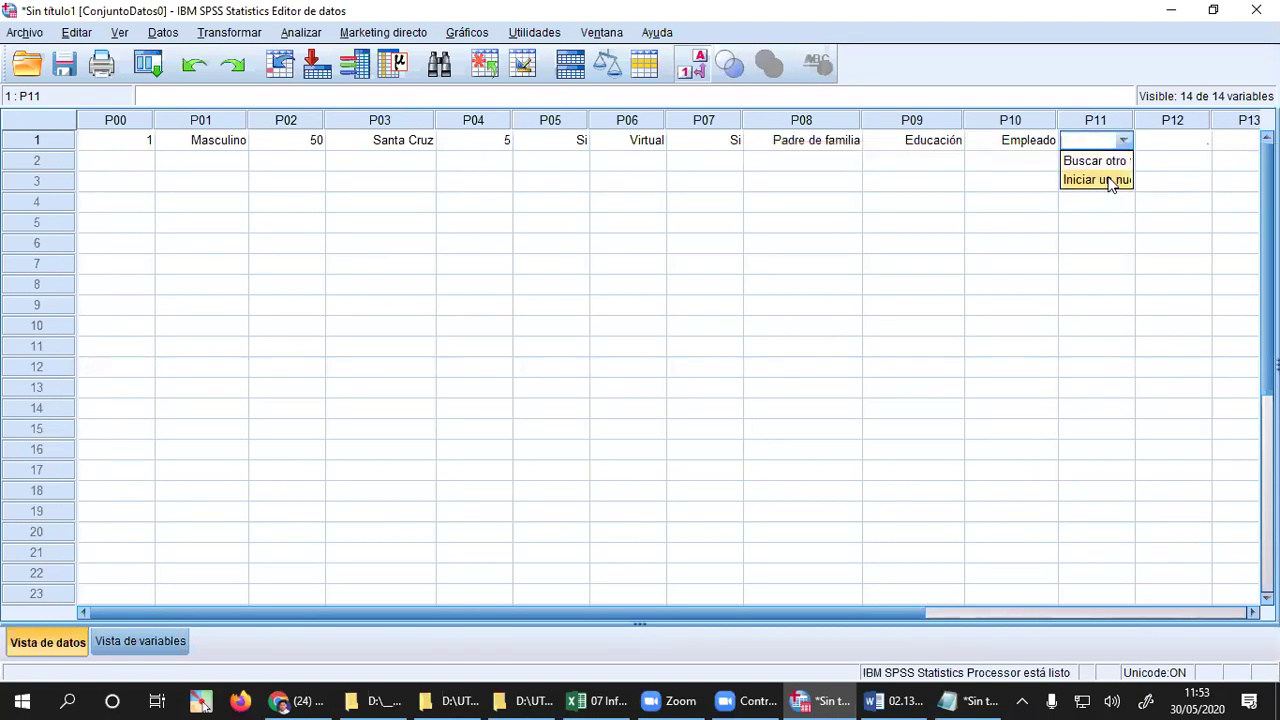
pyautogui.click(1097, 180)
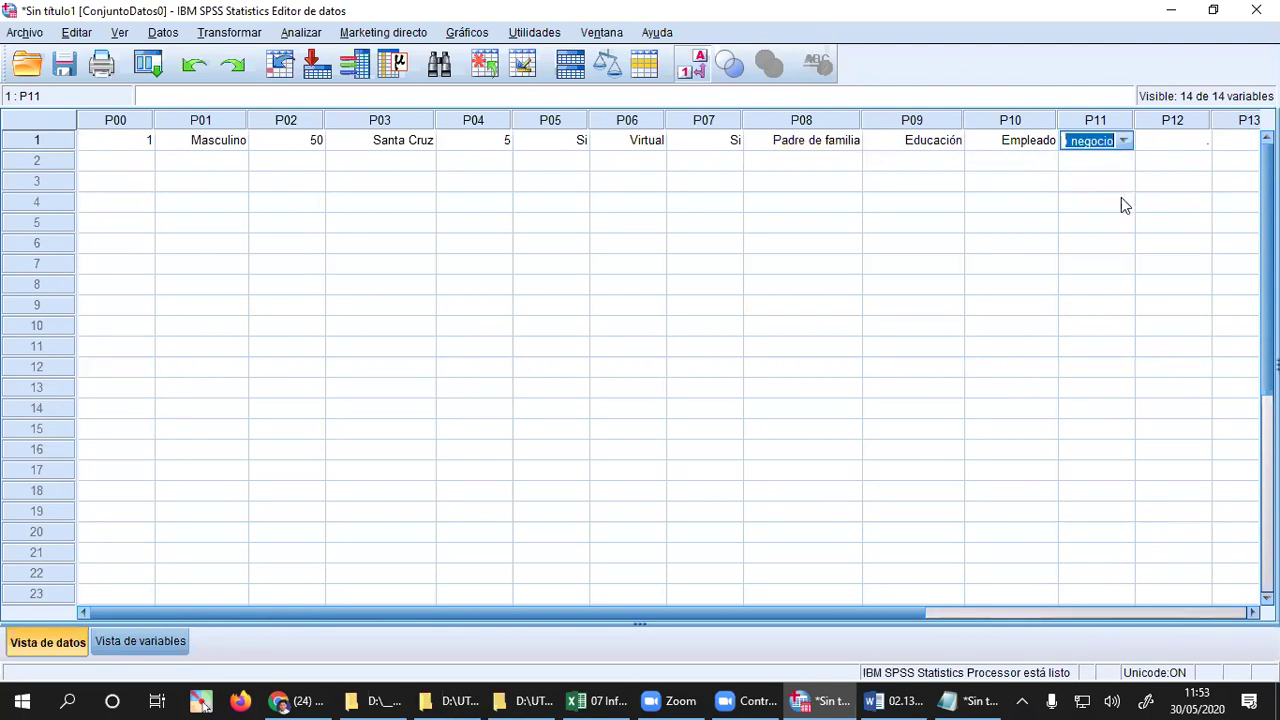
pyautogui.moveTo(872, 612); pyautogui.dragTo(1149, 617)
pyautogui.moveTo(723, 119); pyautogui.dragTo(812, 119)
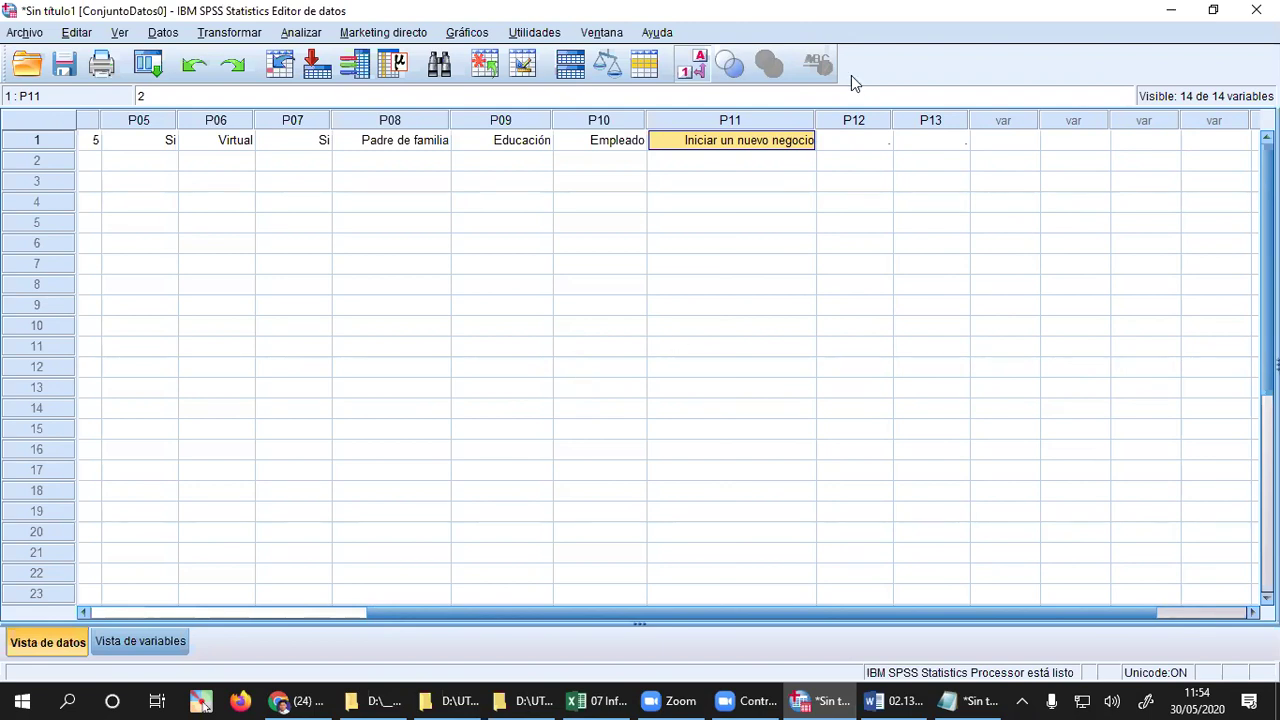
# - Add the value label 3 = "Retomar su trabajo anterior" to variable P11 in the variable view
pyautogui.doubleClick(812, 145)
pyautogui.click(806, 141)
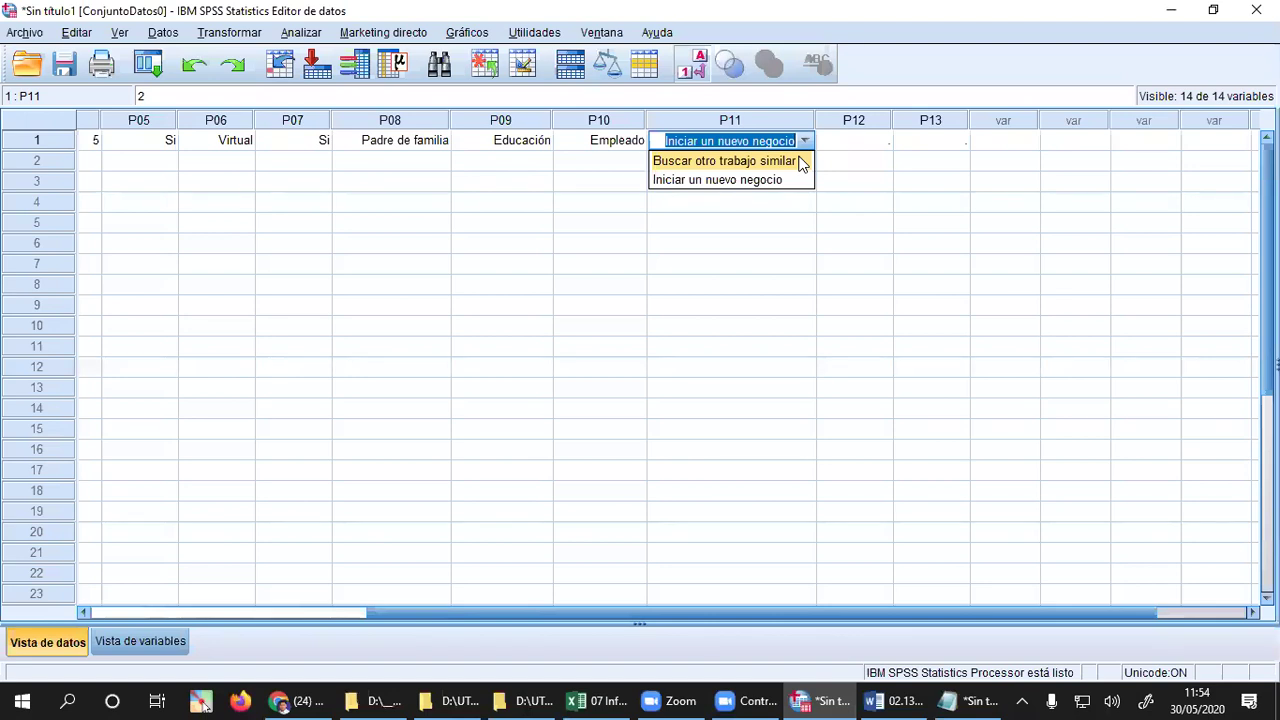
pyautogui.click(757, 203)
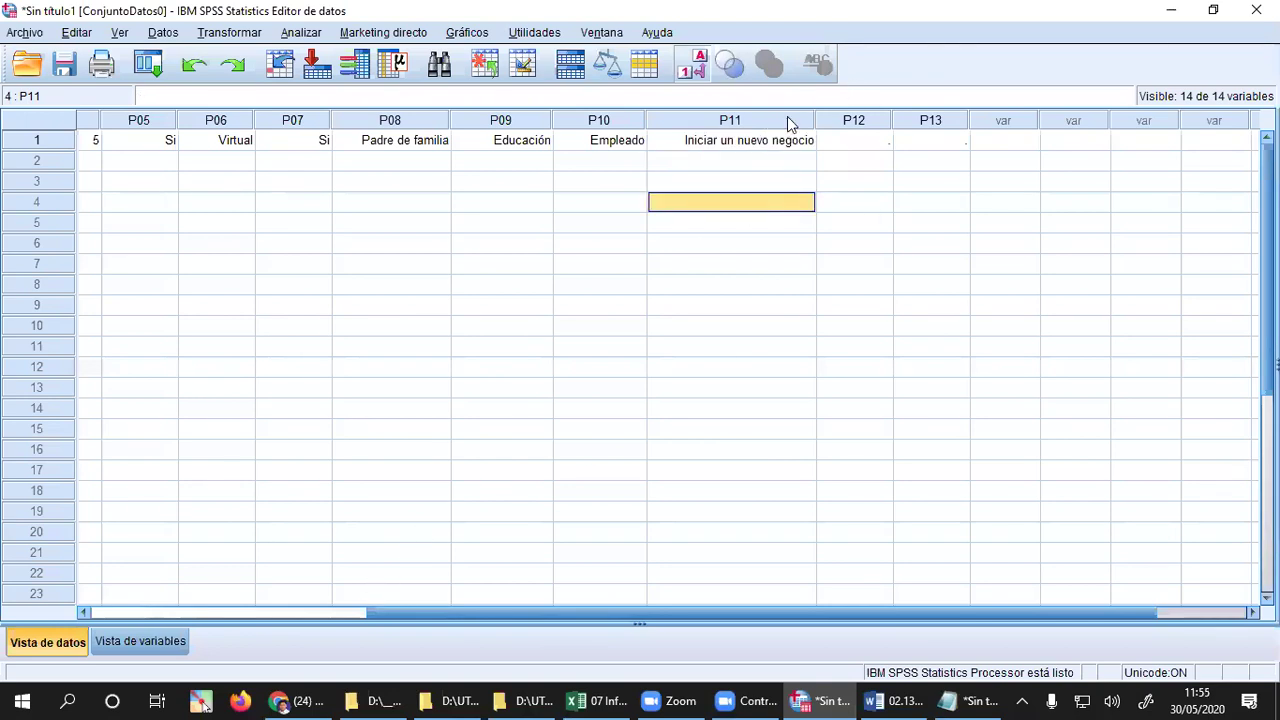
pyautogui.click(140, 641)
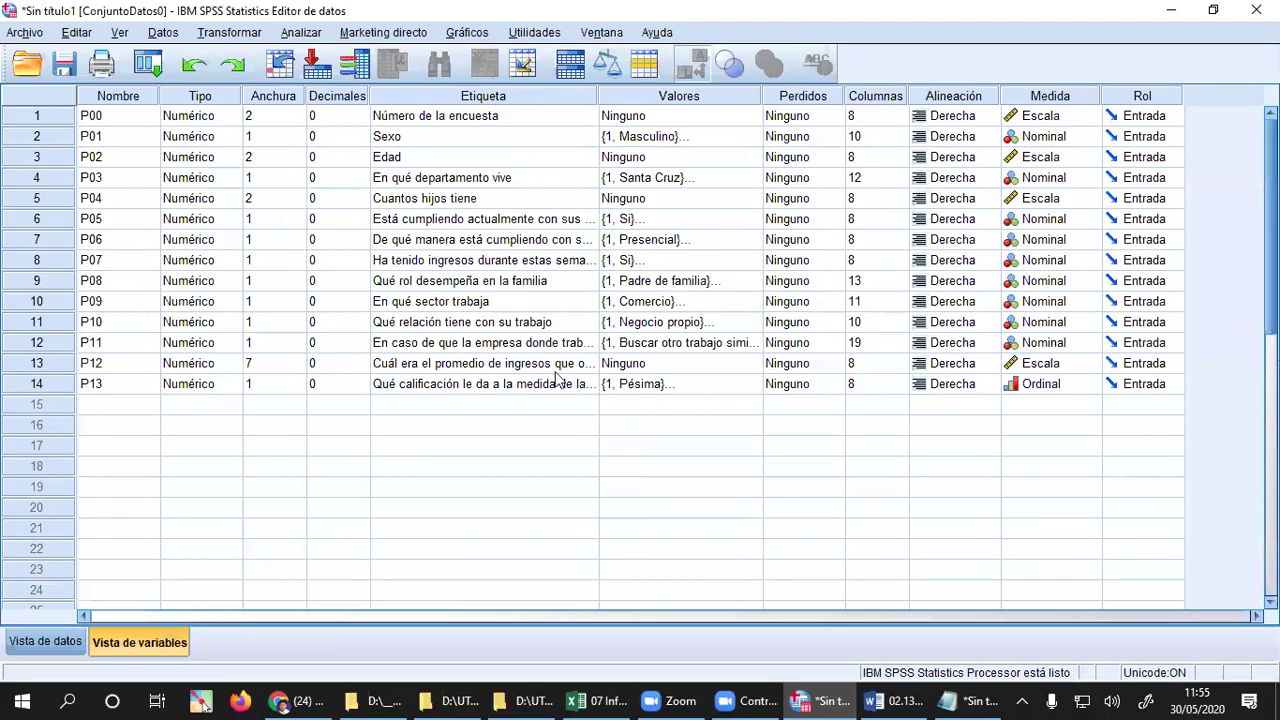
pyautogui.click(40, 342)
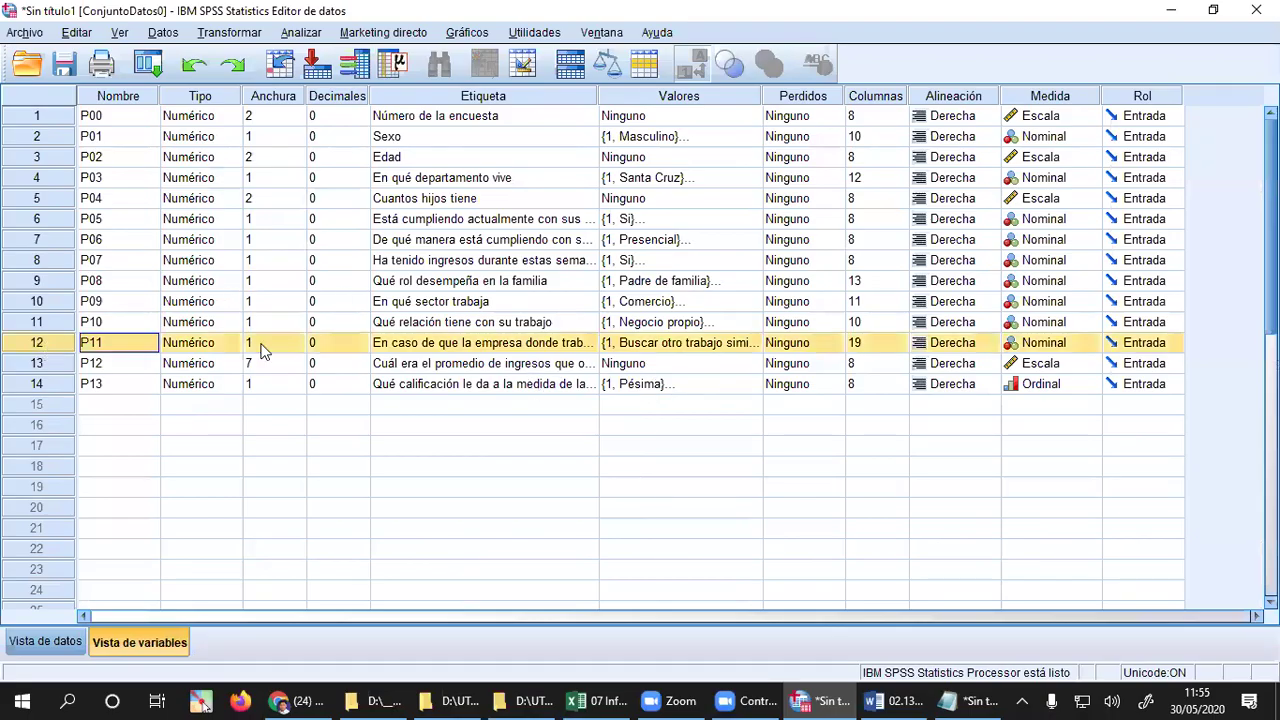
pyautogui.click(715, 342)
pyautogui.click(751, 343)
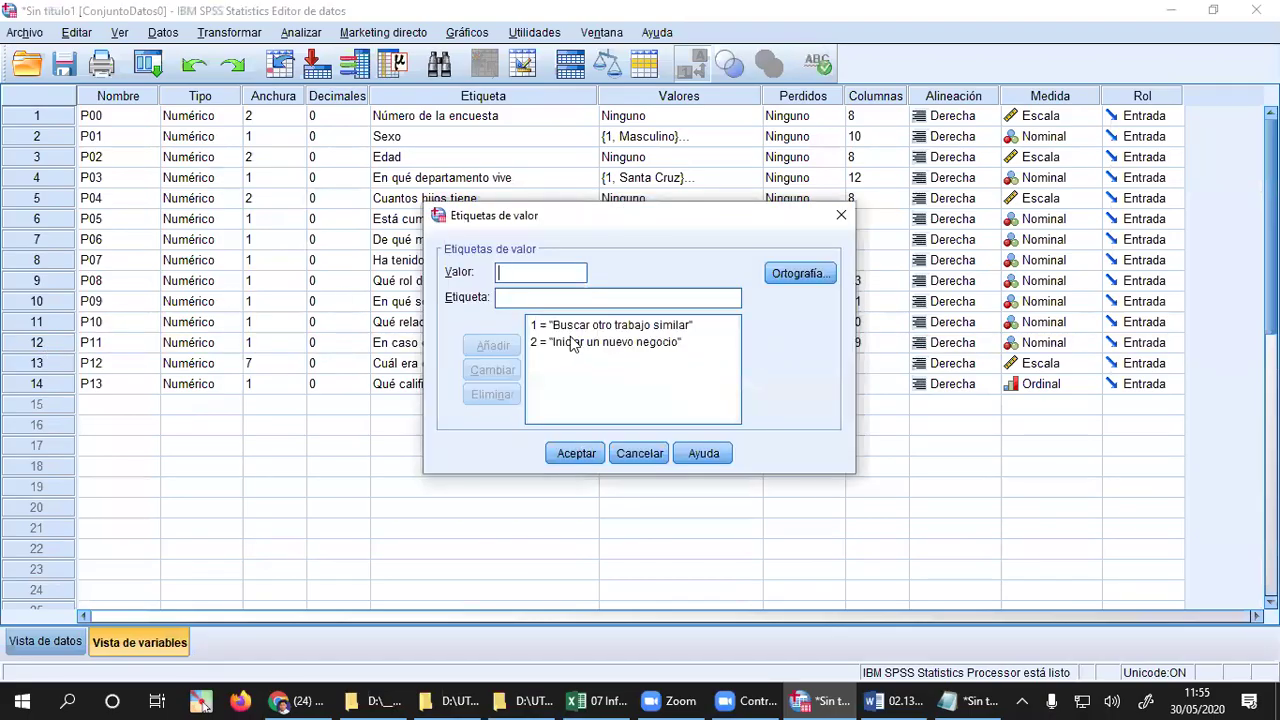
pyautogui.write('3')
pyautogui.write('R')
pyautogui.write('e')
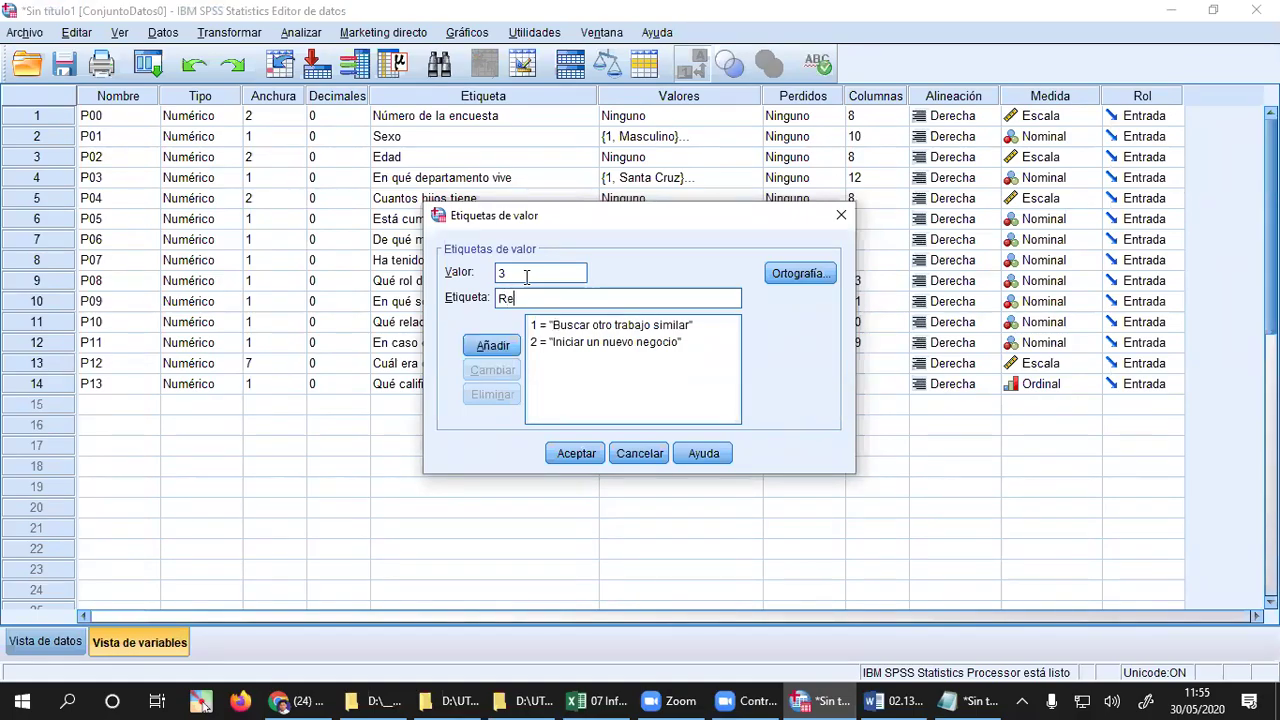
pyautogui.write('tomar su trabajo an')
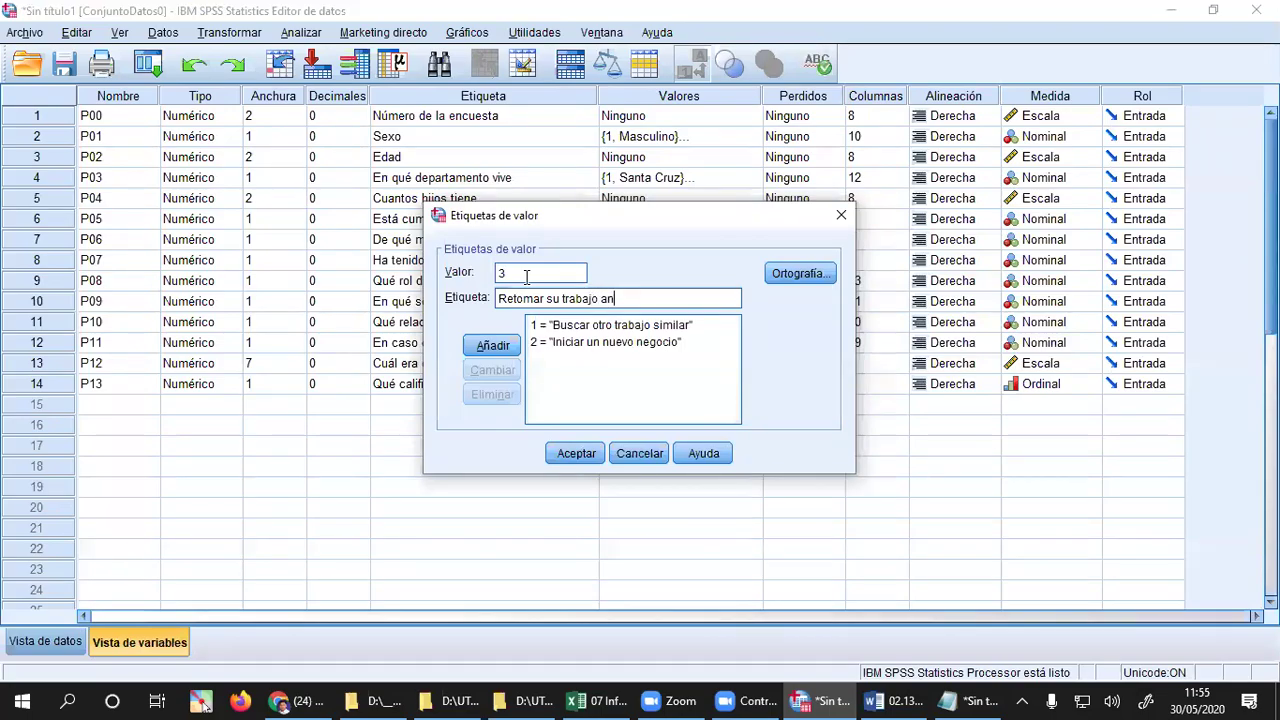
pyautogui.write('terior')
pyautogui.hotkey('alt', 'a')
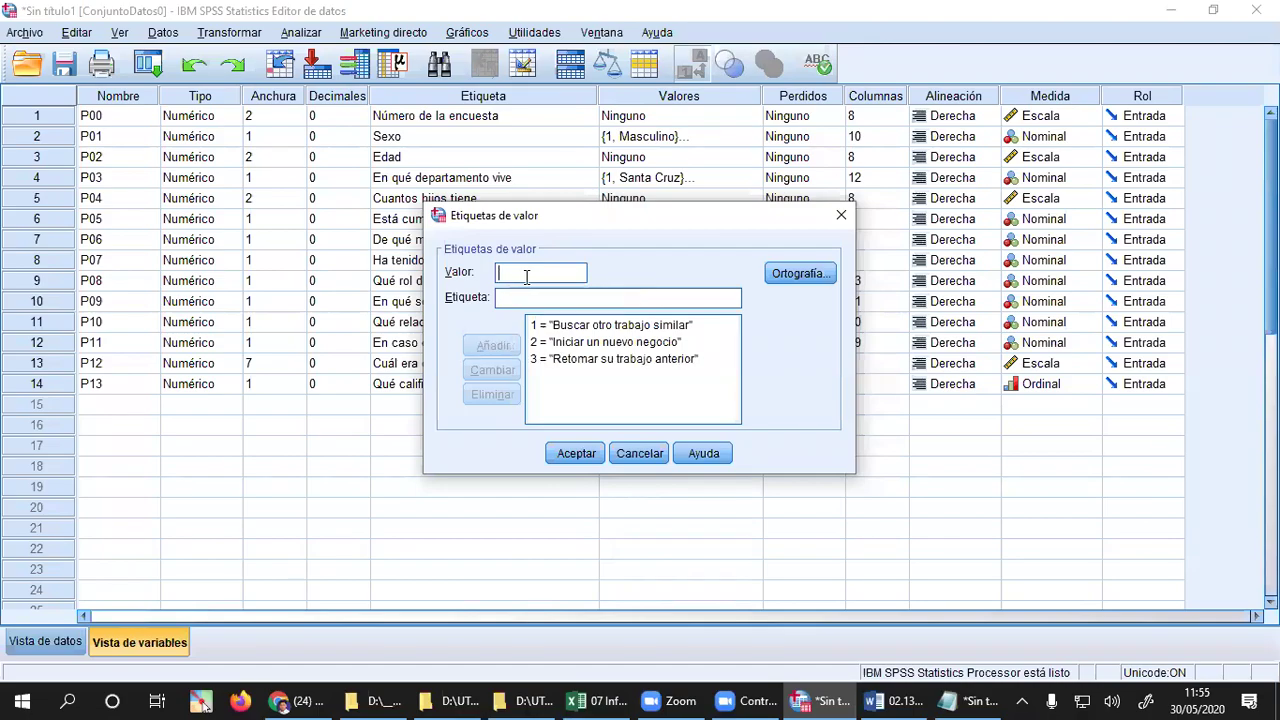
pyautogui.click(583, 459)
# - Return to the data view and check the answer options offered for P11 of the first case
pyautogui.click(45, 641)
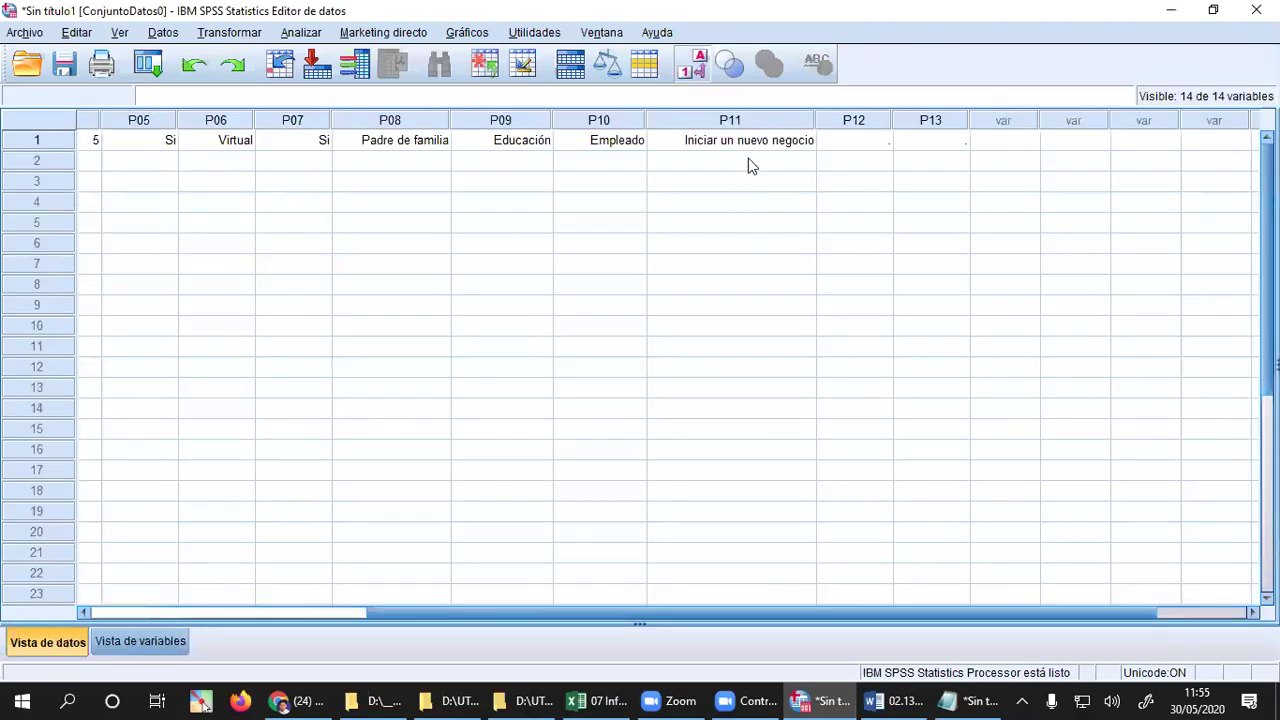
pyautogui.click(783, 148)
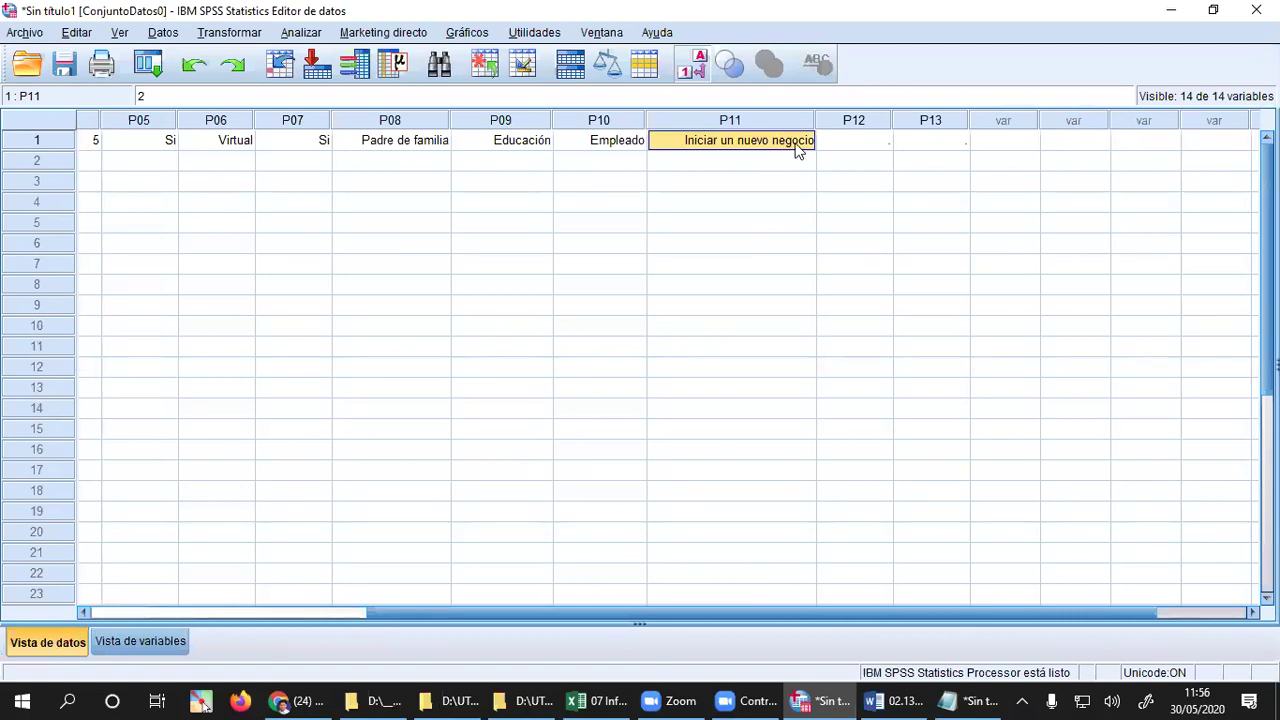
pyautogui.click(808, 122)
pyautogui.doubleClick(806, 141)
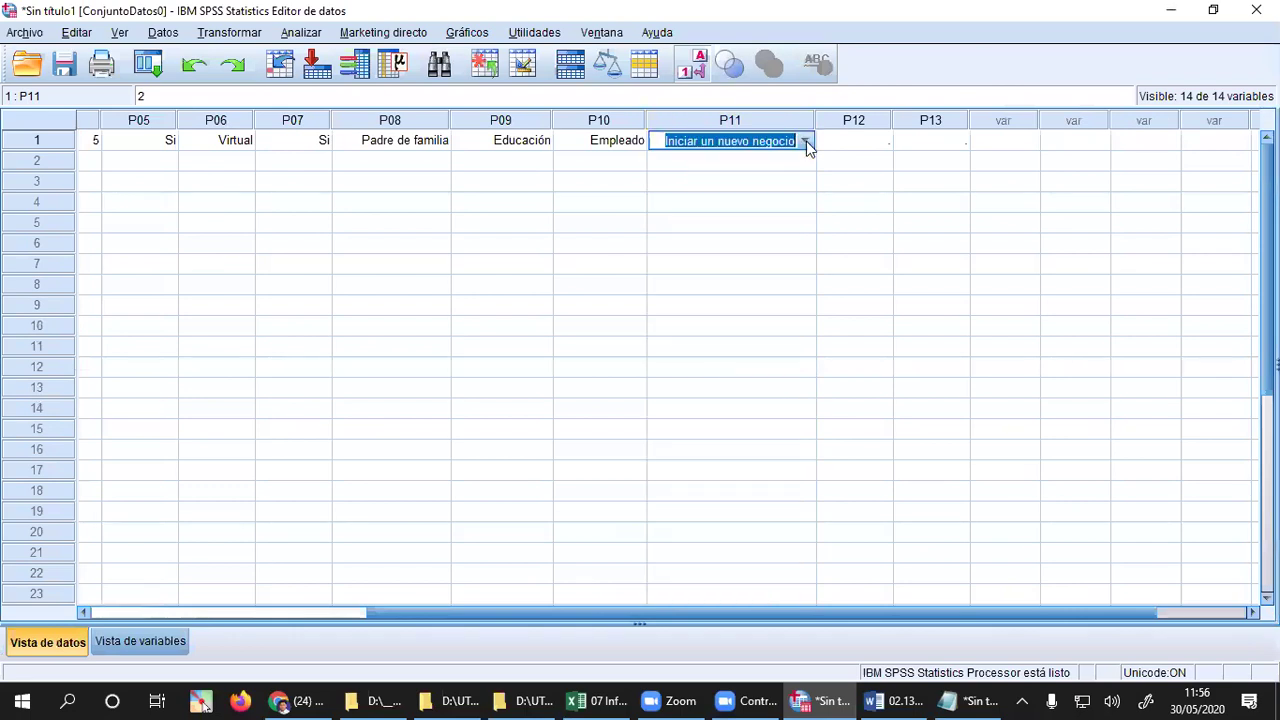
pyautogui.click(806, 141)
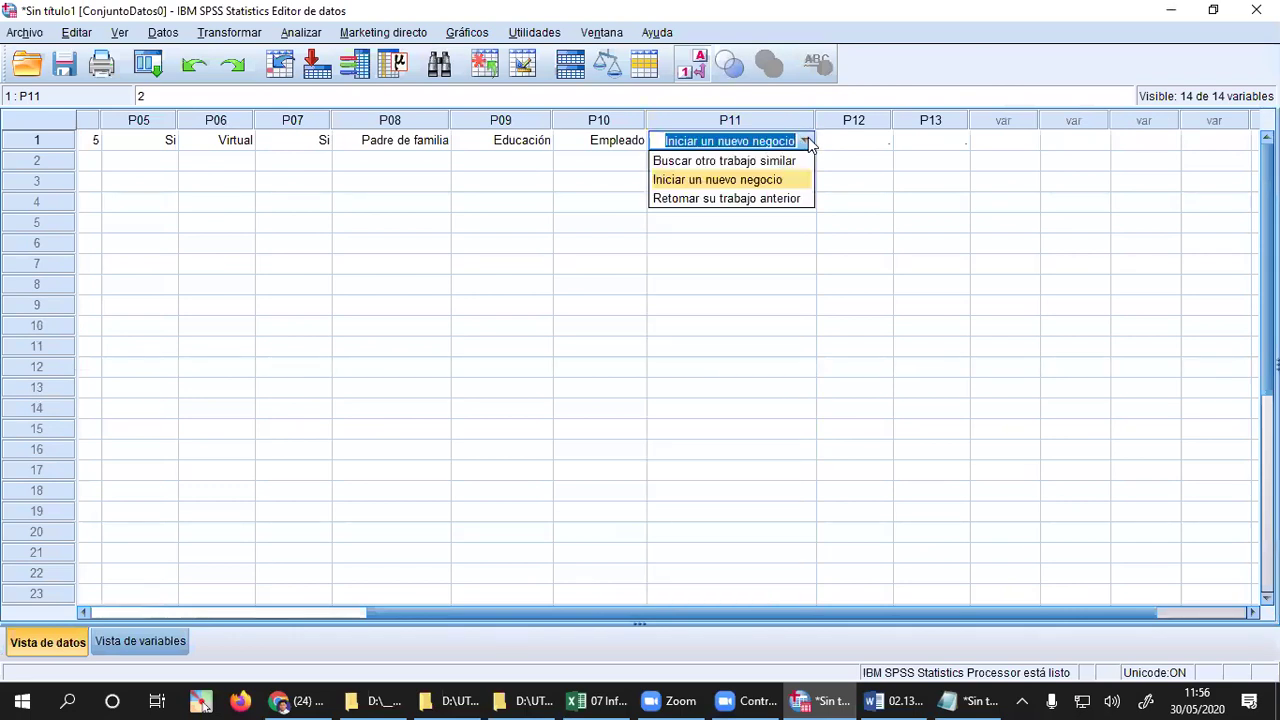
# - Enter 5600 as the average income P12 of the first case
pyautogui.click(862, 143)
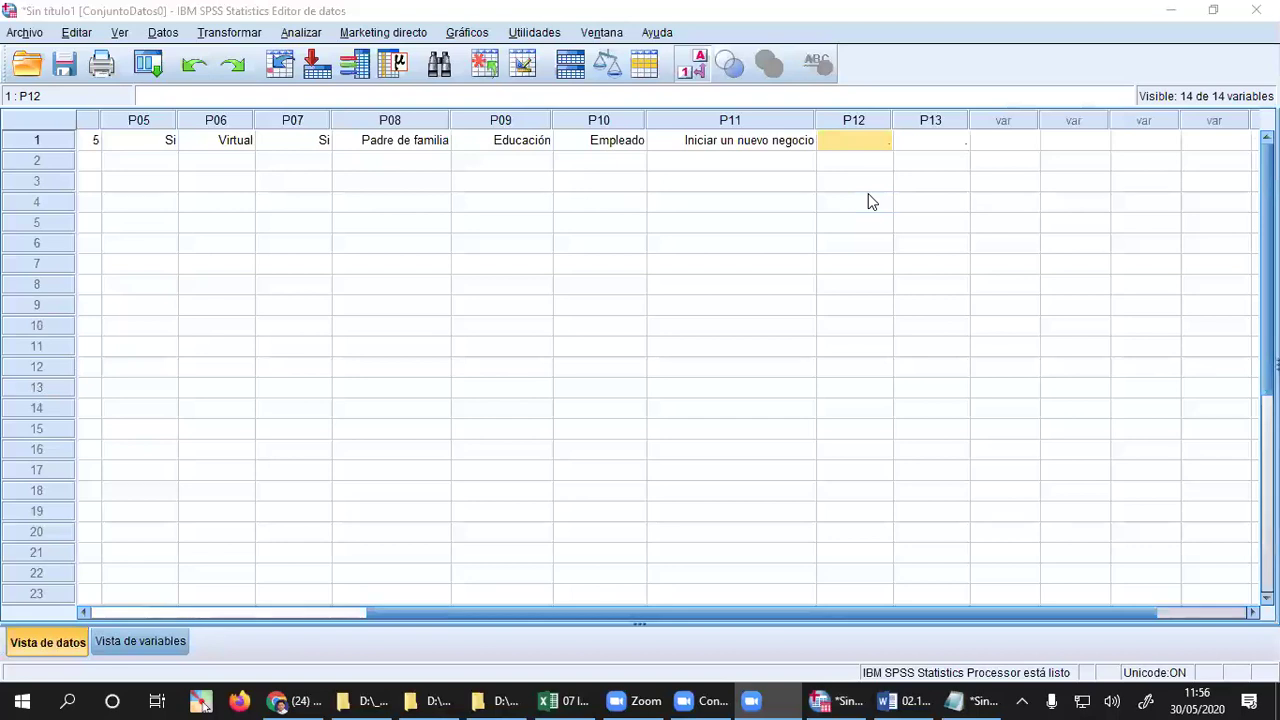
pyautogui.click(884, 141)
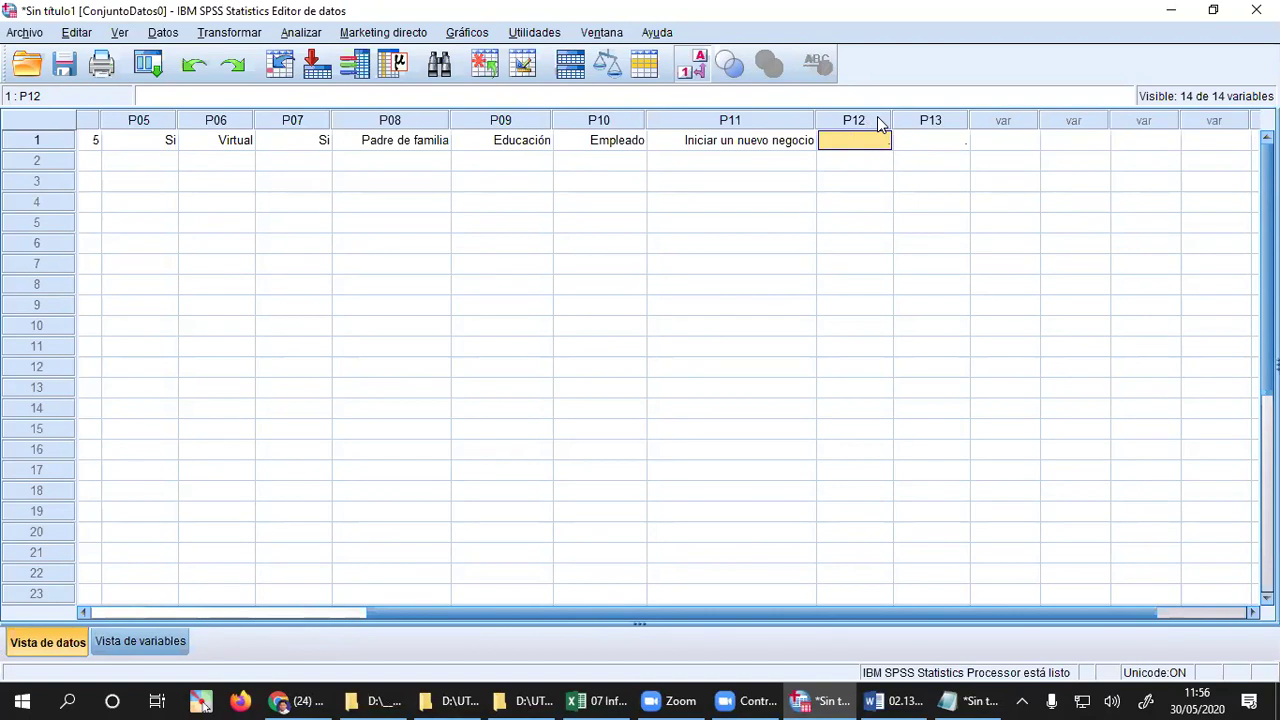
pyautogui.moveTo(877, 118)
pyautogui.write('5600')
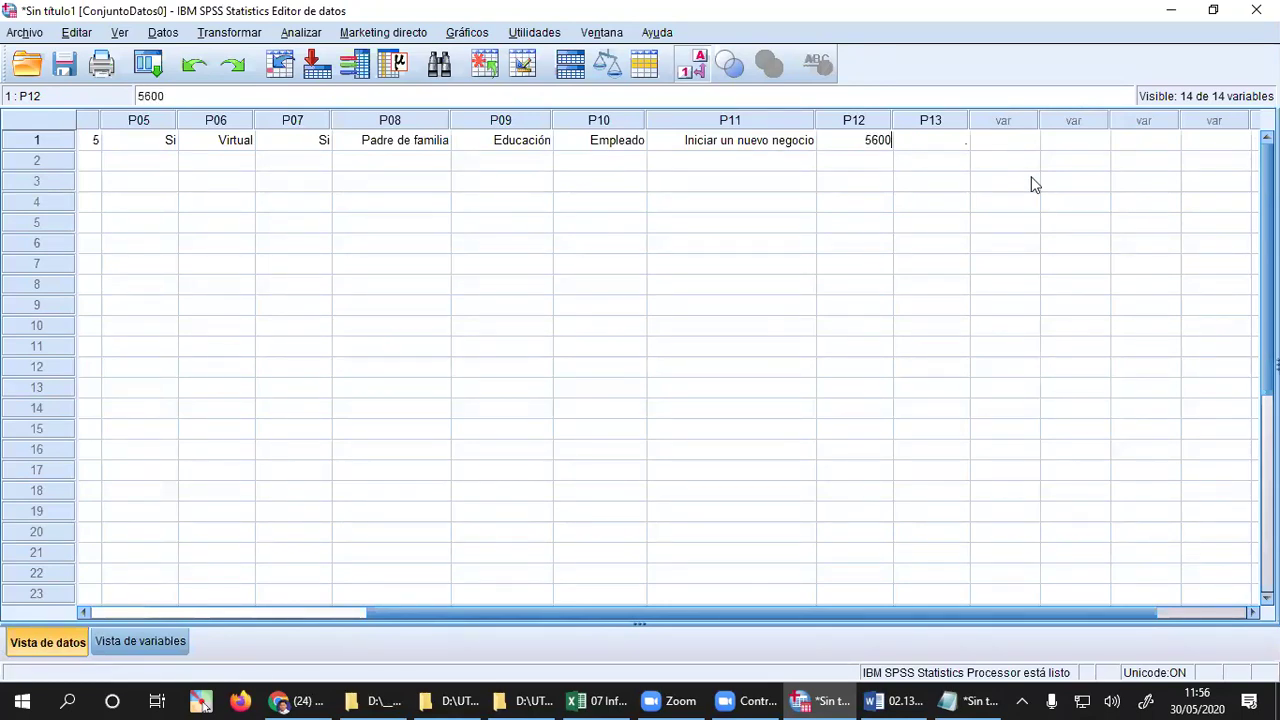
pyautogui.press('Return')
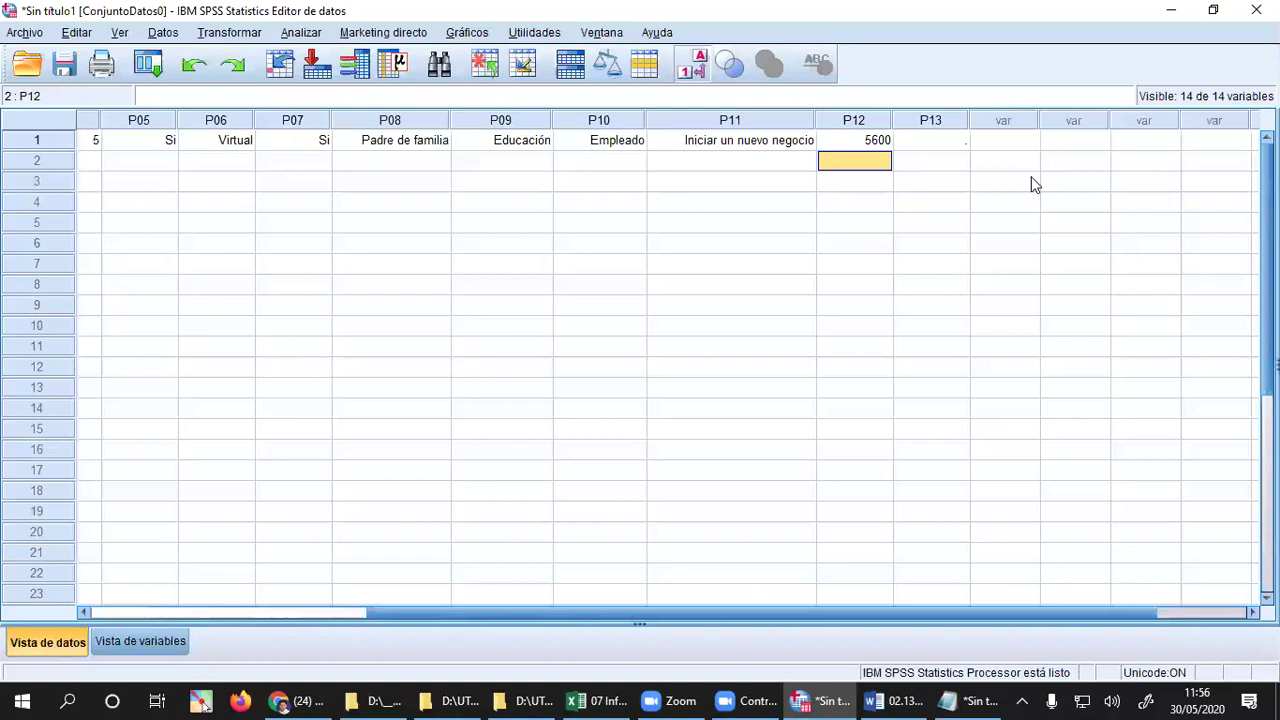
# - Set the rating P13 of the first case to Regular and widen its column slightly
pyautogui.click(950, 142)
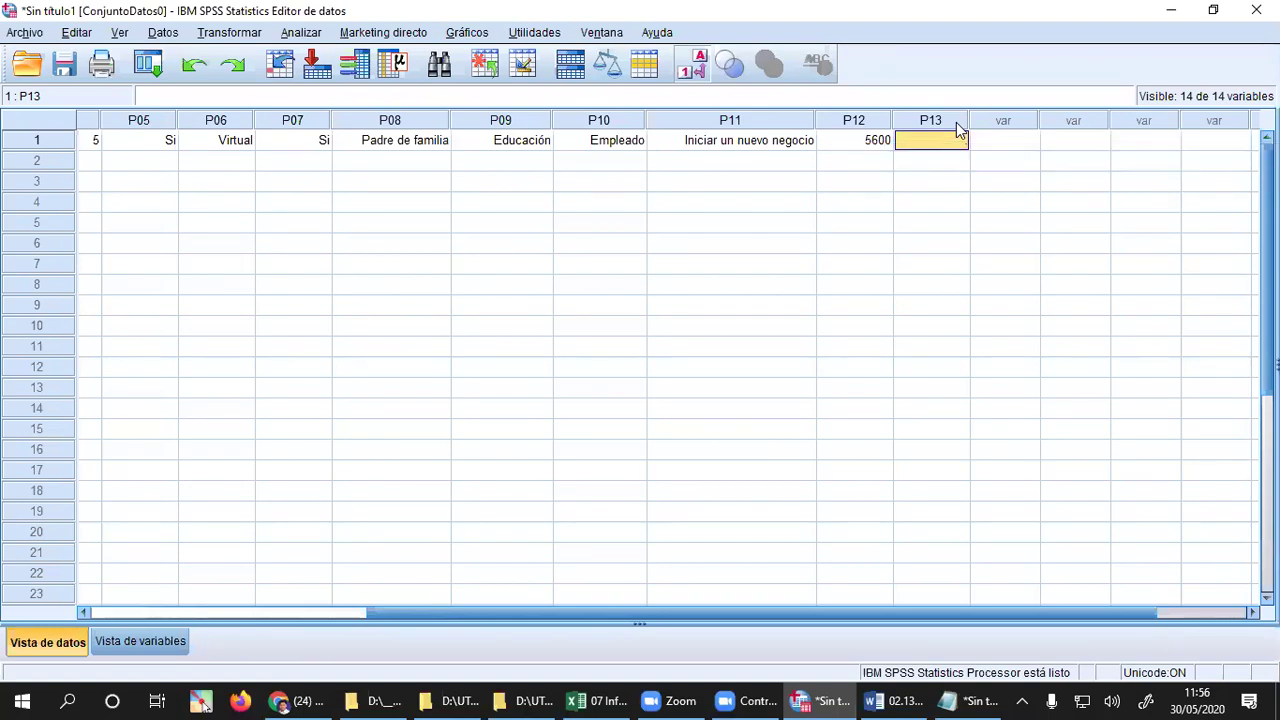
pyautogui.click(952, 140)
pyautogui.click(956, 142)
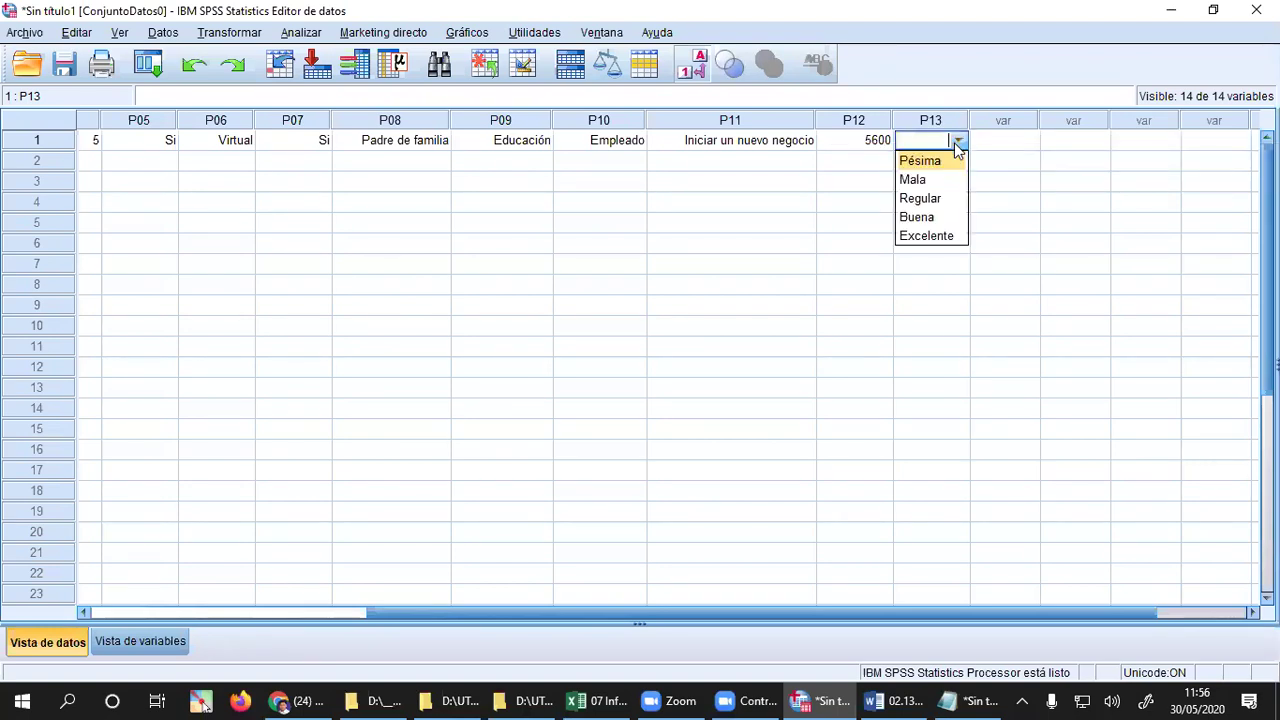
pyautogui.click(928, 204)
pyautogui.moveTo(969, 120); pyautogui.dragTo(986, 119)
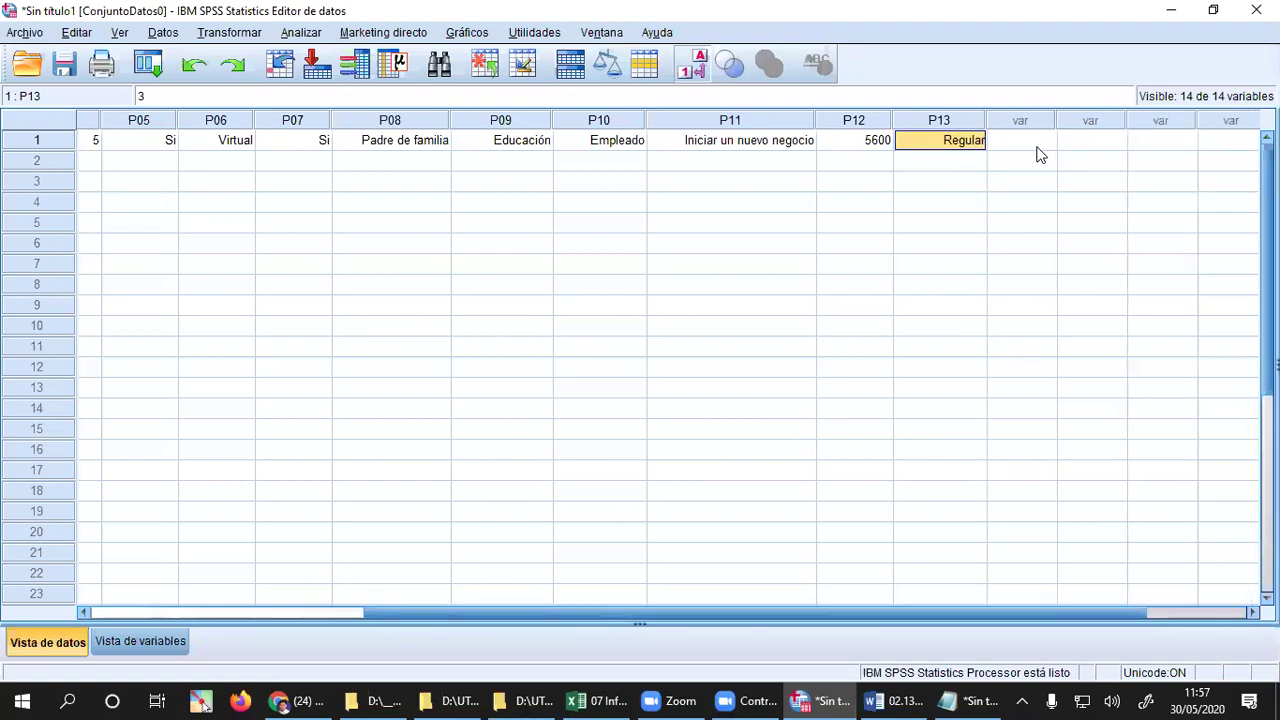
# - Select the P00 cell of the second case, ready for the next survey's answers
pyautogui.click(906, 167)
pyautogui.click(857, 168)
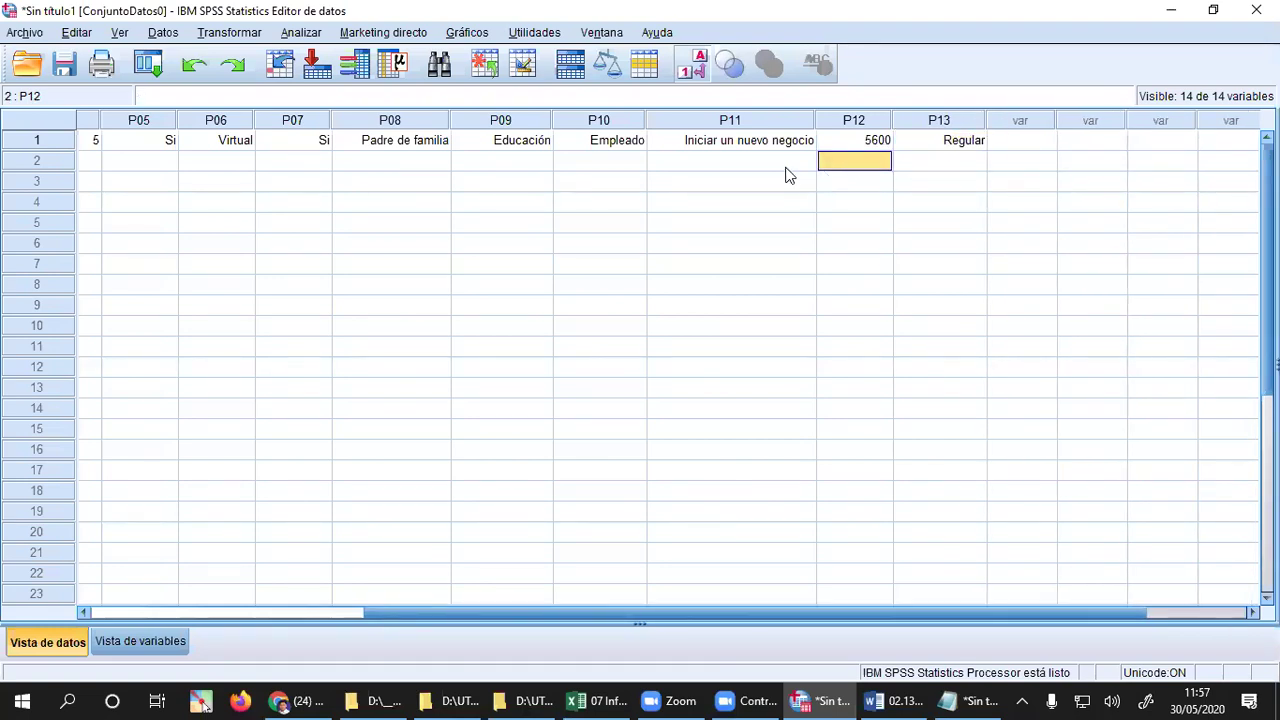
pyautogui.click(752, 165)
pyautogui.click(611, 163)
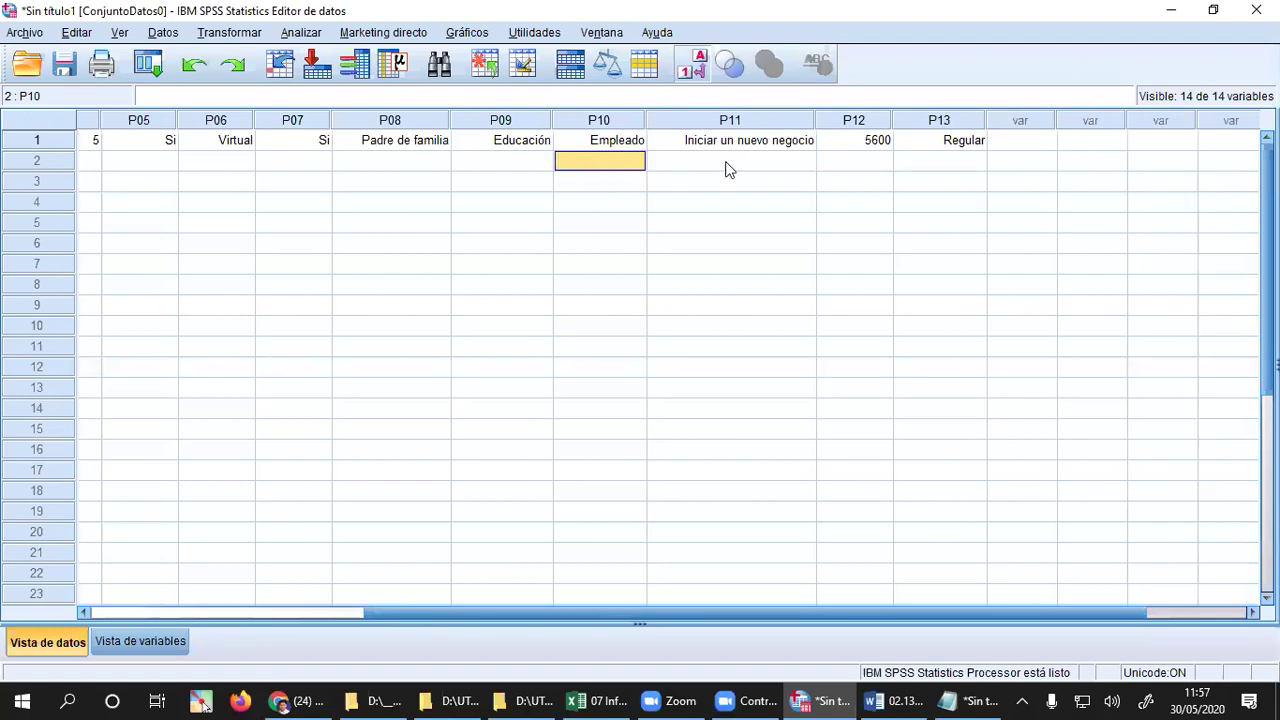
pyautogui.press('Left')
pyautogui.press('Left')
pyautogui.press('Left')
pyautogui.press('Left')
pyautogui.press('Left')
pyautogui.press('Left')
pyautogui.press('Left')
pyautogui.press('Left')
pyautogui.press('Left')
pyautogui.press('Left')
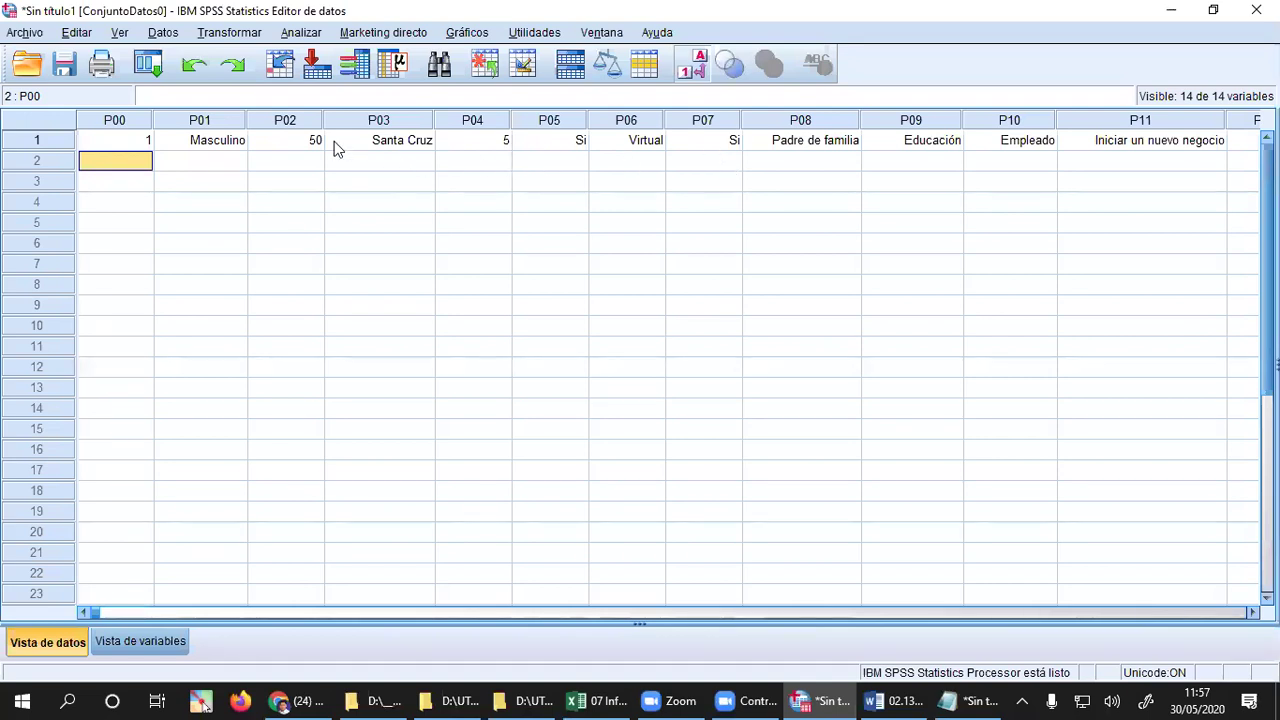
# - Review the first case's answers from P01 to P06 and widen the P06 column slightly
pyautogui.click(225, 142)
pyautogui.click(238, 161)
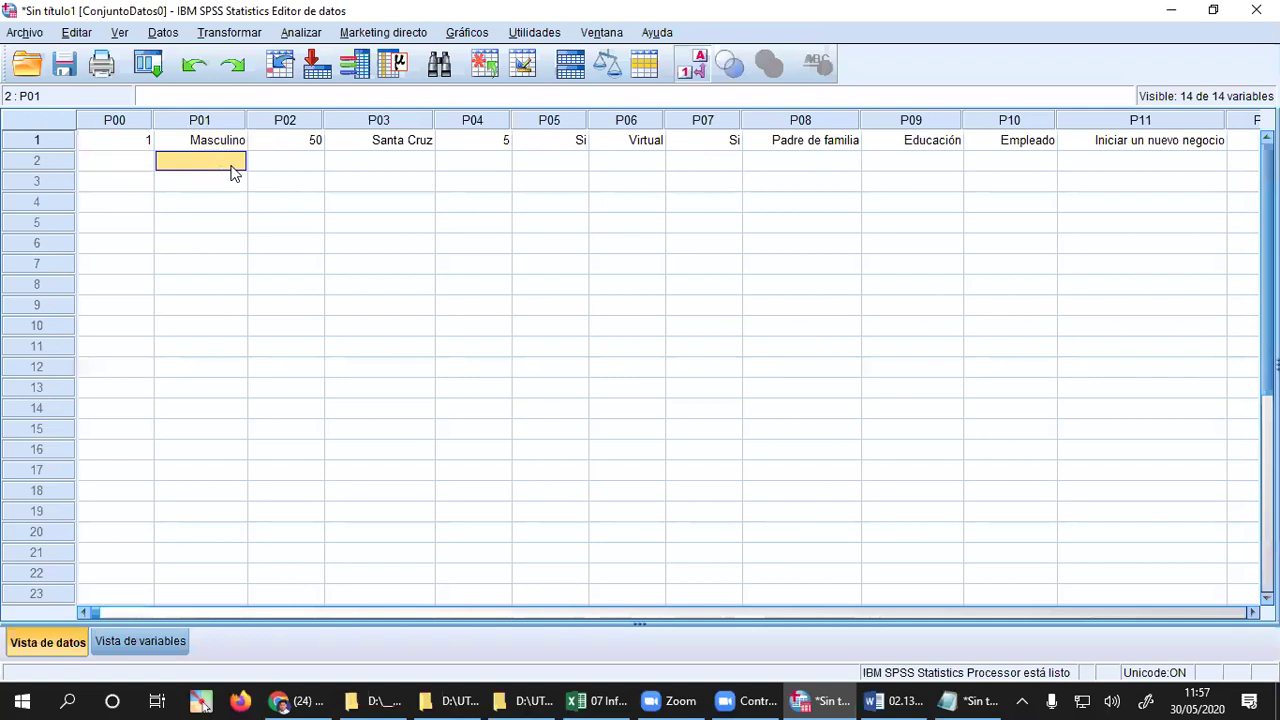
pyautogui.click(229, 146)
pyautogui.click(210, 163)
pyautogui.click(208, 145)
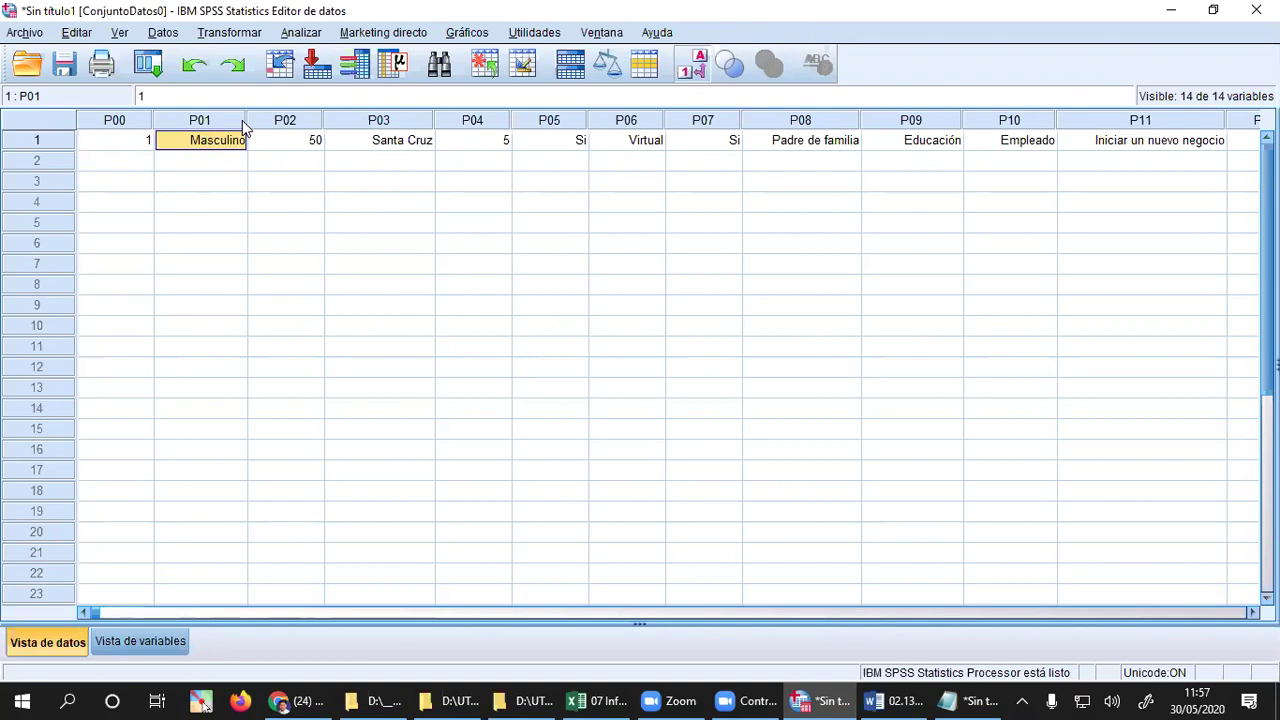
pyautogui.click(385, 144)
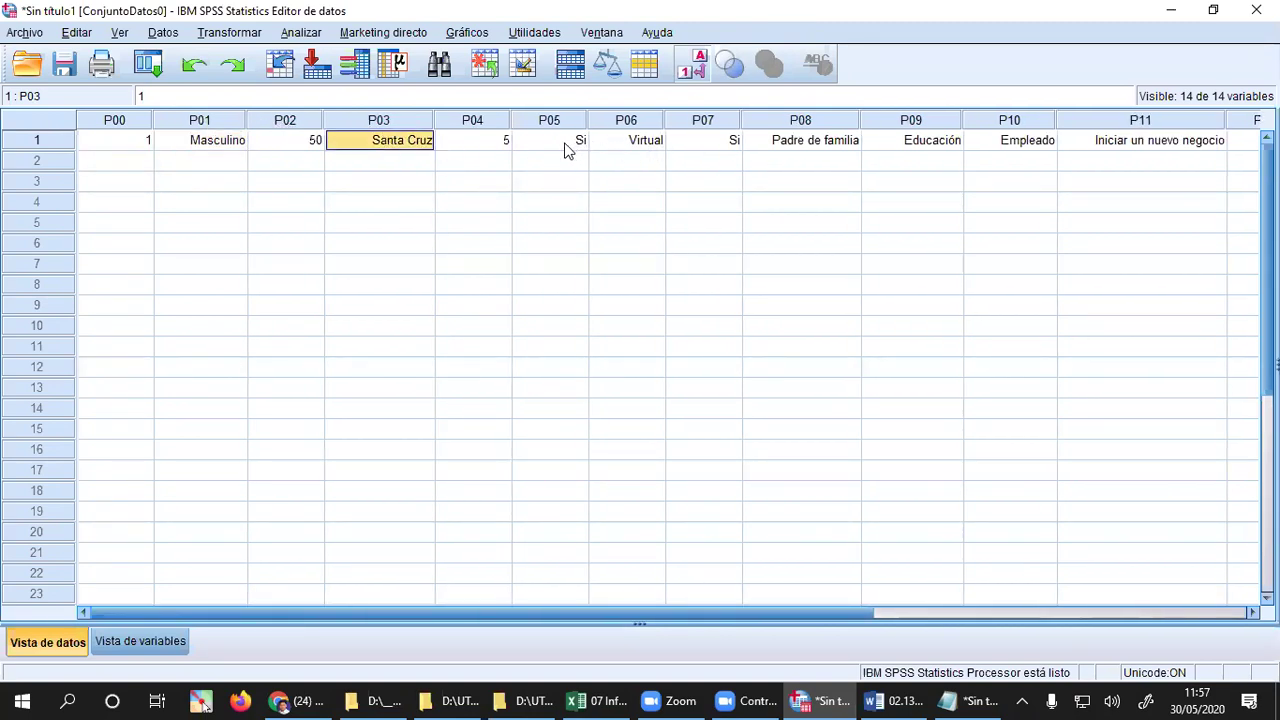
pyautogui.click(566, 148)
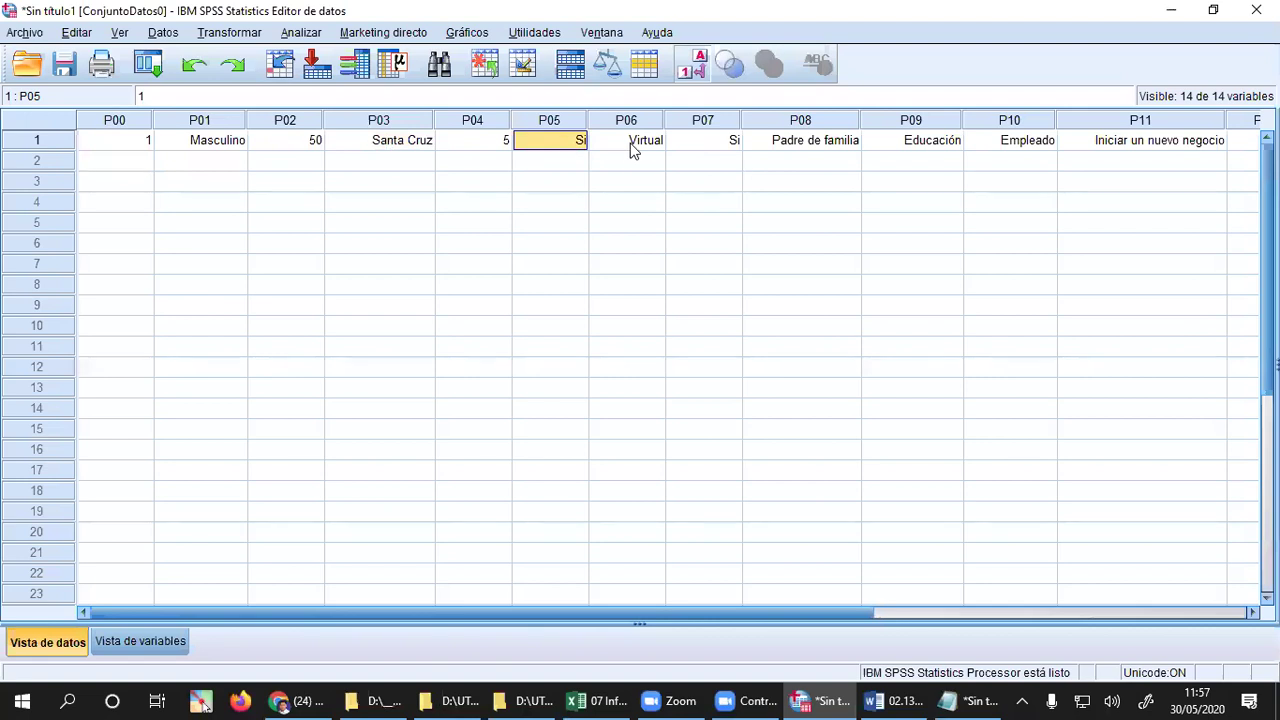
pyautogui.click(631, 150)
pyautogui.moveTo(665, 120); pyautogui.dragTo(674, 120)
# - Examine how the first case's remaining answers from P08 to P13 and its P00 value are displayed in their columns
pyautogui.click(835, 150)
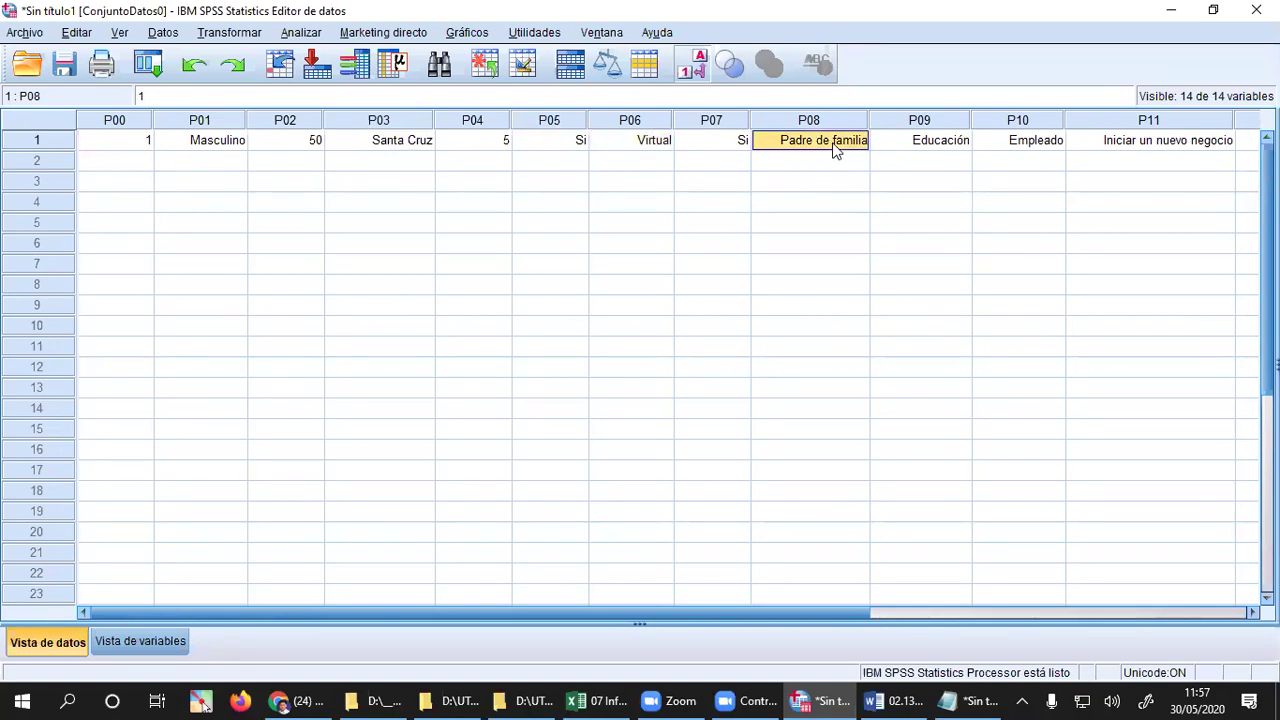
pyautogui.click(912, 146)
pyautogui.click(1010, 146)
pyautogui.click(1105, 148)
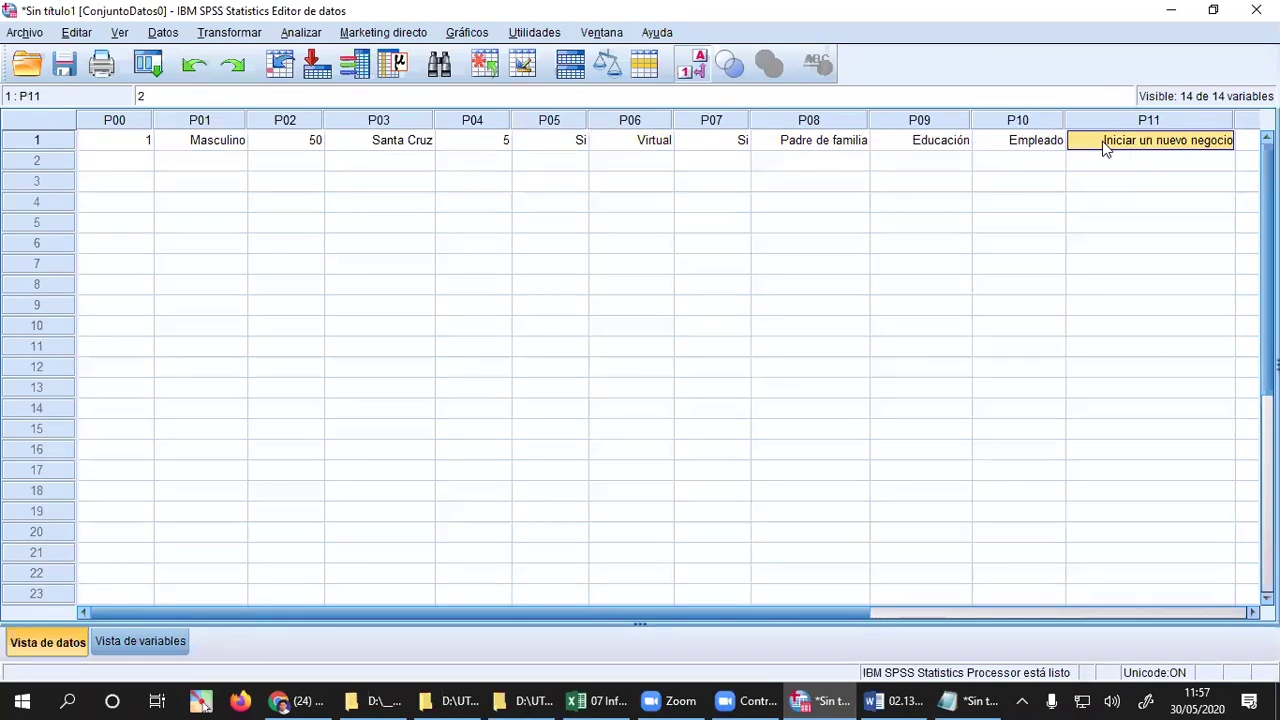
pyautogui.moveTo(834, 609); pyautogui.dragTo(1115, 611)
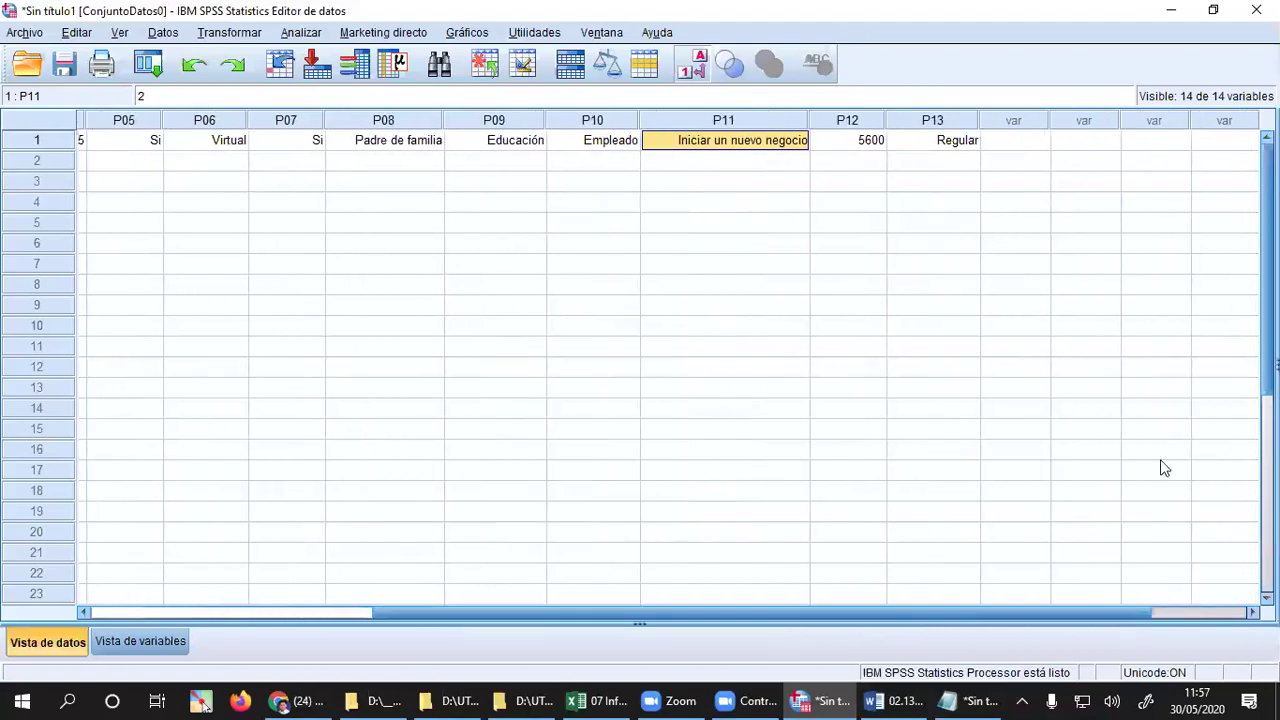
pyautogui.click(970, 148)
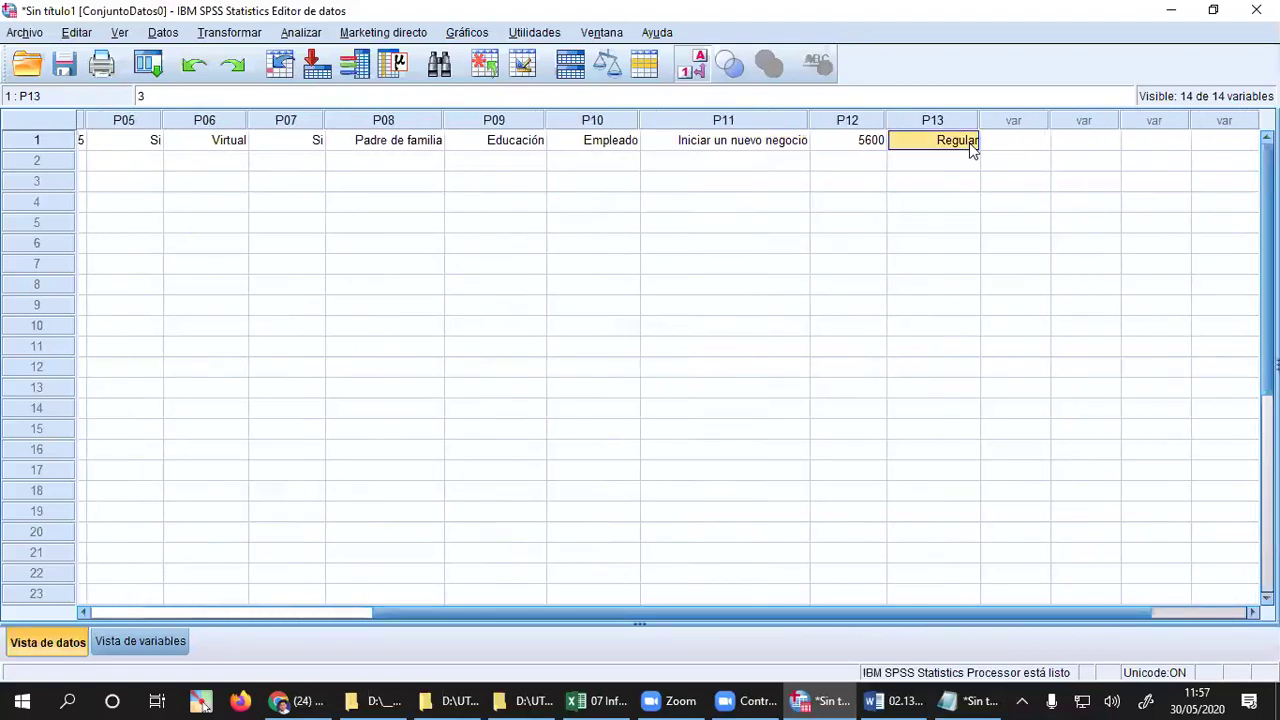
pyautogui.moveTo(1111, 609); pyautogui.dragTo(628, 612)
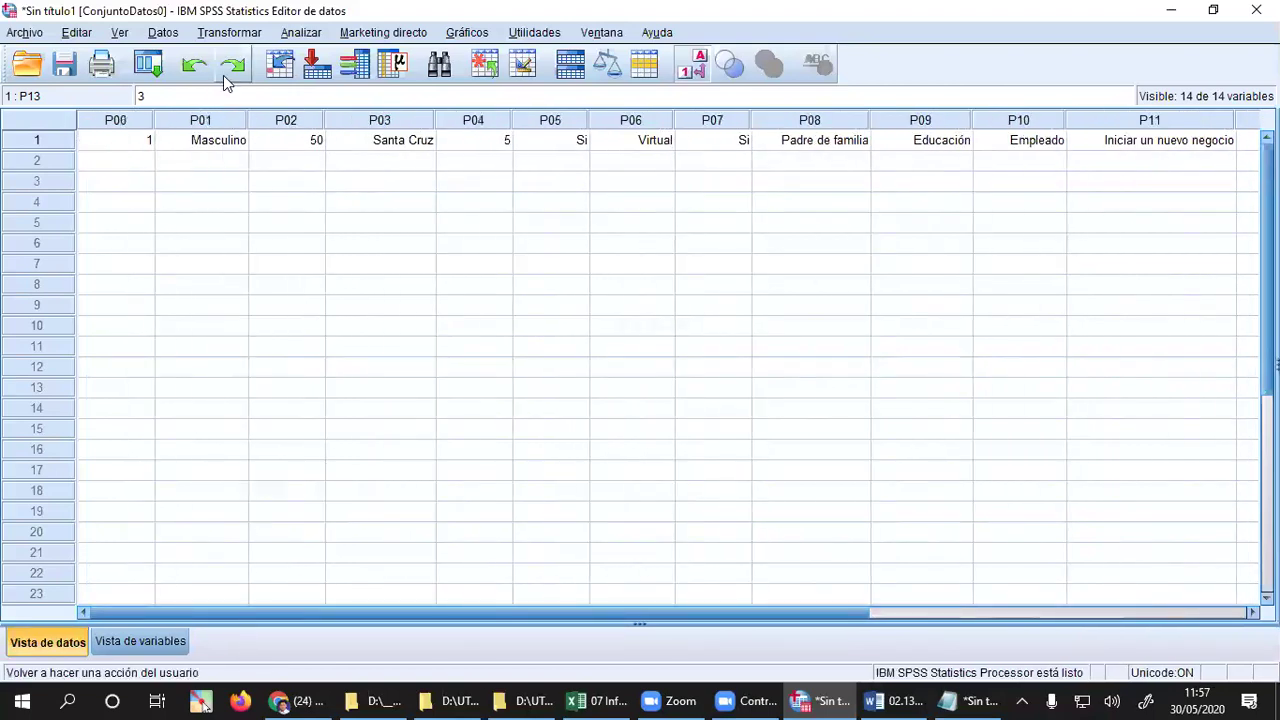
pyautogui.click(140, 146)
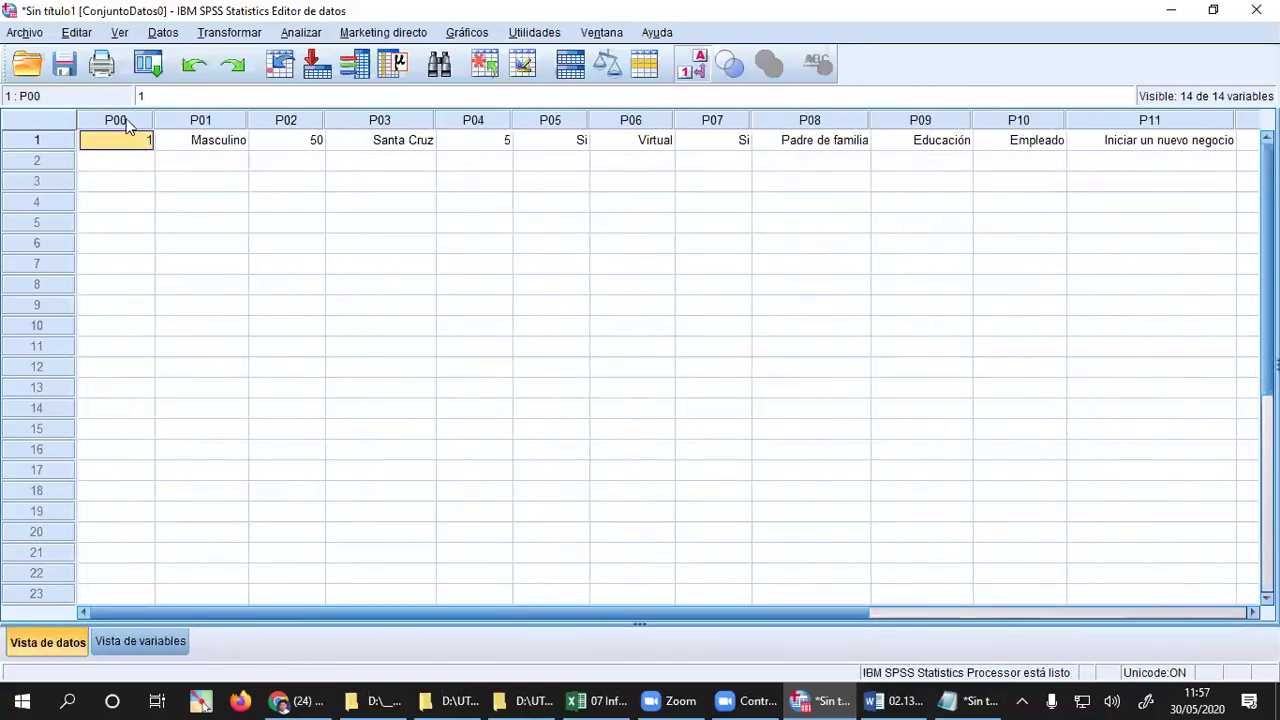
pyautogui.click(126, 122)
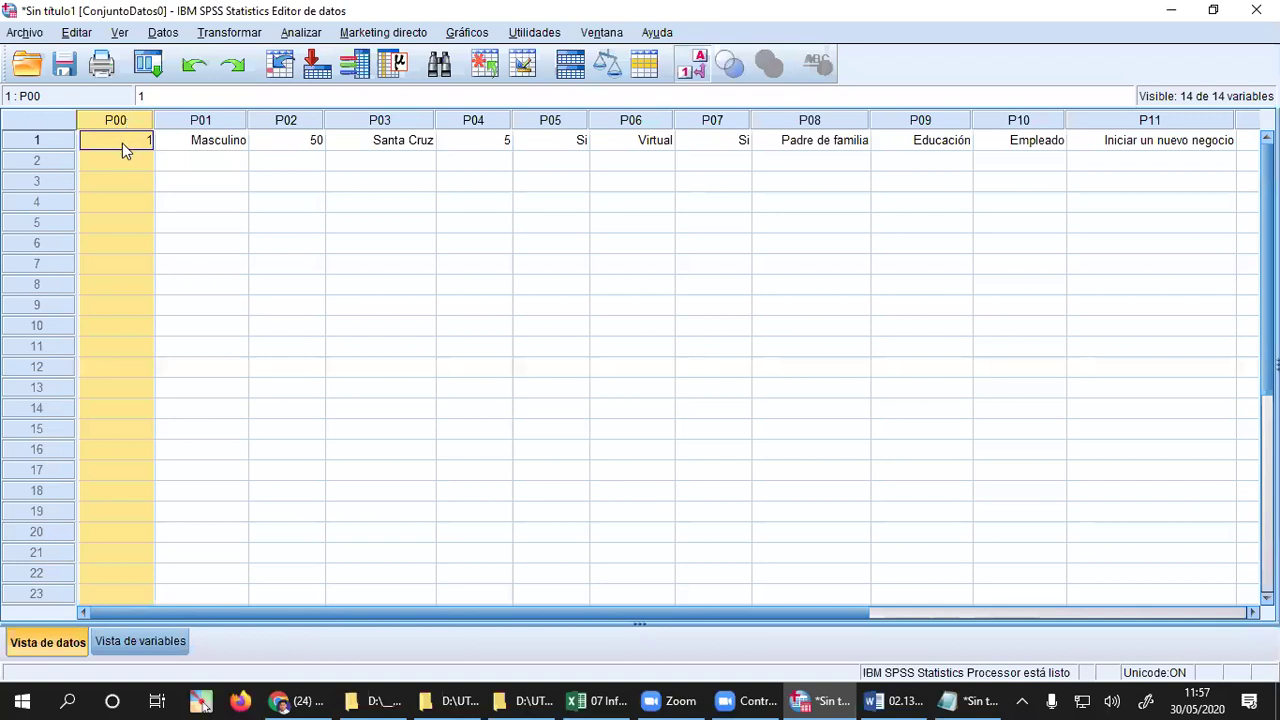
pyautogui.click(122, 146)
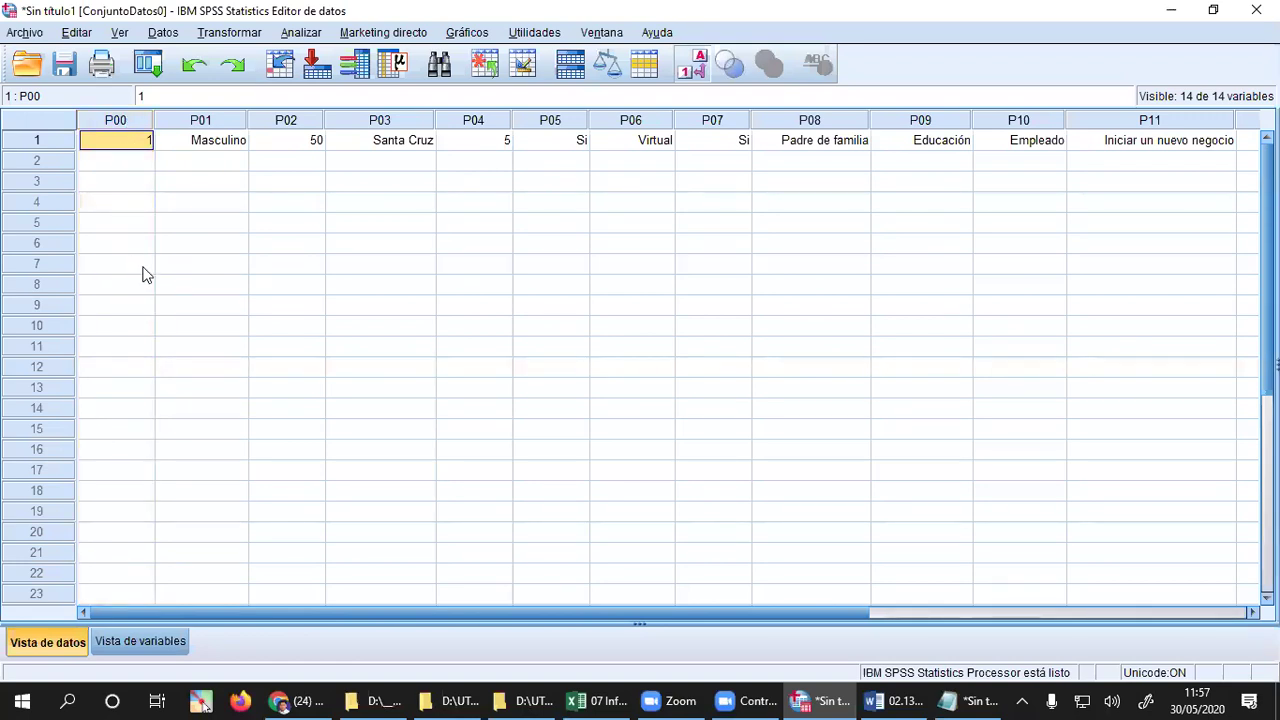
# - Set the alignment of the survey number variable P00 to Centrado in the variable view
pyautogui.click(131, 641)
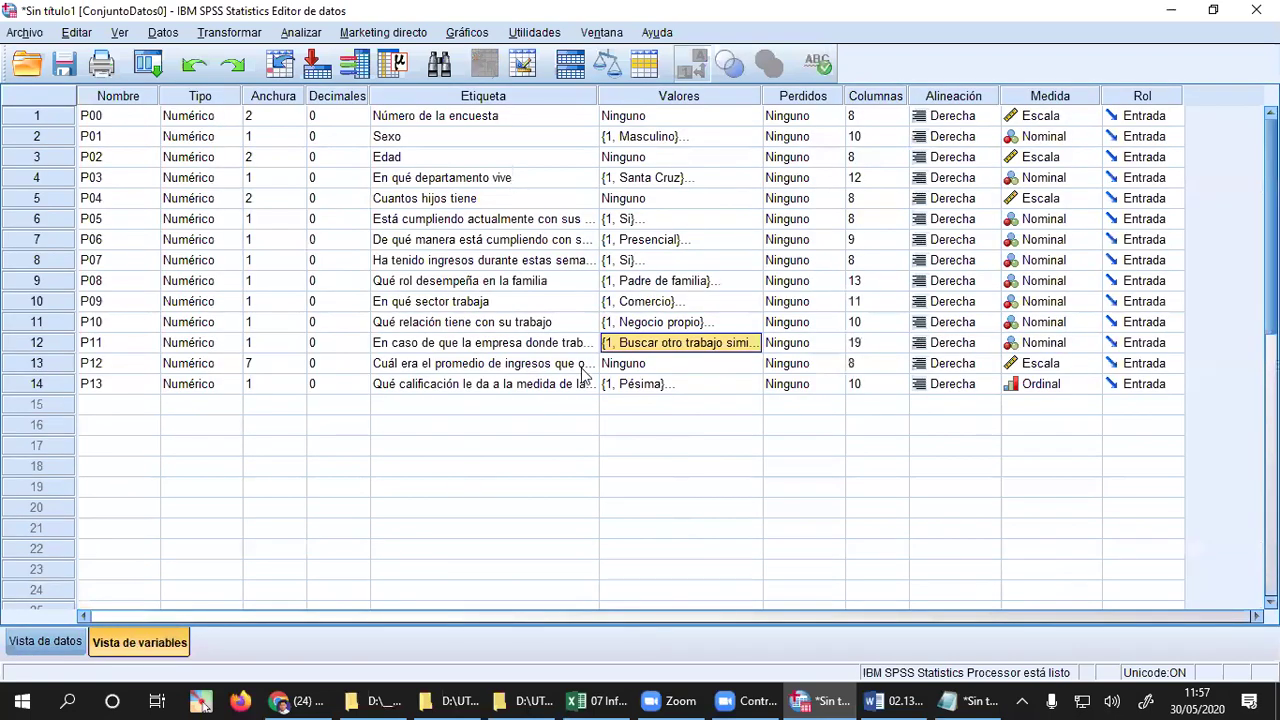
pyautogui.click(966, 117)
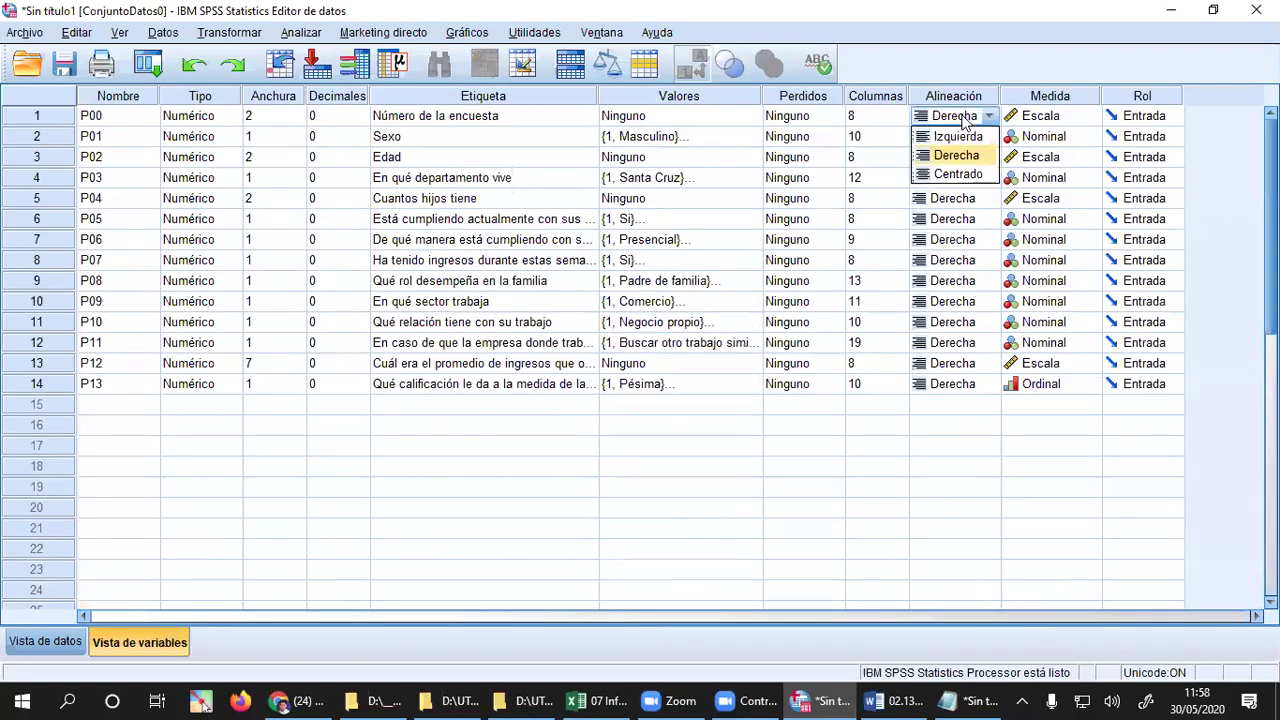
pyautogui.click(955, 175)
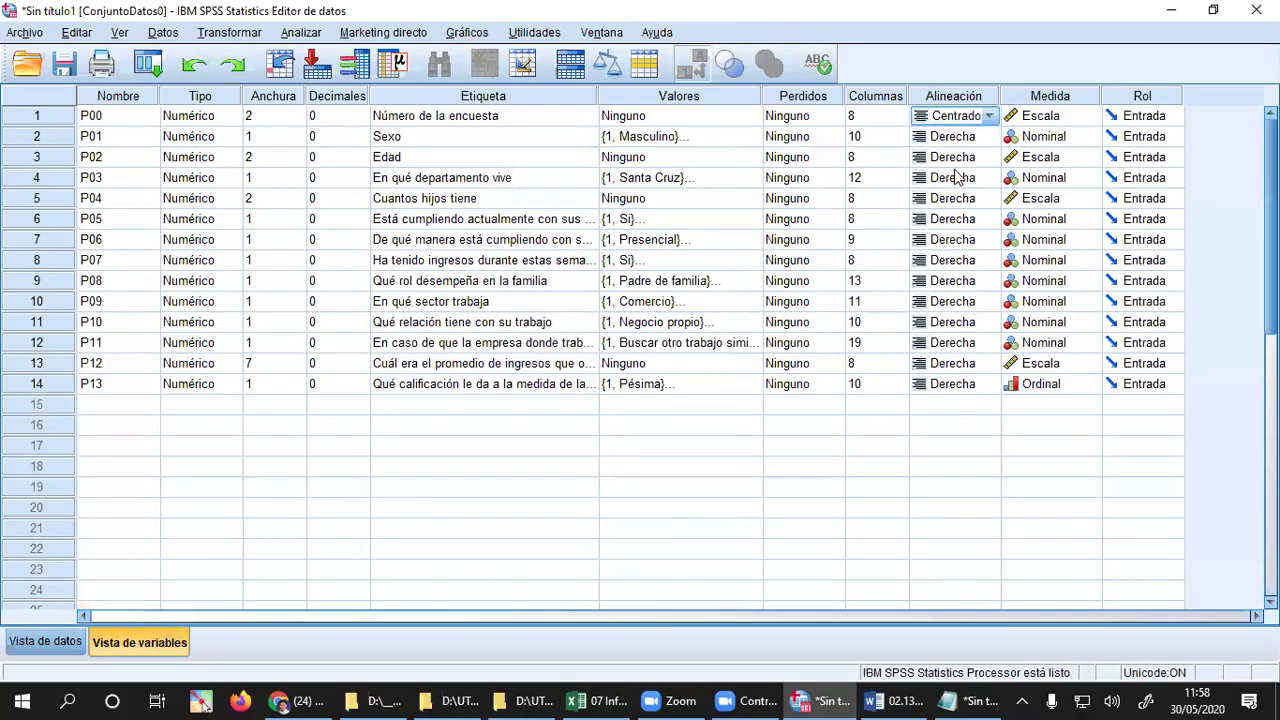
# - Set the alignment of the nominal variables P01 (Sexo) and P03 (department) to Izquierda
pyautogui.click(985, 142)
pyautogui.click(987, 140)
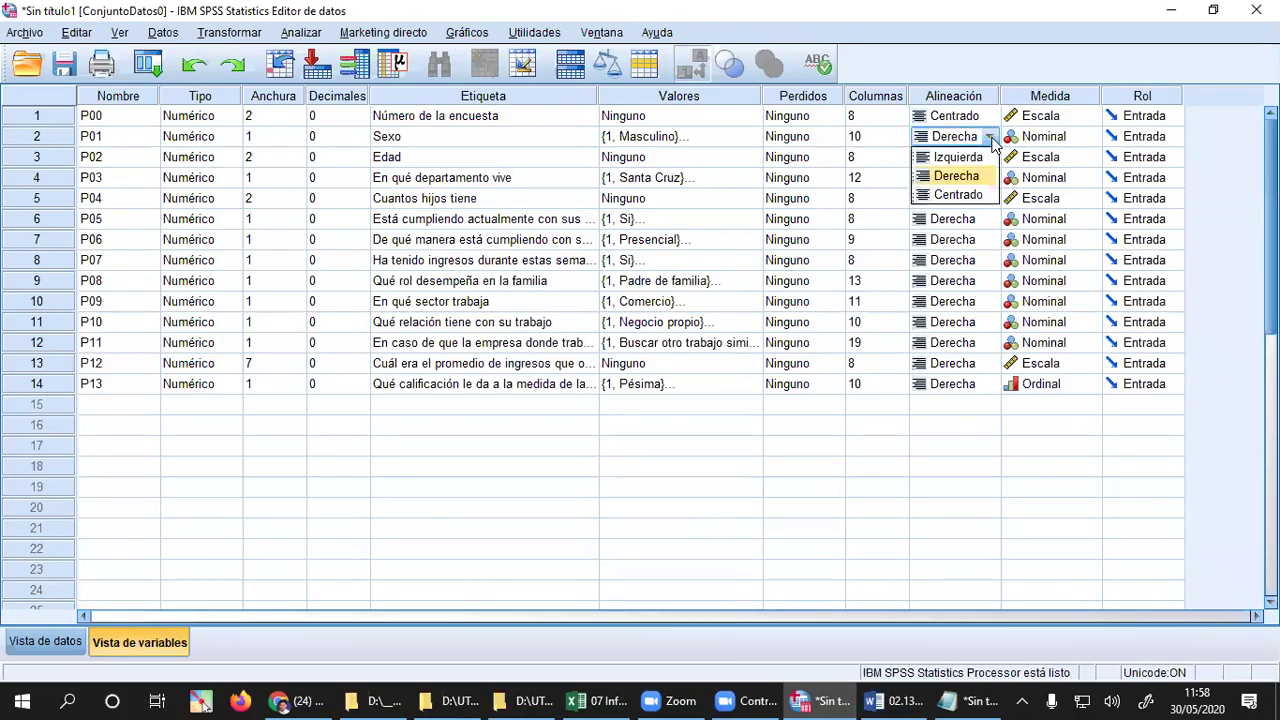
pyautogui.click(970, 157)
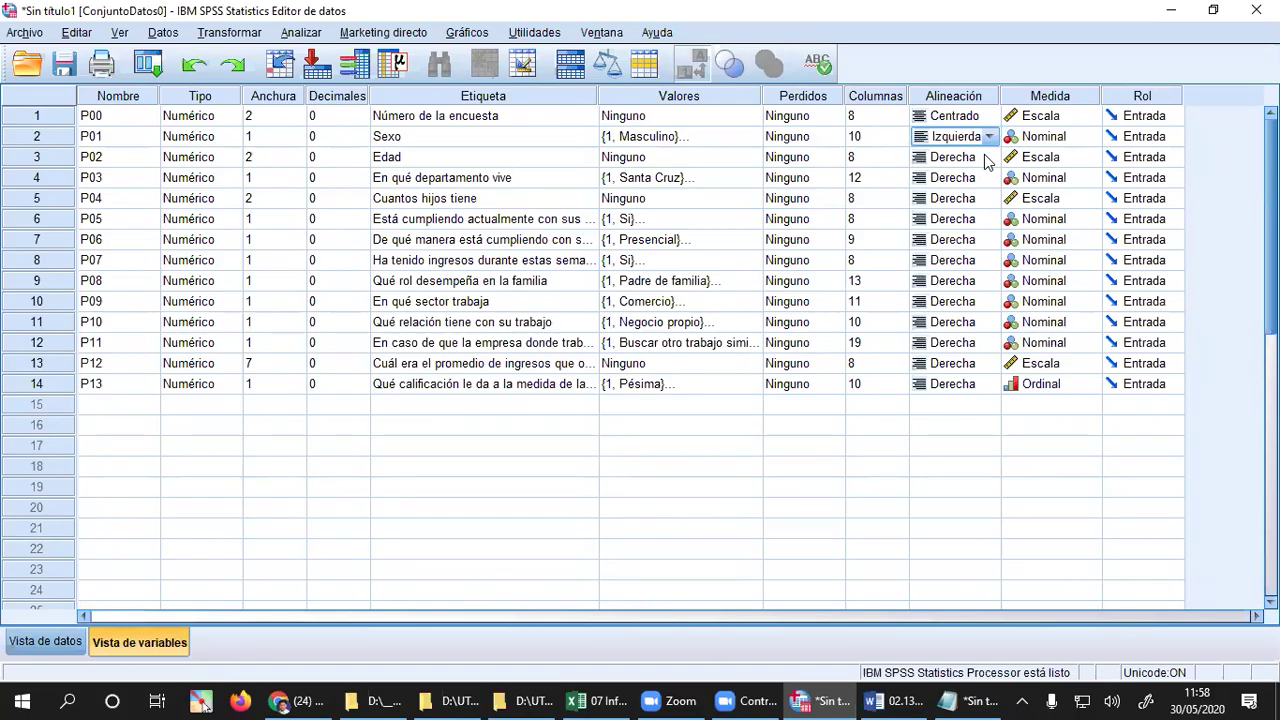
pyautogui.click(984, 180)
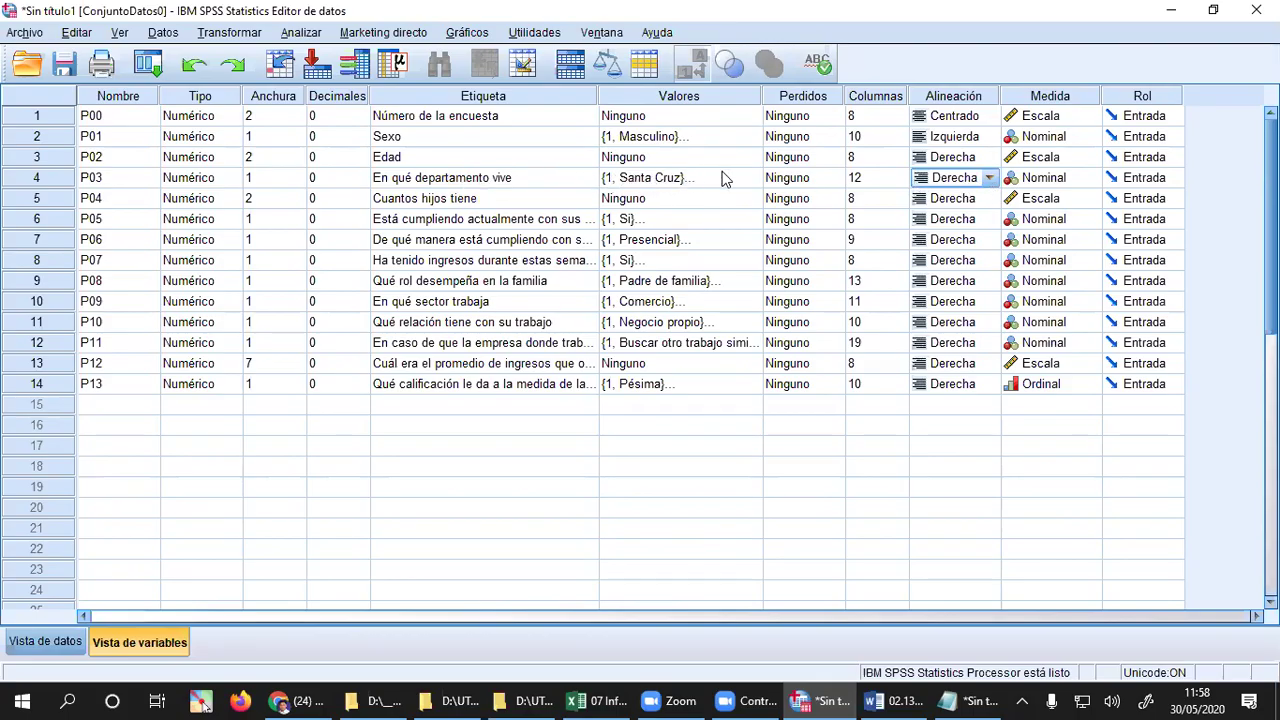
pyautogui.click(989, 177)
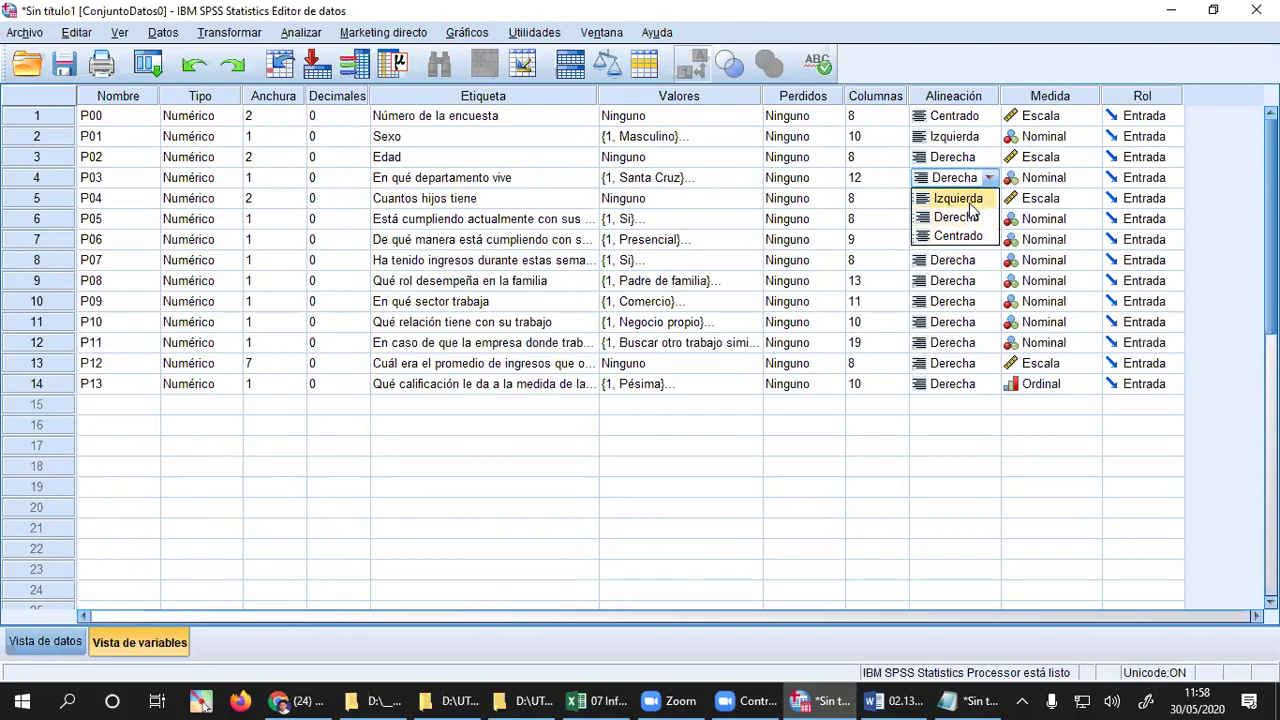
pyautogui.click(970, 204)
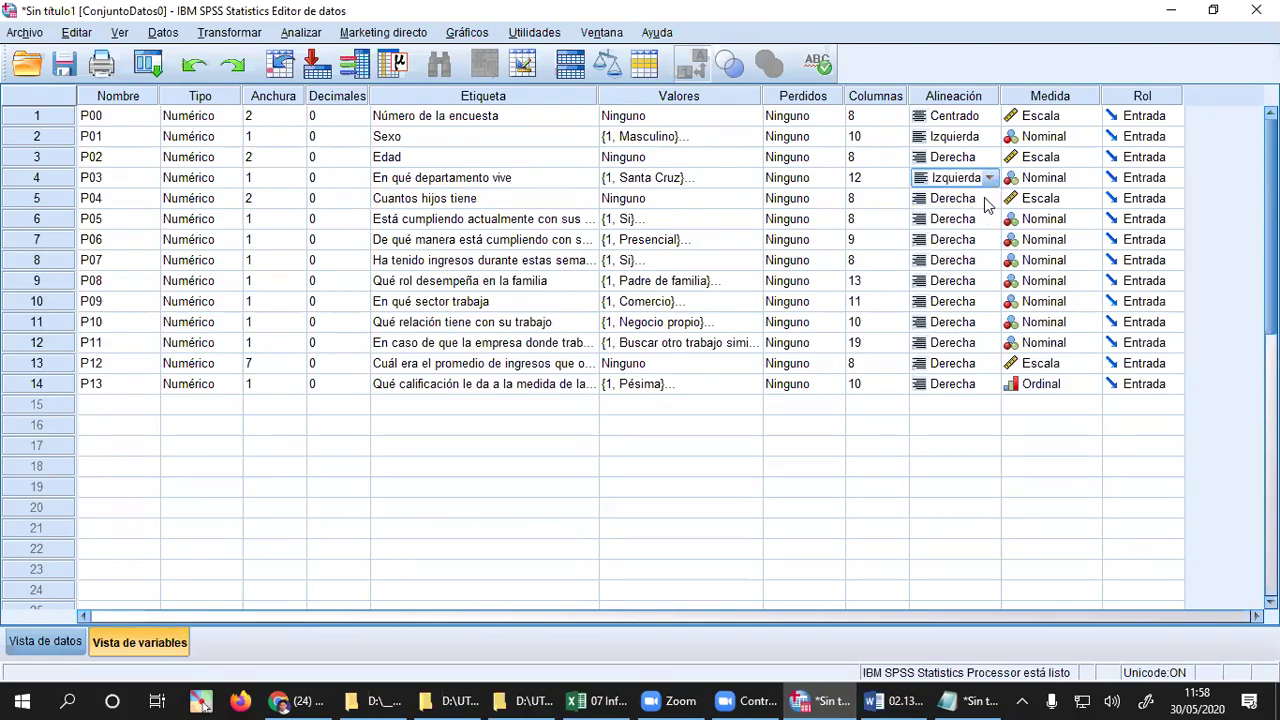
# - Set the alignment of variables P05 and P06 to Izquierda
pyautogui.click(985, 220)
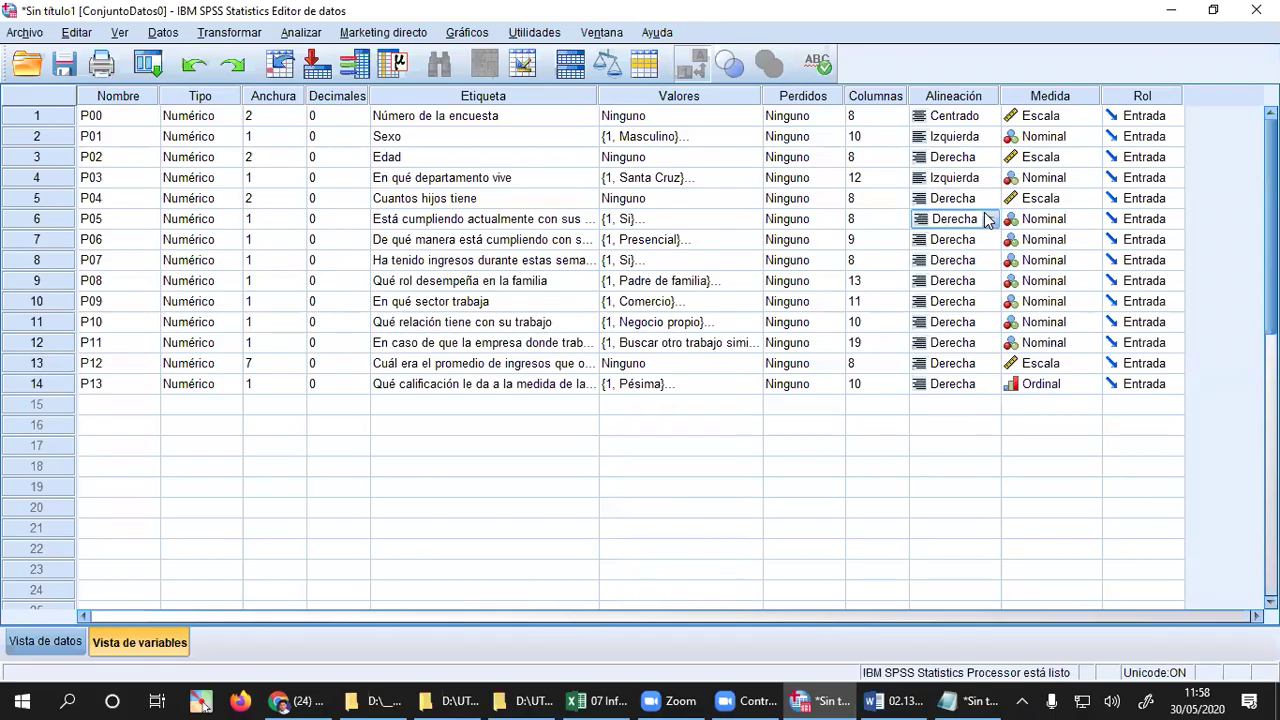
pyautogui.click(985, 220)
pyautogui.click(988, 219)
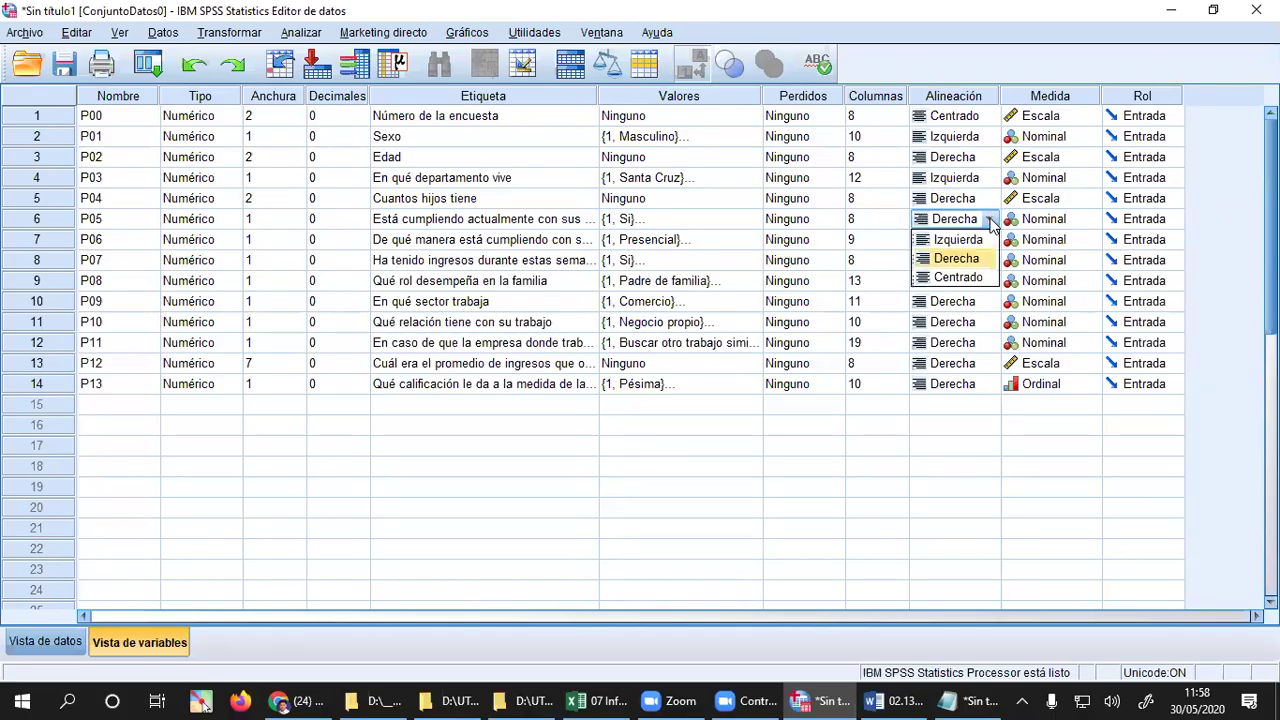
pyautogui.click(971, 242)
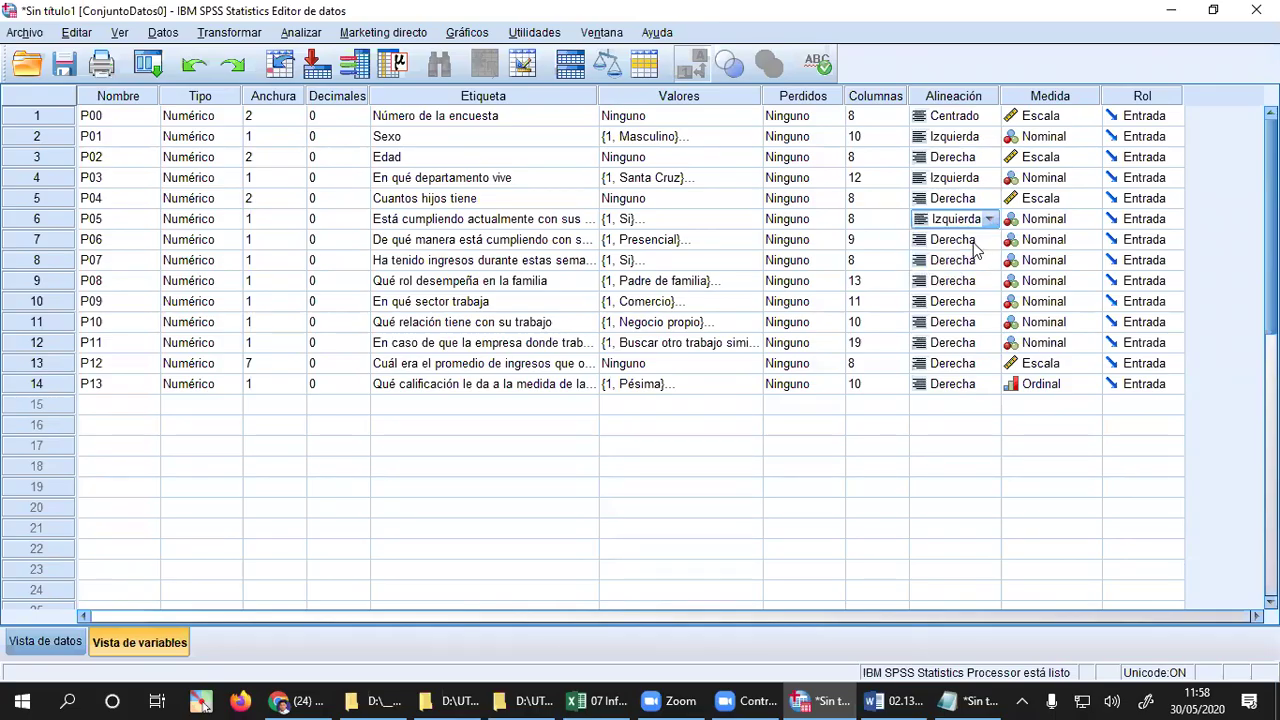
pyautogui.click(987, 248)
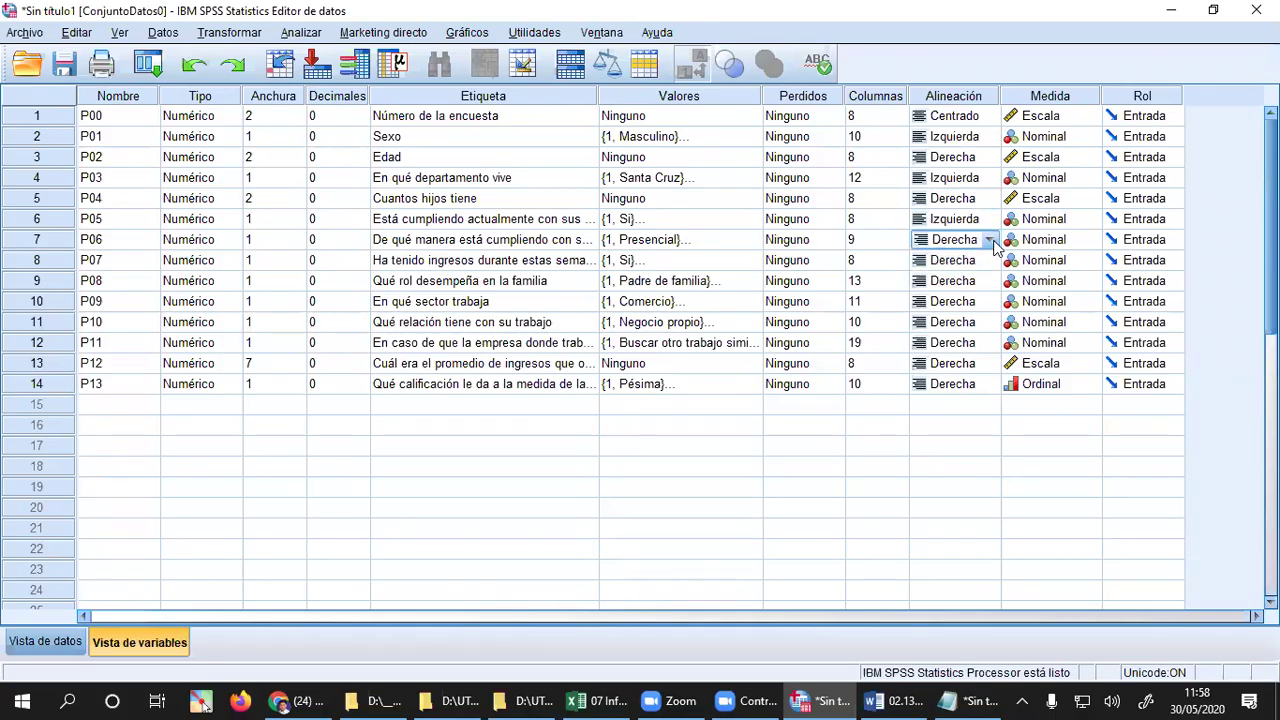
pyautogui.click(988, 241)
pyautogui.click(972, 263)
# - Set the alignment of variables P07 and P08 to Izquierda
pyautogui.click(980, 262)
pyautogui.click(989, 260)
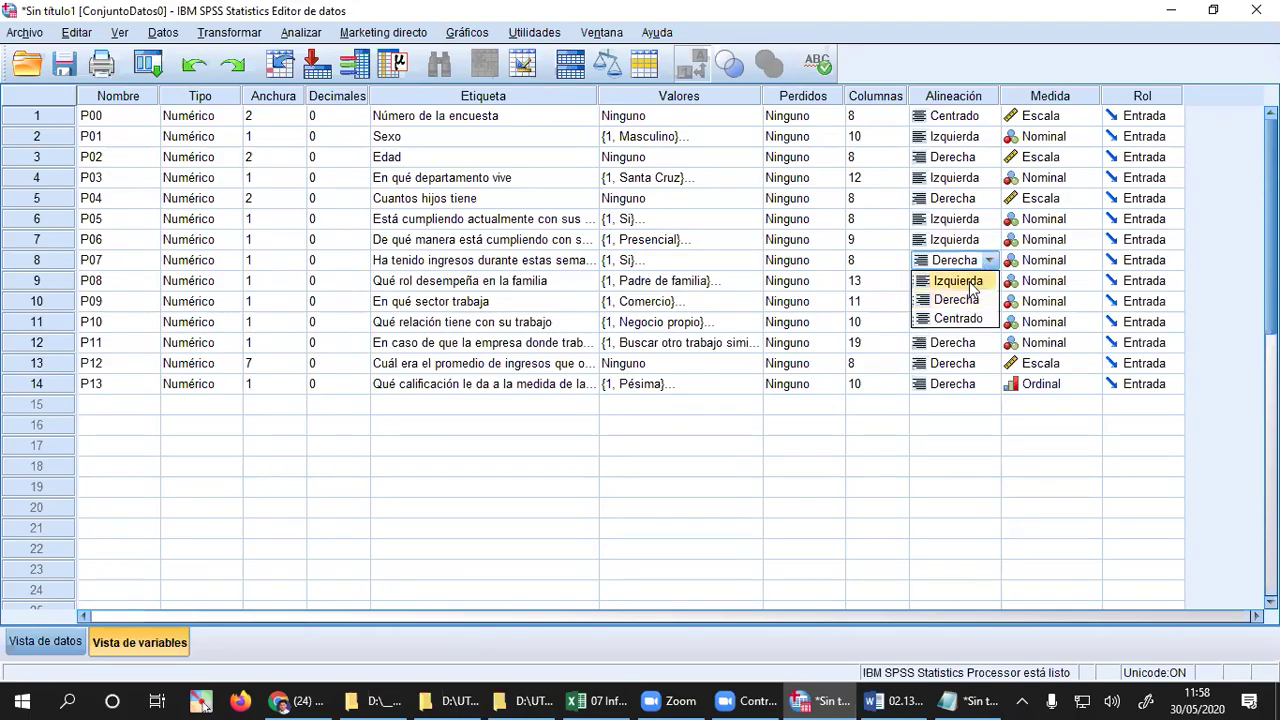
pyautogui.click(970, 282)
pyautogui.click(985, 281)
pyautogui.click(990, 282)
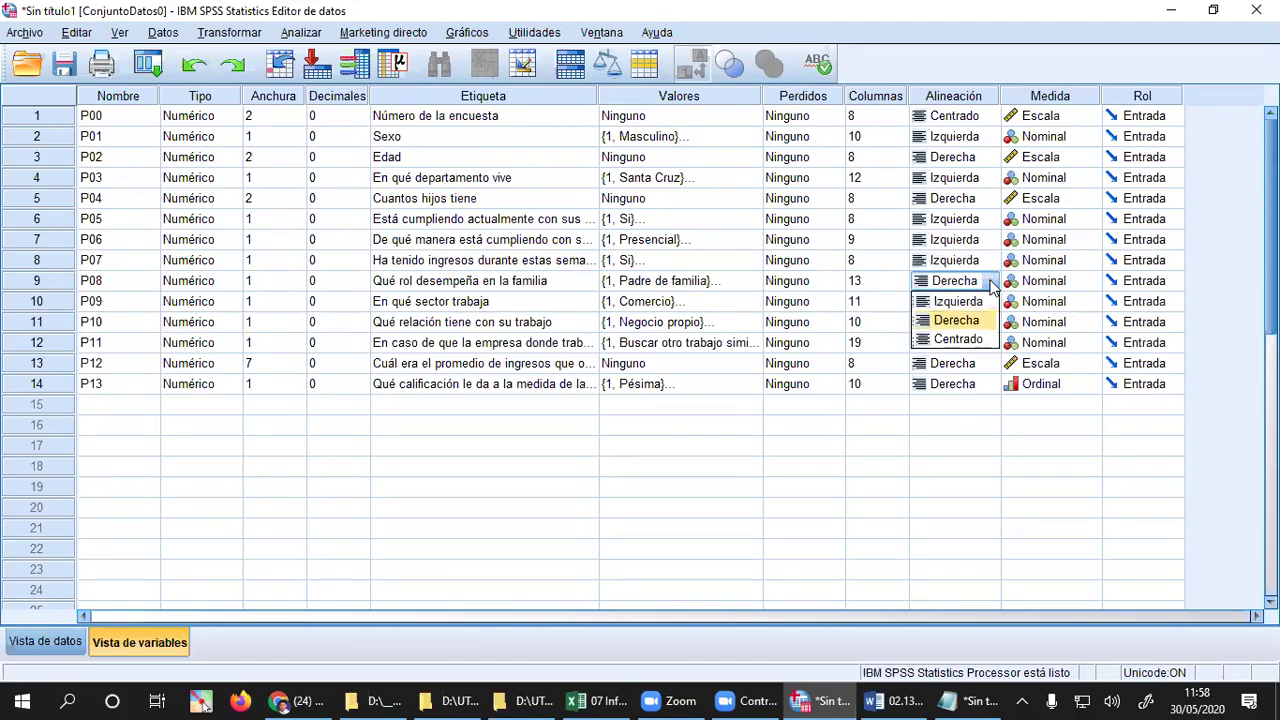
pyautogui.click(960, 301)
# - Set the alignment of variables P09 (work sector) and P10 (work relationship) to Izquierda
pyautogui.click(975, 302)
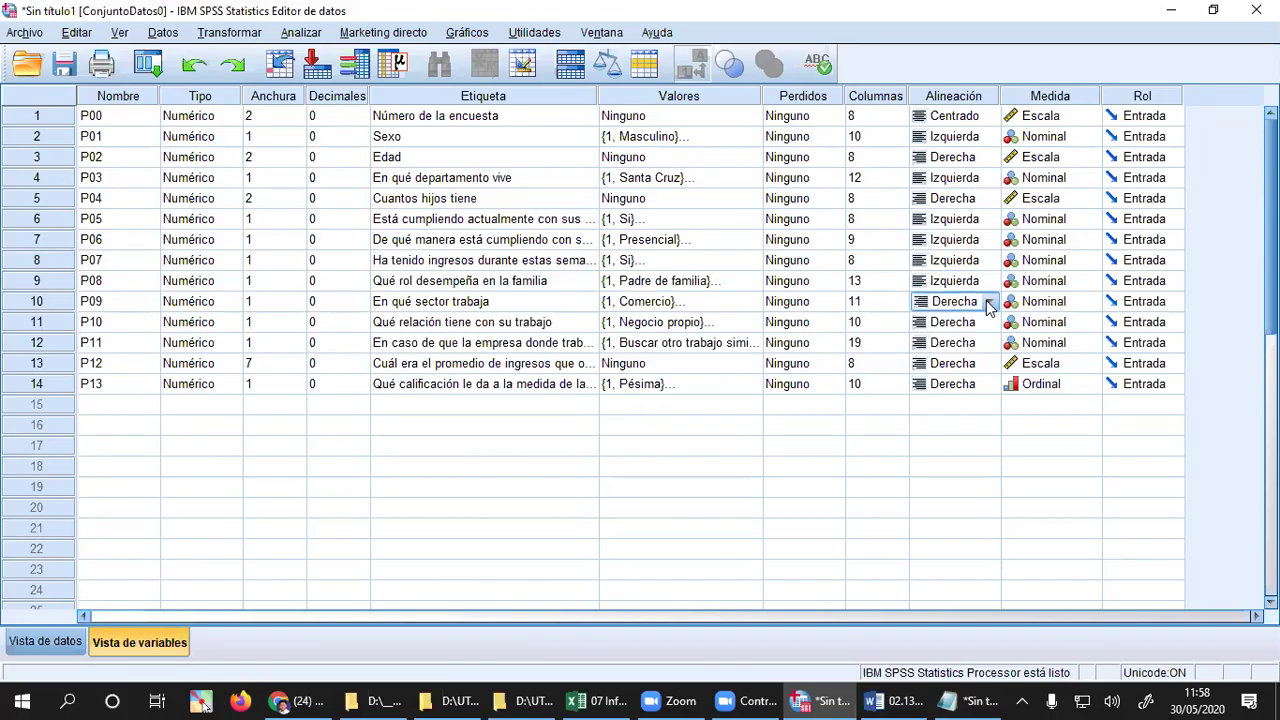
pyautogui.click(989, 302)
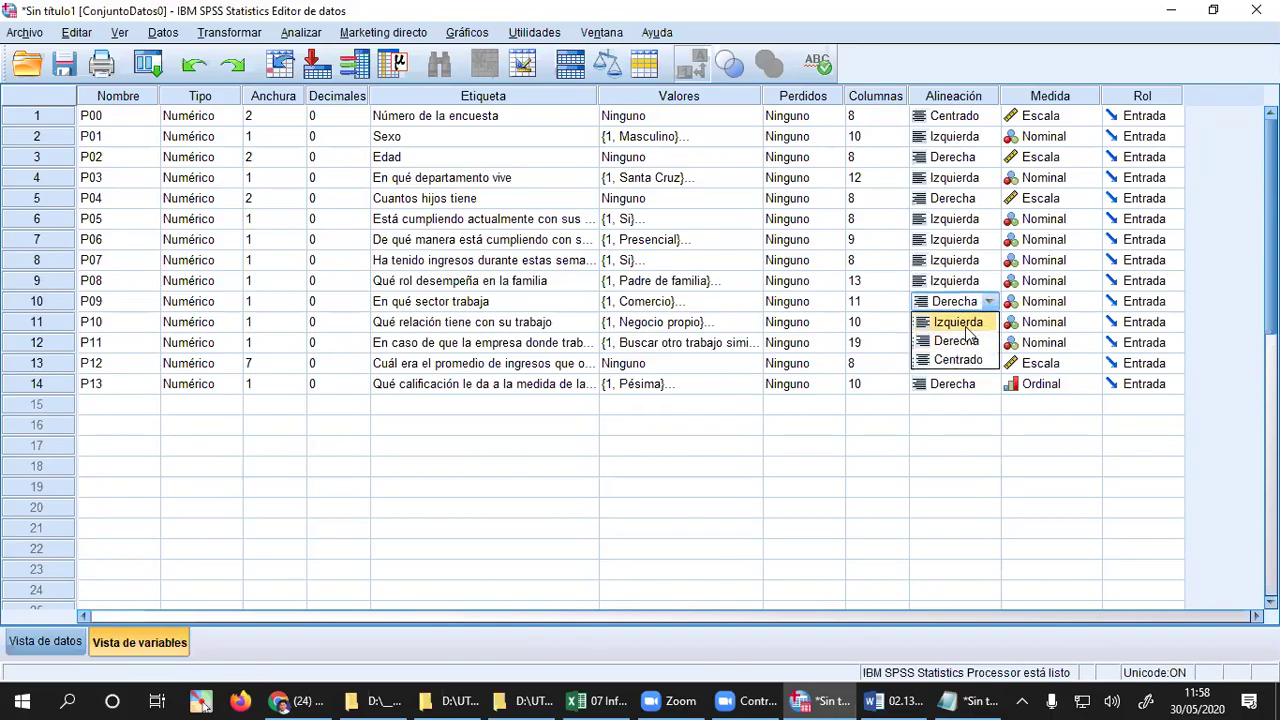
pyautogui.click(966, 326)
pyautogui.click(986, 323)
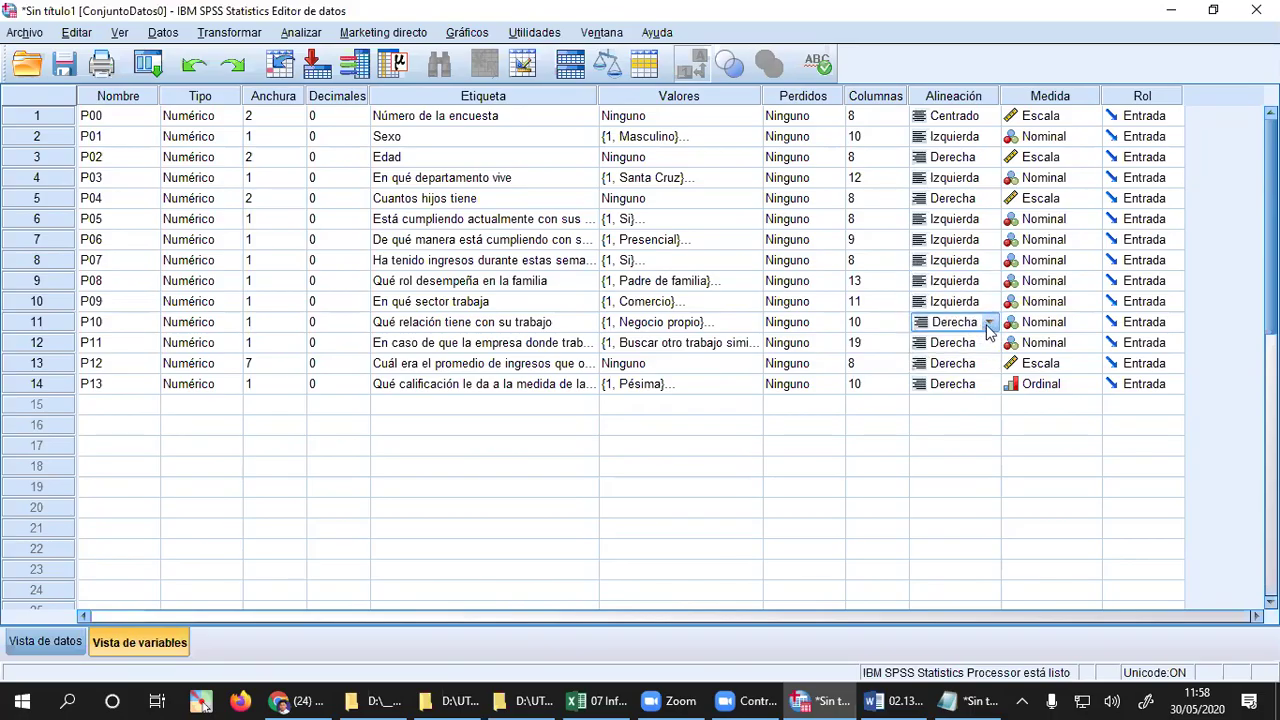
pyautogui.click(989, 322)
pyautogui.click(984, 342)
# - Set the alignment of variables P11 and P13 to Izquierda and return to the data view
pyautogui.click(986, 343)
pyautogui.click(989, 342)
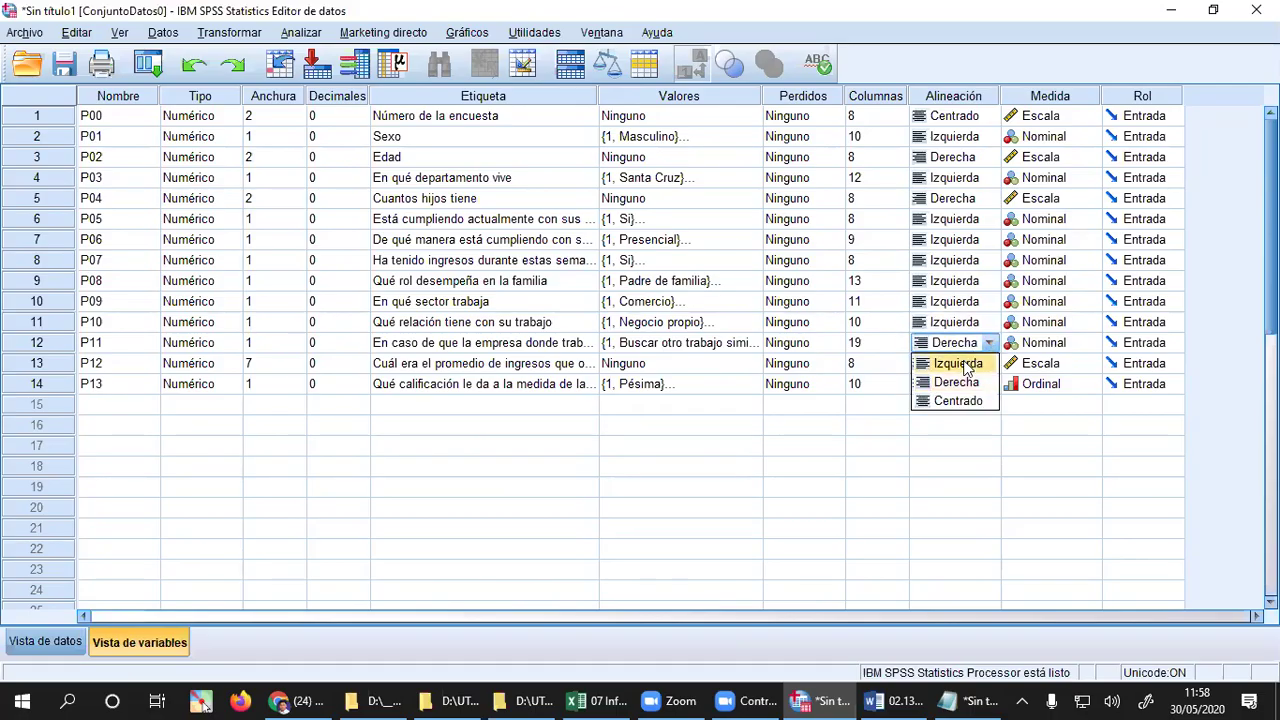
pyautogui.click(966, 366)
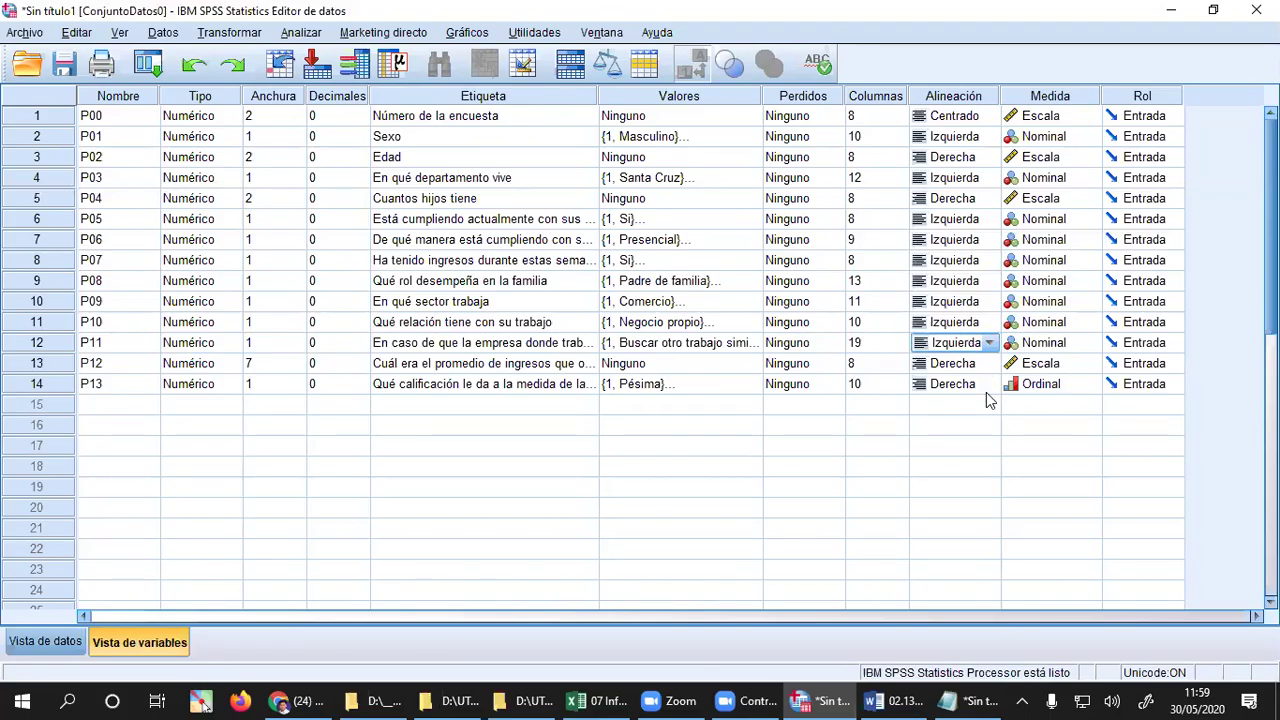
pyautogui.click(988, 390)
pyautogui.click(989, 385)
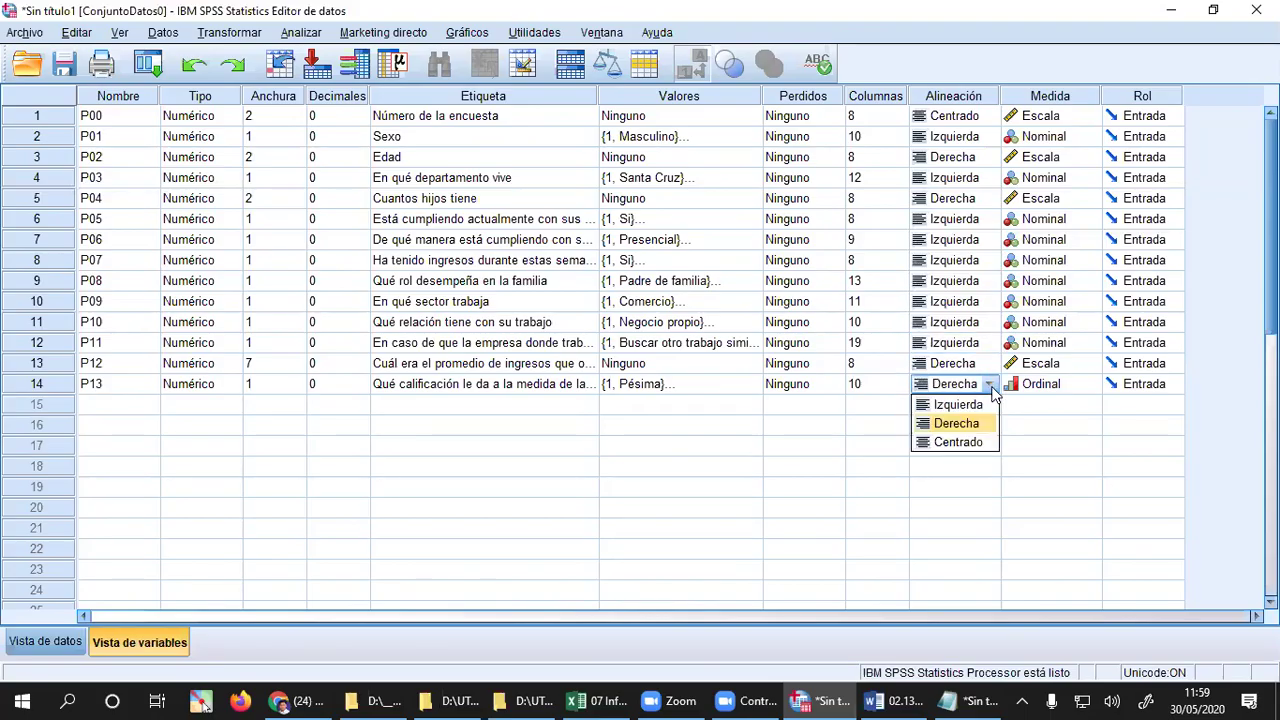
pyautogui.click(958, 405)
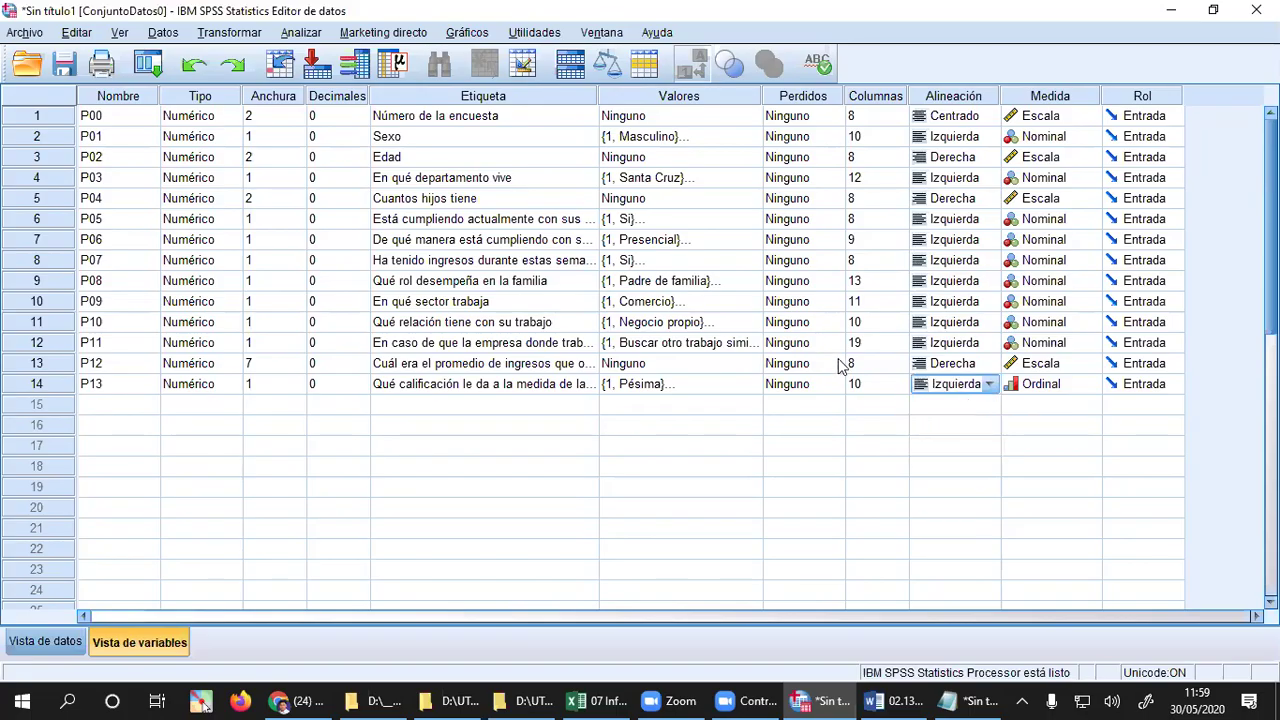
pyautogui.click(155, 424)
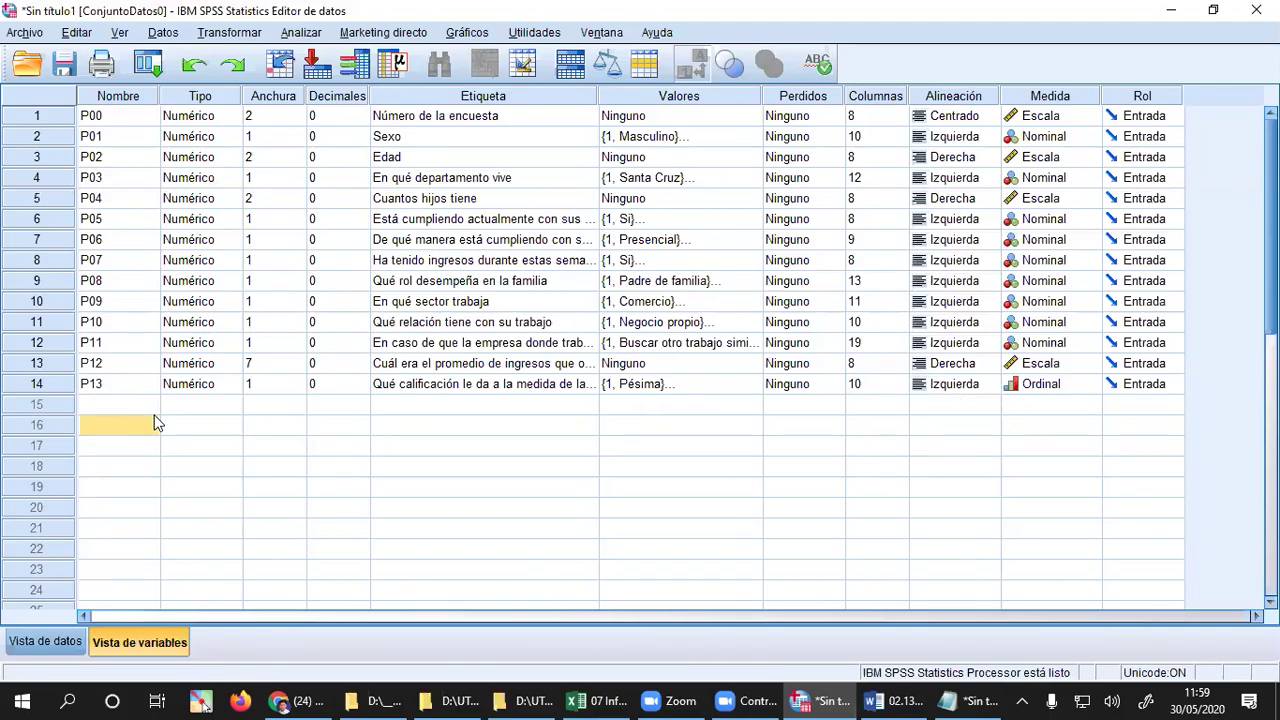
pyautogui.click(58, 640)
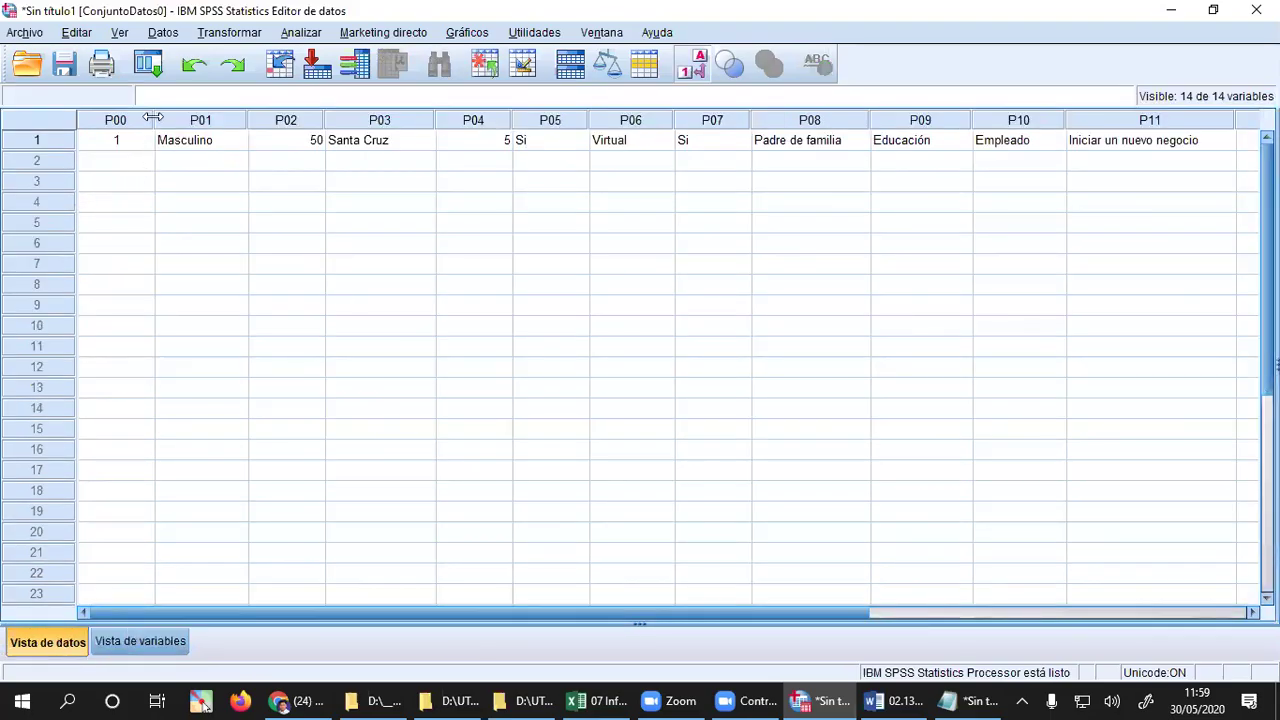
# - Narrow the data view columns P00, P01 and P03 to widths of about 5, 8 and 10
pyautogui.moveTo(153, 119); pyautogui.dragTo(127, 119)
pyautogui.moveTo(221, 120); pyautogui.dragTo(206, 120)
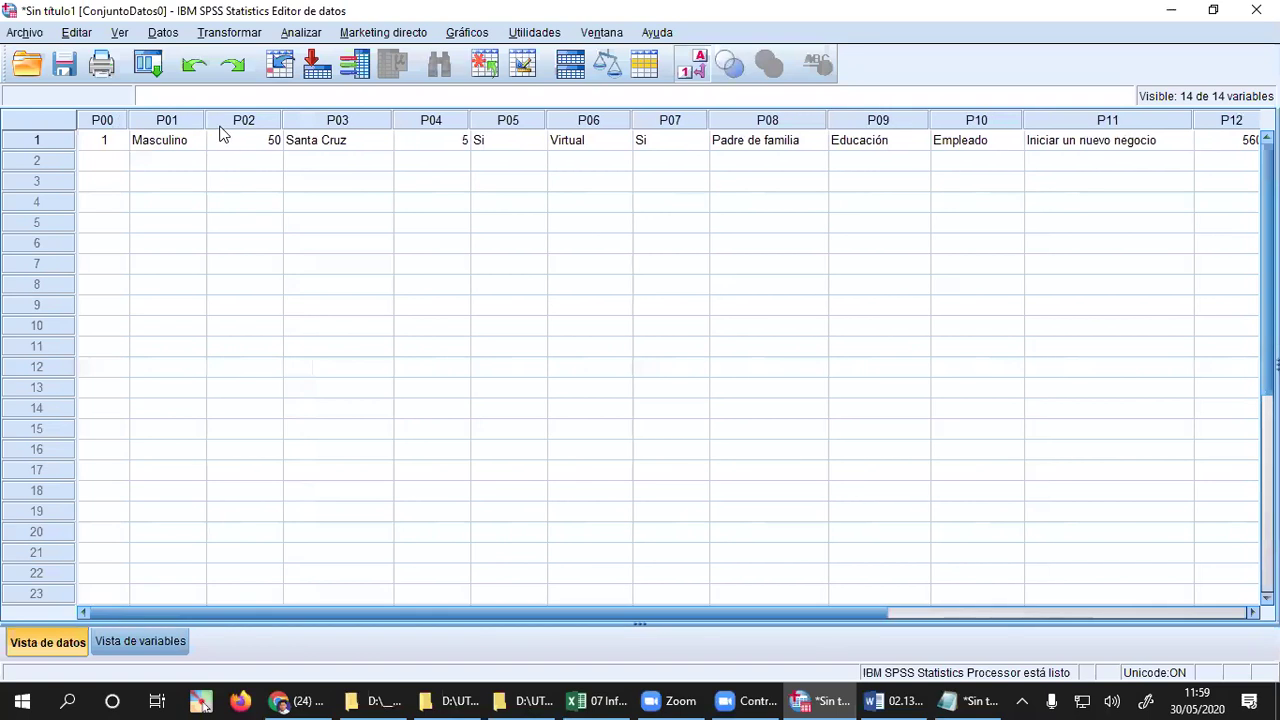
pyautogui.moveTo(393, 120); pyautogui.dragTo(376, 120)
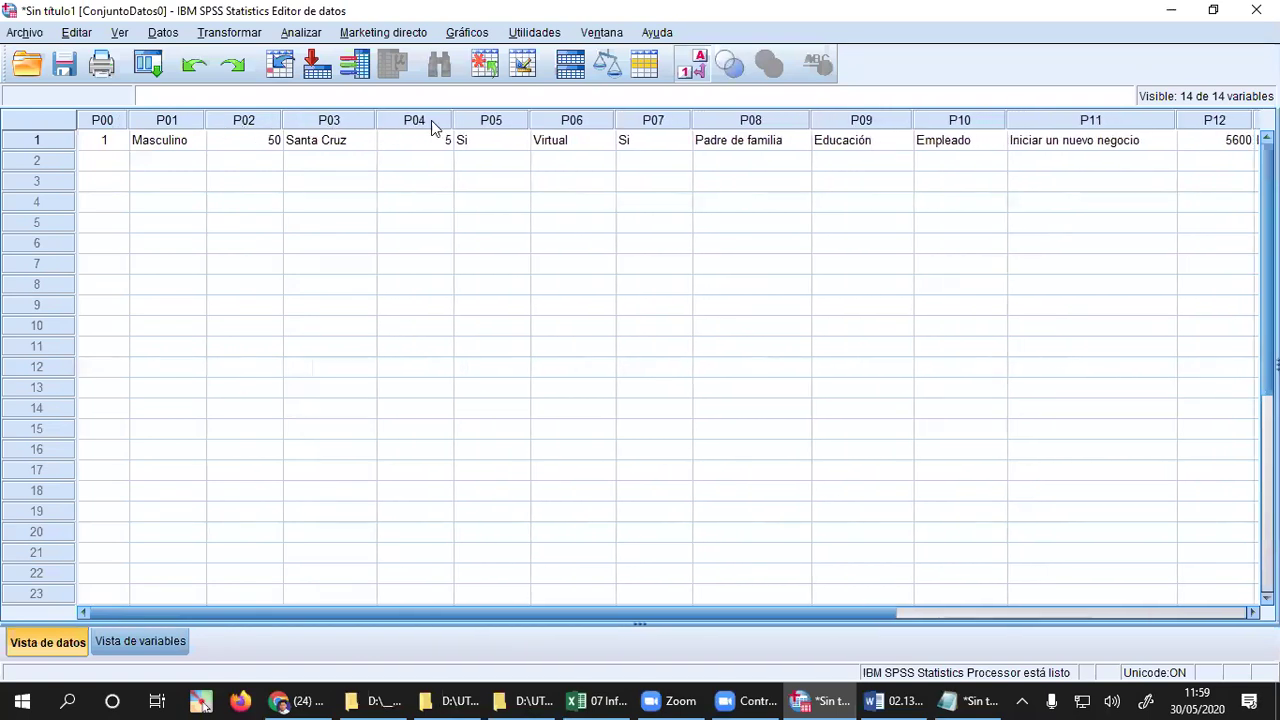
# - Set the alignment of variables P05 and P07 to Centrado and return to the data view
pyautogui.click(496, 142)
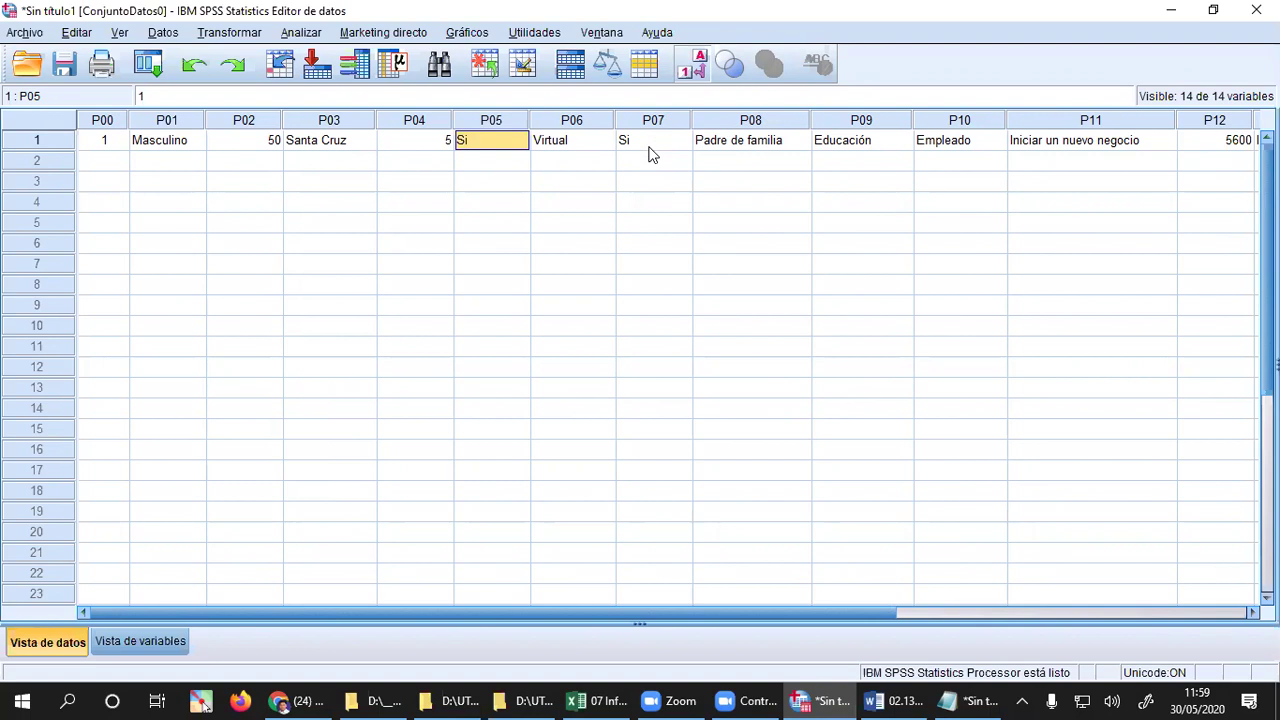
pyautogui.click(160, 643)
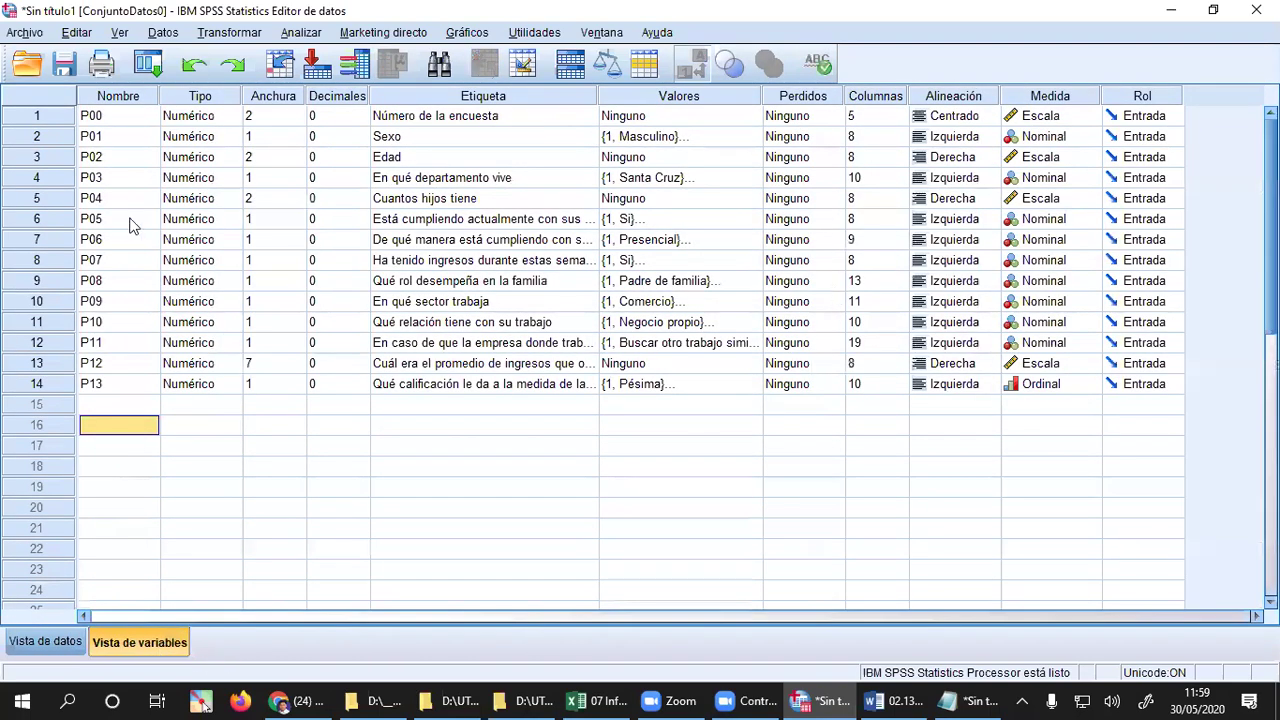
pyautogui.click(62, 226)
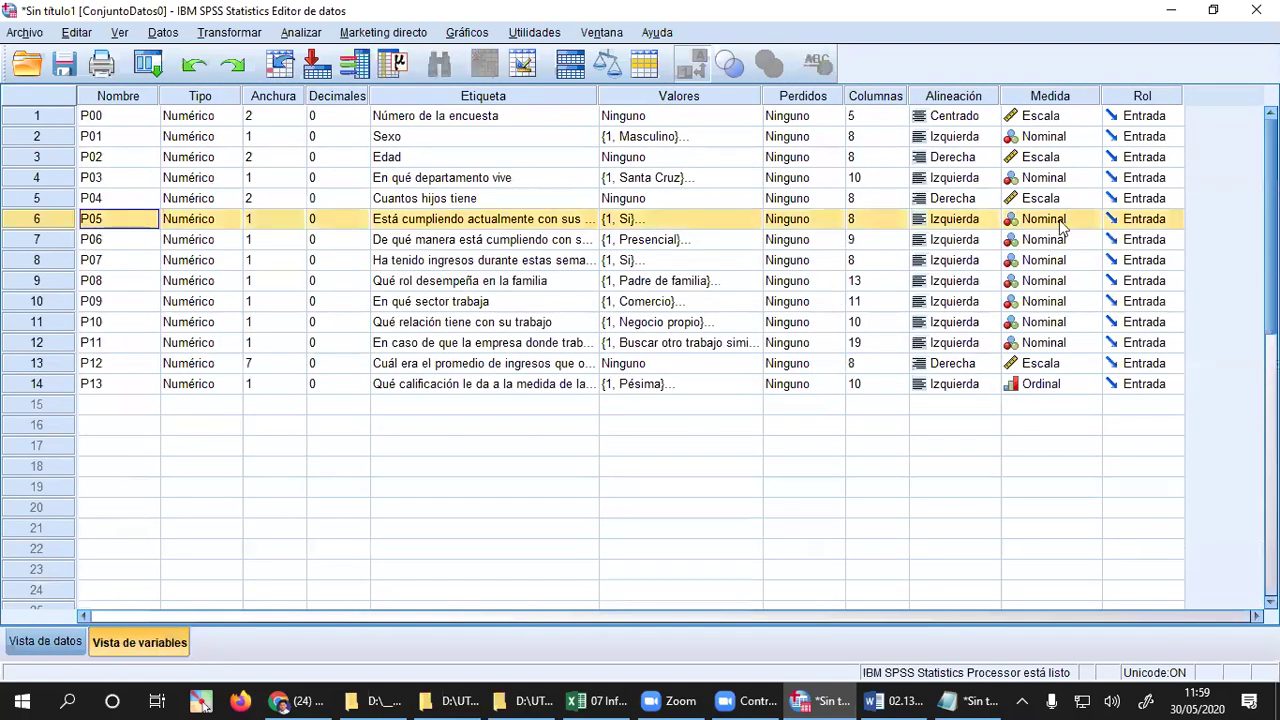
pyautogui.click(982, 226)
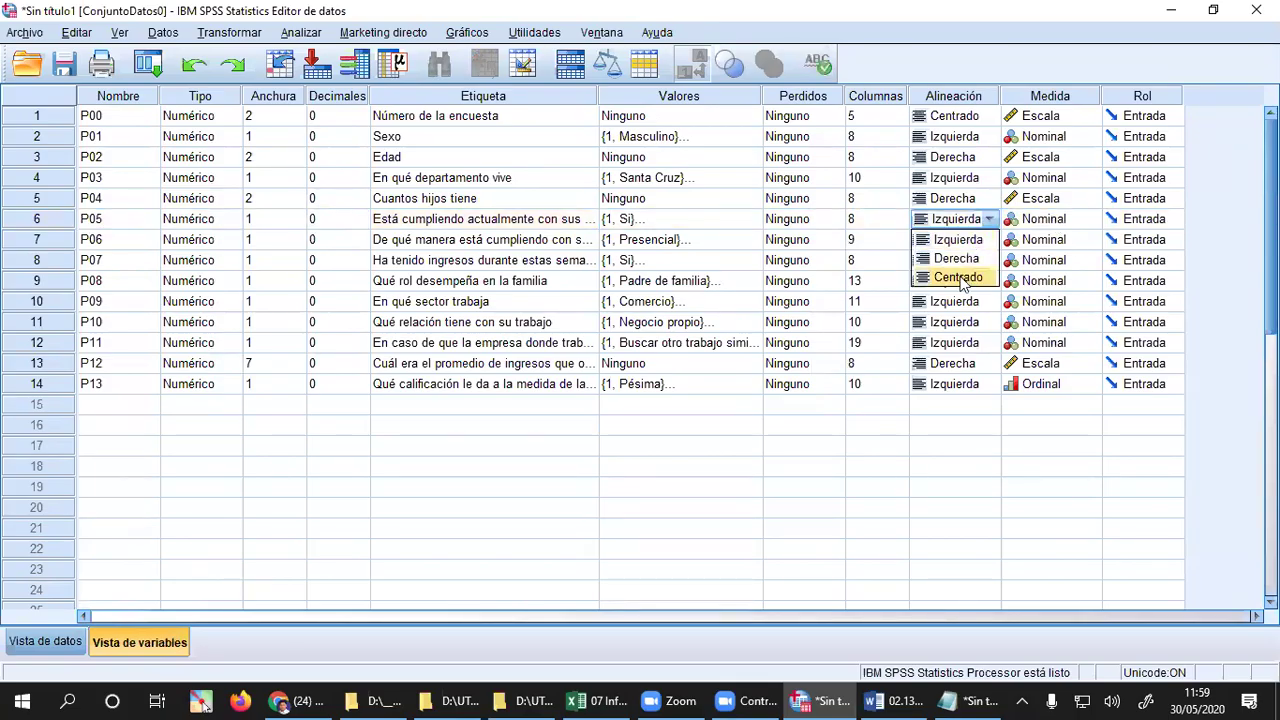
pyautogui.click(960, 277)
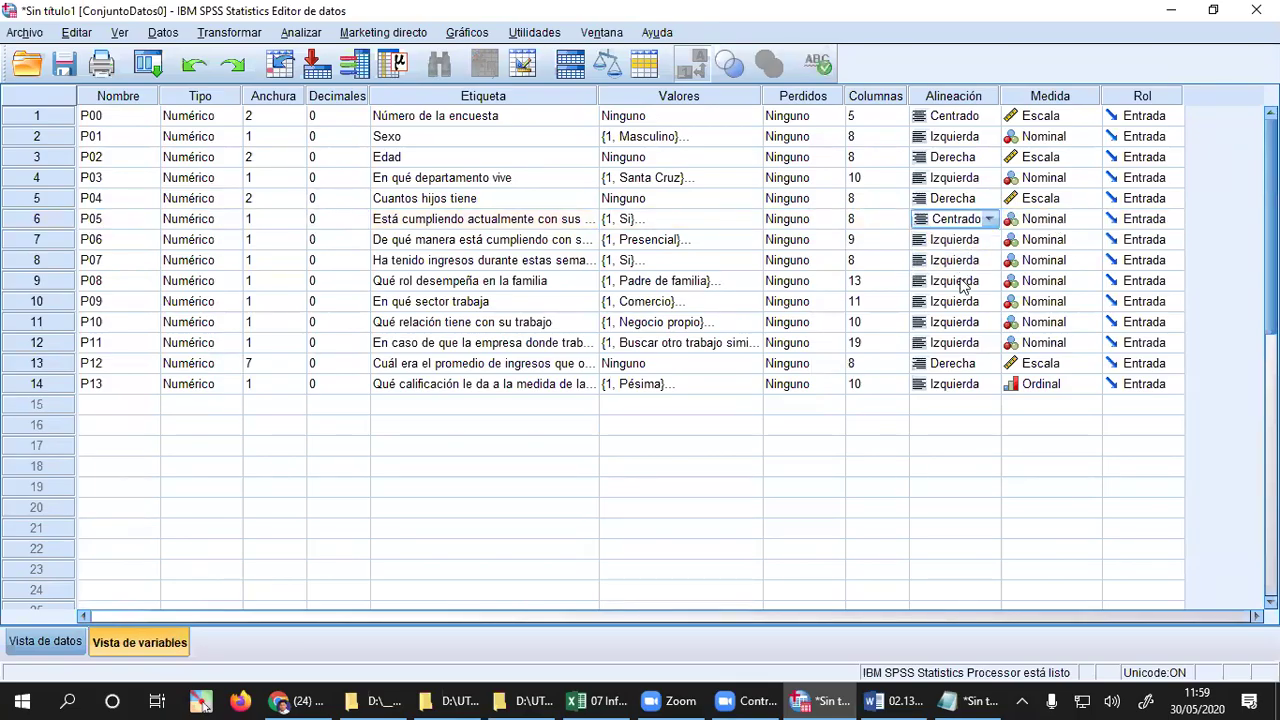
pyautogui.click(52, 262)
pyautogui.click(982, 262)
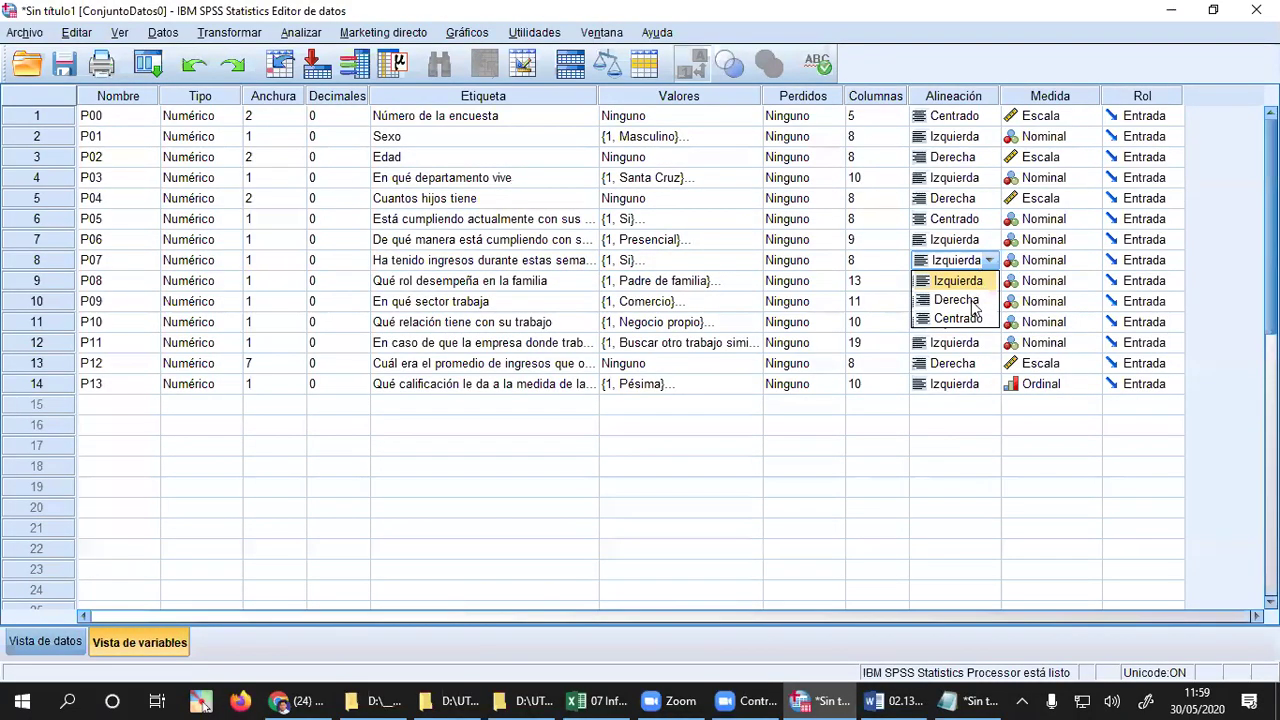
pyautogui.click(960, 319)
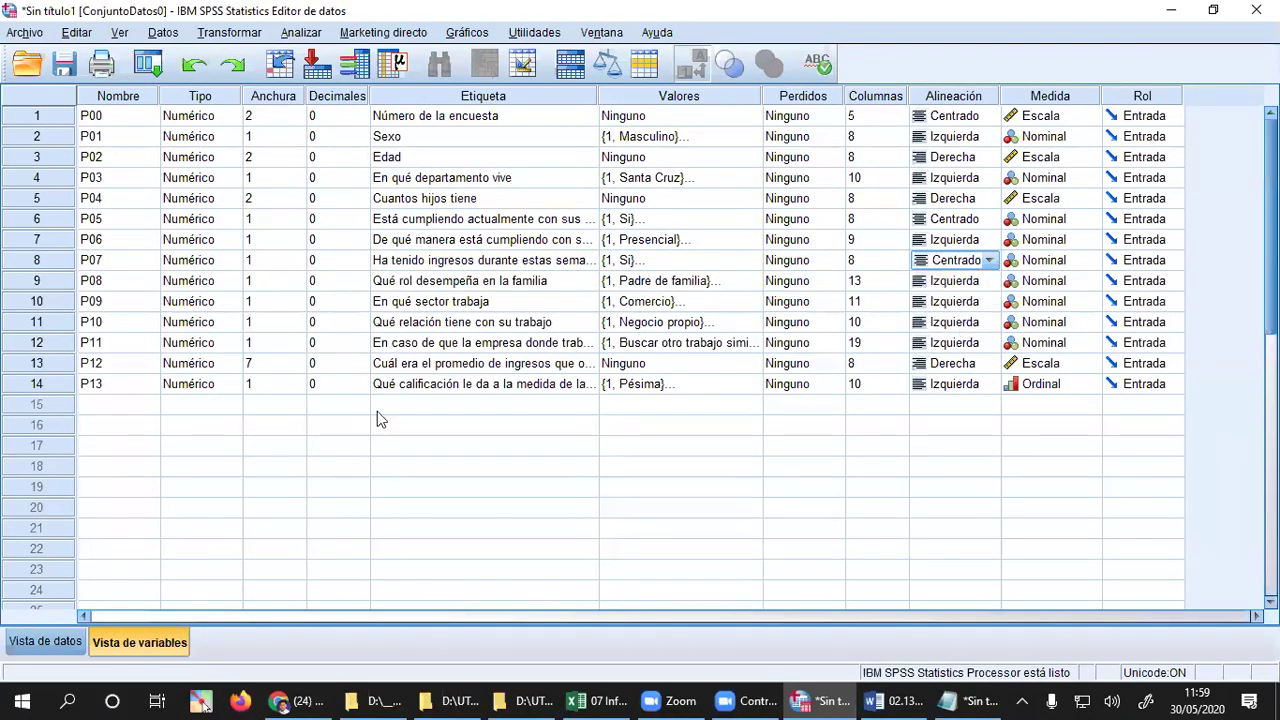
pyautogui.click(45, 641)
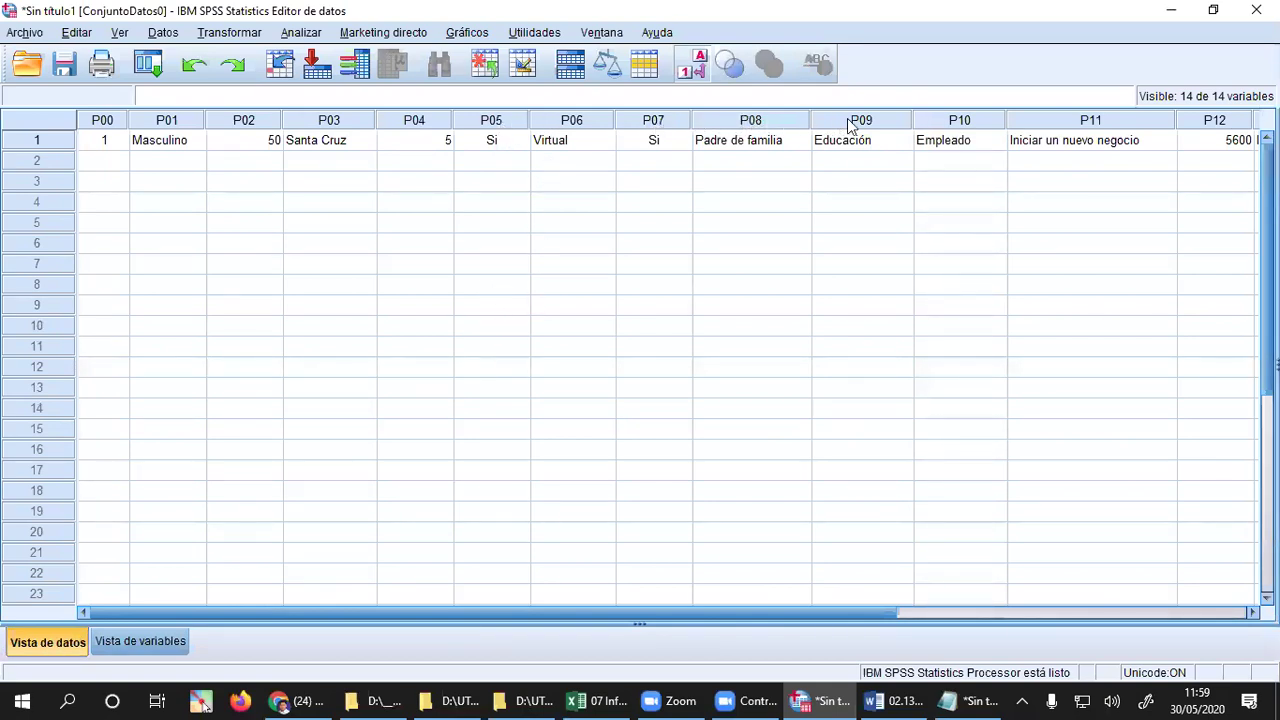
pyautogui.click(1035, 122)
pyautogui.moveTo(525, 612); pyautogui.dragTo(808, 565)
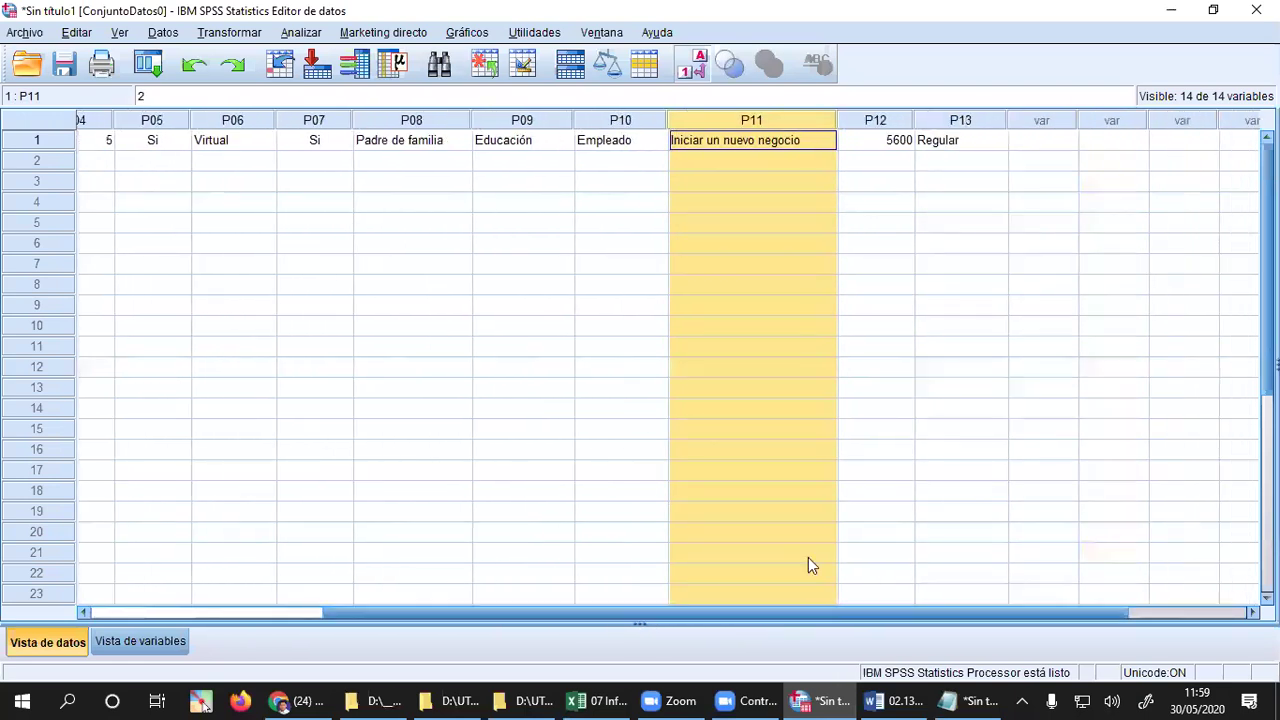
pyautogui.click(954, 142)
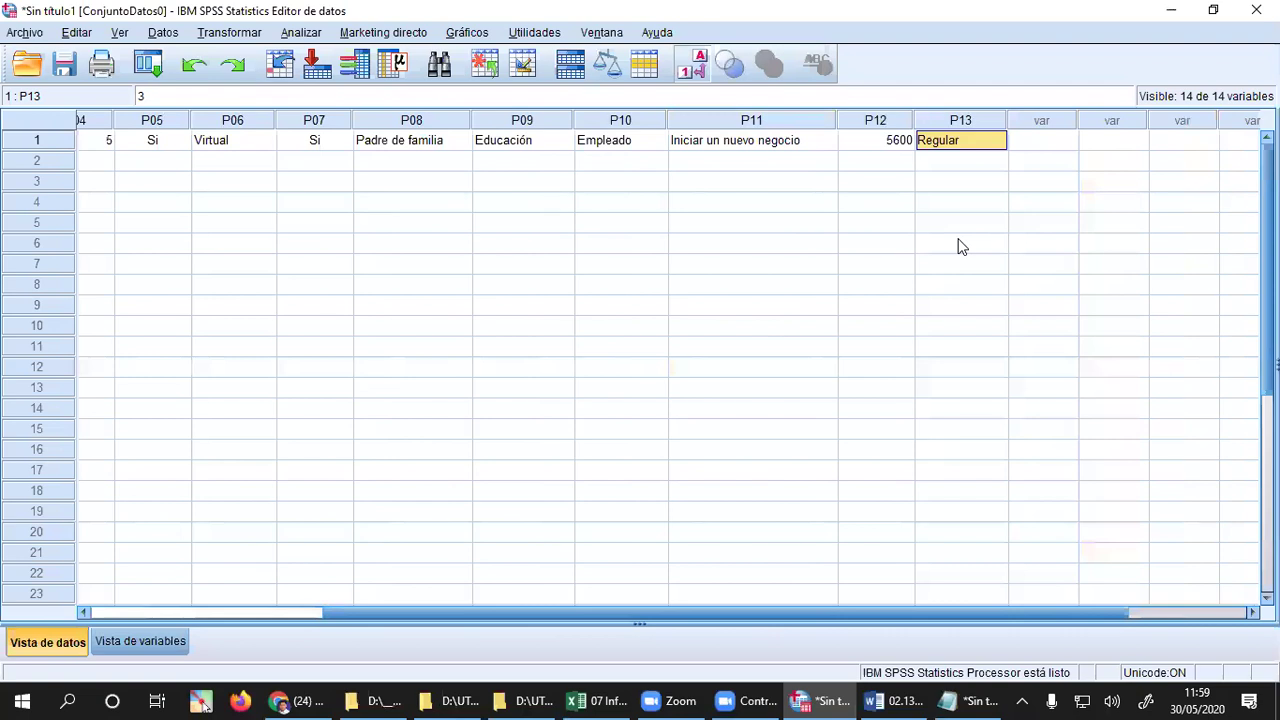
pyautogui.hotkey('ctrl', 'Home')
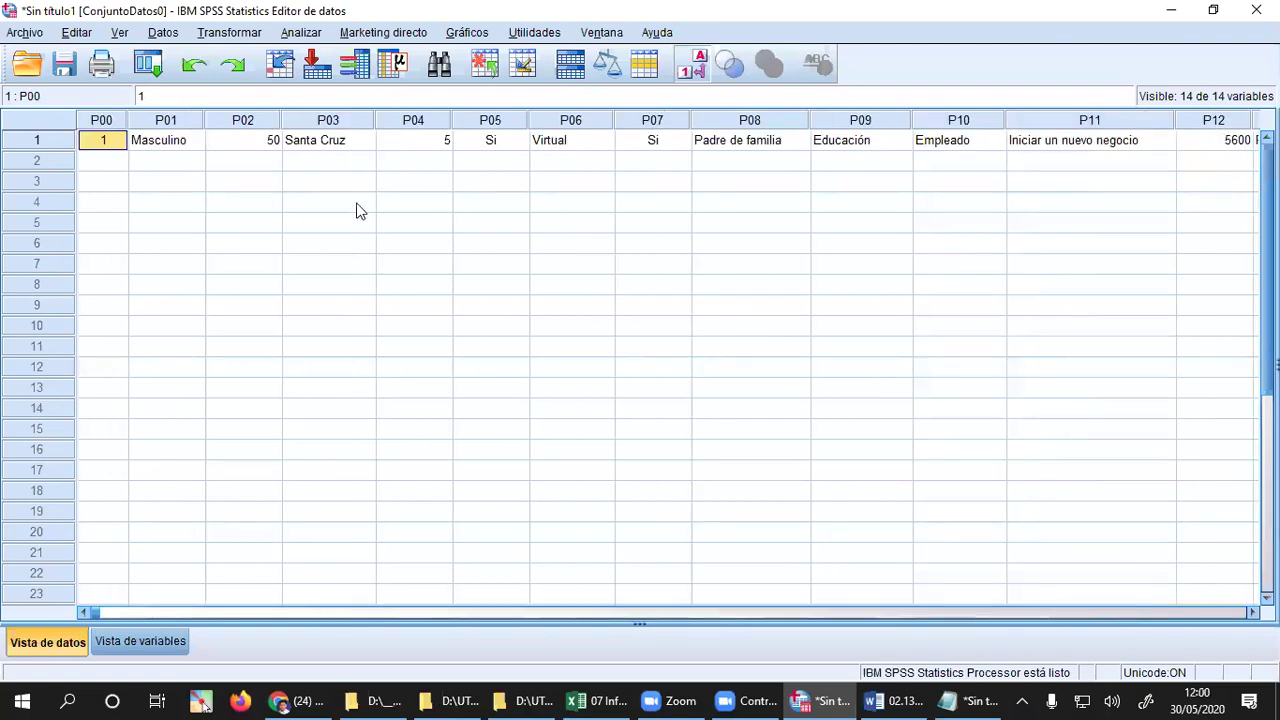
# - Start the second case with survey number 2 in P00 and the sex Femenino in P01
pyautogui.click(112, 162)
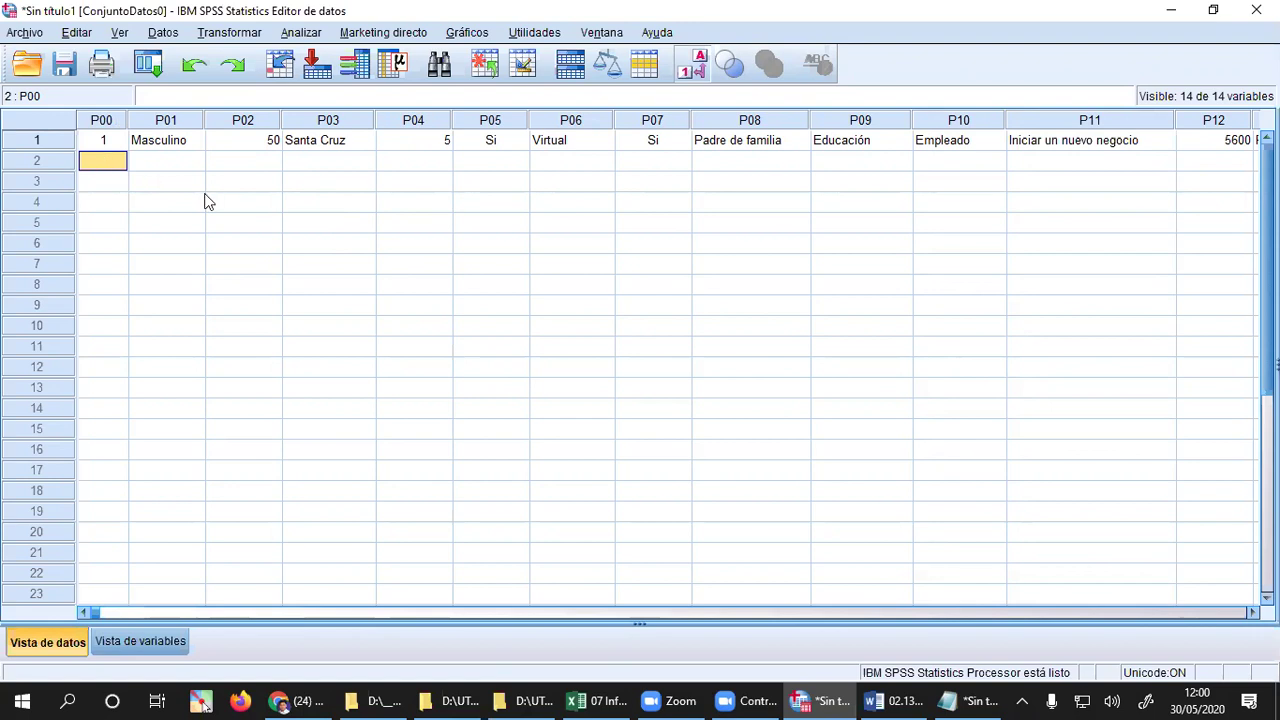
pyautogui.write('2')
pyautogui.press('Tab')
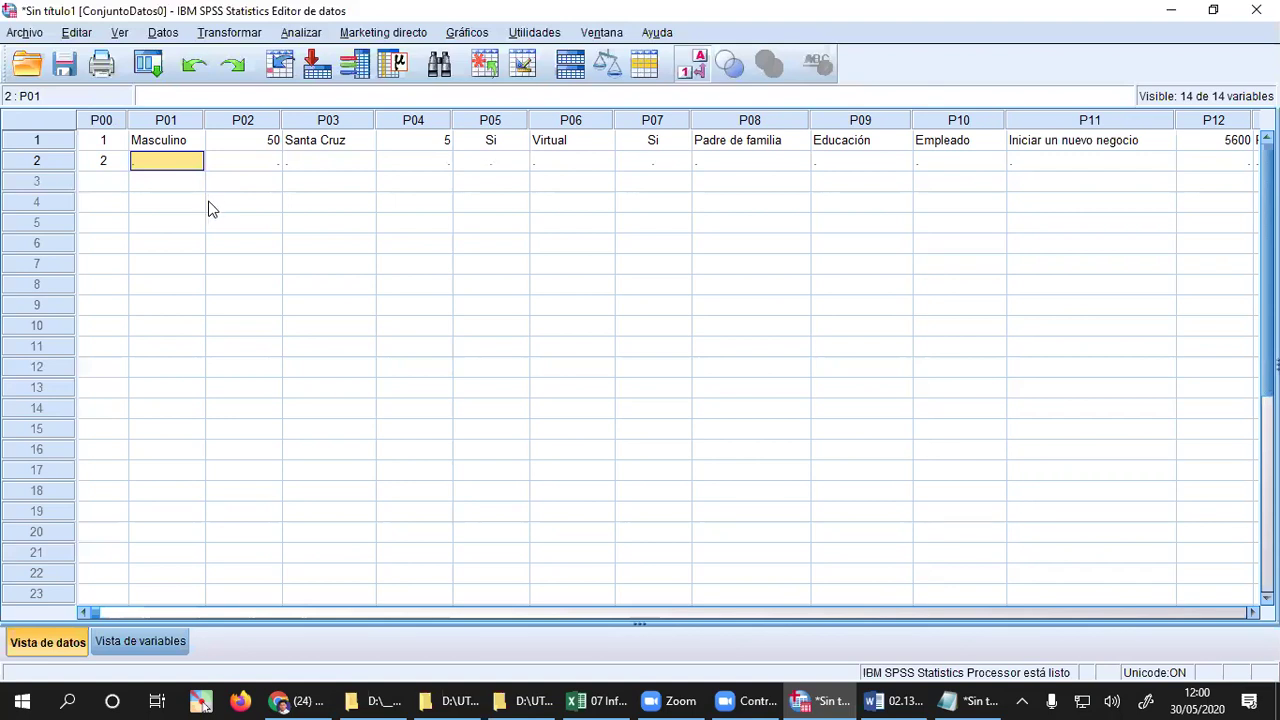
pyautogui.click(197, 162)
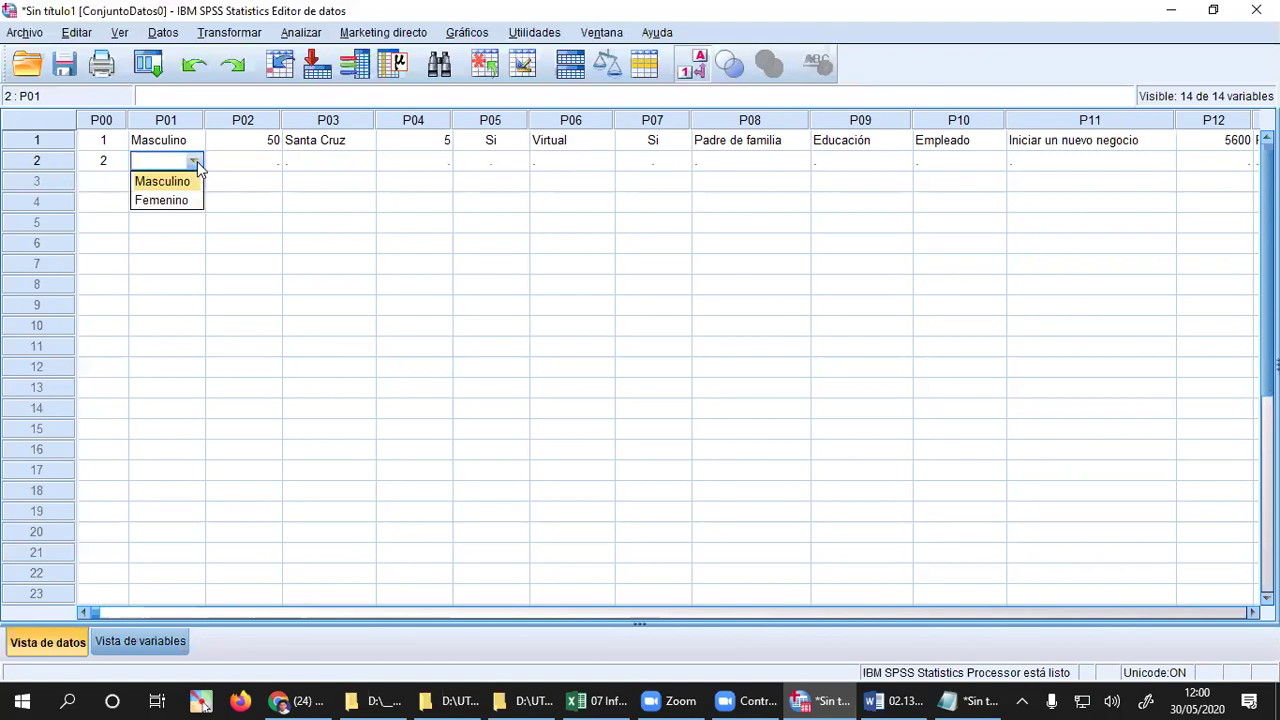
pyautogui.click(162, 200)
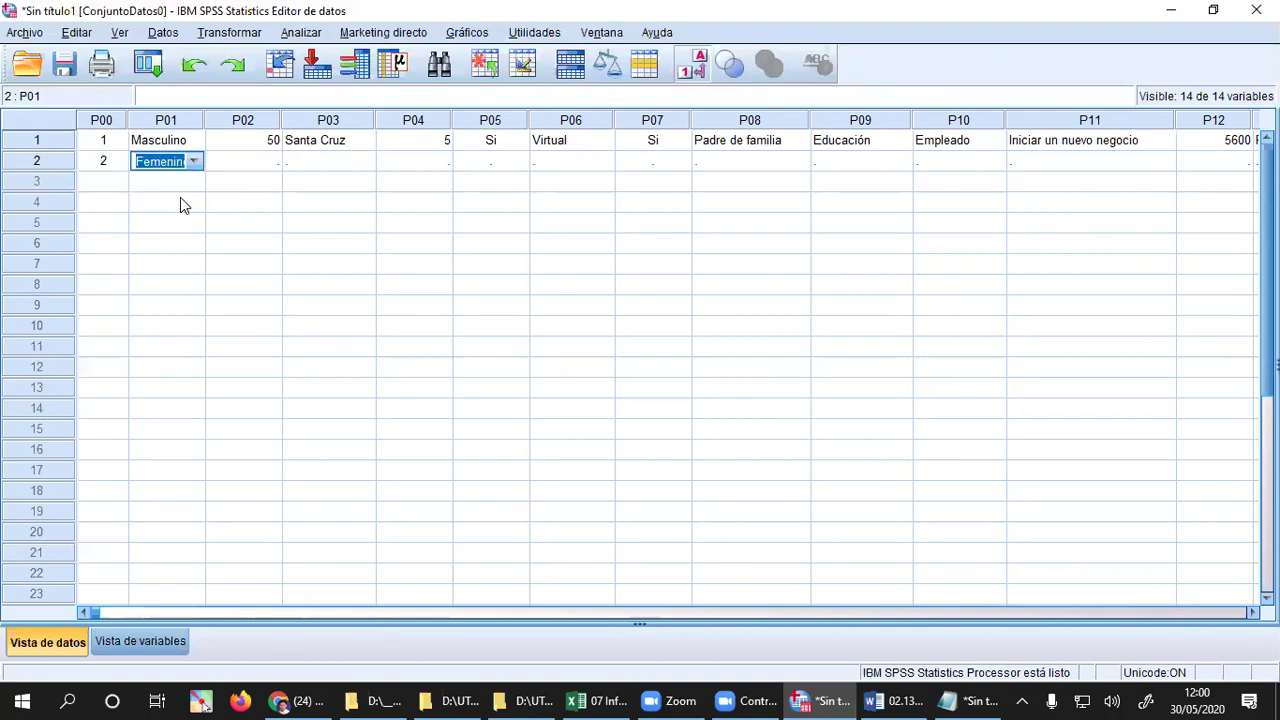
pyautogui.click(246, 166)
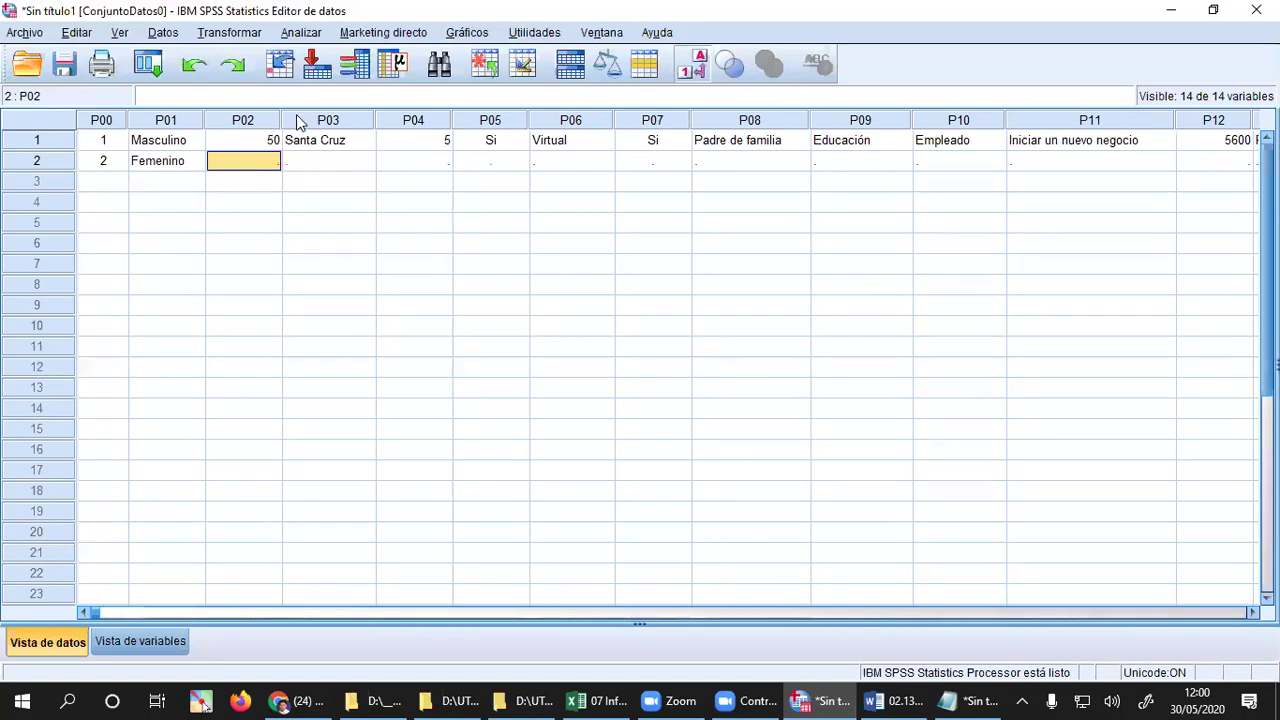
# - Show numeric codes instead of value labels and enter 35 as the second case's age in P02
pyautogui.click(692, 70)
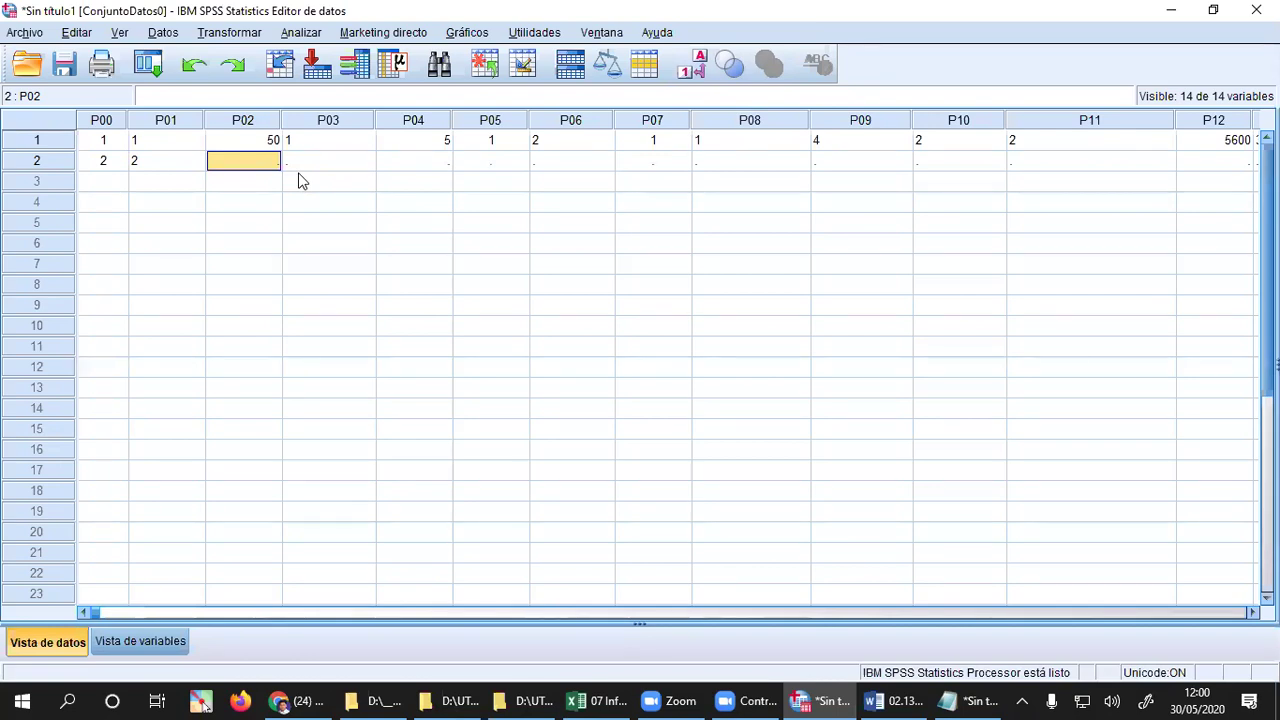
pyautogui.press('Left')
pyautogui.press('Left')
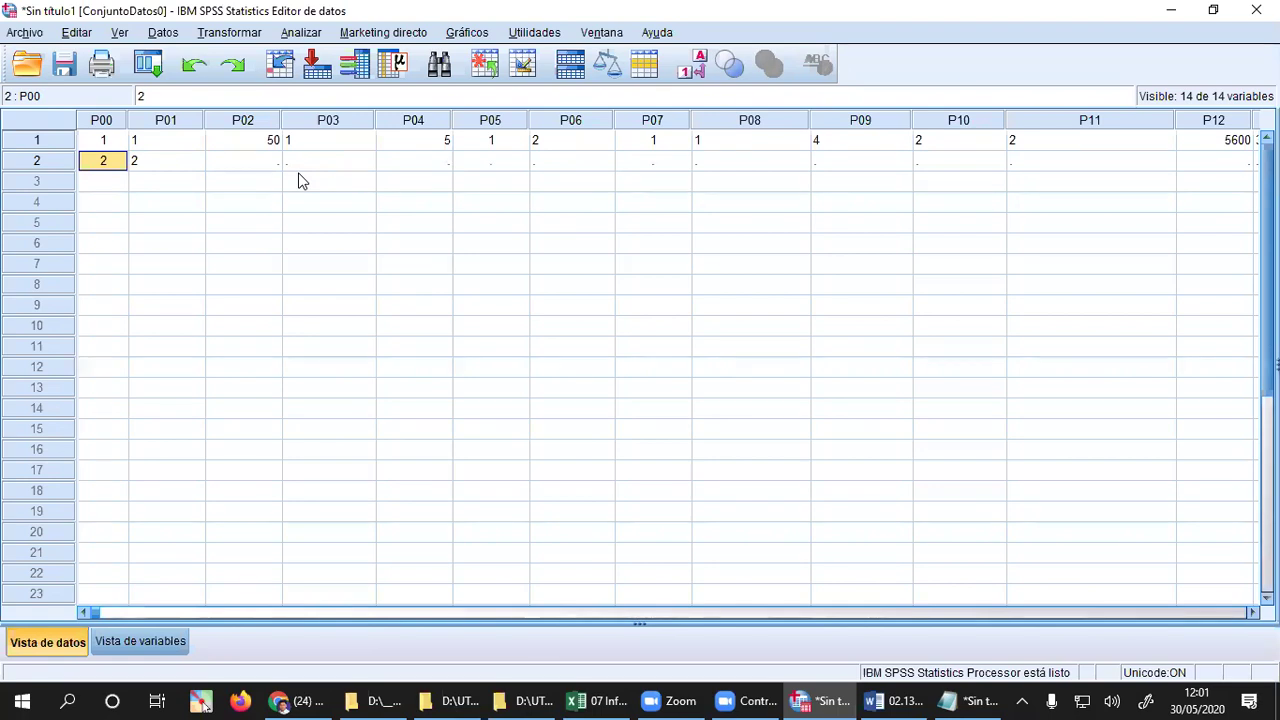
pyautogui.press('Right')
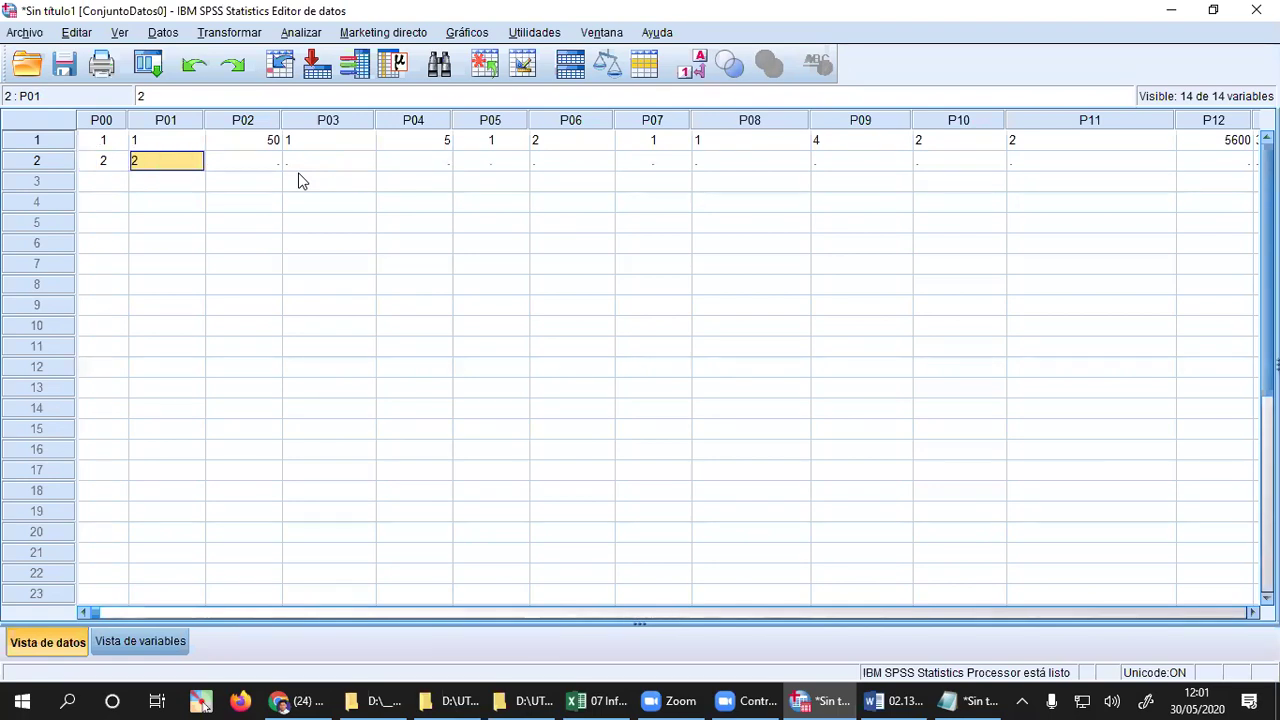
pyautogui.press('Right')
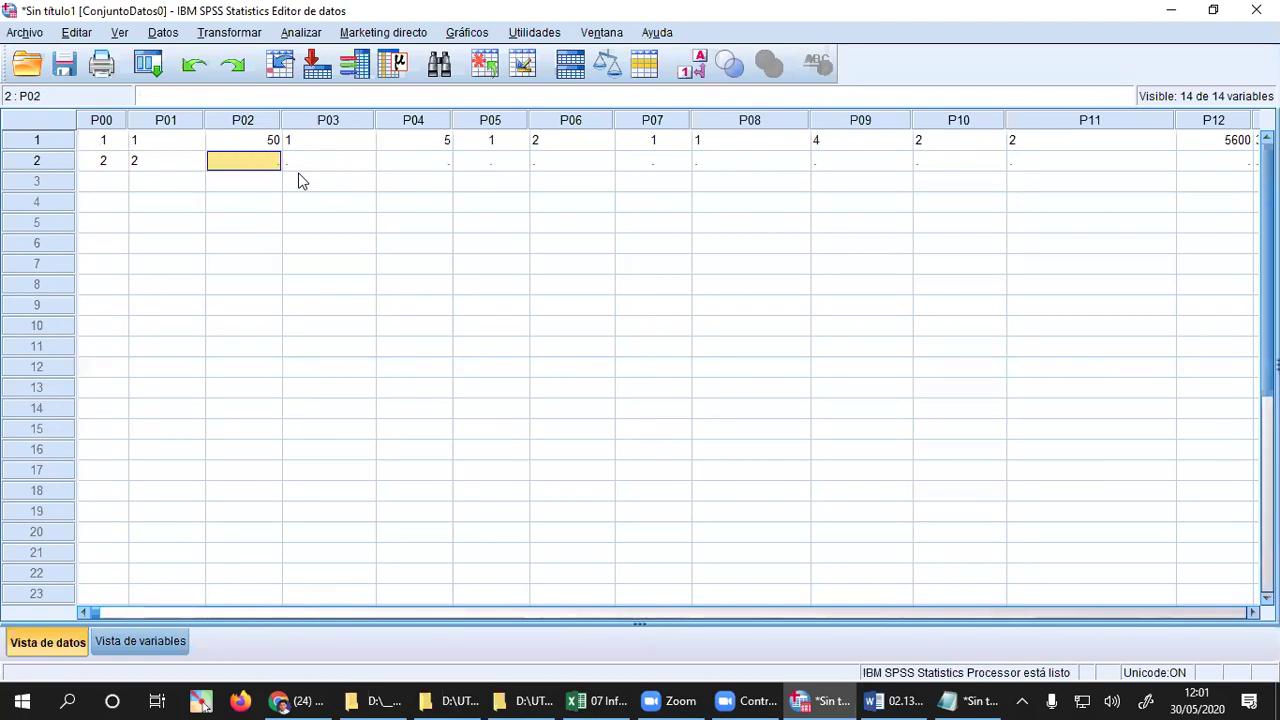
pyautogui.write('35')
pyautogui.press('Right')
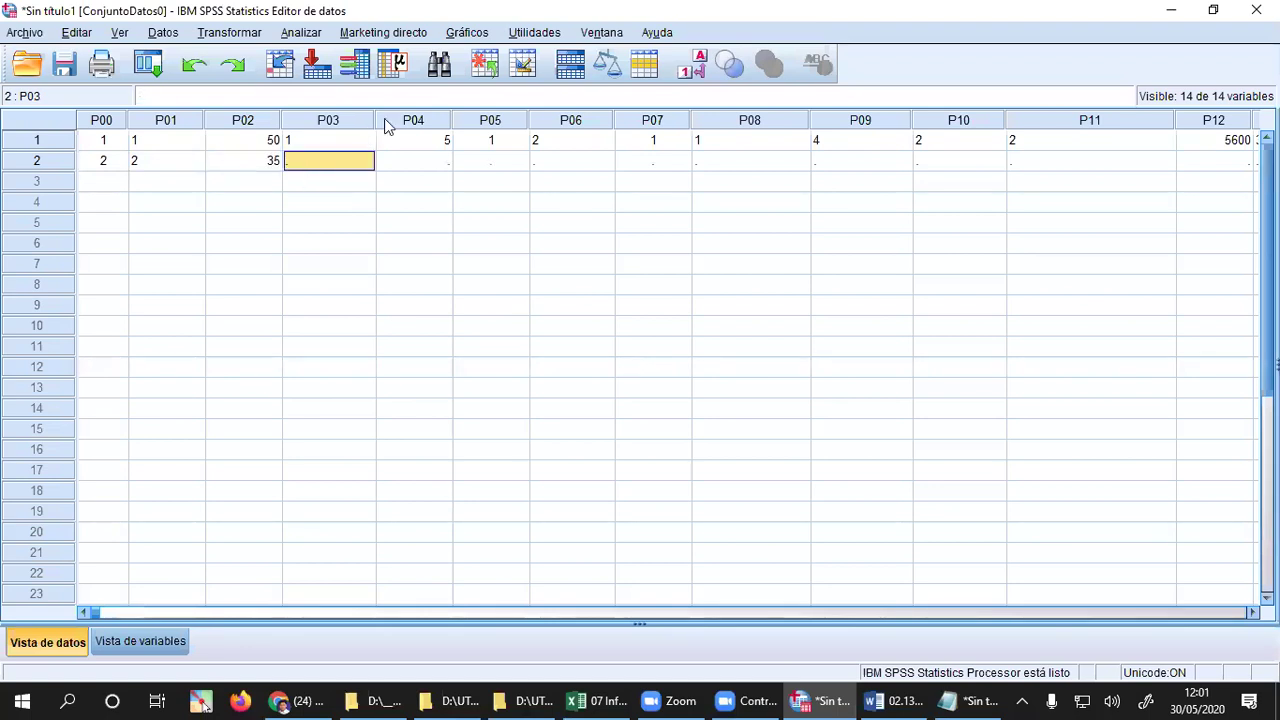
# - Enter 2 for P03 and 3 for P04 in the second case
pyautogui.click(369, 147)
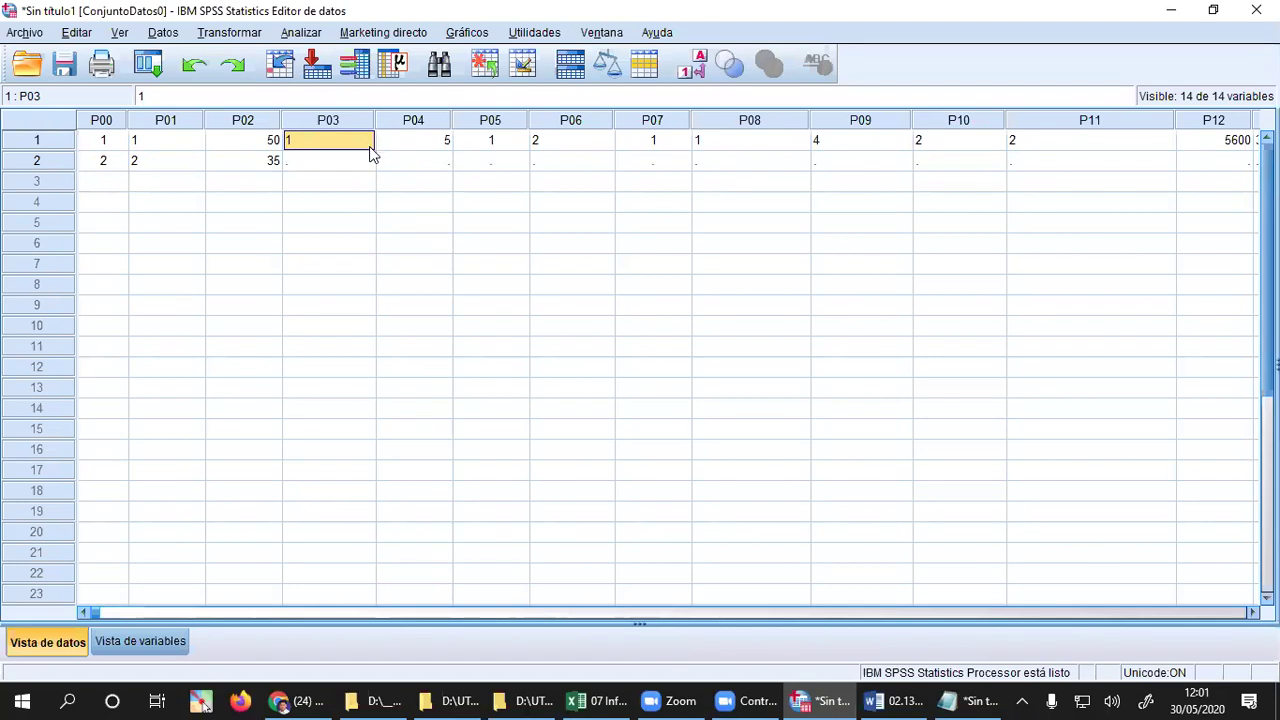
pyautogui.click(345, 165)
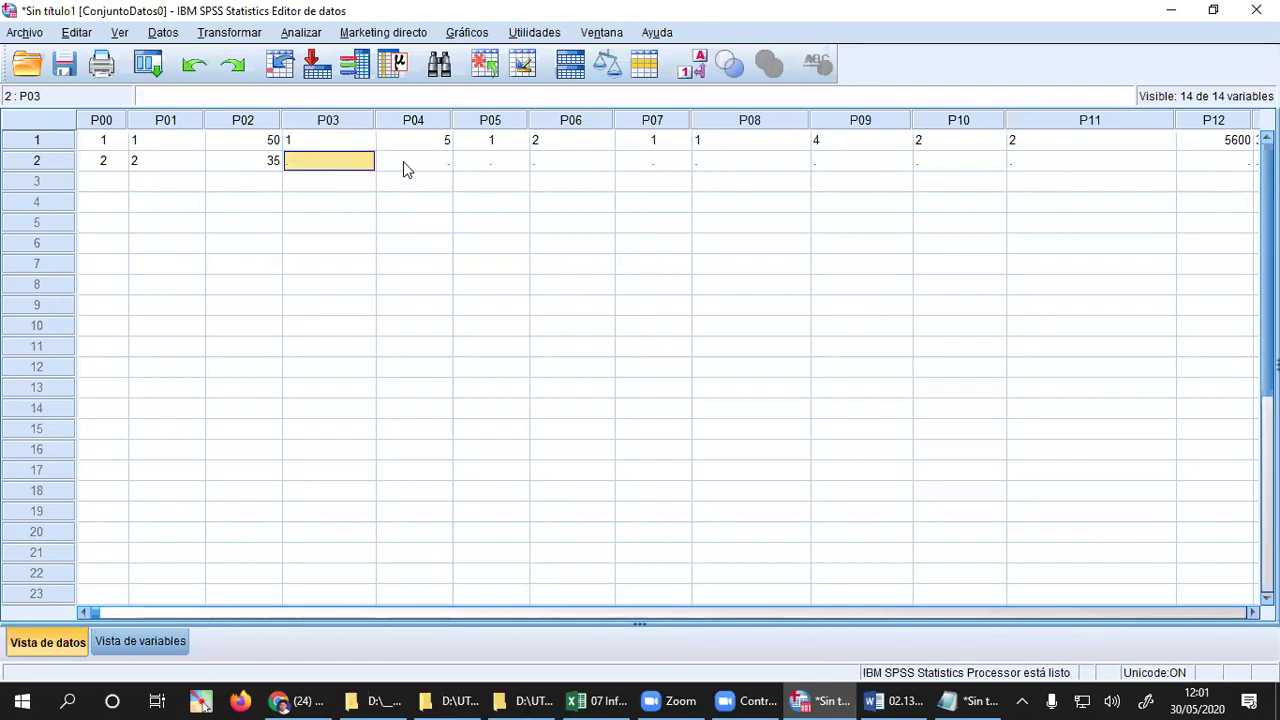
pyautogui.write('2')
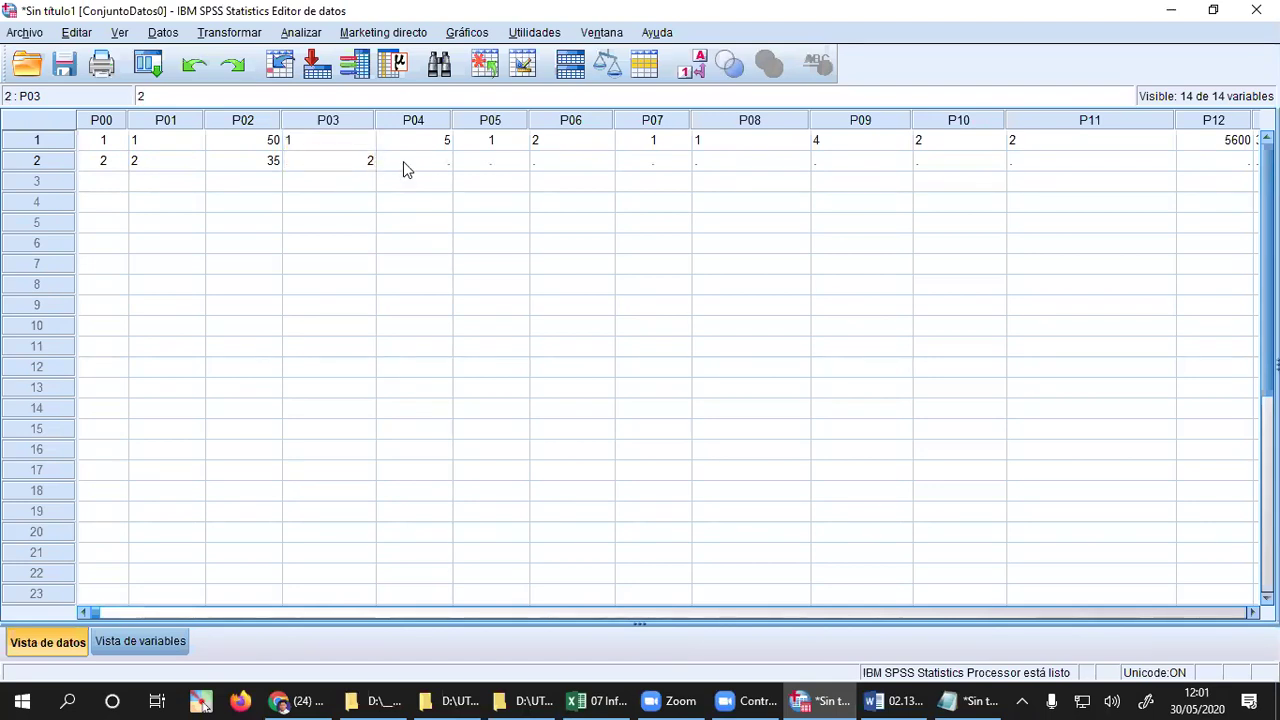
pyautogui.click(403, 161)
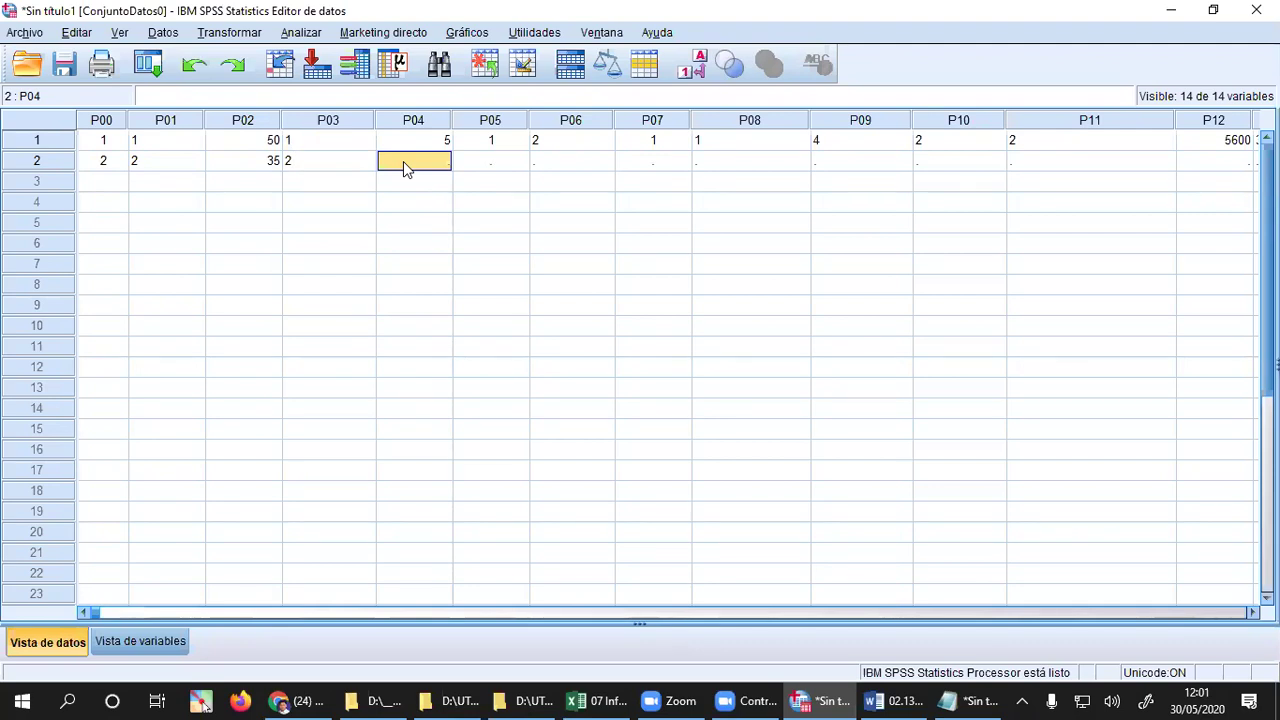
pyautogui.write('3')
pyautogui.press('Tab')
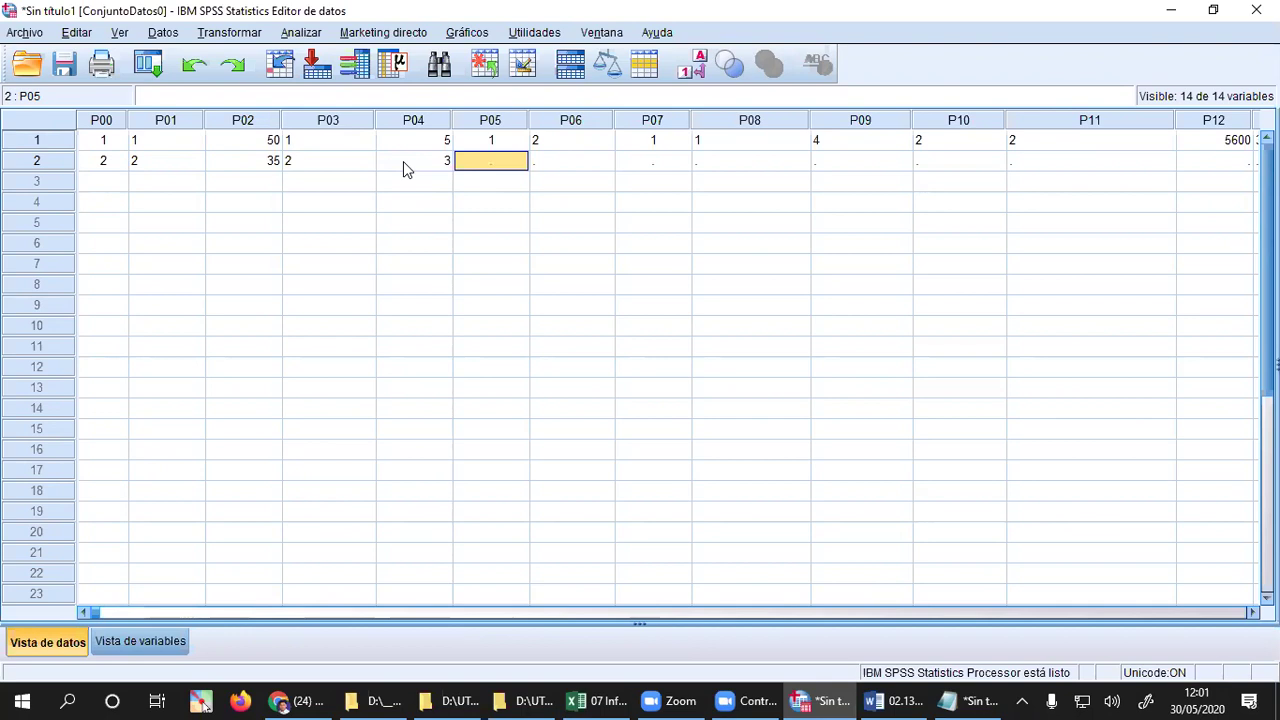
# - Enter the second case's codes 2 for P05, 3 for P06 and 2 for P07
pyautogui.write('2')
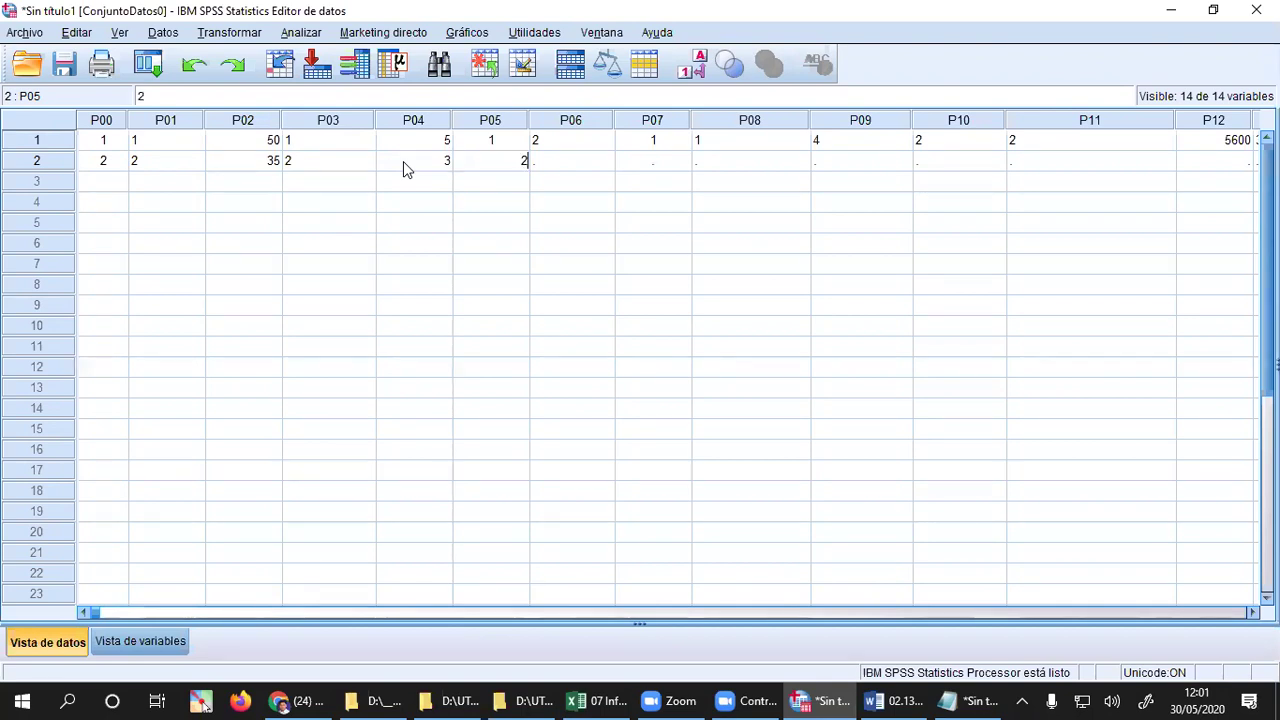
pyautogui.press('Tab')
pyautogui.write('3')
pyautogui.press('Tab')
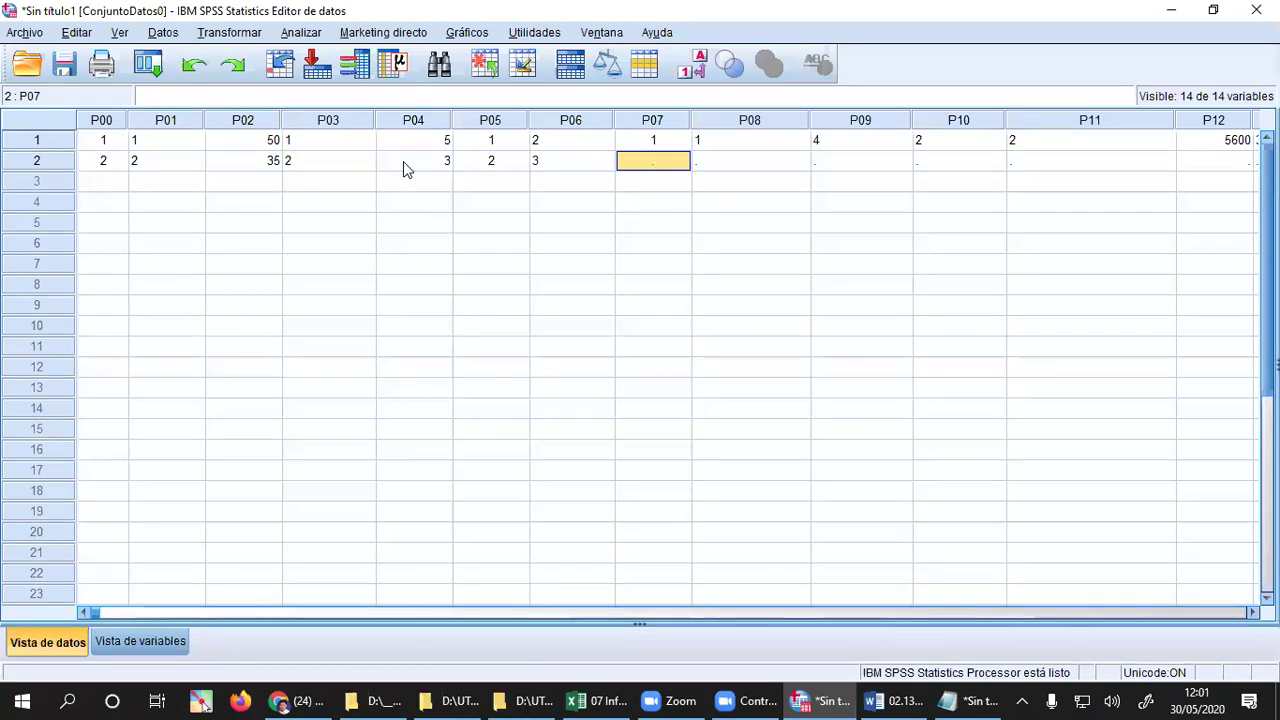
pyautogui.write('2')
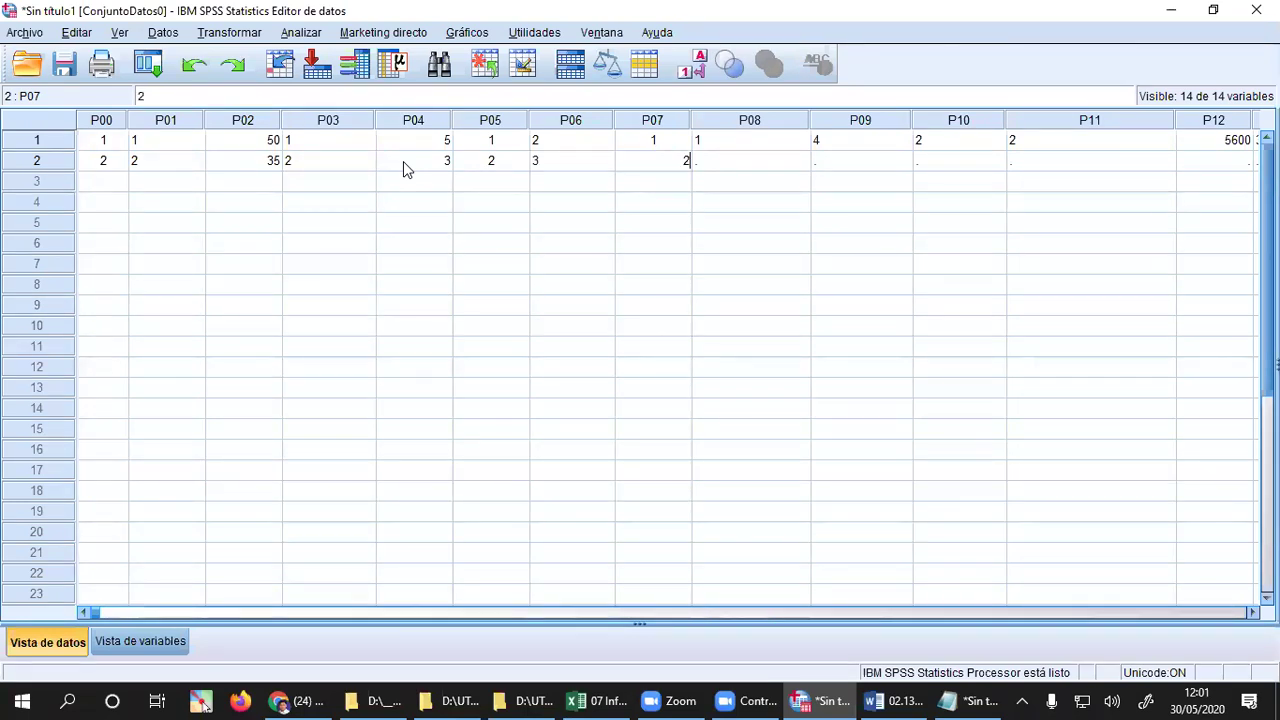
pyautogui.press('Tab')
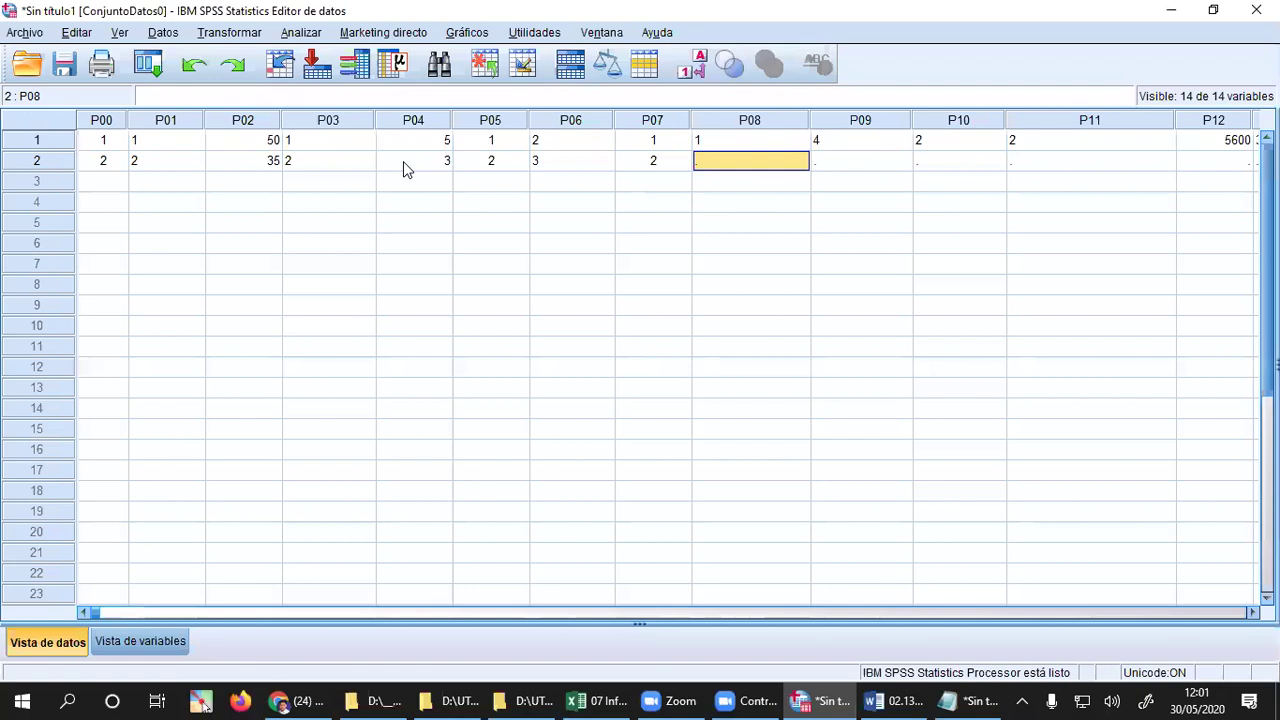
# - Enter the second case's codes 4 for P08, 6 for P09, 2 for P10 and 3 for P11
pyautogui.write('4')
pyautogui.press('Tab')
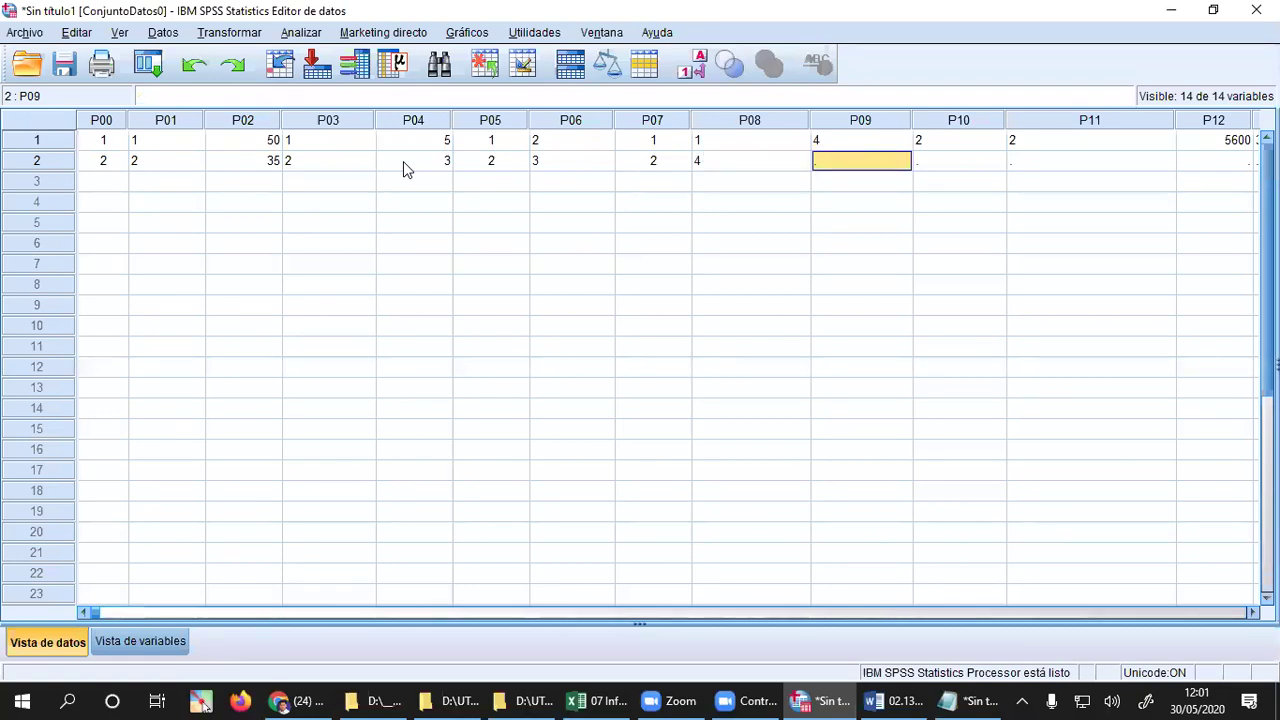
pyautogui.write('6')
pyautogui.press('Tab')
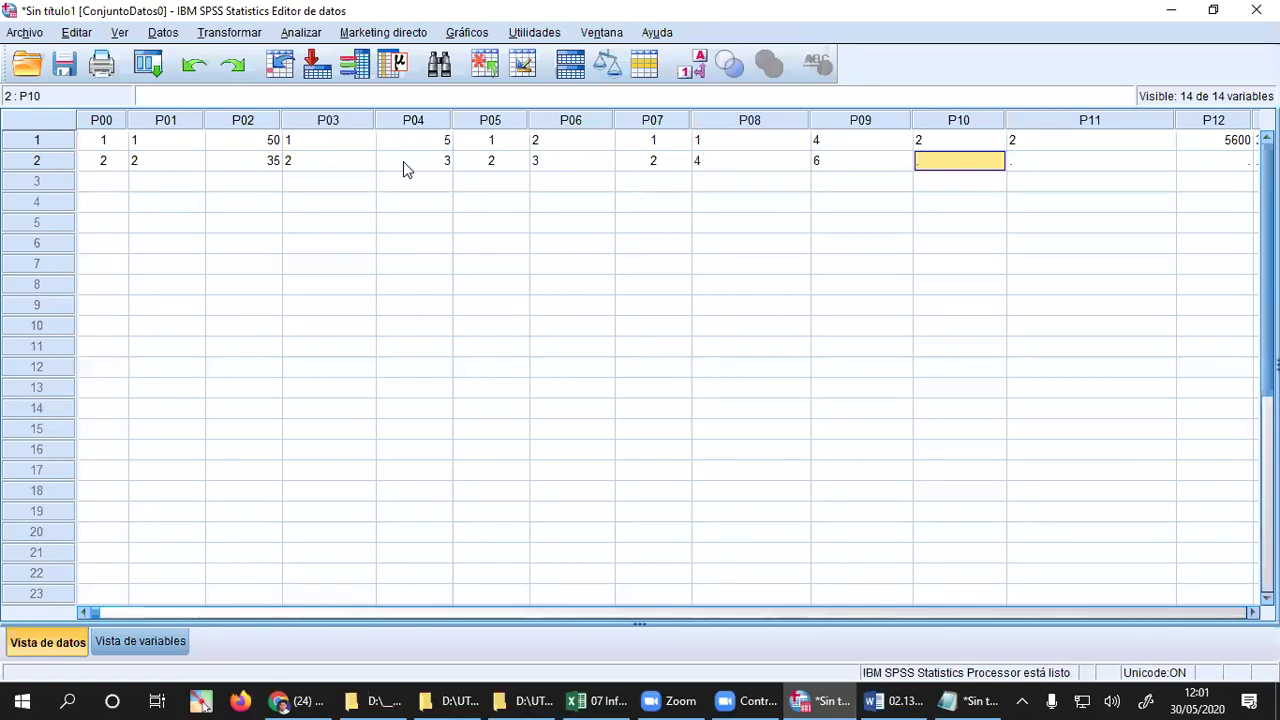
pyautogui.write('2')
pyautogui.press('Tab')
pyautogui.write('3')
pyautogui.press('Tab')
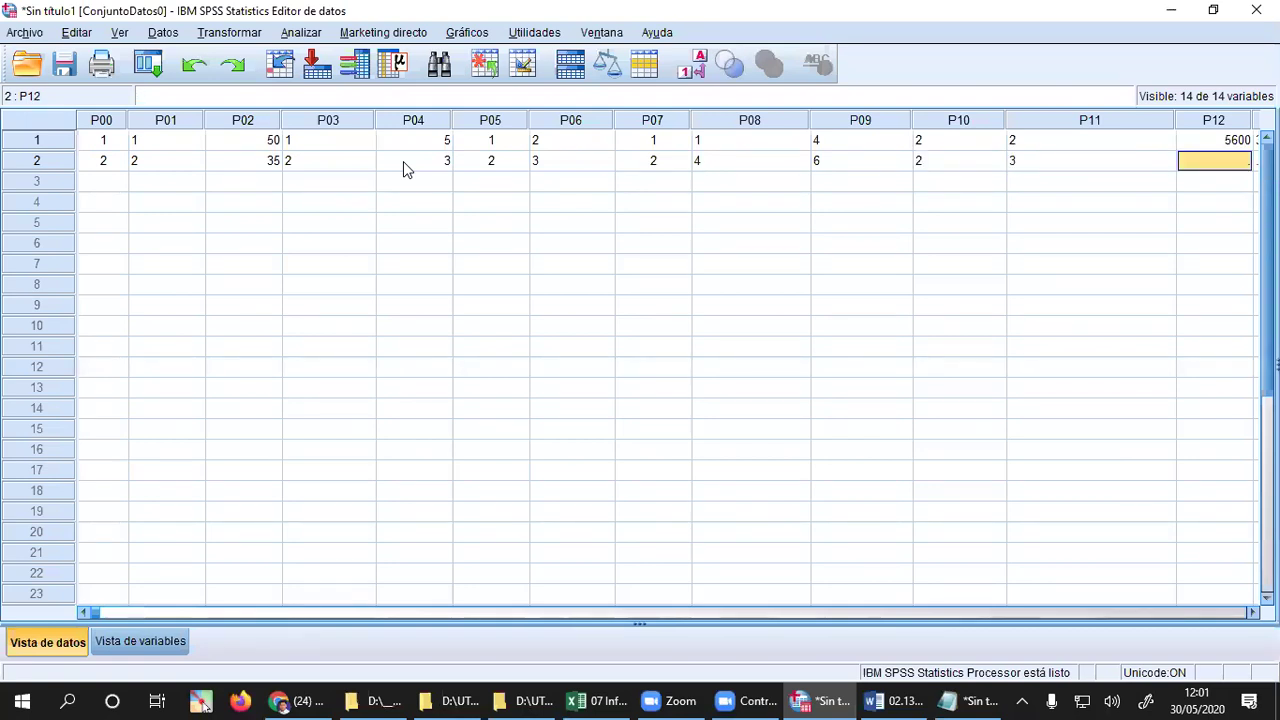
# - Enter 7000 for P12 and 5 for P13 in the second case
pyautogui.write('7')
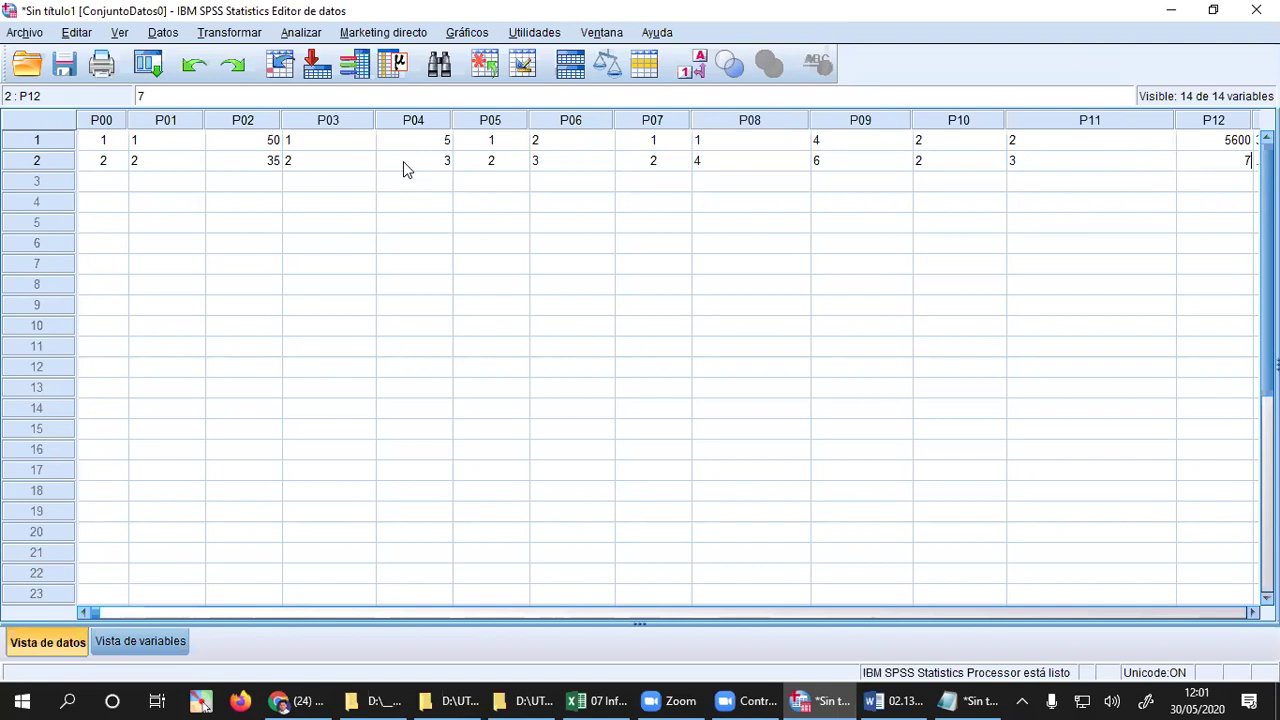
pyautogui.write('000')
pyautogui.press('Tab')
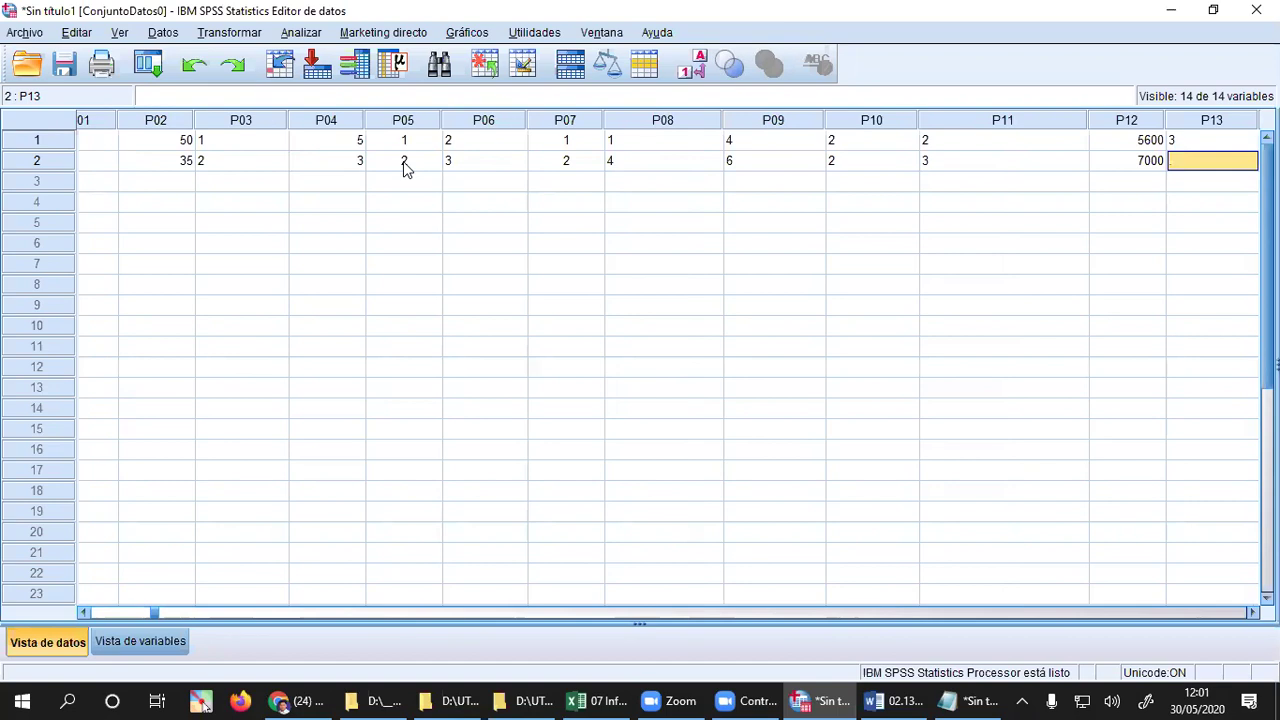
pyautogui.write('5')
pyautogui.press('Tab')
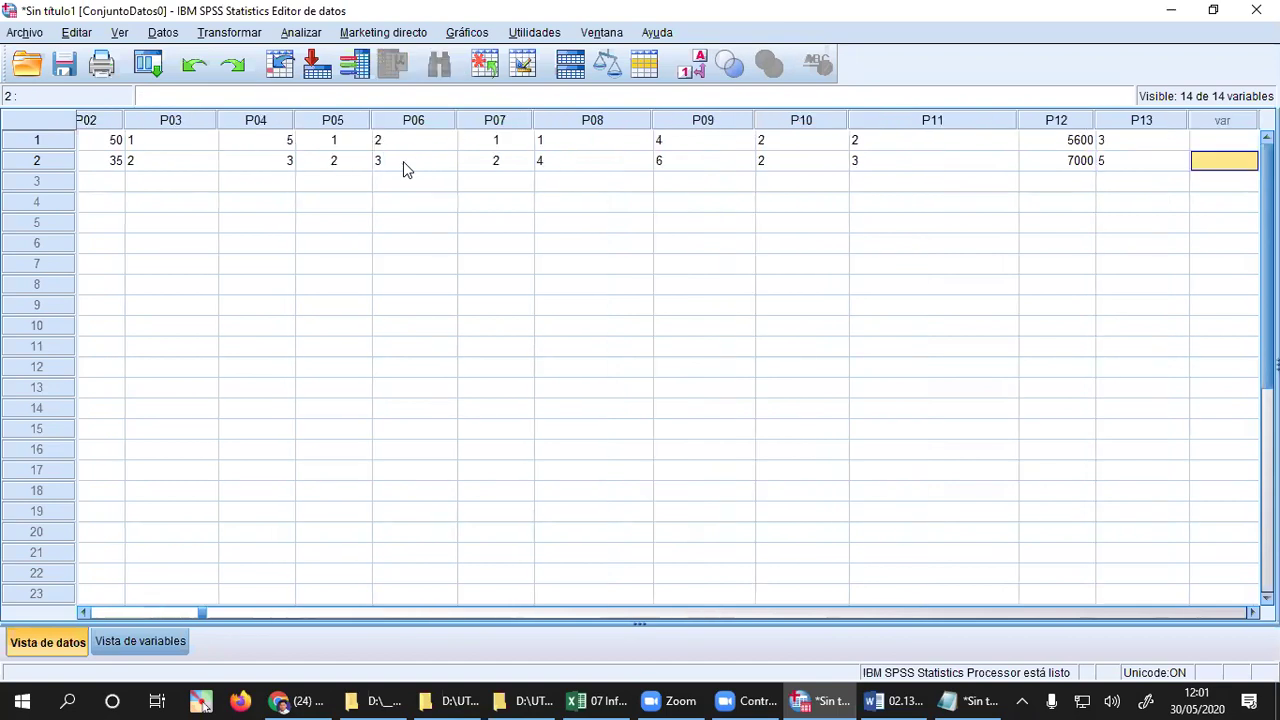
pyautogui.press('Left')
pyautogui.press('Left')
pyautogui.press('Left')
pyautogui.press('Left')
pyautogui.press('Left')
pyautogui.press('Left')
pyautogui.press('Left')
pyautogui.press('Left')
pyautogui.press('Left')
pyautogui.press('Left')
pyautogui.press('Left')
pyautogui.press('Left')
pyautogui.press('Left')
pyautogui.press('Left')
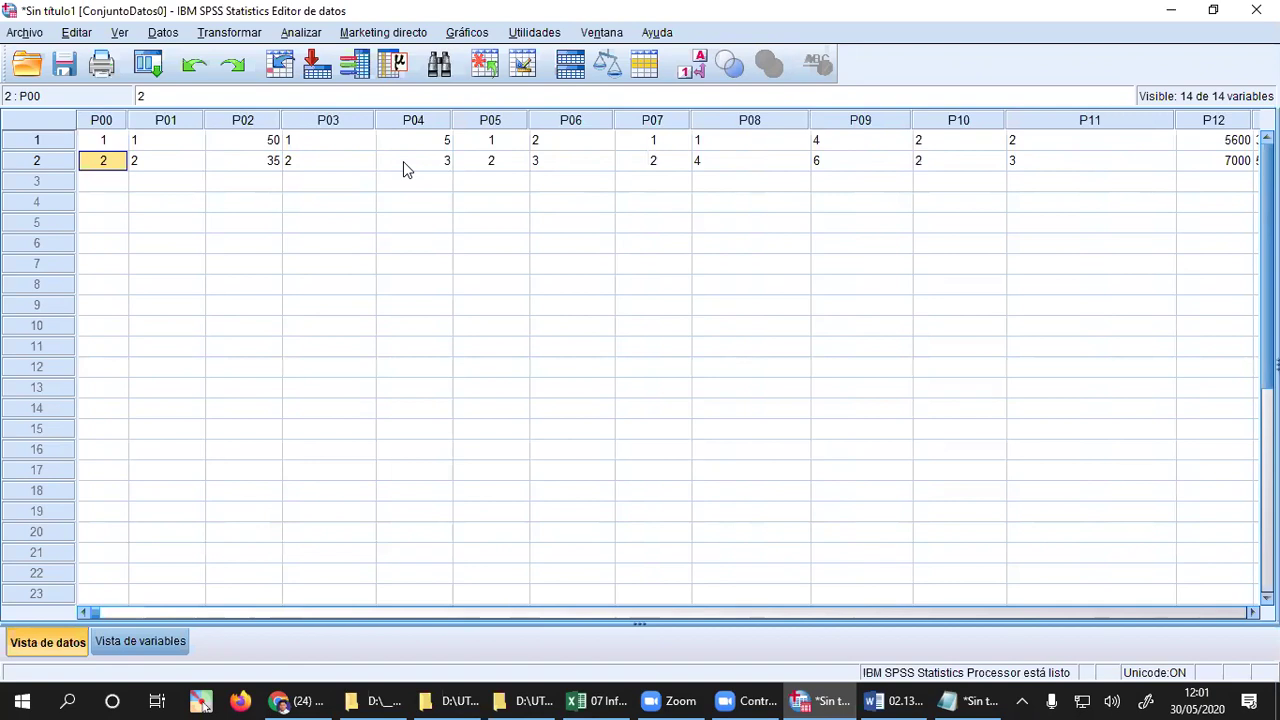
pyautogui.click(48, 185)
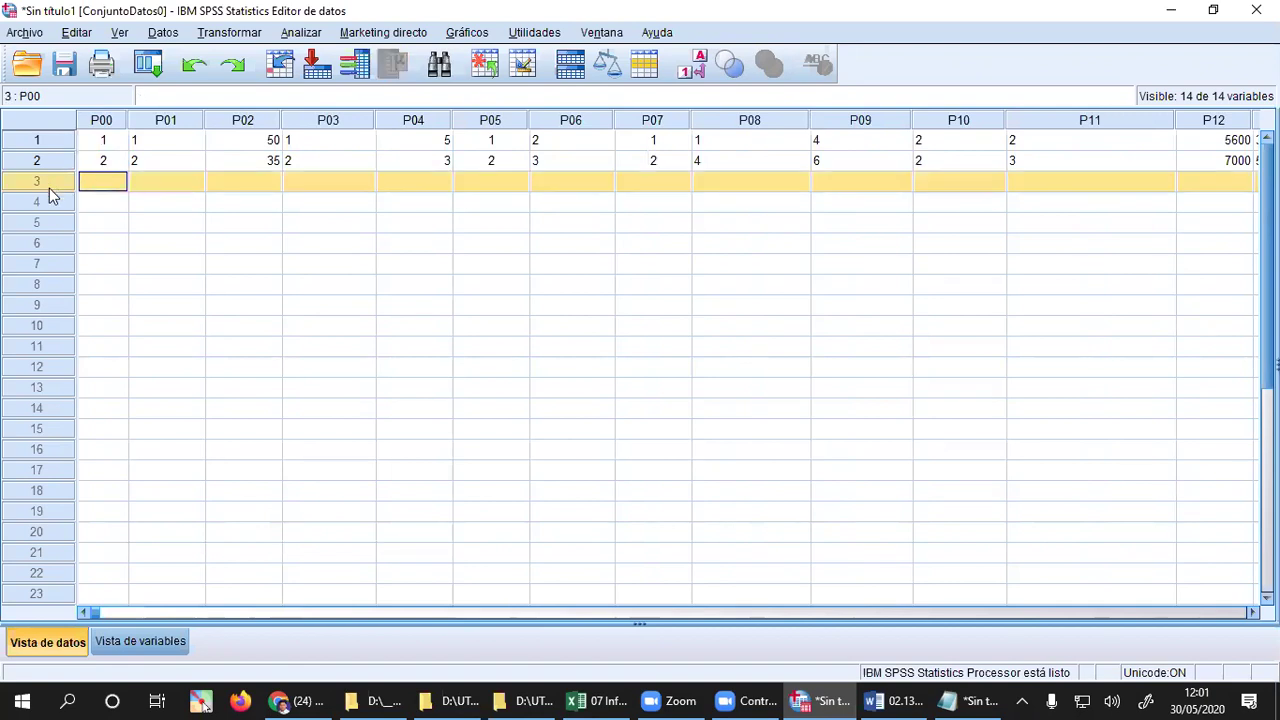
pyautogui.click(47, 203)
pyautogui.click(36, 223)
pyautogui.click(35, 243)
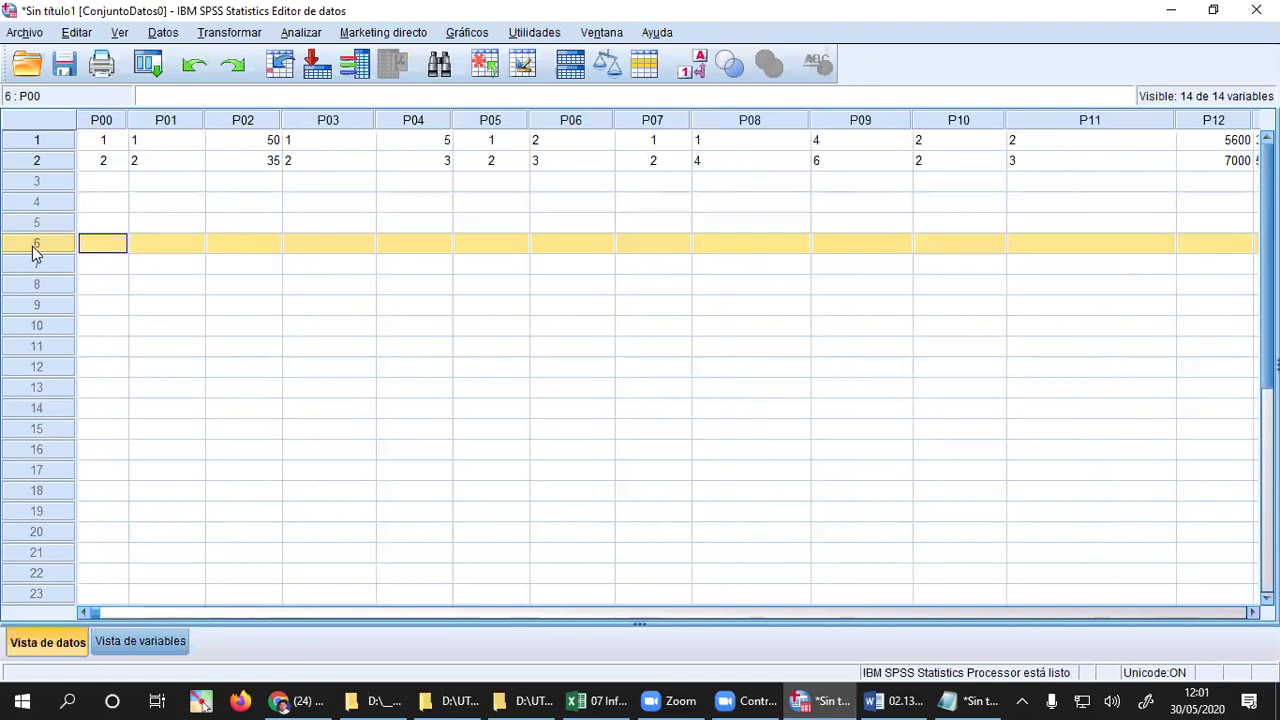
pyautogui.click(30, 266)
pyautogui.click(28, 285)
pyautogui.click(27, 305)
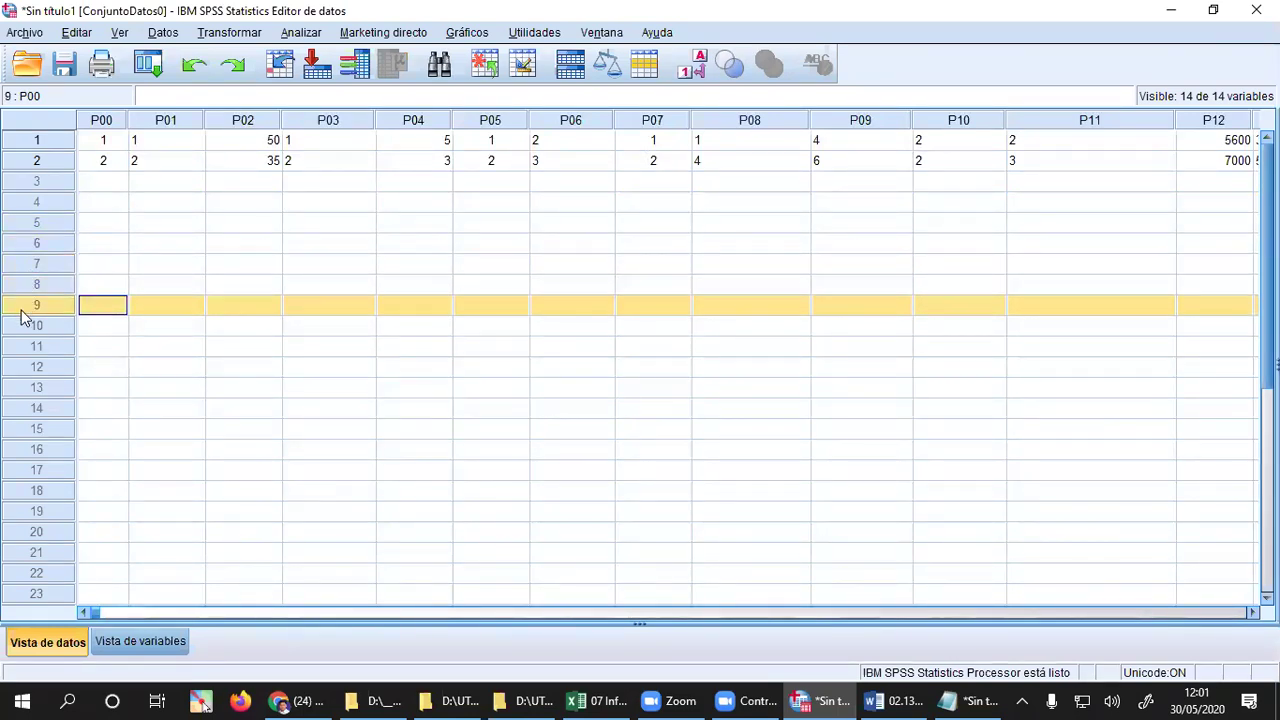
pyautogui.click(25, 327)
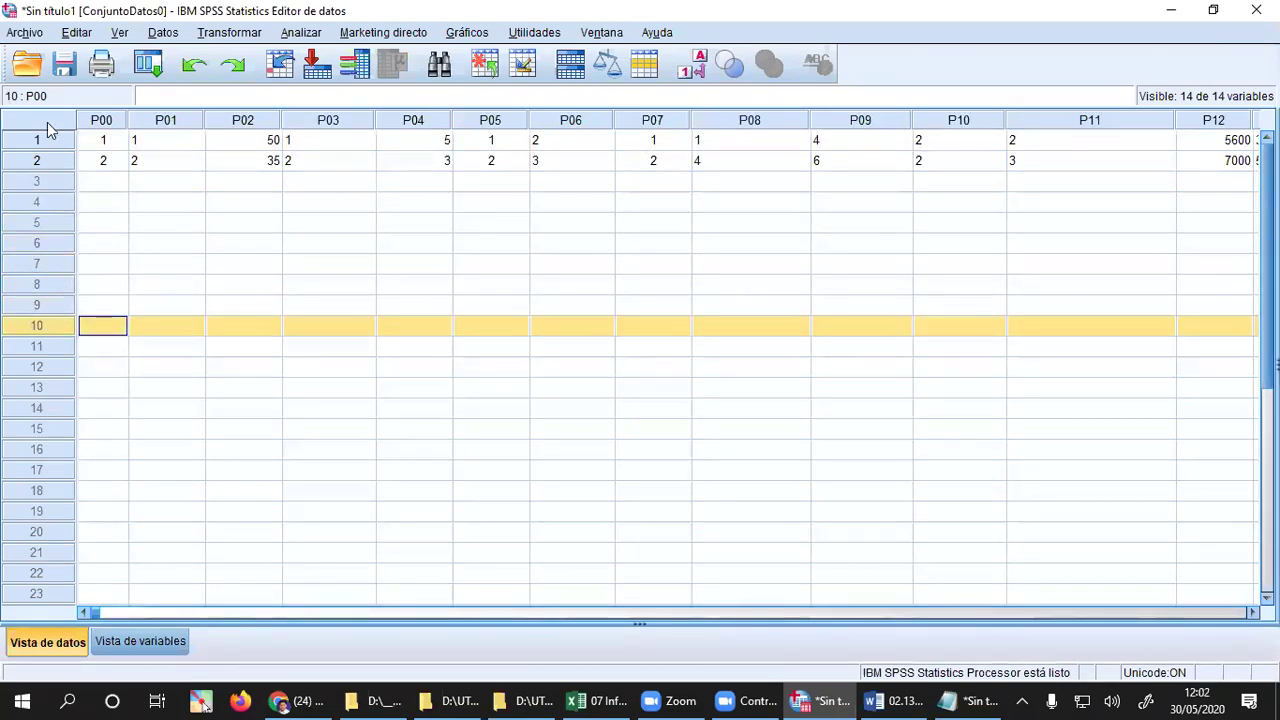
pyautogui.click(53, 183)
pyautogui.click(45, 201)
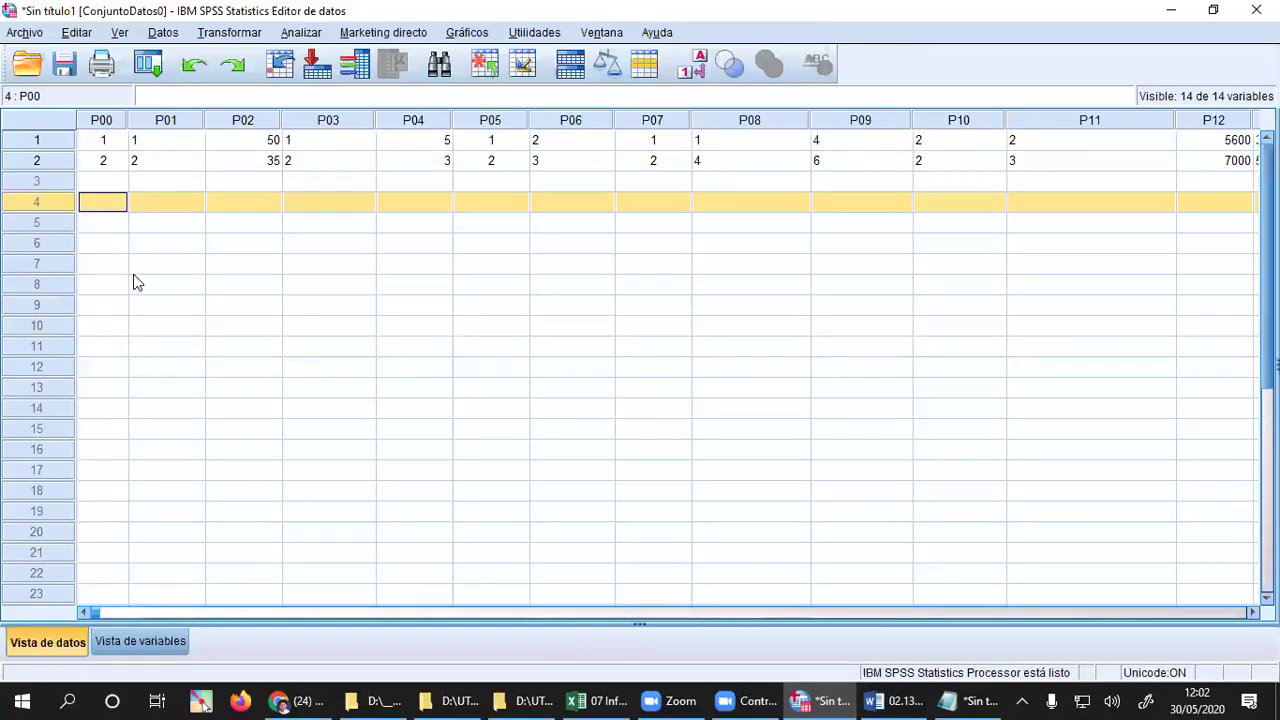
pyautogui.click(109, 243)
pyautogui.click(109, 183)
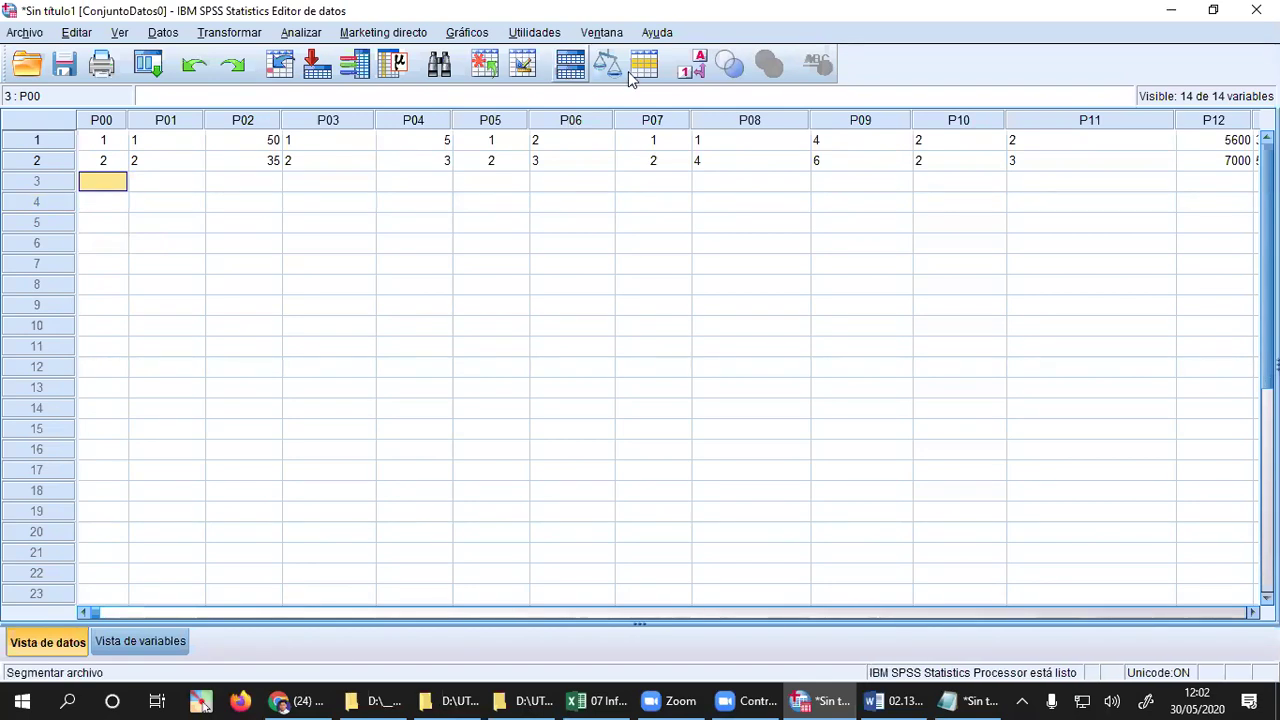
# - Show value labels instead of numeric codes and set the second case's P08 to Hijo(a)
pyautogui.click(692, 68)
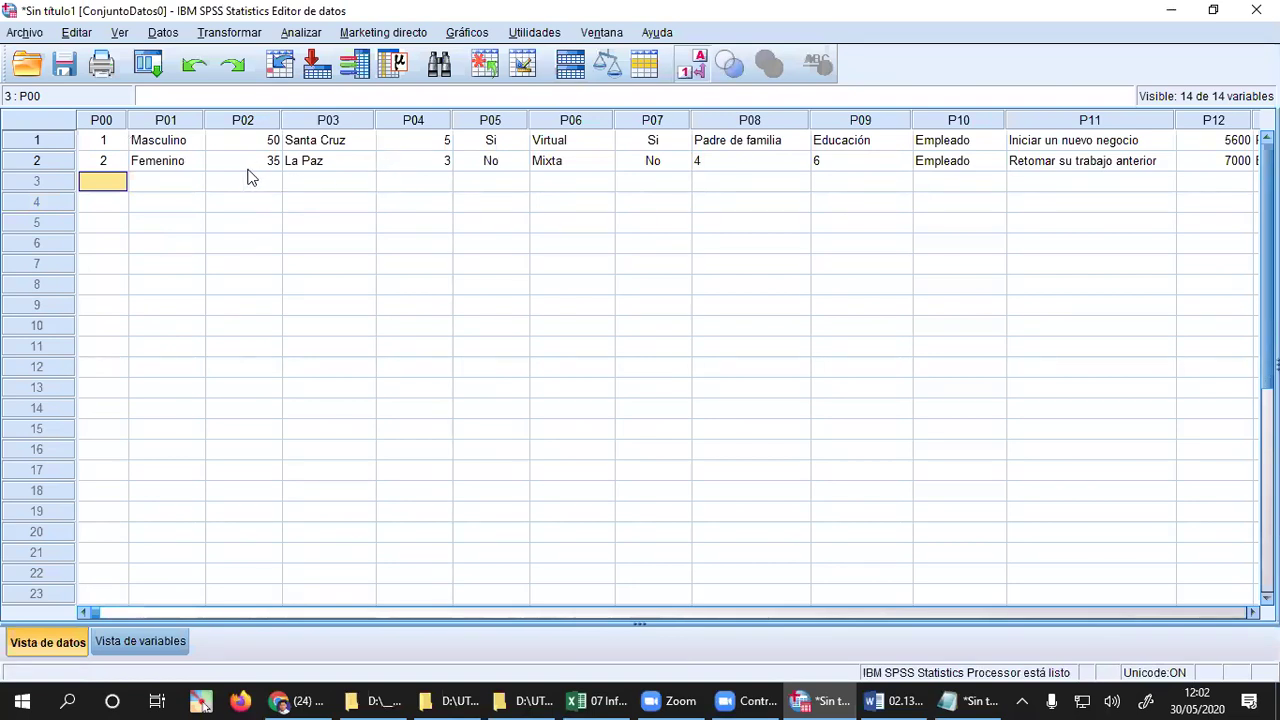
pyautogui.click(744, 167)
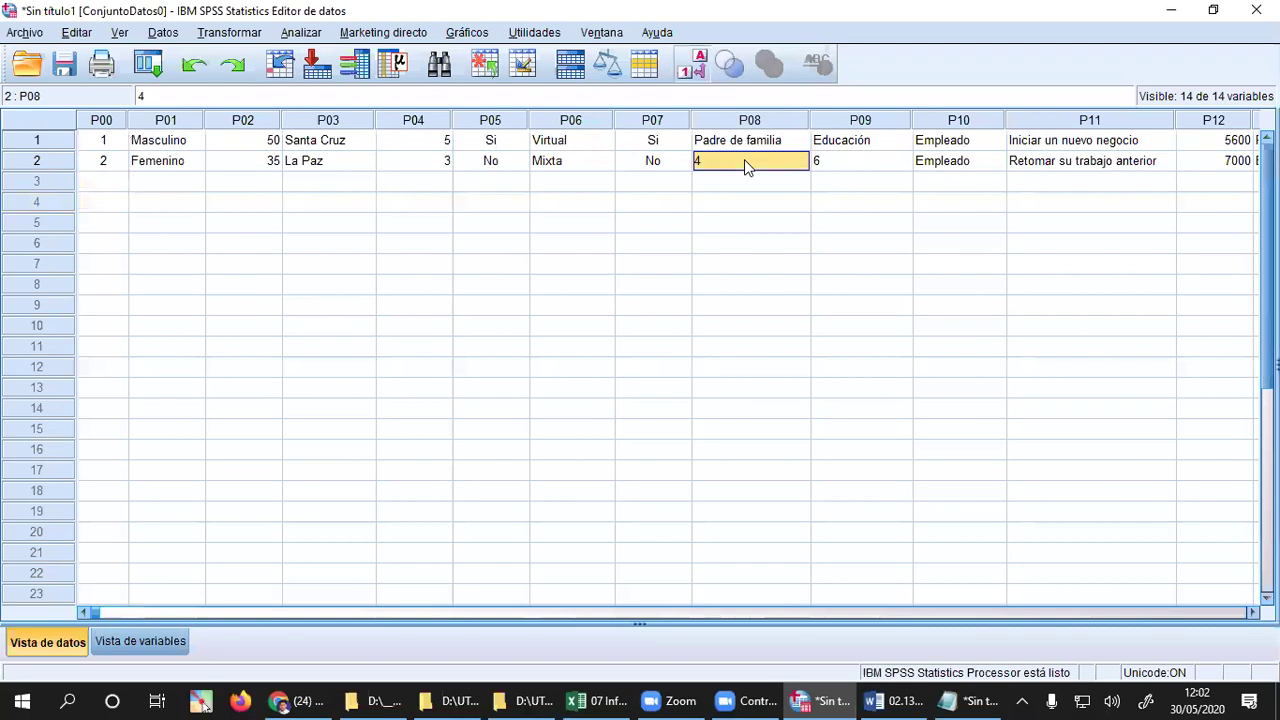
pyautogui.doubleClick(800, 163)
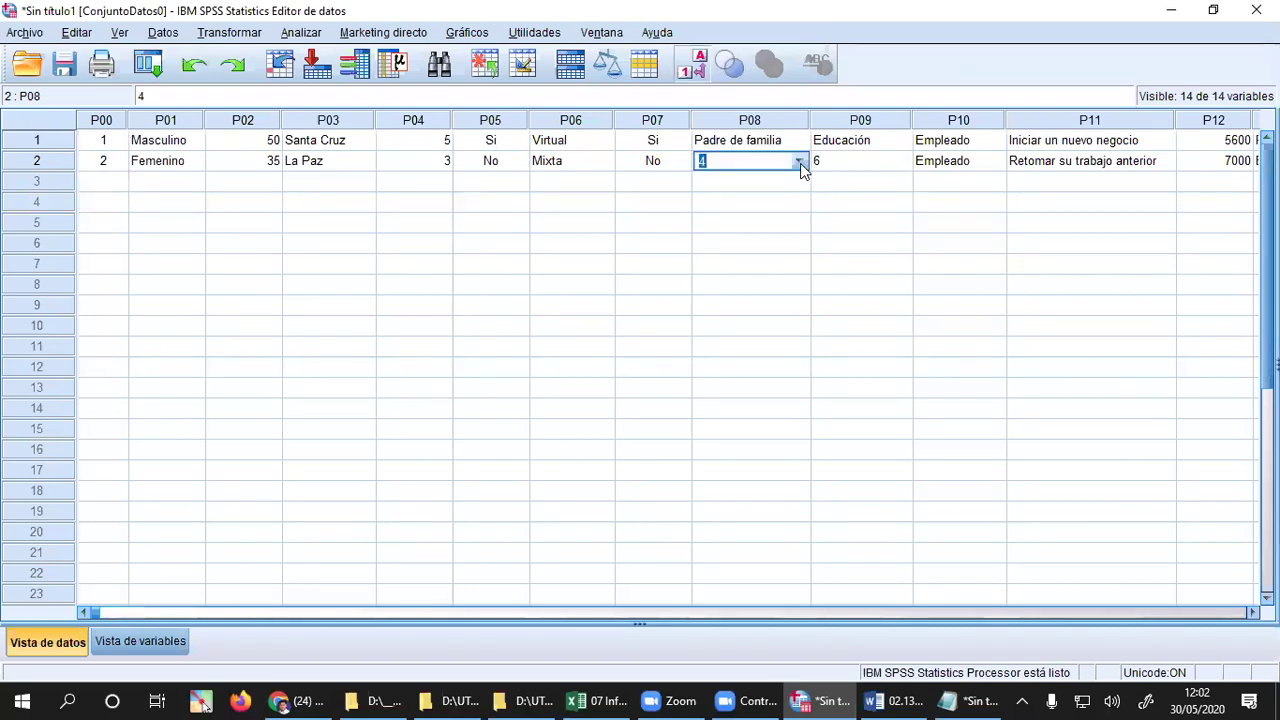
pyautogui.click(800, 163)
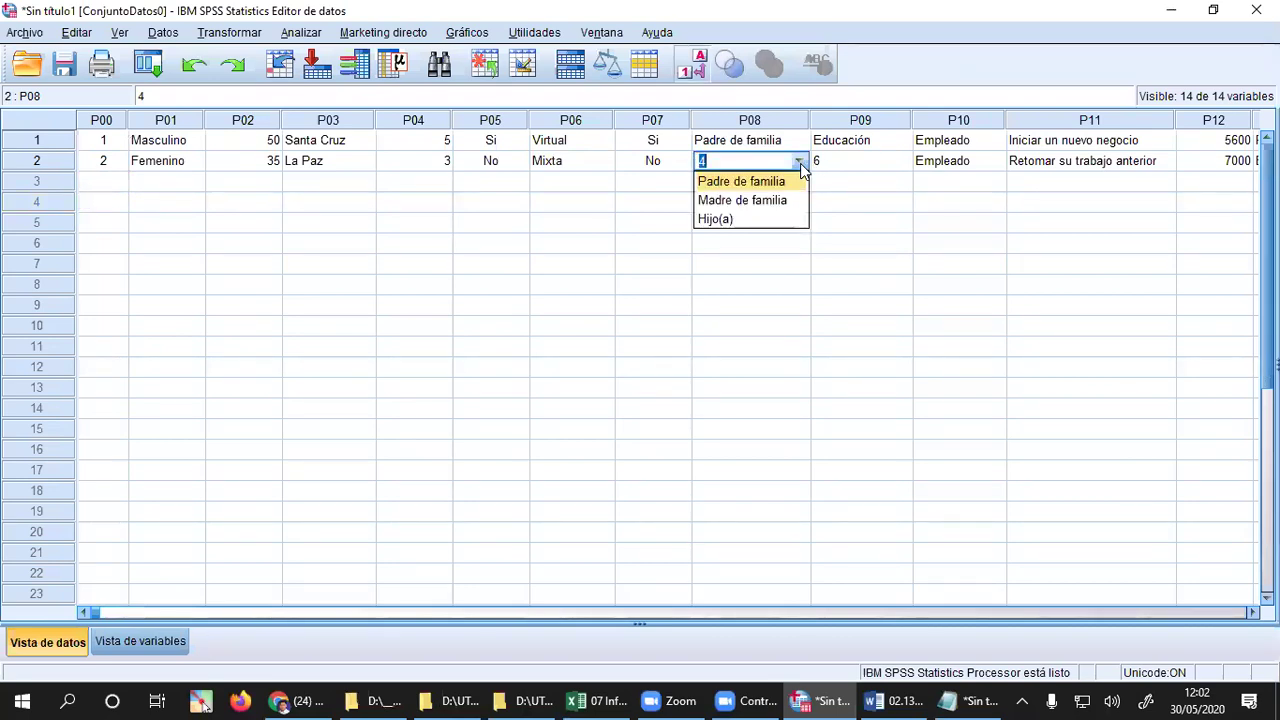
pyautogui.click(718, 219)
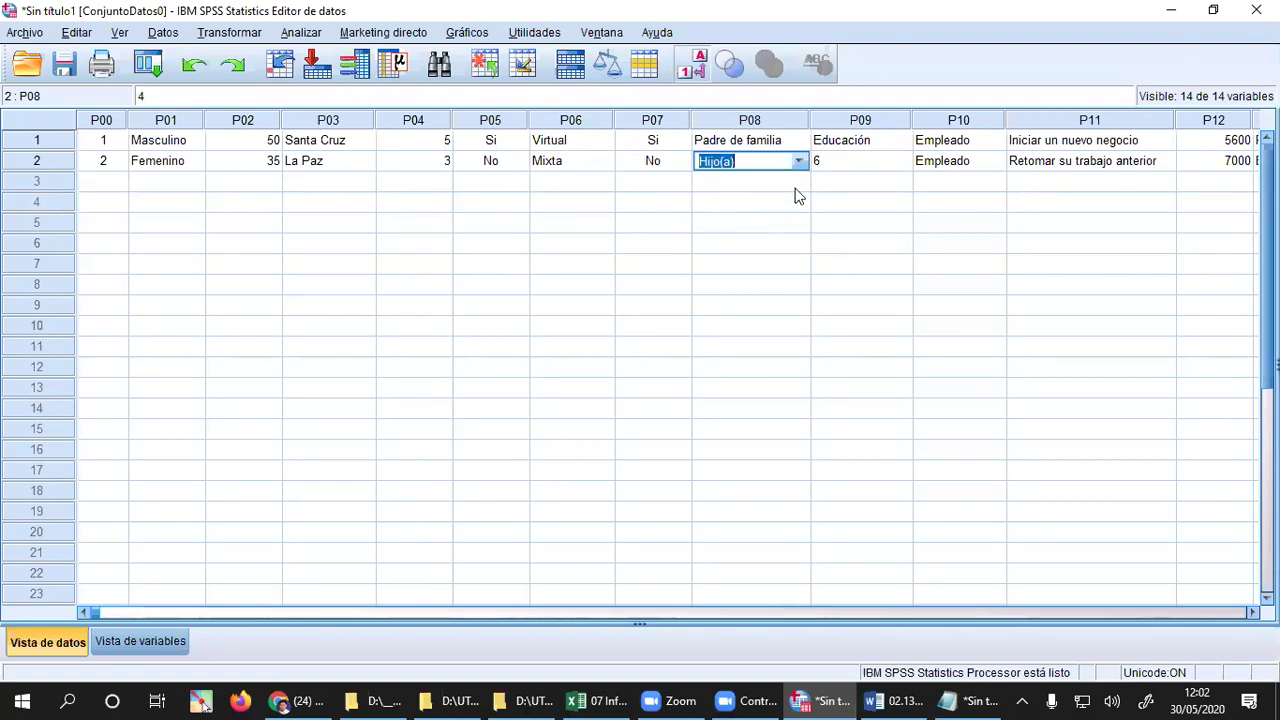
# - Check the P04 variable's label and change the second case's P08 to Madre de familia
pyautogui.click(433, 161)
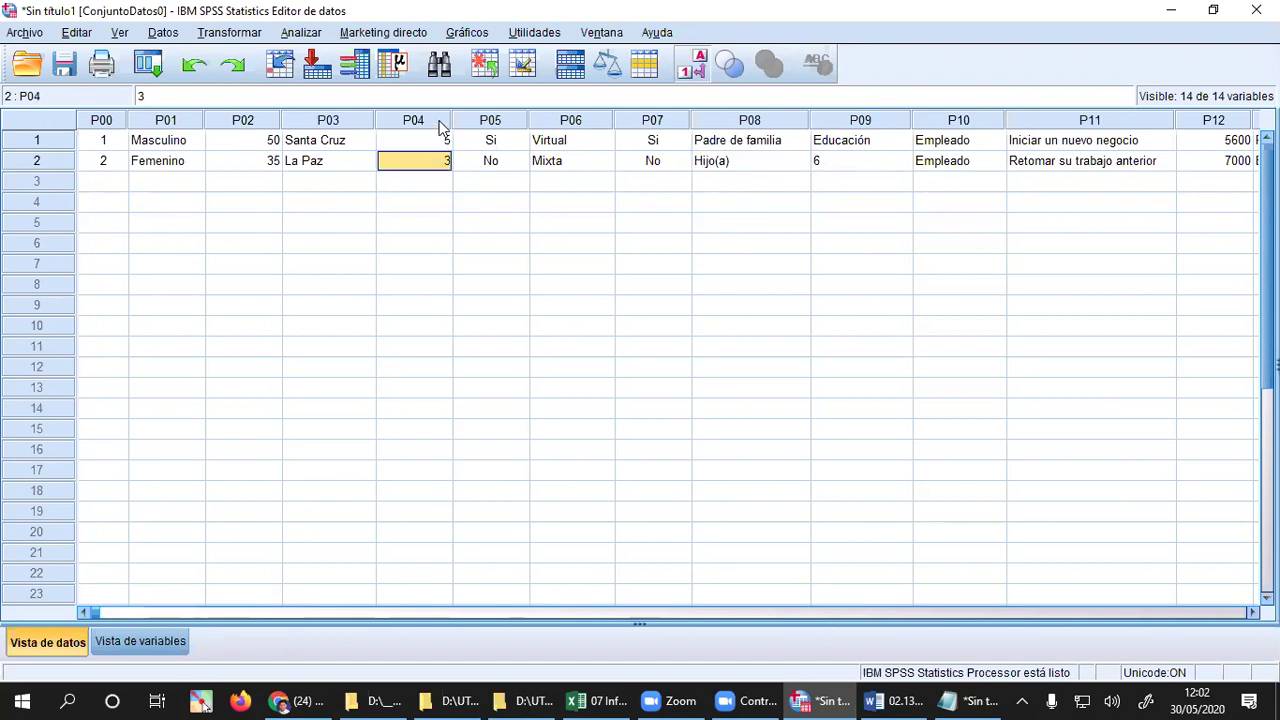
pyautogui.click(445, 120)
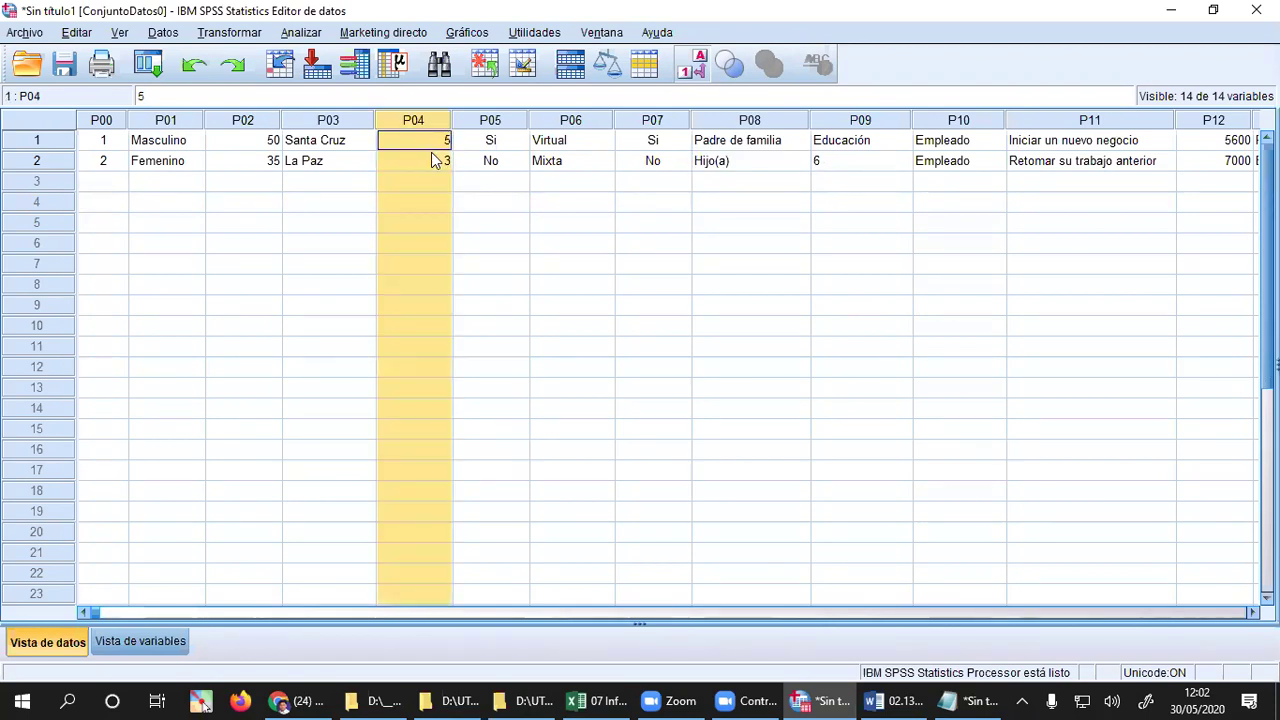
pyautogui.click(431, 152)
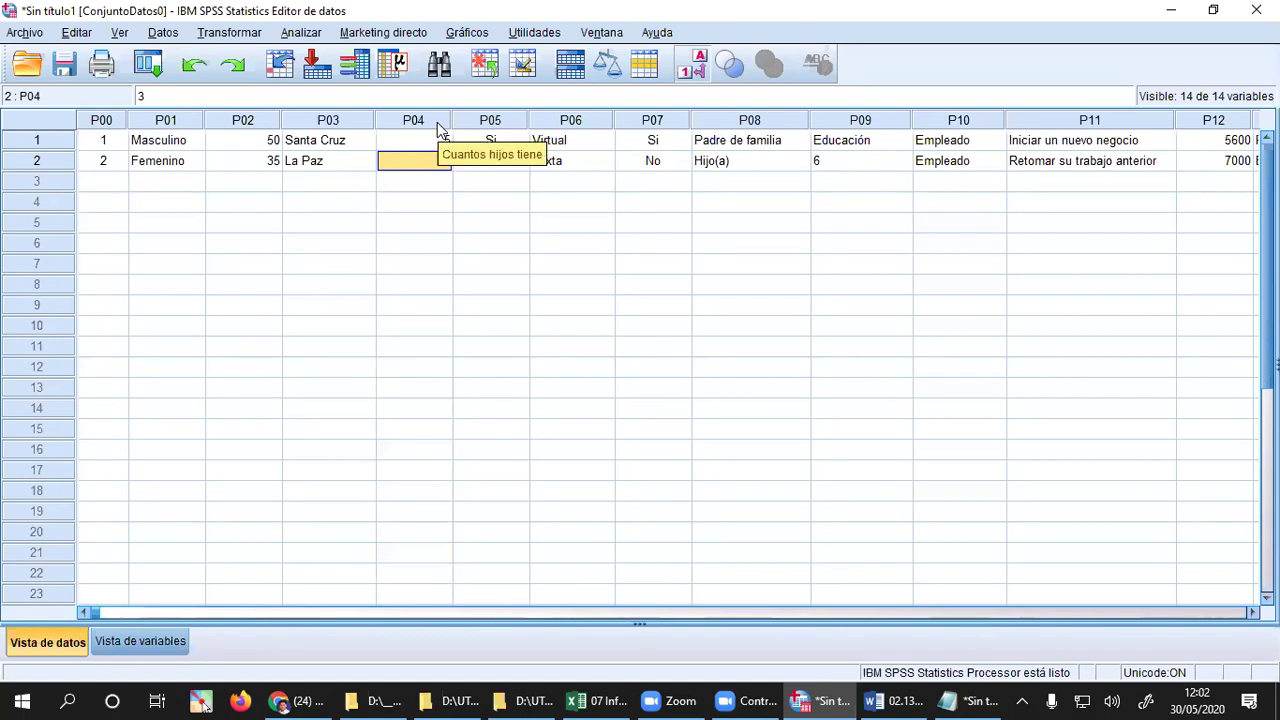
pyautogui.click(870, 165)
pyautogui.click(763, 163)
pyautogui.click(800, 168)
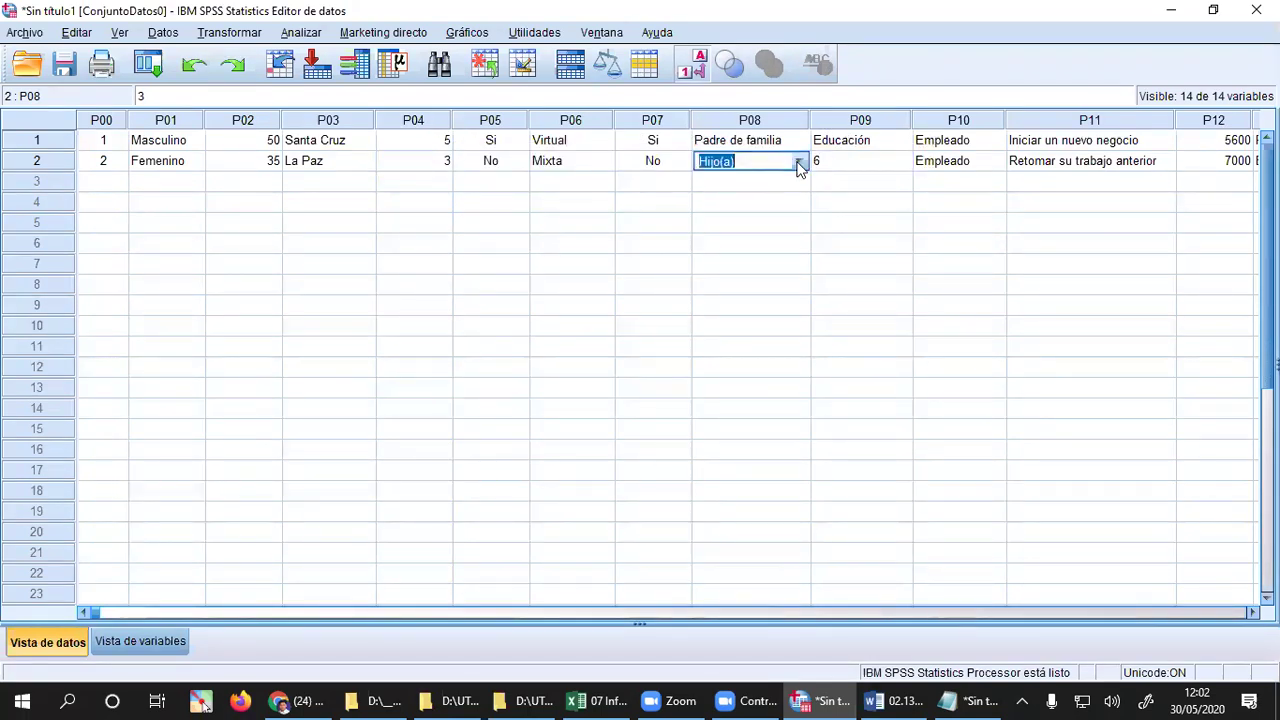
pyautogui.click(800, 165)
pyautogui.click(757, 198)
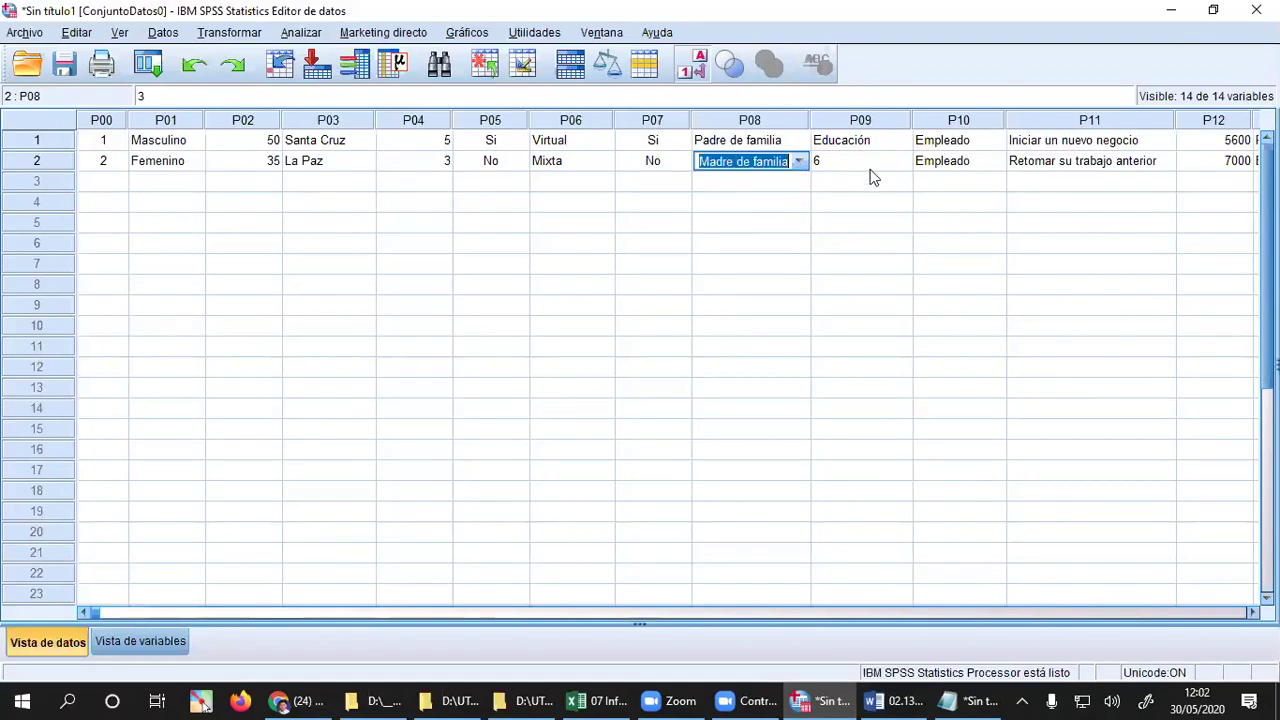
# - Set the second case's P09 to Otro and its P10 to Negocio propio
pyautogui.click(872, 172)
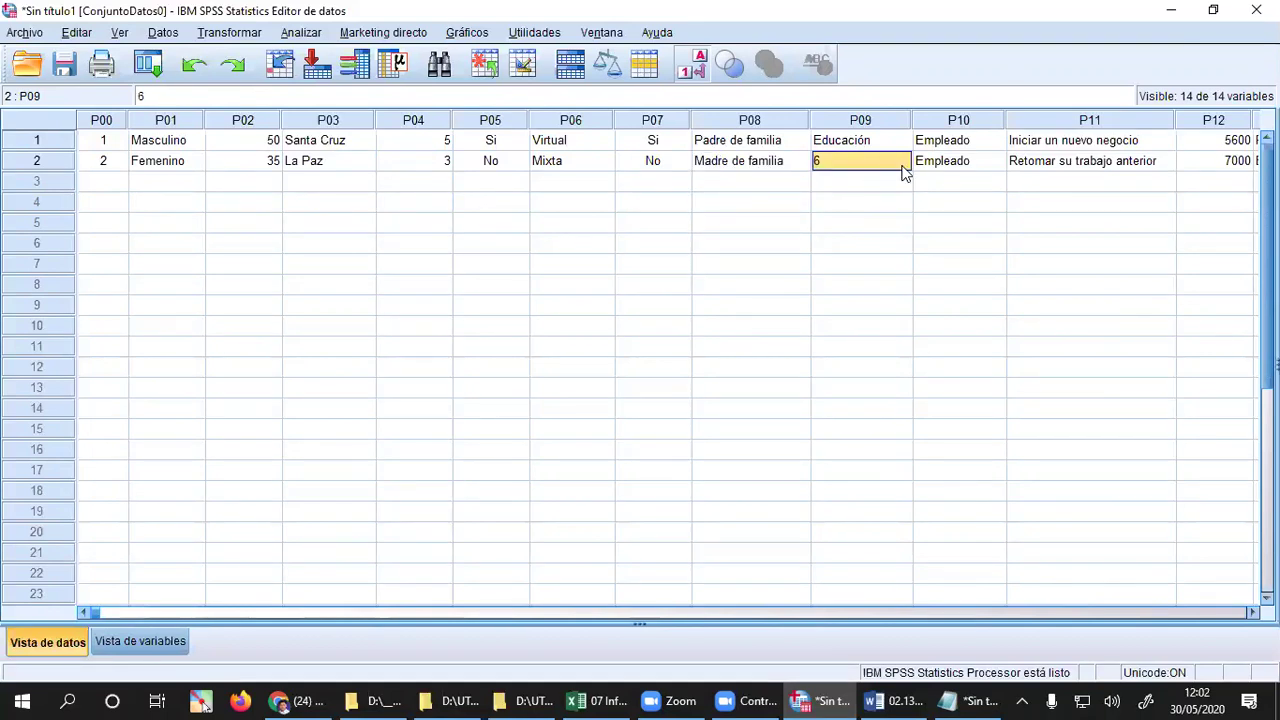
pyautogui.click(905, 171)
pyautogui.click(903, 166)
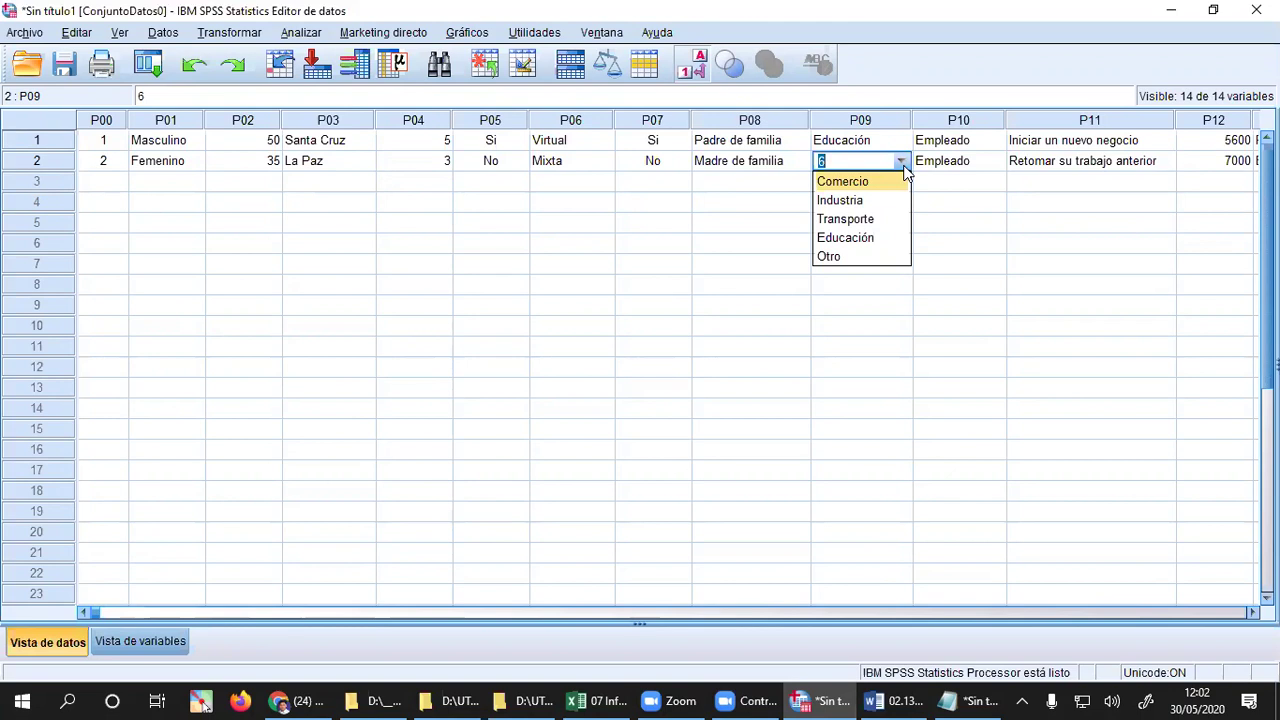
pyautogui.click(845, 258)
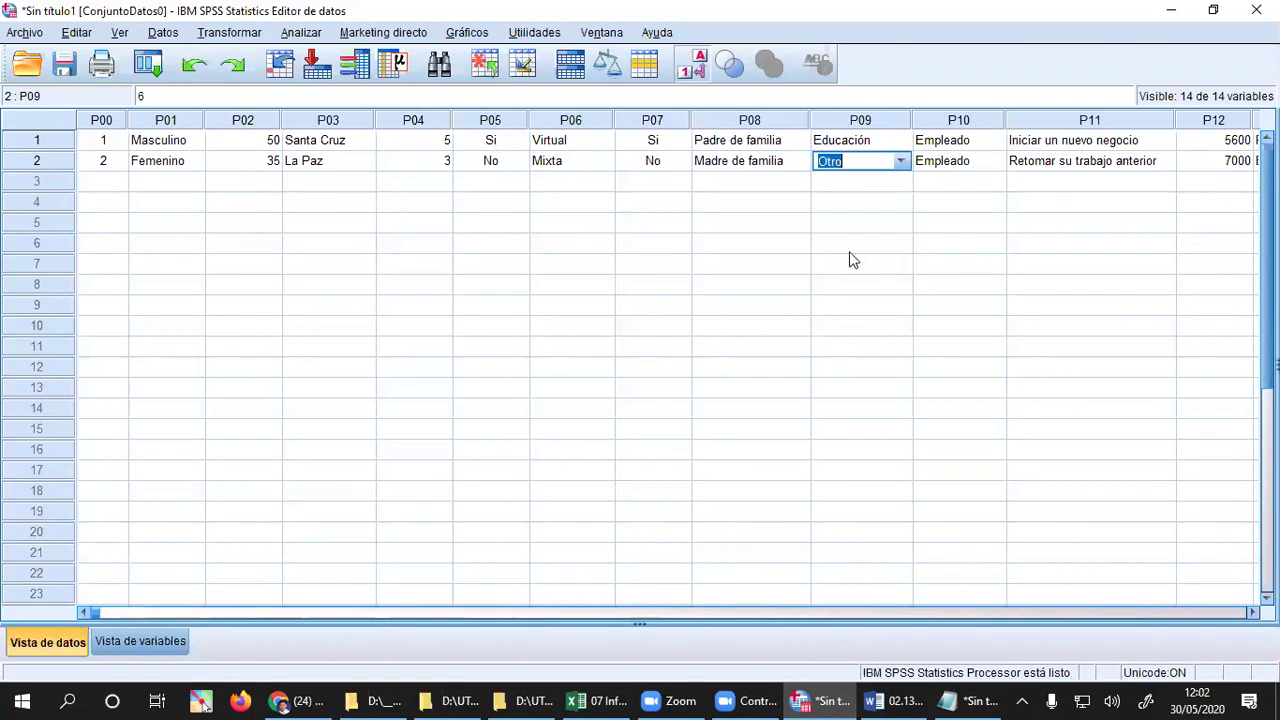
pyautogui.click(971, 165)
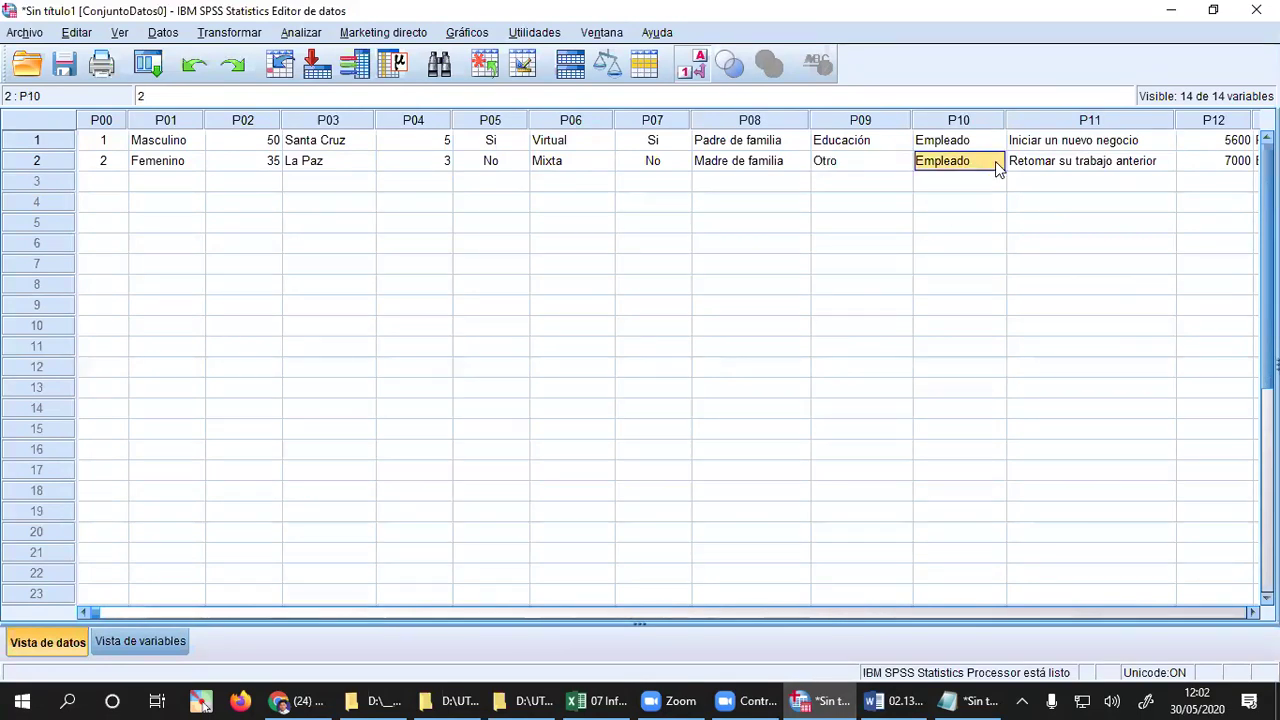
pyautogui.click(995, 161)
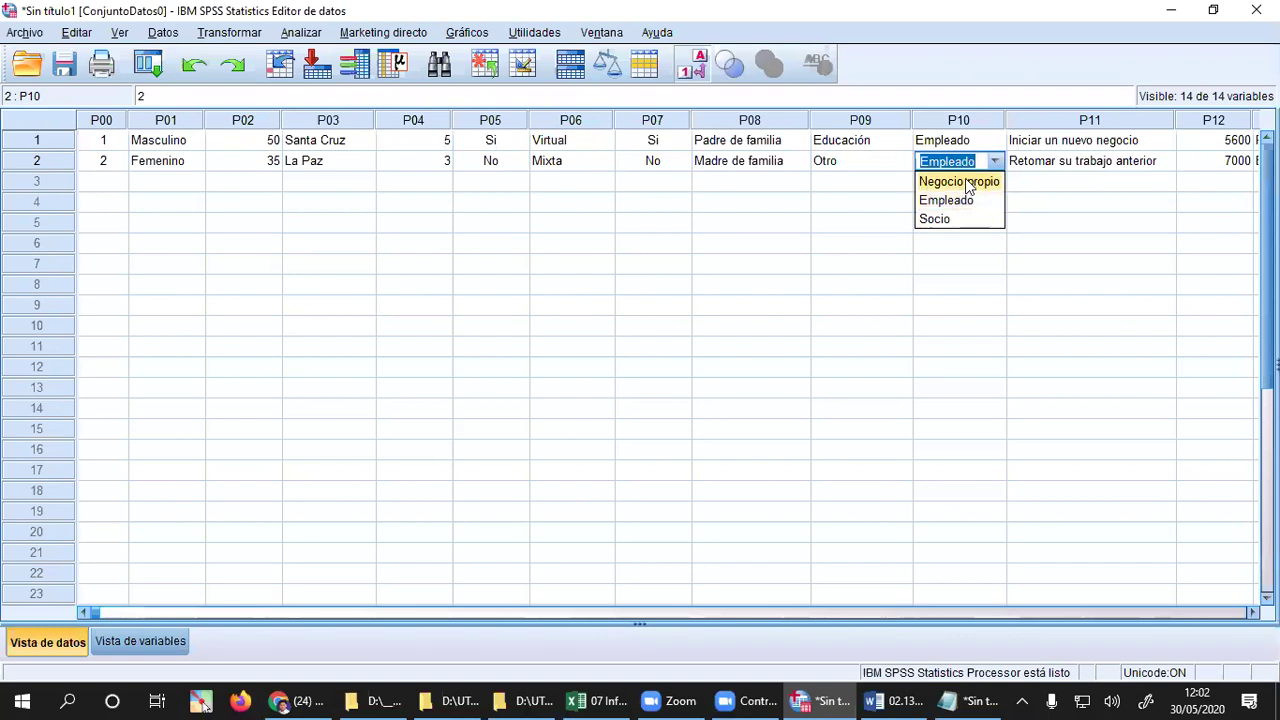
pyautogui.click(968, 182)
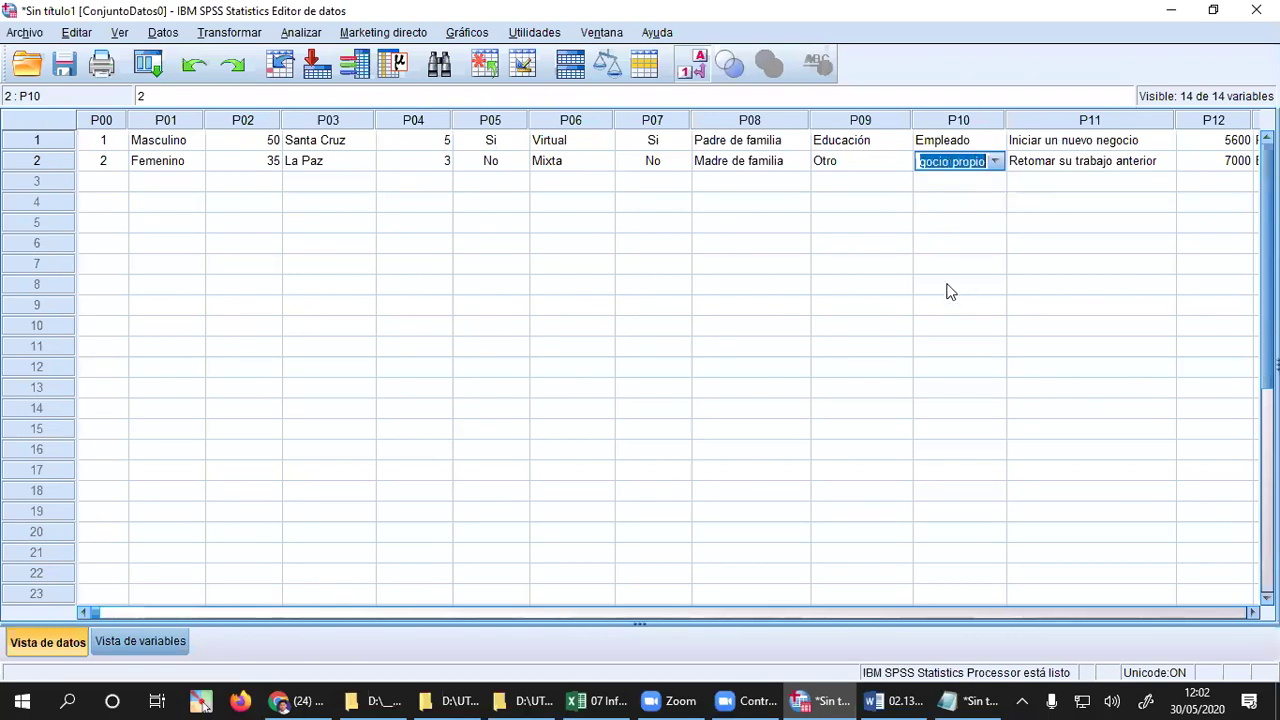
# - Change the second case's P11 answer to Iniciar un nuevo negocio
pyautogui.hscroll(5, 797, 228)
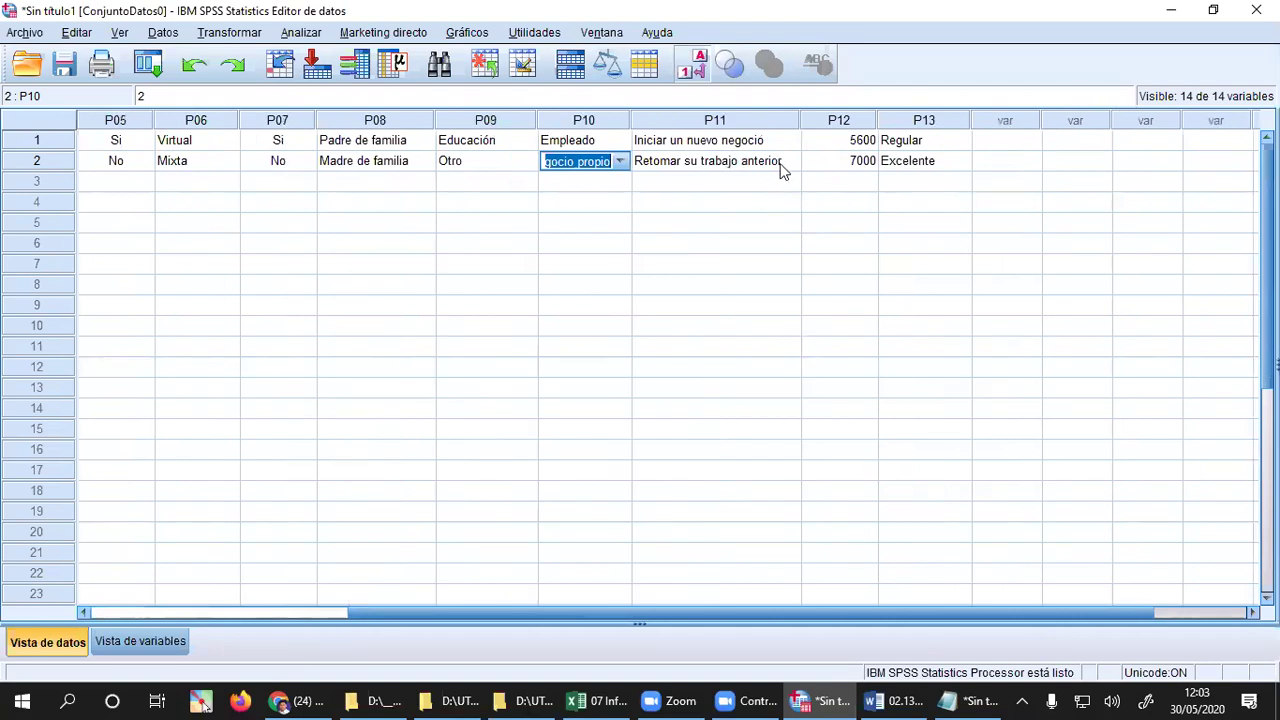
pyautogui.click(782, 170)
pyautogui.click(789, 165)
pyautogui.click(791, 165)
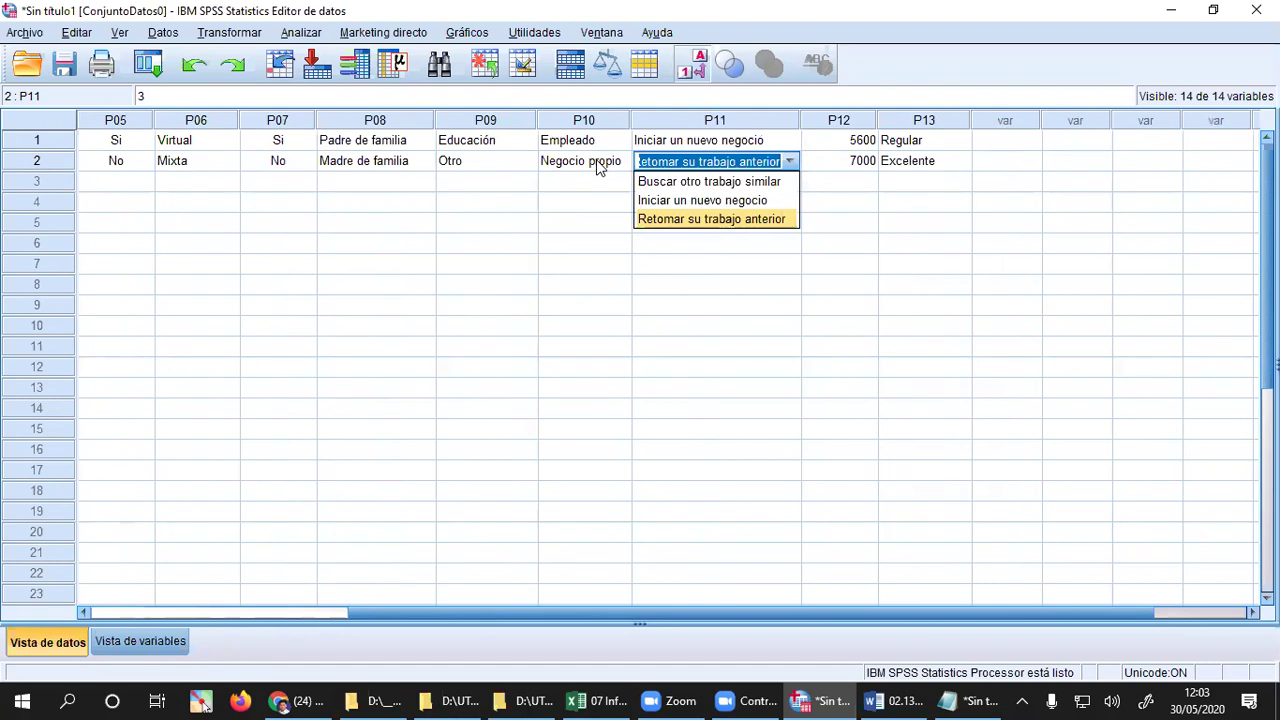
pyautogui.click(767, 204)
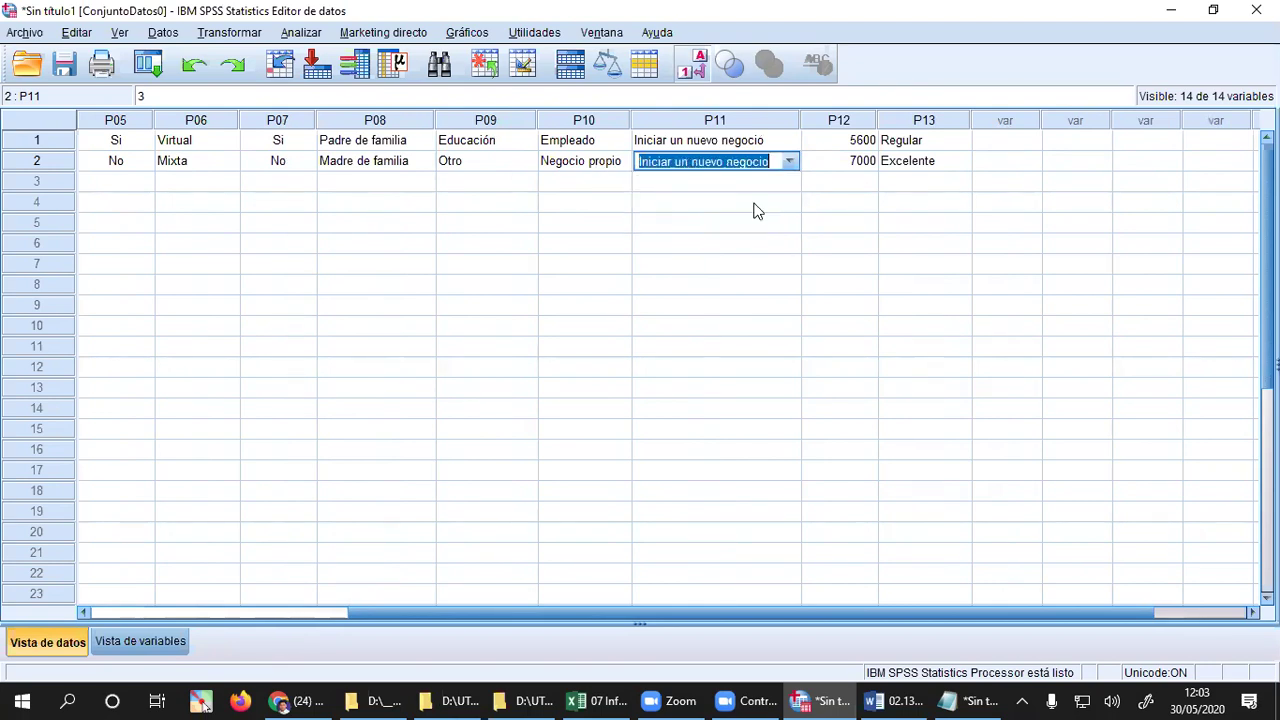
pyautogui.click(869, 166)
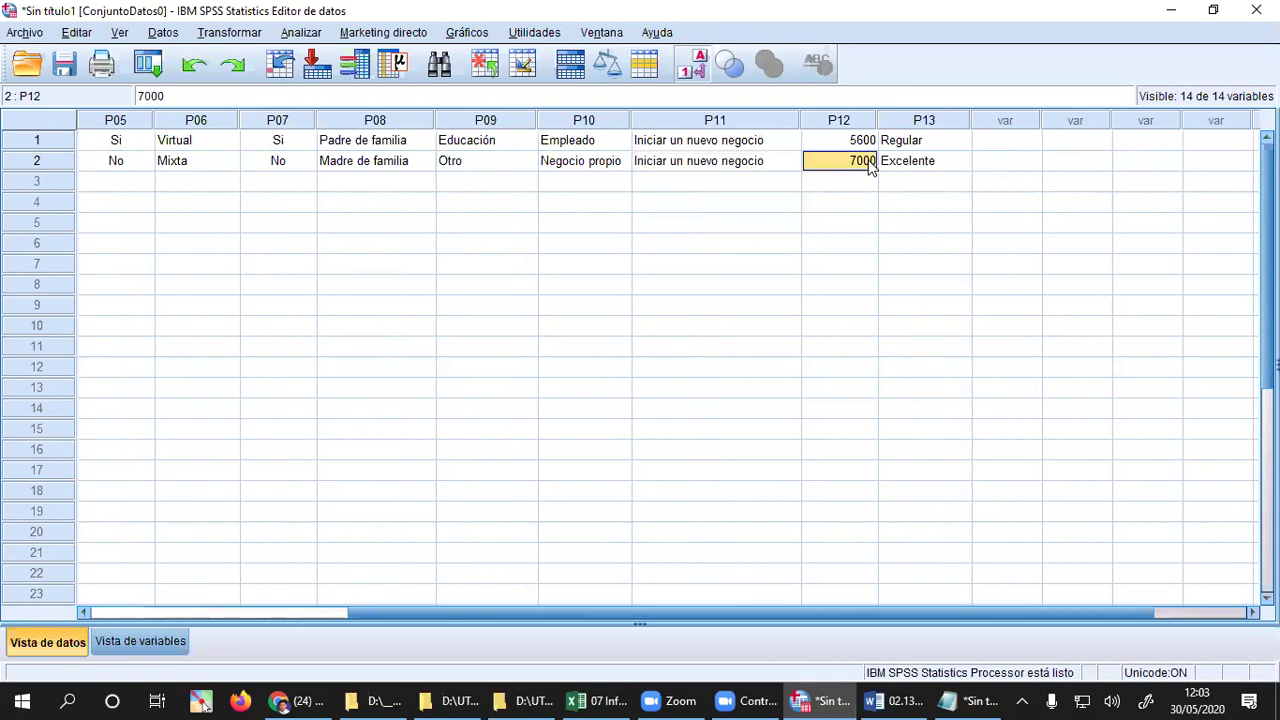
pyautogui.click(946, 166)
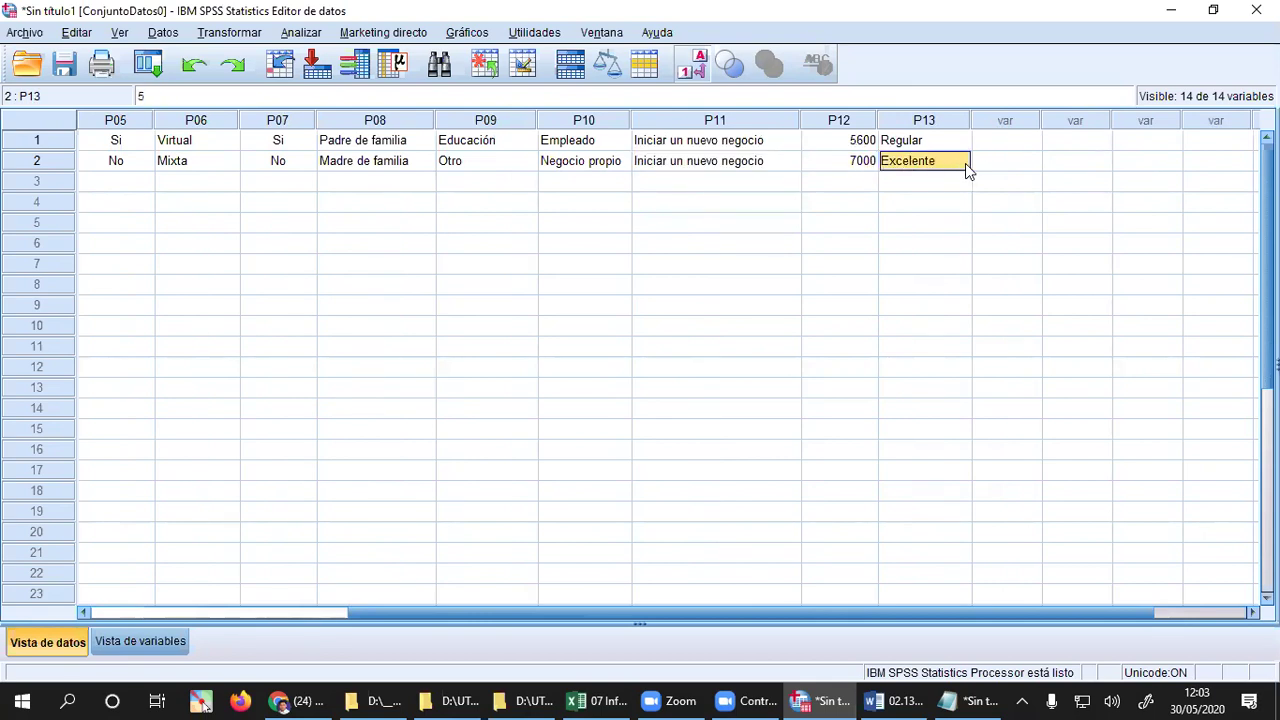
pyautogui.click(964, 180)
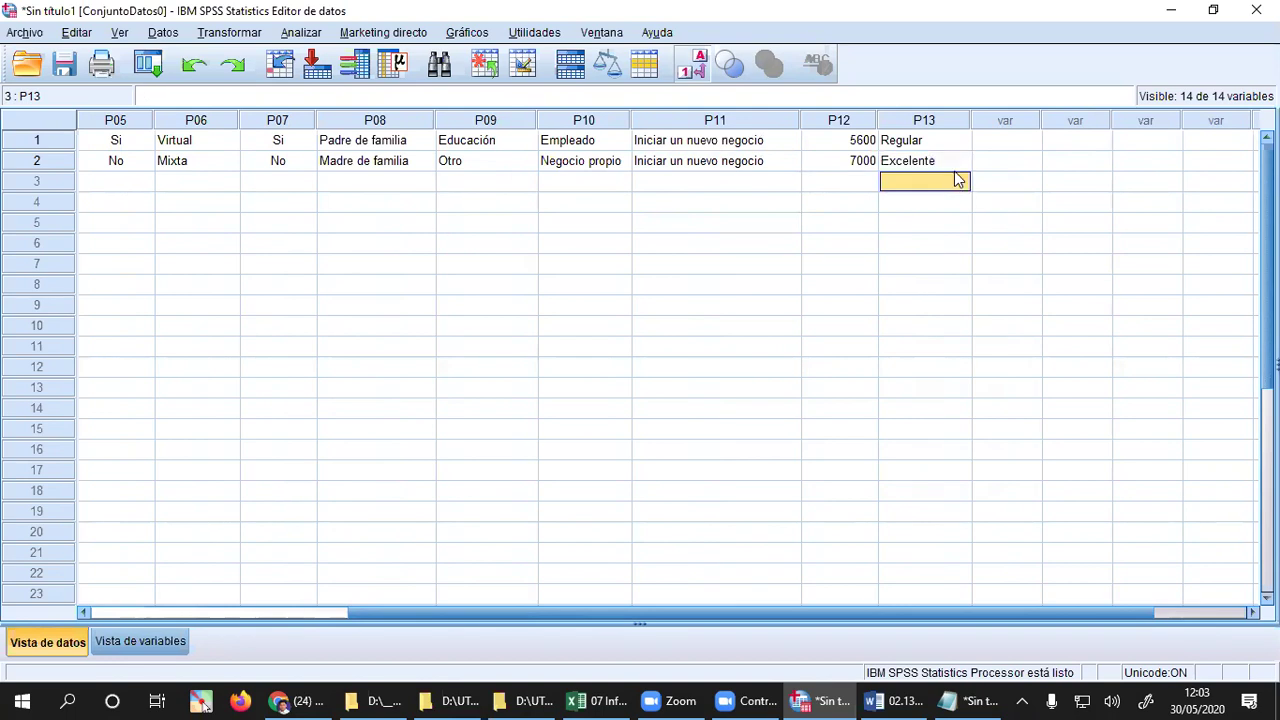
pyautogui.click(955, 165)
pyautogui.press('Left')
pyautogui.press('Left')
pyautogui.press('Left')
pyautogui.press('Left')
pyautogui.press('Left')
pyautogui.press('Left')
pyautogui.press('Left')
pyautogui.press('Left')
pyautogui.press('Left')
pyautogui.press('Left')
pyautogui.press('Left')
pyautogui.press('Left')
pyautogui.press('Left')
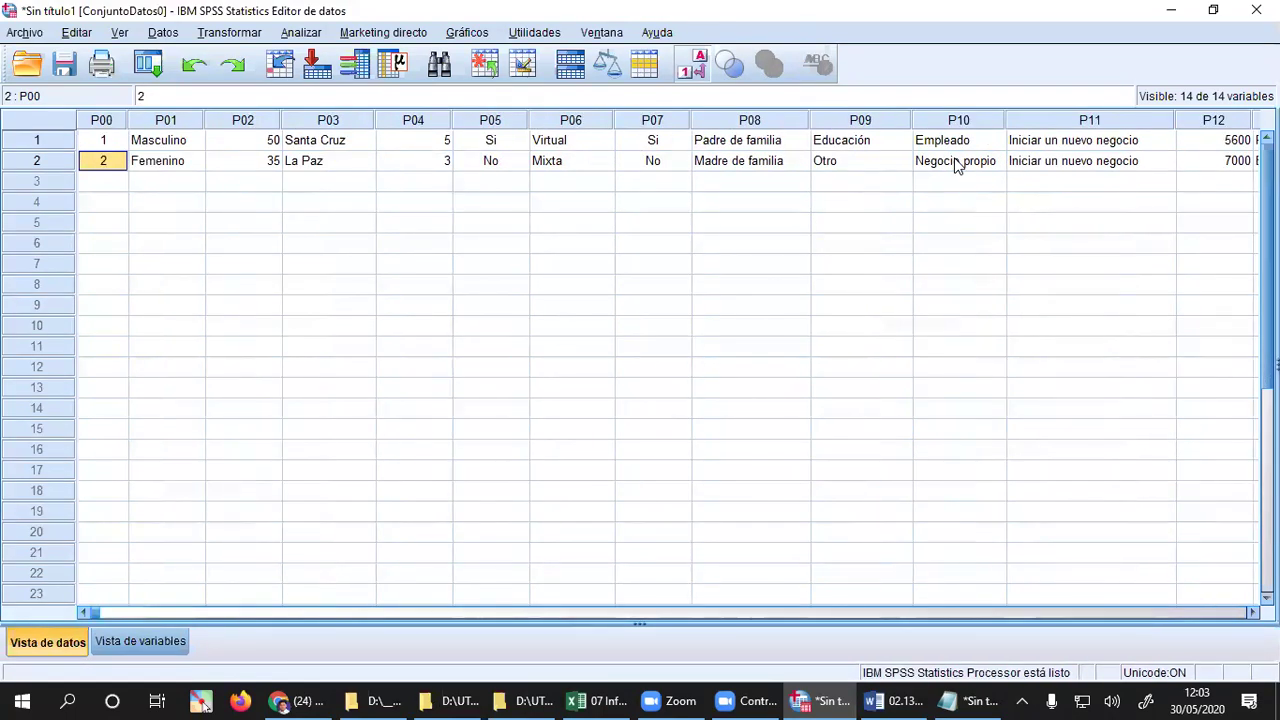
pyautogui.press('Down')
pyautogui.press('Down')
pyautogui.press('Down')
pyautogui.press('Down')
pyautogui.press('Up')
pyautogui.press('Up')
pyautogui.press('Up')
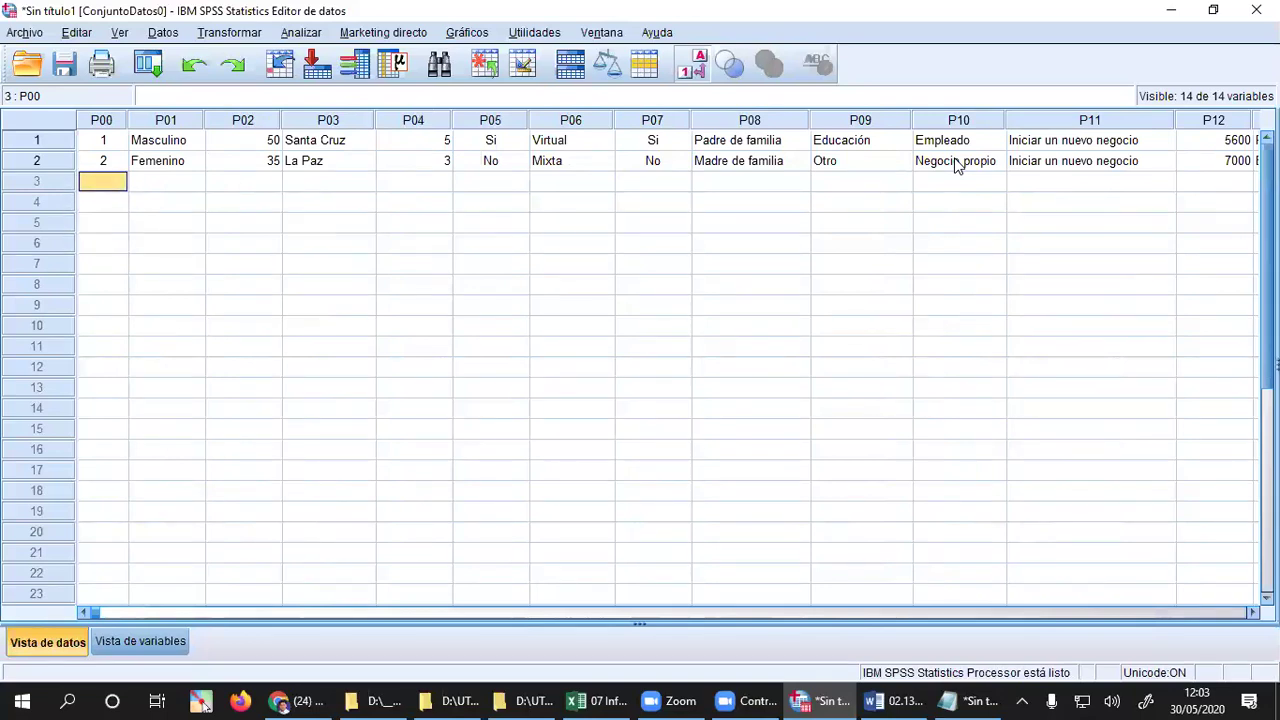
pyautogui.hotkey('shift', 'Down')
pyautogui.hotkey('shift', 'Down')
pyautogui.hotkey('shift', 'Down')
pyautogui.hotkey('shift', 'Down')
pyautogui.hotkey('shift', 'Down')
pyautogui.hotkey('shift', 'Down')
pyautogui.hotkey('shift', 'Down')
pyautogui.hotkey('shift', 'Down')
pyautogui.hotkey('shift', 'Down')
pyautogui.hotkey('shift', 'Down')
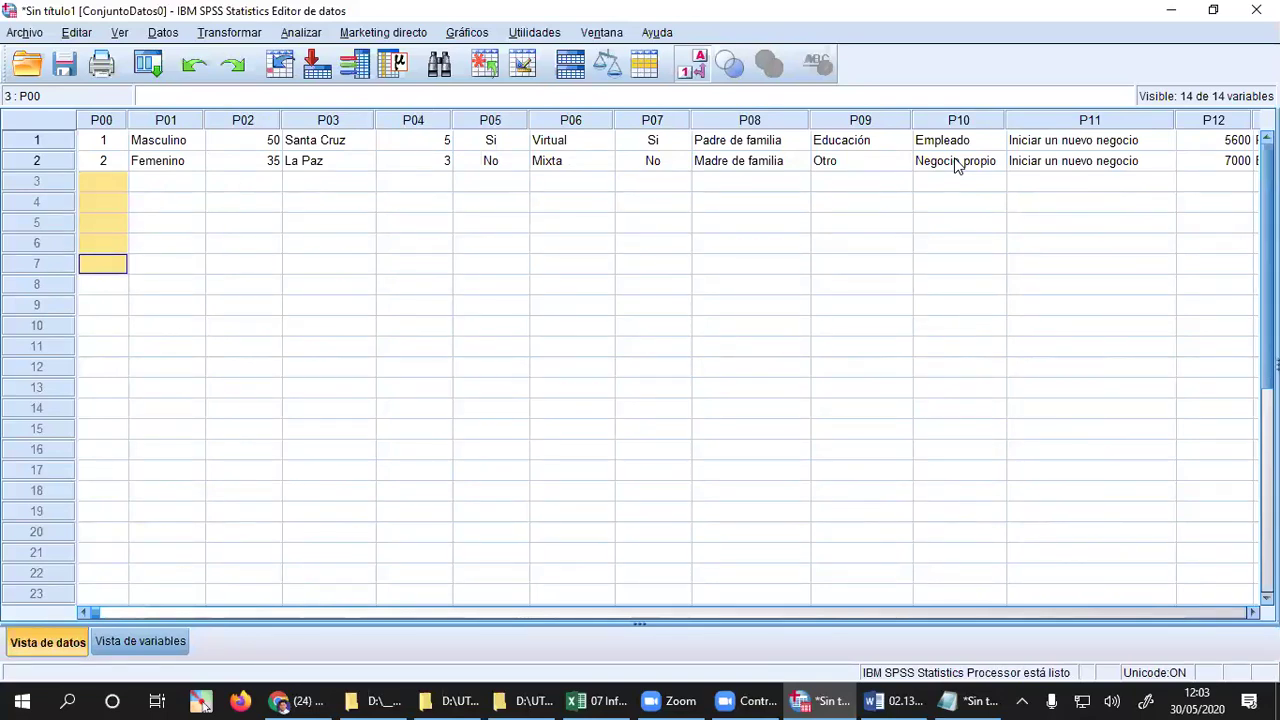
pyautogui.hotkey('shift', 'Down')
pyautogui.hotkey('shift', 'Down')
pyautogui.hotkey('shift', 'Down')
pyautogui.hotkey('shift', 'Down')
pyautogui.hotkey('shift', 'Down')
pyautogui.hotkey('shift', 'Down')
pyautogui.hotkey('shift', 'Down')
pyautogui.hotkey('shift', 'Down')
pyautogui.hotkey('shift', 'Down')
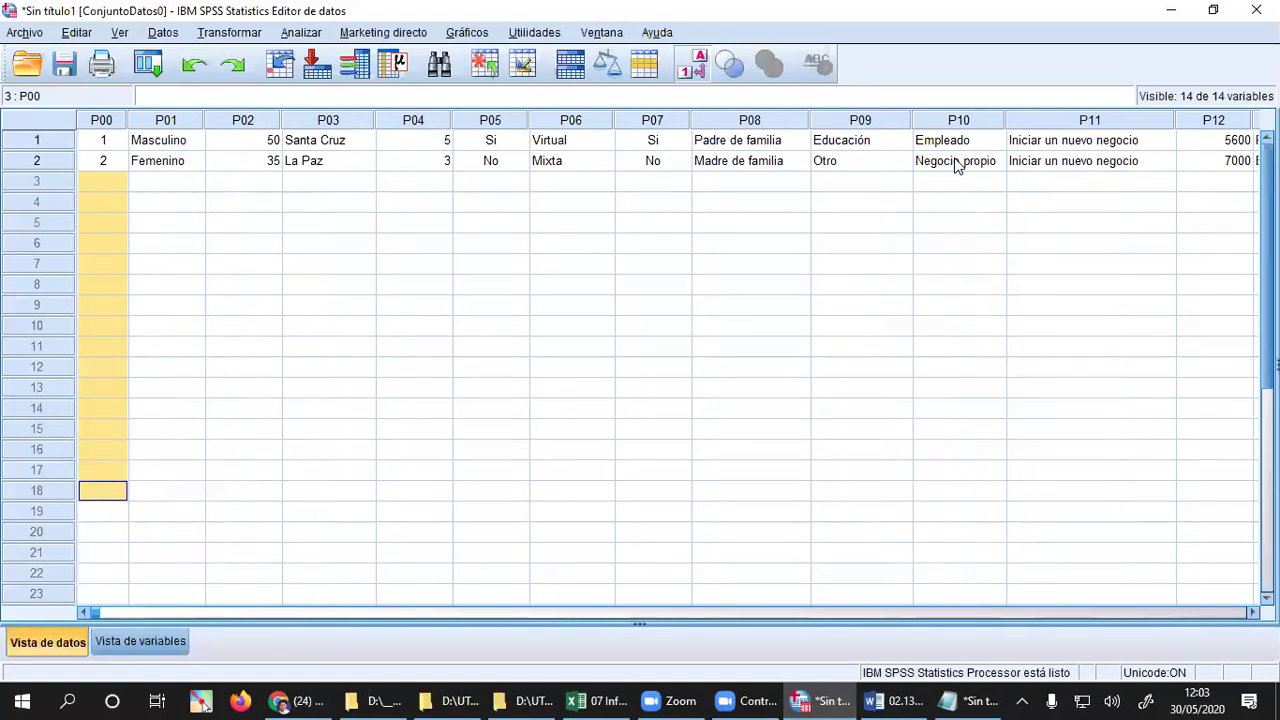
pyautogui.hotkey('shift', 'Down')
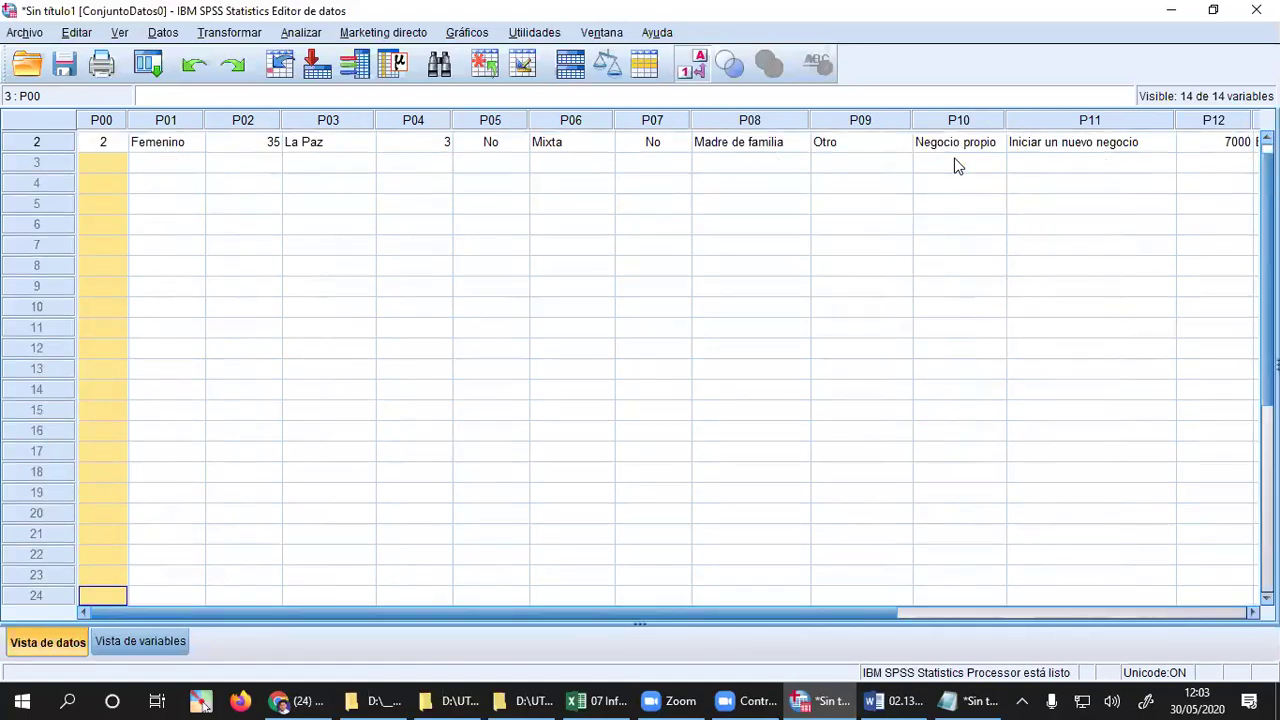
pyautogui.press('Up')
pyautogui.press('Up')
pyautogui.press('Up')
pyautogui.press('Up')
pyautogui.press('Up')
pyautogui.press('Up')
pyautogui.press('Up')
pyautogui.press('Up')
pyautogui.press('Up')
pyautogui.press('Up')
pyautogui.press('Up')
pyautogui.press('Up')
pyautogui.press('Up')
pyautogui.press('Up')
pyautogui.press('Up')
pyautogui.press('Up')
pyautogui.press('Up')
pyautogui.press('Up')
pyautogui.press('Up')
pyautogui.press('Up')
pyautogui.press('Up')
pyautogui.press('Up')
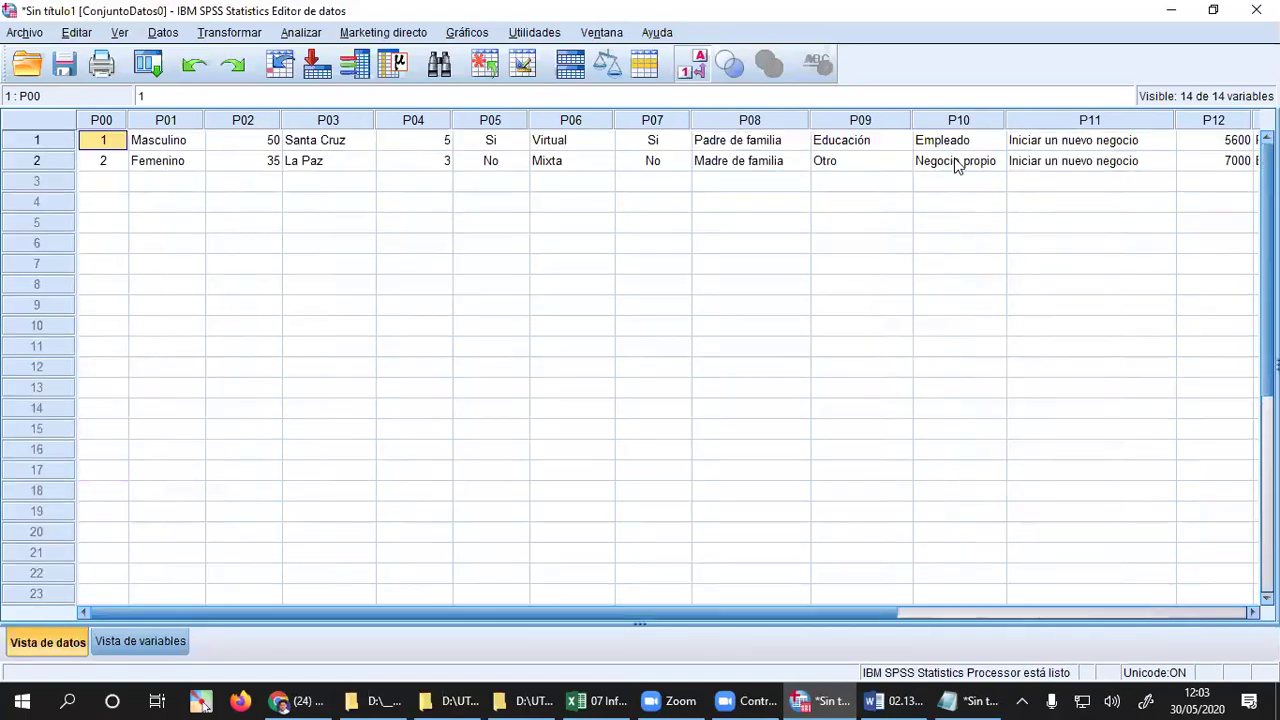
pyautogui.press('Down')
pyautogui.press('Down')
pyautogui.press('Down')
pyautogui.press('Up')
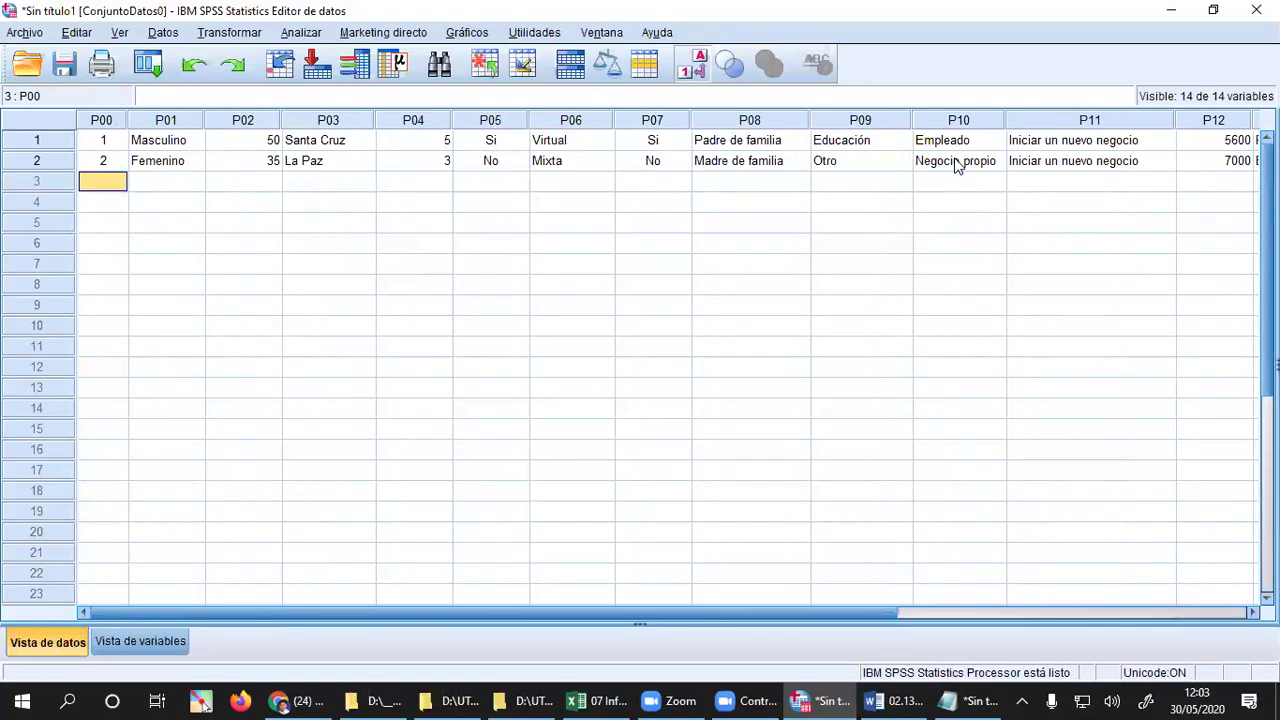
pyautogui.press('Right')
pyautogui.press('Right')
pyautogui.press('Right')
pyautogui.press('Right')
pyautogui.press('Right')
pyautogui.press('Right')
pyautogui.press('Right')
pyautogui.press('Right')
pyautogui.press('Right')
pyautogui.press('Right')
pyautogui.press('Right')
pyautogui.press('Right')
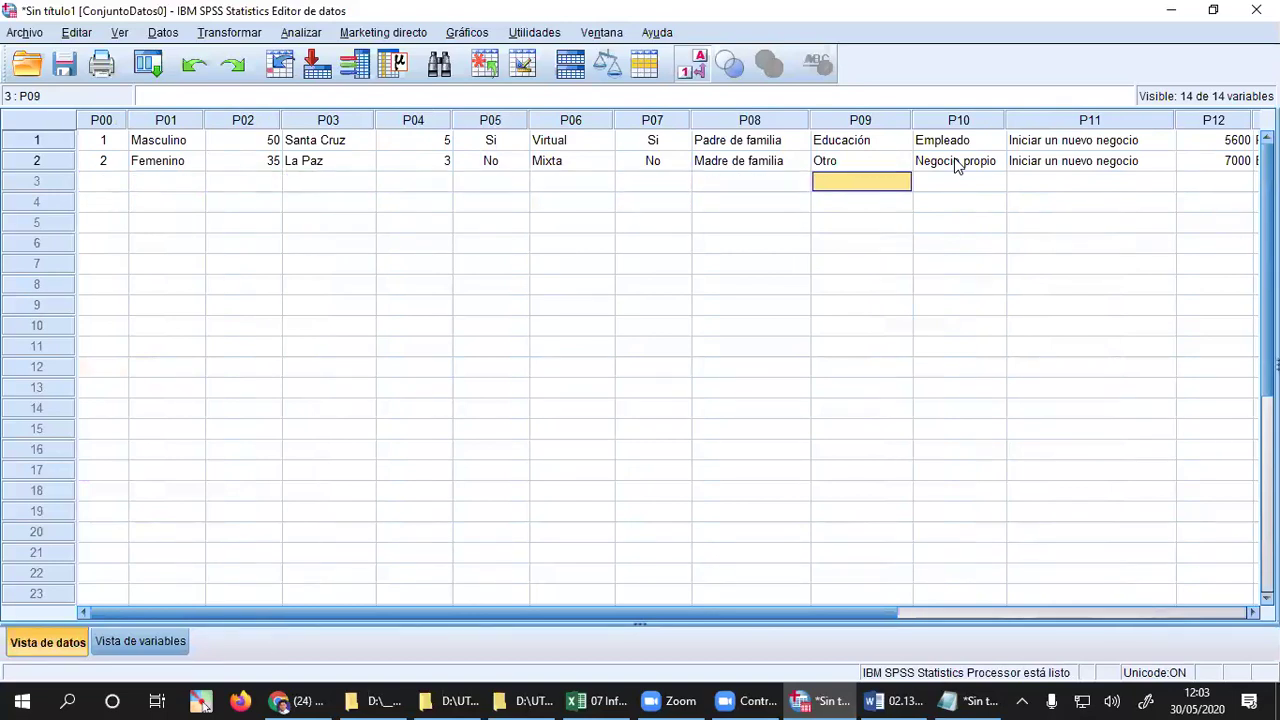
pyautogui.press('Left')
pyautogui.press('Left')
pyautogui.press('Left')
pyautogui.press('Left')
pyautogui.press('Left')
pyautogui.press('Left')
pyautogui.press('Left')
pyautogui.press('Left')
pyautogui.press('Left')
pyautogui.press('Left')
pyautogui.press('Left')
pyautogui.press('Left')
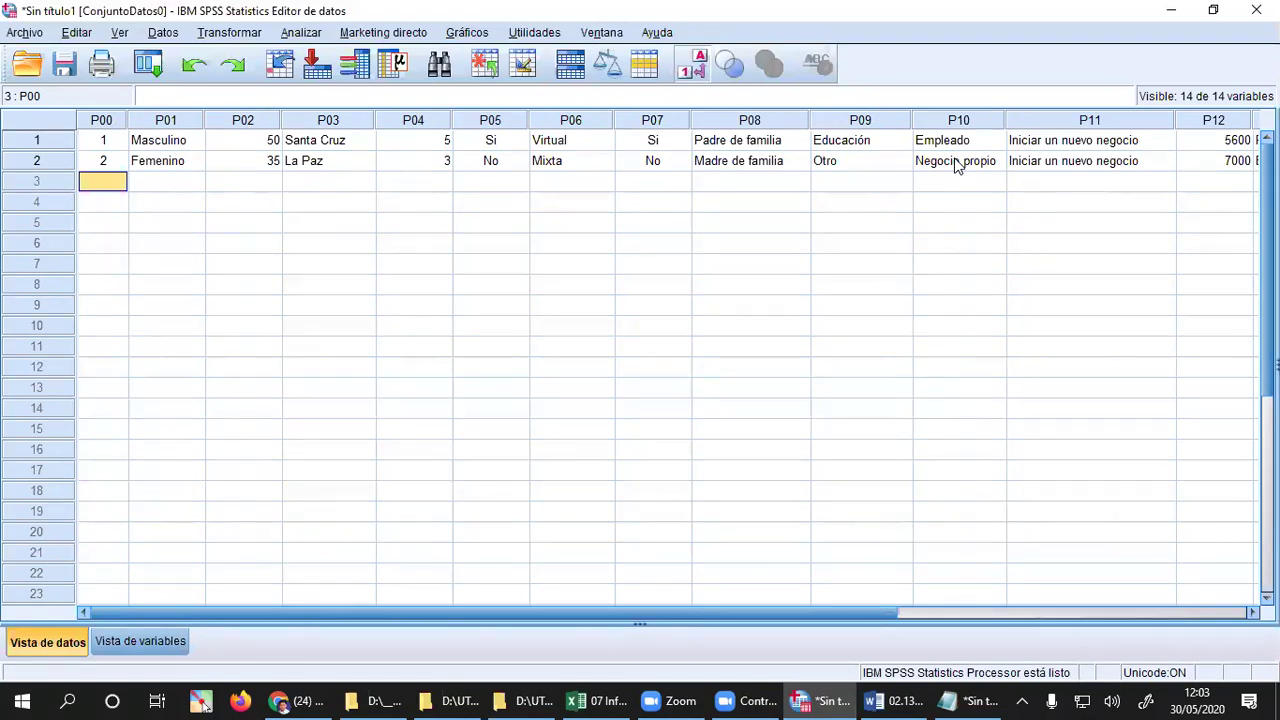
# - Start the third case with survey number 3 in P00 and set its P01 to Femenino
pyautogui.press('Up')
pyautogui.press('Up')
pyautogui.press('Down')
pyautogui.press('Down')
pyautogui.write('3')
pyautogui.press('Tab')
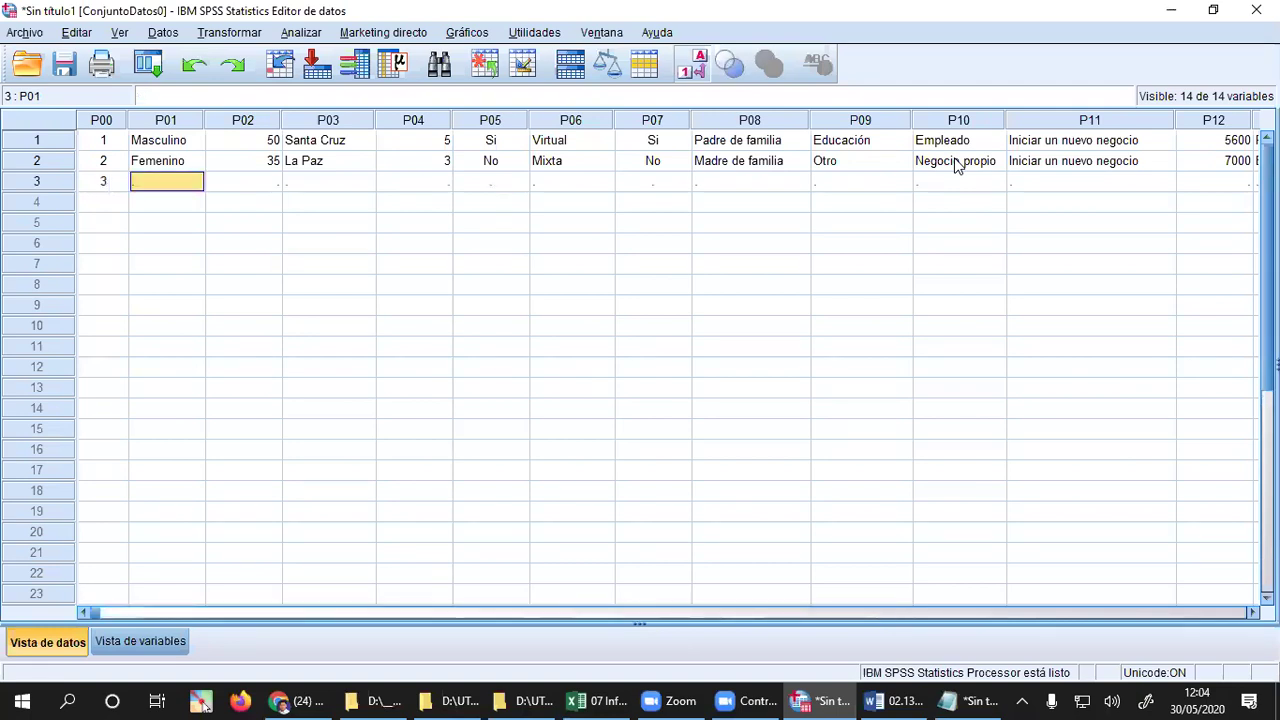
pyautogui.doubleClick(197, 190)
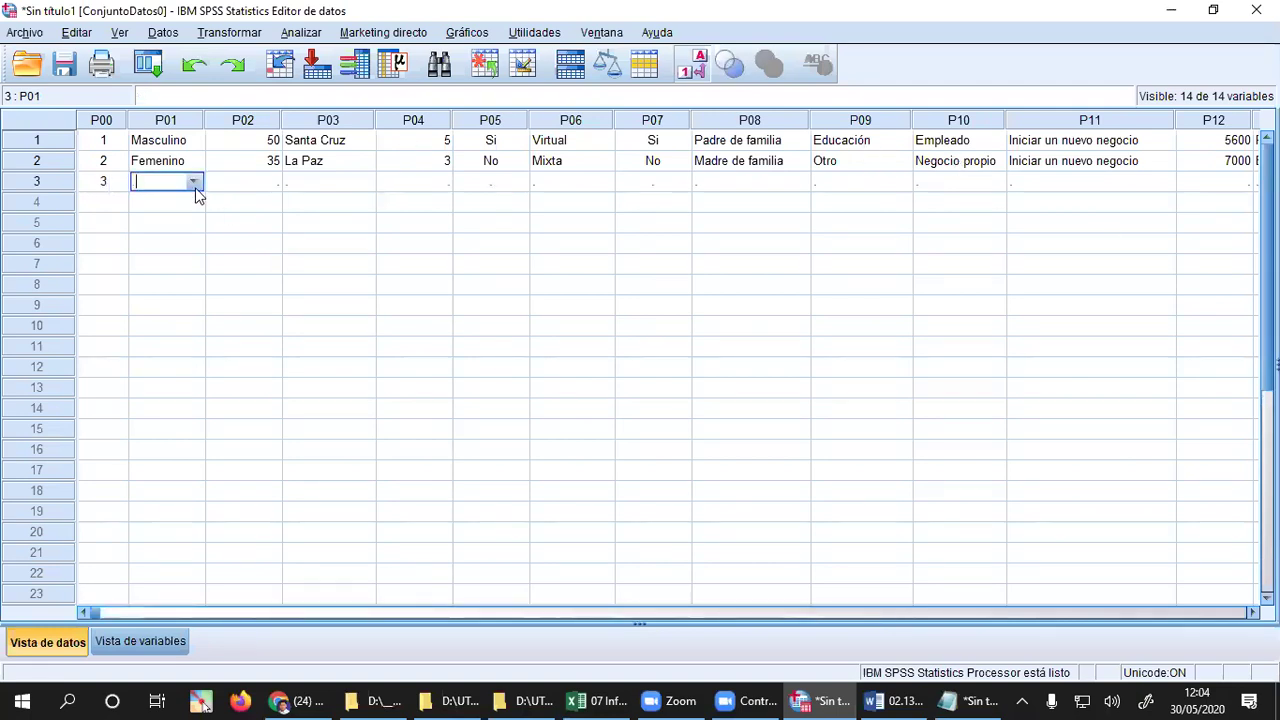
pyautogui.click(194, 183)
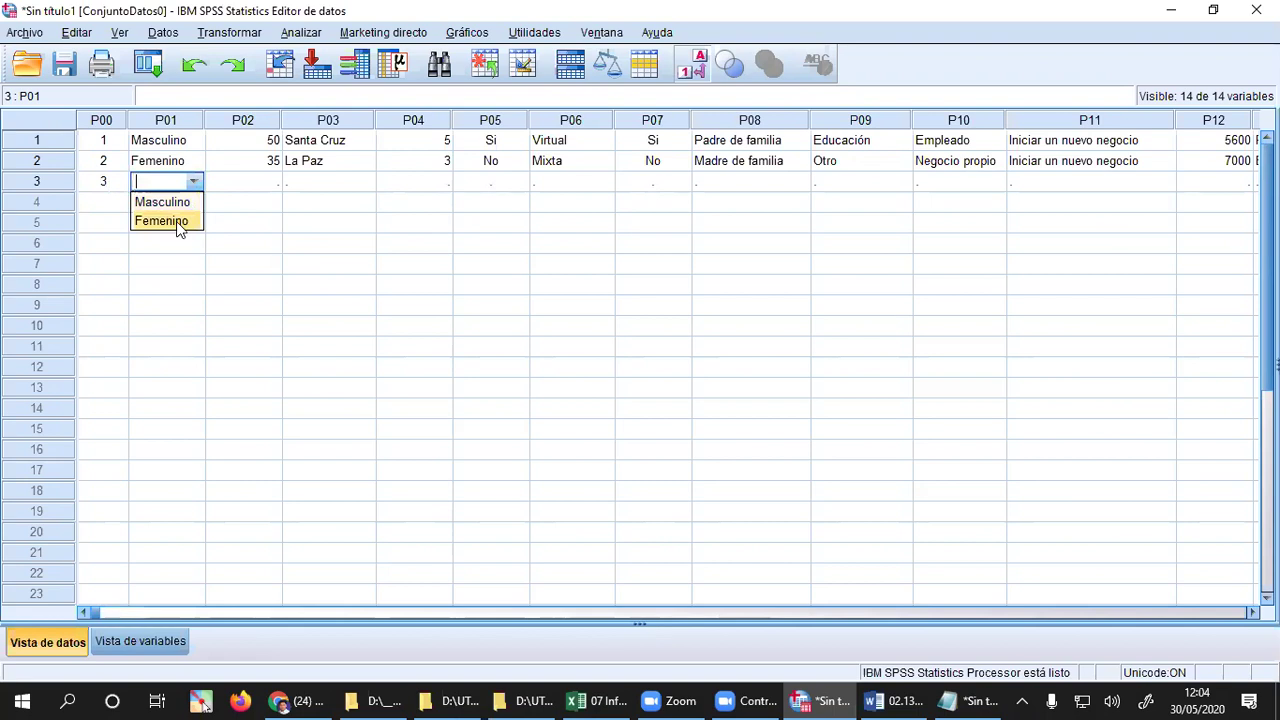
pyautogui.click(179, 222)
# - Enter 17 as the third case's P02 and set its P03 to Beni
pyautogui.click(264, 187)
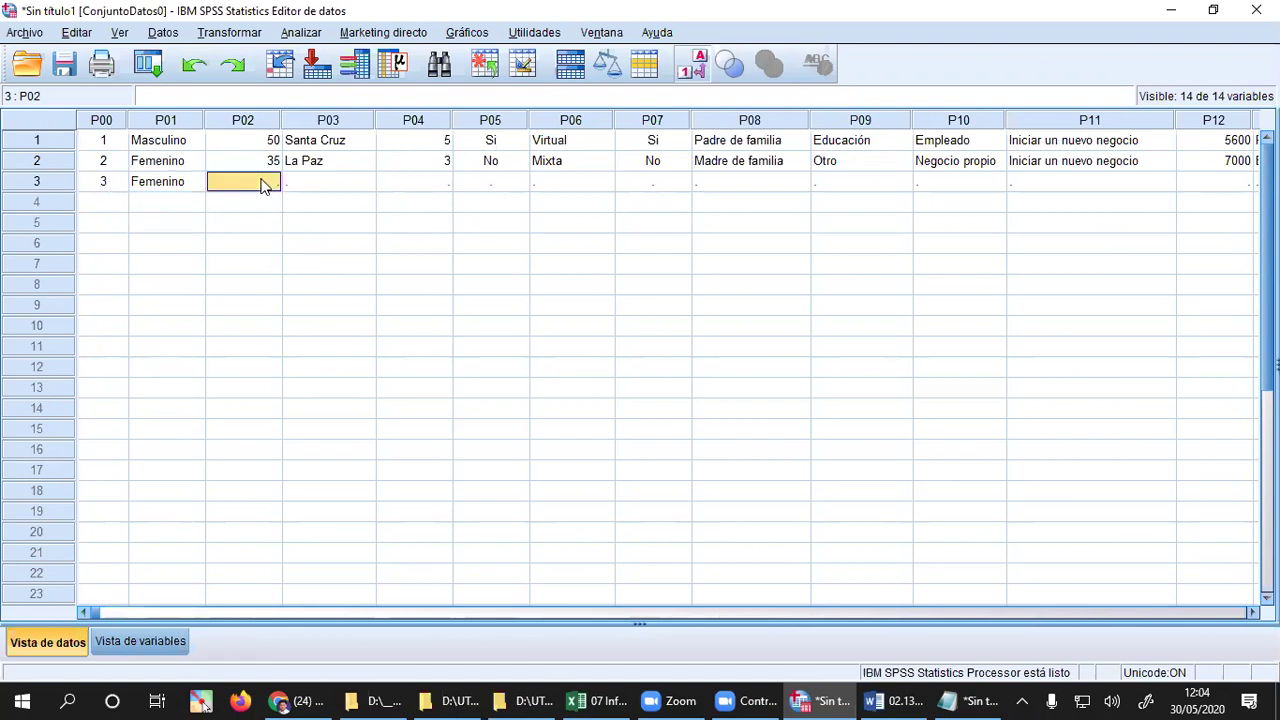
pyautogui.write('1')
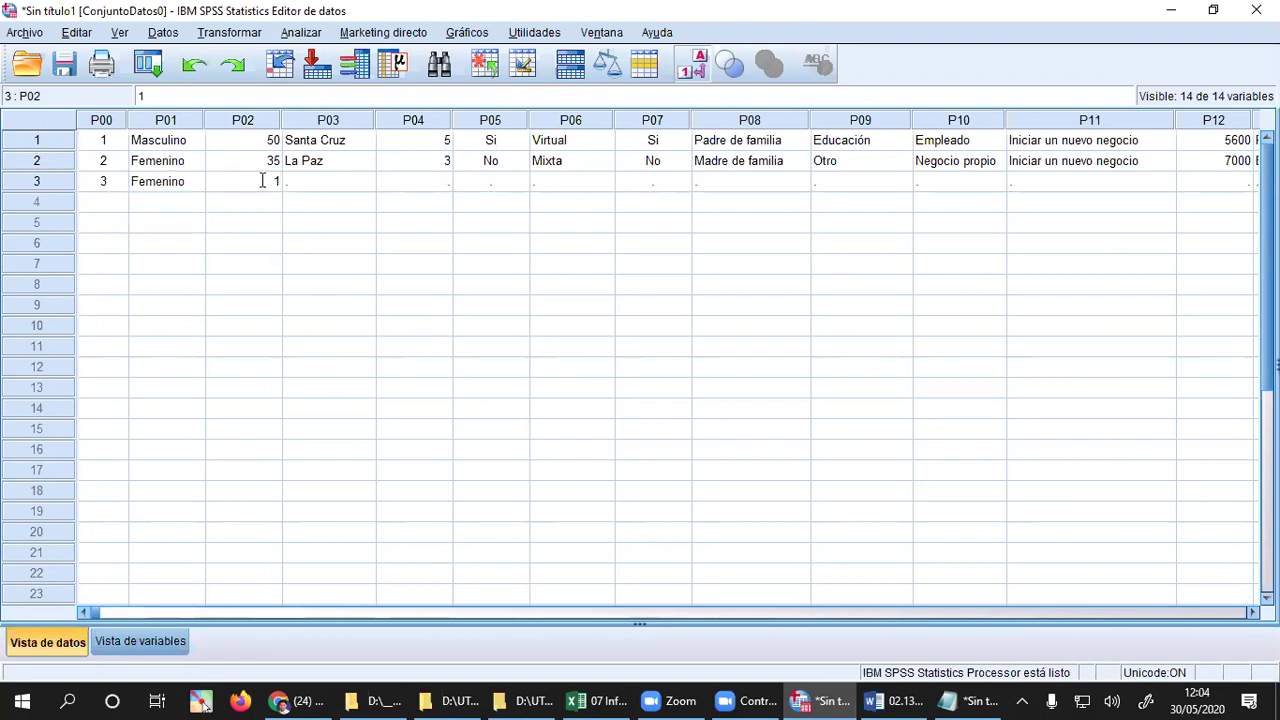
pyautogui.write('7')
pyautogui.press('Tab')
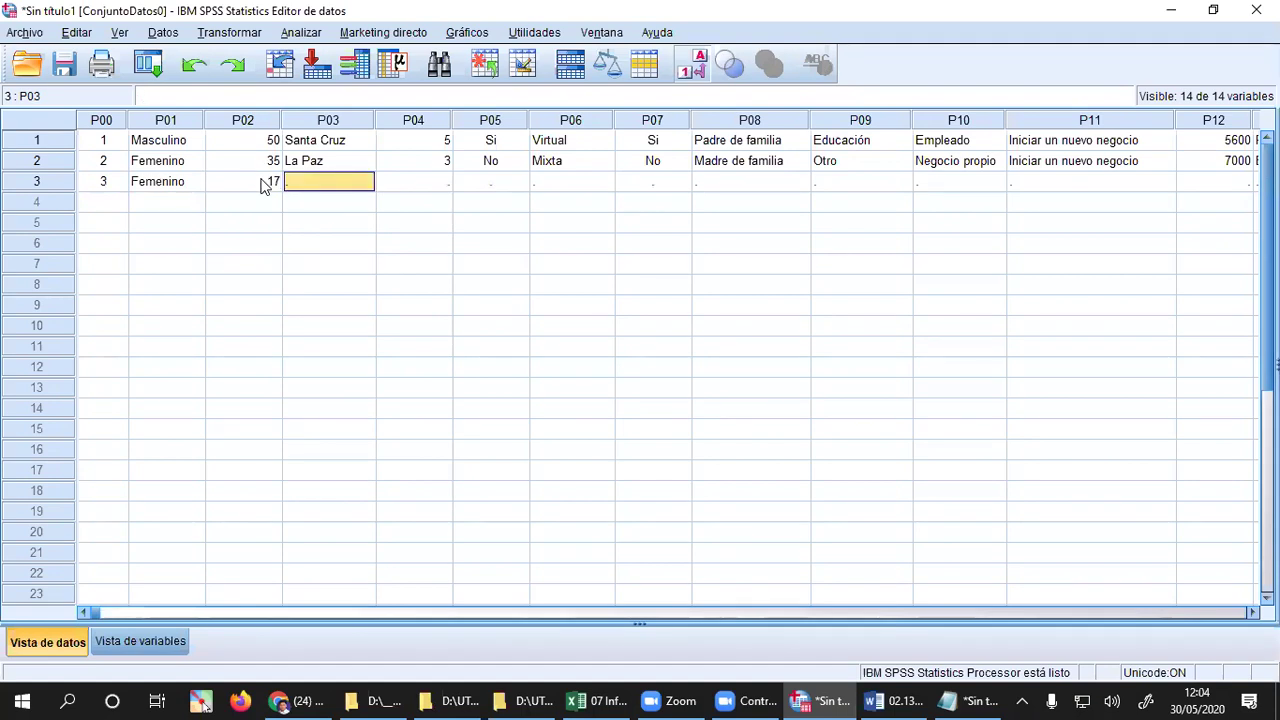
pyautogui.click(310, 182)
pyautogui.click(360, 181)
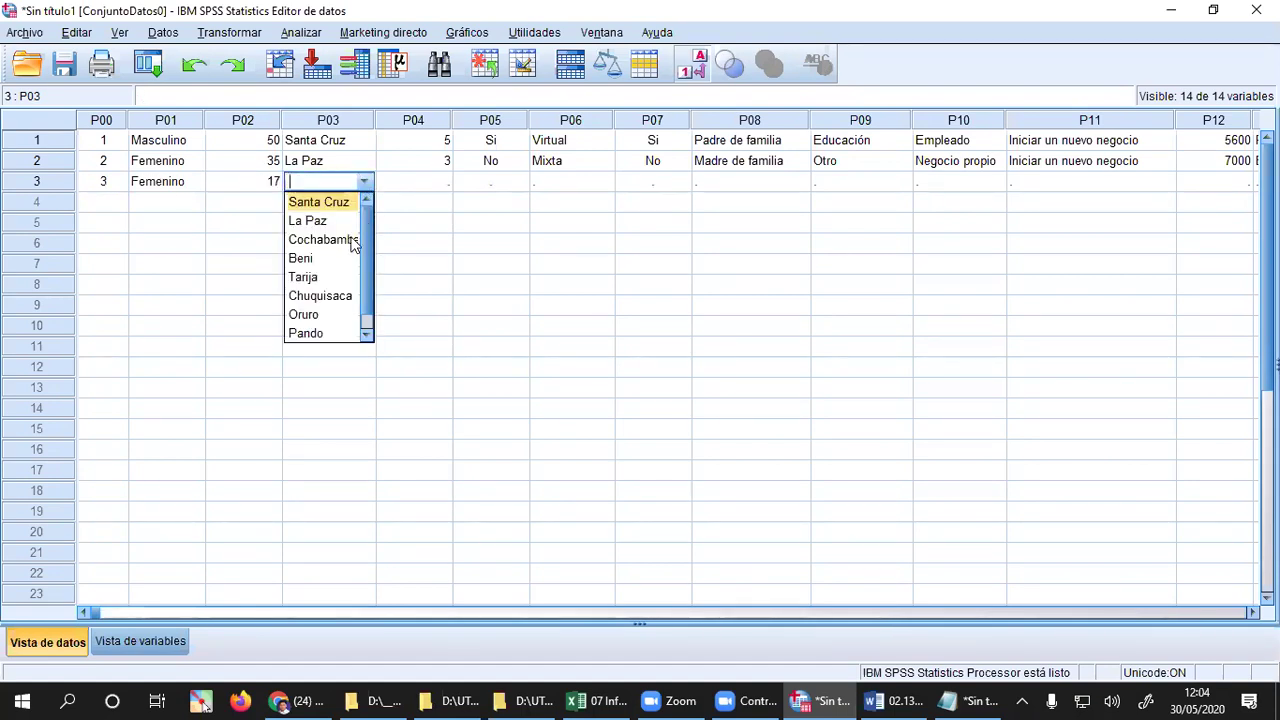
pyautogui.click(330, 258)
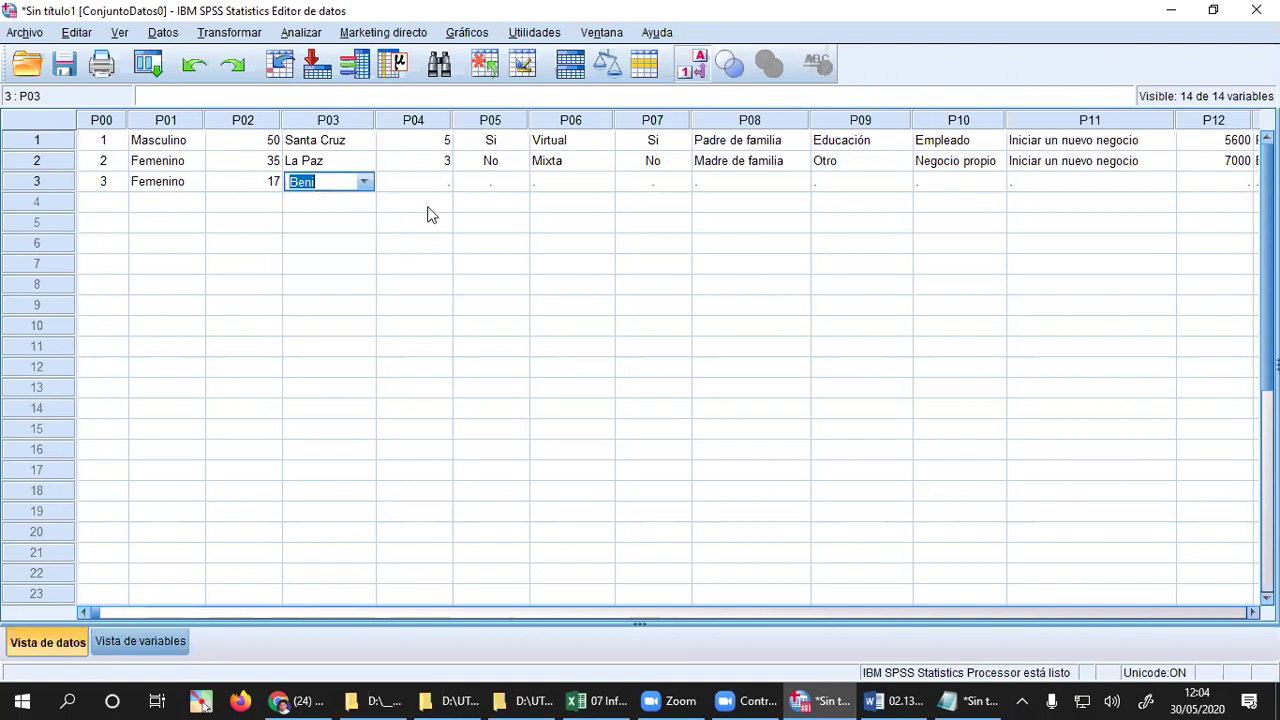
# - Enter 0 as the third case's P04 and set its P05 to No
pyautogui.click(431, 178)
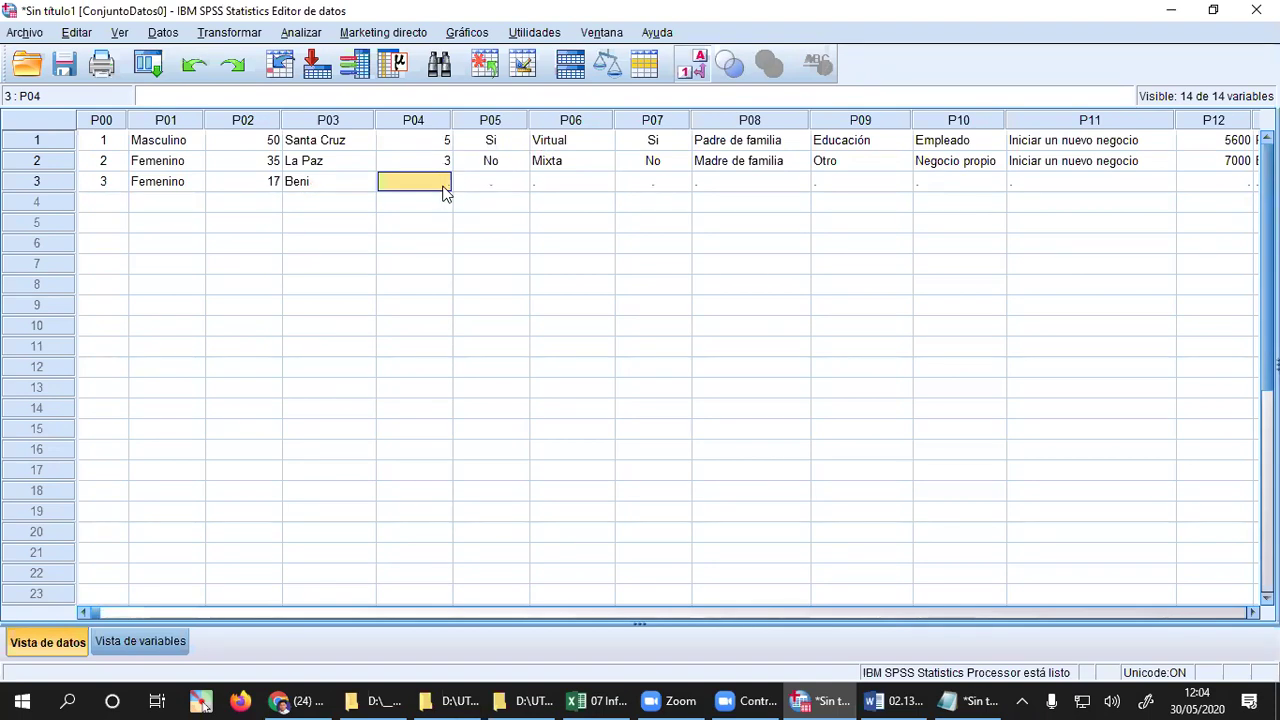
pyautogui.write('0')
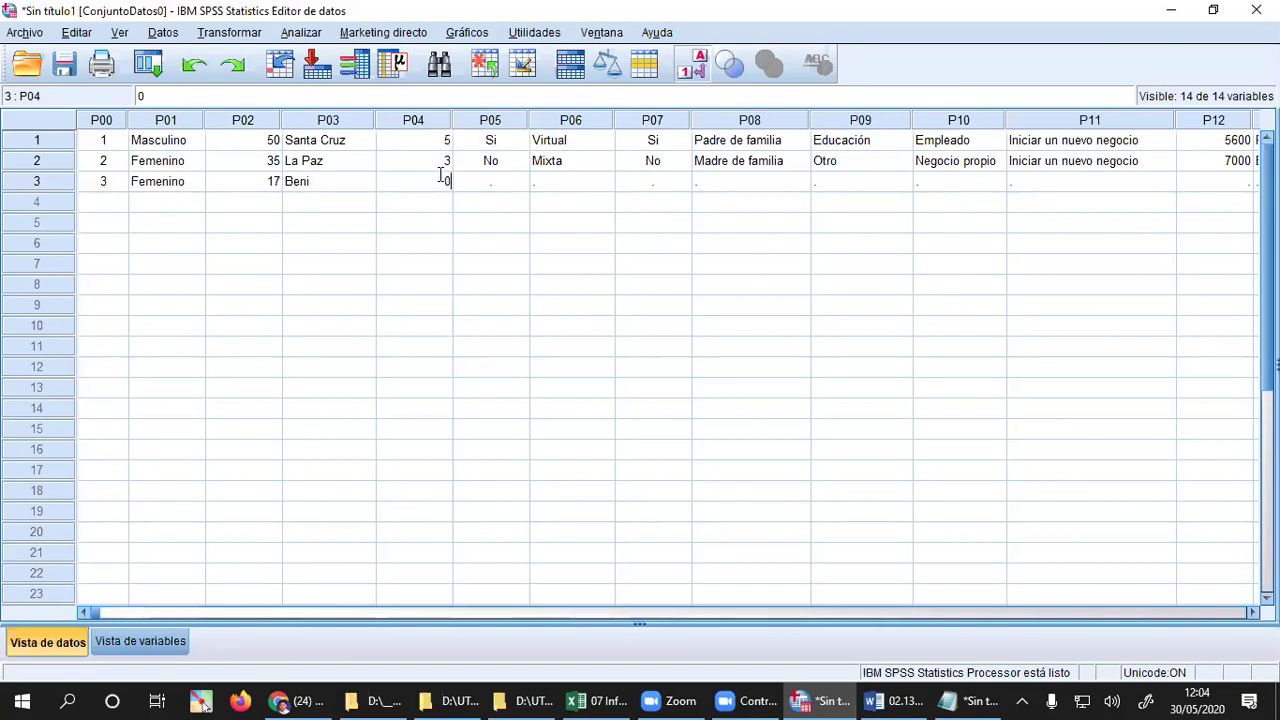
pyautogui.press('Tab')
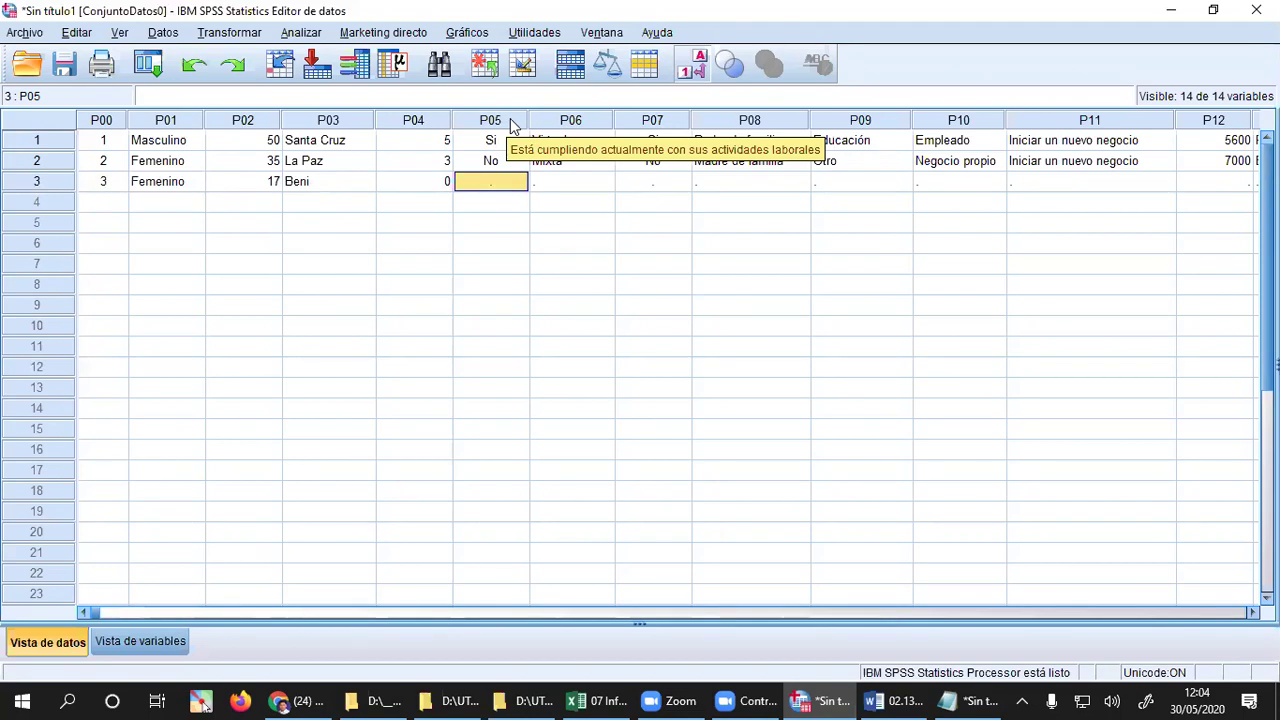
pyautogui.click(521, 187)
pyautogui.click(521, 187)
pyautogui.click(521, 187)
pyautogui.click(521, 187)
pyautogui.click(521, 187)
pyautogui.click(520, 186)
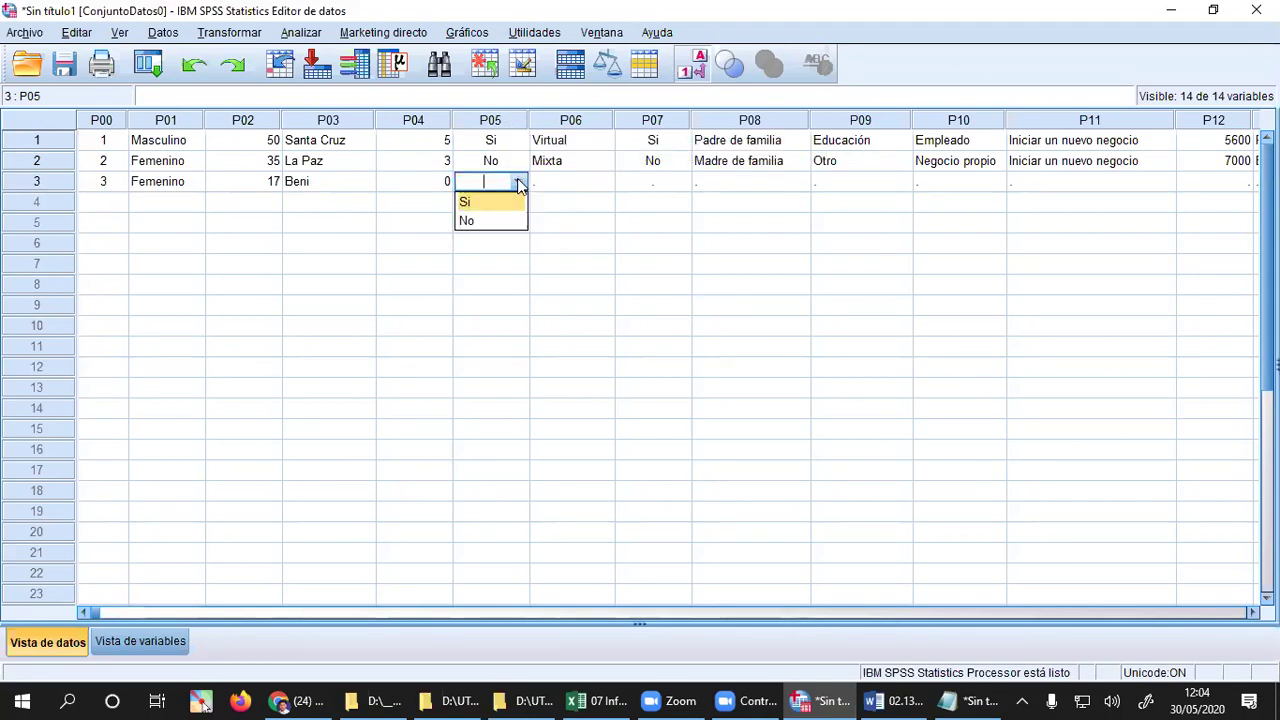
pyautogui.click(554, 178)
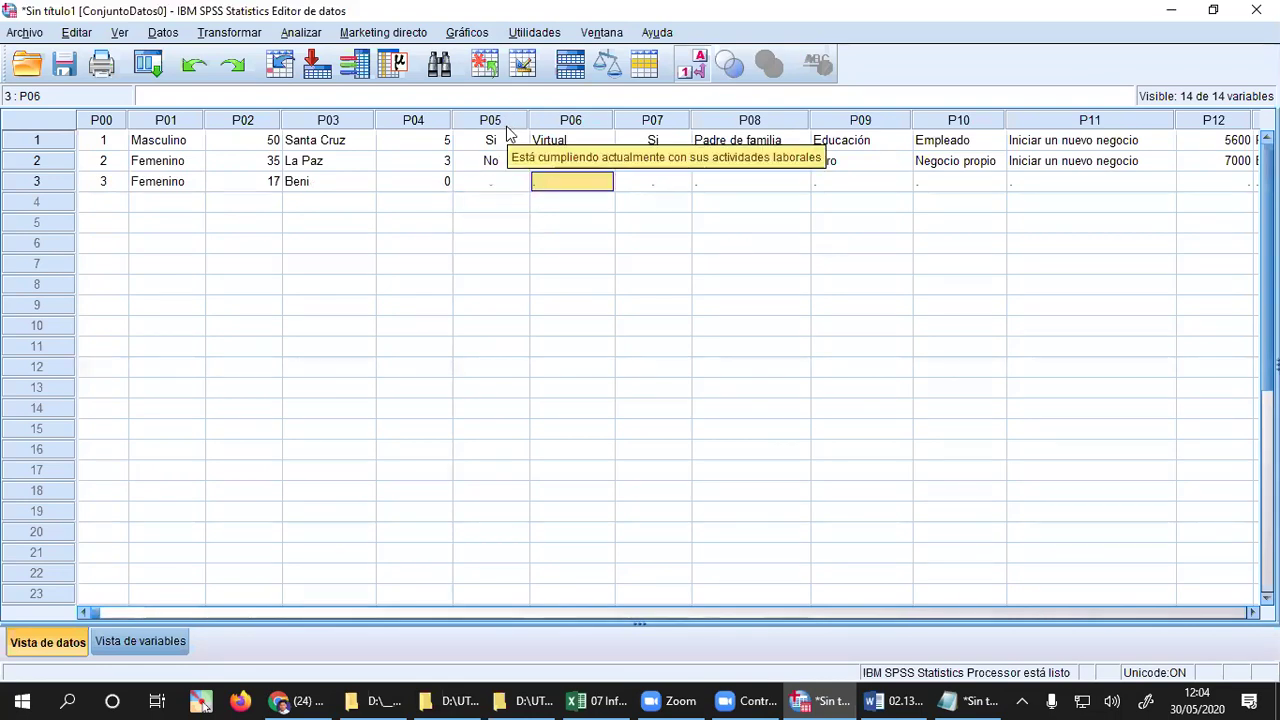
pyautogui.click(517, 182)
pyautogui.click(519, 181)
pyautogui.click(493, 218)
# - Examine the answer options offered for the third case's P06 against its P05 answer
pyautogui.click(594, 182)
pyautogui.click(606, 183)
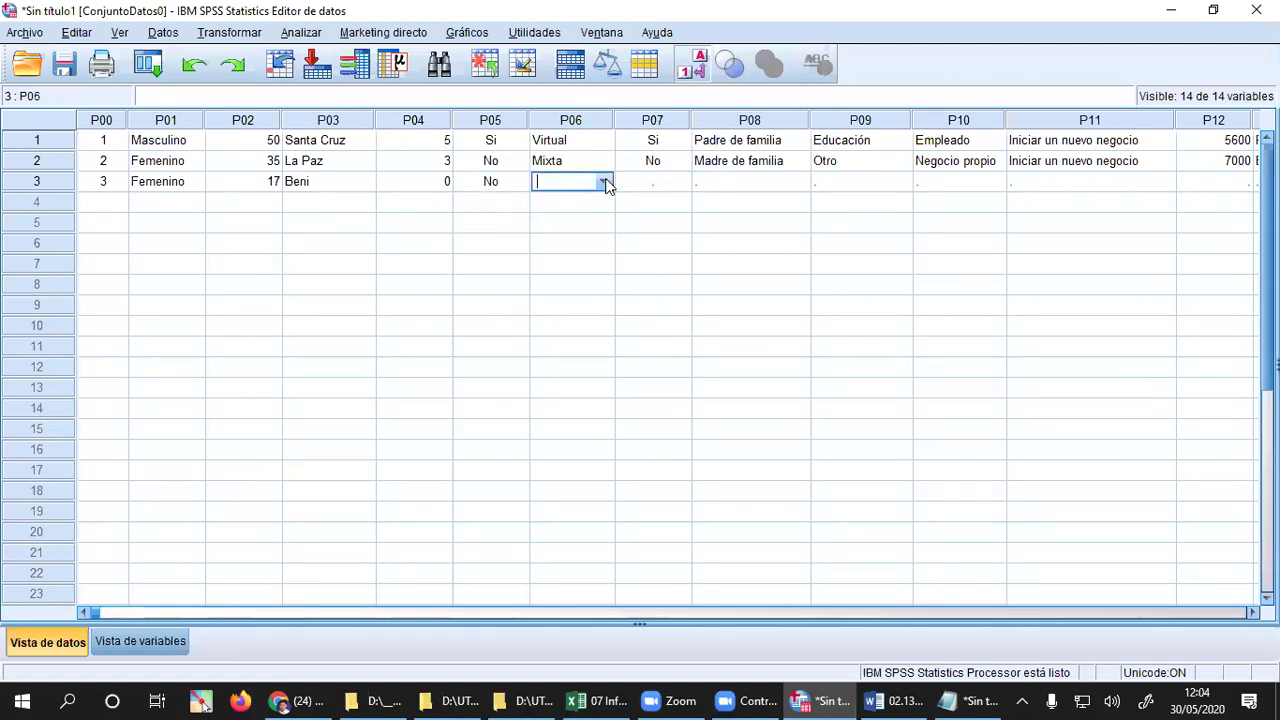
pyautogui.click(603, 182)
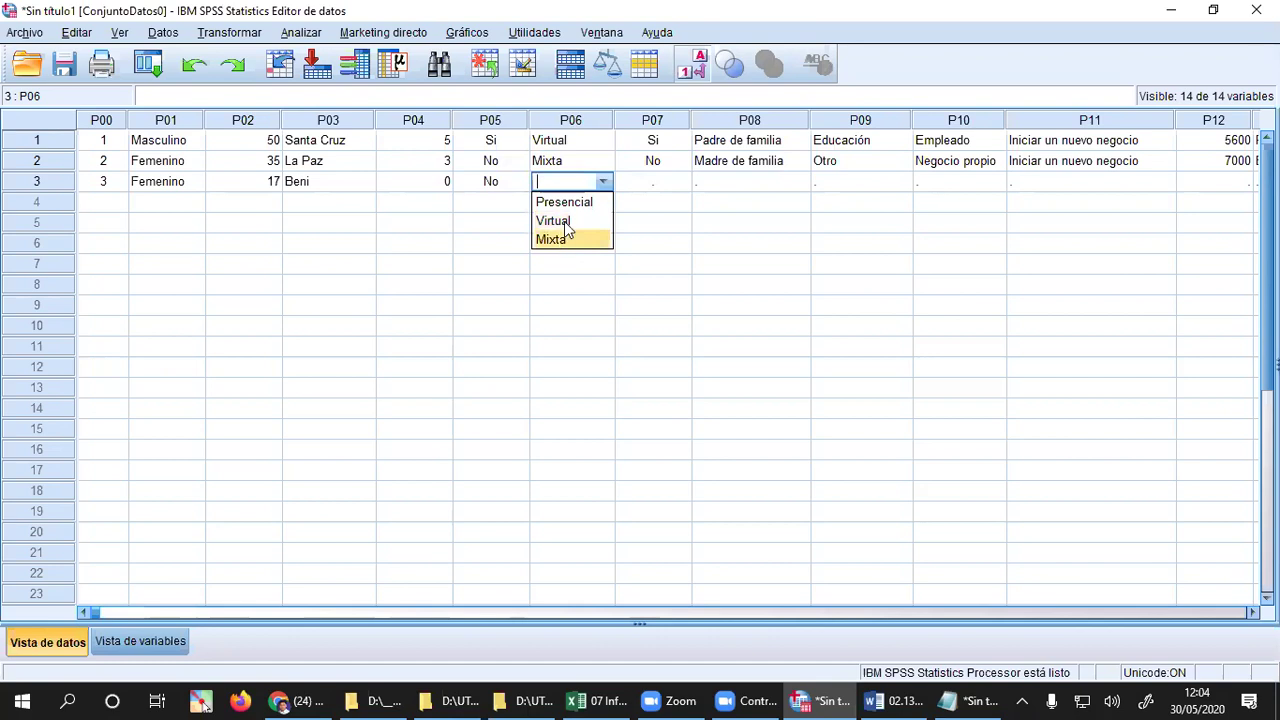
pyautogui.click(508, 182)
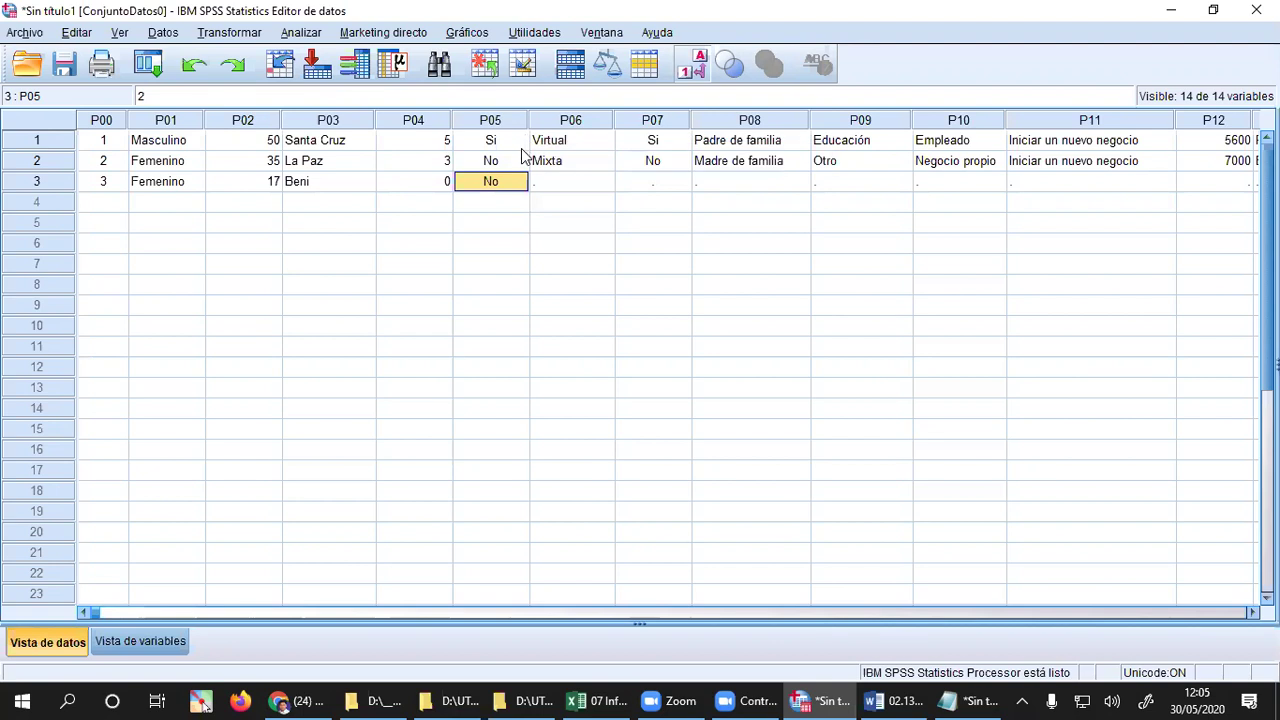
pyautogui.click(590, 180)
pyautogui.click(600, 182)
pyautogui.click(604, 182)
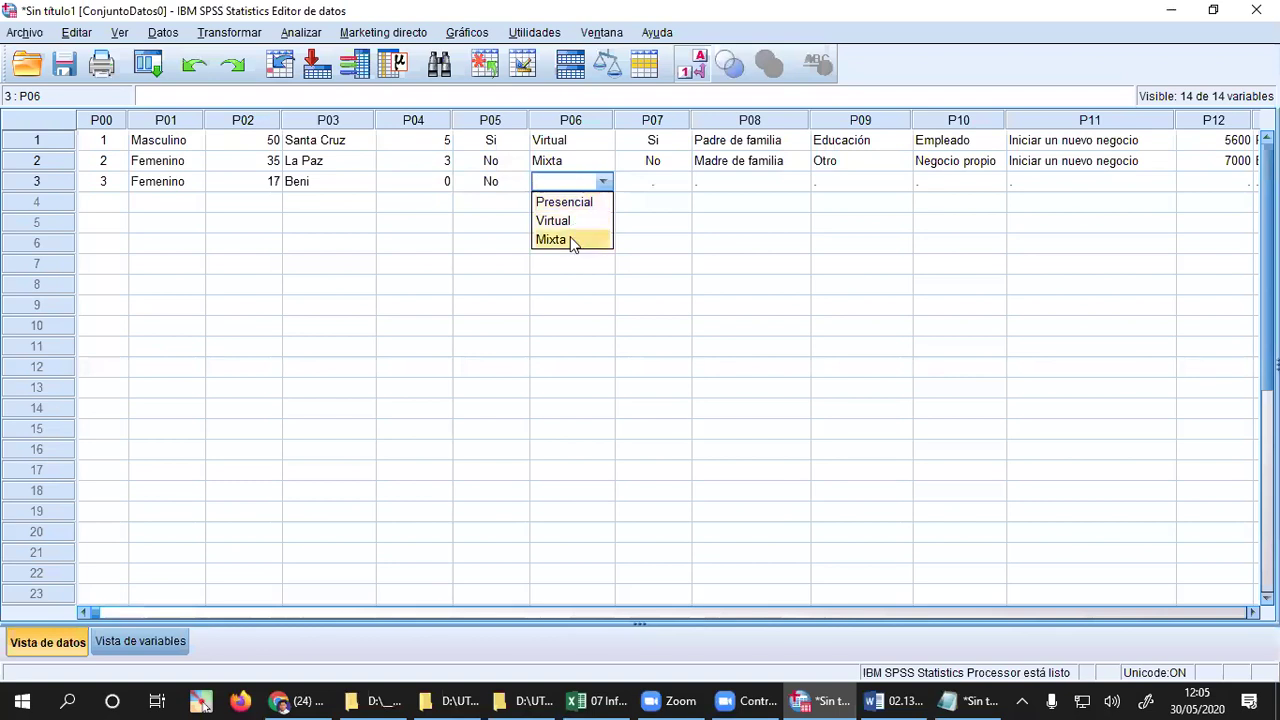
pyautogui.click(598, 121)
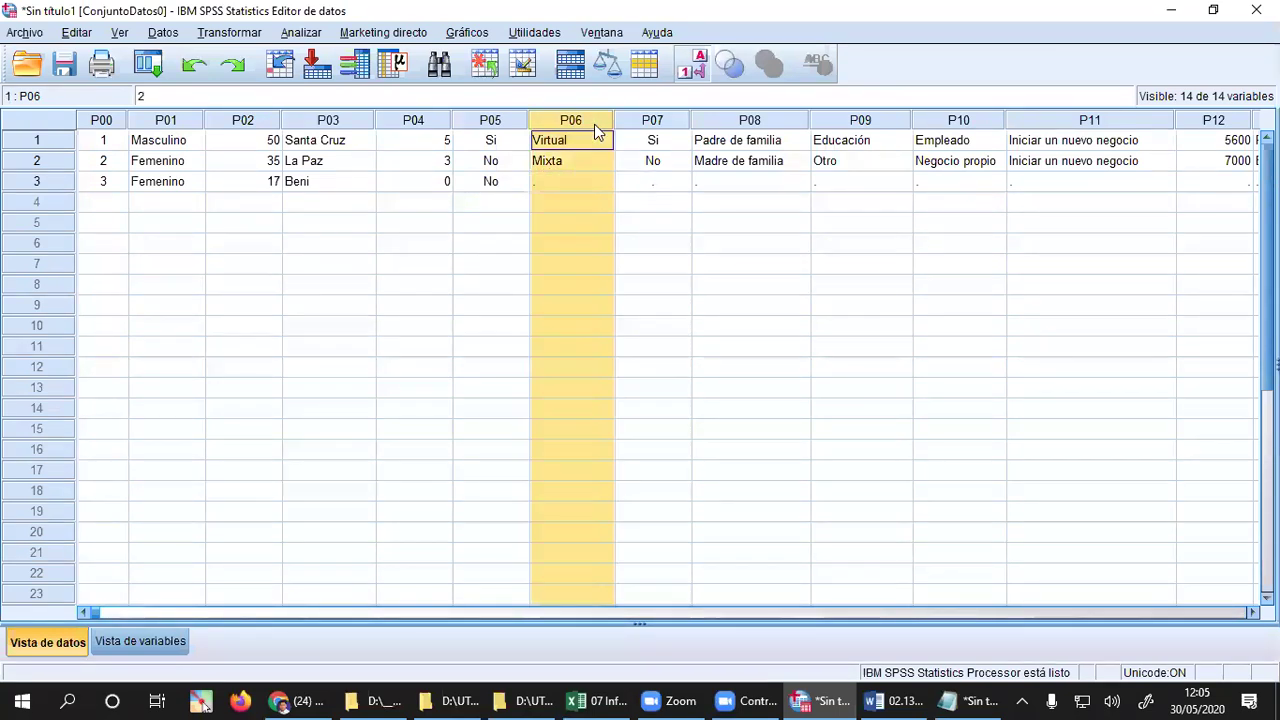
pyautogui.click(588, 181)
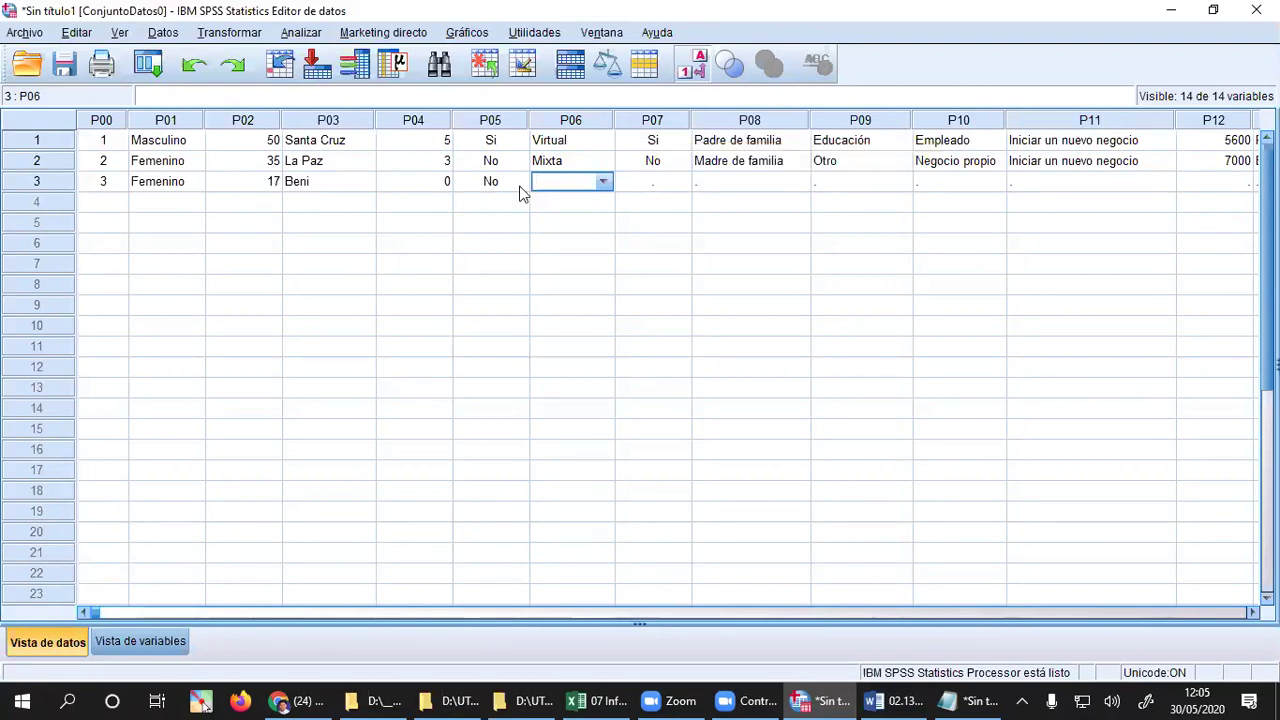
pyautogui.click(602, 183)
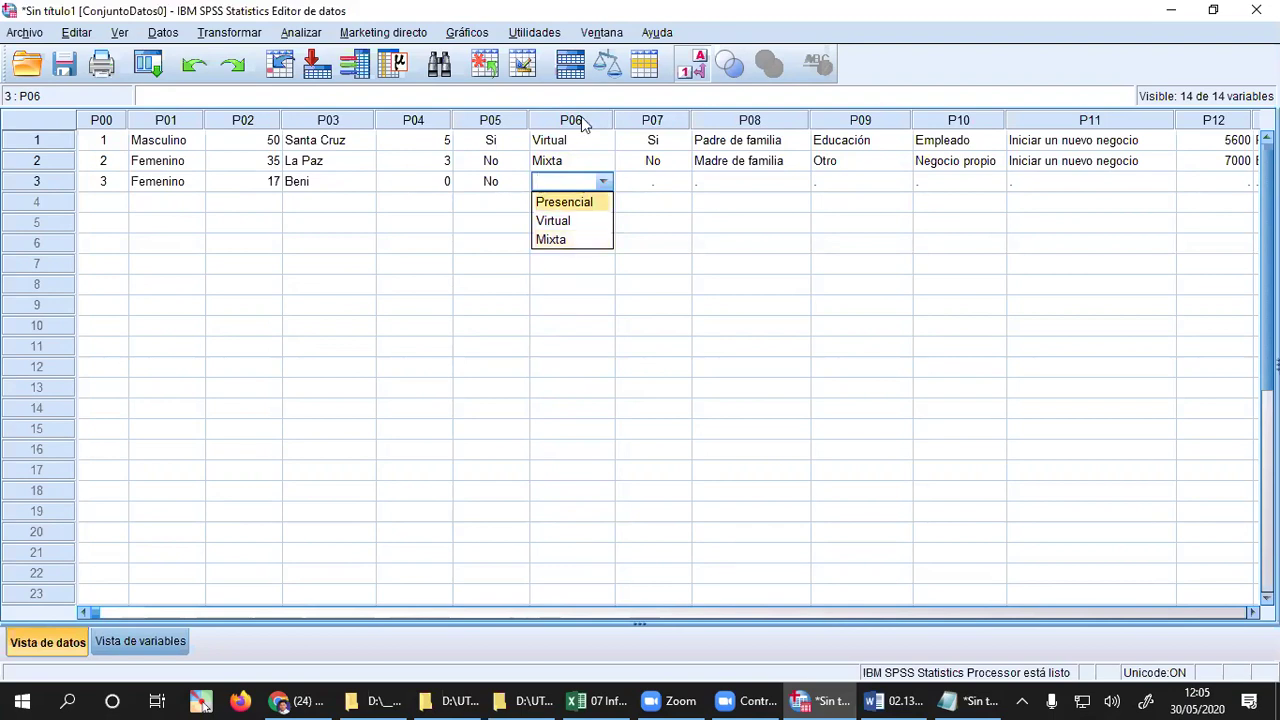
# - Add the value label 4 = No trabaja to variable P06
pyautogui.click(170, 643)
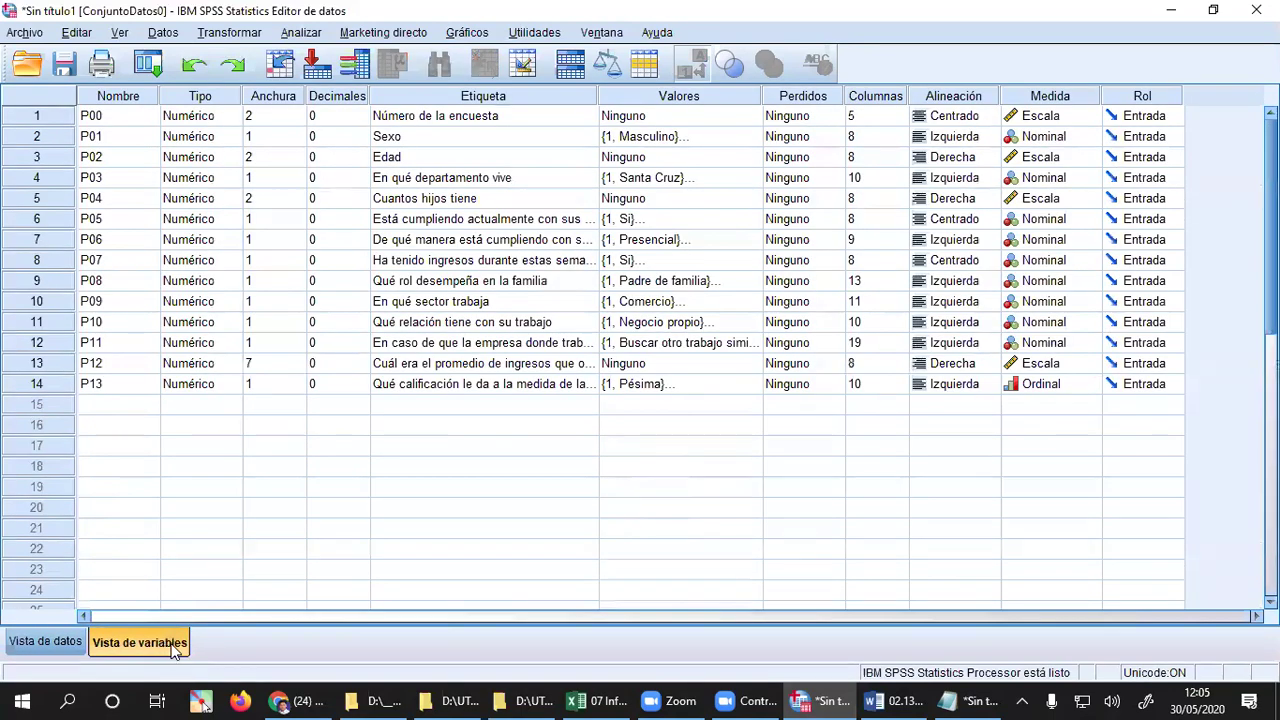
pyautogui.click(40, 240)
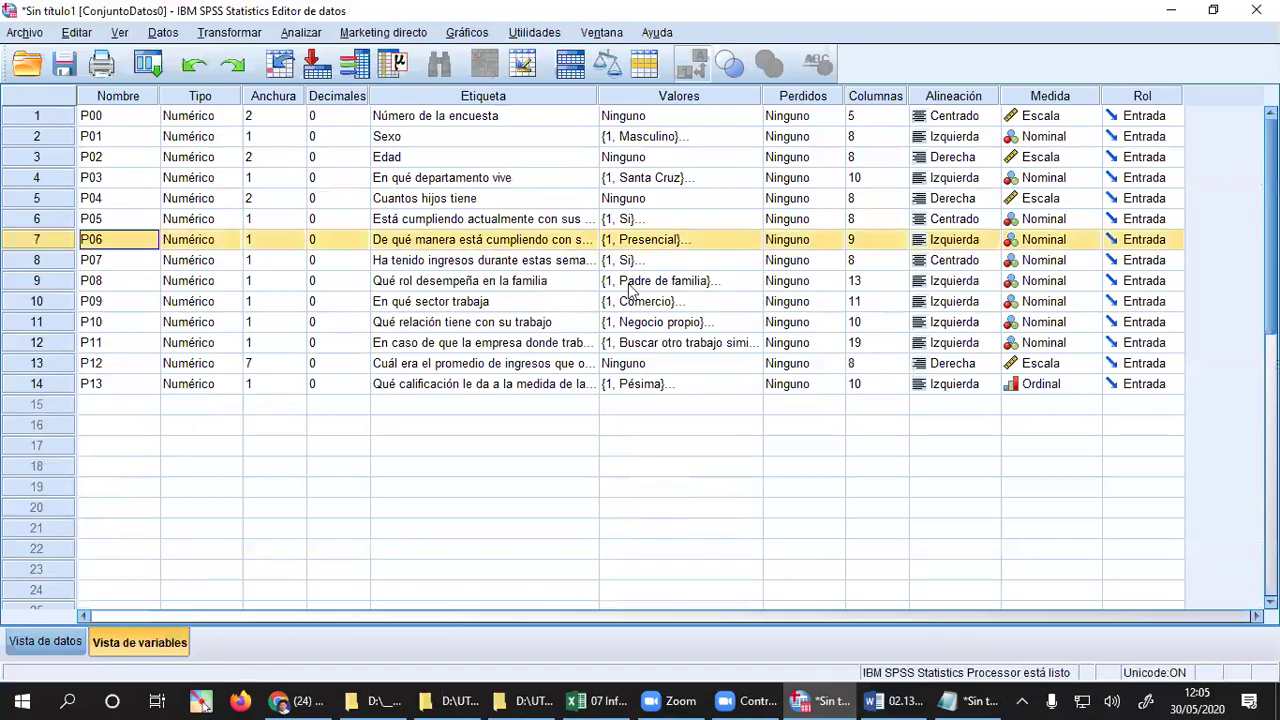
pyautogui.click(740, 239)
pyautogui.click(753, 240)
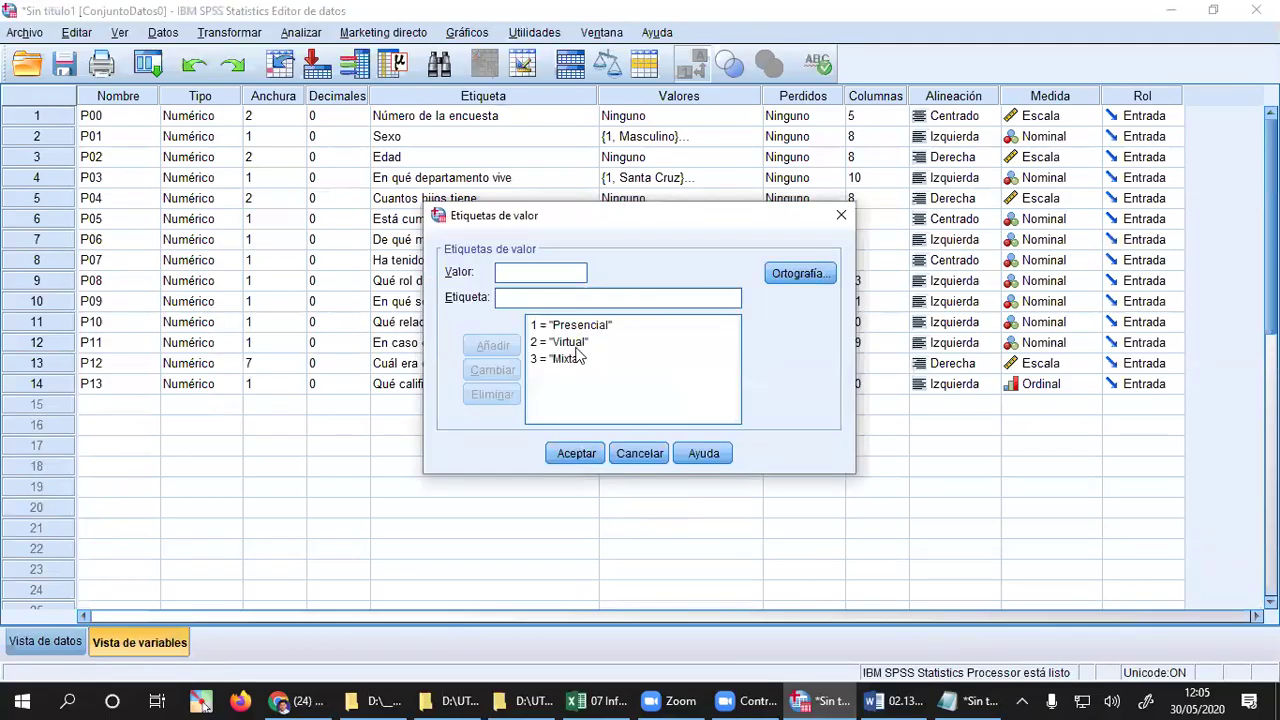
pyautogui.write('4')
pyautogui.press('Tab')
pyautogui.write('No trabaja')
pyautogui.press('Return')
pyautogui.click(577, 458)
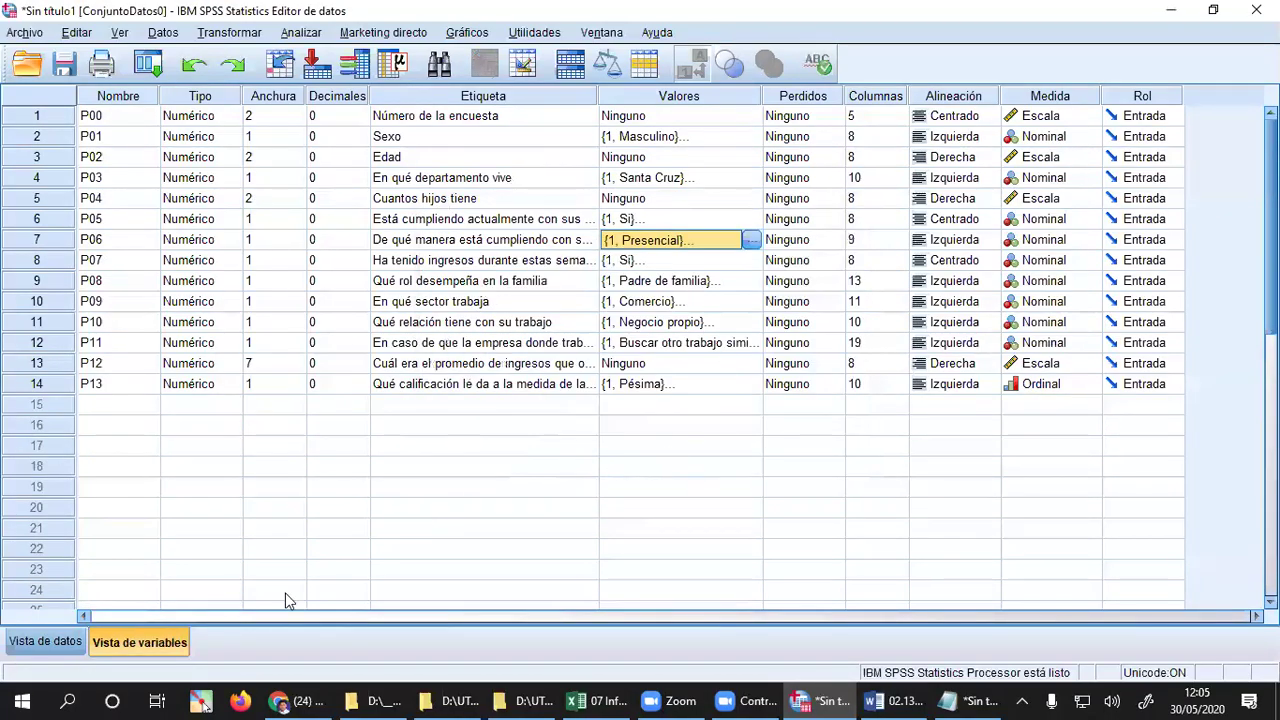
# - Return to the data and set the third case's P06 to No trabaja
pyautogui.click(58, 639)
pyautogui.click(592, 190)
pyautogui.click(598, 190)
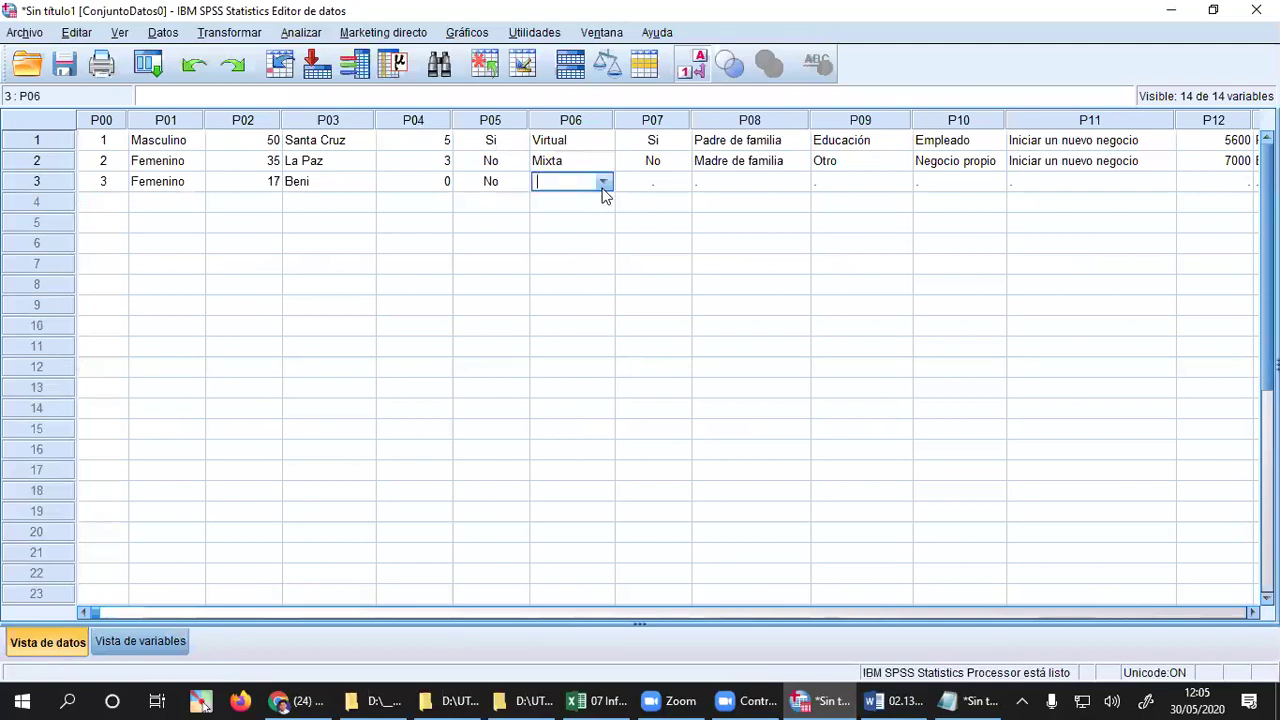
pyautogui.click(603, 183)
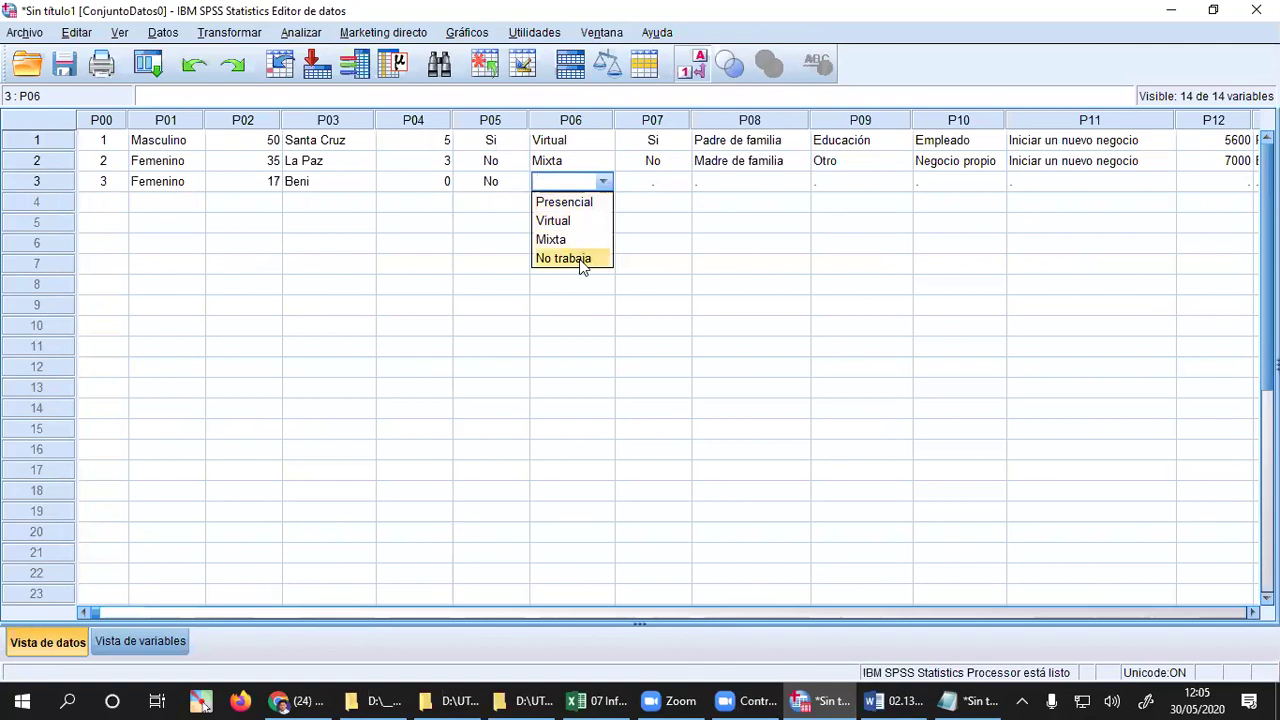
pyautogui.click(581, 260)
# - Set the third case's P07 to No and its P08 to Hijo(a)
pyautogui.click(658, 184)
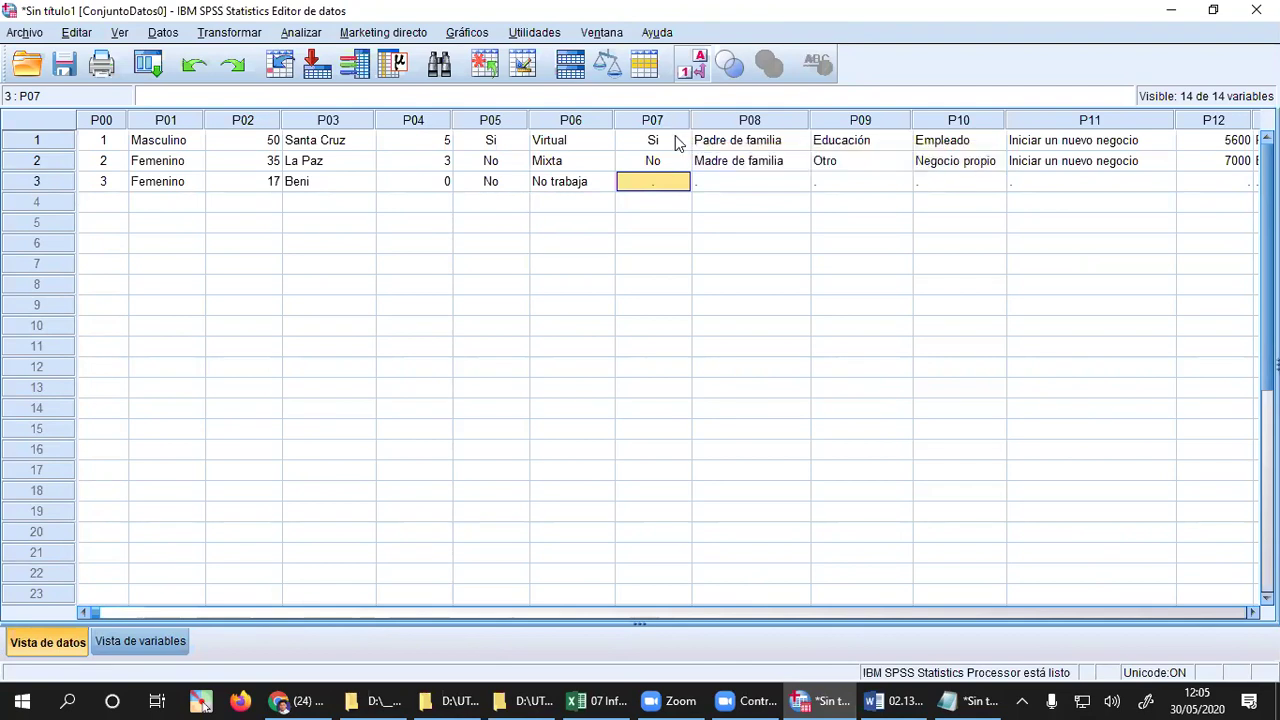
pyautogui.click(683, 190)
pyautogui.click(680, 184)
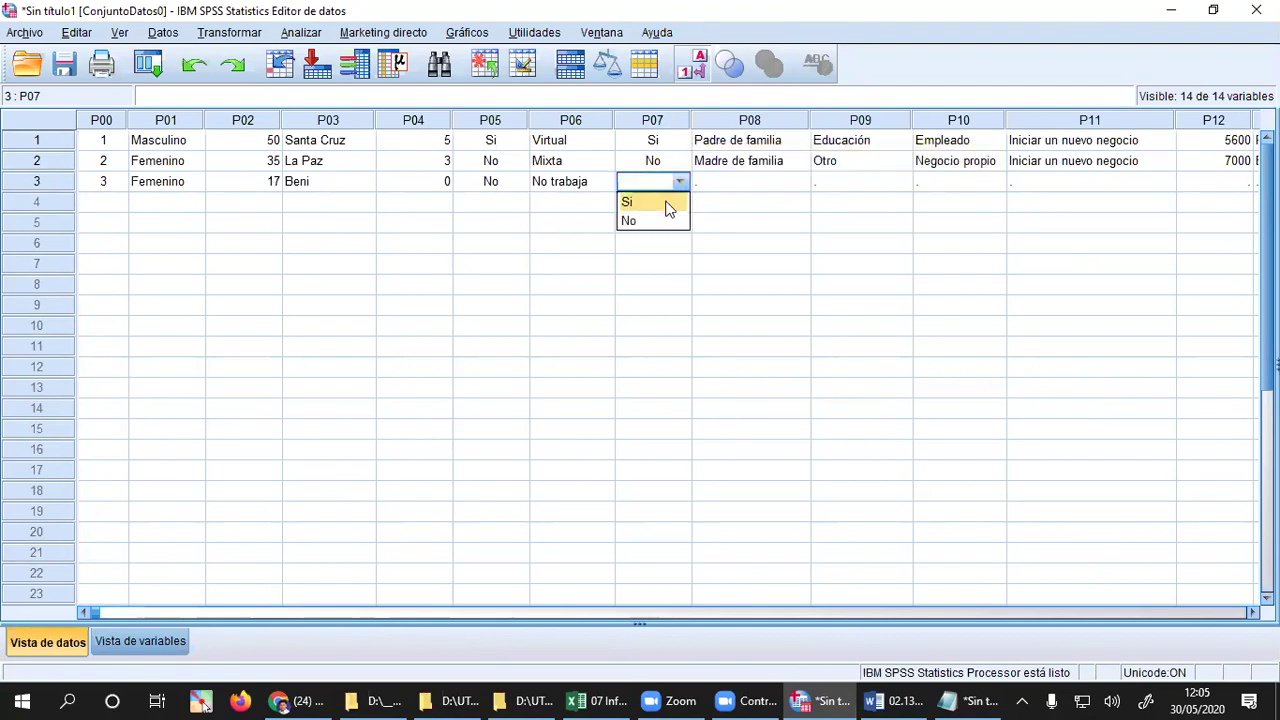
pyautogui.click(657, 221)
pyautogui.click(802, 178)
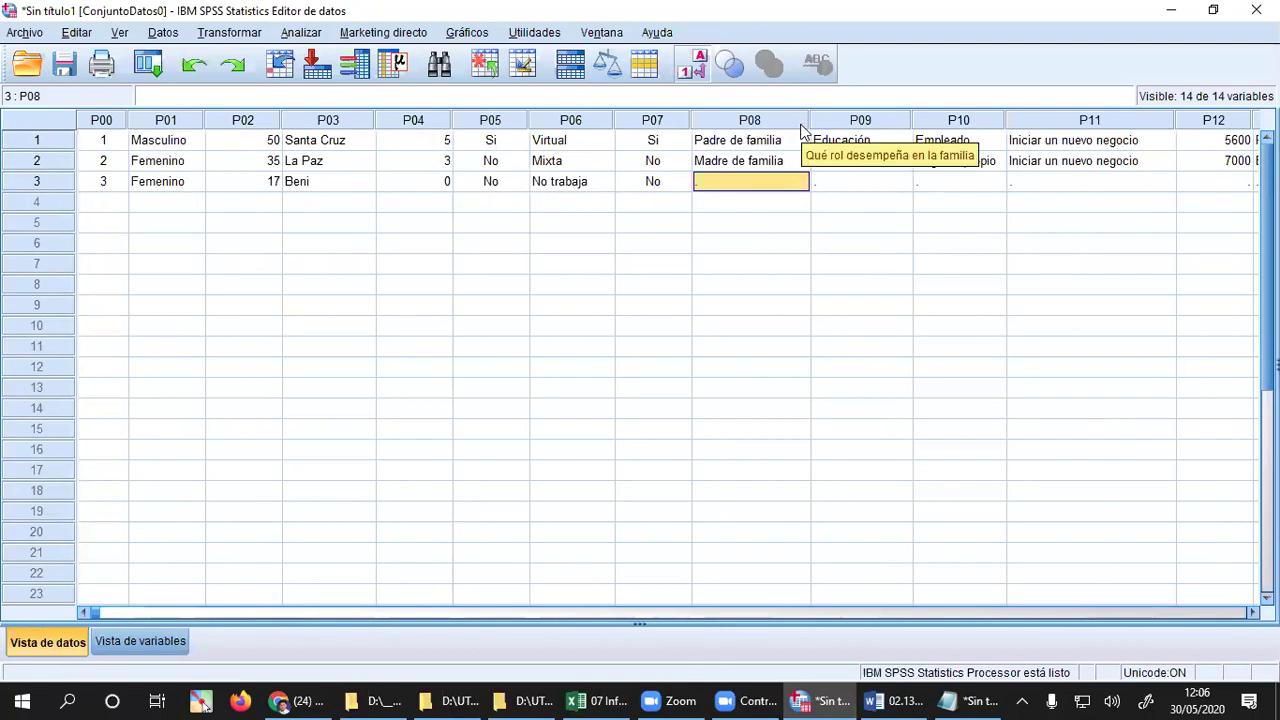
pyautogui.click(802, 185)
pyautogui.click(800, 184)
pyautogui.click(744, 240)
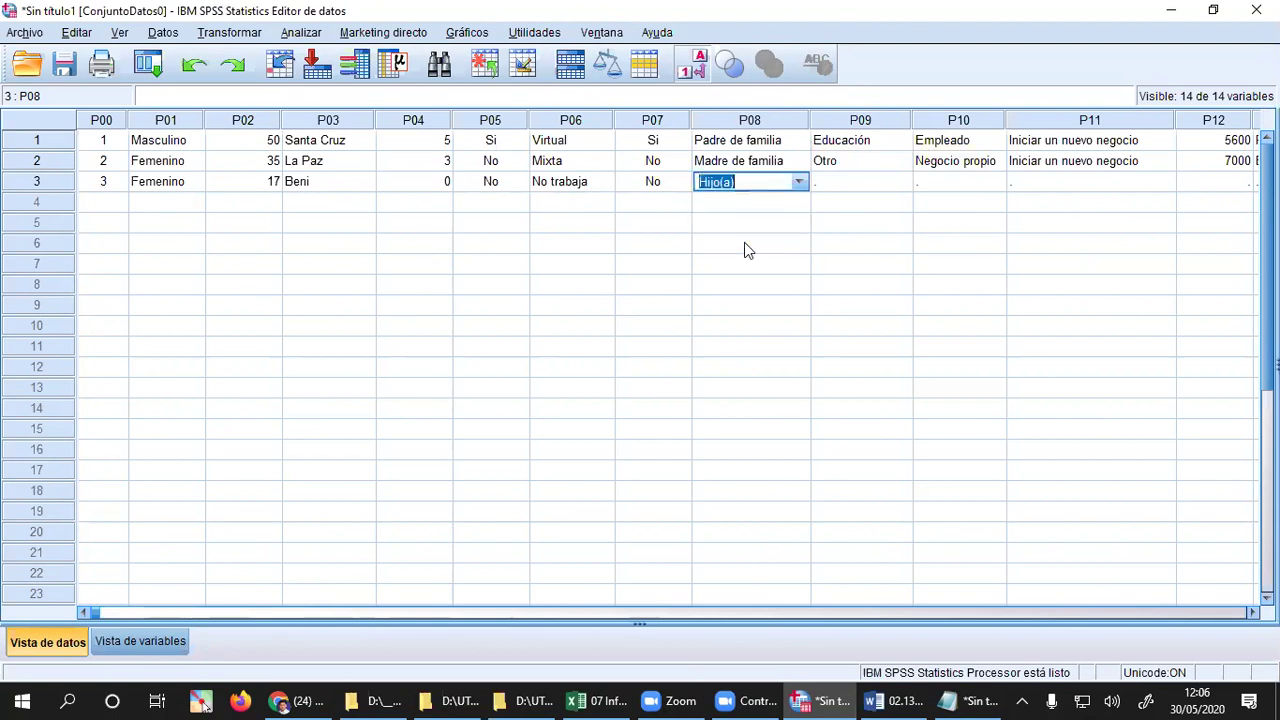
pyautogui.click(895, 185)
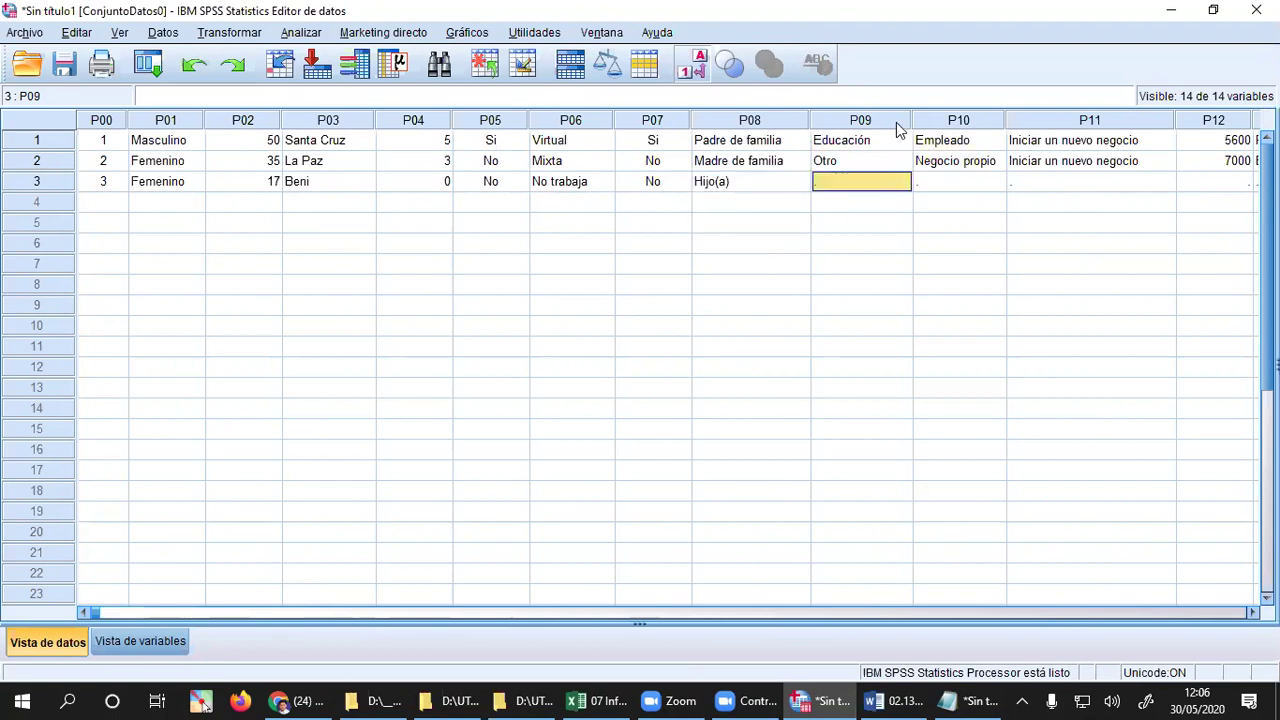